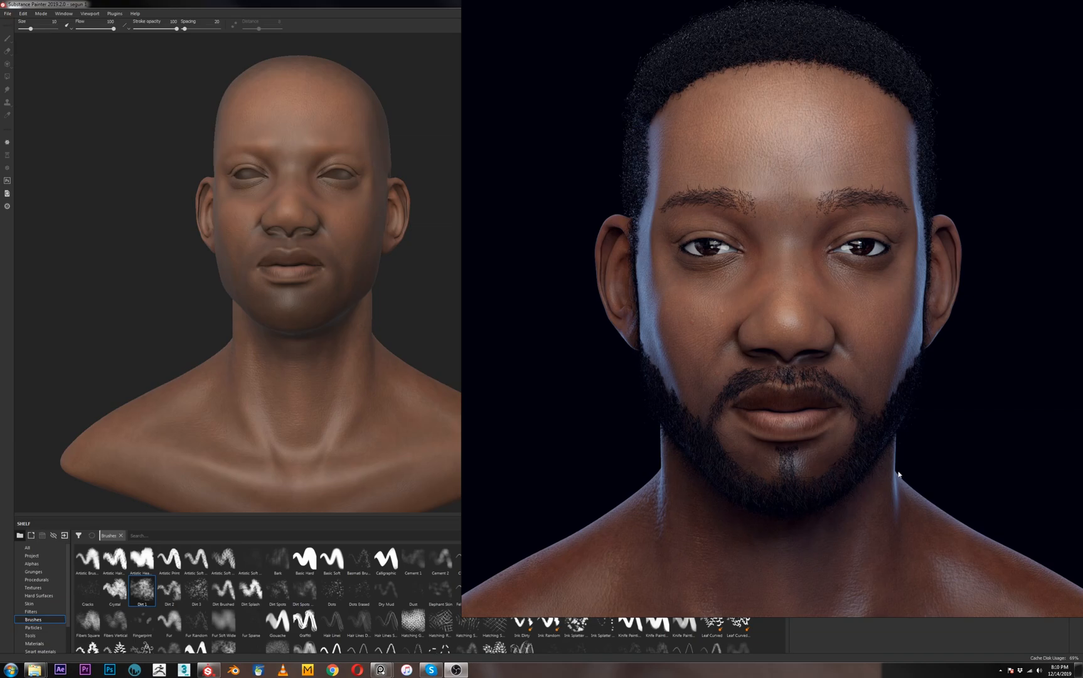
Examine the reference render of the bearded head up close and as a whole, and move it aside to uncover the model
middle_drag(765, 366, 749, 352)
scroll(750, 352, up, 5)
right_drag(784, 318, 472, 316)
scroll(494, 319, down, 3)
scroll(500, 284, up, 3)
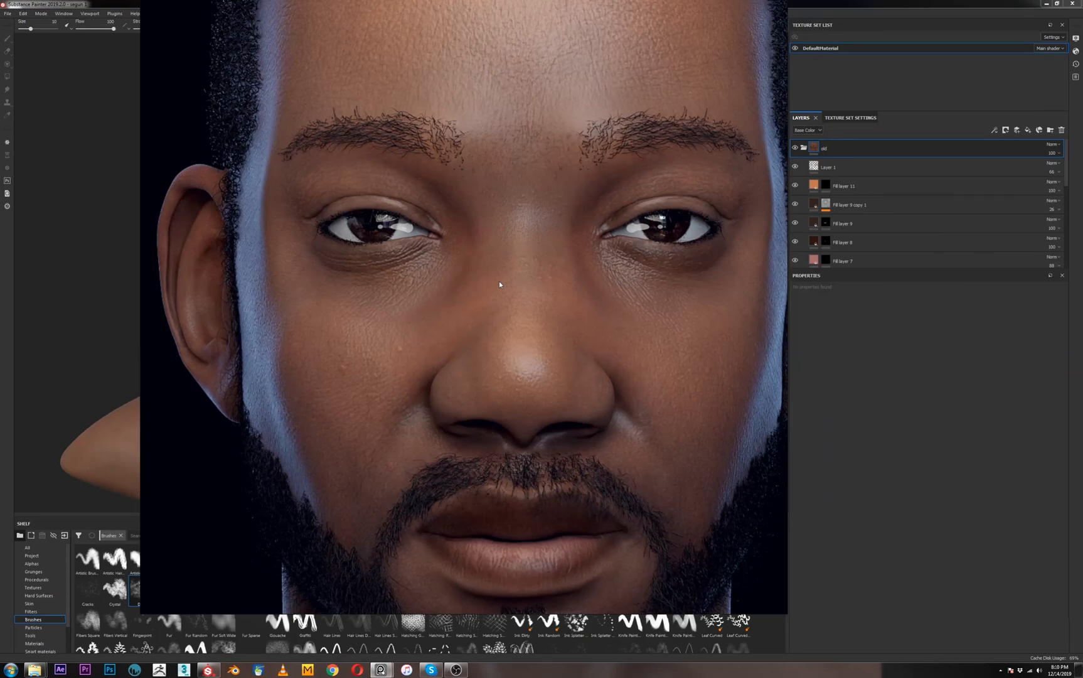
scroll(499, 282, down, 2)
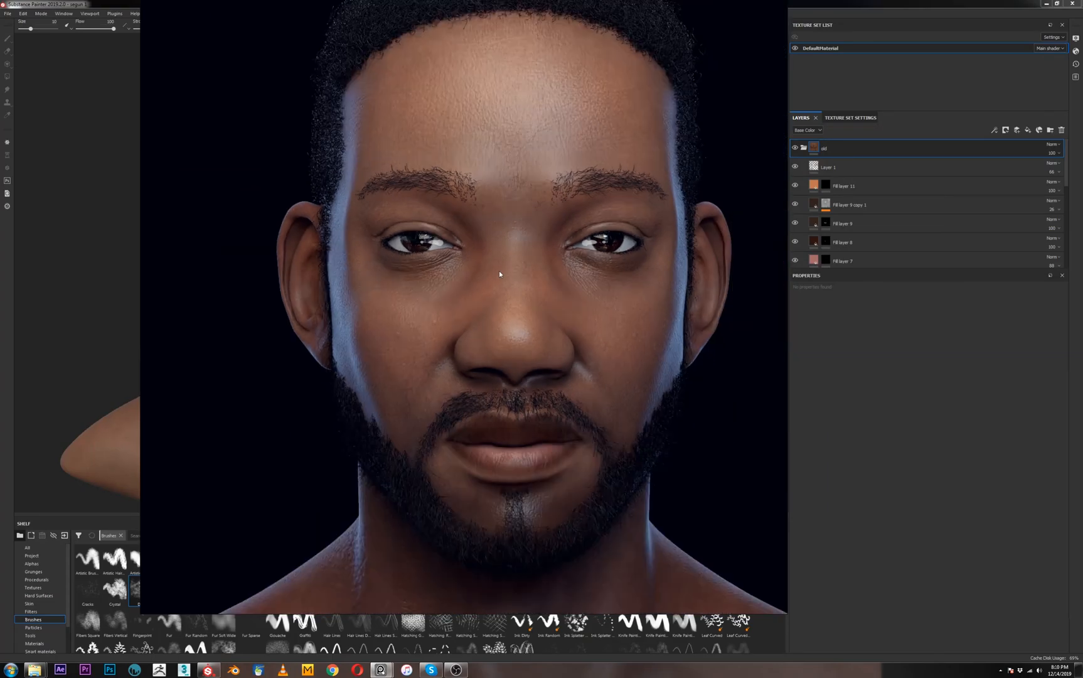
middle_drag(518, 164, 509, 196)
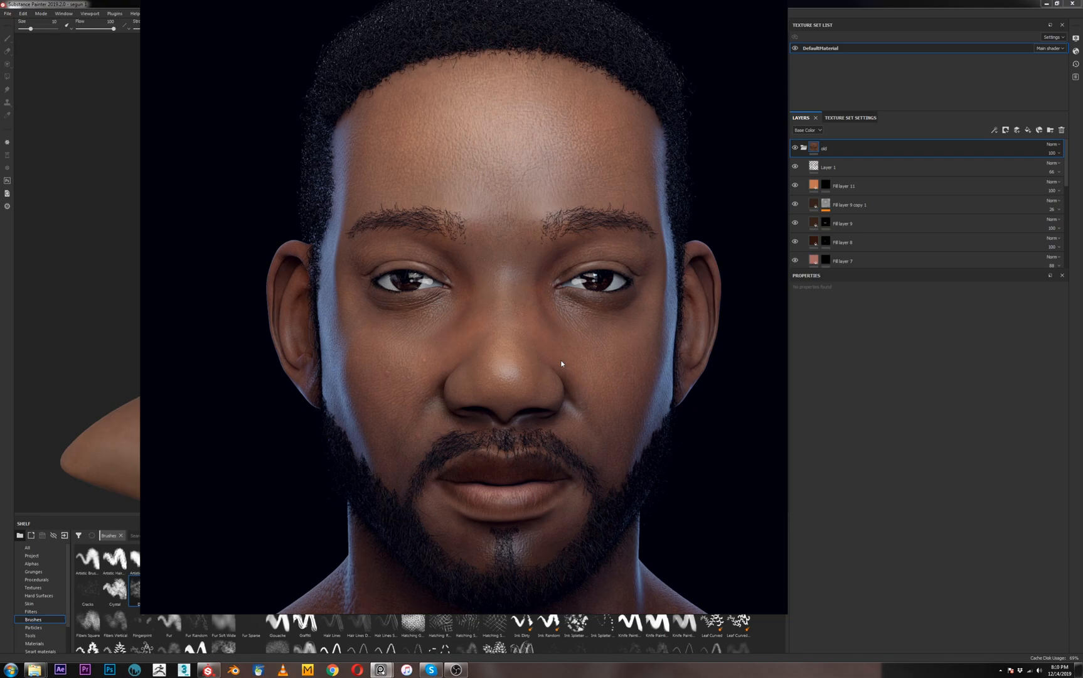
scroll(562, 363, down, 5)
scroll(535, 307, up, 5)
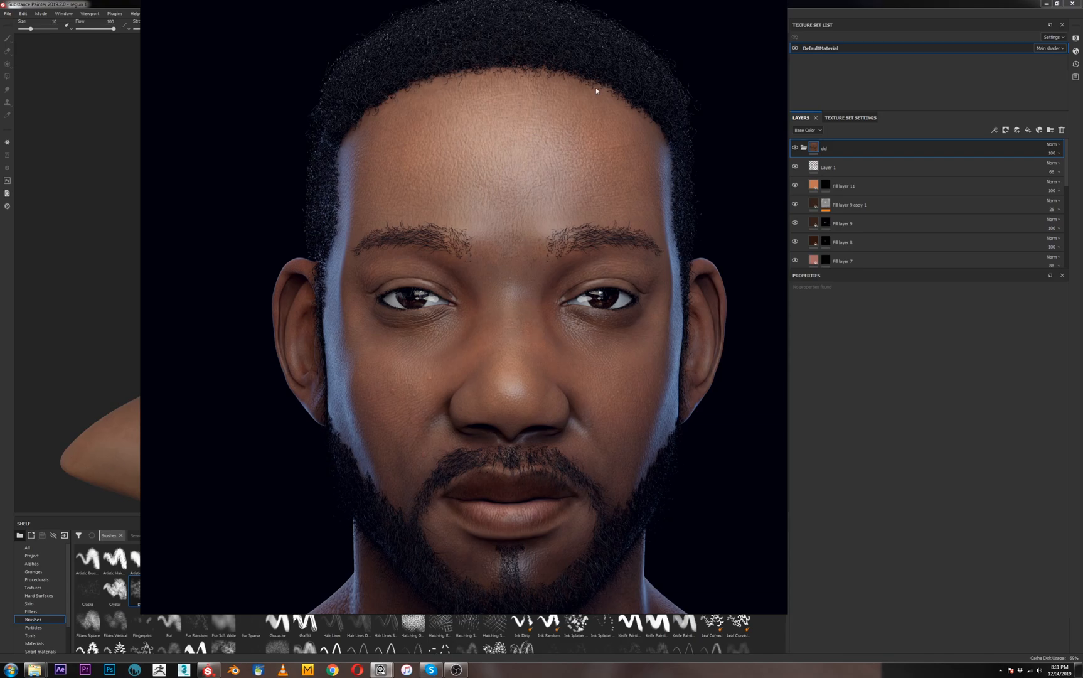
mouse_move(354, 307)
mouse_down()
mouse_move(552, 317)
mouse_move(614, 347)
mouse_up()
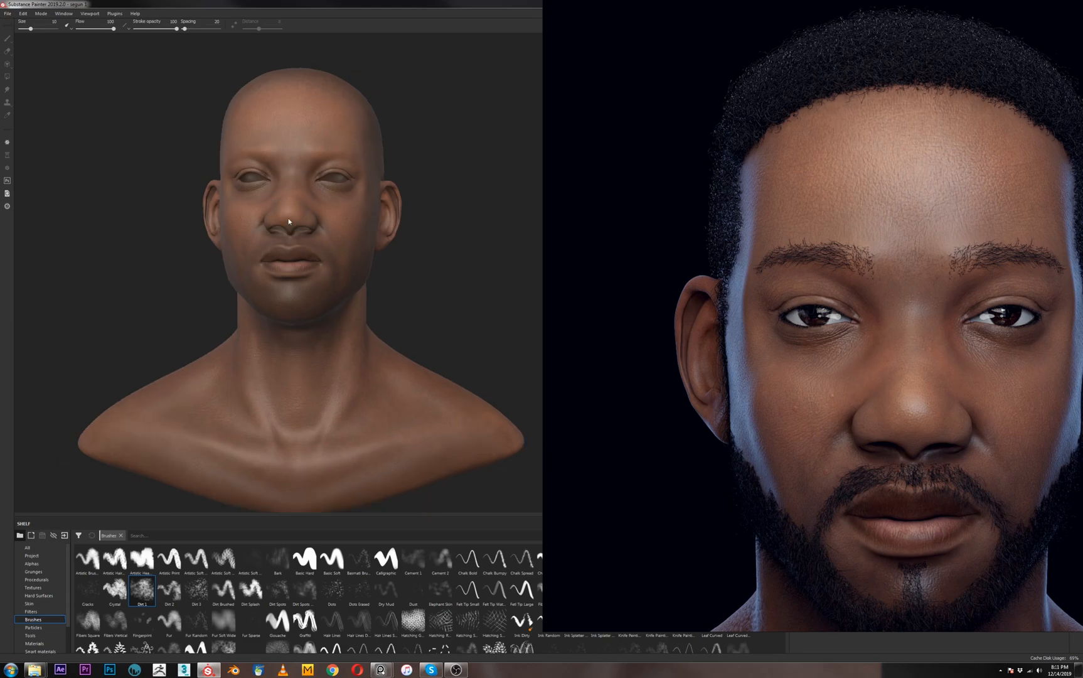
Inspect the painted skin on the cheek, mouth corner and chin up close, with the reference render moved out of the way
scroll(294, 214, up, 5)
mouse_move(451, 279)
alt+middle_down()
mouse_move(458, 298)
mouse_move(445, 290)
alt+middle_up()
right_drag(736, 287, 1082, 278)
alt+drag(448, 240, 541, 236)
scroll(358, 216, up, 3)
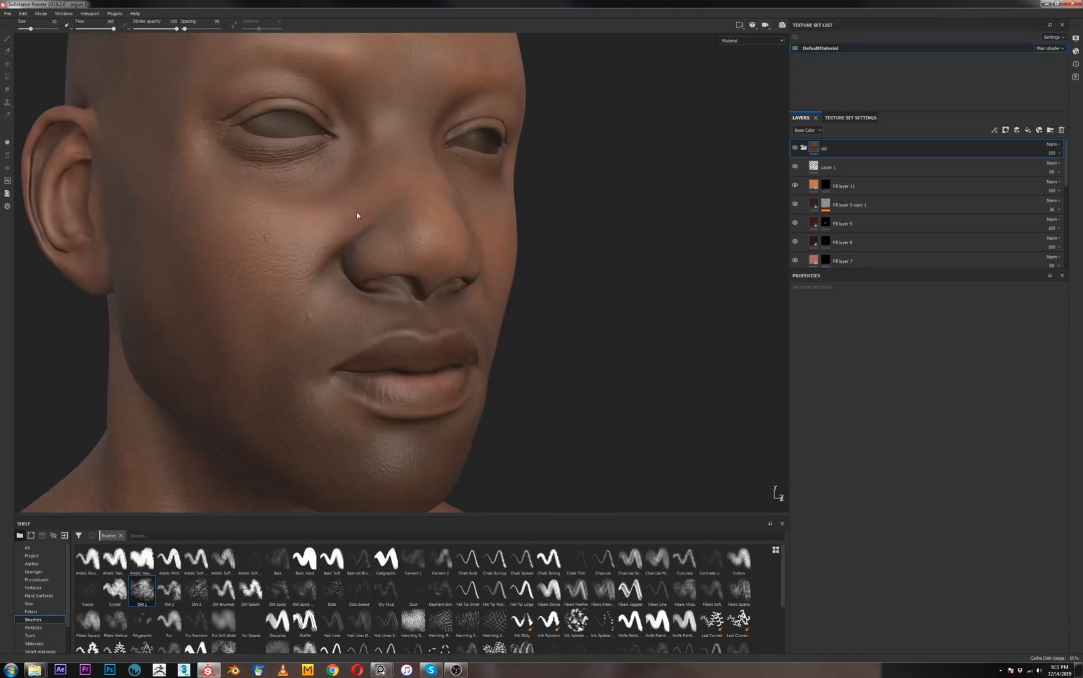
scroll(358, 215, up, 3)
alt+middle_drag(310, 352, 384, 282)
scroll(367, 324, up, 1)
alt+middle_drag(368, 324, 430, 243)
alt+drag(271, 355, 92, 242)
scroll(145, 313, up, 3)
alt+middle_drag(145, 312, 366, 348)
alt+drag(365, 348, 404, 416)
scroll(271, 265, up, 3)
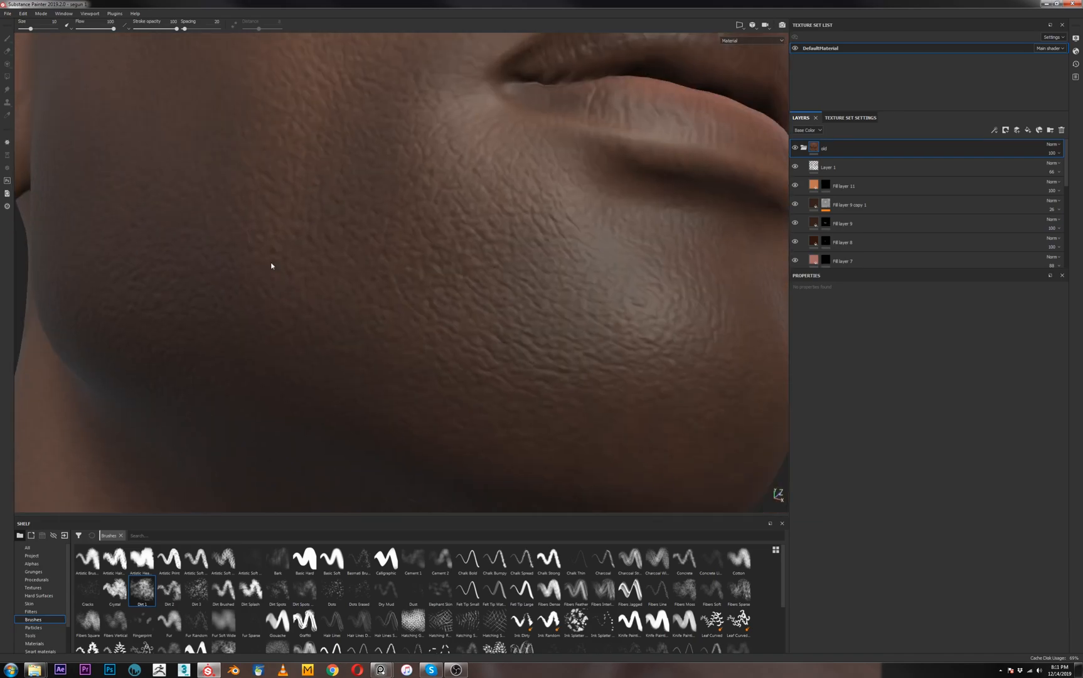
Review the skin colouring around the lips, jaw and neck and on the whole face from the front
scroll(272, 265, down, 3)
alt+middle_drag(452, 255, 534, 259)
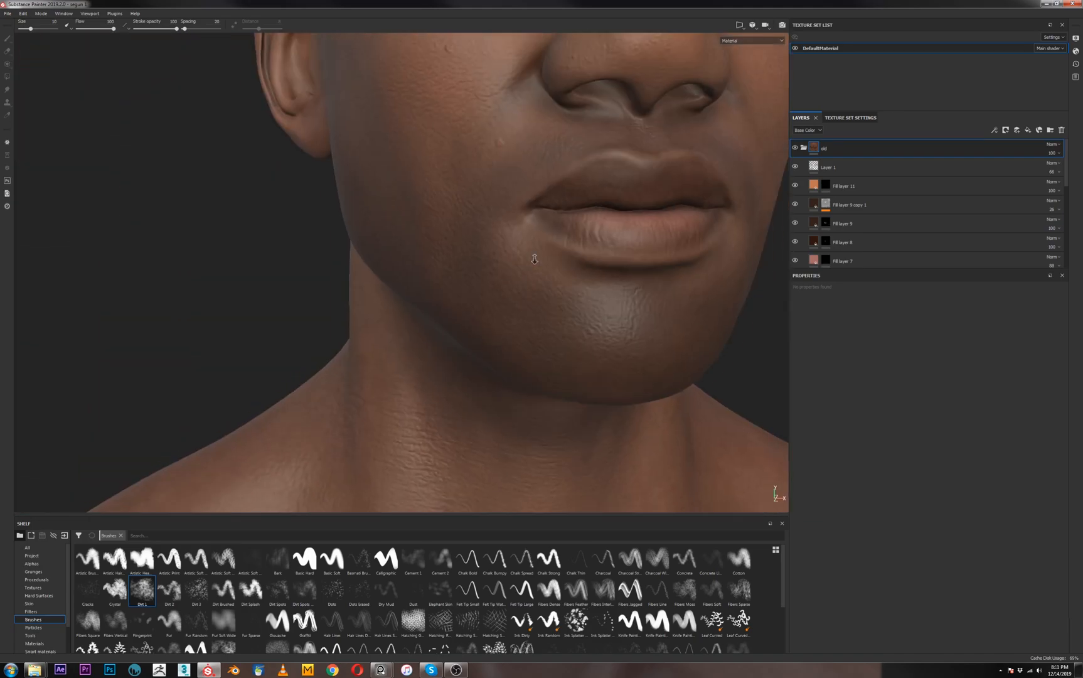
alt+right_drag(535, 259, 460, 341)
alt+middle_drag(459, 341, 397, 382)
alt+right_drag(508, 329, 544, 276)
alt+drag(544, 276, 561, 310)
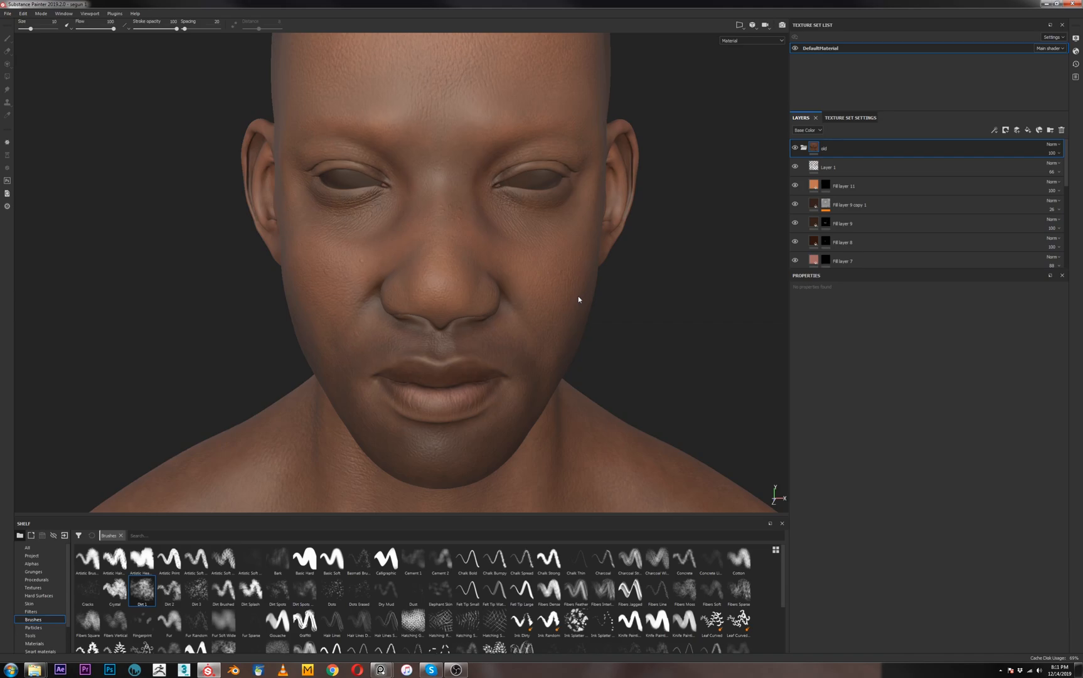
alt+drag(573, 309, 567, 280)
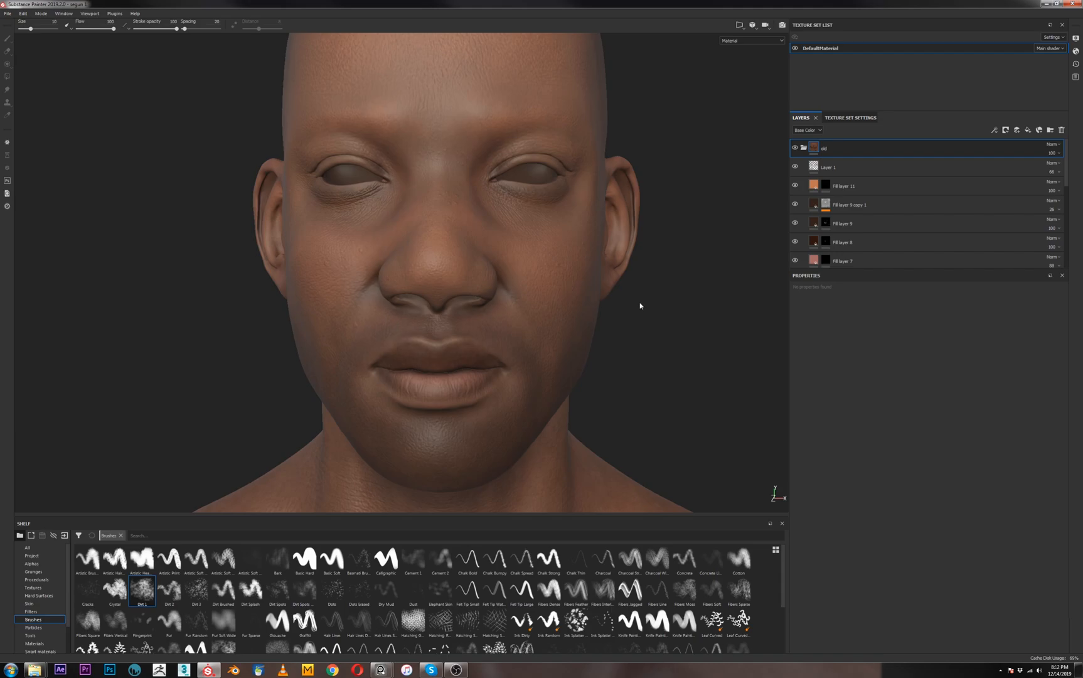
alt+drag(647, 302, 638, 346)
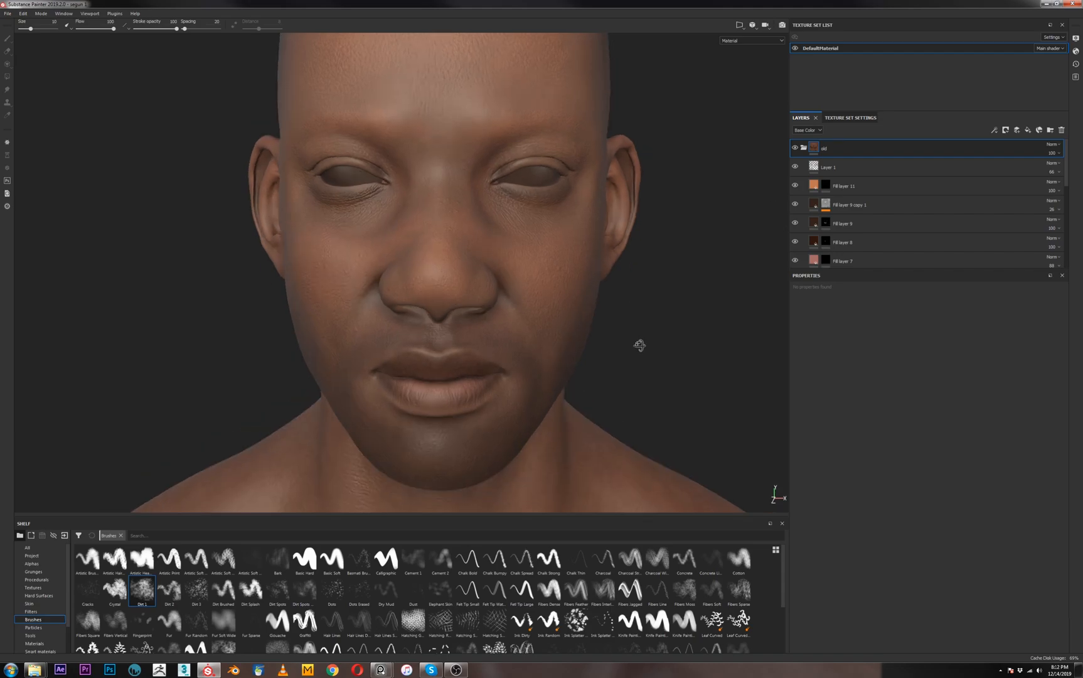
Switch the old folder's visibility off and on to compare the head with and without its painted skin
click(796, 148)
click(795, 148)
click(796, 148)
click(796, 148)
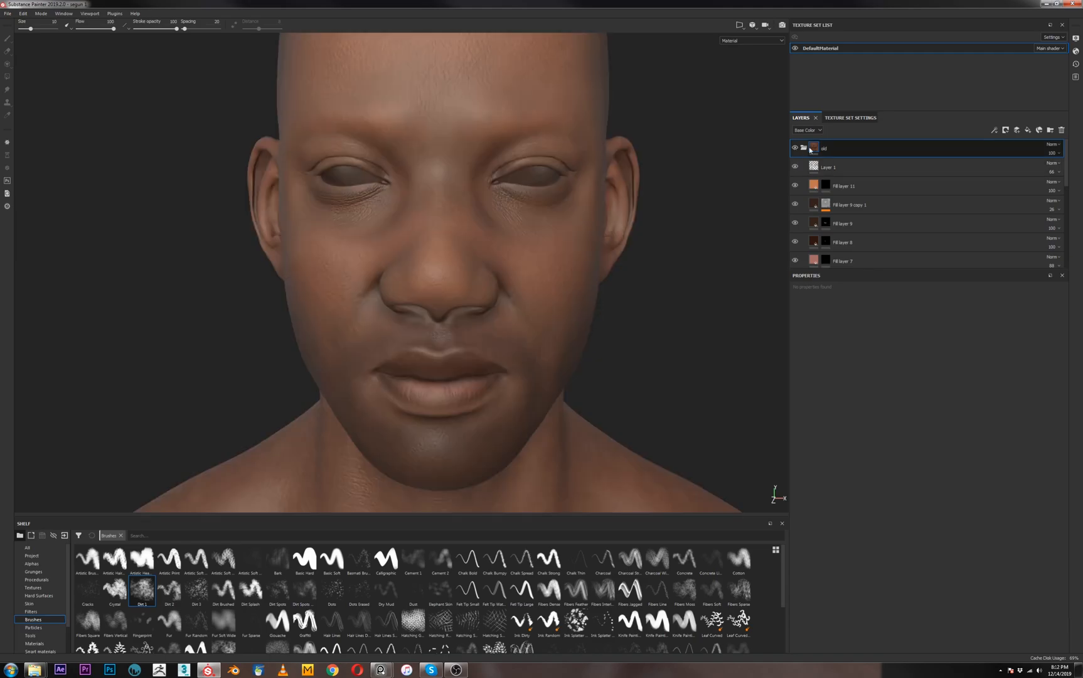
Hide the lowest skin layers, from Fill layer 1 and base up through dark base, Fill layer 2 and yellow highlight
scroll(831, 179, down, 2)
scroll(830, 179, down, 5)
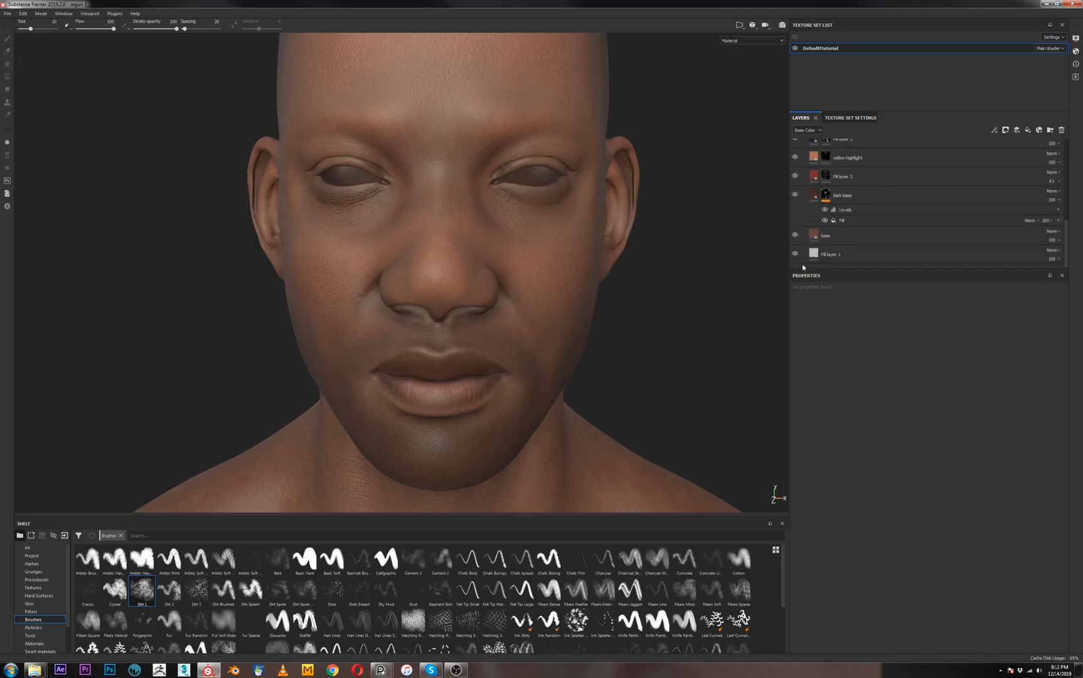
click(796, 254)
click(795, 234)
click(796, 194)
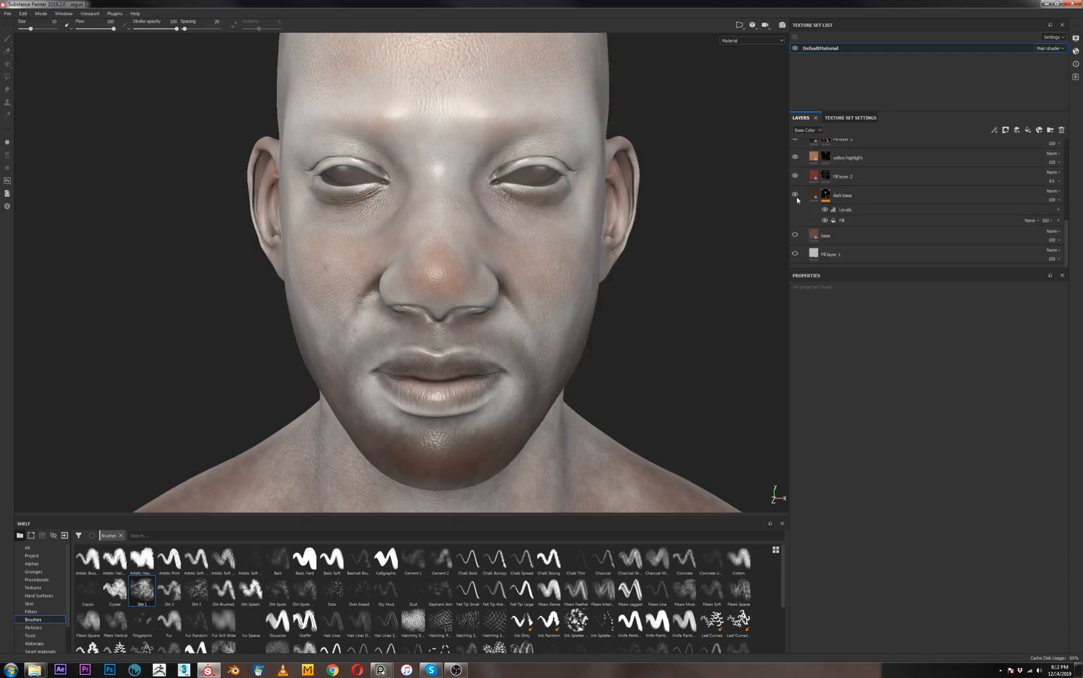
click(795, 176)
scroll(796, 166, up, 1)
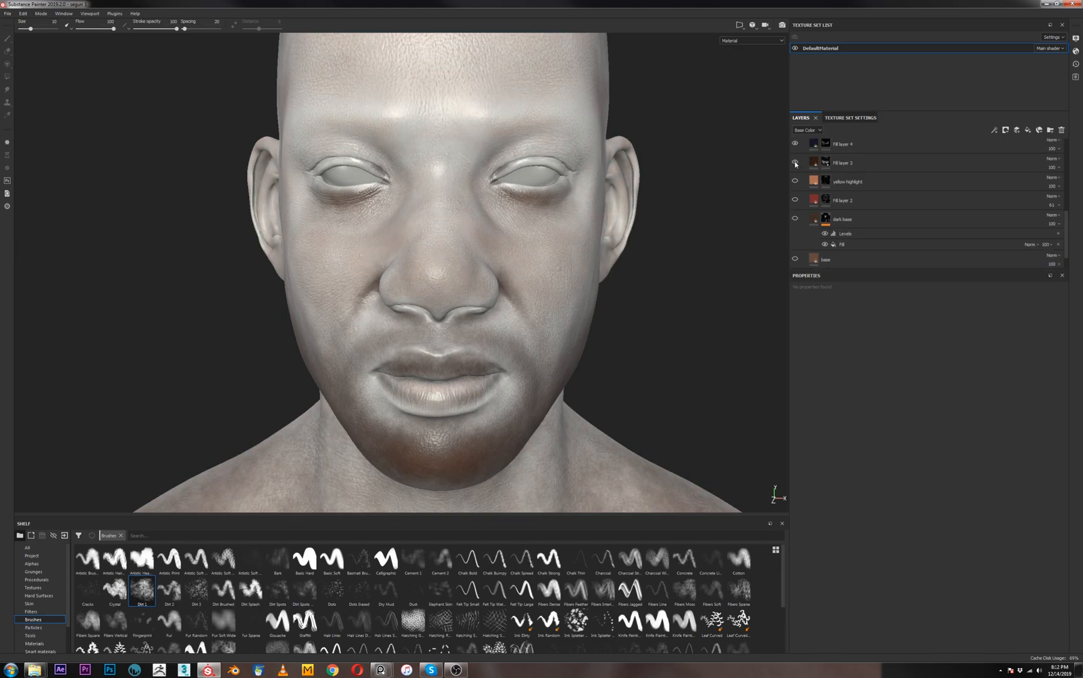
Hide Fill layers 3, 4, 5, 6, 7 and 8 while leaving Fill layer 10 on
click(795, 162)
scroll(795, 164, up, 2)
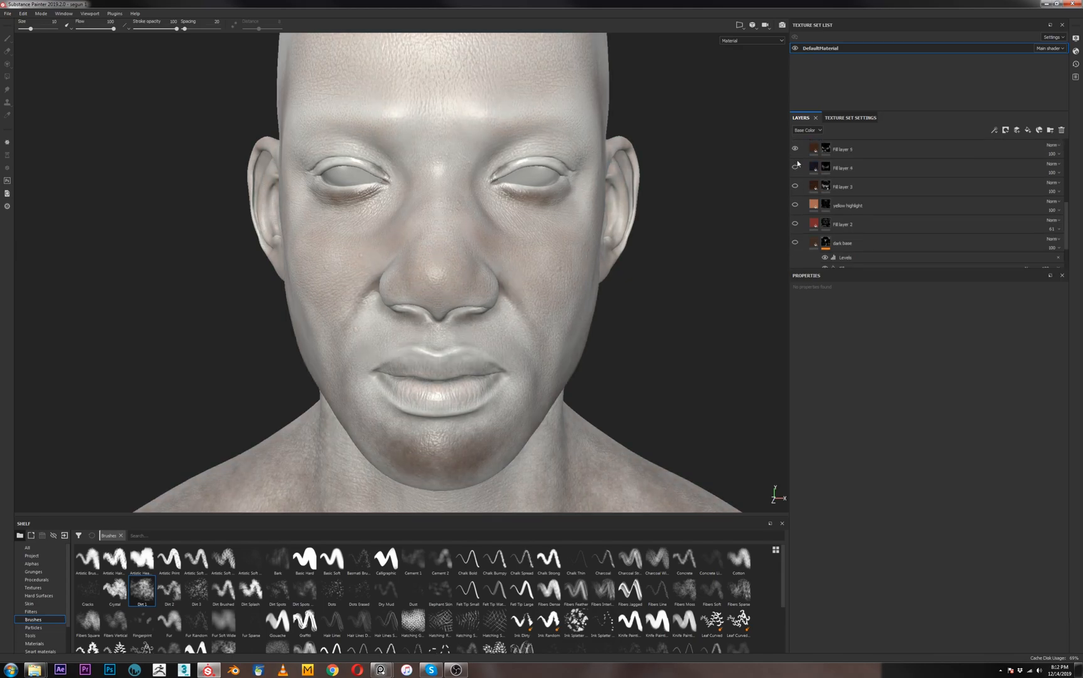
click(795, 172)
scroll(796, 173, up, 1)
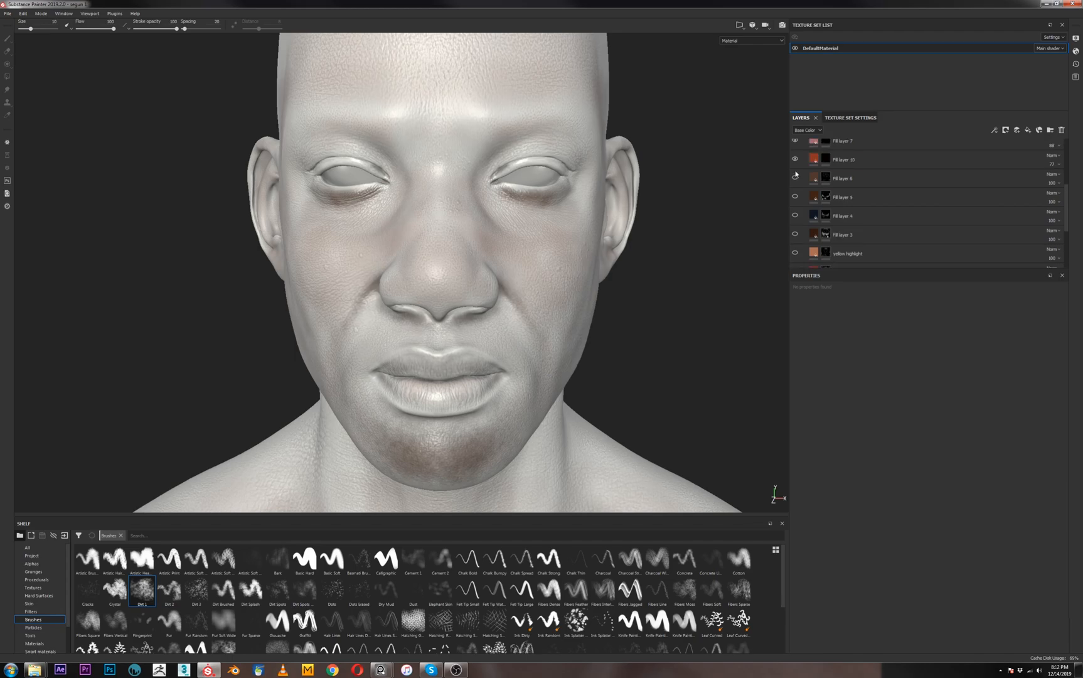
scroll(793, 161, up, 1)
click(795, 165)
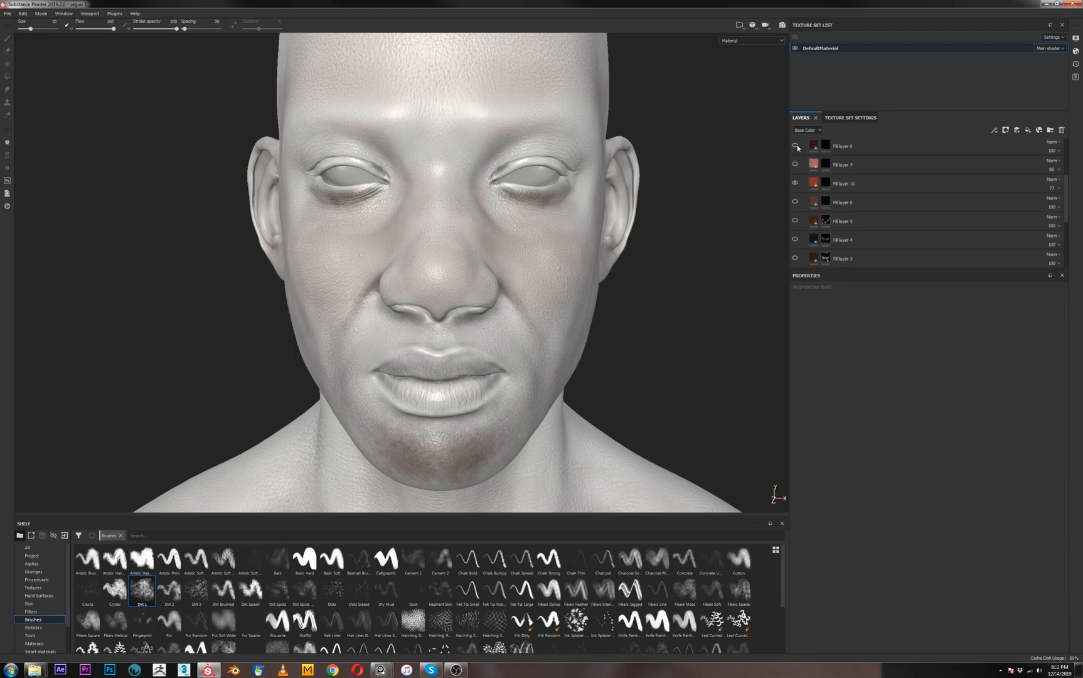
Hide Fill layer 9, Fill layer 9 copy 1, Fill layer 11 and Layer 1
scroll(798, 170, up, 1)
click(795, 150)
scroll(793, 169, up, 1)
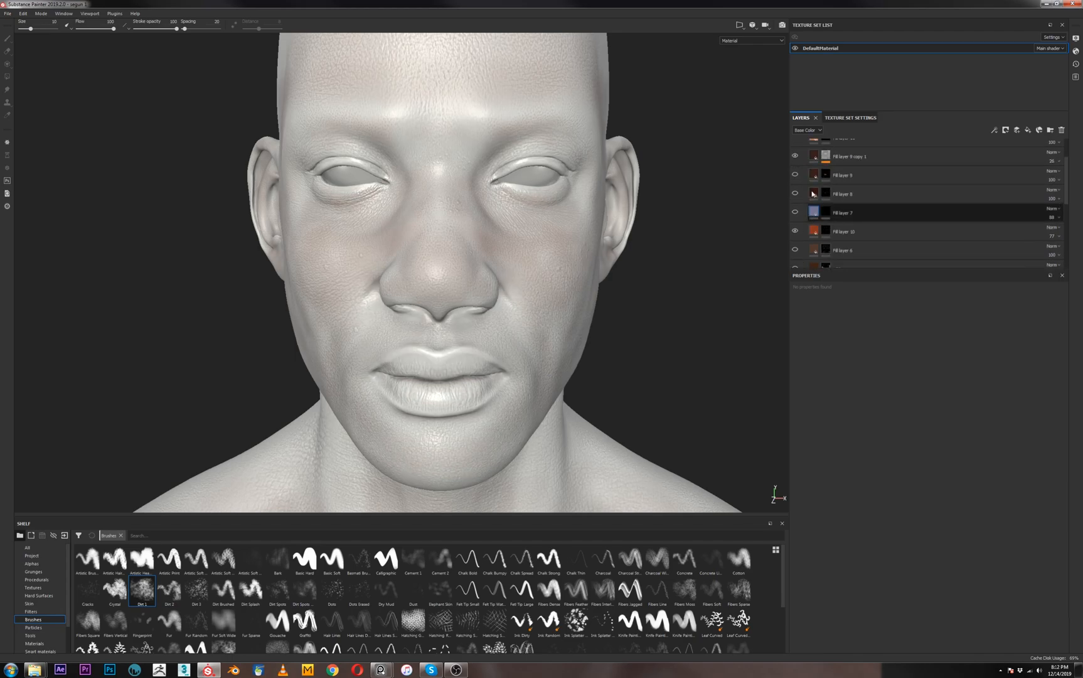
click(796, 155)
scroll(796, 157, up, 1)
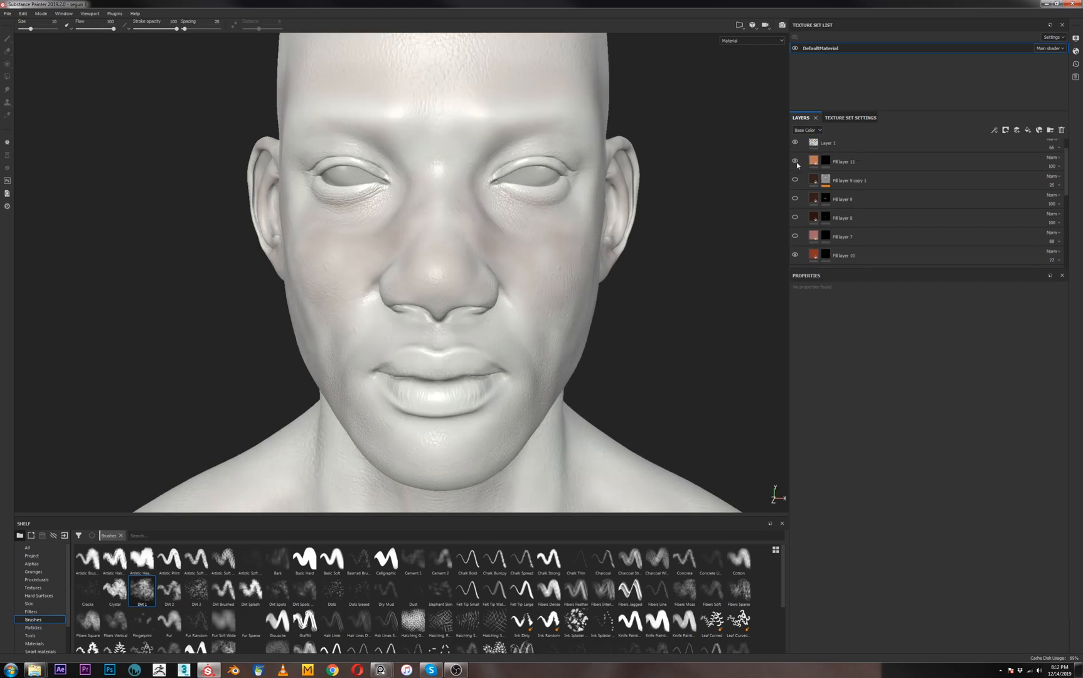
scroll(797, 161, up, 1)
click(796, 167)
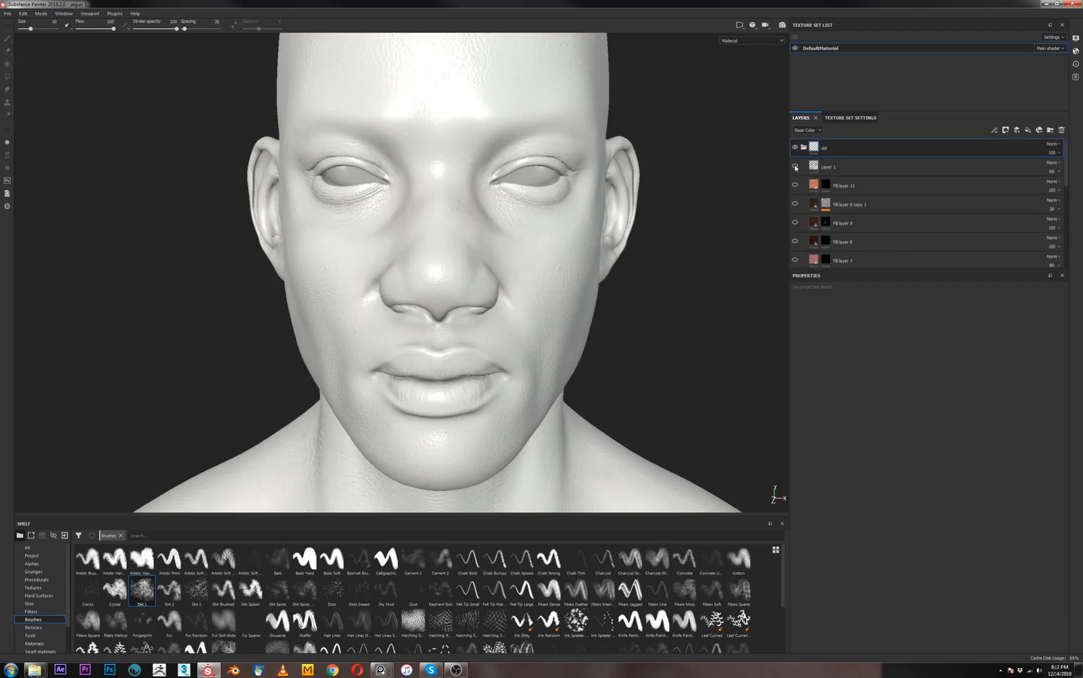
Show the upper skin layers again, from Layer 1 and Fill layer 11 down through Fill layers 9, 8, 7 and 6
click(795, 167)
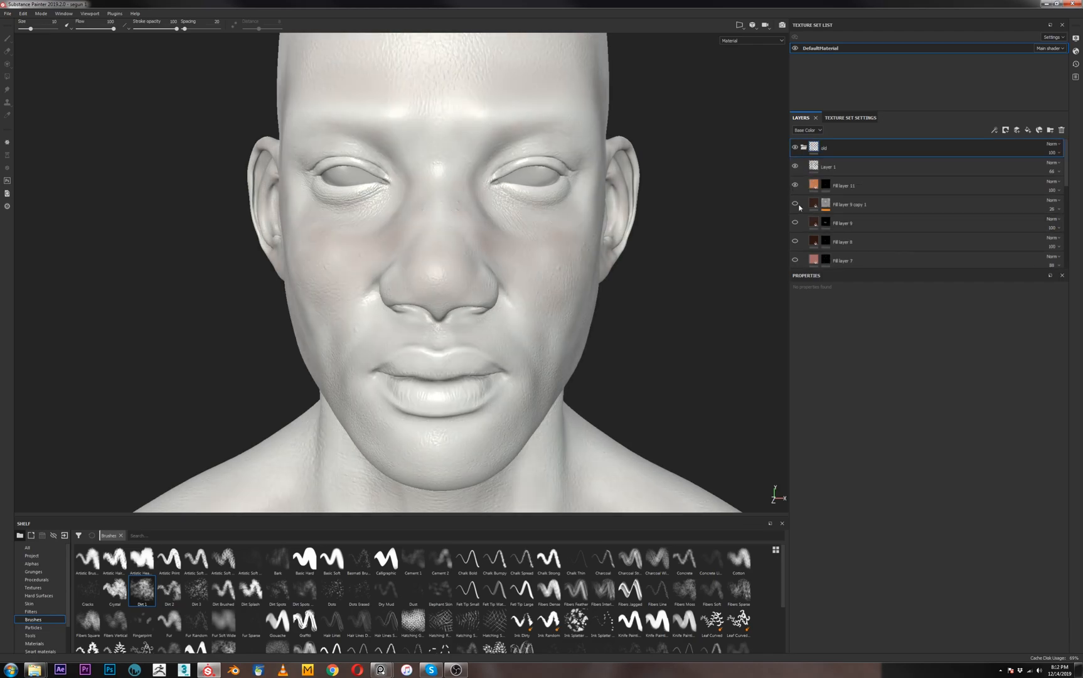
click(796, 222)
click(796, 222)
scroll(796, 246, down, 1)
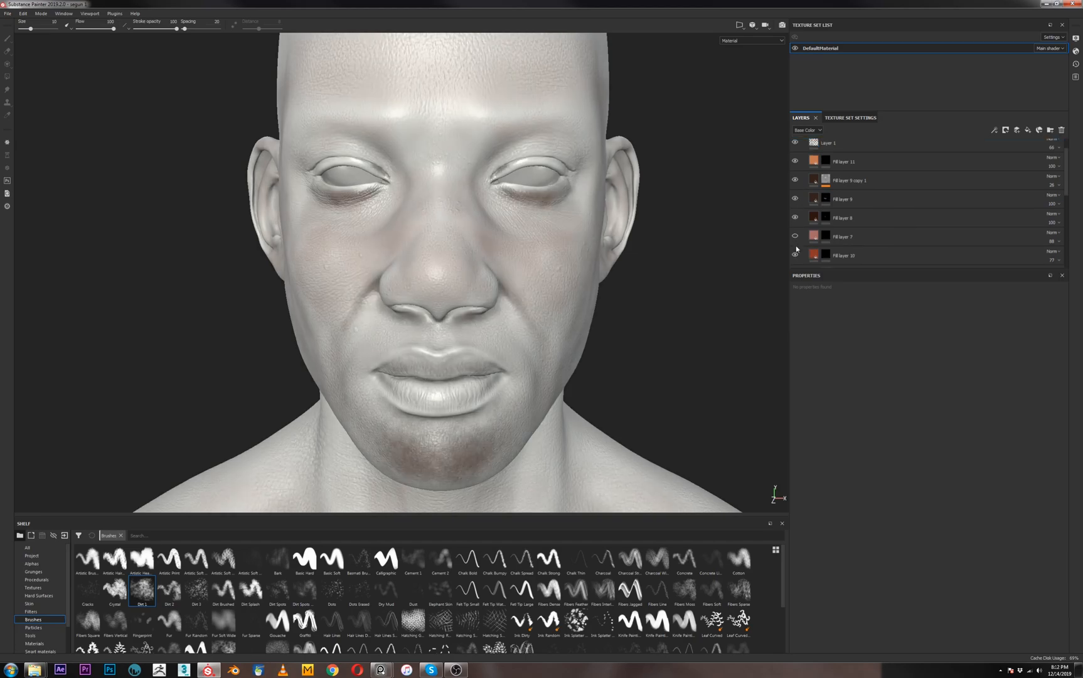
scroll(797, 251, down, 2)
click(795, 226)
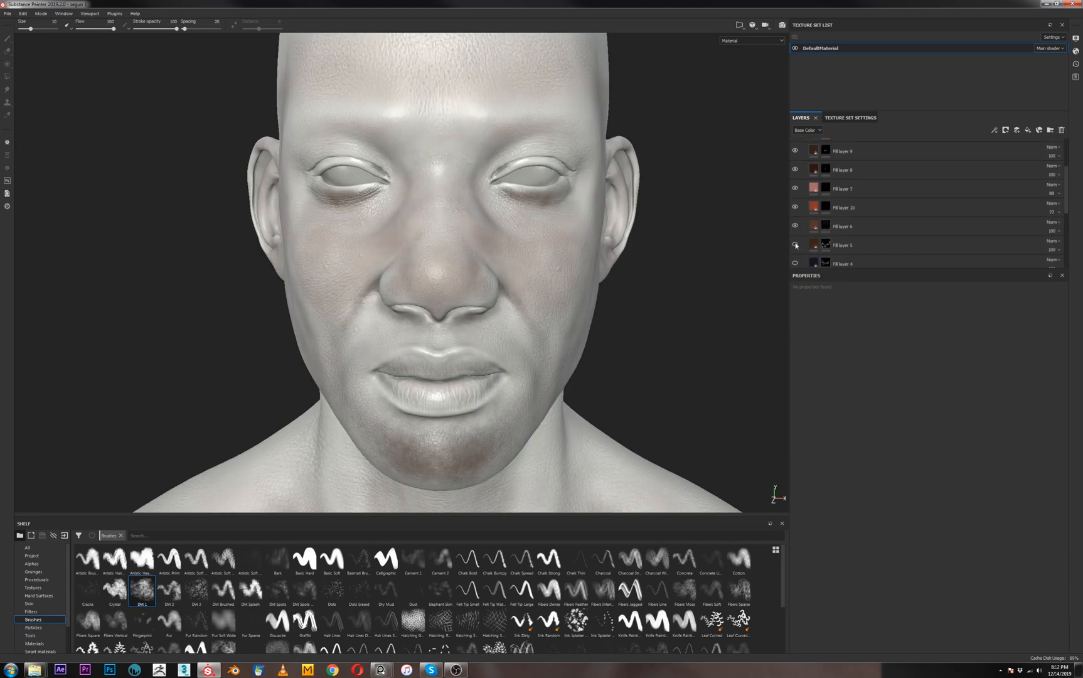
Show Fill layers 5, 4 and 3, yellow highlight and Fill layer 2 again
click(796, 245)
scroll(795, 247, down, 1)
click(796, 239)
click(795, 257)
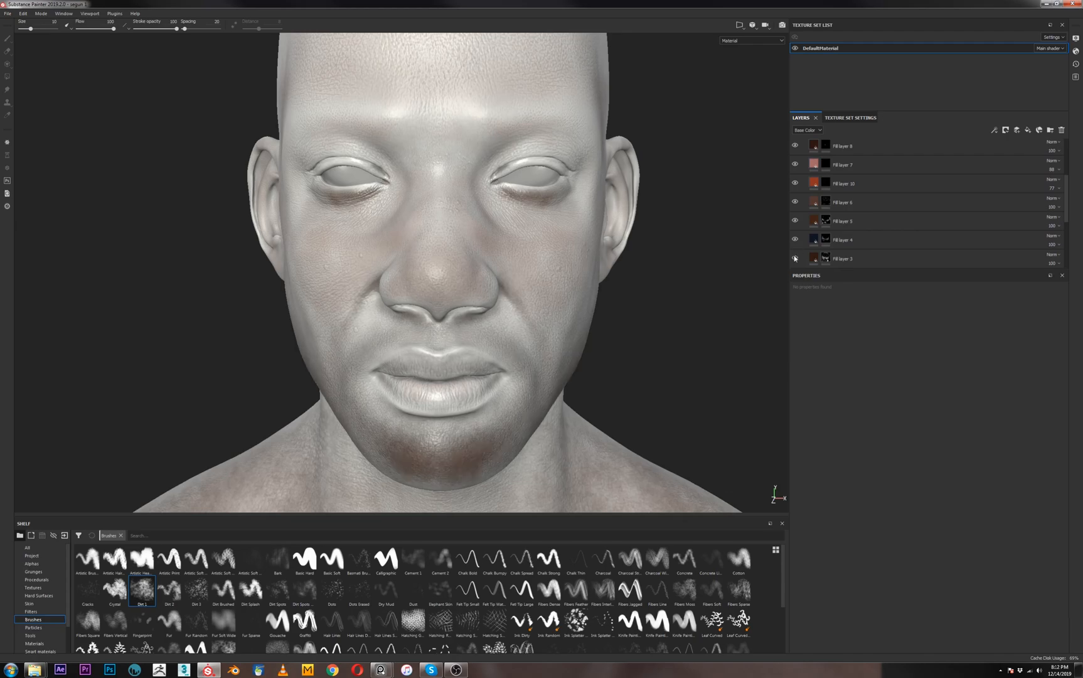
scroll(797, 260, down, 2)
click(795, 229)
click(795, 248)
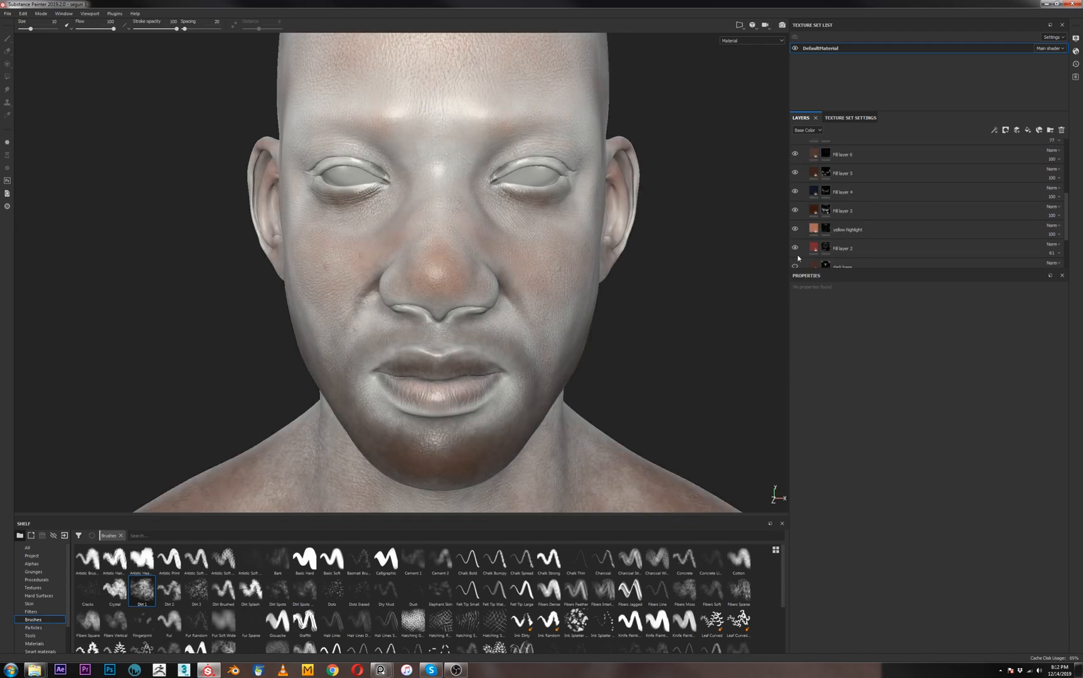
Show the dark base, base and Fill layer 1 layers again
scroll(798, 266, down, 1)
click(797, 244)
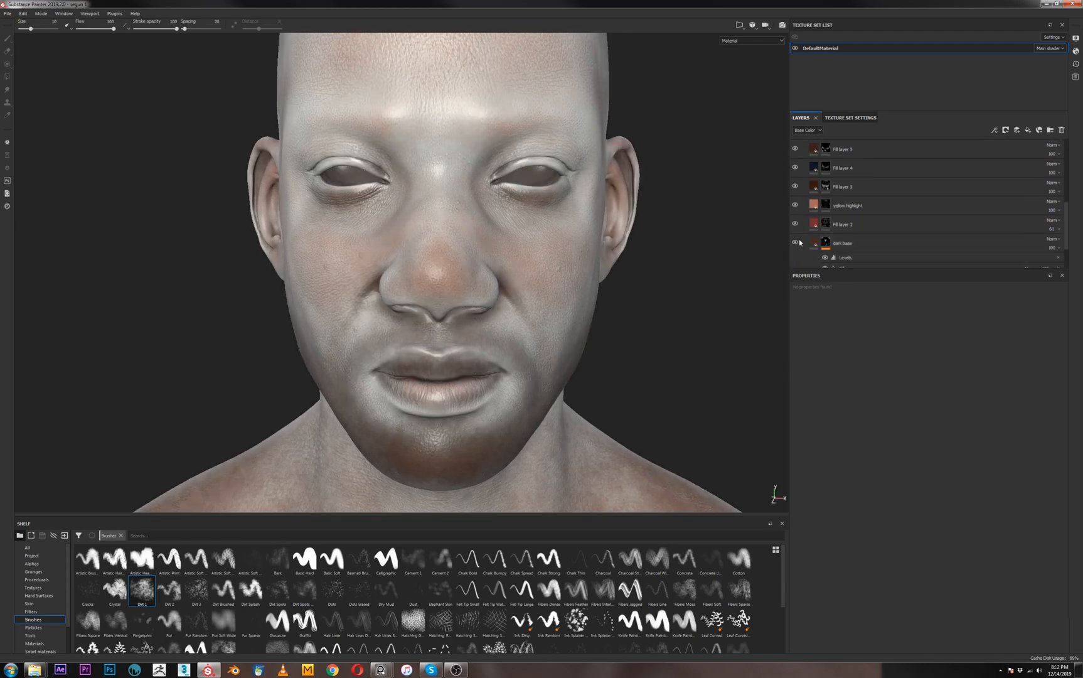
scroll(797, 248, down, 2)
click(795, 235)
click(795, 254)
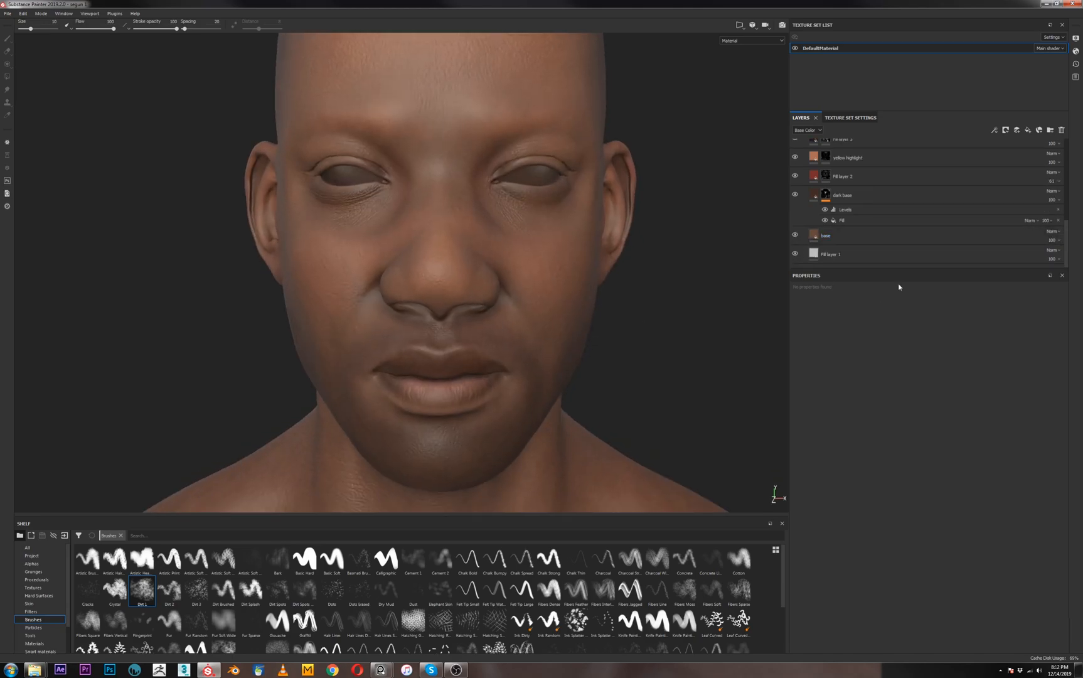
Hide the whole old folder so the head is left without its painted skin
scroll(991, 251, up, 6)
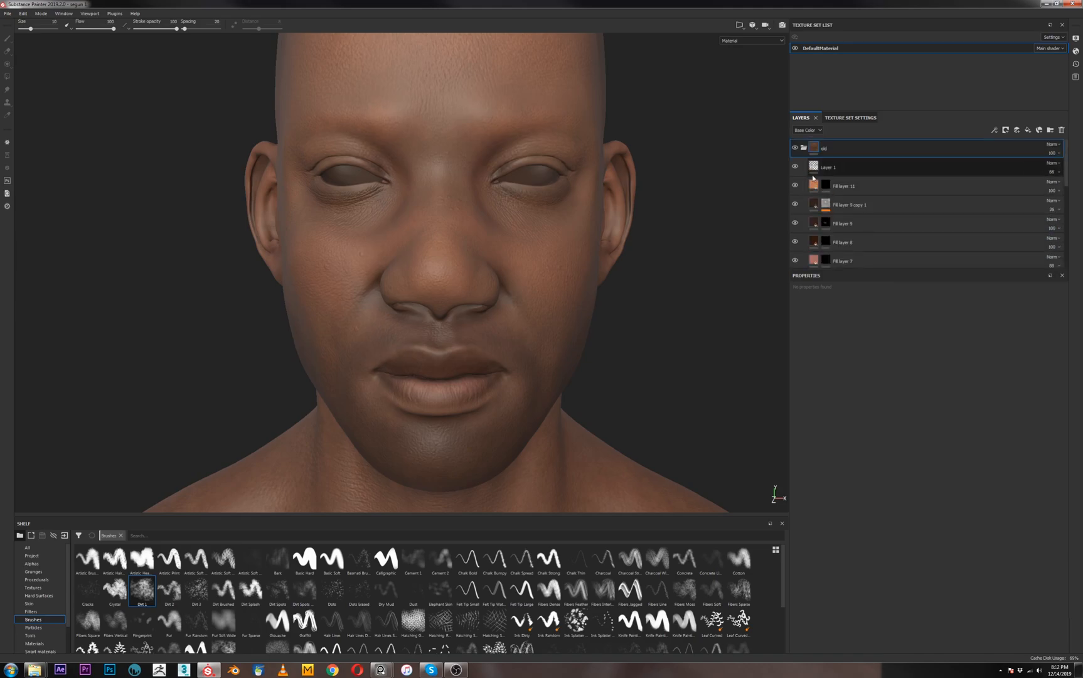
click(795, 148)
mouse_move(659, 316)
alt+mouse_down()
mouse_move(655, 237)
mouse_move(612, 267)
mouse_move(673, 304)
alt+mouse_up()
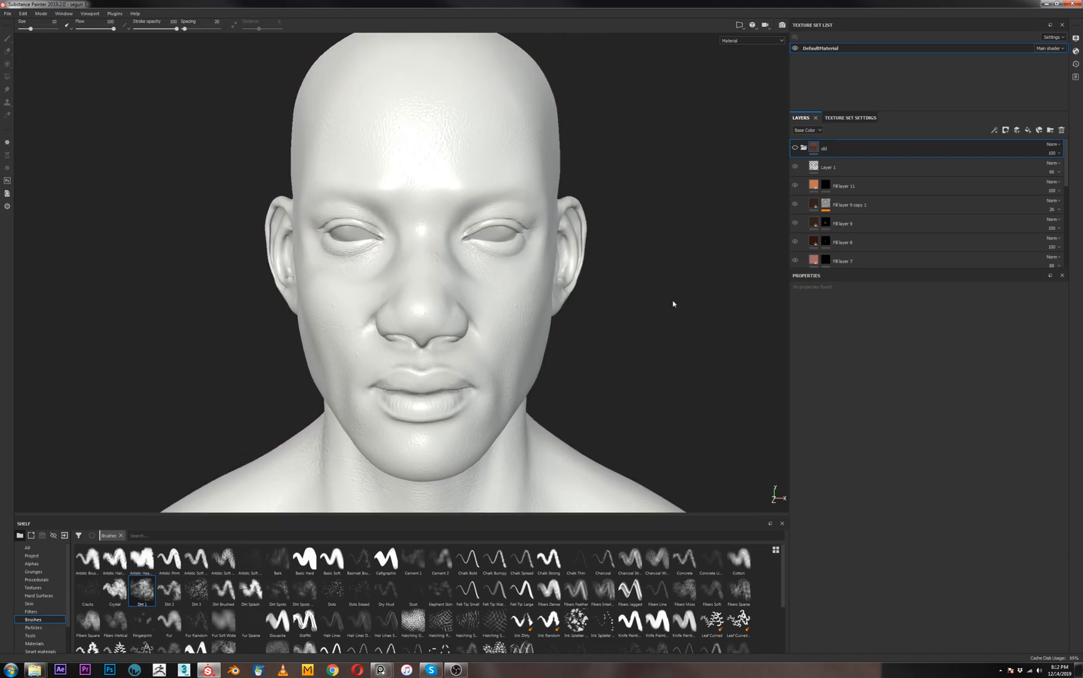
Add a fill layer above the old folder that affects only the roughness channel, and set its roughness to 0.5
click(1028, 130)
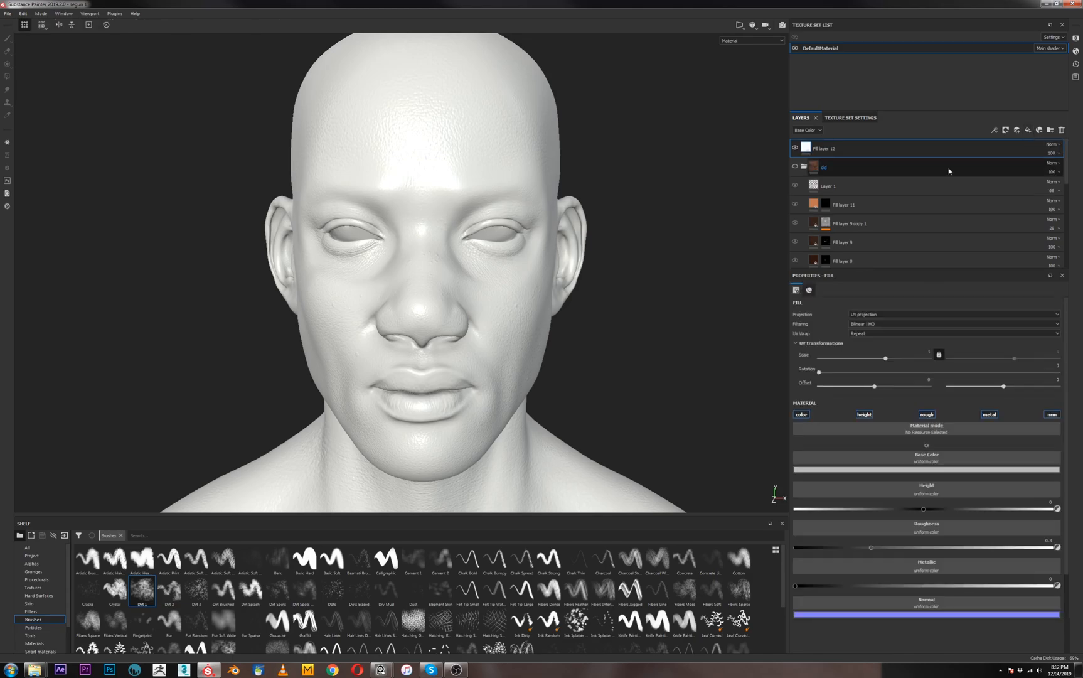
alt+click(930, 415)
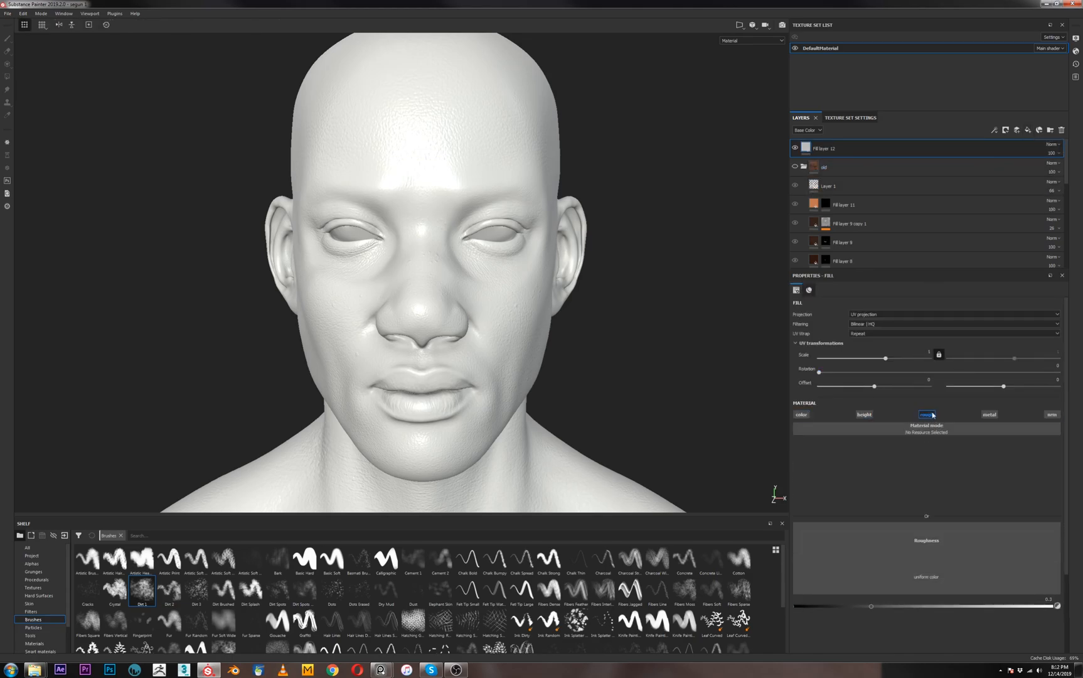
drag(871, 476, 923, 477)
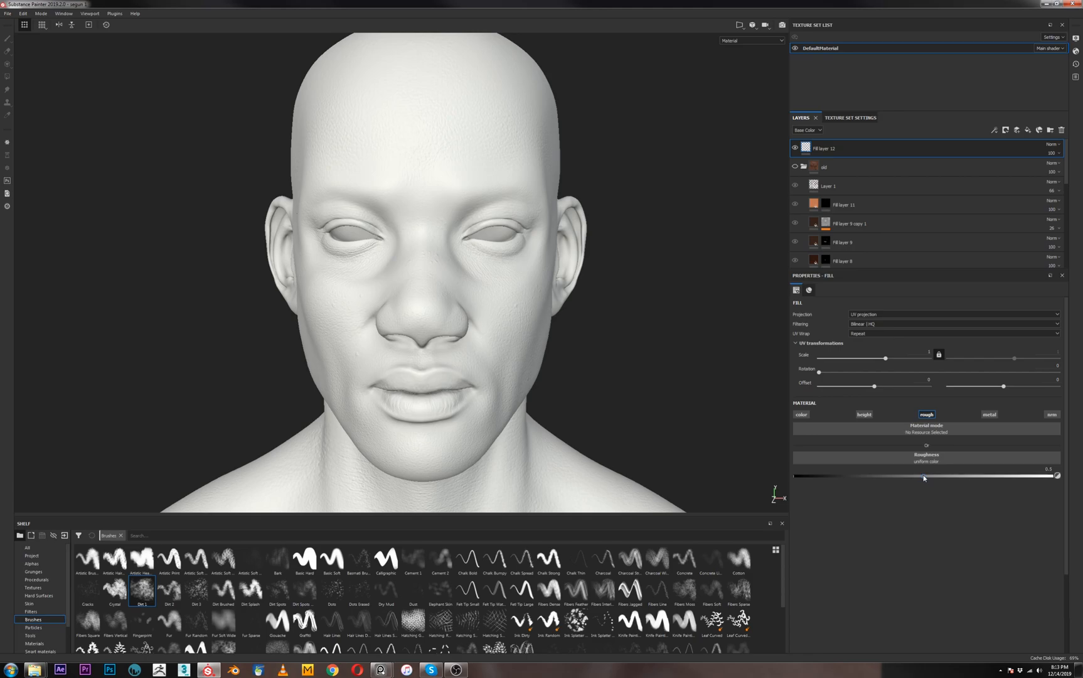
alt+drag(624, 343, 559, 281)
alt+right_drag(585, 389, 576, 315)
alt+middle_drag(576, 314, 515, 275)
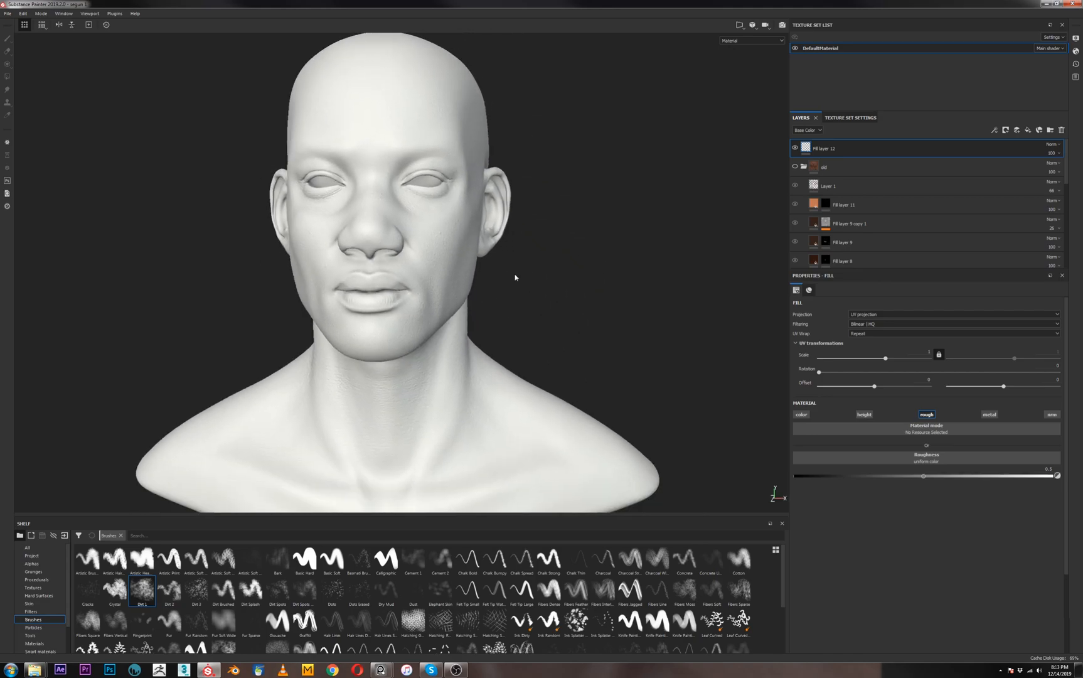
alt+drag(514, 275, 536, 295)
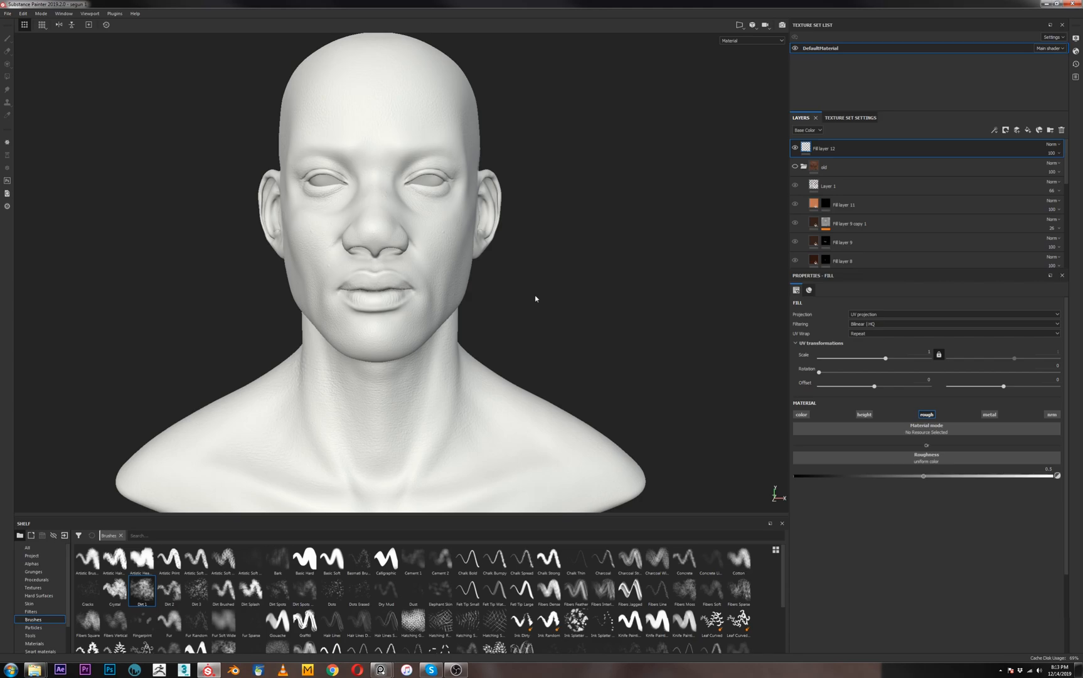
Examine the unpainted head and bust from the front, sides and several distances with the new roughness fill applied
mouse_move(536, 299)
alt+mouse_down()
mouse_move(507, 300)
mouse_move(598, 300)
mouse_move(539, 302)
alt+mouse_up()
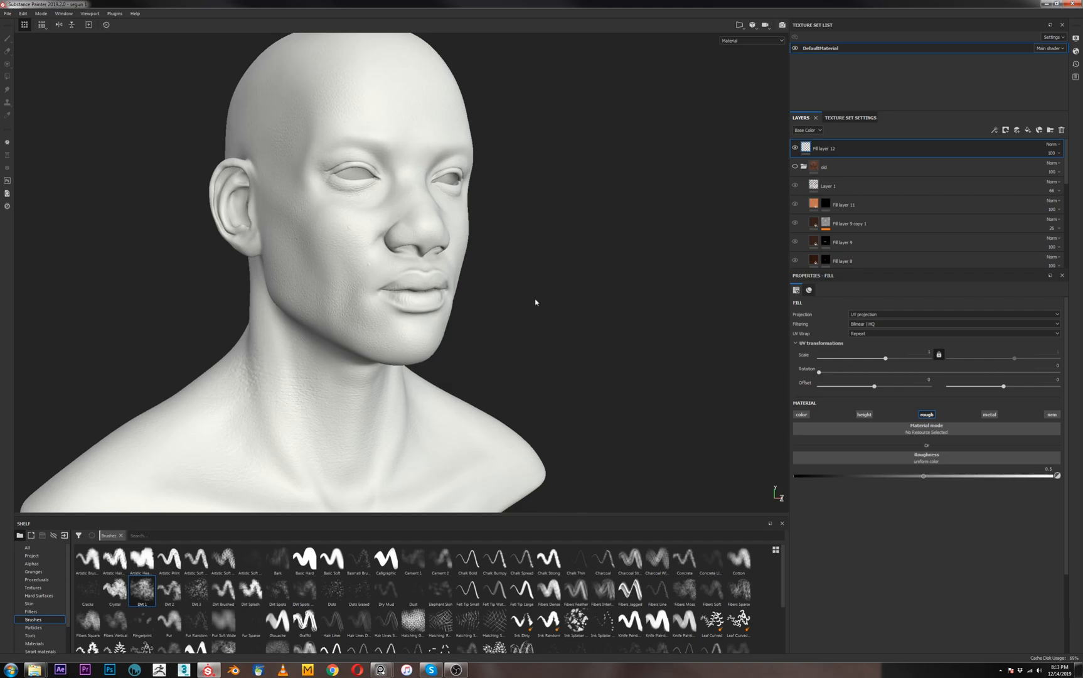
alt+drag(536, 302, 460, 309)
alt+middle_drag(519, 334, 539, 354)
alt+drag(539, 354, 560, 339)
alt+drag(559, 353, 394, 325)
alt+drag(538, 350, 703, 326)
alt+right_drag(532, 327, 551, 343)
alt+drag(551, 344, 573, 431)
alt+right_drag(573, 431, 600, 416)
alt+drag(600, 416, 670, 387)
alt+right_drag(670, 386, 503, 395)
alt+drag(503, 394, 527, 336)
alt+right_drag(530, 411, 545, 322)
alt+drag(544, 322, 559, 365)
alt+right_drag(559, 365, 657, 383)
alt+drag(657, 382, 520, 375)
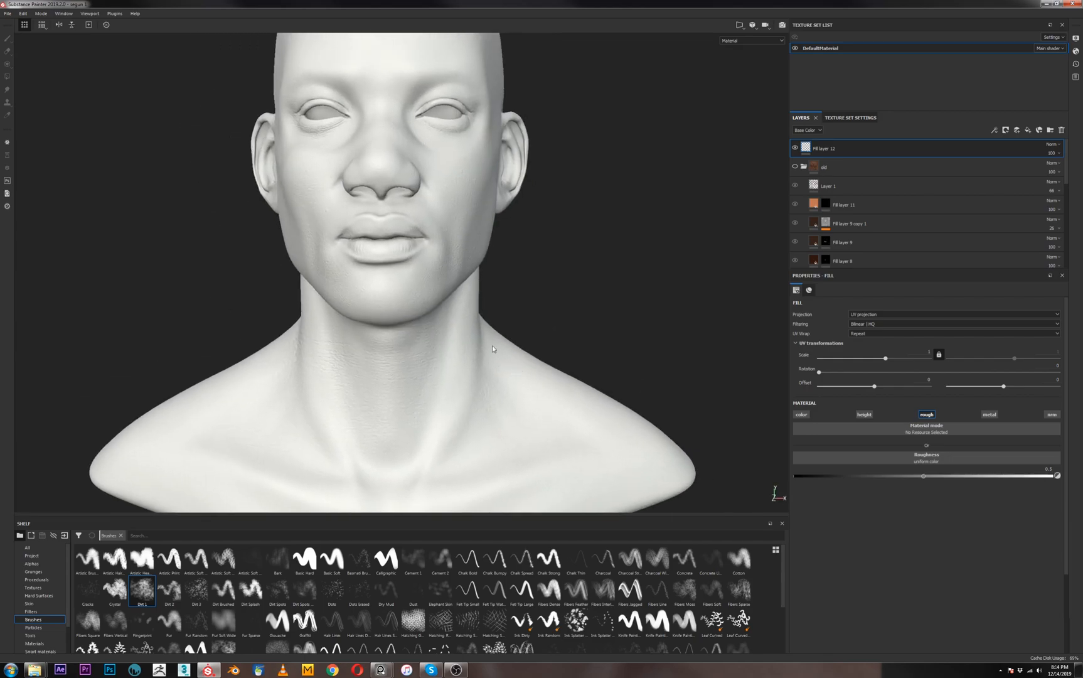
Show the old folder briefly to compare the finished skin with the bare head, and hide it again
click(795, 167)
alt+drag(595, 274, 609, 271)
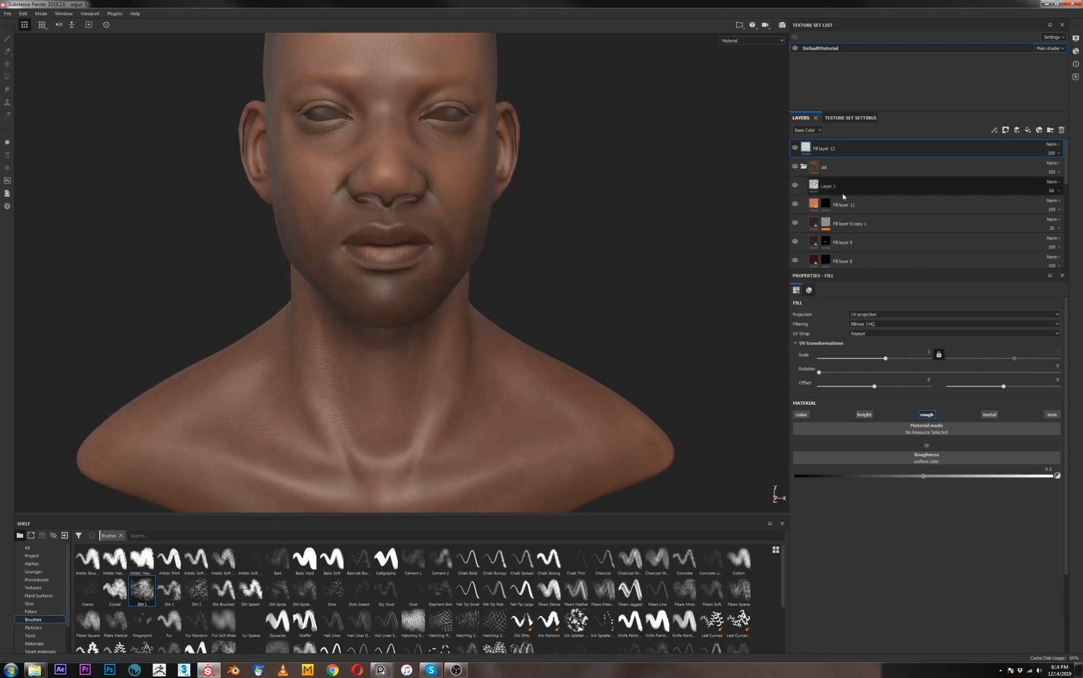
click(795, 167)
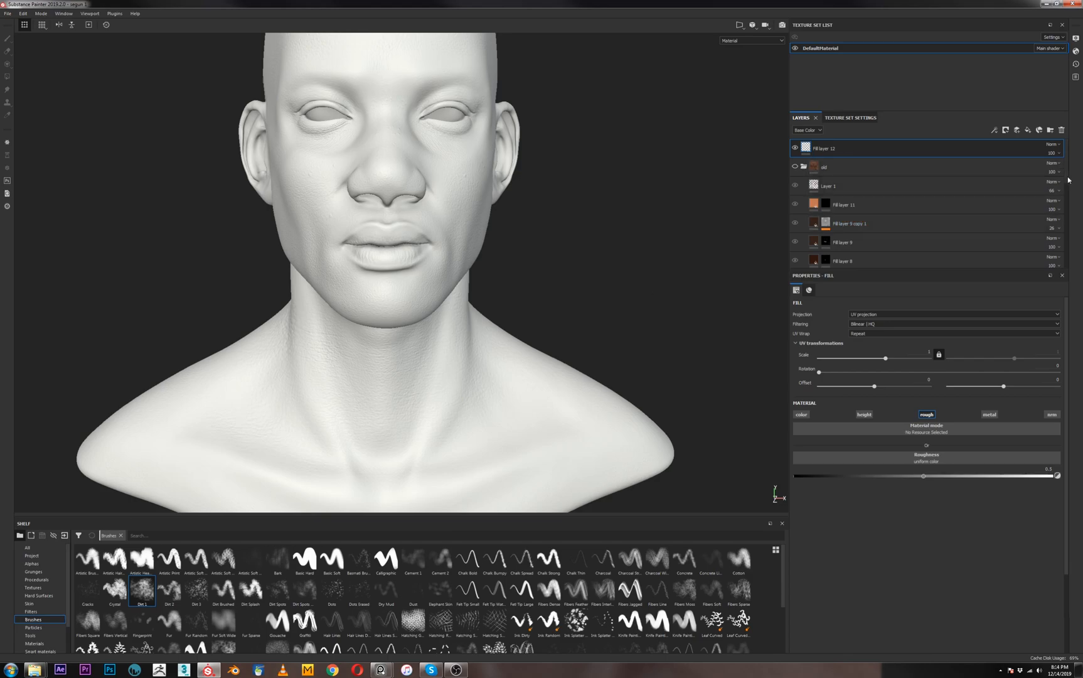
Add a fill layer above the roughness fill that affects only the color channel, with a dark red base color
click(882, 148)
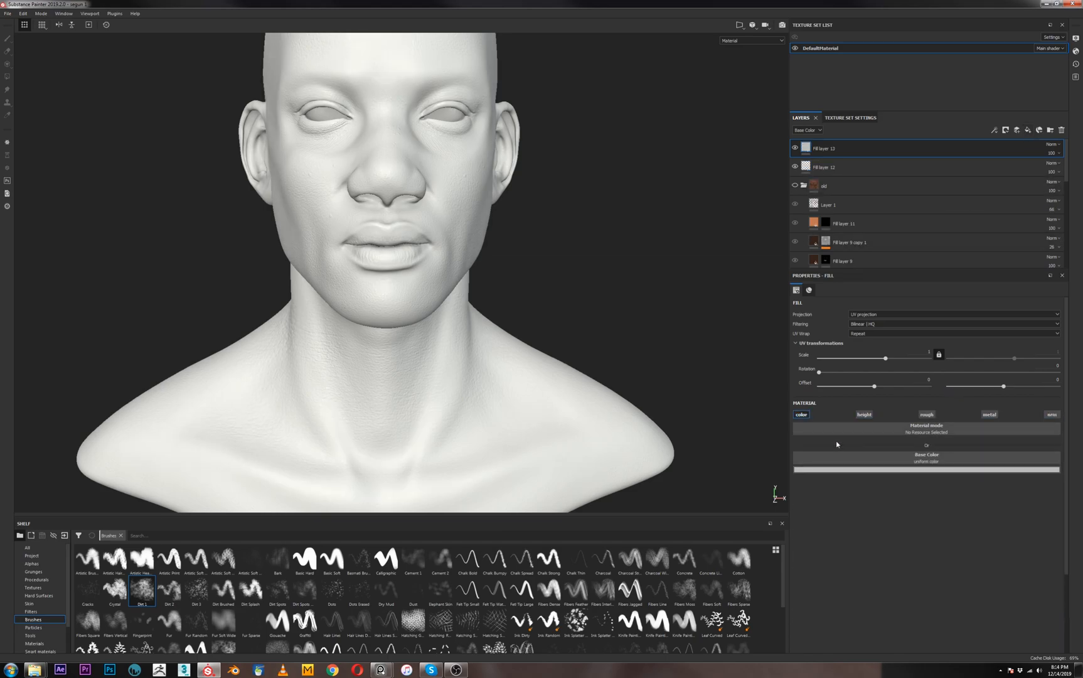
click(900, 470)
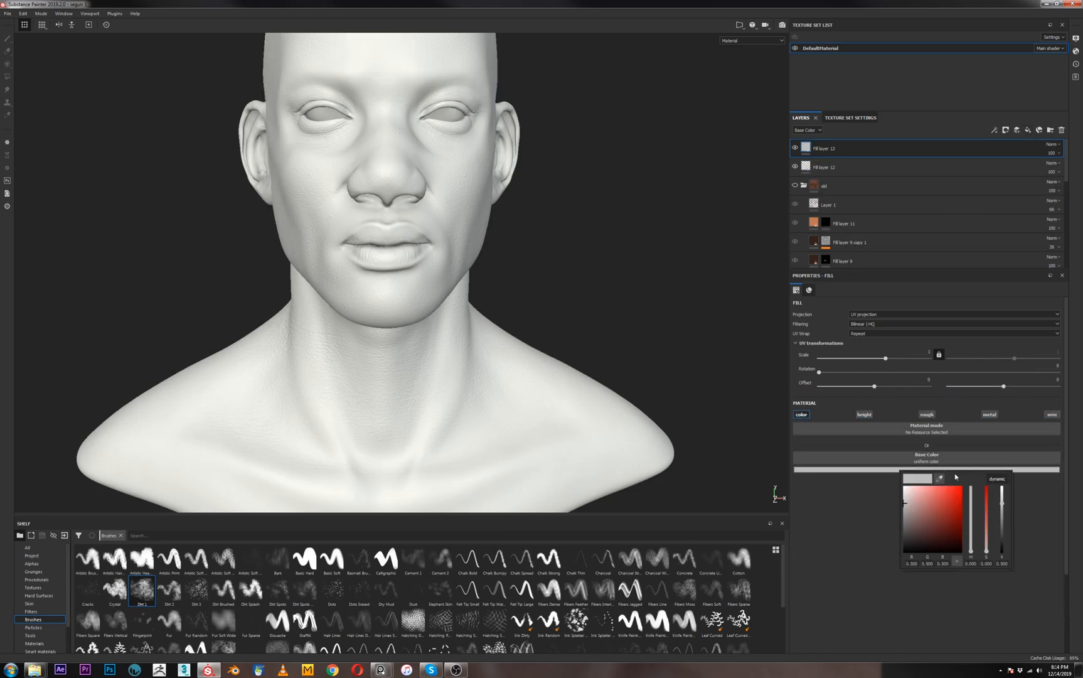
click(951, 537)
drag(1003, 550, 1003, 532)
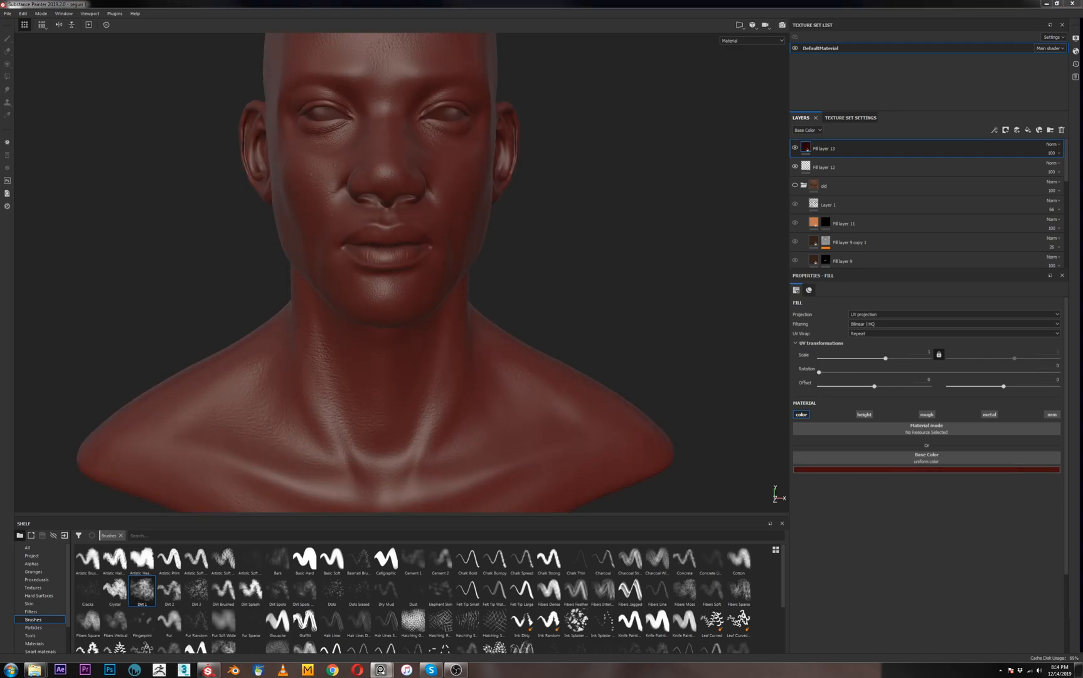
Bring the reference image board over the viewport and sample a brown skin tone from its photos as the fill's base color
mouse_move(1082, 241)
right_down()
mouse_move(939, 225)
mouse_move(944, 181)
mouse_move(701, 178)
mouse_move(654, 186)
mouse_move(660, 201)
right_up()
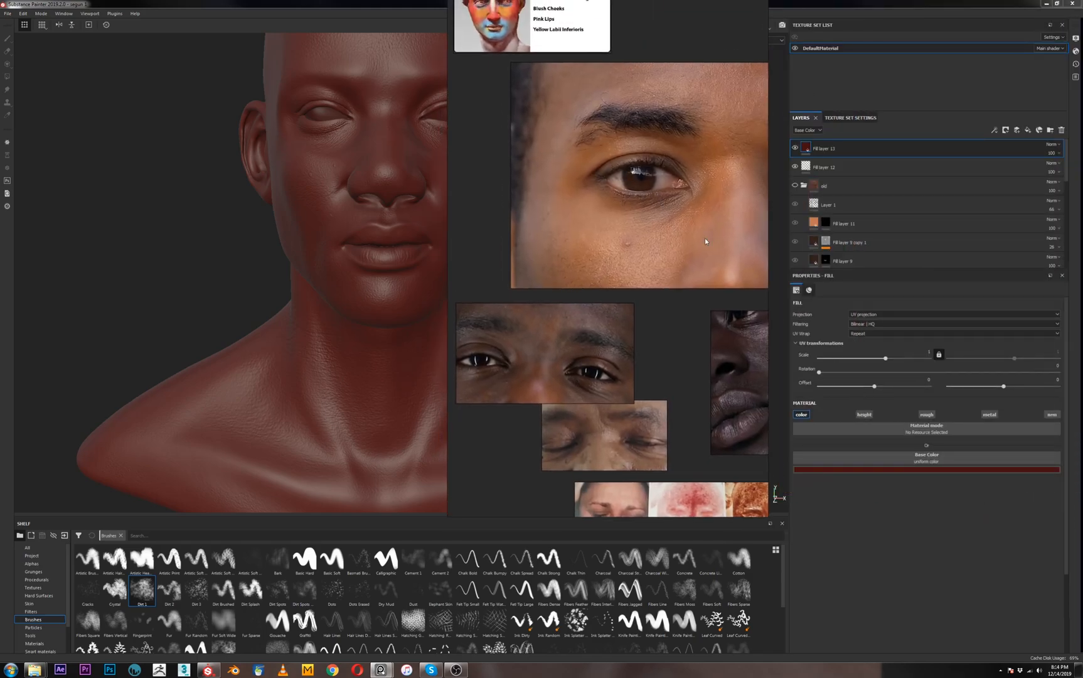
click(933, 471)
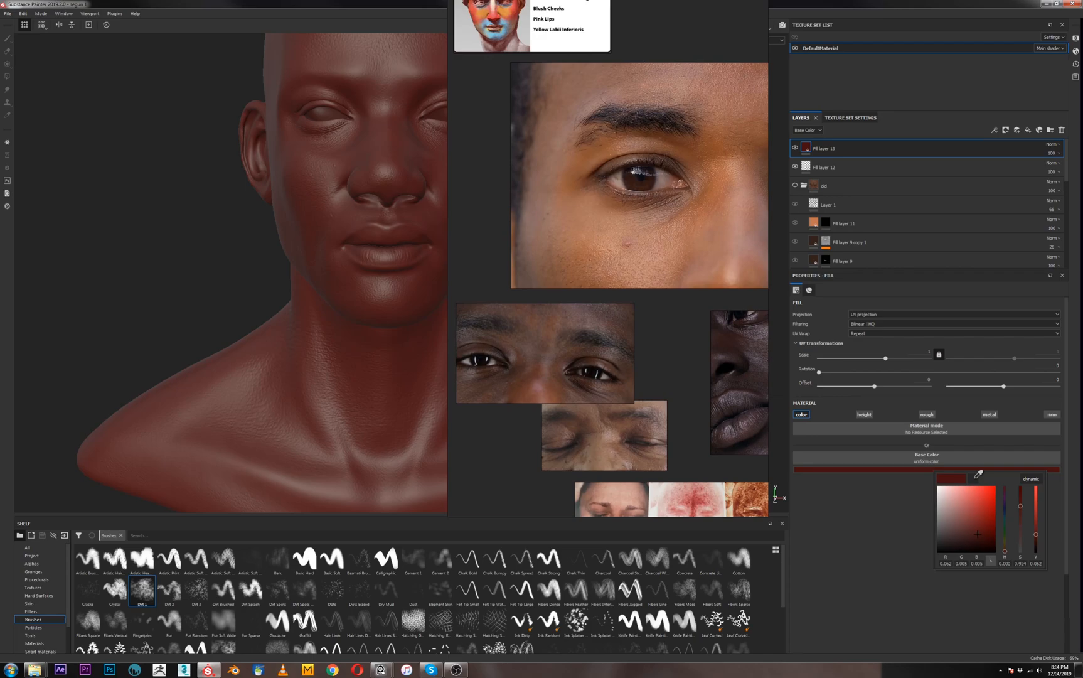
click(979, 474)
click(559, 320)
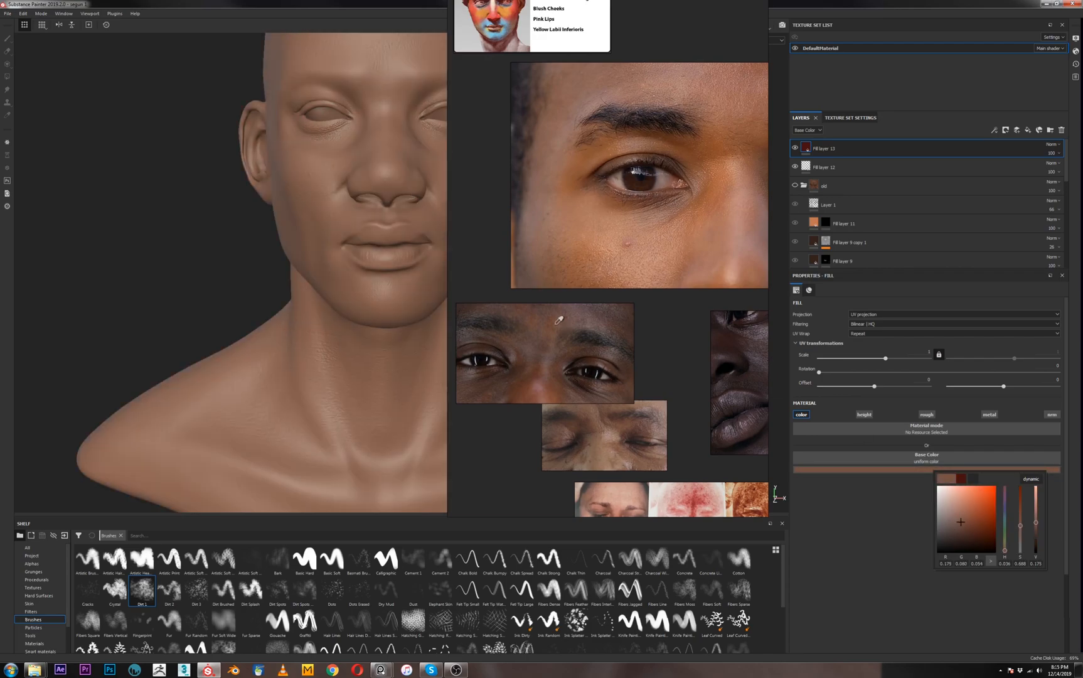
click(602, 288)
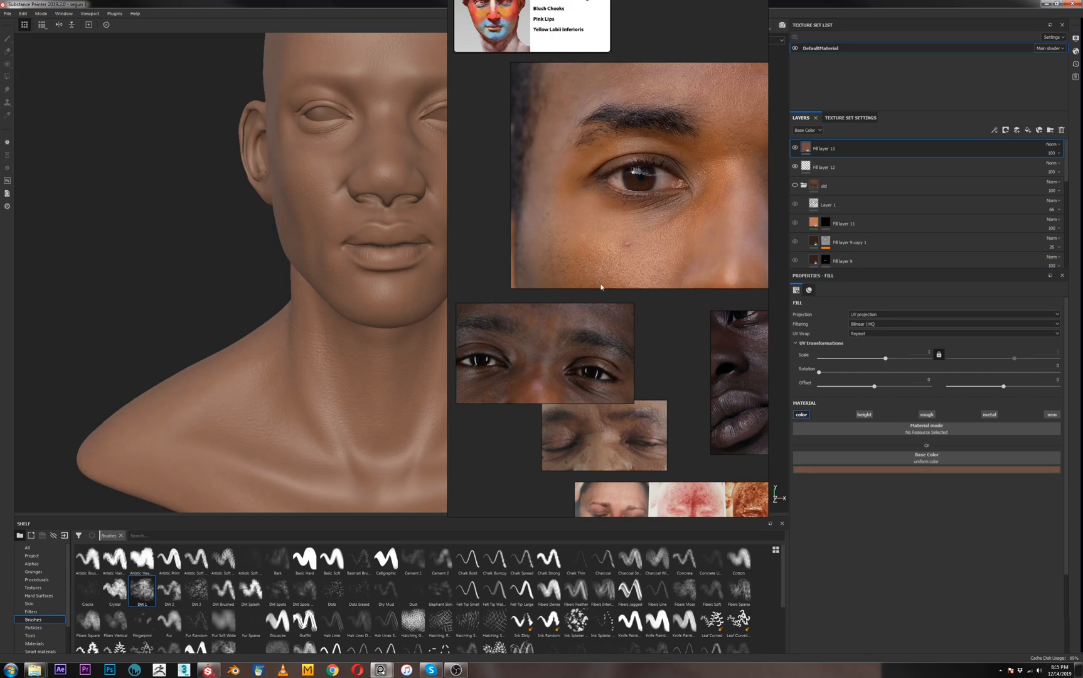
Put the reference board away and darken the fill's base color to a very dark brown
click(381, 670)
click(929, 470)
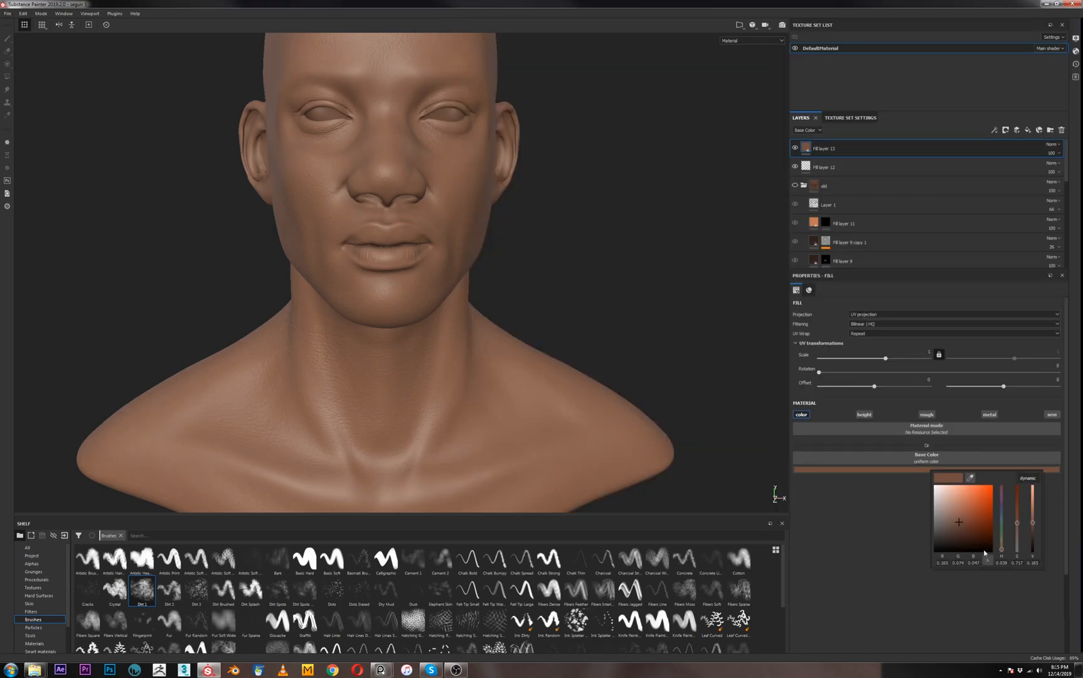
mouse_move(1035, 527)
mouse_down()
mouse_move(1033, 537)
mouse_move(1018, 528)
mouse_move(1036, 544)
mouse_up()
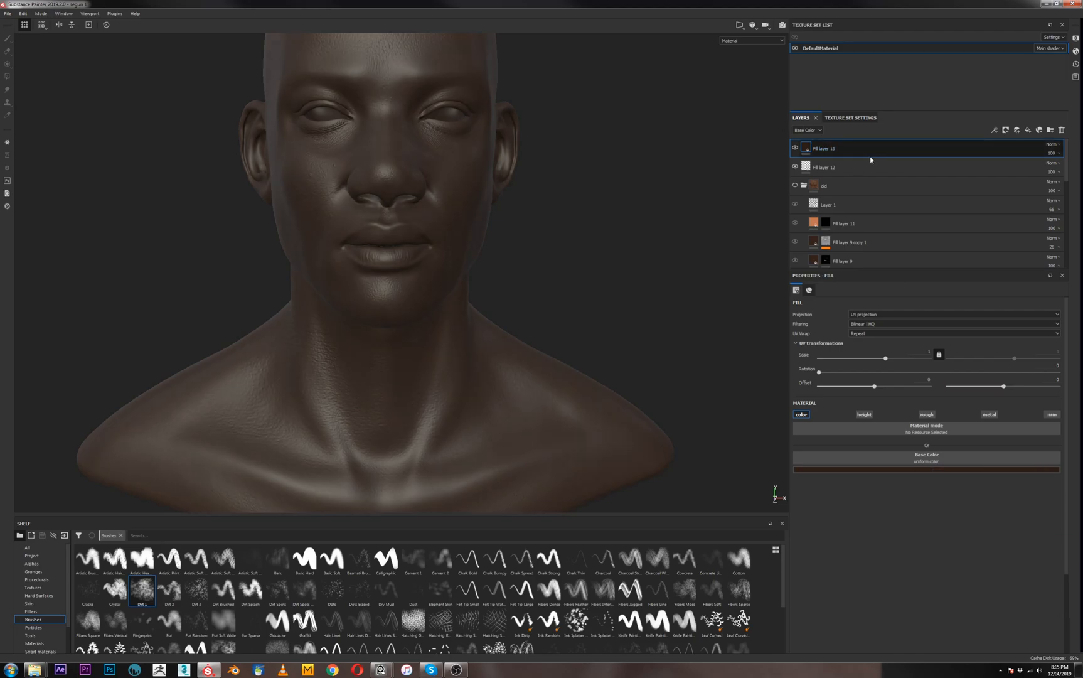
Mask the dark brown fill with the mesh's ambient occlusion bitmap and invert that mask with a Levels effect
click(1005, 130)
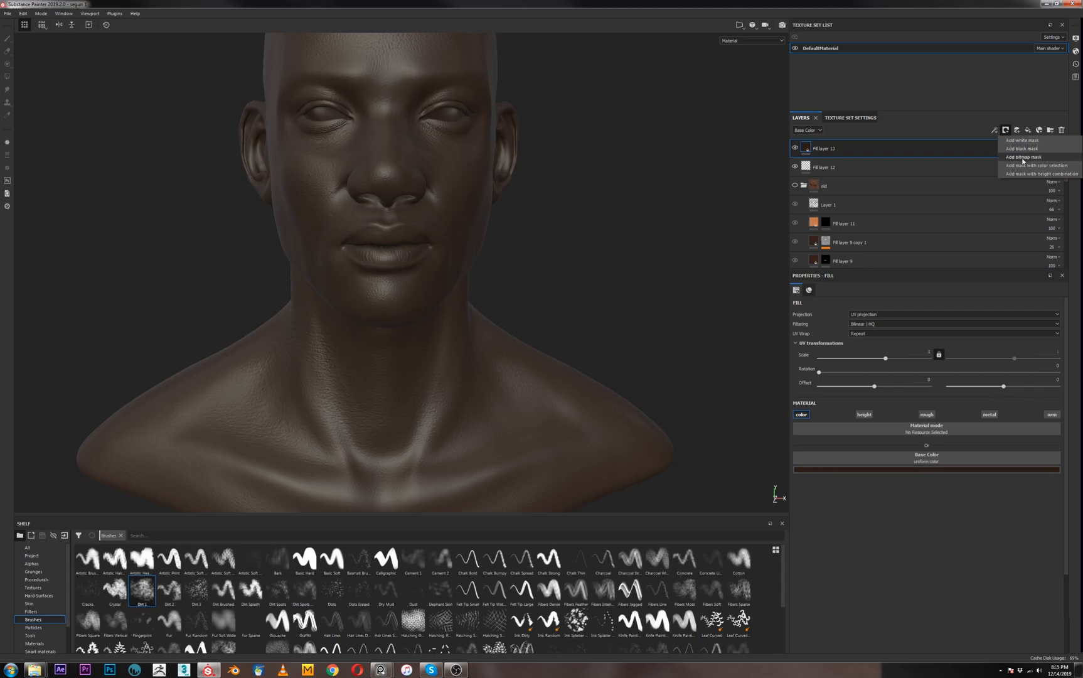
click(1023, 159)
click(998, 206)
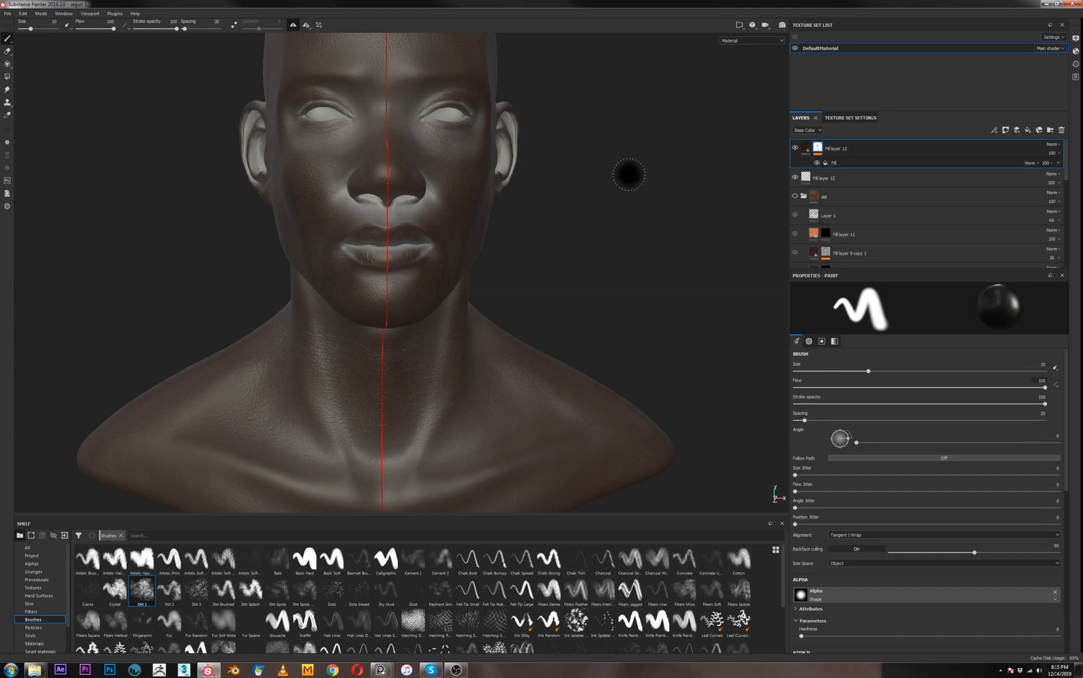
right_click(834, 163)
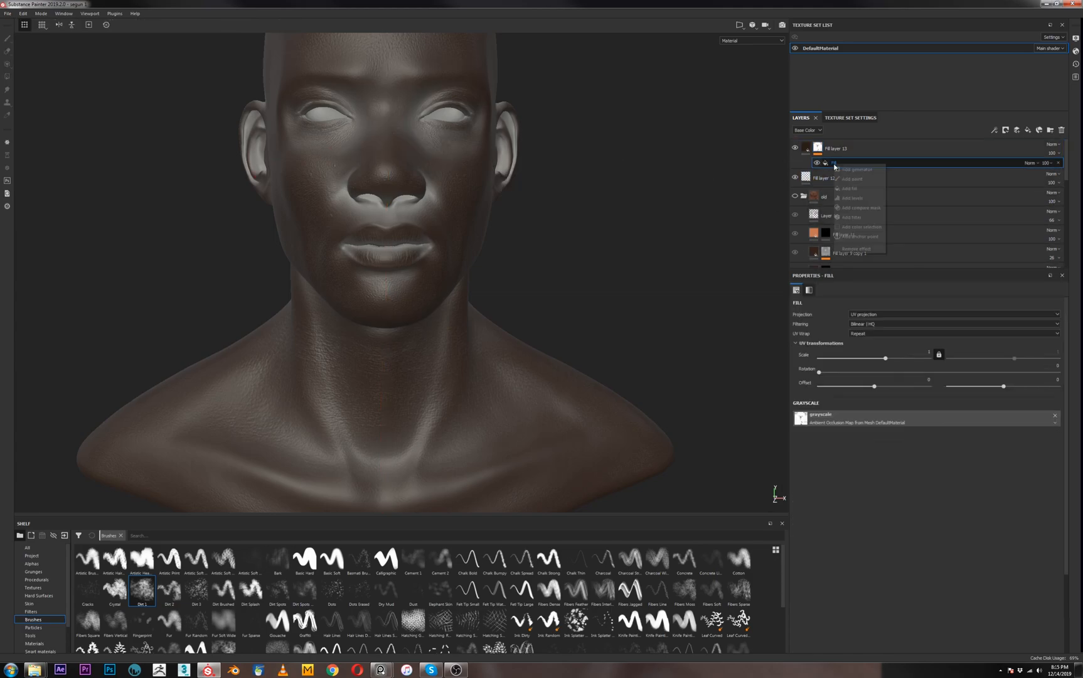
click(854, 199)
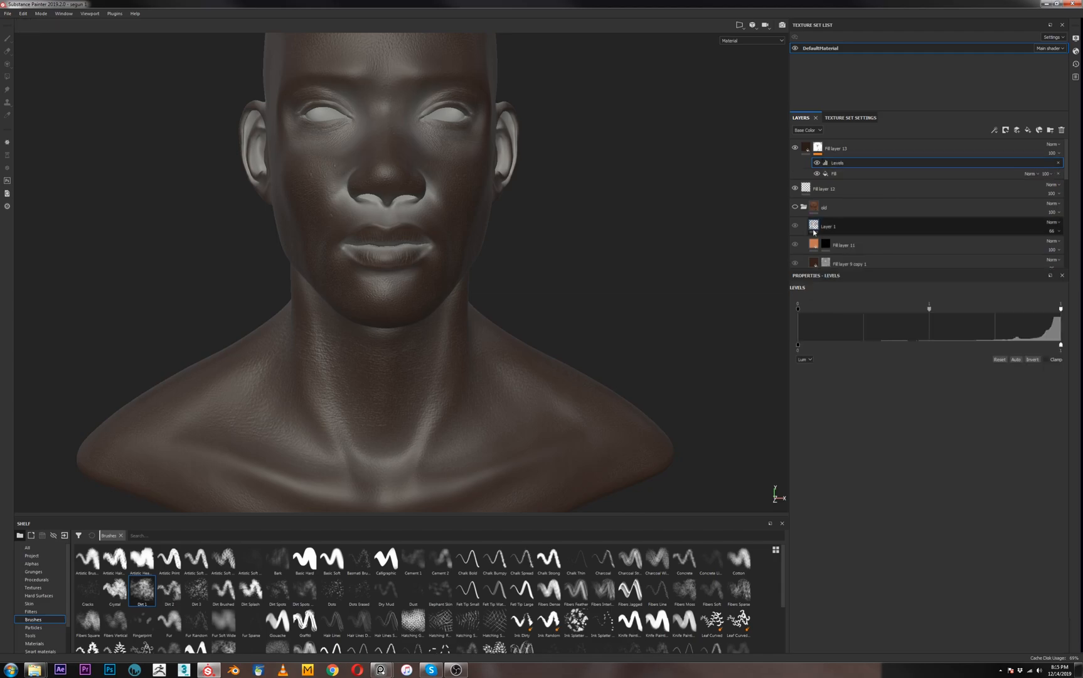
click(1032, 360)
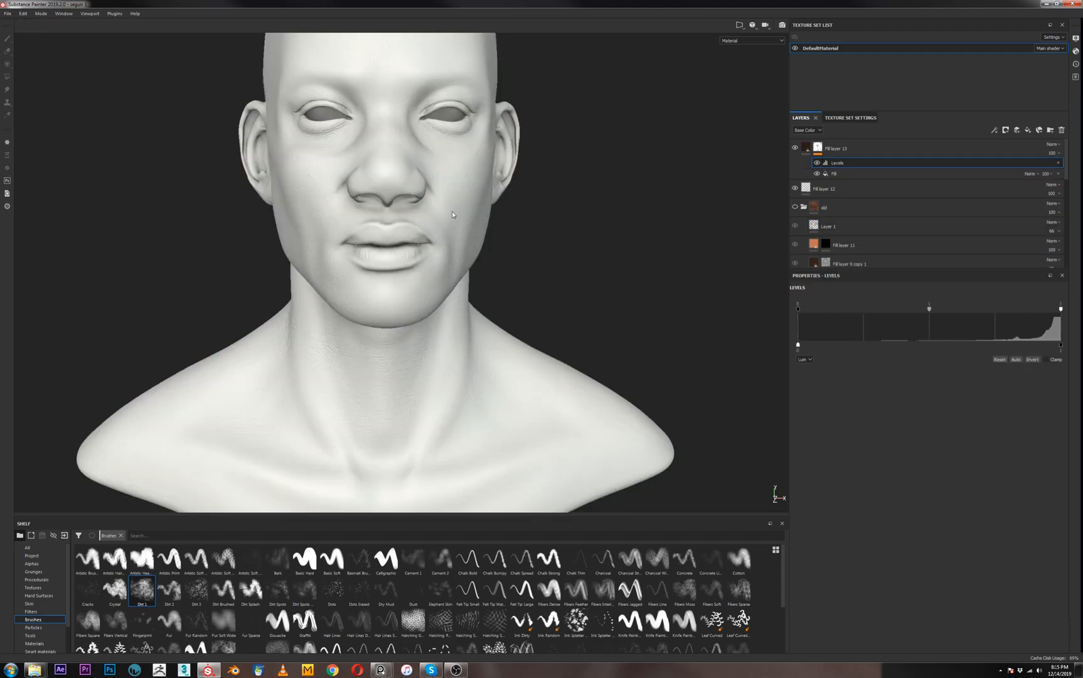
Raise the black input point of the mask's Levels effect to about 0.1
alt+drag(648, 242, 471, 234)
scroll(607, 285, up, 3)
alt+drag(607, 166, 648, 234)
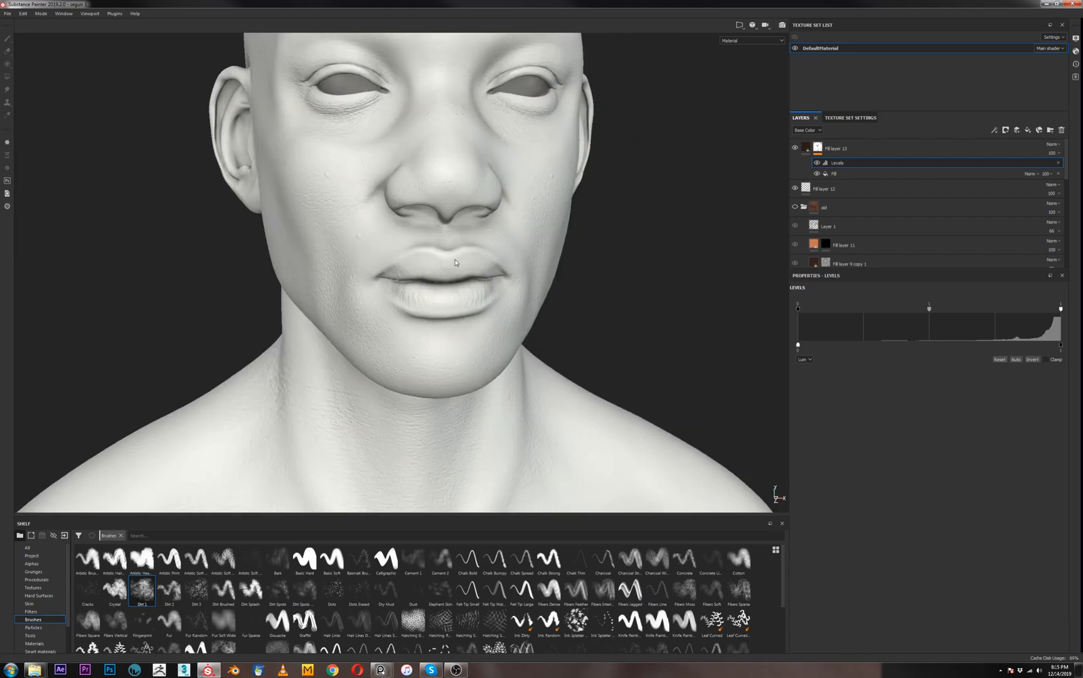
scroll(378, 237, down, 4)
alt+drag(413, 300, 320, 212)
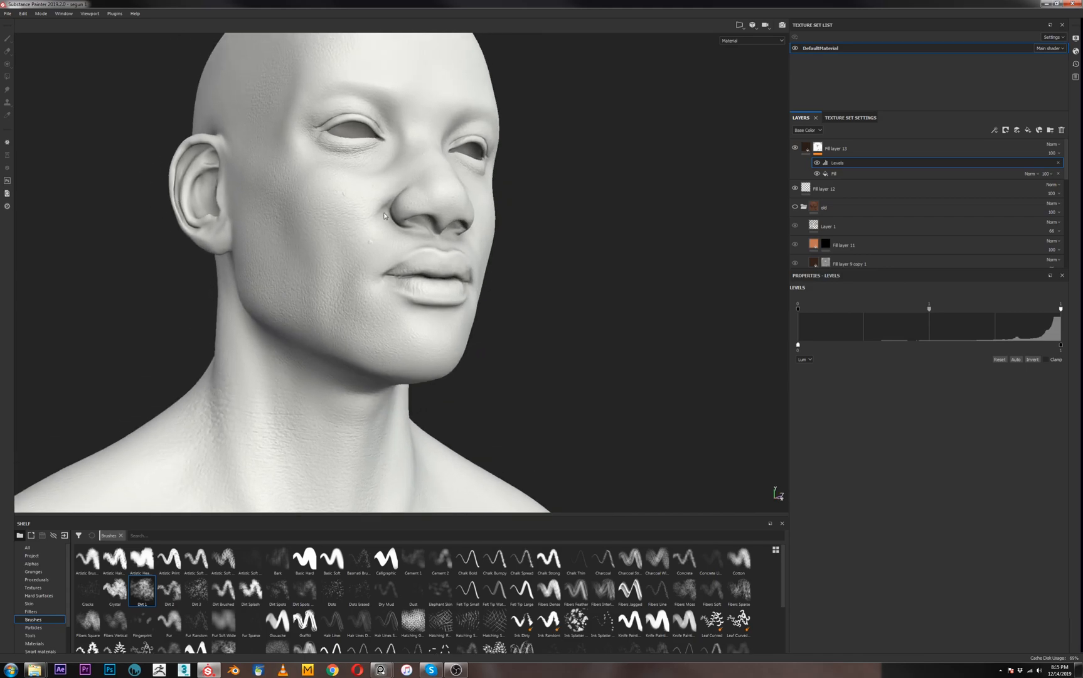
alt+drag(433, 240, 467, 251)
scroll(460, 235, up, 2)
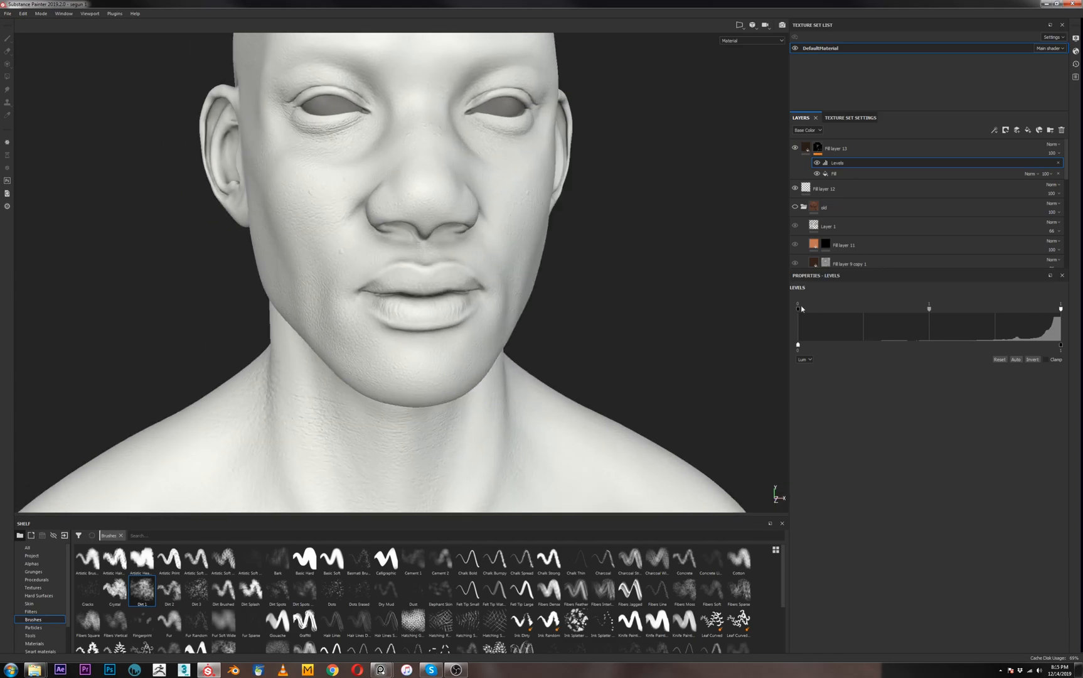
drag(804, 312, 831, 311)
Examine the occlusion darkening under the chin, around the nose and ears, and across the whole bust
alt+drag(594, 307, 625, 255)
alt+right_drag(626, 254, 619, 237)
alt+drag(619, 238, 678, 294)
alt+drag(669, 355, 376, 351)
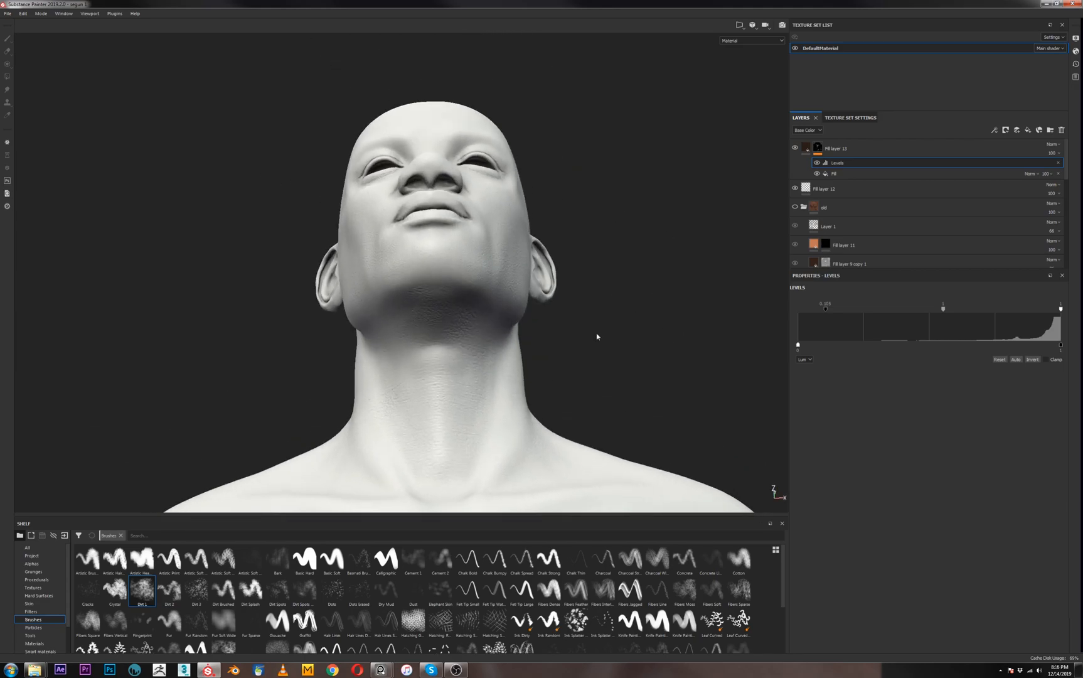
alt+drag(596, 336, 602, 426)
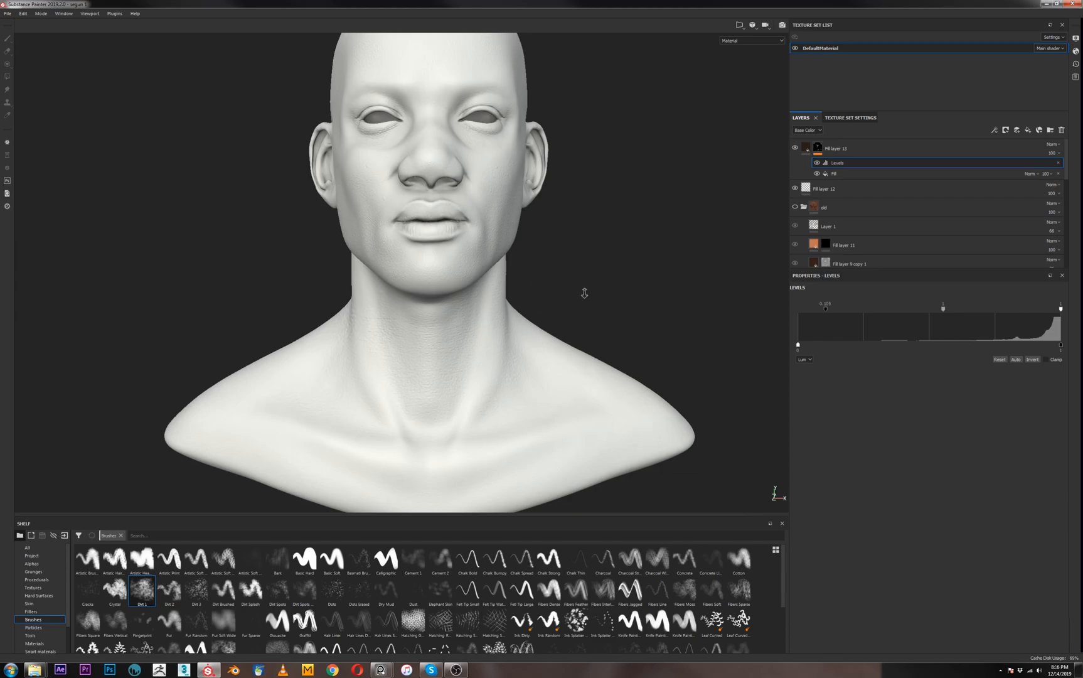
alt+right_drag(585, 293, 557, 238)
alt+middle_drag(556, 237, 545, 307)
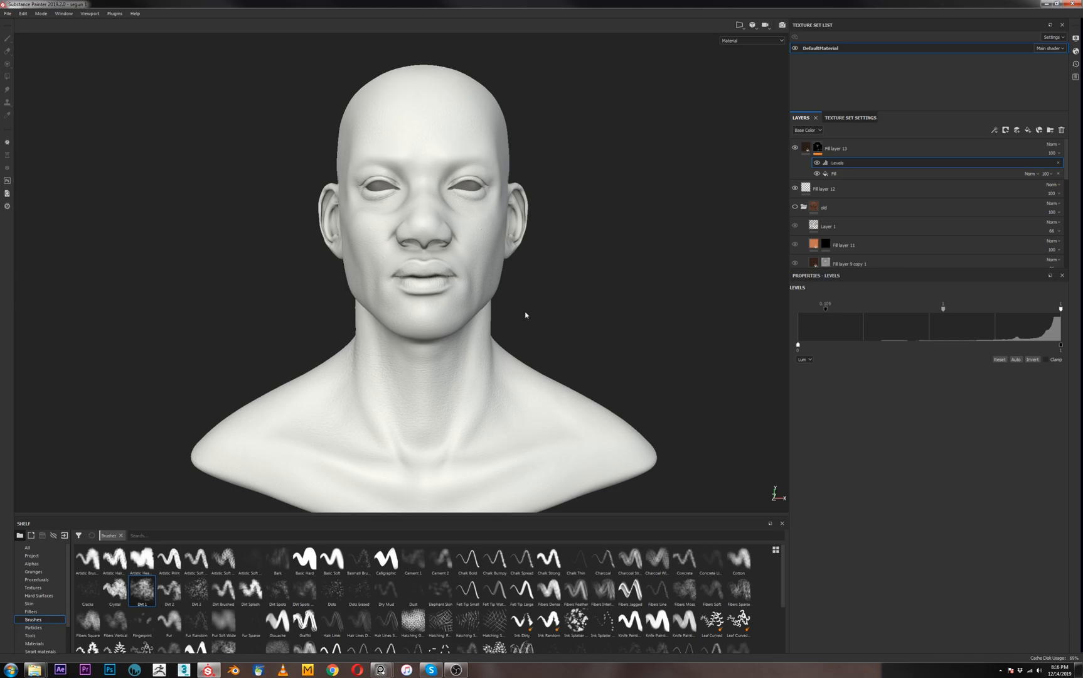
alt+drag(542, 321, 640, 389)
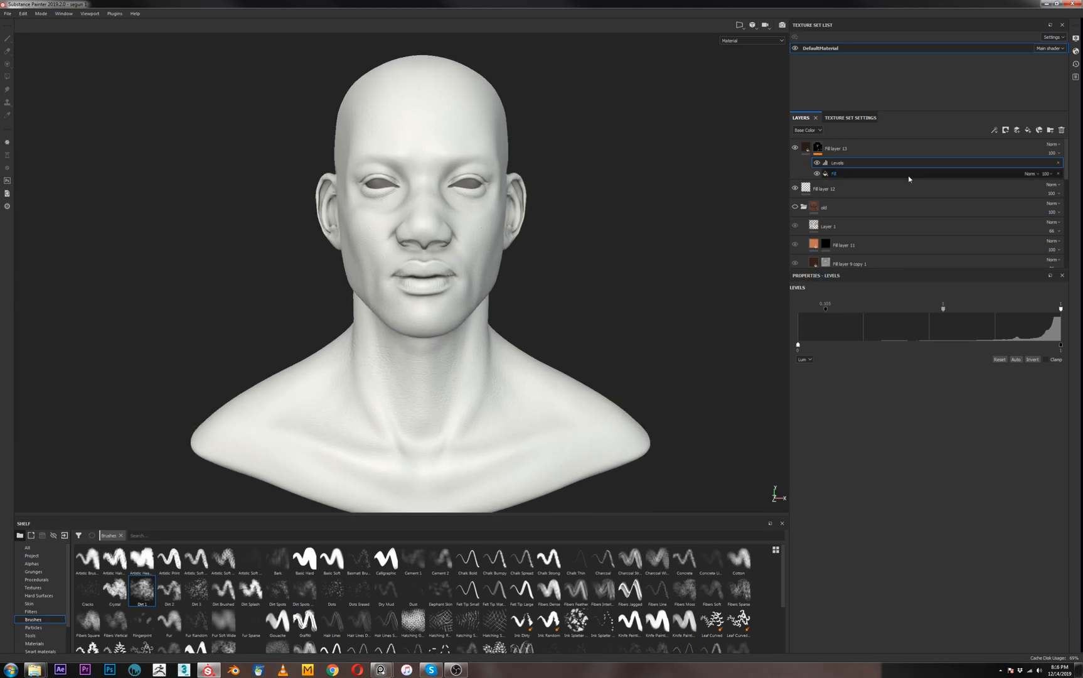
Add a color-only fill layer above the occlusion fill and sample a medium brown skin tone as its base color
click(861, 148)
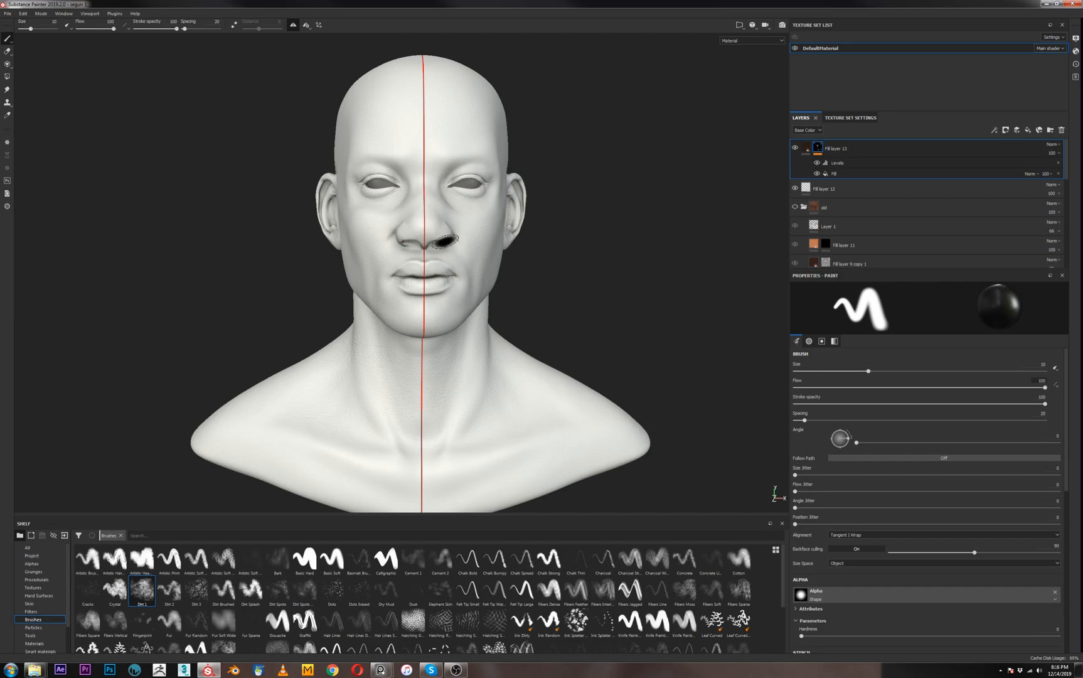
click(1027, 131)
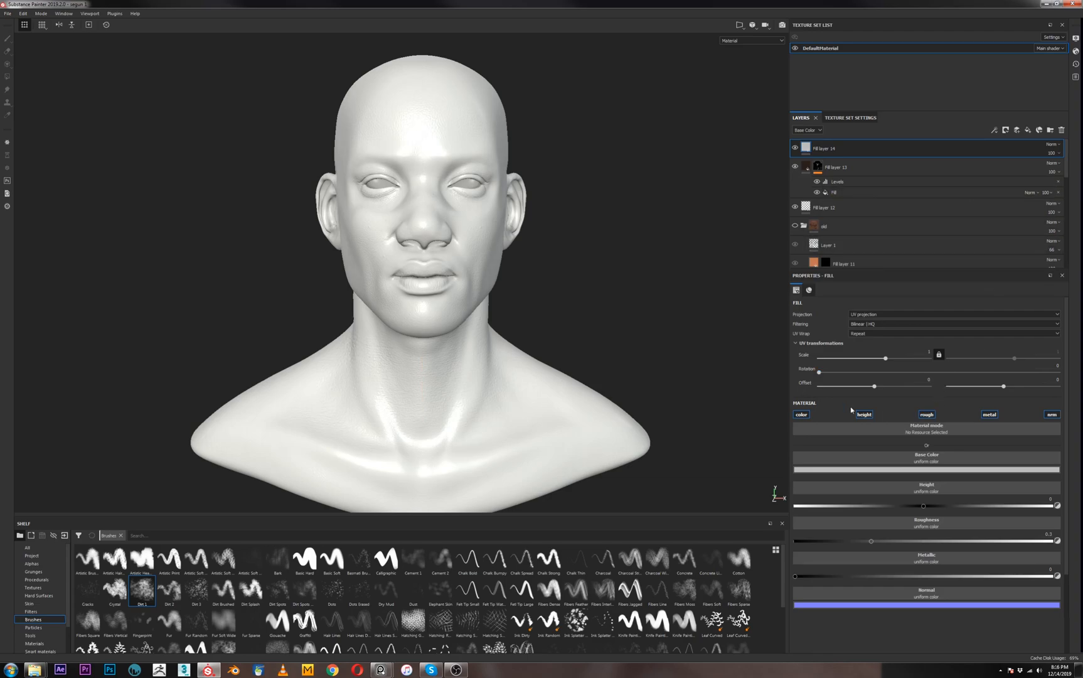
click(804, 416)
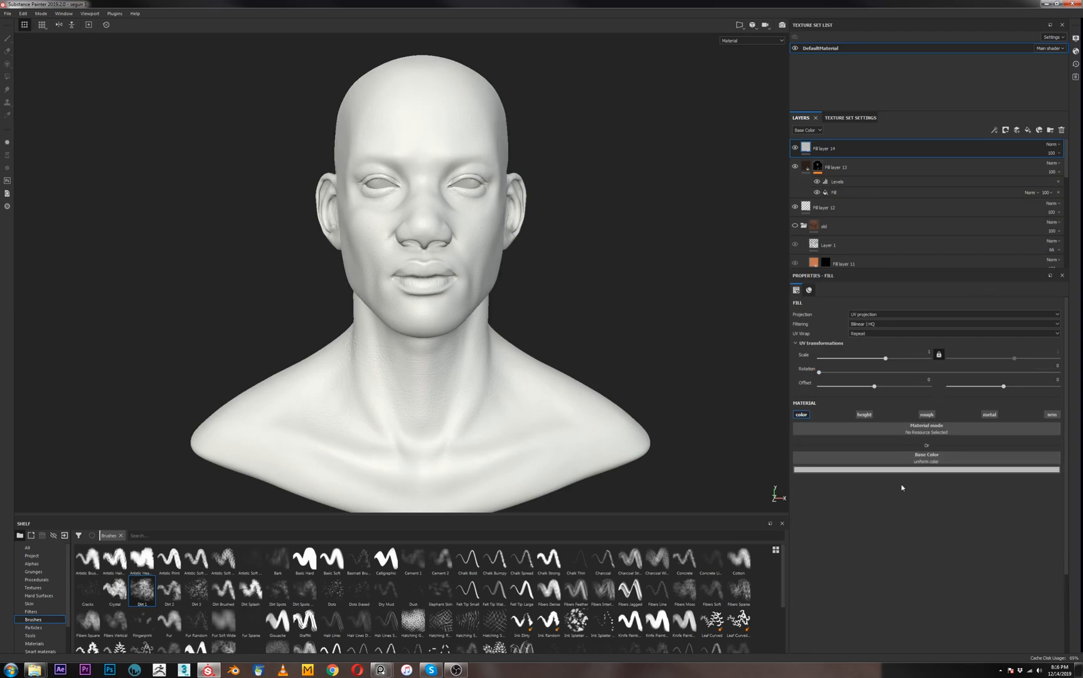
click(893, 469)
click(930, 479)
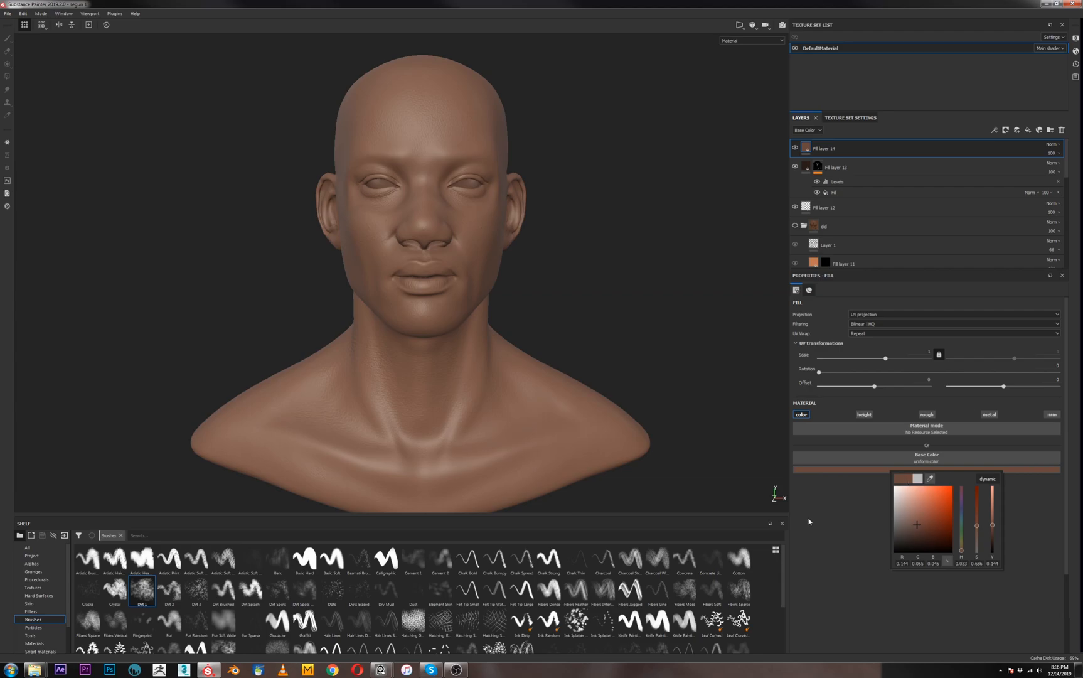
click(858, 504)
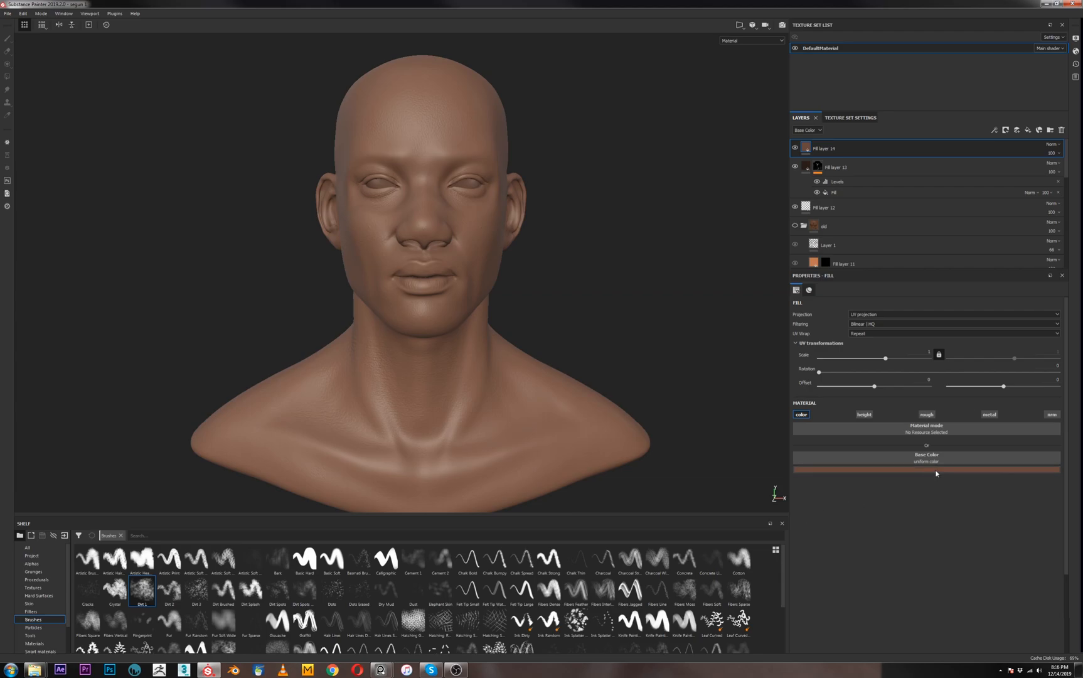
Darken the top fill's base color and lower its saturation to a deep, muted brown skin tone
click(940, 469)
drag(1039, 526, 1025, 533)
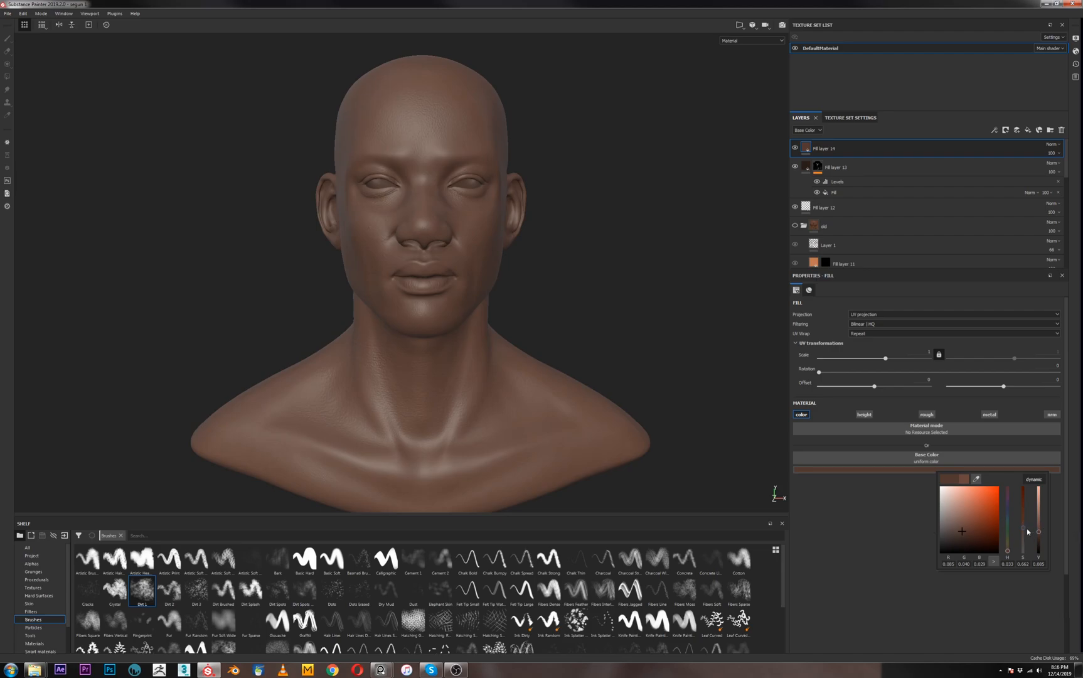
mouse_move(1025, 528)
mouse_down()
mouse_move(1040, 538)
mouse_move(1013, 536)
mouse_up()
alt+drag(500, 317, 548, 262)
scroll(549, 263, up, 6)
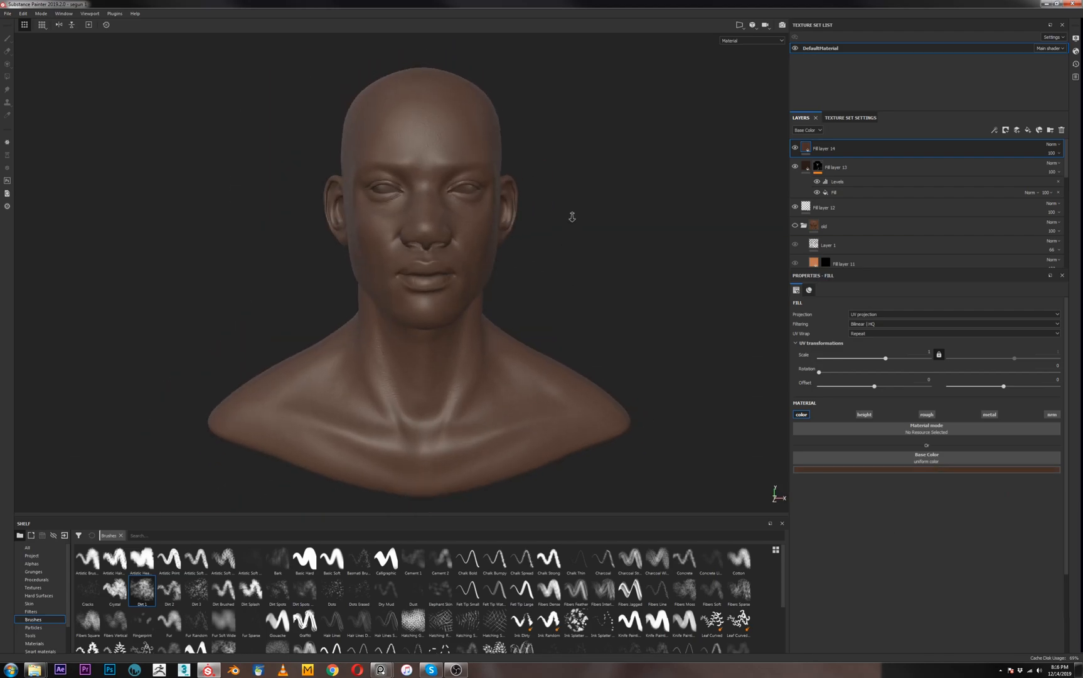
mouse_move(605, 375)
alt+mouse_down()
mouse_move(600, 346)
mouse_move(598, 360)
alt+mouse_up()
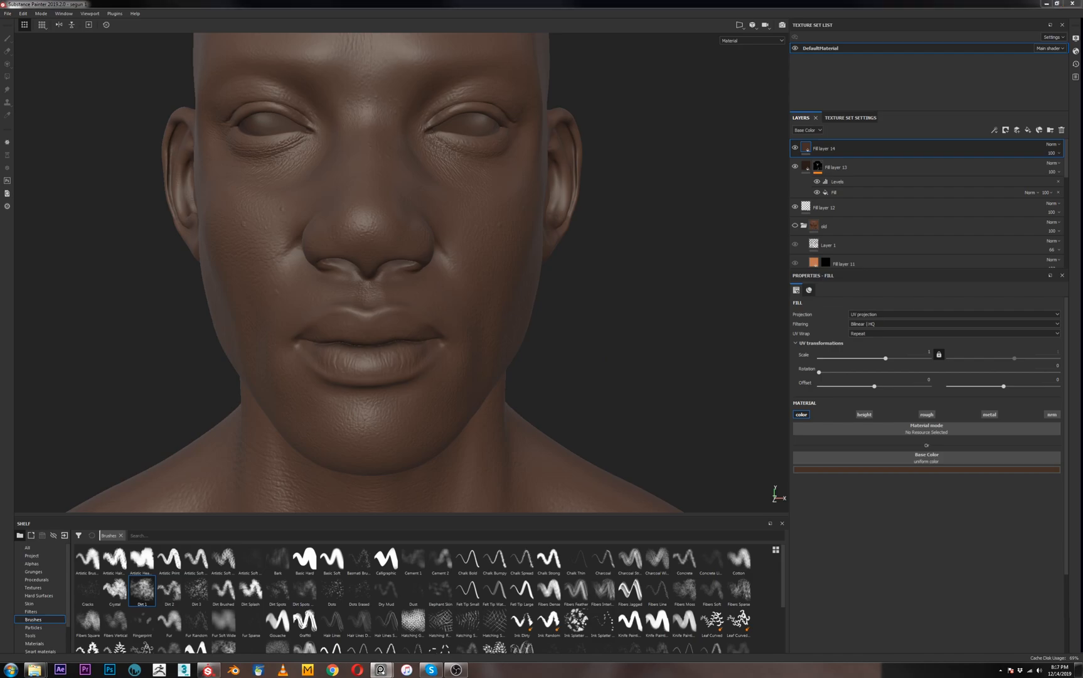
Bring the reference board back over the viewport and examine the red vascular facial scan up close
right_drag(1082, 442, 767, 442)
scroll(767, 442, up, 5)
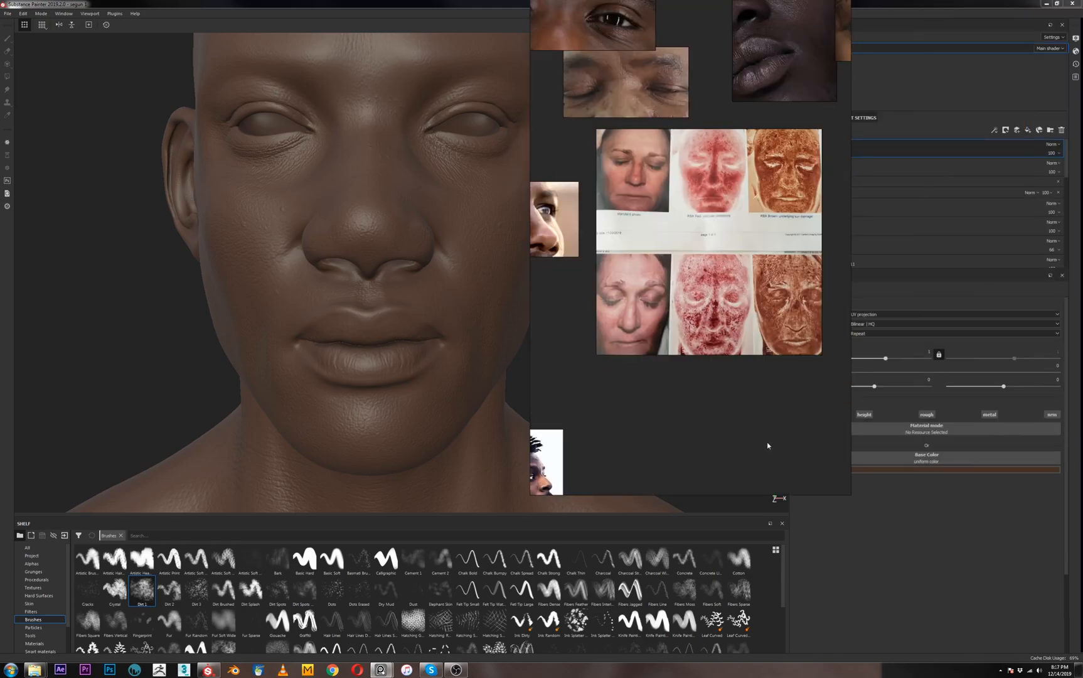
scroll(729, 312, up, 6)
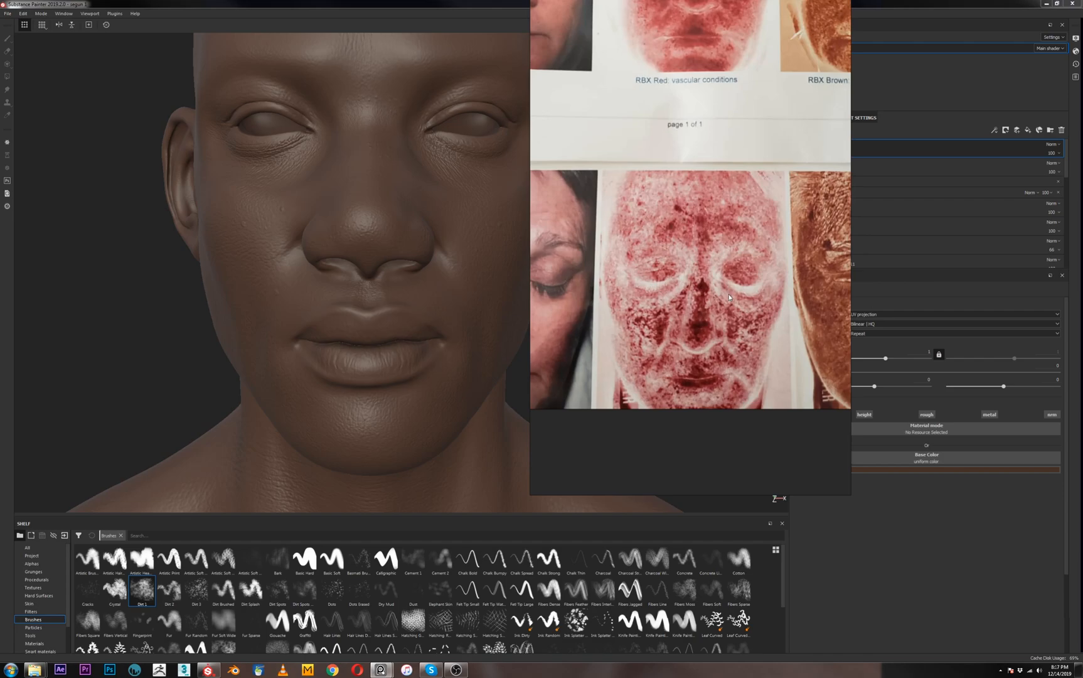
Compare the red vascular scan of the face with the standard photo and brown scan beside it
scroll(699, 269, up, 1)
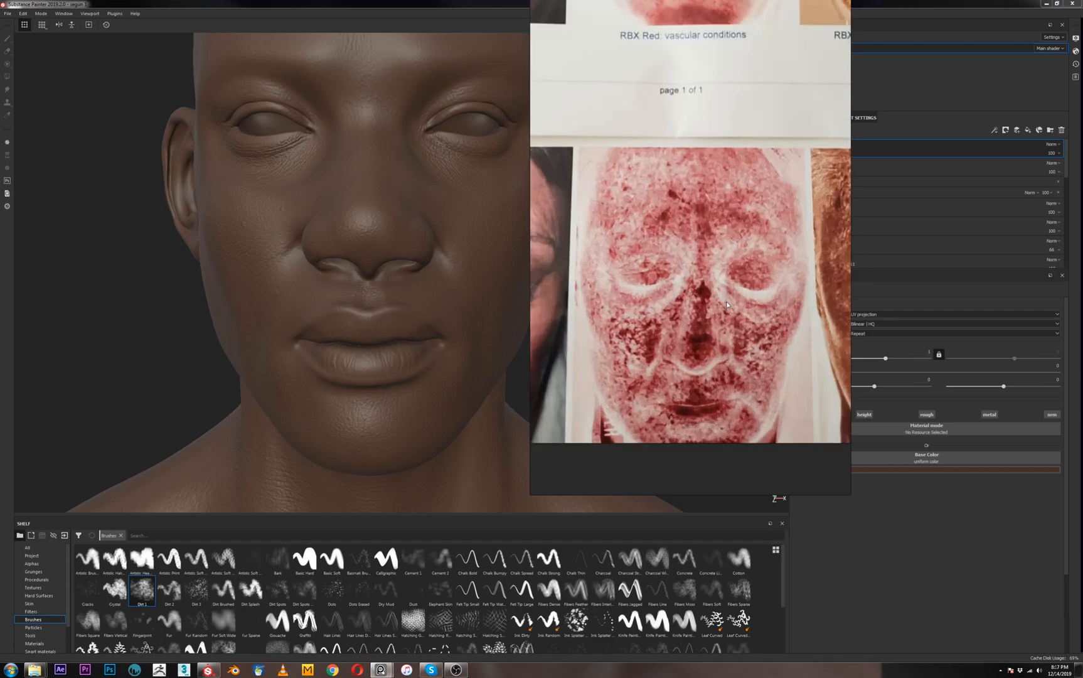
scroll(750, 364, down, 1)
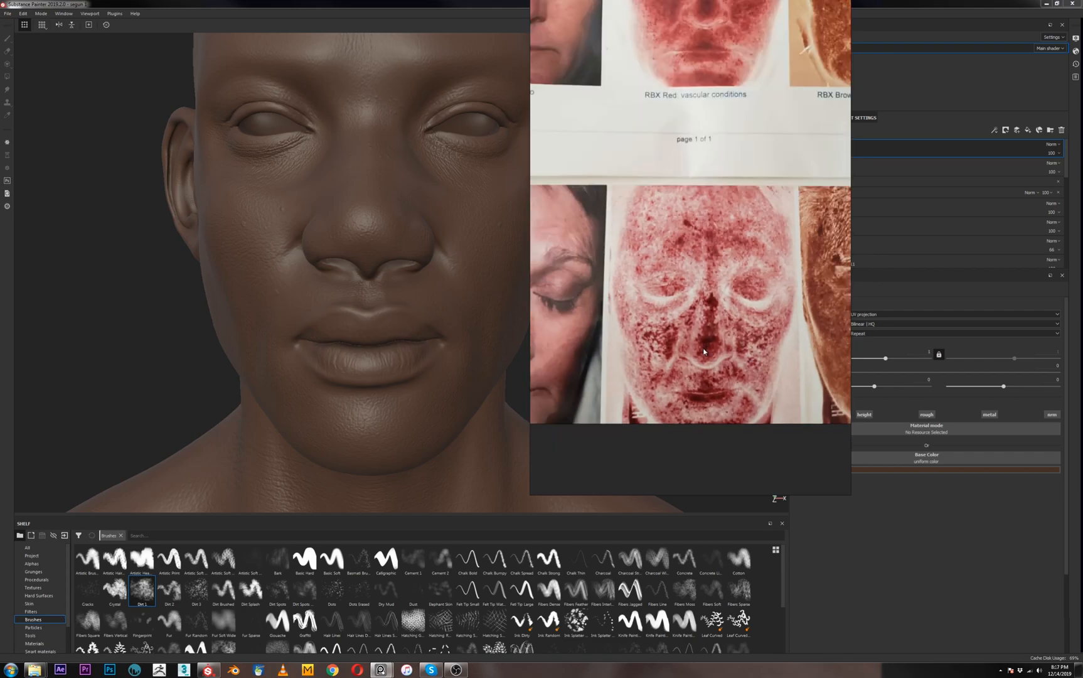
scroll(705, 313, up, 2)
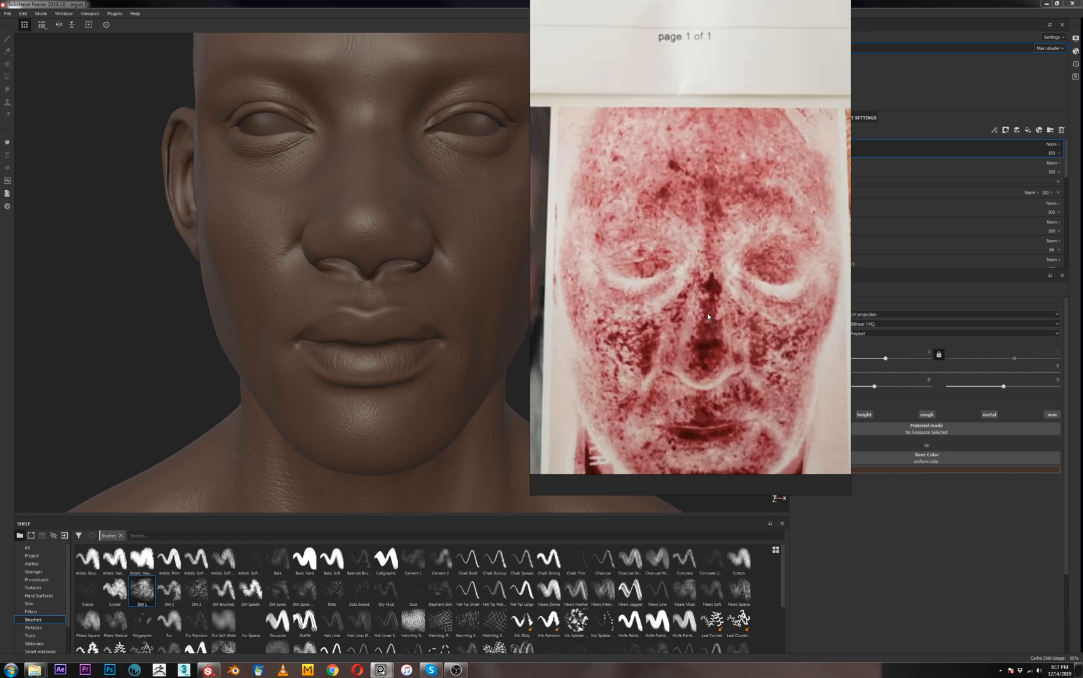
scroll(710, 338, down, 3)
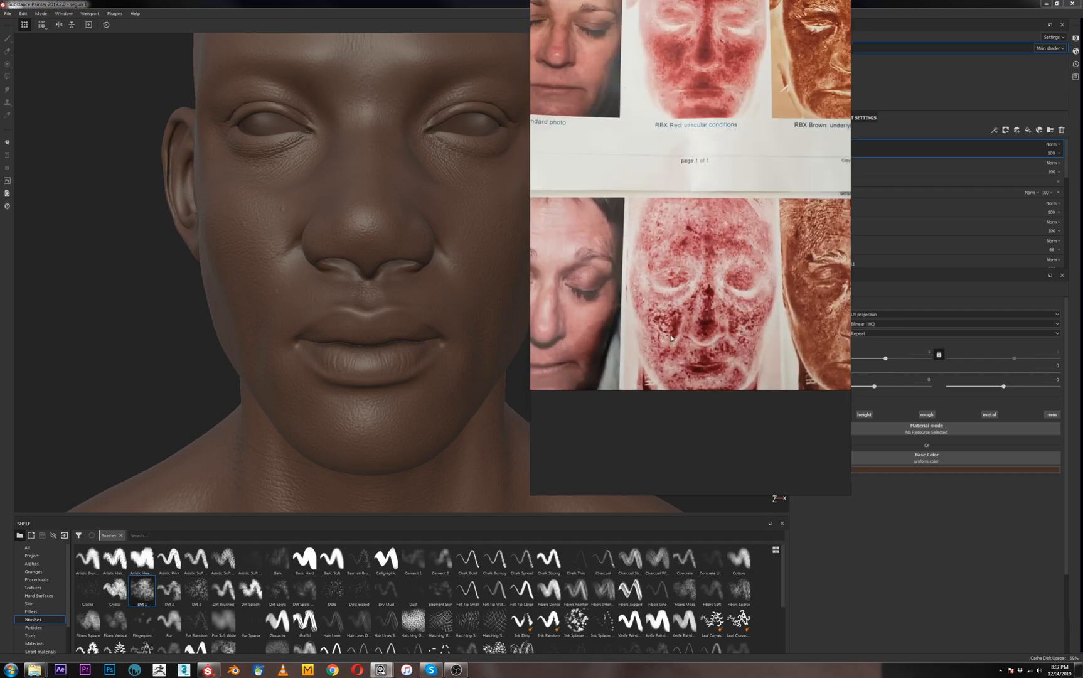
scroll(677, 333, up, 3)
scroll(676, 345, down, 2)
scroll(740, 383, up, 1)
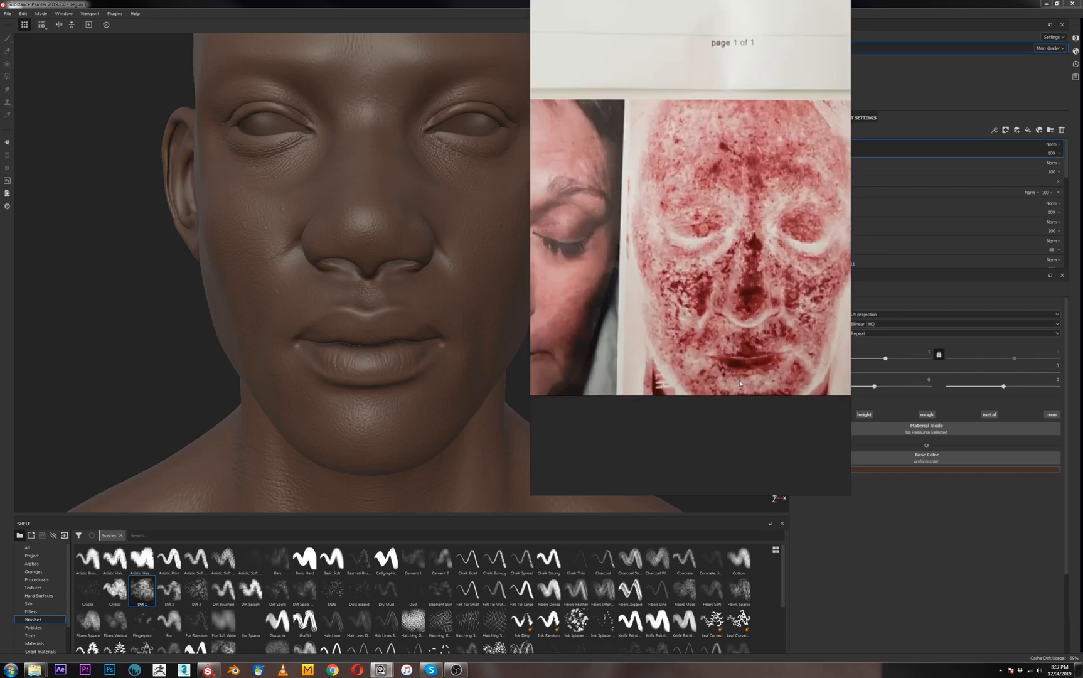
scroll(755, 231, down, 2)
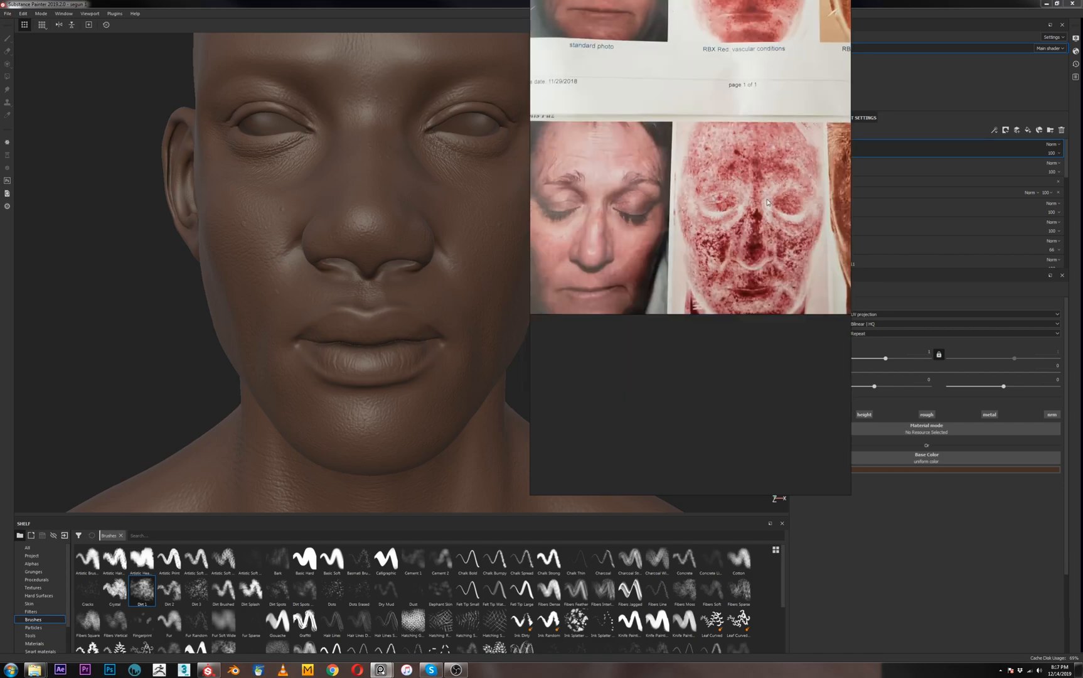
scroll(779, 170, down, 2)
scroll(743, 160, up, 1)
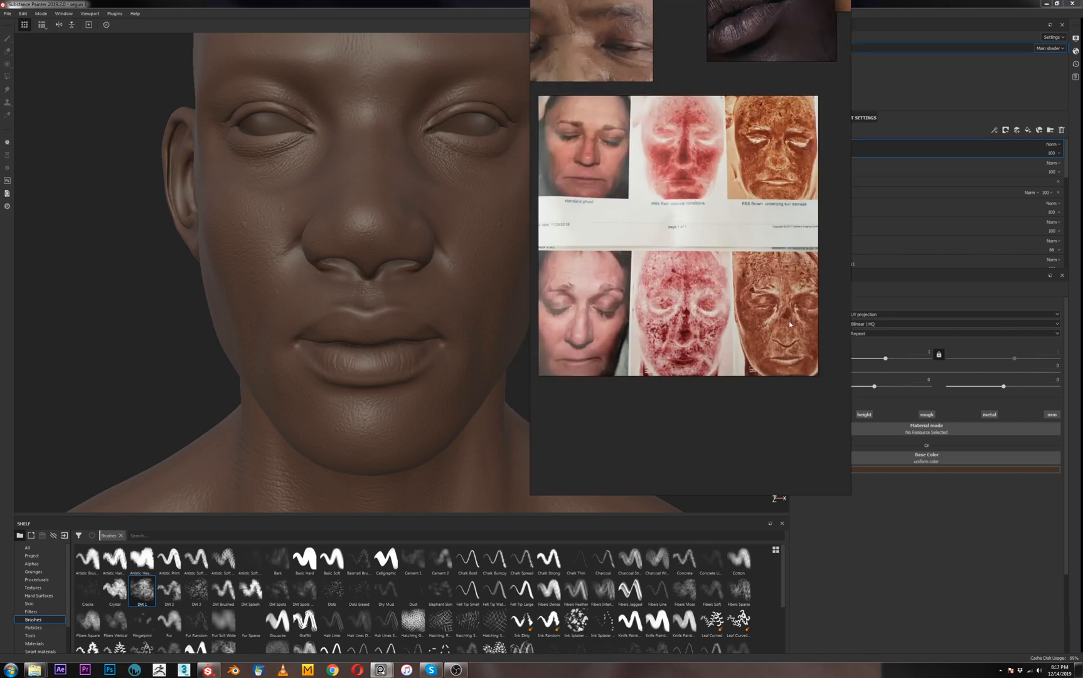
Survey the reference photos of eyes, lips and brown skin around the facial scan sheet
scroll(789, 321, down, 2)
scroll(680, 139, up, 2)
scroll(678, 271, down, 1)
scroll(666, 257, up, 2)
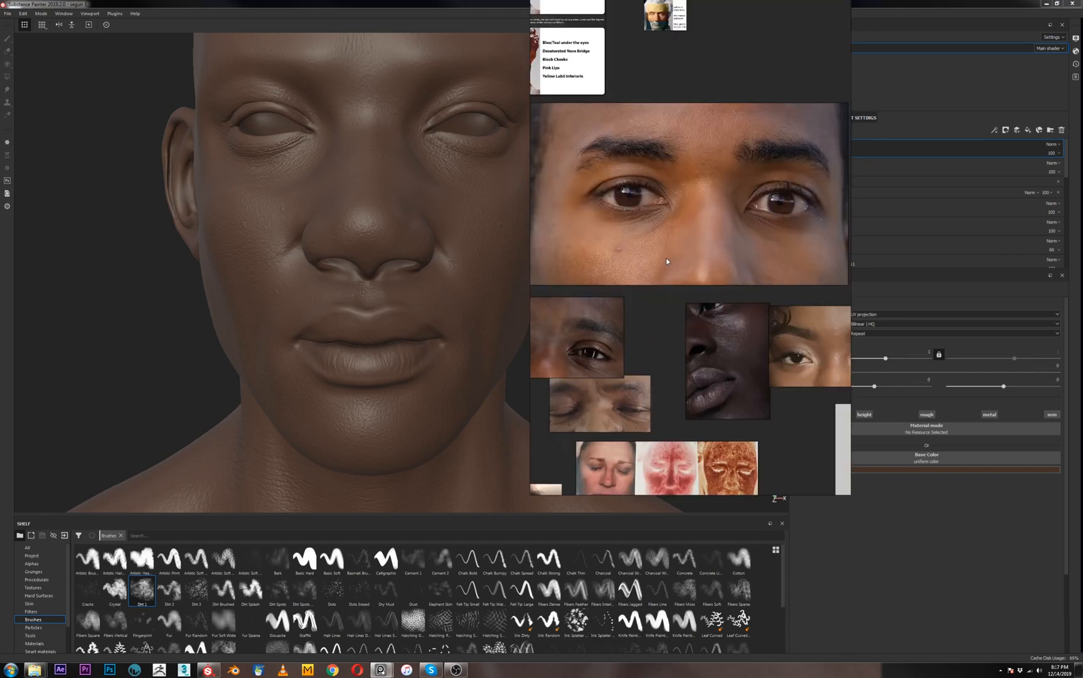
scroll(696, 302, up, 2)
scroll(744, 316, down, 3)
middle_drag(749, 316, 754, 358)
scroll(745, 285, up, 2)
scroll(784, 269, down, 1)
Examine the portrait pairing fair and dark skin, focusing on the nose, cheeks and lips of the dark-skinned face
middle_drag(841, 193, 637, 340)
scroll(725, 301, up, 1)
middle_drag(810, 270, 716, 277)
click(719, 278)
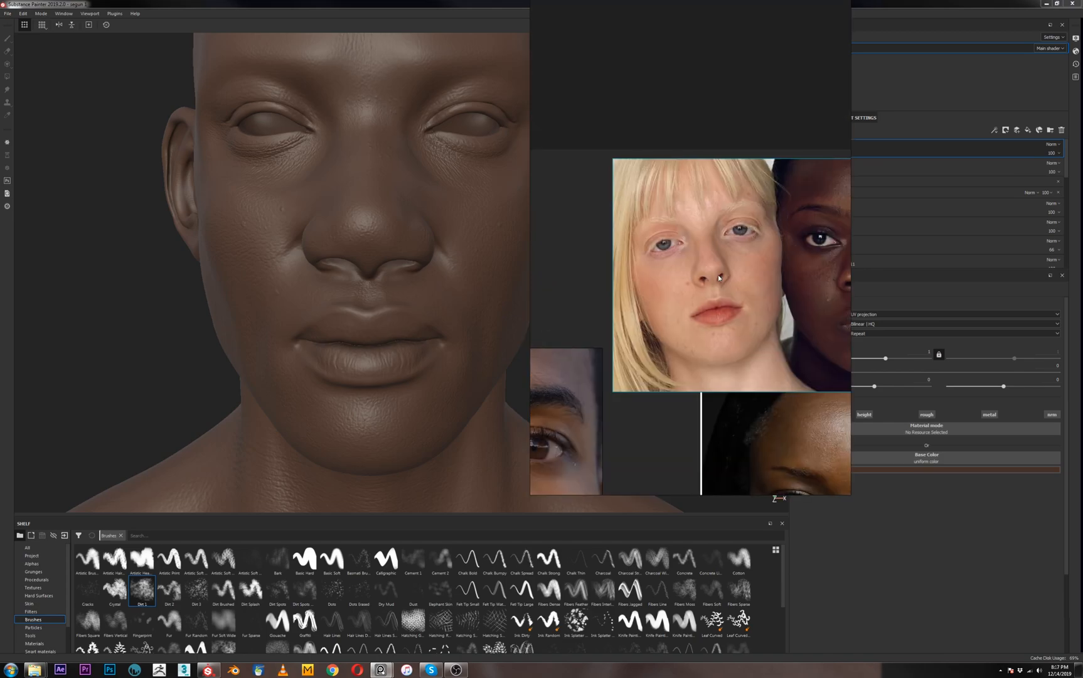
scroll(720, 278, up, 5)
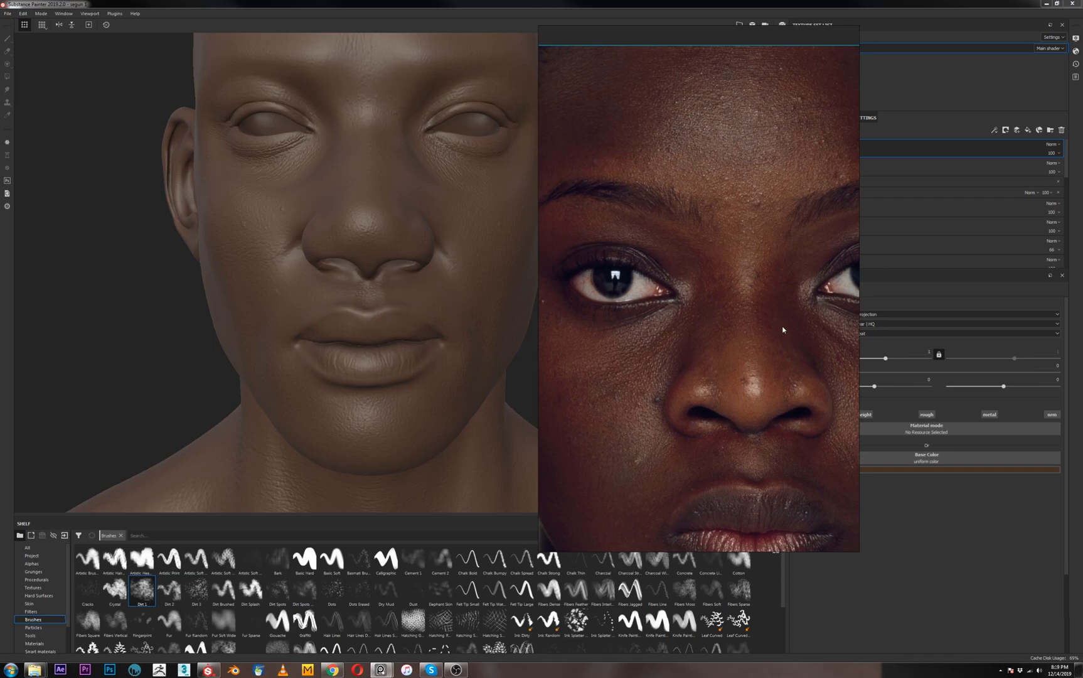
scroll(728, 398, down, 2)
scroll(736, 400, down, 3)
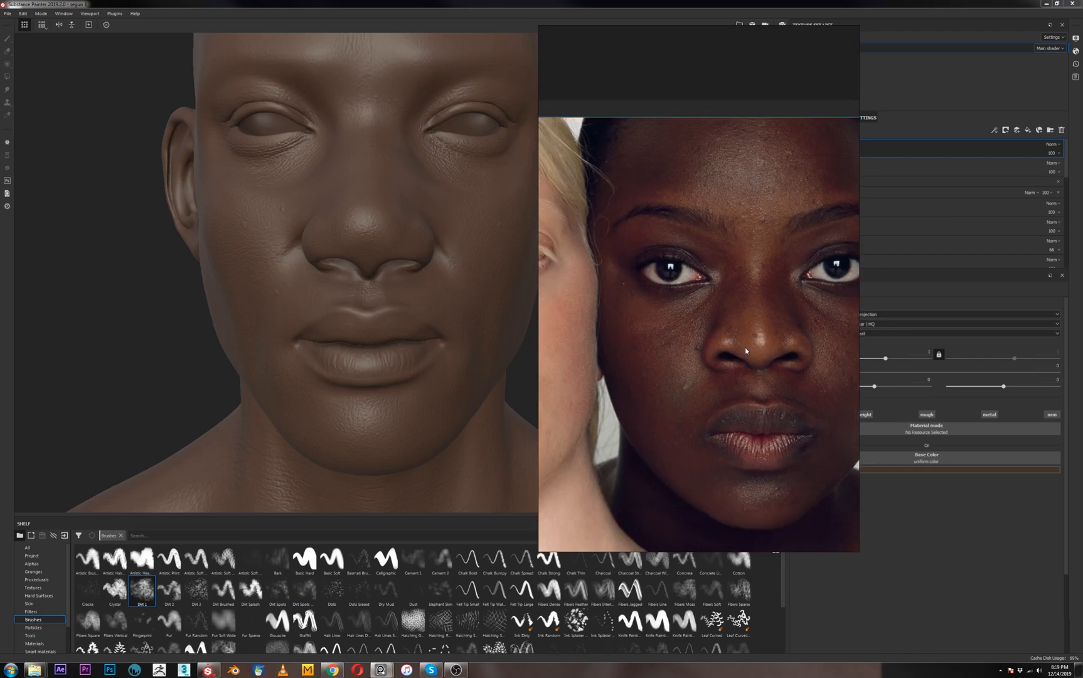
drag(719, 314, 814, 317)
right_drag(813, 318, 1082, 314)
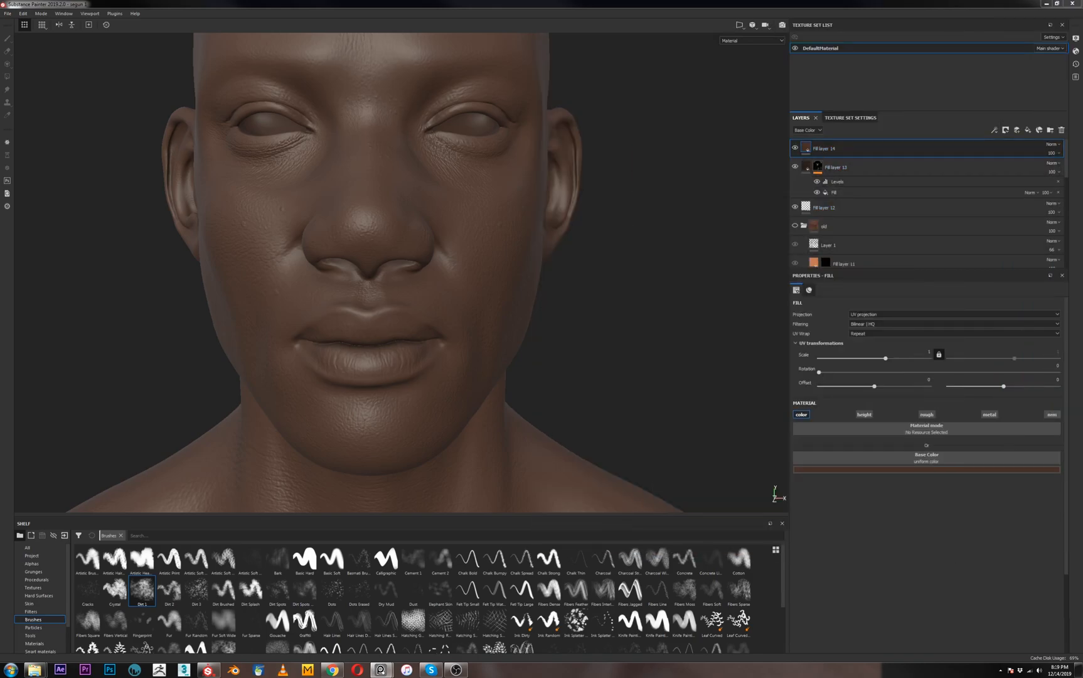
Add a color-only fill layer on top of the stack with a saturated red base color
click(1028, 132)
click(935, 468)
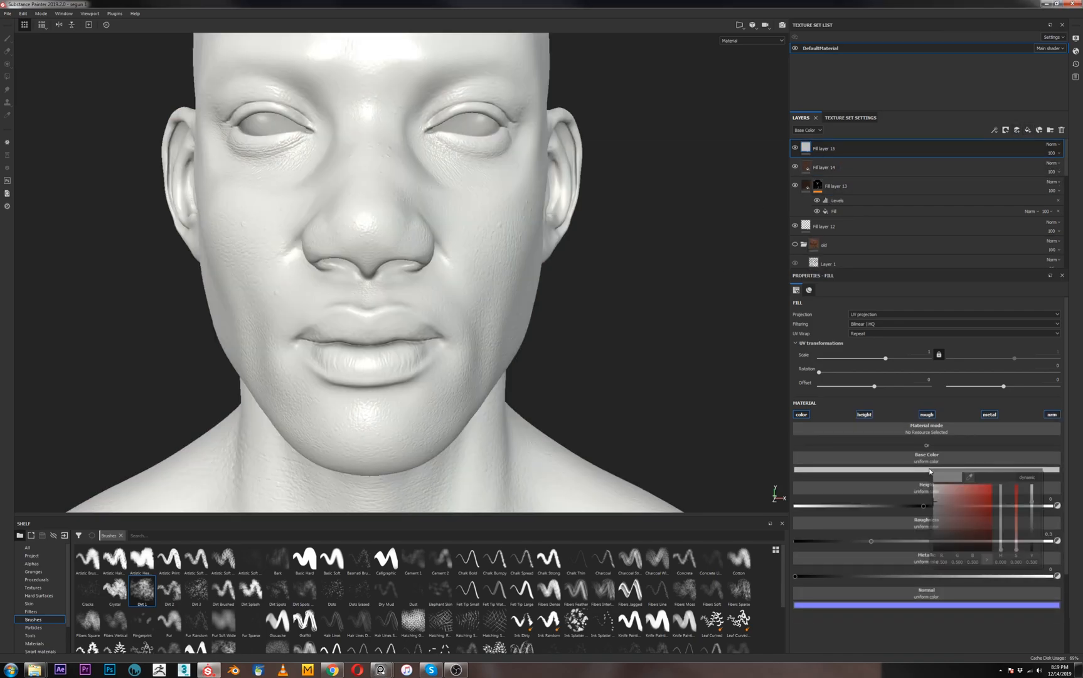
drag(955, 497, 977, 507)
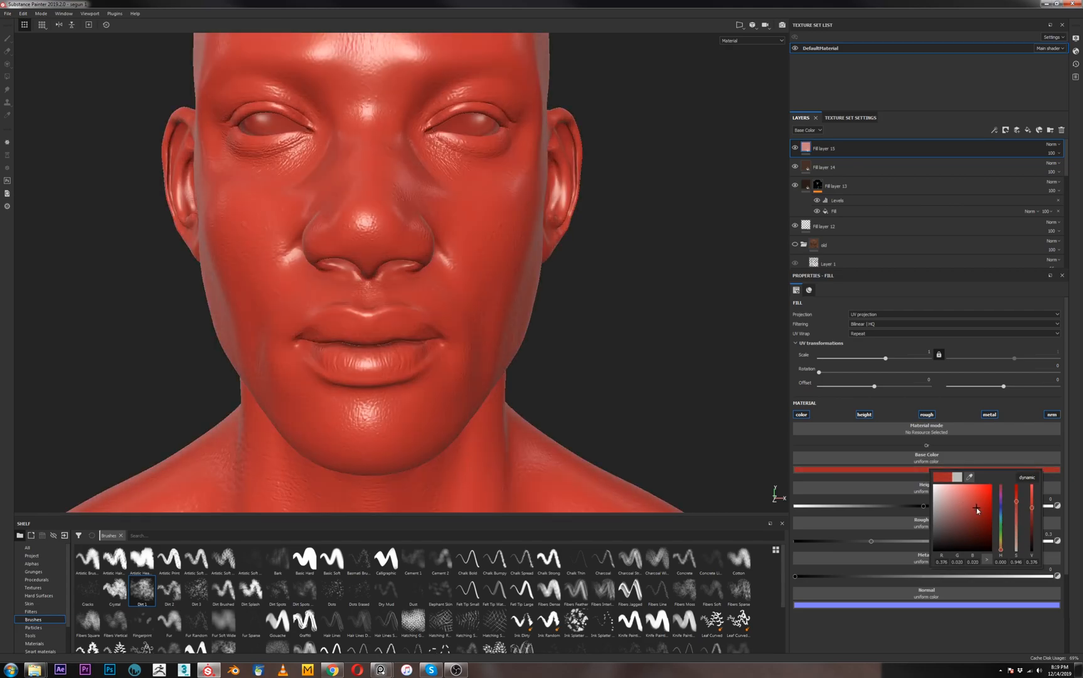
click(799, 415)
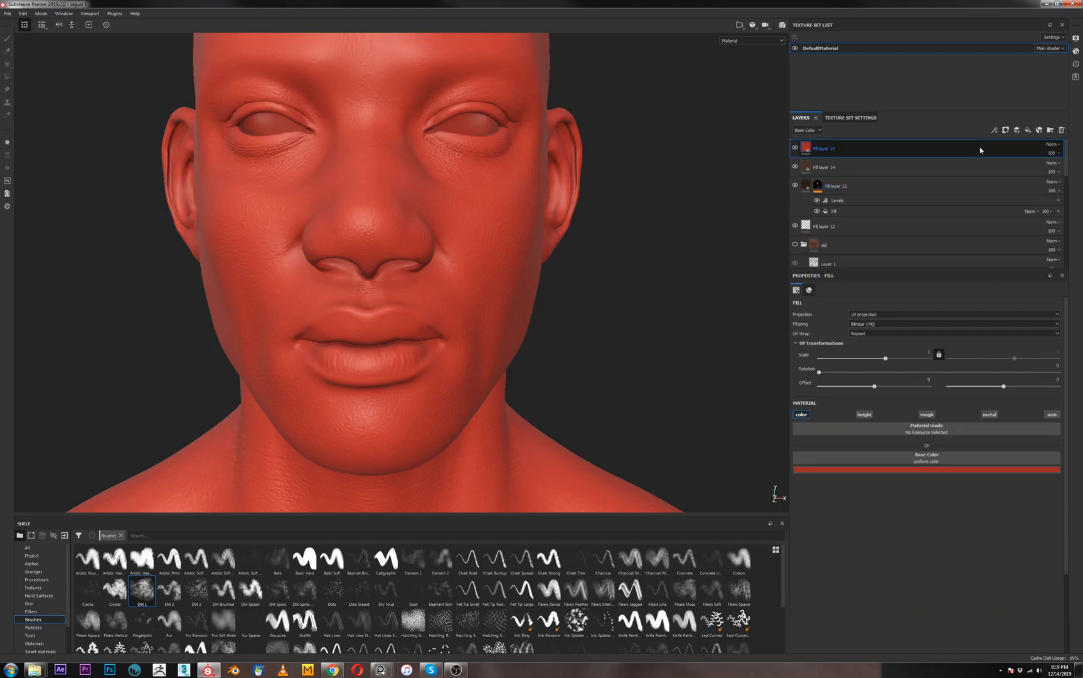
Add a black mask to the red fill and choose the Dirt 1 brush with flow 20 and stroke opacity 28
click(1006, 130)
click(1021, 156)
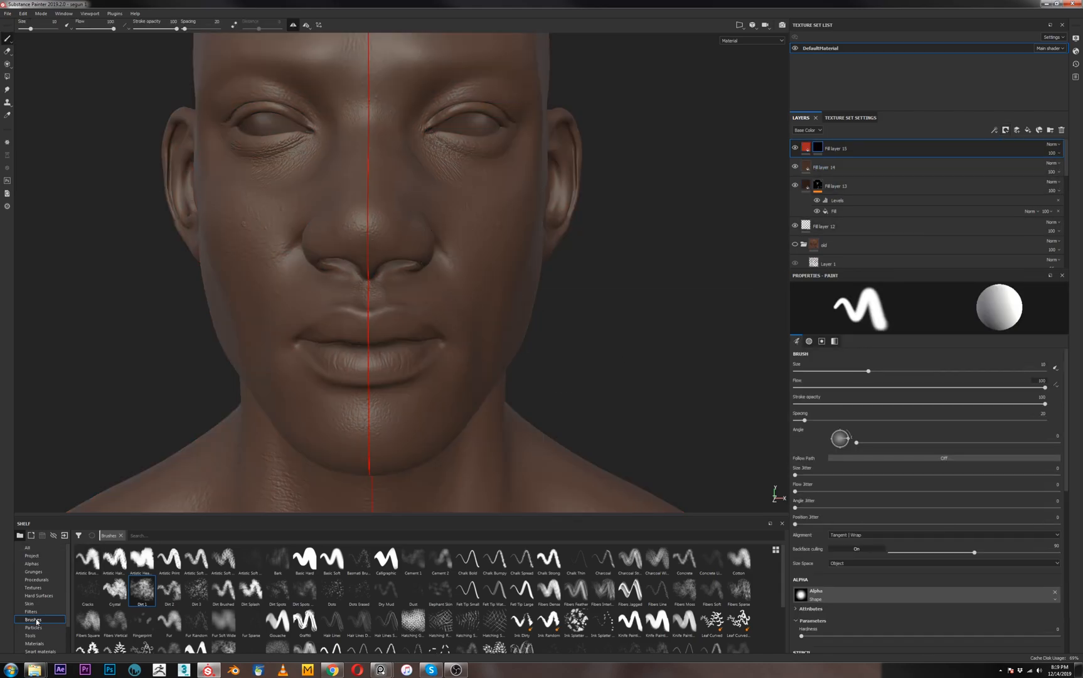
click(142, 590)
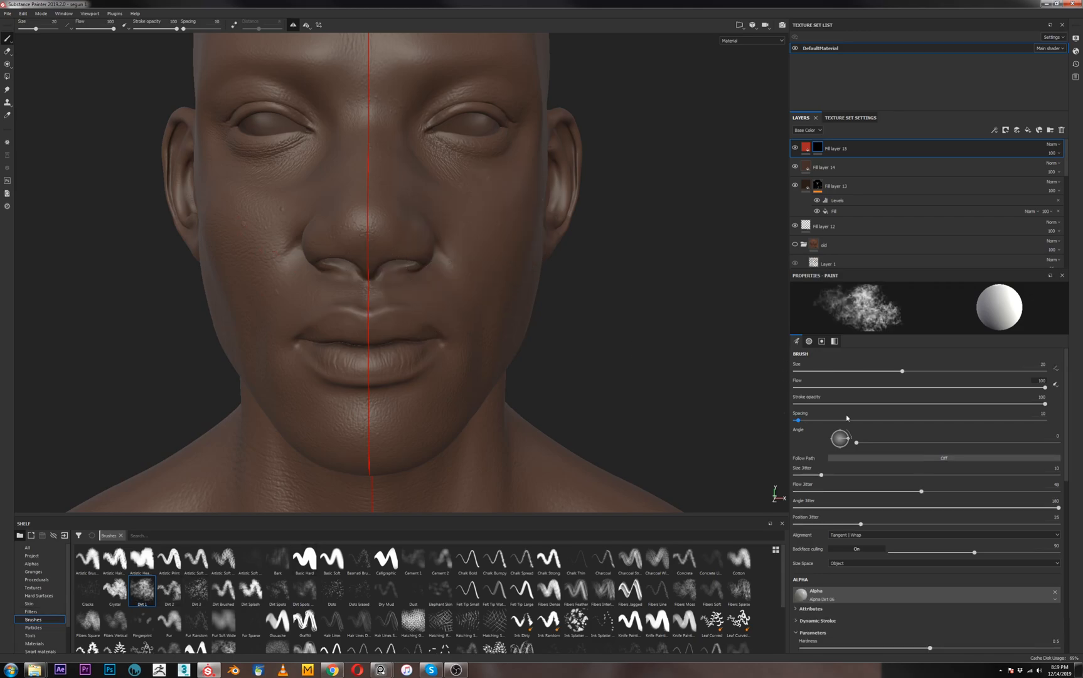
click(979, 388)
mouse_move(979, 389)
mouse_down()
mouse_move(827, 387)
mouse_move(856, 407)
mouse_move(843, 388)
mouse_up()
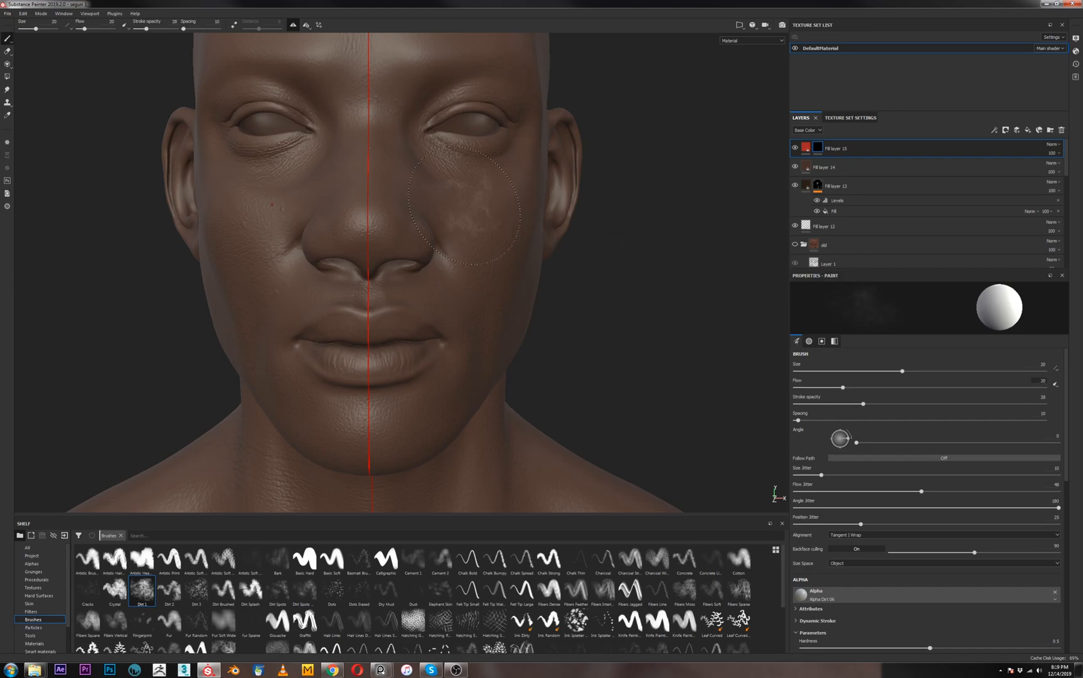
Try a red test stroke on the cheek with flow 100 and stroke opacity 27
drag(840, 388, 830, 388)
drag(831, 388, 861, 404)
drag(828, 388, 1045, 388)
mouse_move(469, 225)
mouse_down()
mouse_move(495, 242)
mouse_move(495, 231)
mouse_up()
key(ctrl+z)
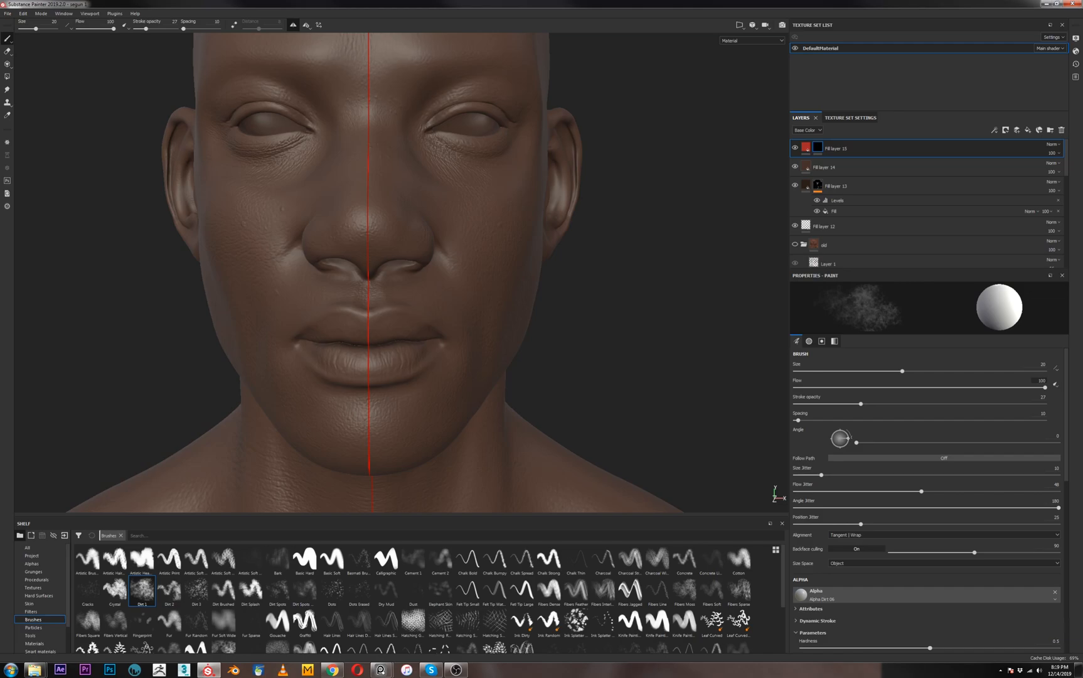
Check the skin reference, set brush flow to 18 and stroke opacity to 26, and paint faint redness on the cheeks
key(alt+Tab)
scroll(743, 250, up, 5)
scroll(744, 253, up, 4)
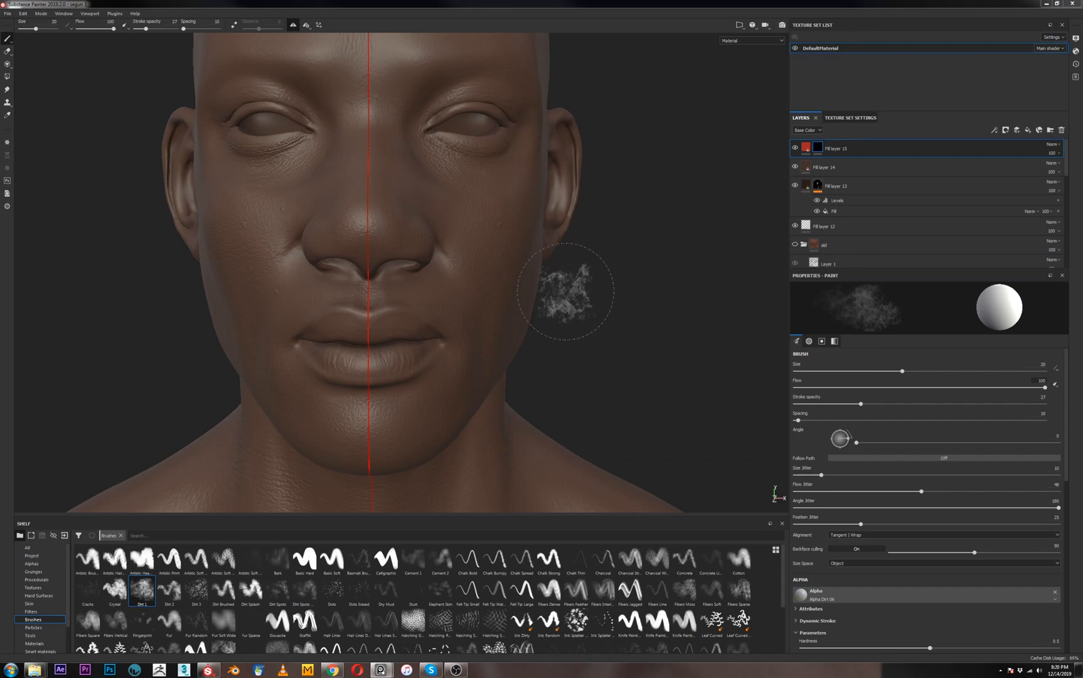
drag(824, 388, 863, 404)
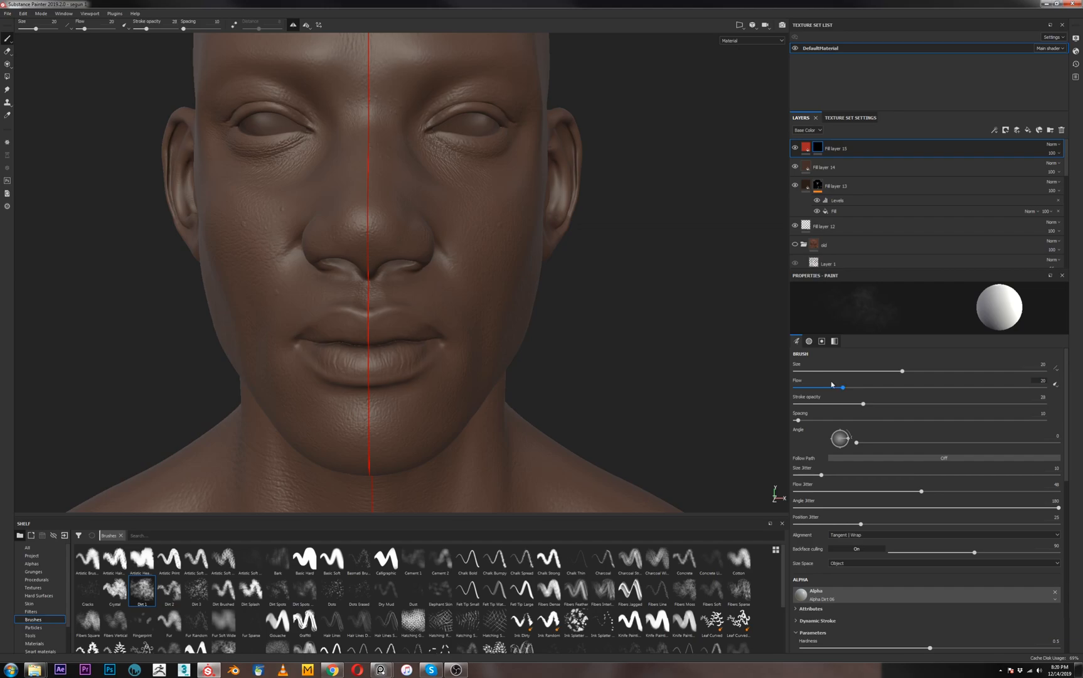
scroll(502, 232, up, 2)
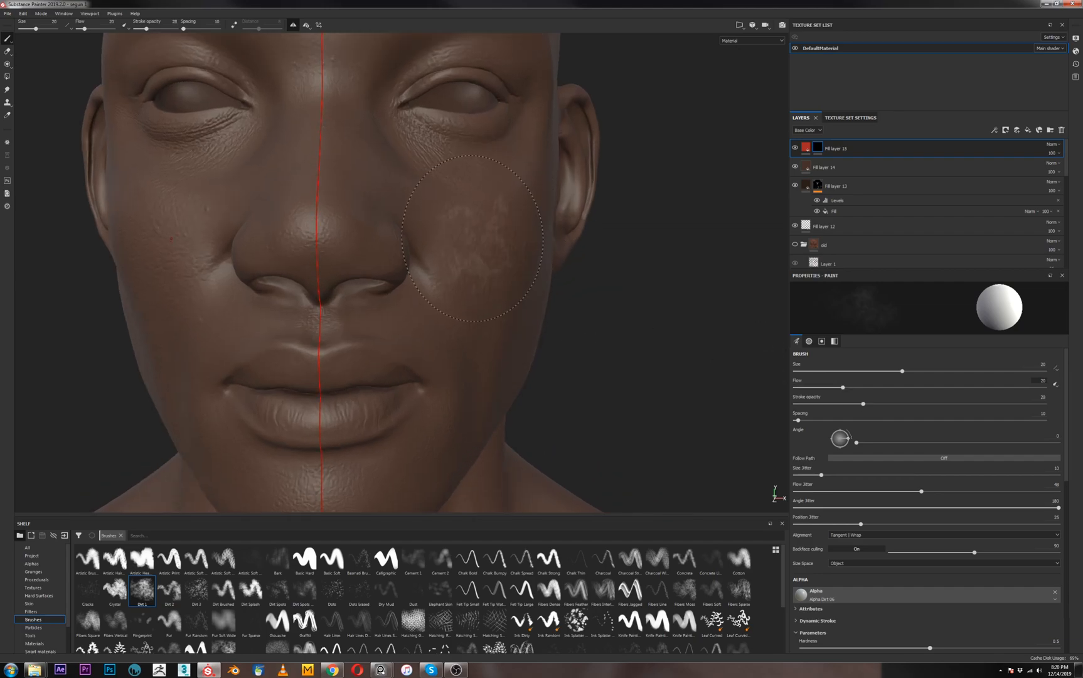
drag(863, 404, 839, 389)
drag(491, 237, 492, 221)
Examine the close-up of the dark-skinned nose and the red vascular scans on the reference board
key(alt+Tab)
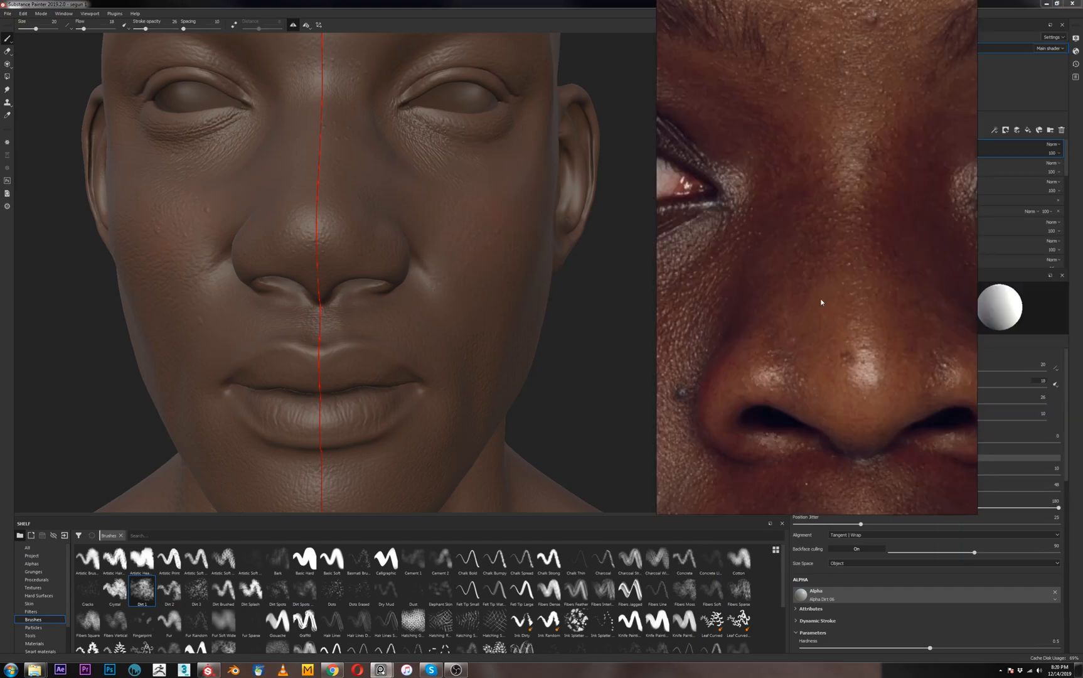
right_drag(823, 301, 829, 303)
scroll(839, 310, down, 9)
middle_drag(832, 458, 840, 347)
scroll(840, 342, down, 3)
middle_drag(737, 442, 769, 385)
scroll(767, 384, up, 8)
middle_drag(681, 353, 820, 357)
scroll(820, 357, up, 4)
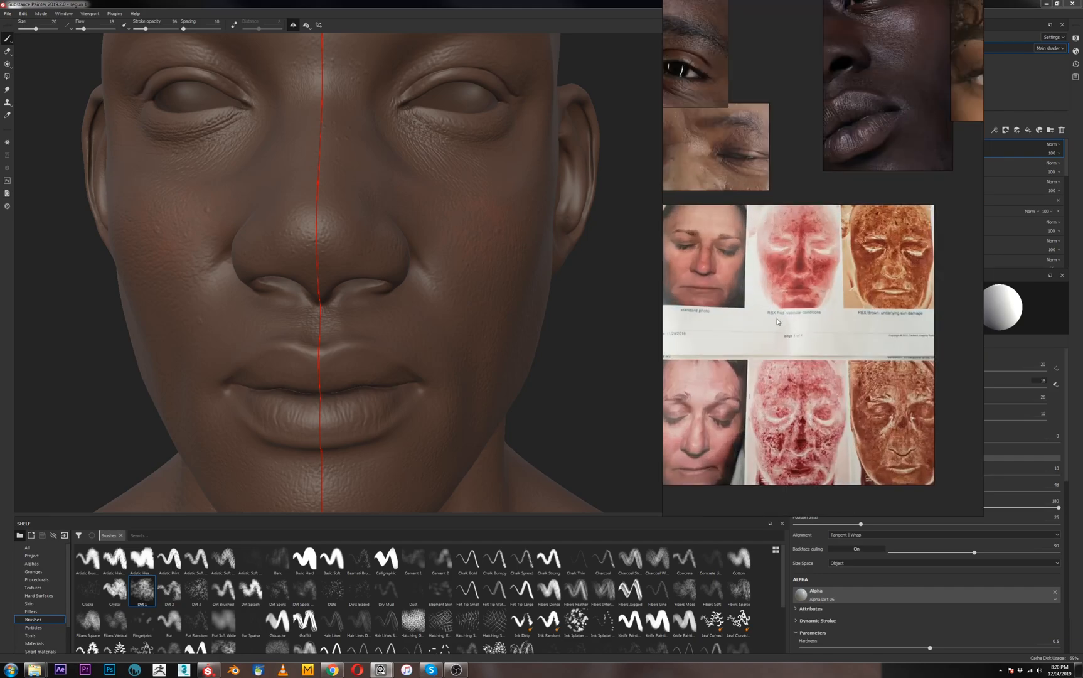
right_drag(788, 333, 838, 324)
key(alt+Tab)
Build up soft symmetrical redness across both cheeks and over the chin in the red fill's mask
click(510, 242)
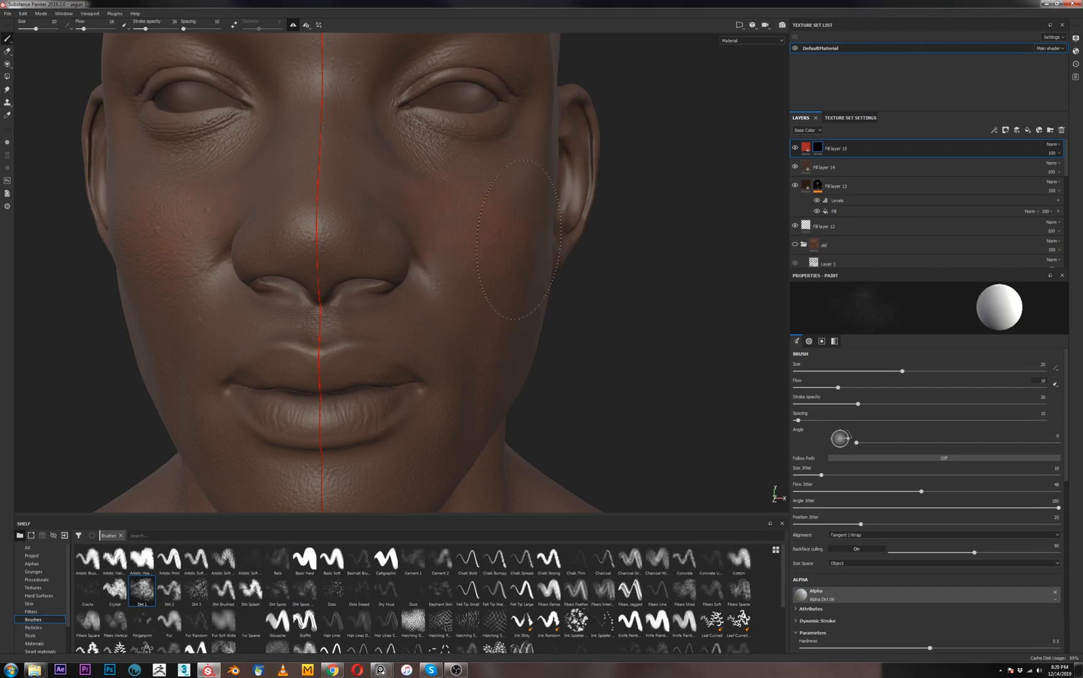
mouse_move(469, 359)
mouse_down()
mouse_move(477, 330)
mouse_move(467, 317)
mouse_move(483, 305)
mouse_move(504, 311)
mouse_up()
alt+drag(643, 368, 568, 345)
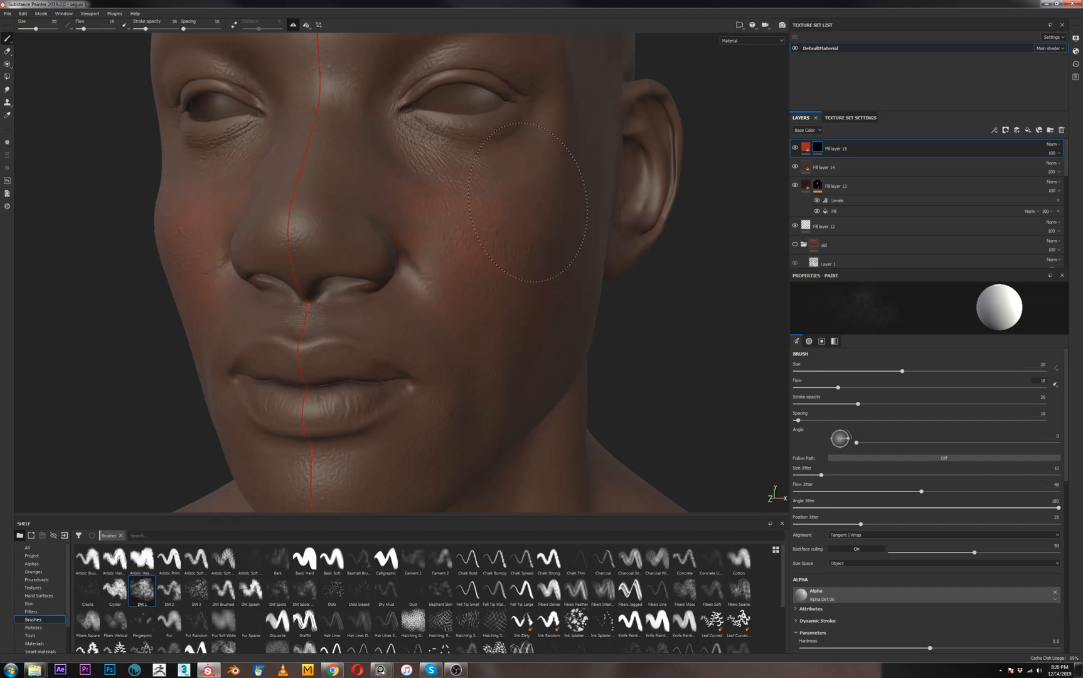
alt+right_drag(675, 204, 684, 168)
alt+drag(684, 167, 408, 418)
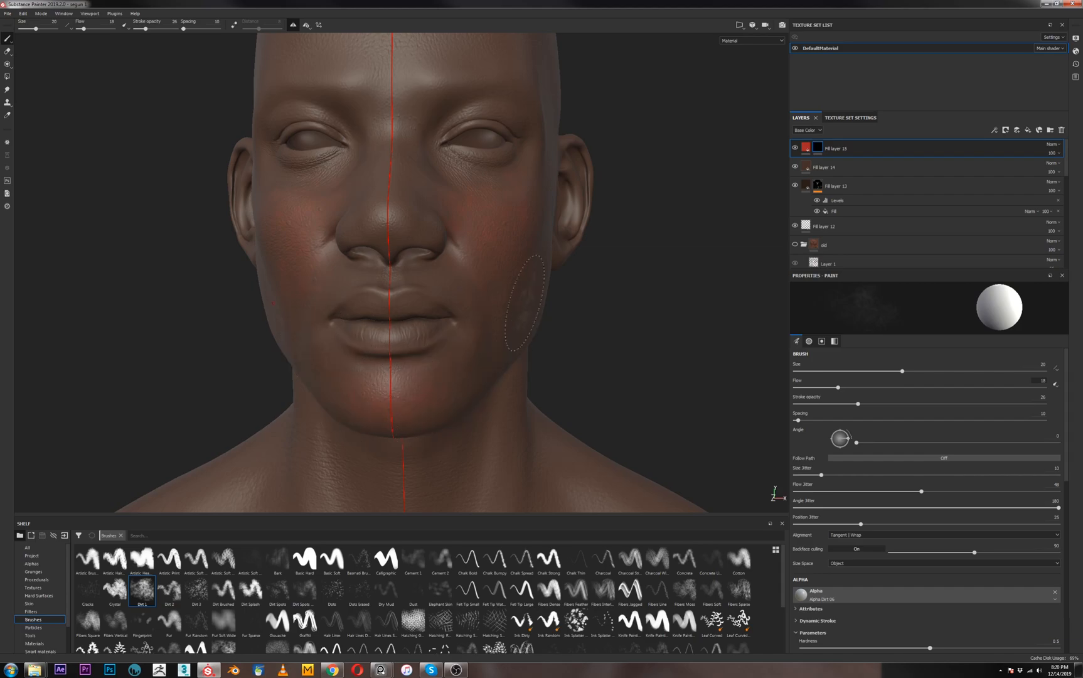
Reduce the brush size to about 12 and paint redness along the nose and its bridge
ctrl+right_drag(393, 173, 388, 161)
alt+right_drag(619, 344, 625, 422)
alt+middle_drag(619, 273, 636, 457)
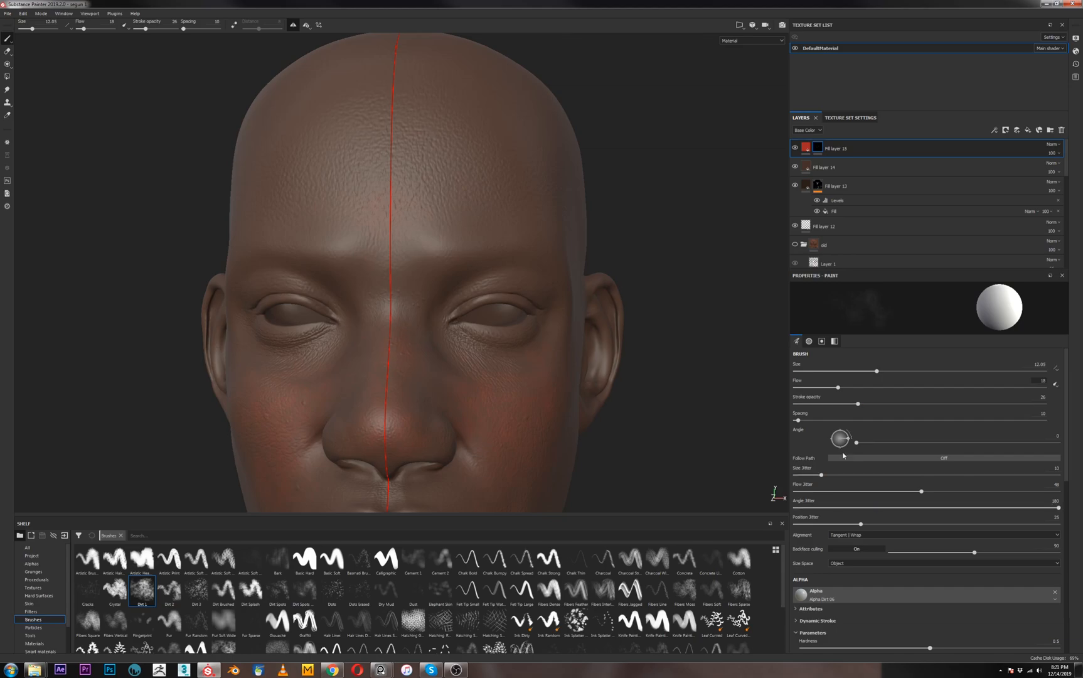
Set brush flow to 14 and stroke opacity to 25, and paint redness on the central forehead and the lips
drag(834, 388, 855, 404)
alt+right_drag(689, 435, 607, 237)
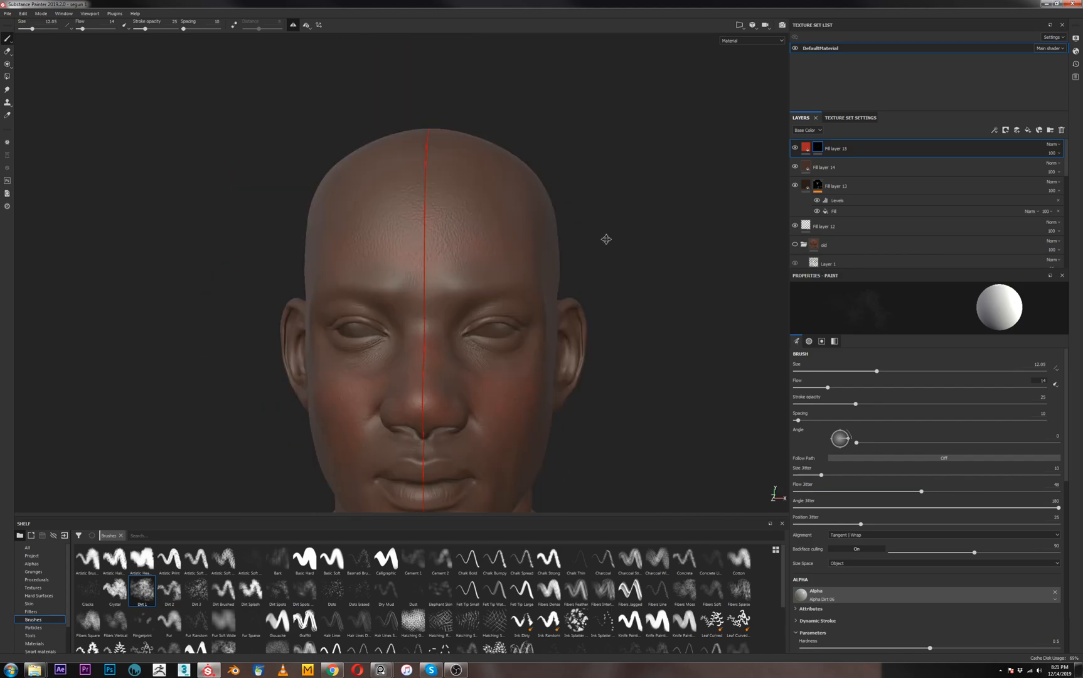
alt+middle_drag(607, 237, 604, 107)
alt+drag(463, 351, 515, 358)
alt+right_drag(346, 286, 375, 302)
alt+drag(386, 309, 416, 339)
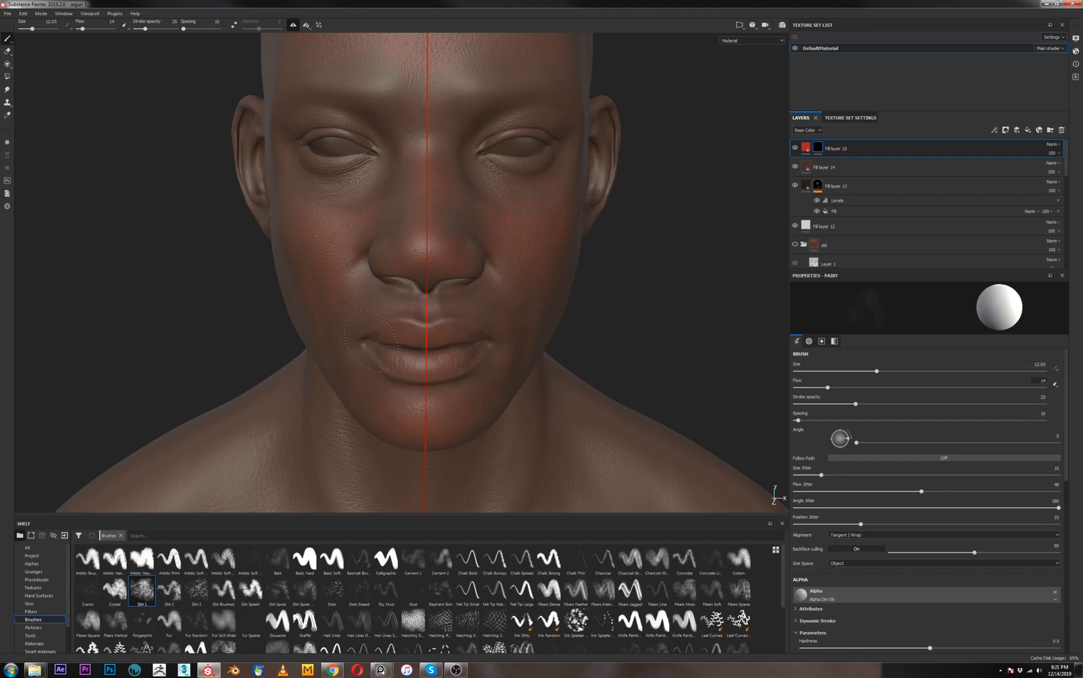
Enlarge the brush to about 21.8 and spread light redness over the side of the face toward the jaw
mouse_move(613, 356)
alt+mouse_down()
mouse_move(616, 314)
mouse_move(679, 336)
mouse_move(591, 384)
mouse_move(515, 324)
alt+mouse_up()
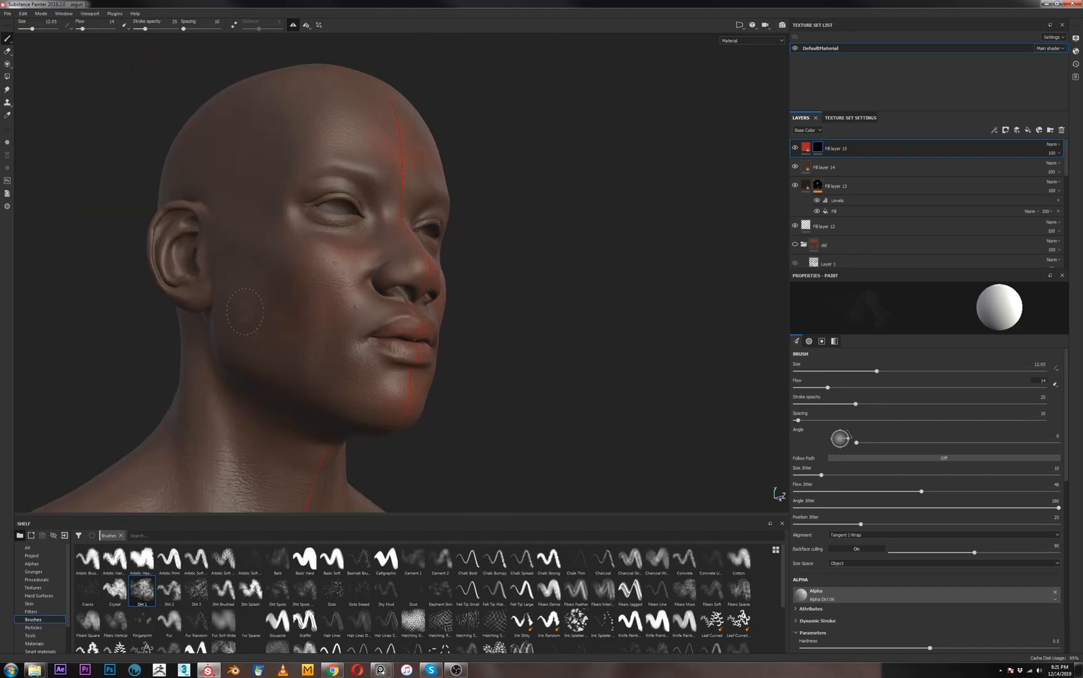
key(bracketright)
key(bracketright)
key(bracketright)
alt+drag(533, 319, 444, 313)
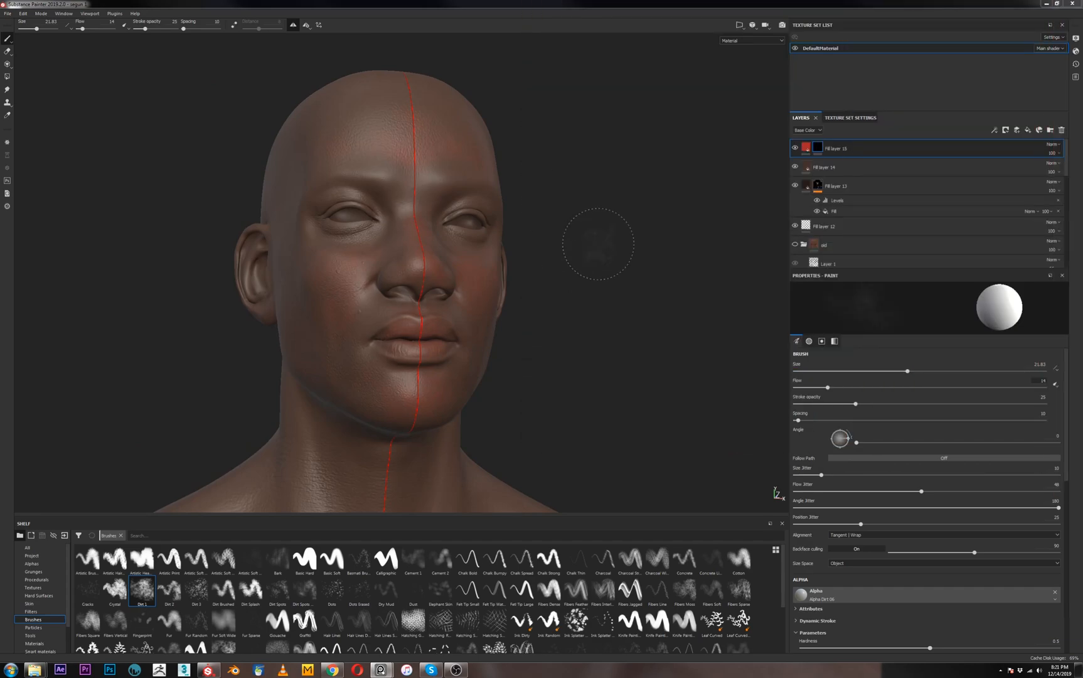
alt+drag(597, 243, 537, 266)
Set stroke opacity to 20, lower the brush flow, reduce the brush to about 13, and paint faint redness on the side of the forehead
mouse_move(855, 404)
mouse_down()
mouse_move(816, 387)
mouse_move(843, 404)
mouse_up()
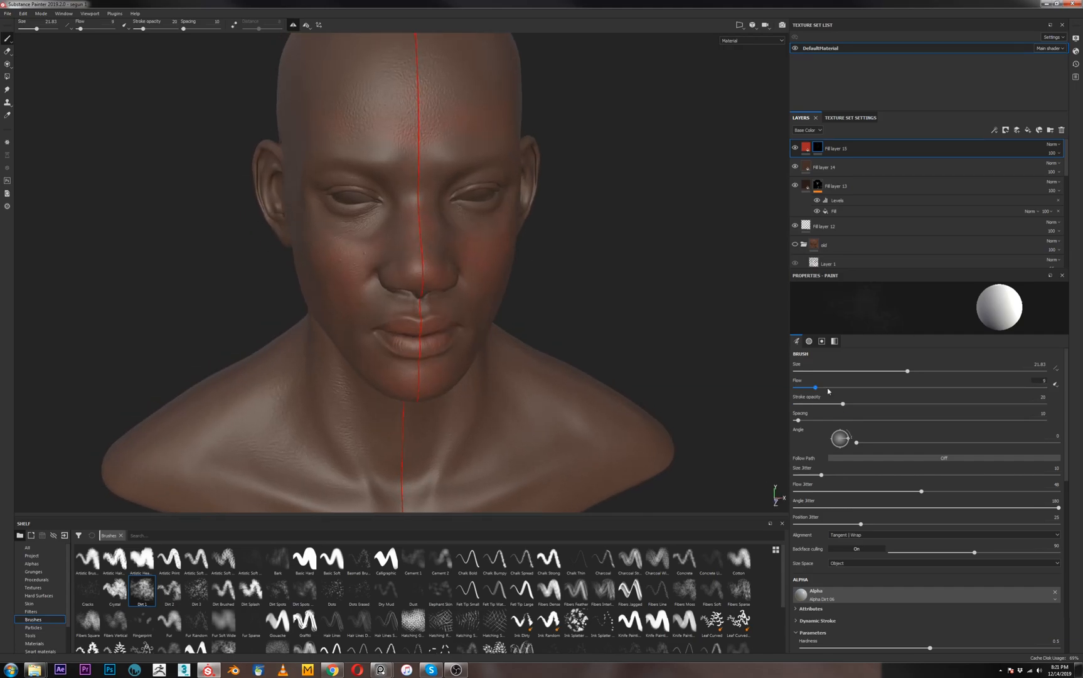
ctrl+right_drag(348, 133, 378, 152)
alt+drag(326, 308, 417, 301)
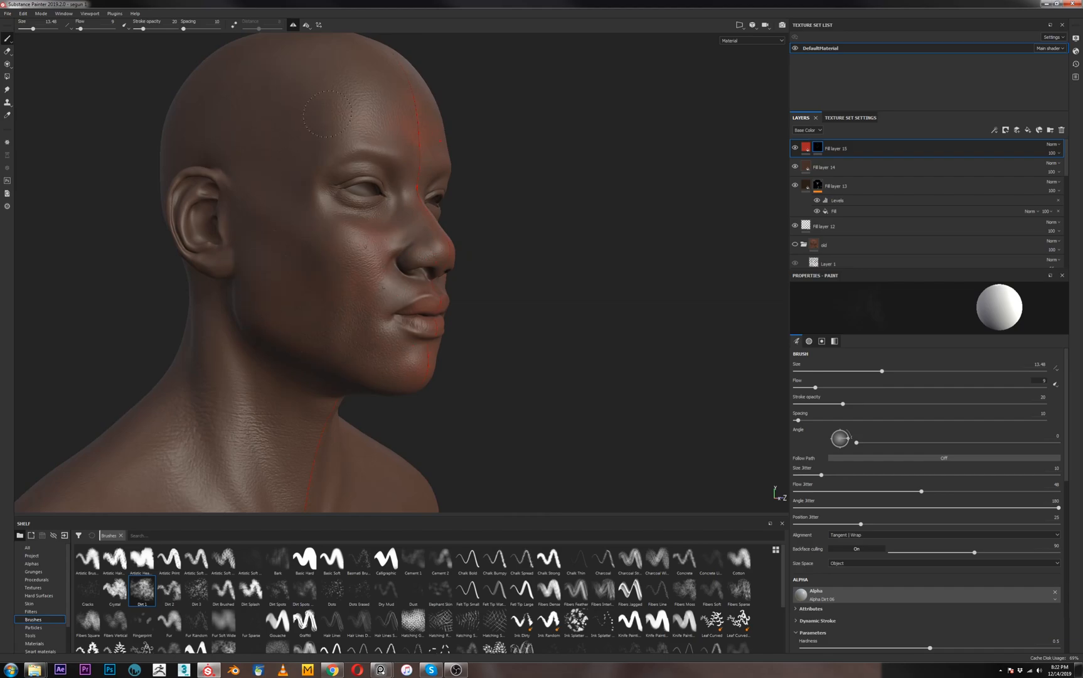
alt+drag(288, 153, 304, 128)
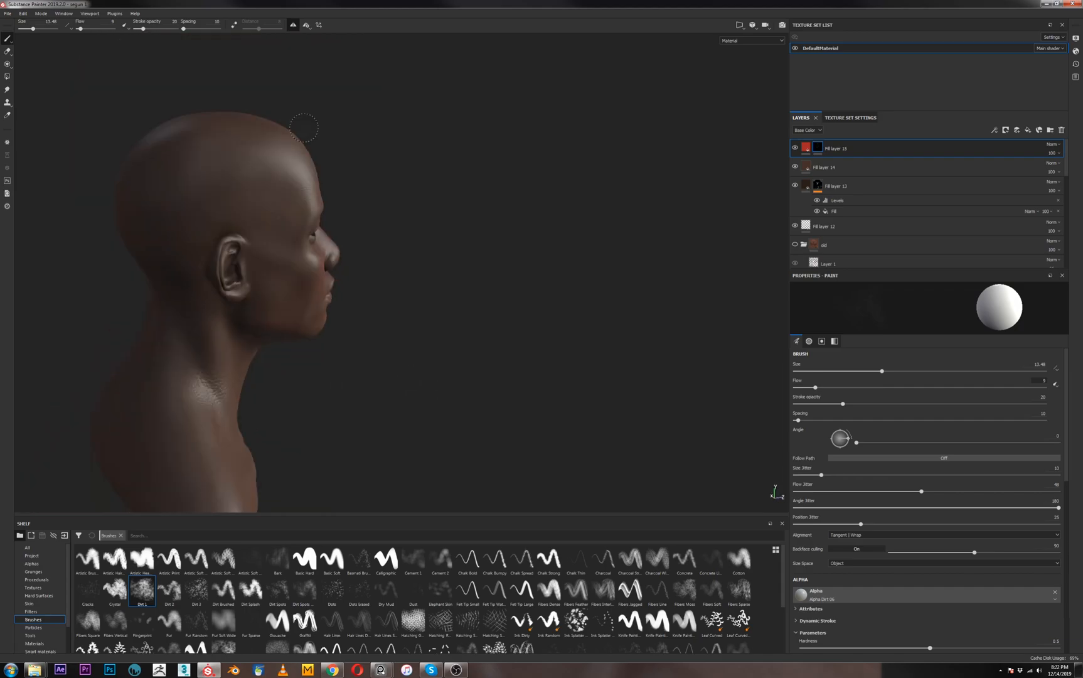
Paint faint redness along the sides of the neck in the red fill's mask
mouse_move(175, 190)
alt+mouse_down()
mouse_move(351, 249)
mouse_move(303, 359)
mouse_move(255, 336)
mouse_move(237, 370)
alt+mouse_up()
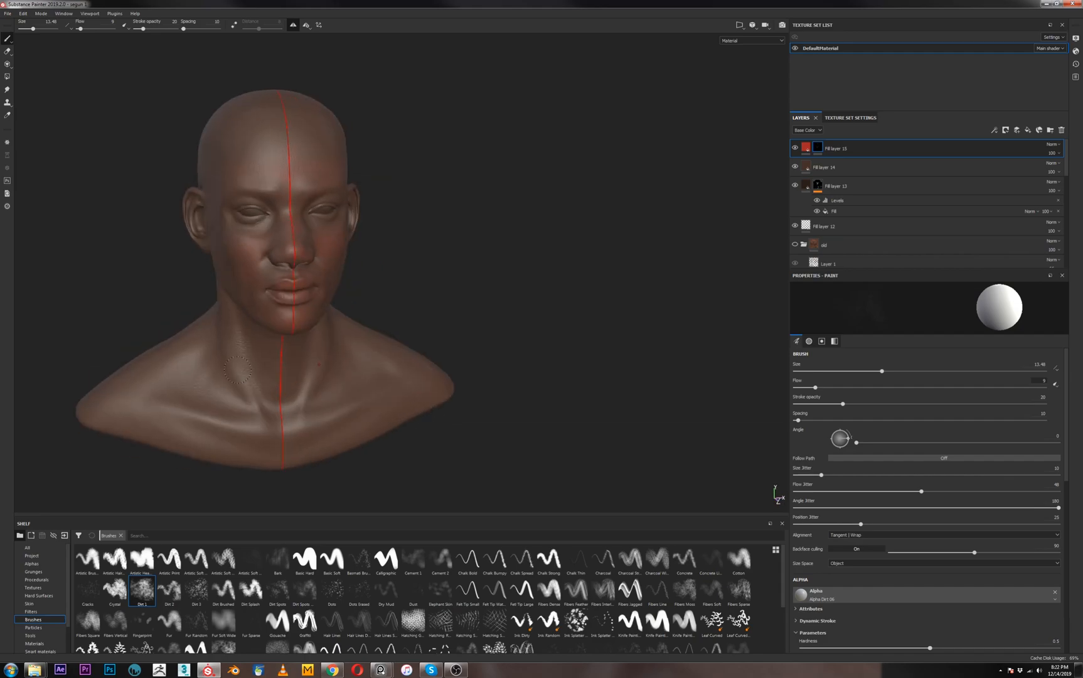
scroll(242, 415, up, 6)
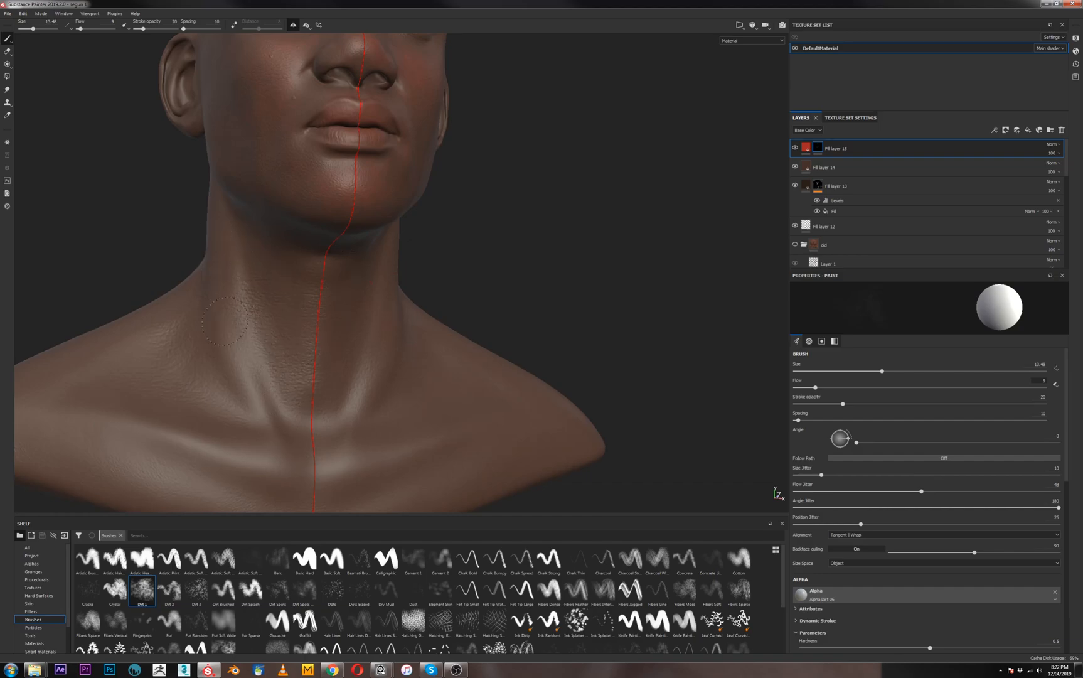
mouse_move(379, 256)
alt+mouse_down()
mouse_move(324, 224)
mouse_move(285, 171)
alt+mouse_up()
Reduce the brush size to about 7 and paint subtle redness around the eyes and under the lower lids
alt+drag(347, 113, 325, 220)
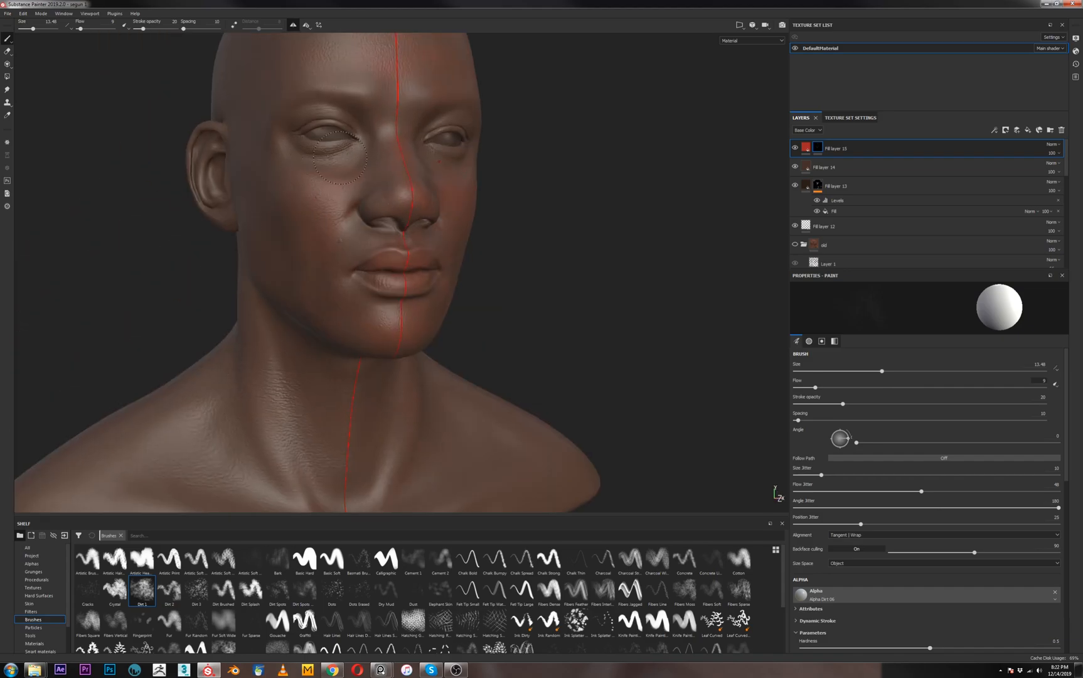
alt+drag(318, 126, 319, 146)
ctrl+right_drag(333, 122, 325, 107)
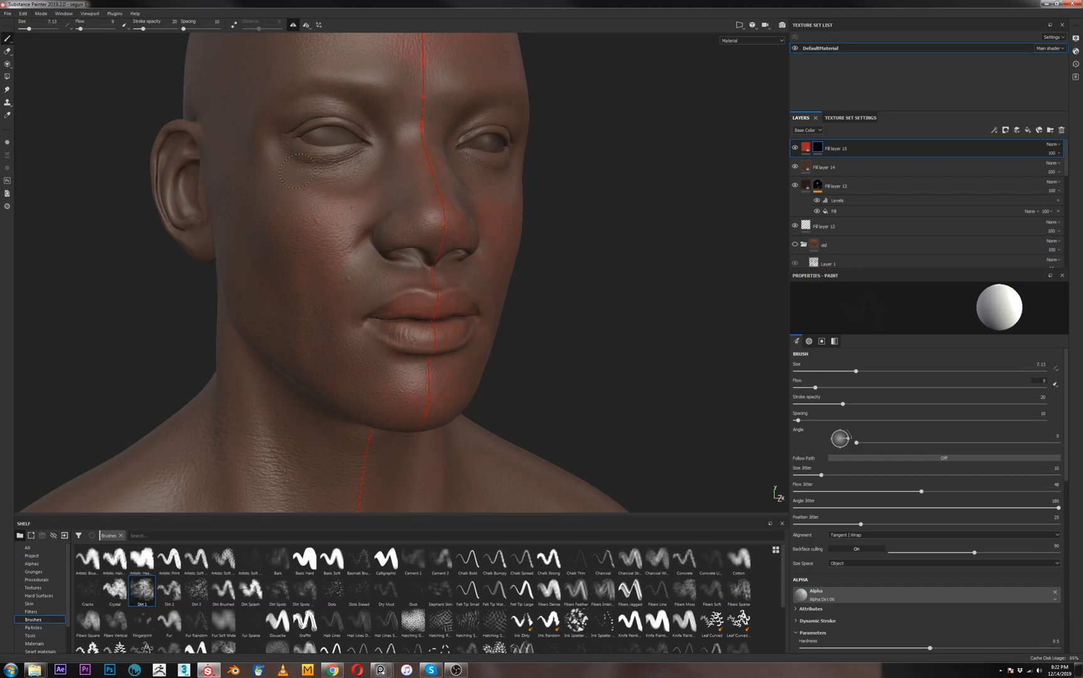
Enlarge the brush to about 13 and spread light redness over the forehead and the lower cheek
alt+drag(578, 373, 453, 178)
ctrl+right_drag(454, 177, 428, 149)
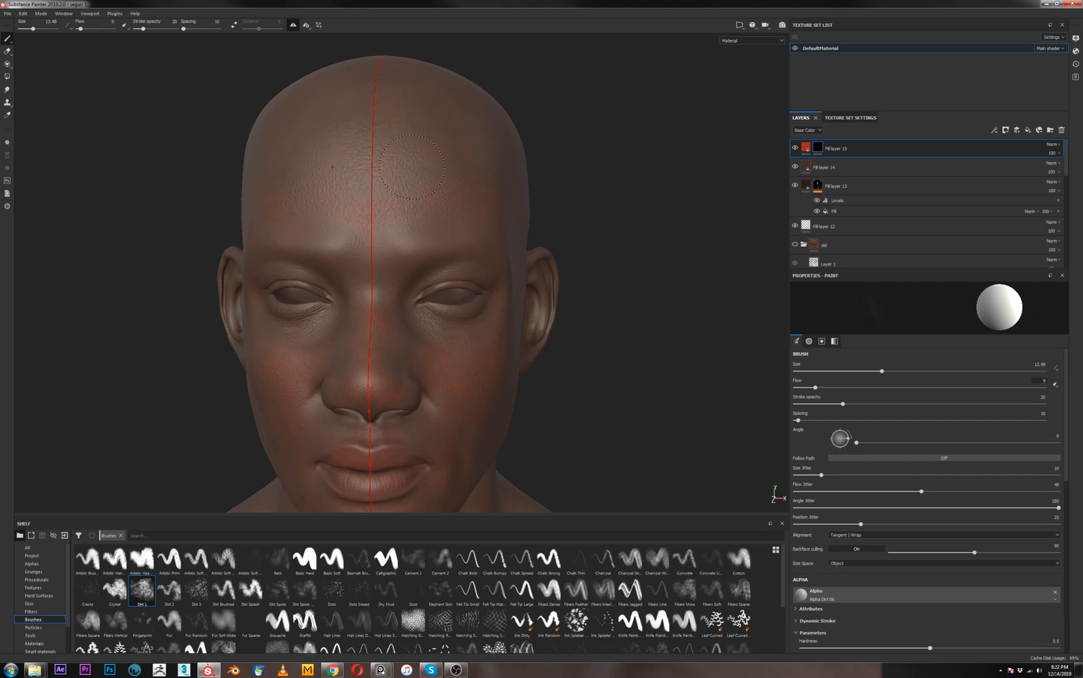
alt+drag(529, 262, 534, 211)
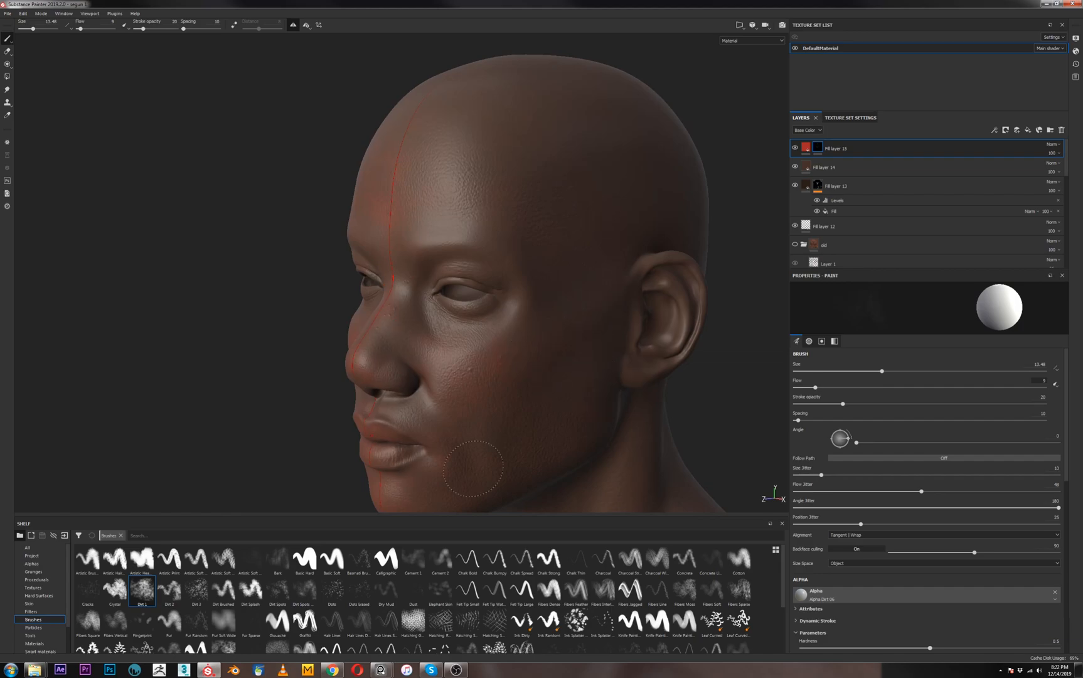
mouse_move(474, 433)
alt+mouse_down()
mouse_move(353, 367)
mouse_move(370, 289)
alt+mouse_up()
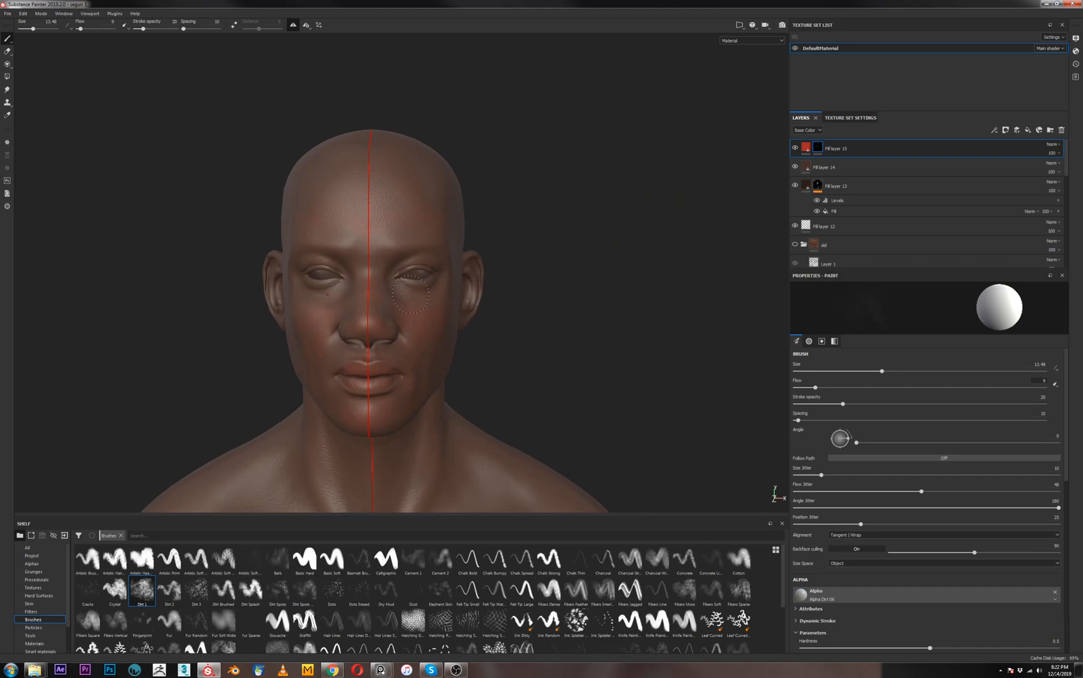
scroll(479, 295, up, 3)
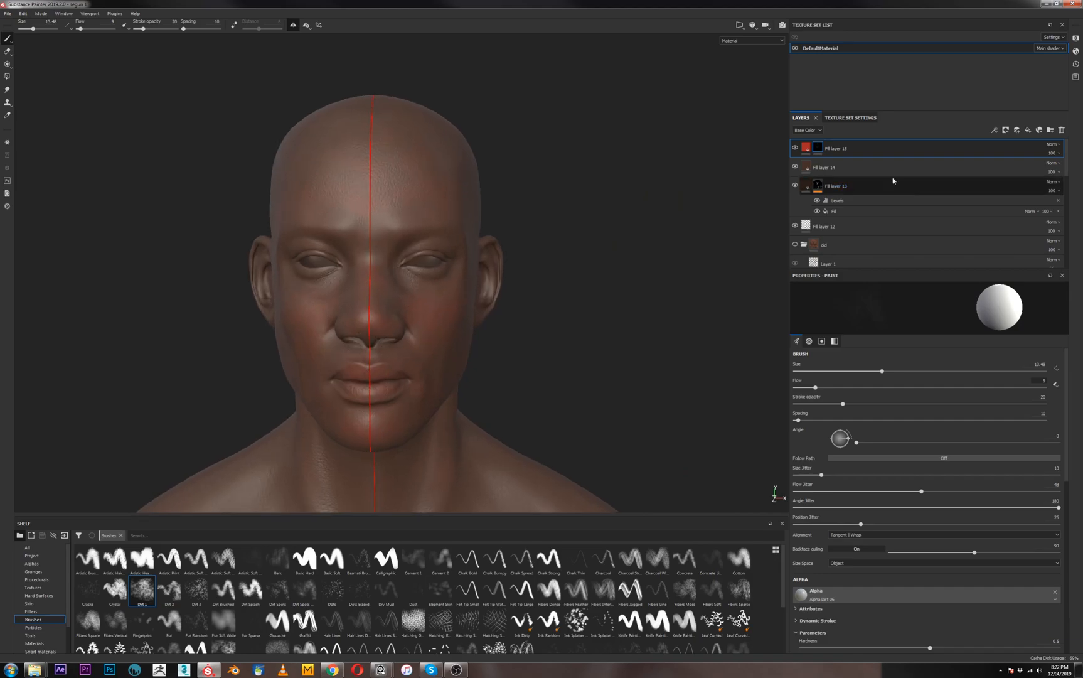
Lower the red fill layer's opacity to 58
click(1052, 152)
drag(1080, 167, 1065, 176)
scroll(581, 322, up, 4)
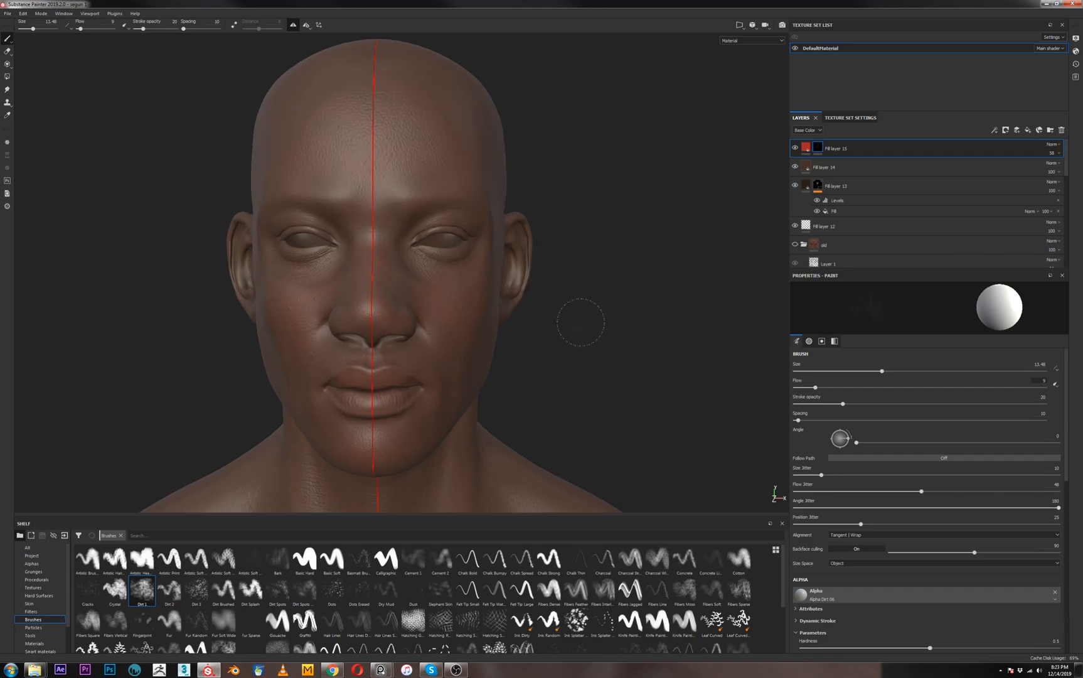
mouse_move(557, 357)
alt+mouse_down()
mouse_move(542, 302)
mouse_move(566, 379)
mouse_move(546, 316)
mouse_move(556, 305)
alt+mouse_up()
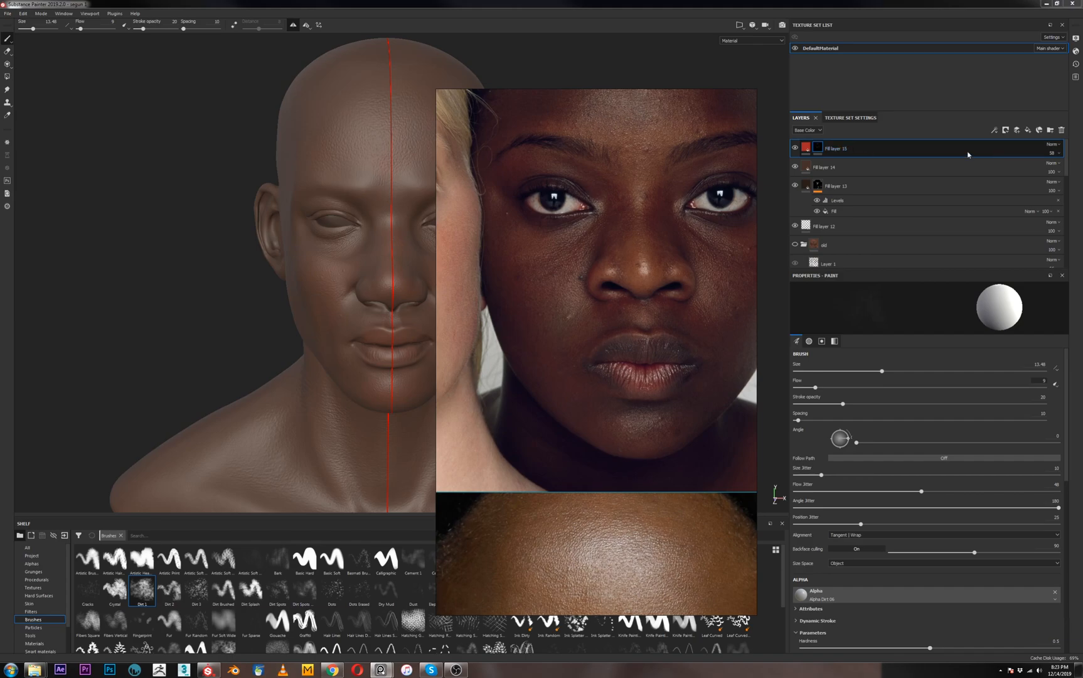
Add a fill layer with only the color channel and sample its base color from the nose highlight in the reference photo
click(1029, 129)
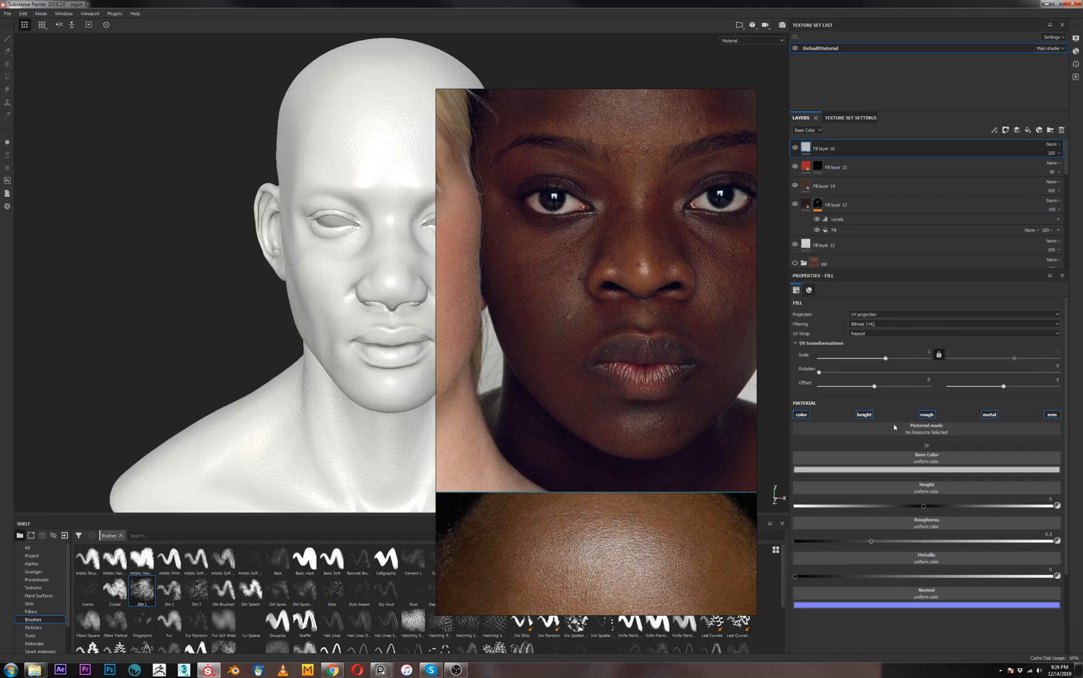
alt+click(803, 415)
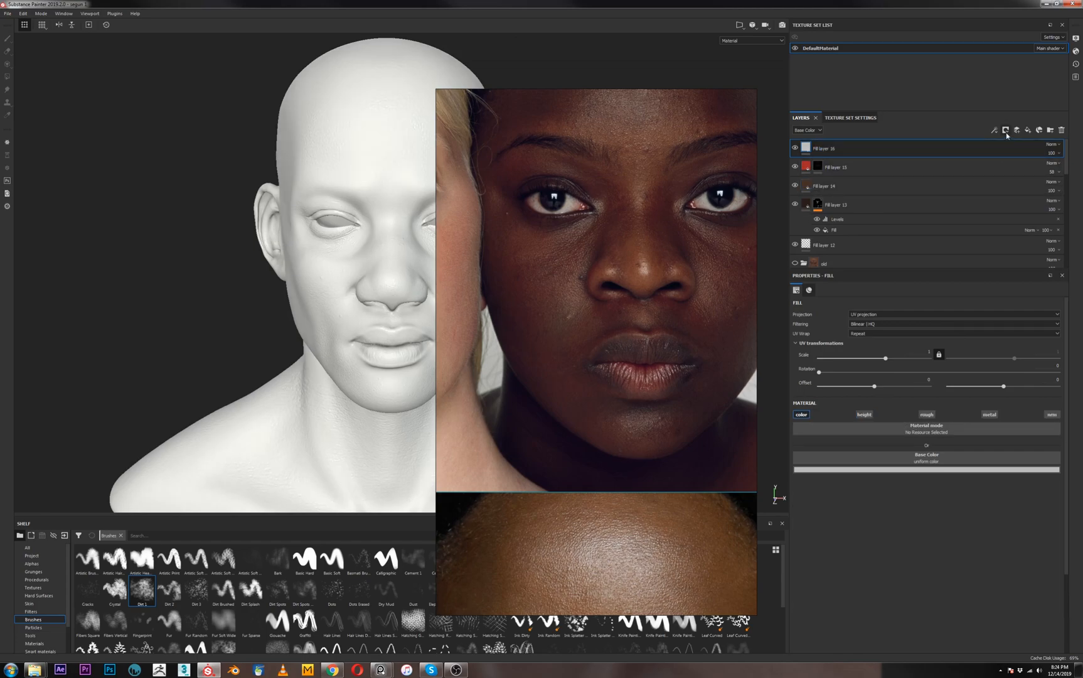
click(921, 472)
click(963, 478)
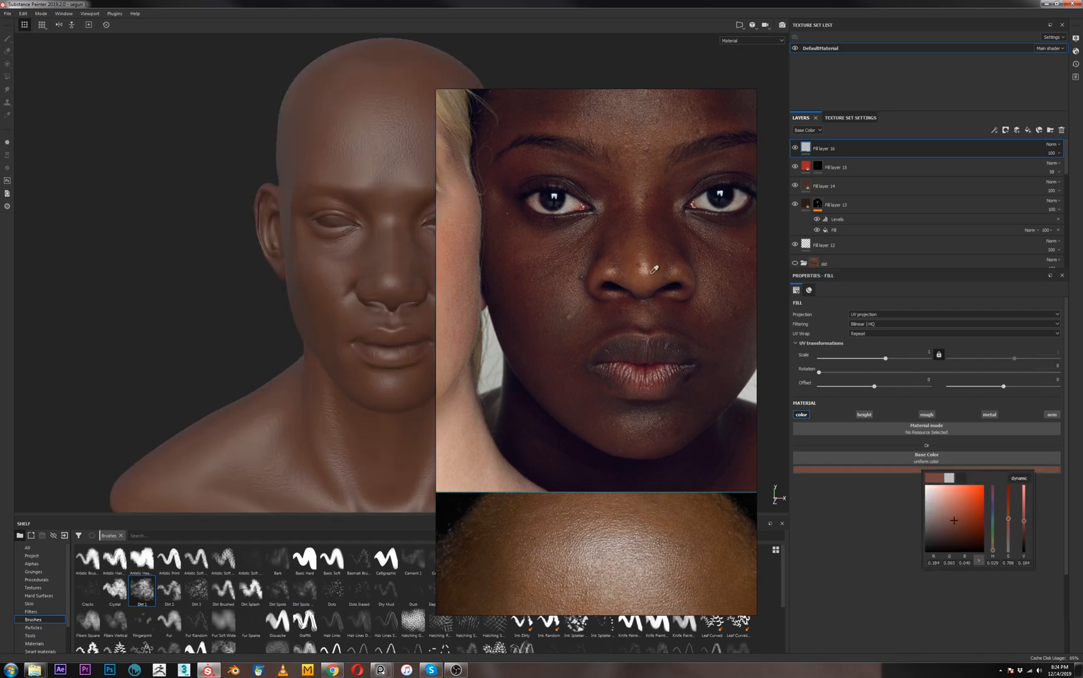
click(654, 264)
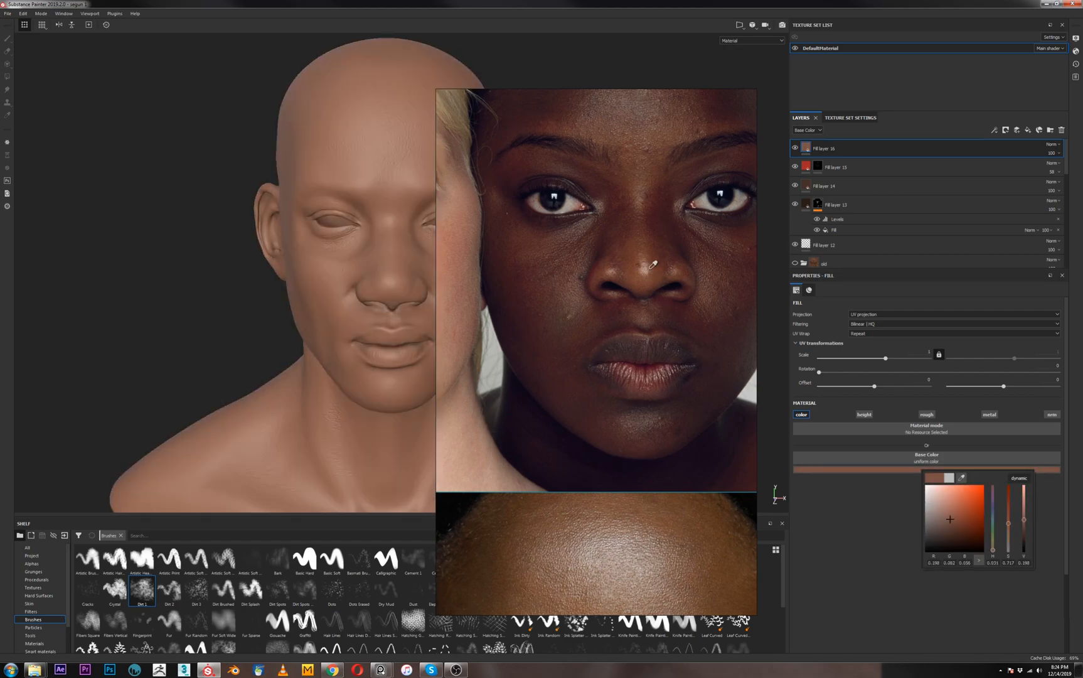
right_click(890, 512)
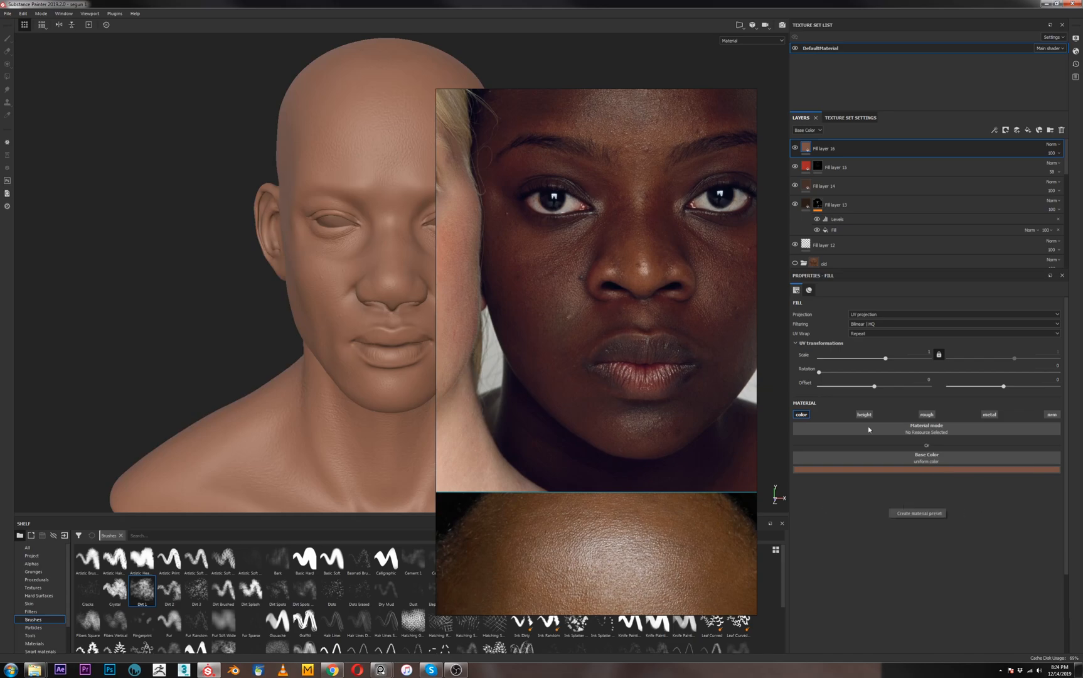
click(884, 503)
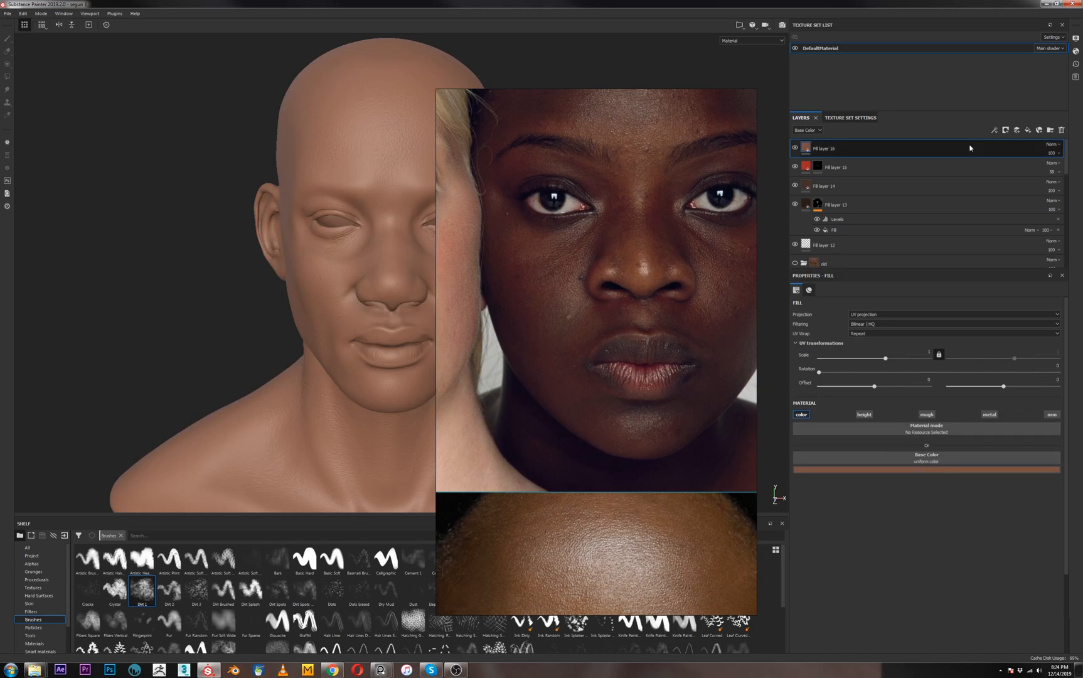
Add a black mask to the new light brown fill and paint its tone softly over the nose
click(1006, 130)
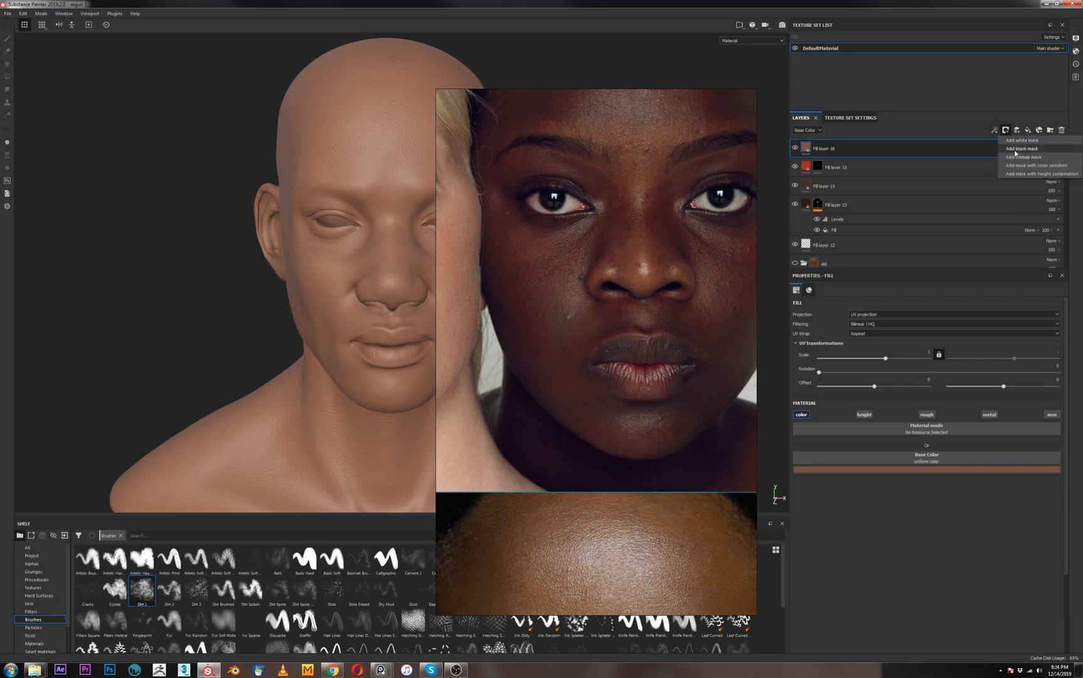
click(1022, 149)
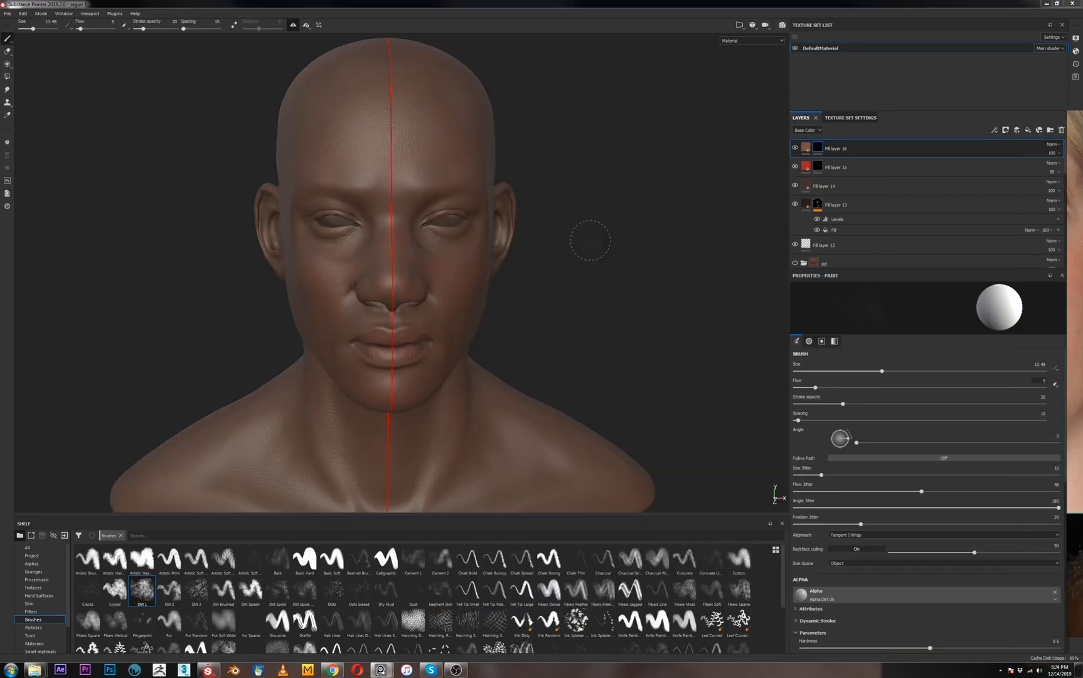
alt+right_drag(367, 270, 366, 286)
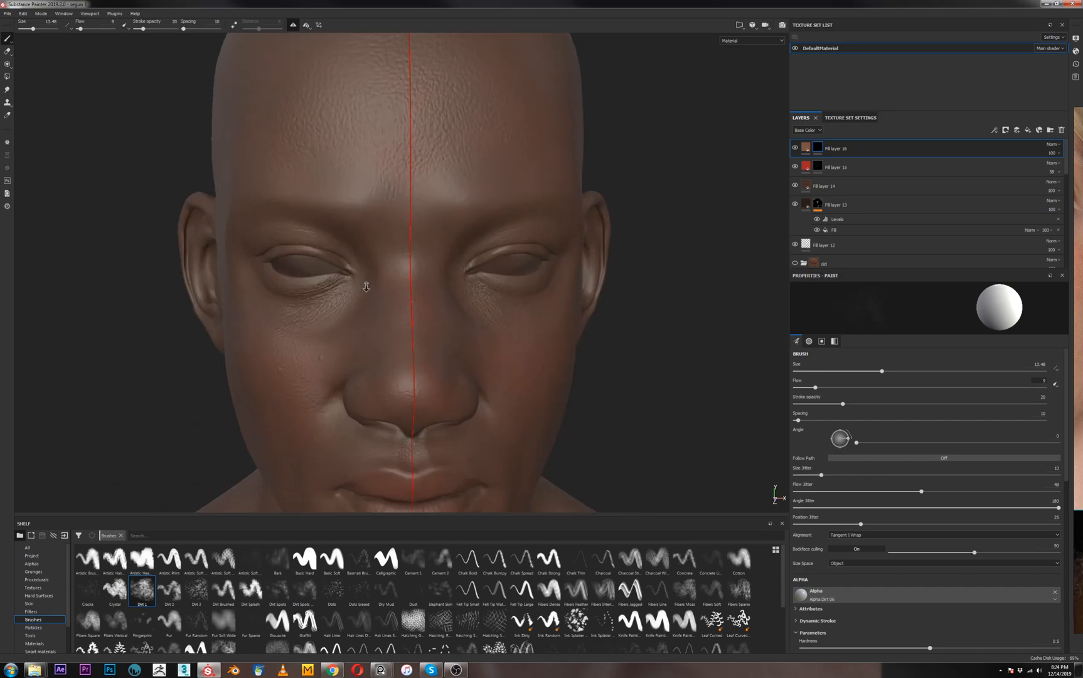
alt+drag(367, 286, 383, 289)
alt+right_drag(383, 288, 434, 314)
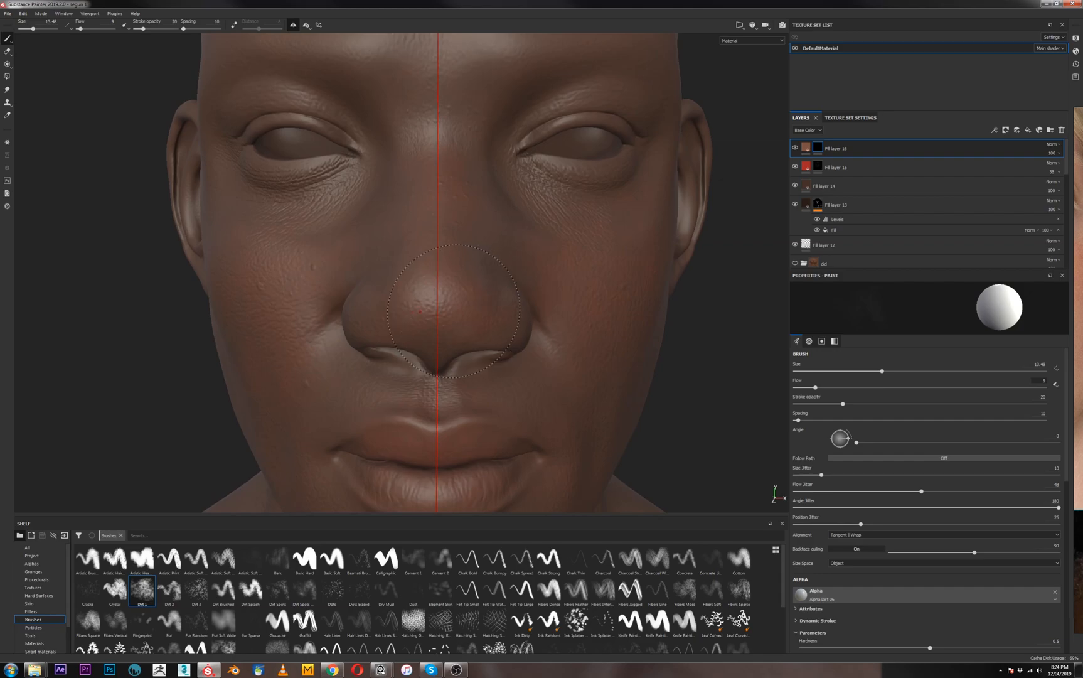
mouse_move(448, 295)
alt+mouse_down()
mouse_move(448, 321)
mouse_move(428, 300)
mouse_move(429, 327)
alt+mouse_up()
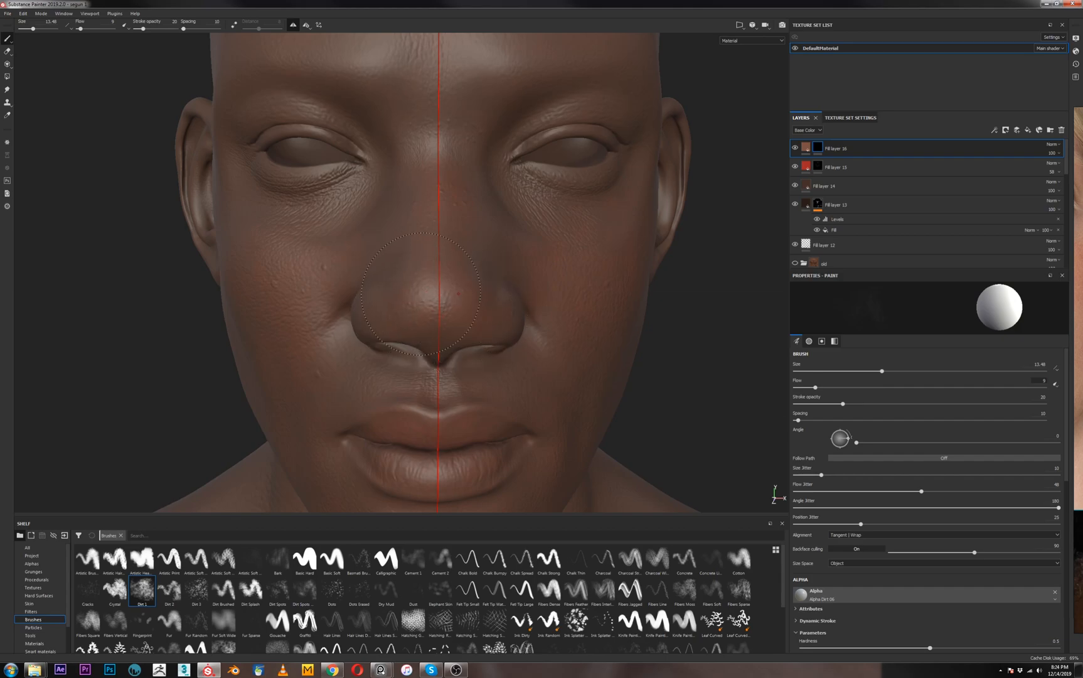
Set brush flow to 23 and stroke opacity to 35, paint the lighter brown on the nose tip and bridge, and undo the last stroke
mouse_move(845, 387)
mouse_down()
mouse_move(929, 403)
mouse_move(924, 387)
mouse_move(825, 388)
mouse_up()
mouse_move(920, 407)
mouse_down()
mouse_move(846, 405)
mouse_move(813, 388)
mouse_move(833, 406)
mouse_up()
mouse_move(413, 283)
alt+mouse_down()
mouse_move(433, 258)
mouse_move(450, 272)
alt+mouse_up()
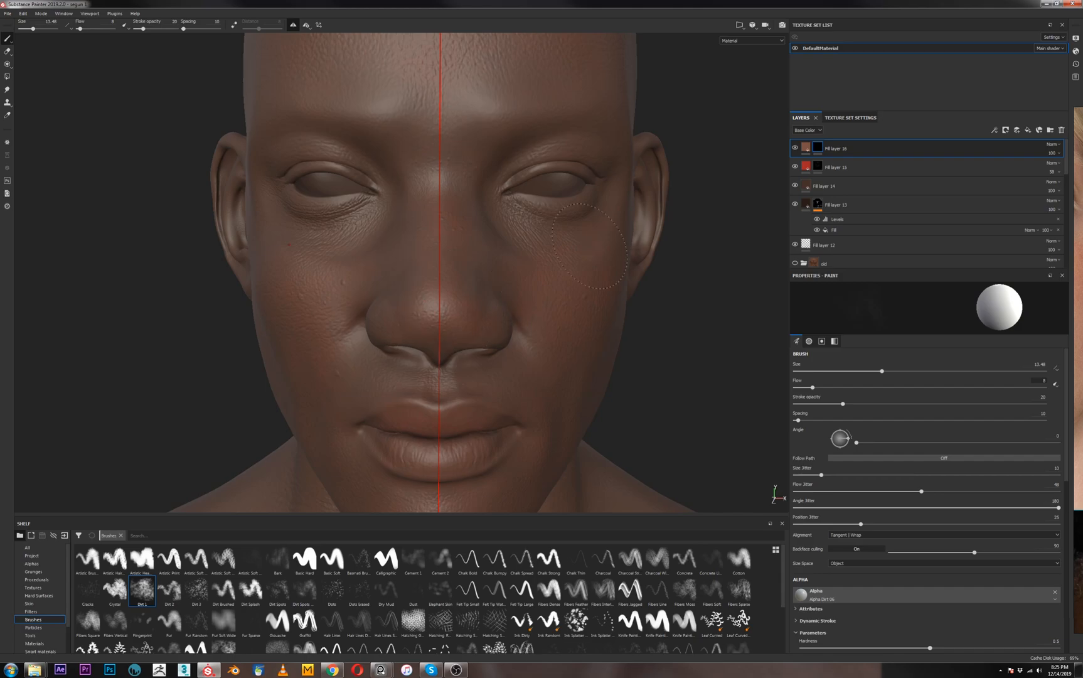
mouse_move(813, 387)
mouse_down()
mouse_move(858, 404)
mouse_move(840, 387)
mouse_up()
mouse_move(858, 403)
mouse_down()
mouse_move(868, 403)
mouse_move(851, 388)
mouse_move(880, 404)
mouse_up()
mouse_move(421, 311)
mouse_down()
mouse_move(442, 292)
mouse_move(433, 283)
mouse_move(430, 294)
mouse_move(444, 269)
mouse_up()
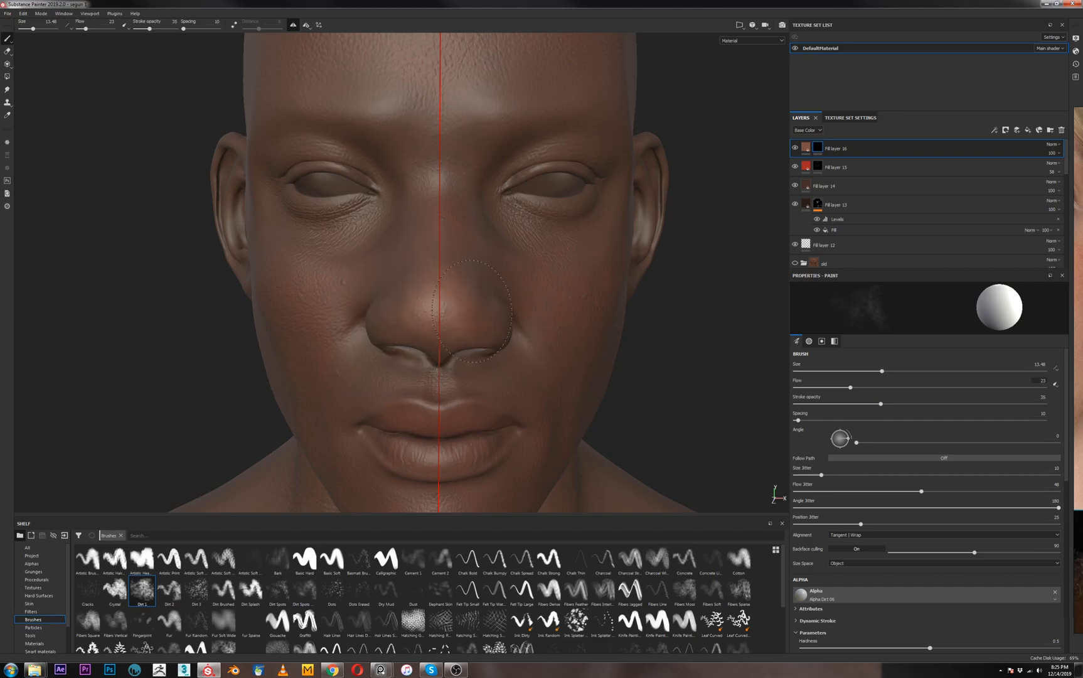
drag(455, 320, 485, 313)
key(ctrl+z)
Reduce the brush size to about 7 and paint the lighter brown on the wings of the nose
mouse_move(514, 392)
mouse_down()
mouse_move(516, 401)
mouse_move(396, 339)
mouse_move(375, 344)
mouse_up()
key(bracketleft)
key(bracketleft)
key(bracketleft)
key(bracketleft)
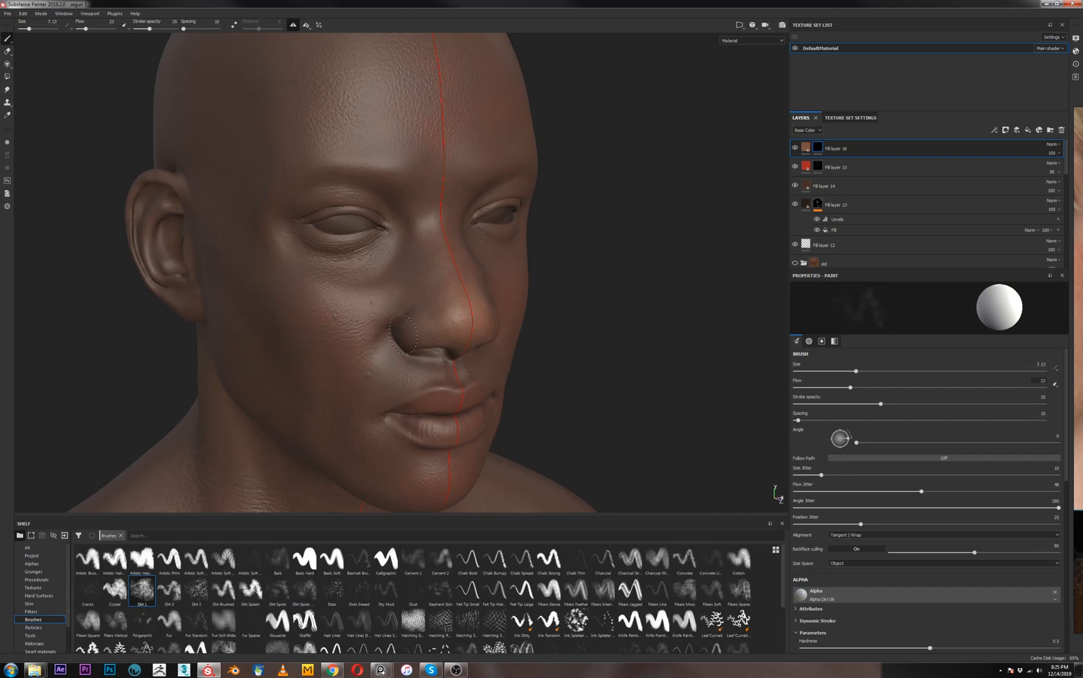
Enlarge the brush to about 15 and paint the lighter brown symmetrically over both cheeks
alt+shift+drag(516, 339, 447, 327)
key(bracketright)
key(bracketright)
key(bracketright)
key(bracketright)
key(bracketright)
key(bracketright)
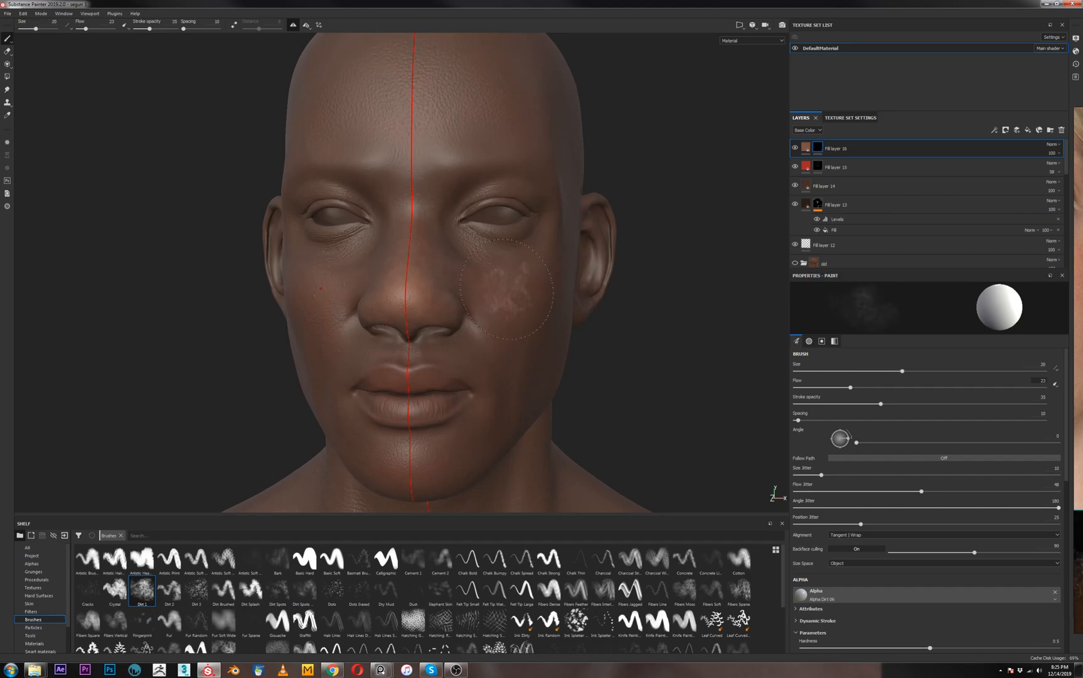
key(bracketleft)
key(bracketleft)
key(bracketleft)
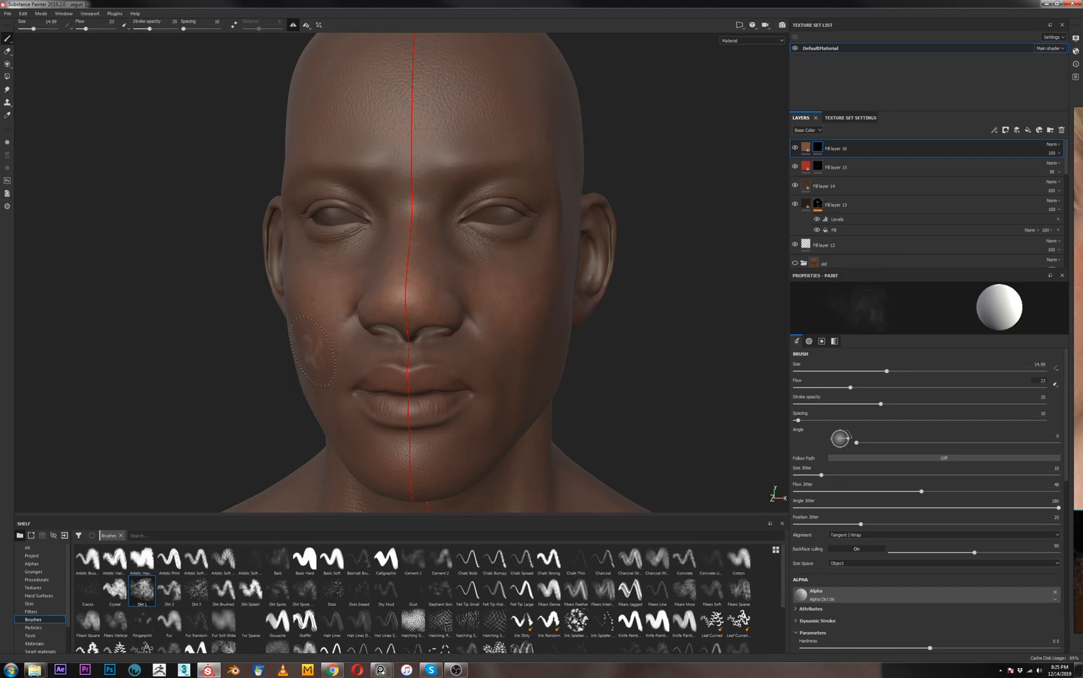
Compare with the close-up face reference, reduce the brush to about 9, and paint the lighter brown above the upper lip
scroll(312, 360, up, 5)
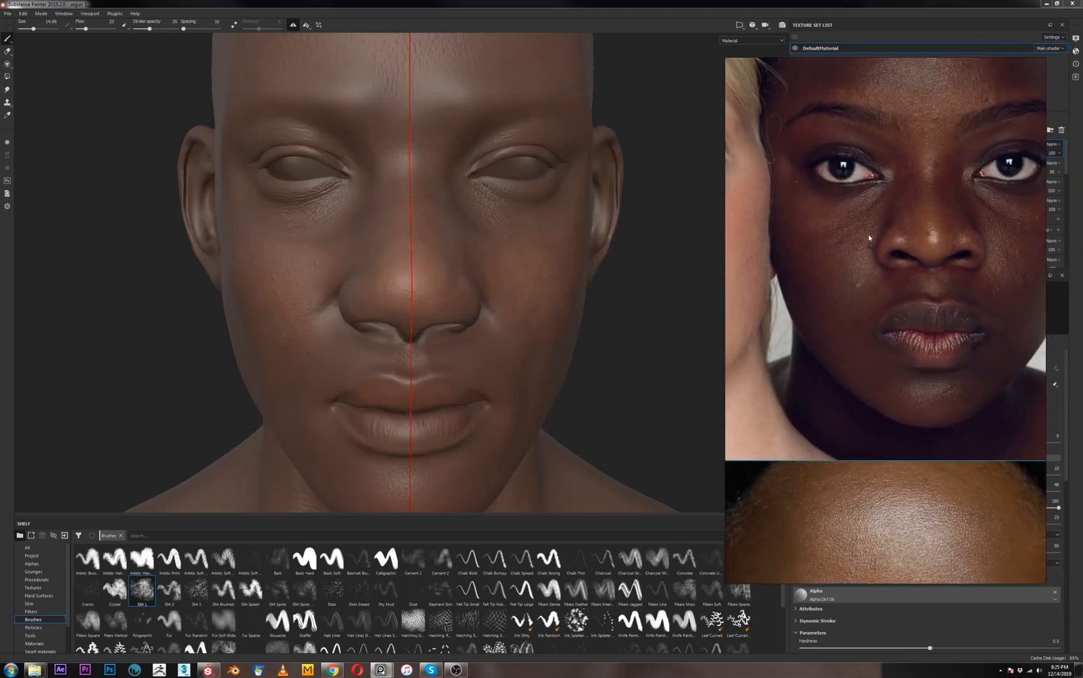
scroll(327, 354, up, 1)
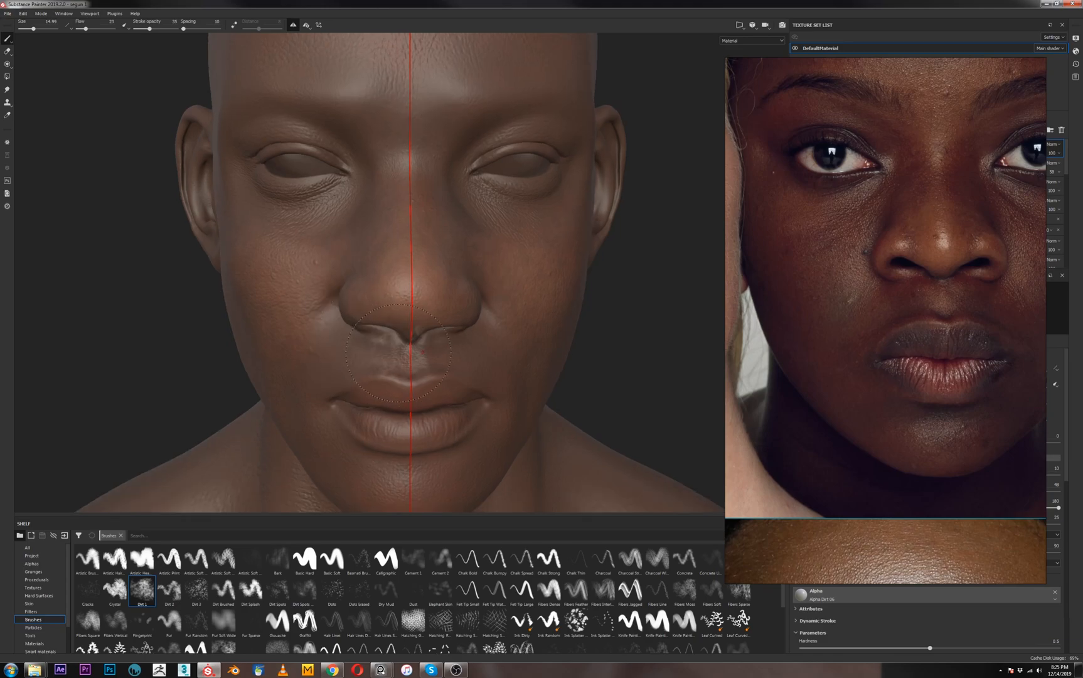
key(bracketleft)
drag(423, 353, 399, 356)
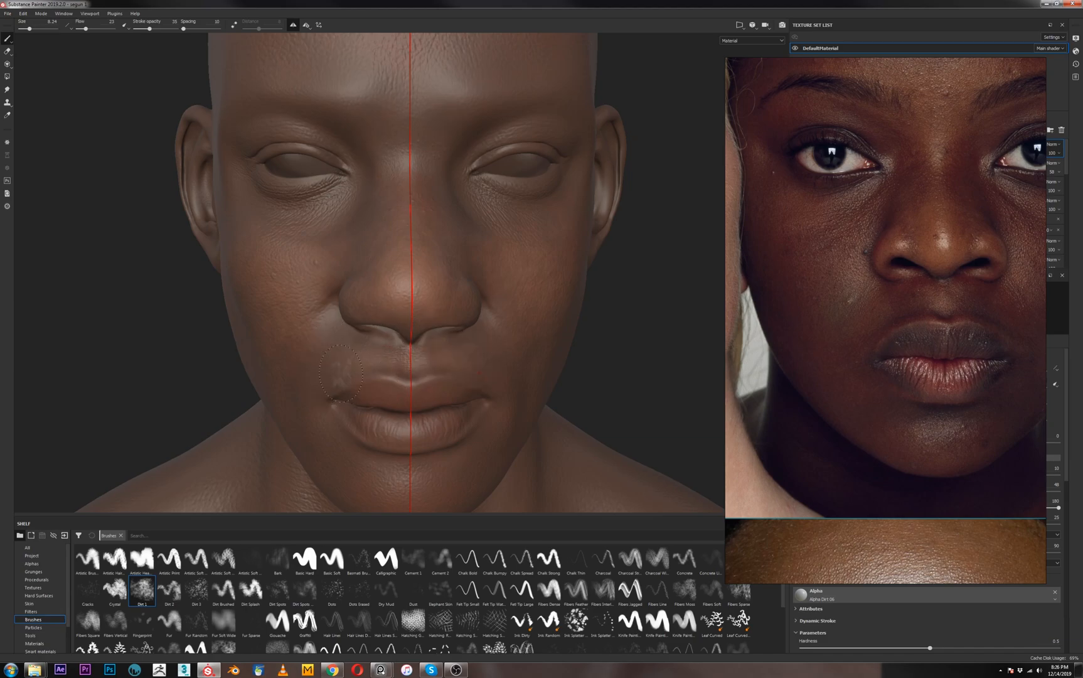
Enlarge the brush to about 16 and paint the lighter brown between the brows and over the forehead, checking the reference photos
alt+drag(503, 344, 390, 254)
ctrl+right_drag(446, 121, 390, 122)
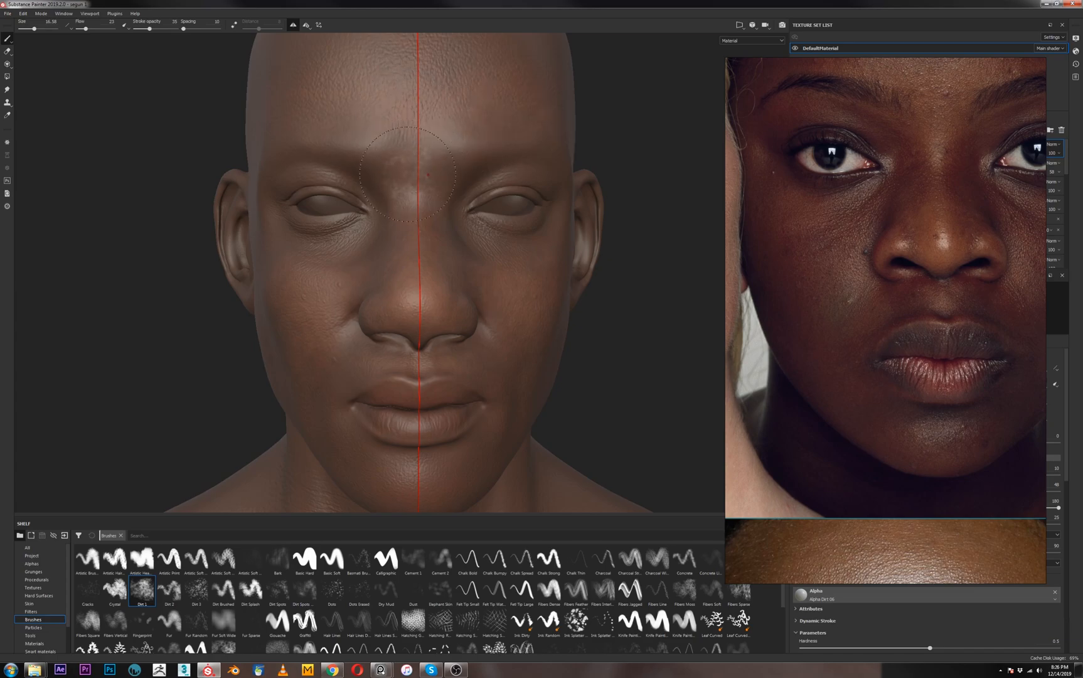
alt+drag(443, 126, 433, 240)
alt+right_drag(424, 184, 425, 187)
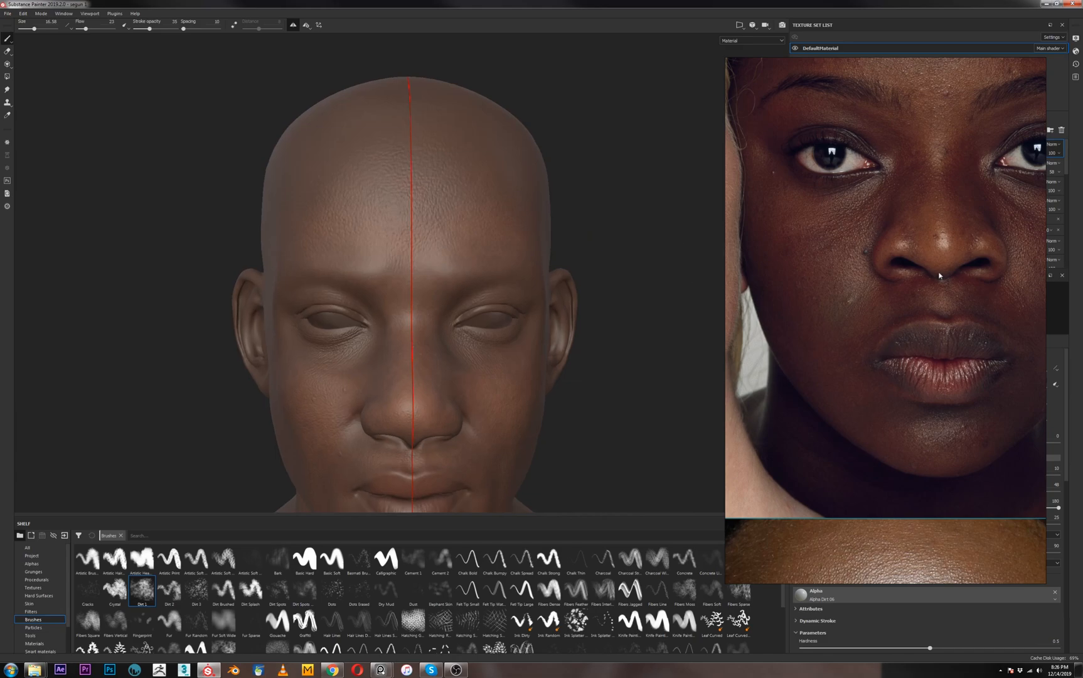
scroll(937, 274, down, 10)
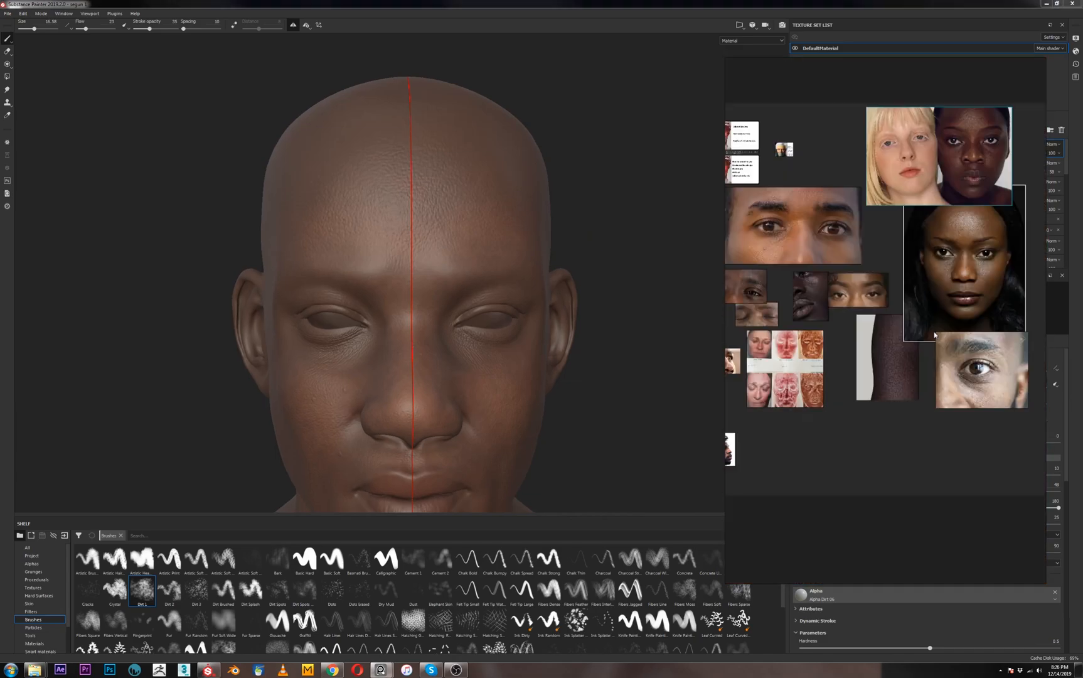
Examine the facial colour-zone charts on the reference board, including the notes on brow, cheeks, nose and lips
middle_drag(874, 381, 937, 347)
scroll(756, 293, up, 3)
middle_drag(812, 218, 786, 483)
scroll(838, 242, up, 7)
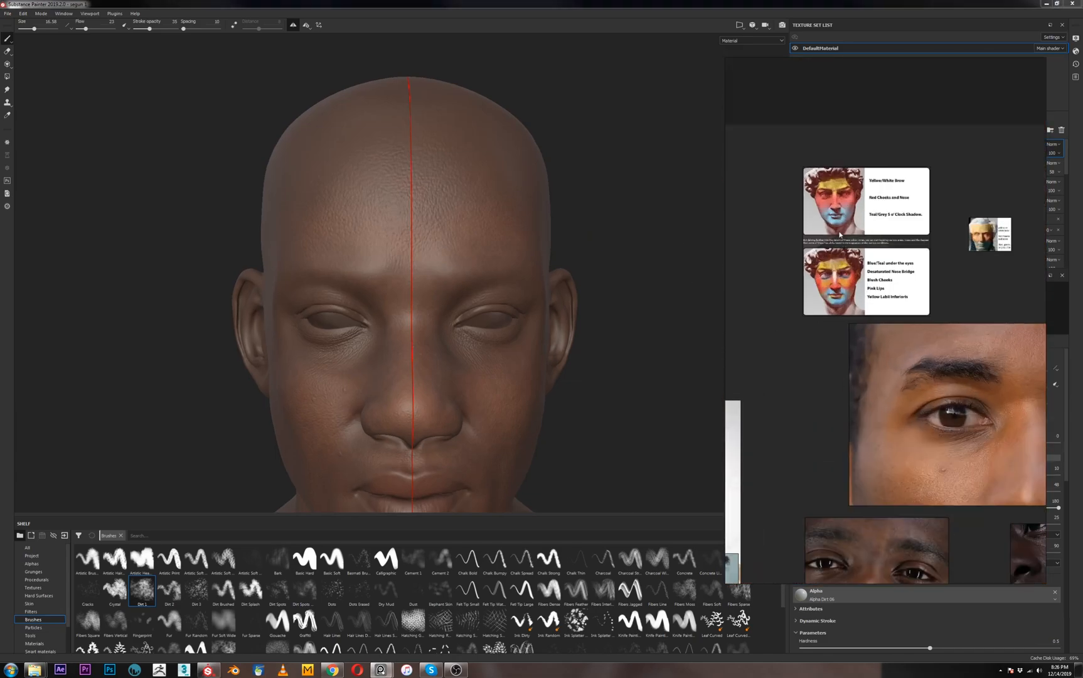
scroll(844, 167, up, 2)
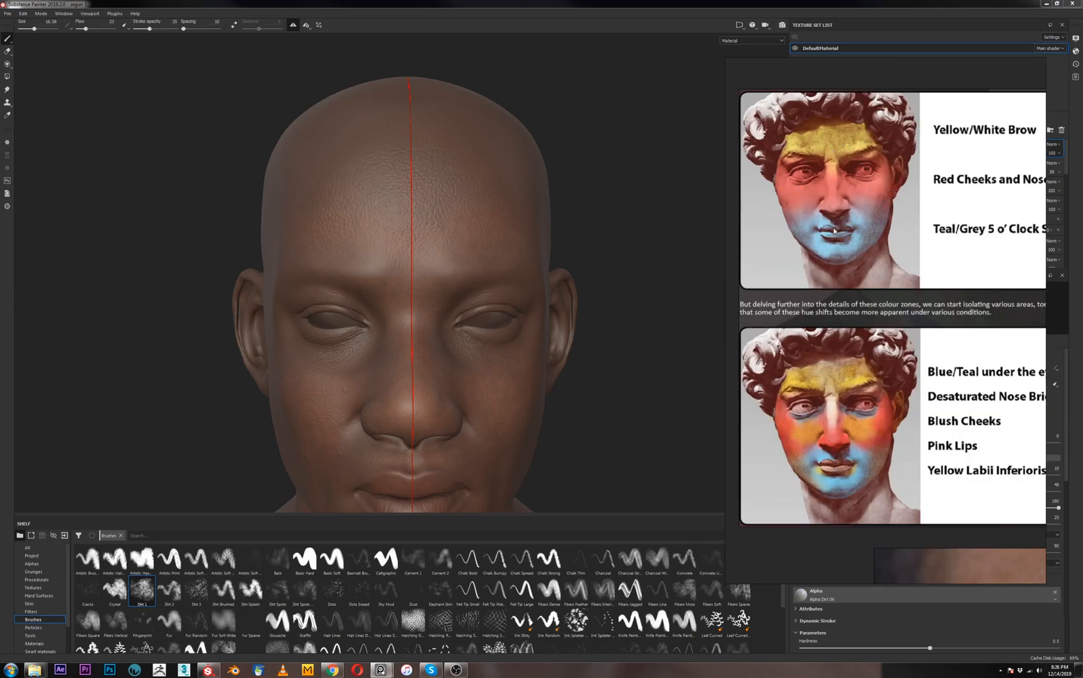
scroll(880, 294, down, 8)
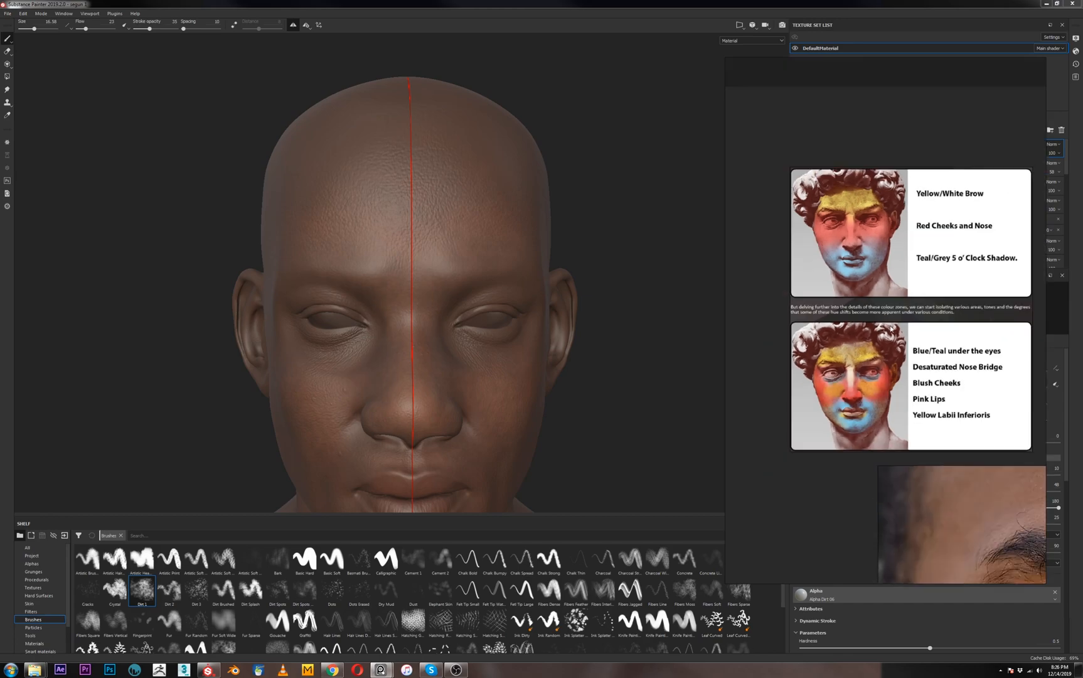
Examine the close-up reference portrait for tone changes over the forehead, nose, cheeks and mouth, and put the reference board aside
middle_drag(897, 433, 744, 390)
middle_drag(868, 460, 692, 338)
scroll(866, 354, up, 6)
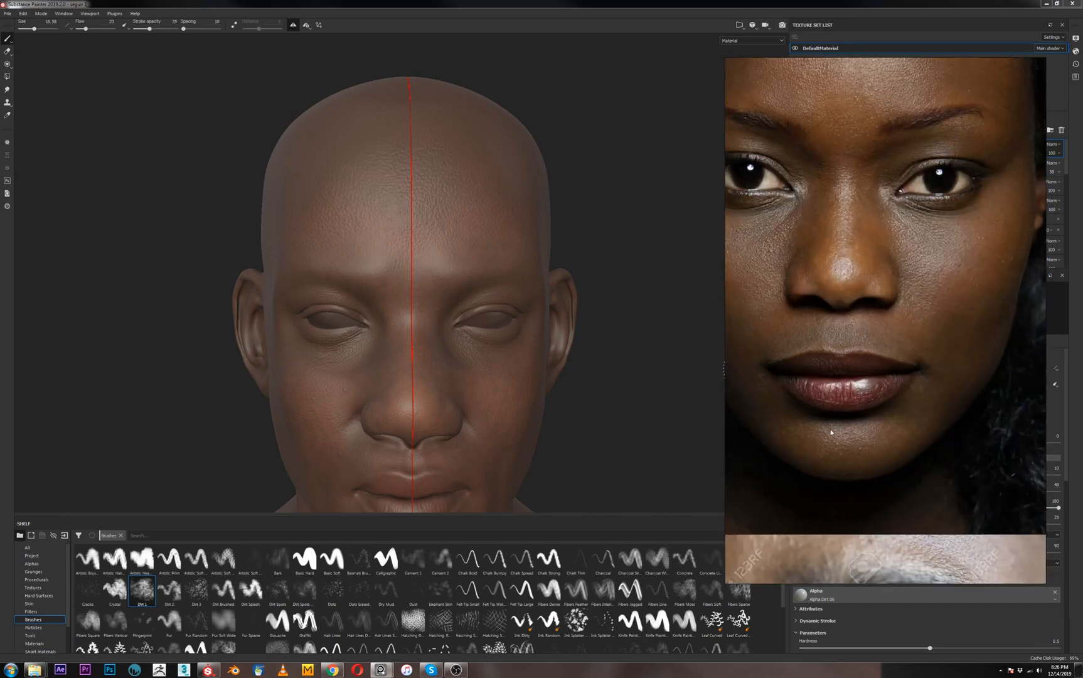
scroll(964, 261, down, 2)
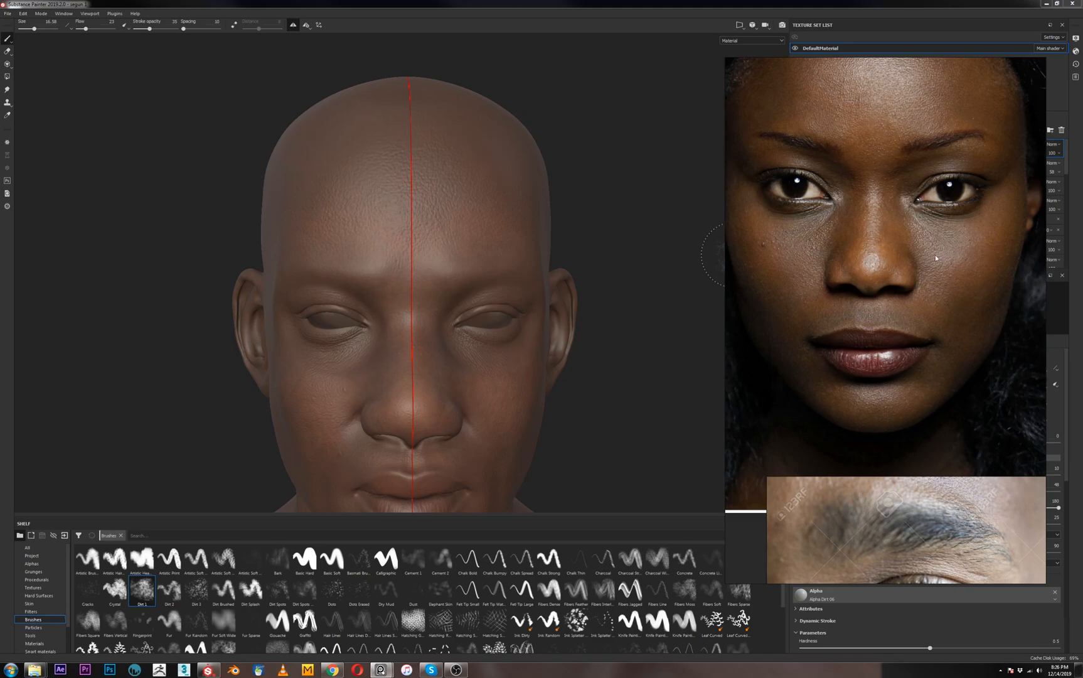
scroll(854, 113, up, 1)
scroll(904, 188, down, 1)
middle_drag(880, 91, 855, 182)
scroll(855, 182, up, 1)
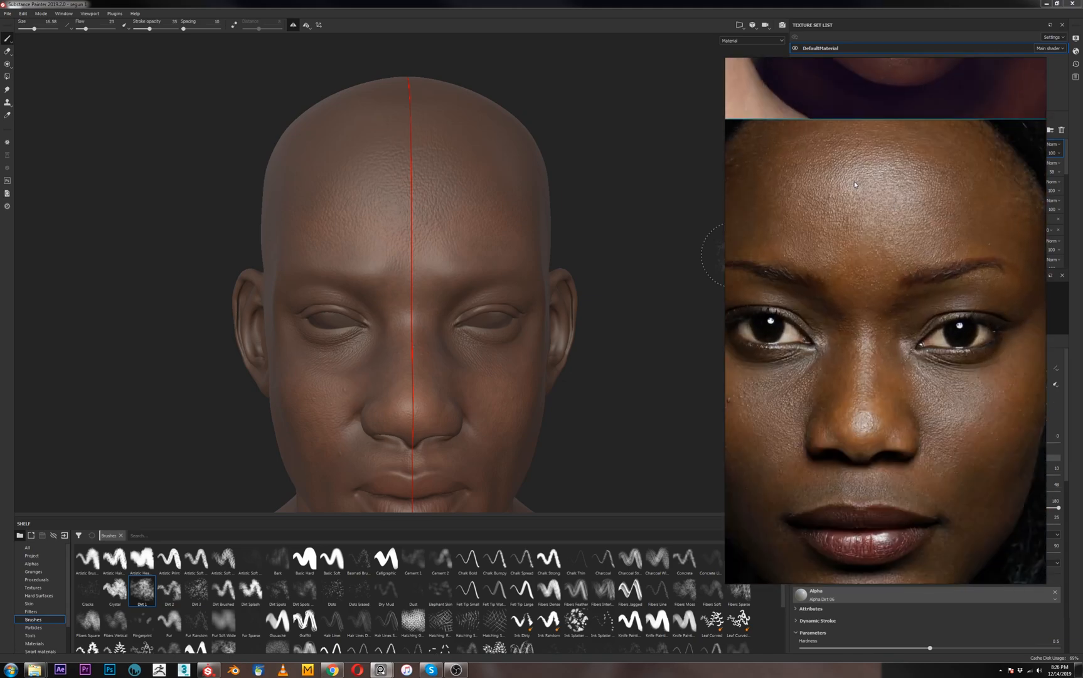
scroll(863, 193, down, 1)
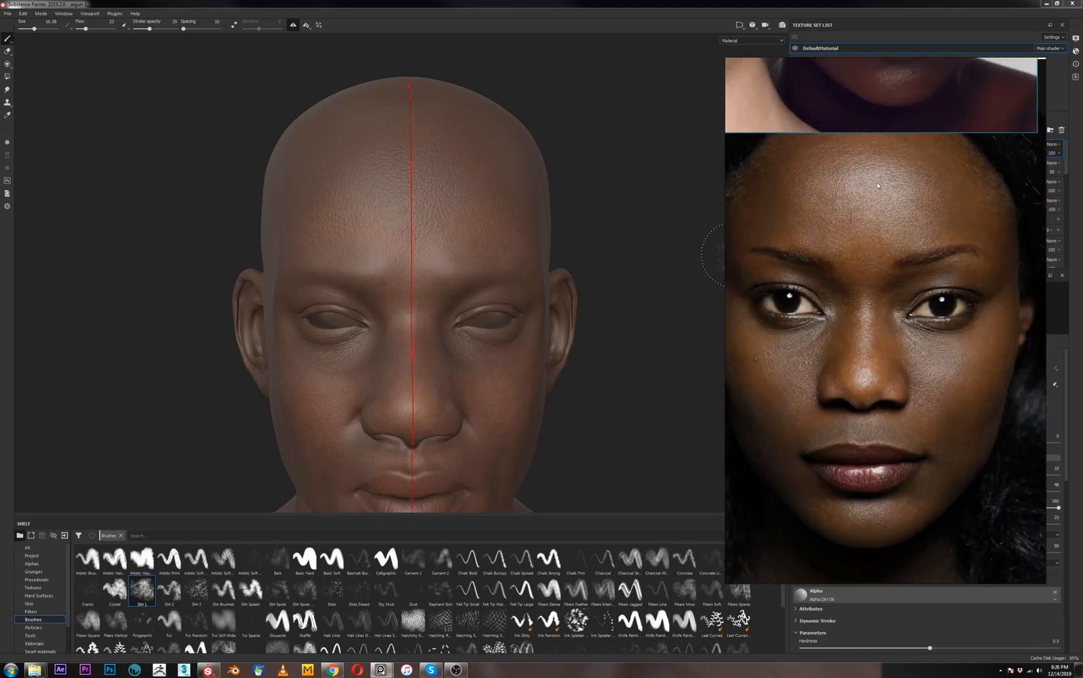
scroll(842, 260, up, 1)
right_drag(859, 314, 1082, 207)
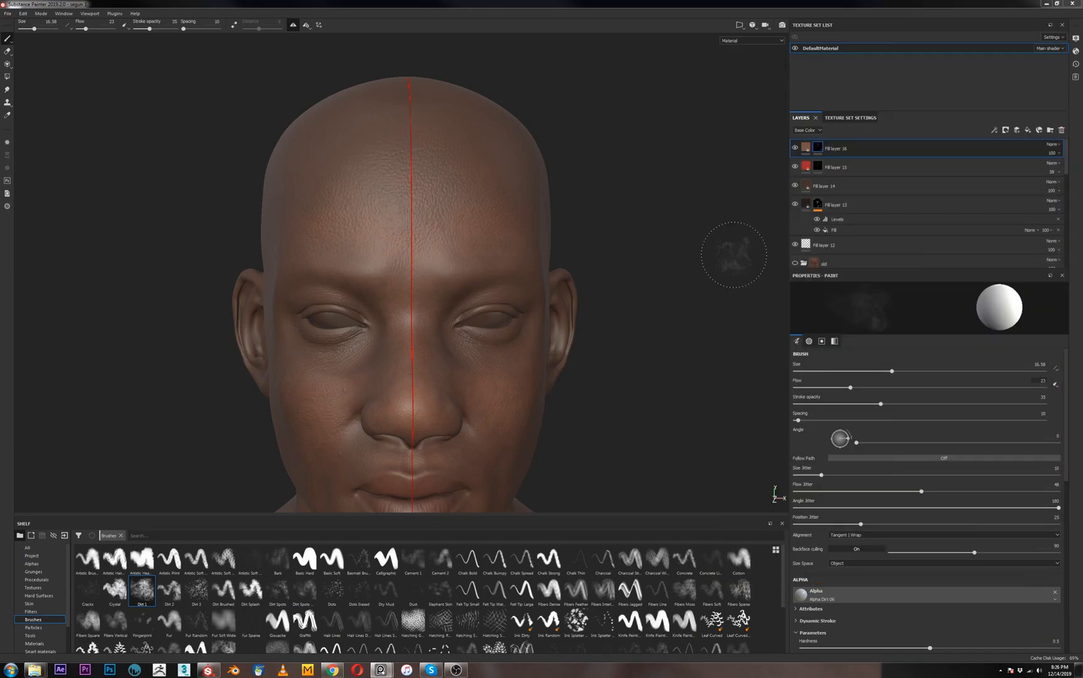
Enlarge the brush to about 26 and paint the lighter brown over the sides of the forehead
click(366, 202)
key(bracketright)
key(bracketright)
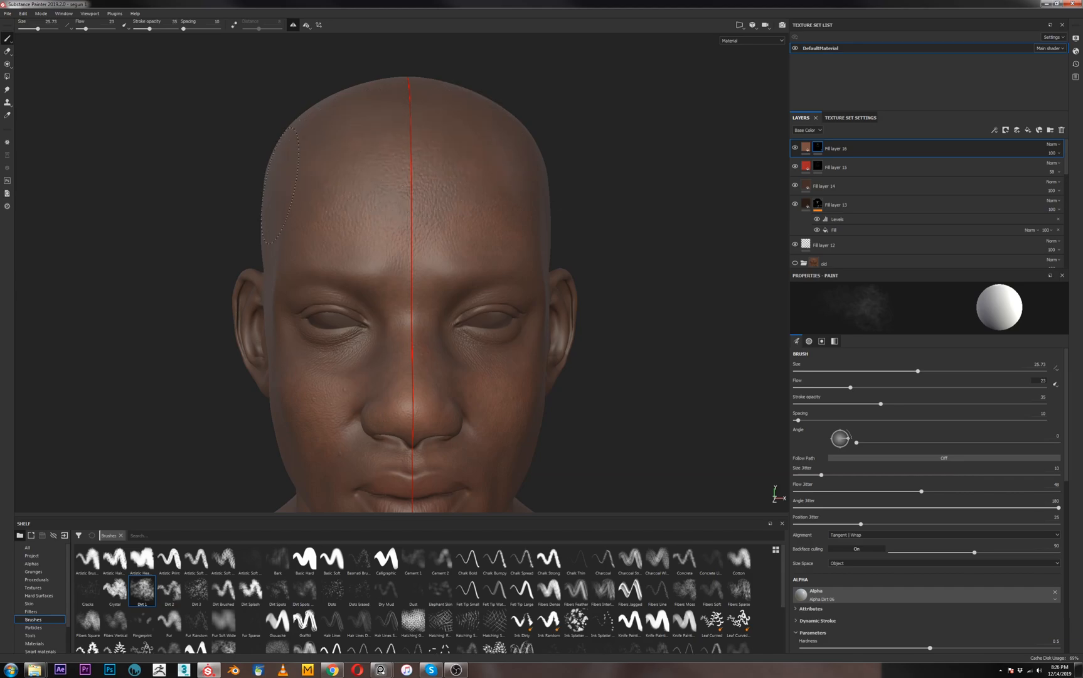
Reduce the brush size to about 11 and paint the lighter brown on the temple beside the eye
key(bracketleft)
key(bracketleft)
key(bracketleft)
alt+drag(330, 443, 522, 436)
mouse_move(220, 352)
shift+right_down()
mouse_move(184, 341)
mouse_move(207, 348)
mouse_move(201, 372)
shift+right_up()
alt+drag(269, 296, 248, 296)
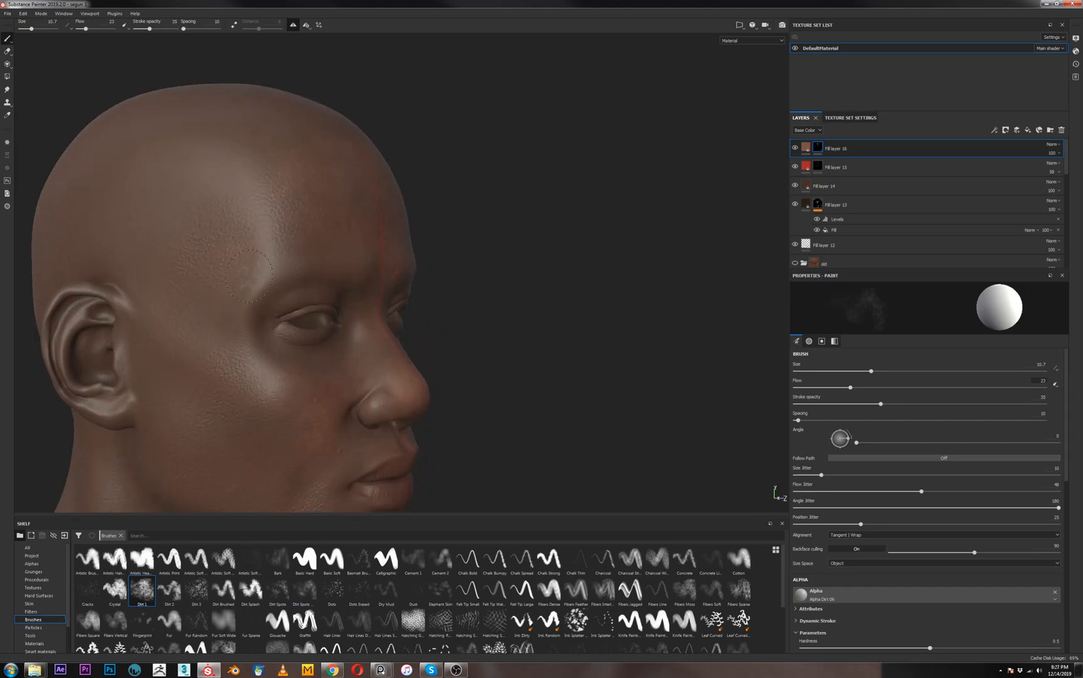
Enlarge the brush to about 22 and paint the lighter brown between the temple and the ear
key(bracketright)
key(bracketright)
key(bracketright)
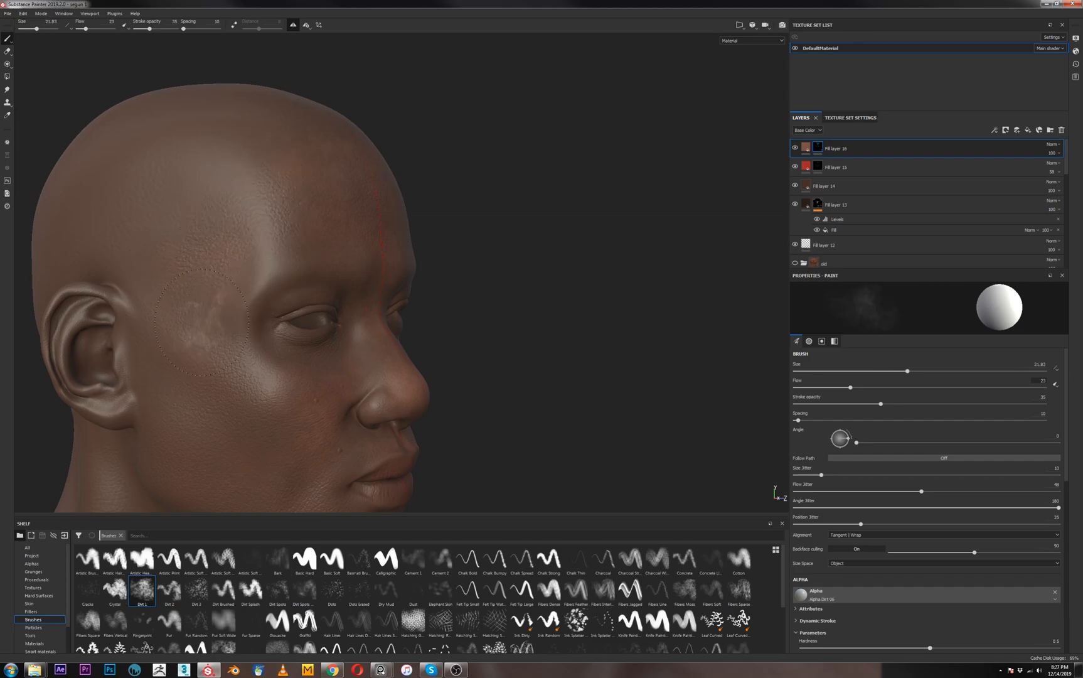
click(164, 329)
alt+drag(164, 329, 277, 264)
scroll(276, 264, up, 3)
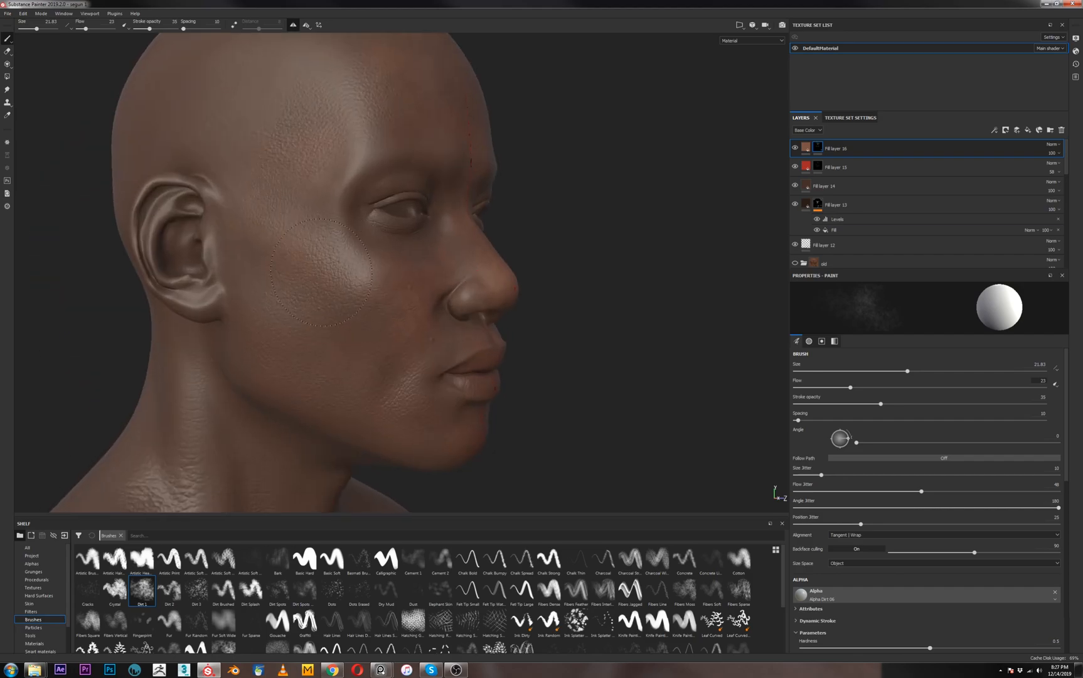
Undo the last stroke on the cheek and compare the face with the close-up reference portrait
click(357, 284)
key(ctrl+z)
alt+drag(379, 366, 333, 379)
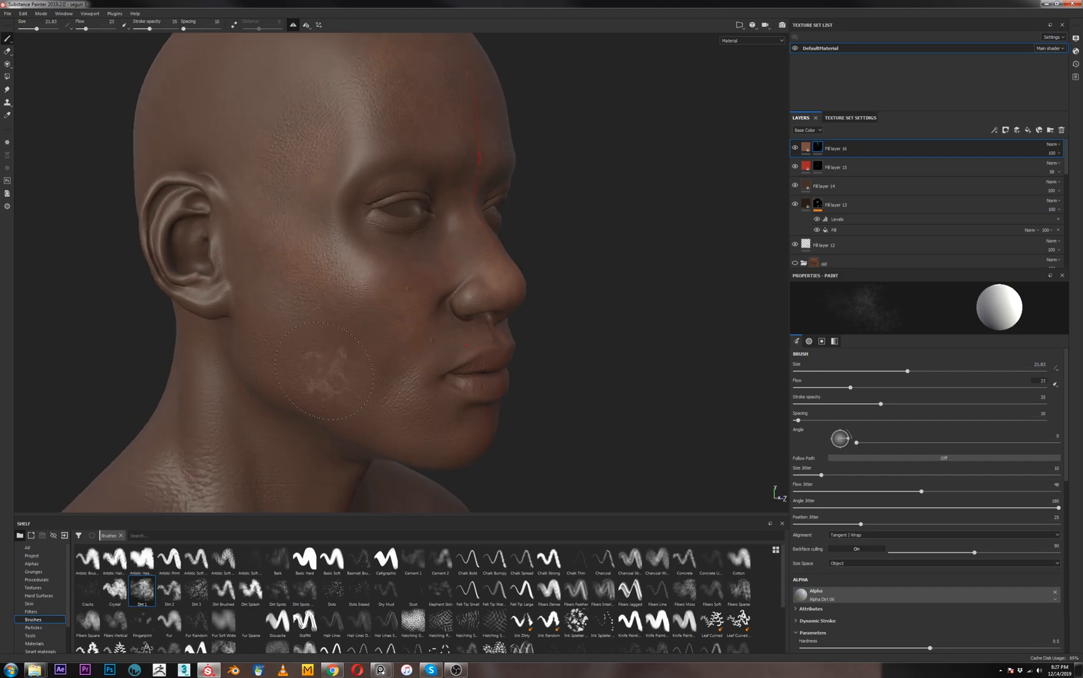
key(alt+Tab)
right_drag(713, 353, 593, 355)
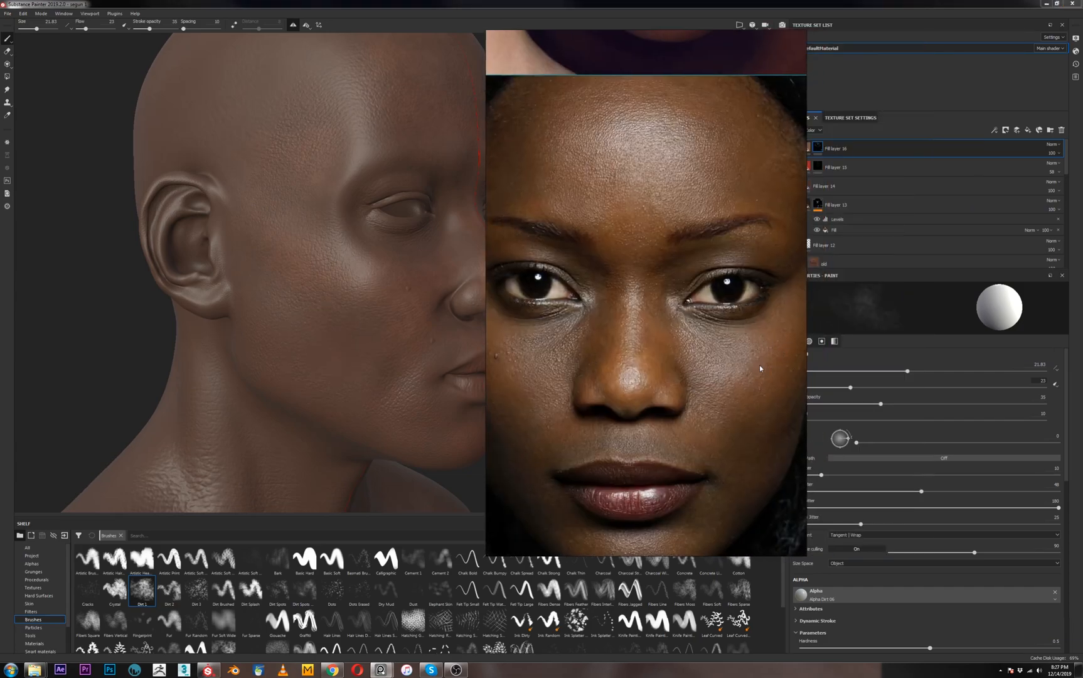
right_drag(654, 375, 695, 349)
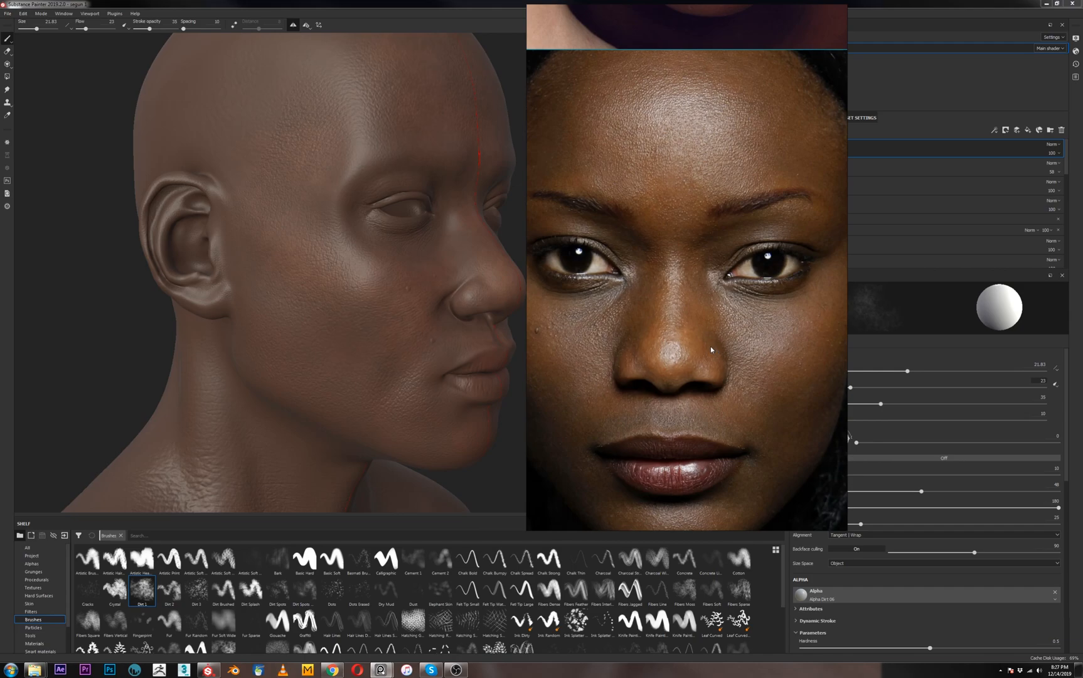
key(alt+Tab)
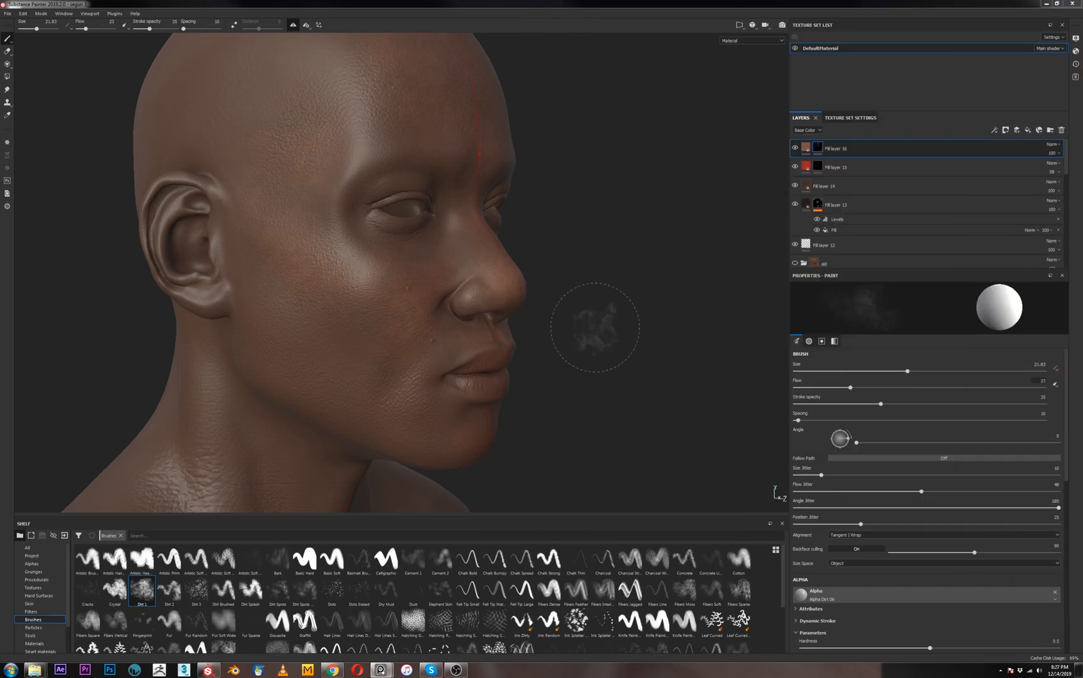
Try a lighter brown stroke on the lower cheek and undo it
mouse_move(345, 329)
alt+mouse_down()
mouse_move(346, 314)
mouse_move(390, 310)
alt+mouse_up()
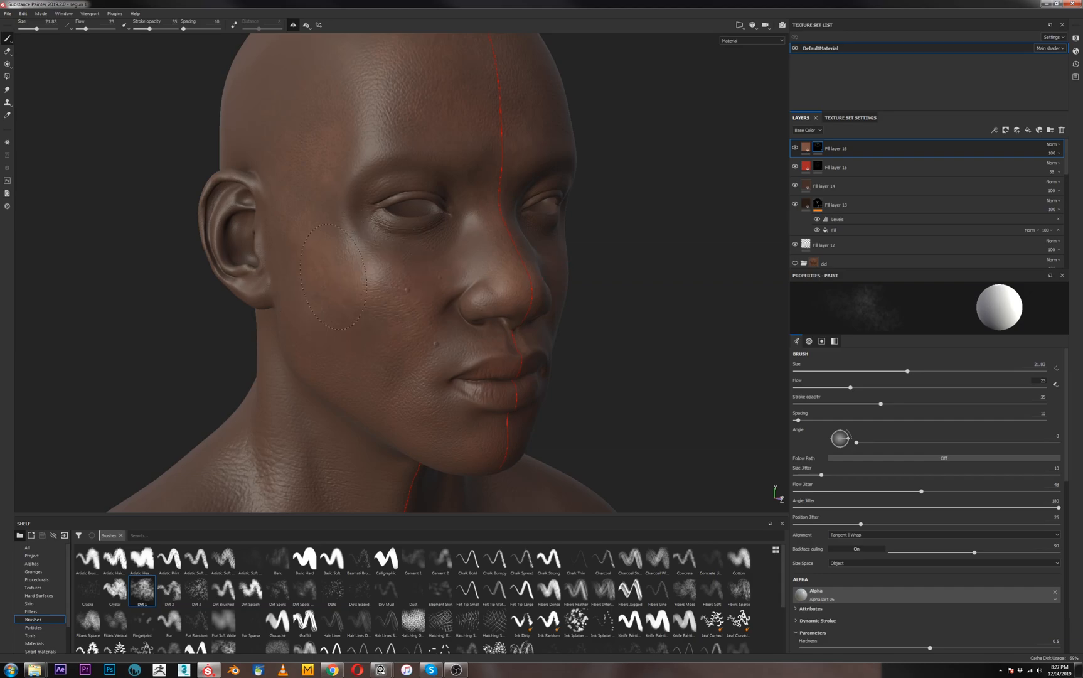
alt+drag(276, 310, 352, 172)
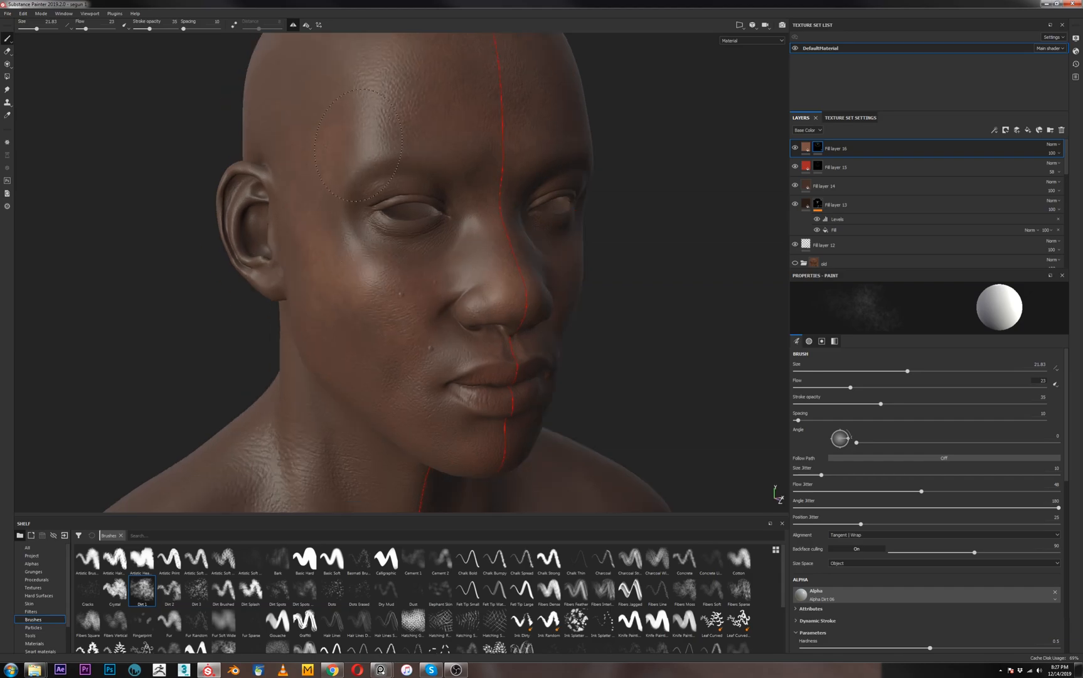
mouse_move(342, 421)
alt+mouse_down()
mouse_move(389, 357)
mouse_move(338, 304)
alt+mouse_up()
mouse_move(427, 367)
mouse_down()
mouse_move(433, 386)
mouse_move(462, 395)
mouse_move(421, 349)
mouse_up()
key(ctrl+z)
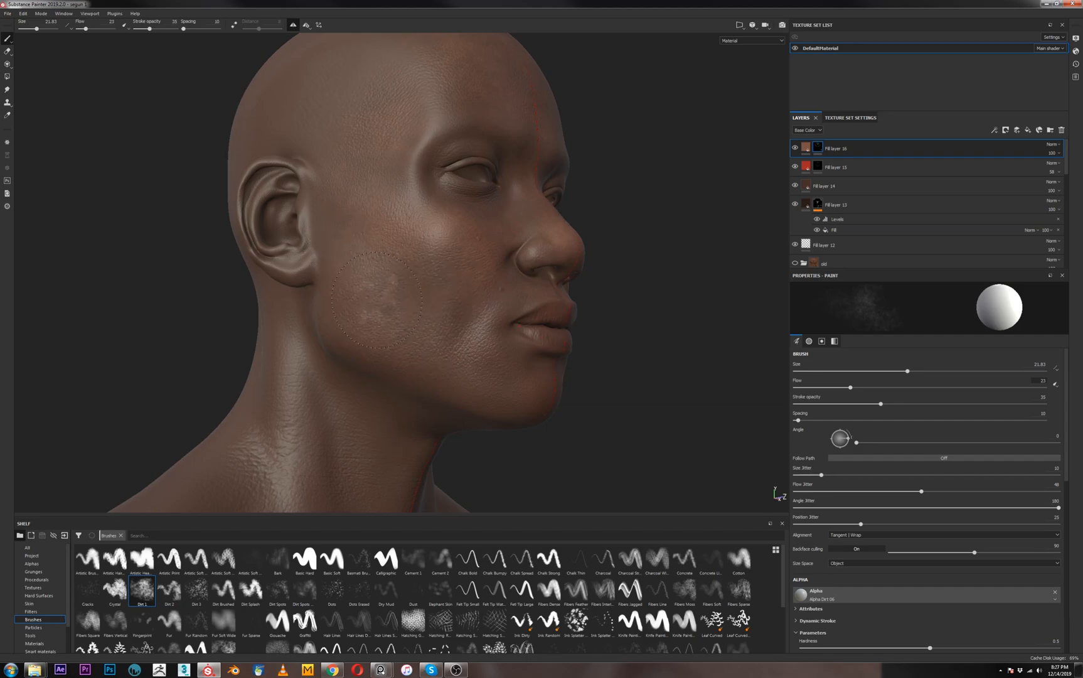
Enlarge the brush to about 30 and paint the lighter brown over the sides of the neck
mouse_move(524, 465)
alt+mouse_down()
mouse_move(433, 440)
mouse_move(423, 386)
mouse_move(448, 332)
mouse_move(551, 332)
mouse_move(527, 331)
alt+mouse_up()
alt+right_drag(471, 322, 452, 277)
mouse_move(376, 363)
alt+mouse_down()
mouse_move(402, 351)
mouse_move(391, 367)
alt+mouse_up()
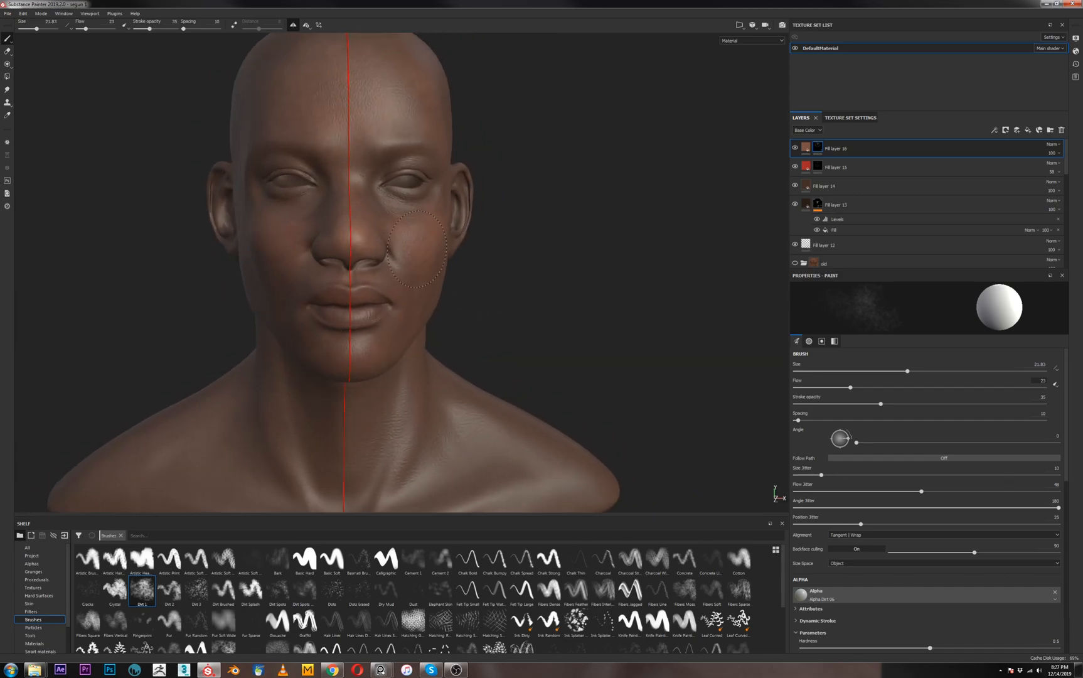
scroll(383, 251, up, 3)
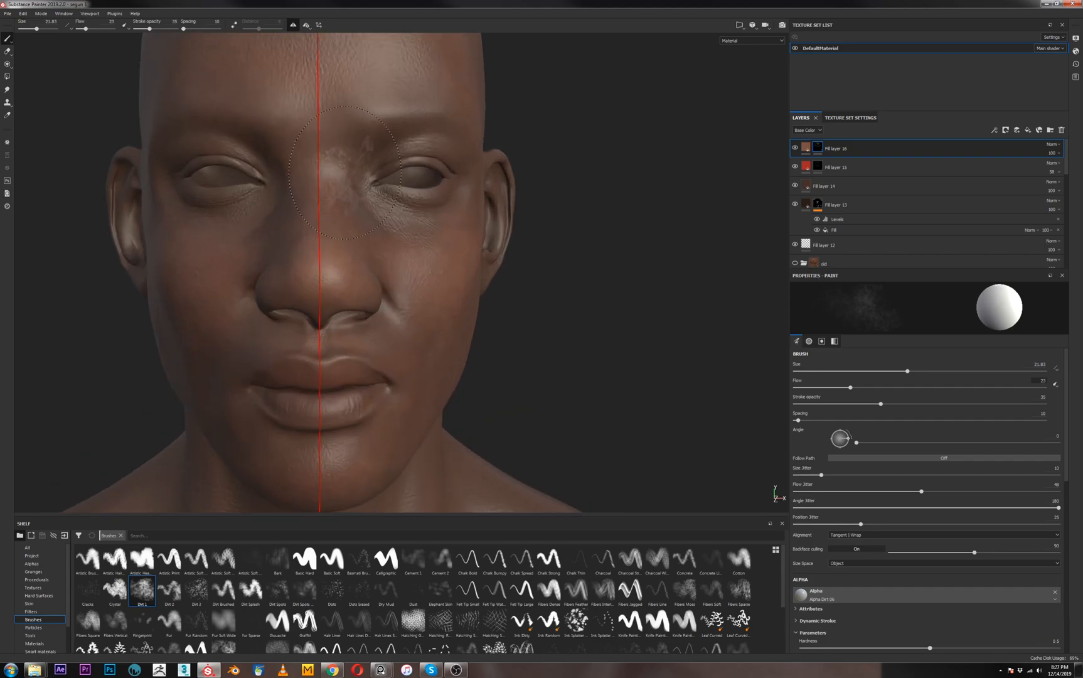
scroll(442, 330, down, 4)
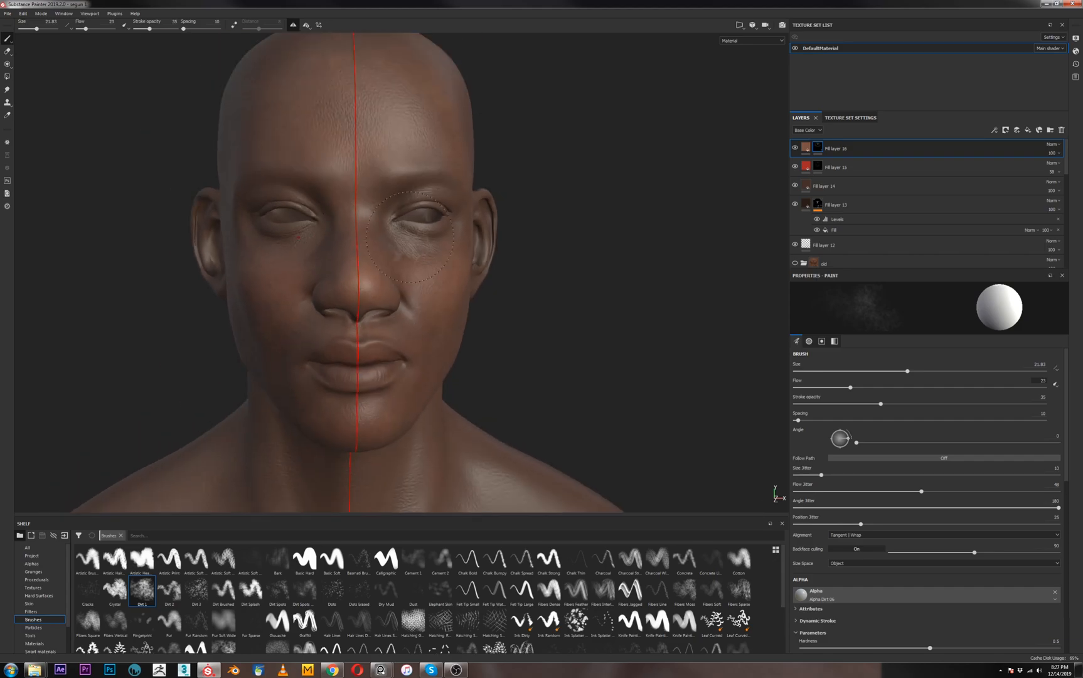
alt+right_drag(346, 327, 319, 526)
mouse_move(321, 457)
alt+mouse_down()
mouse_move(322, 424)
mouse_move(346, 375)
mouse_move(425, 478)
mouse_move(432, 466)
alt+mouse_up()
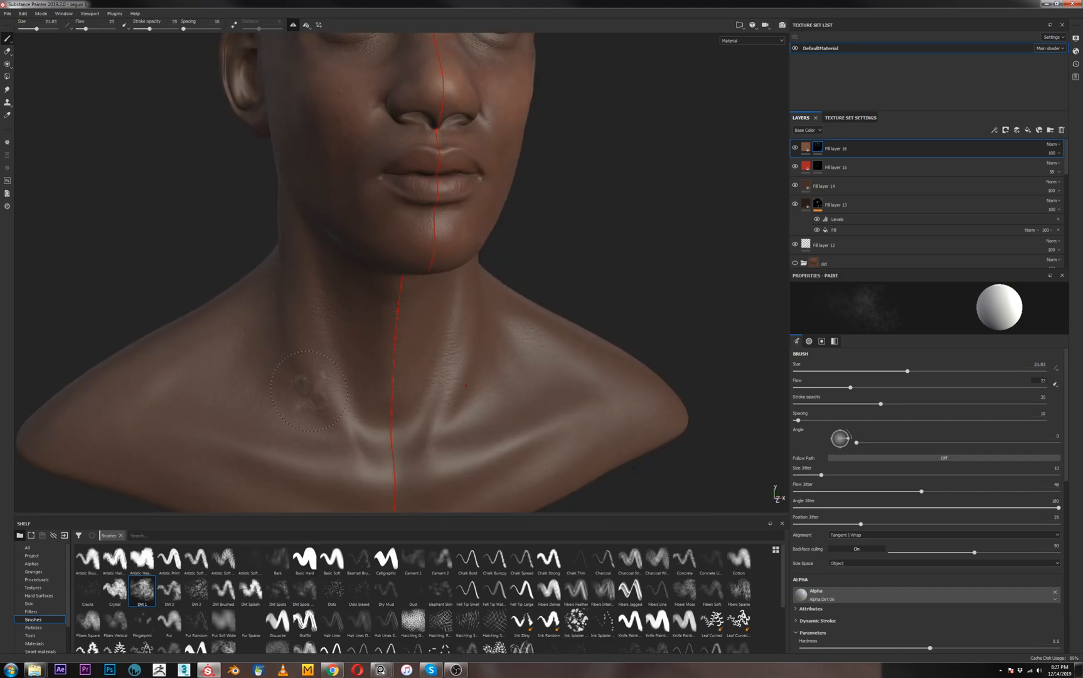
key(bracketright)
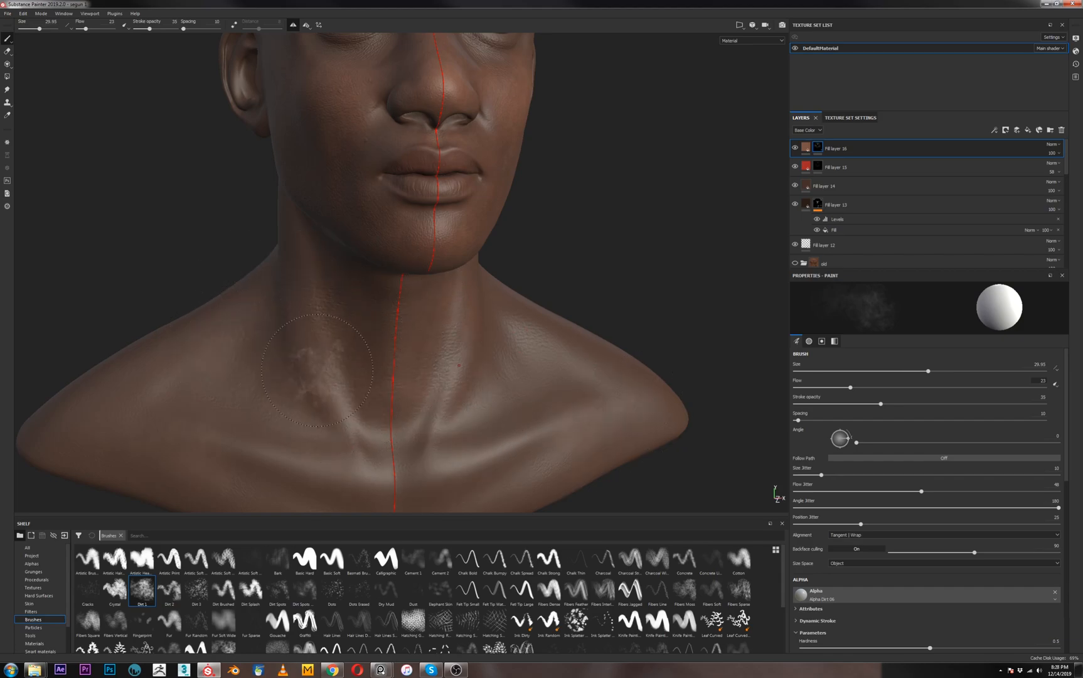
Reduce the brush to about 18 and smaller, and paint the lighter brown along the neck muscles and the throat
alt+drag(541, 382, 558, 351)
key(bracketleft)
key(bracketleft)
key(bracketleft)
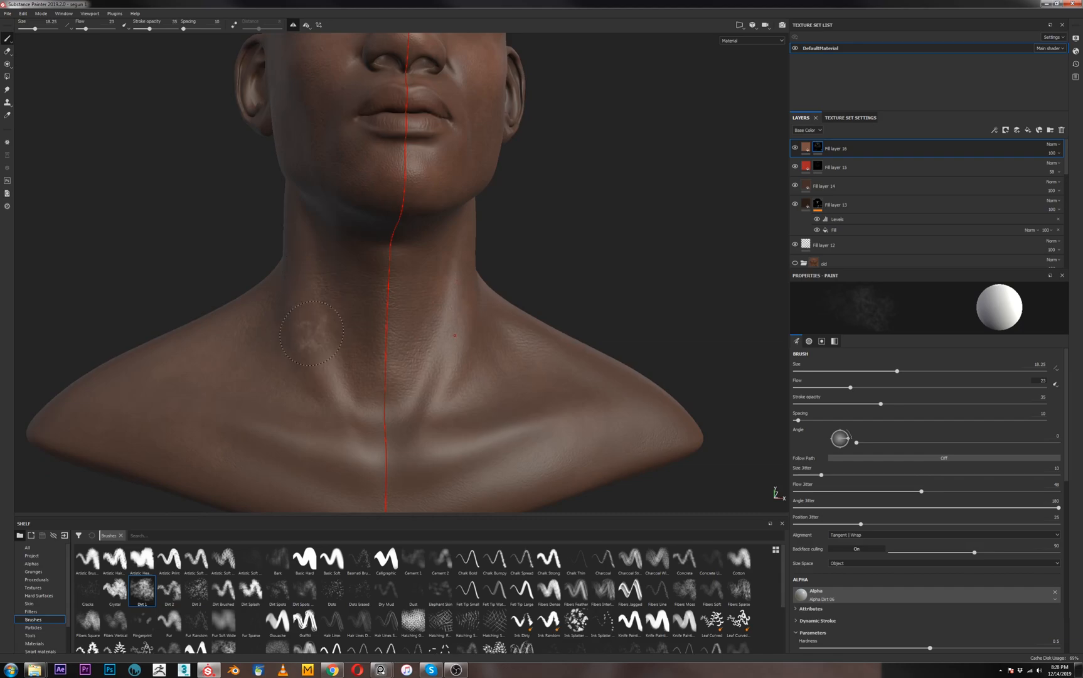
key(bracketleft)
key(bracketleft)
drag(314, 252, 308, 264)
click(402, 310)
Paint the lighter brown under the jaw with a brush of about 17 and over the base of the neck at size 20
alt+drag(377, 259, 386, 207)
key(bracketright)
key(bracketright)
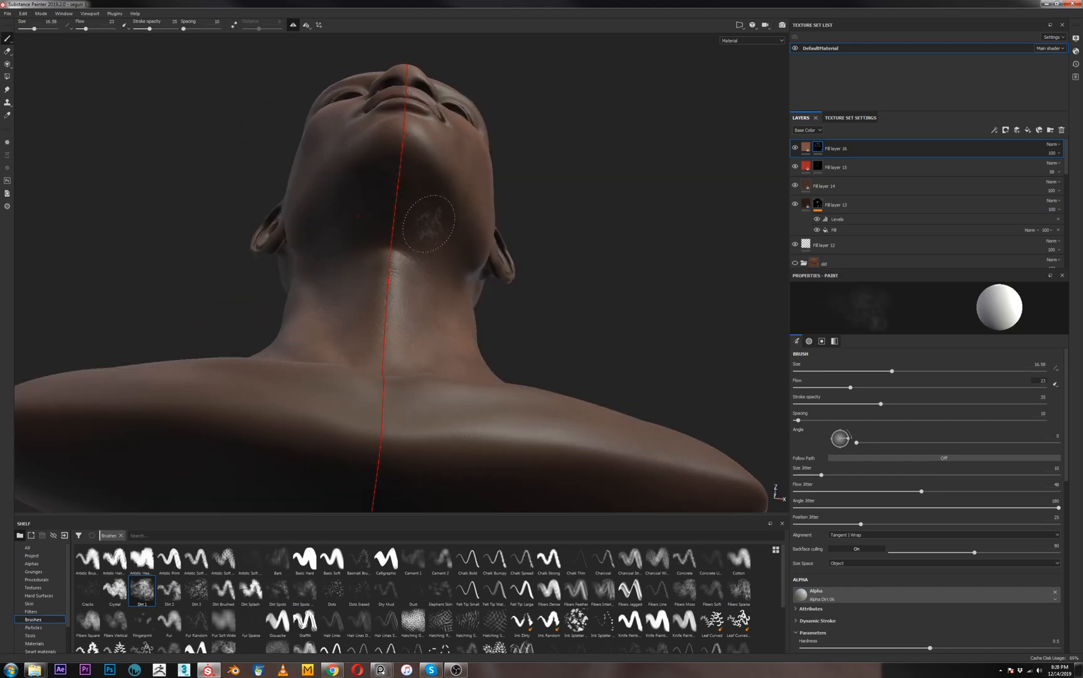
mouse_move(513, 189)
alt+mouse_down()
mouse_move(508, 309)
mouse_move(388, 271)
mouse_move(414, 325)
alt+mouse_up()
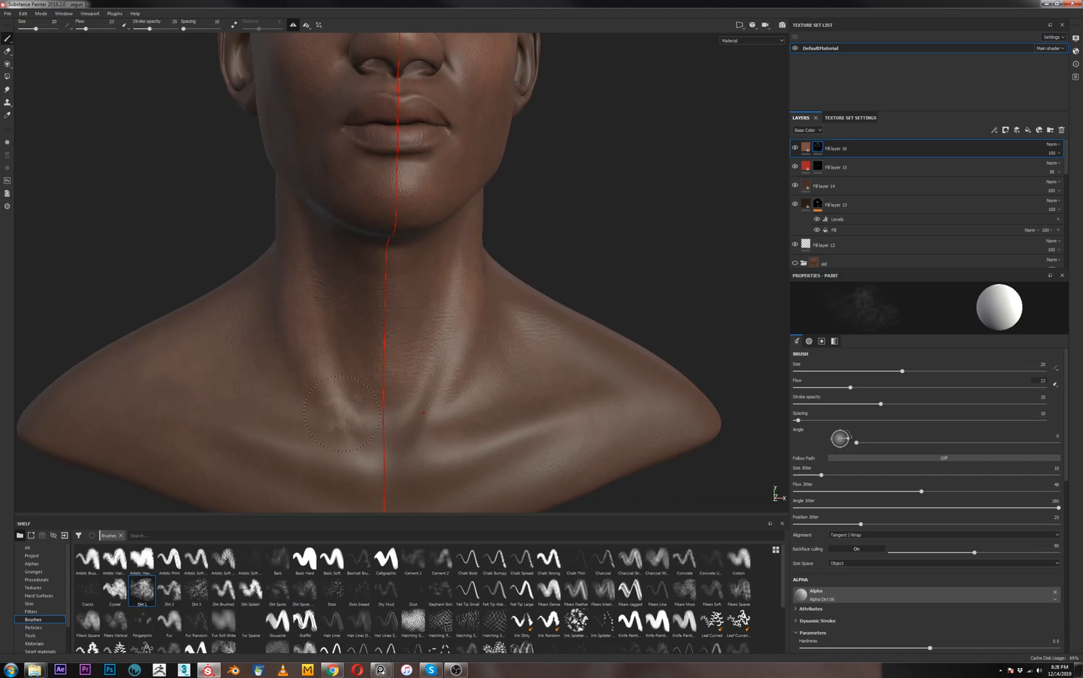
scroll(452, 379, down, 2)
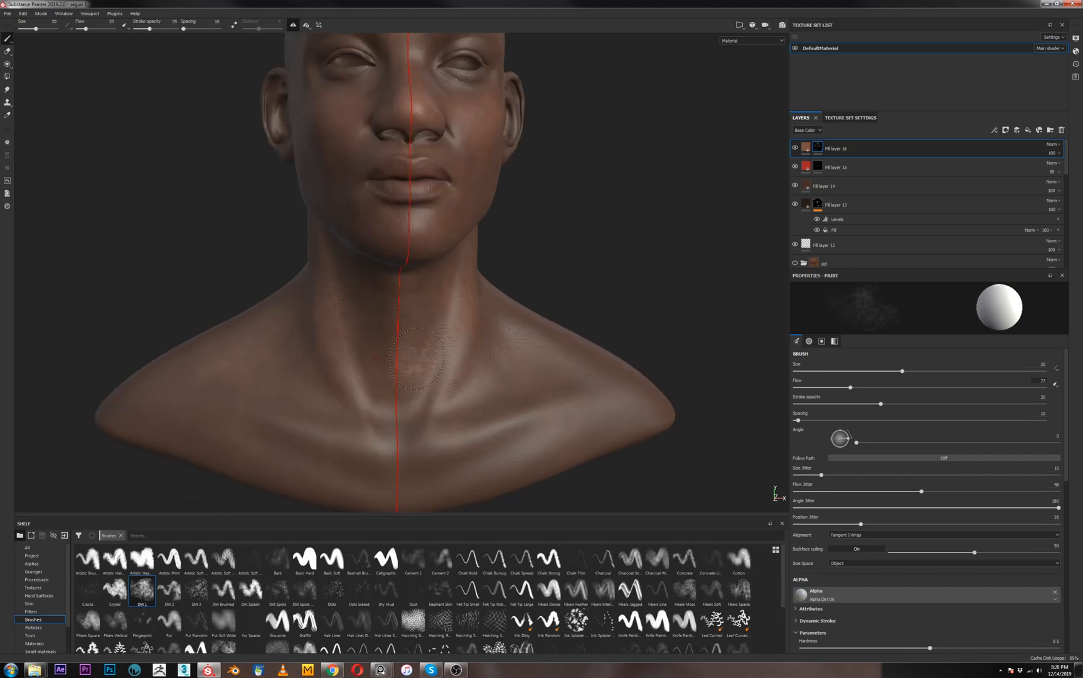
Reduce the brush size to about 12 and touch up the lighter brown on the forehead, brow and beside the mouth
mouse_move(515, 225)
alt+mouse_down()
mouse_move(526, 256)
mouse_move(479, 171)
alt+mouse_up()
alt+right_drag(479, 207, 497, 295)
alt+drag(498, 296, 511, 290)
alt+middle_drag(382, 164, 408, 352)
ctrl+right_drag(400, 186, 374, 186)
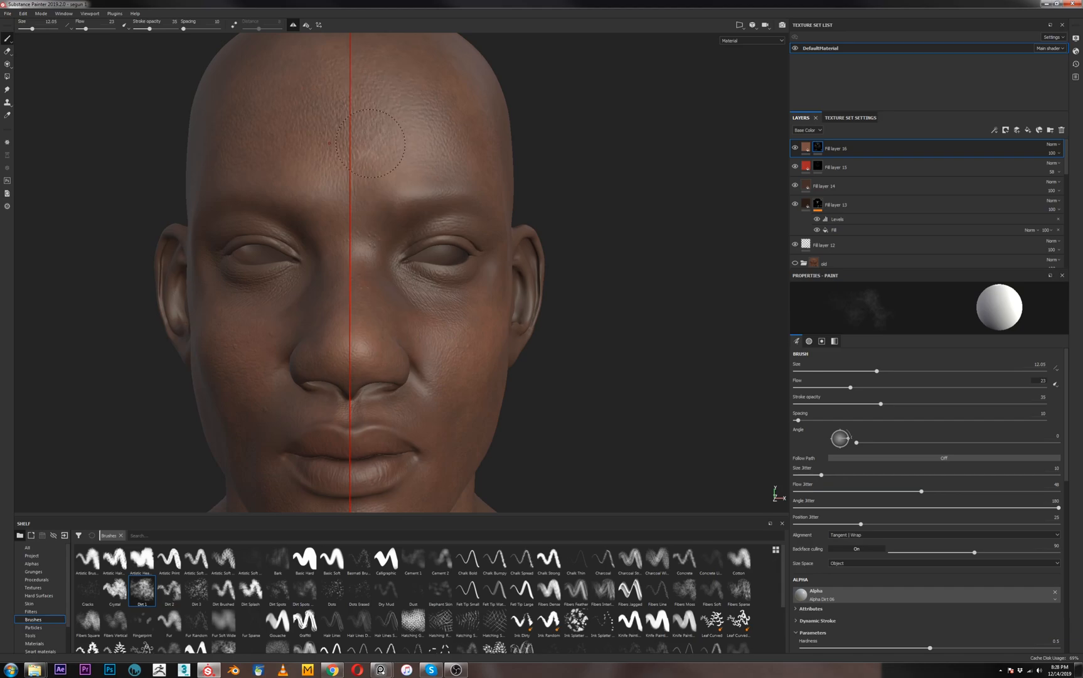
scroll(342, 265, down, 2)
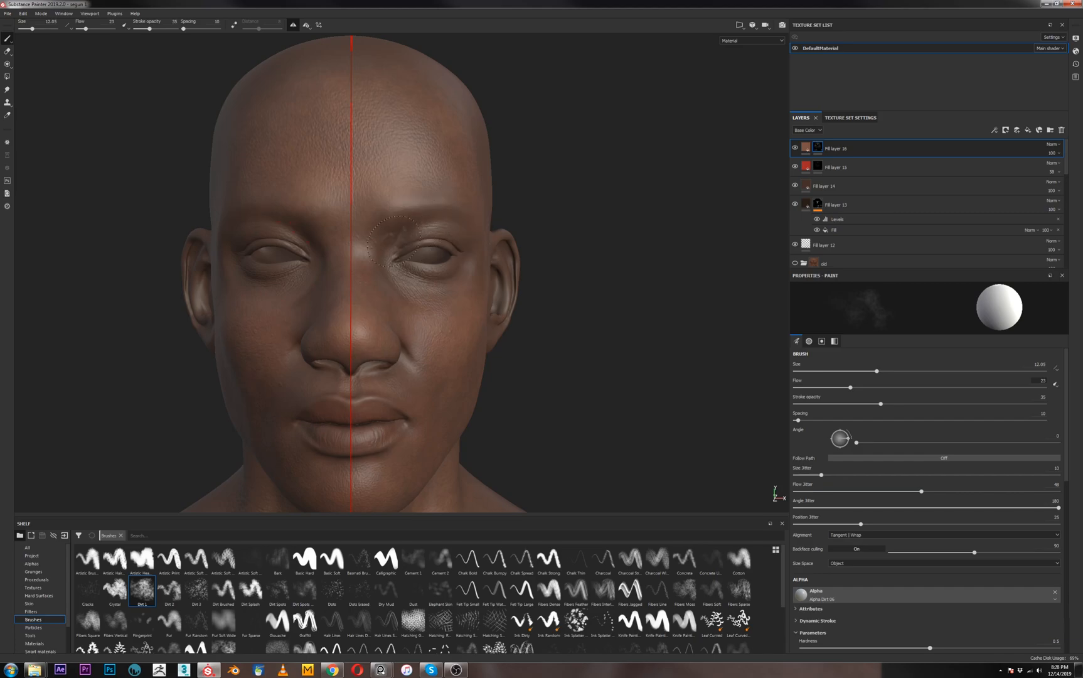
alt+drag(441, 405, 276, 400)
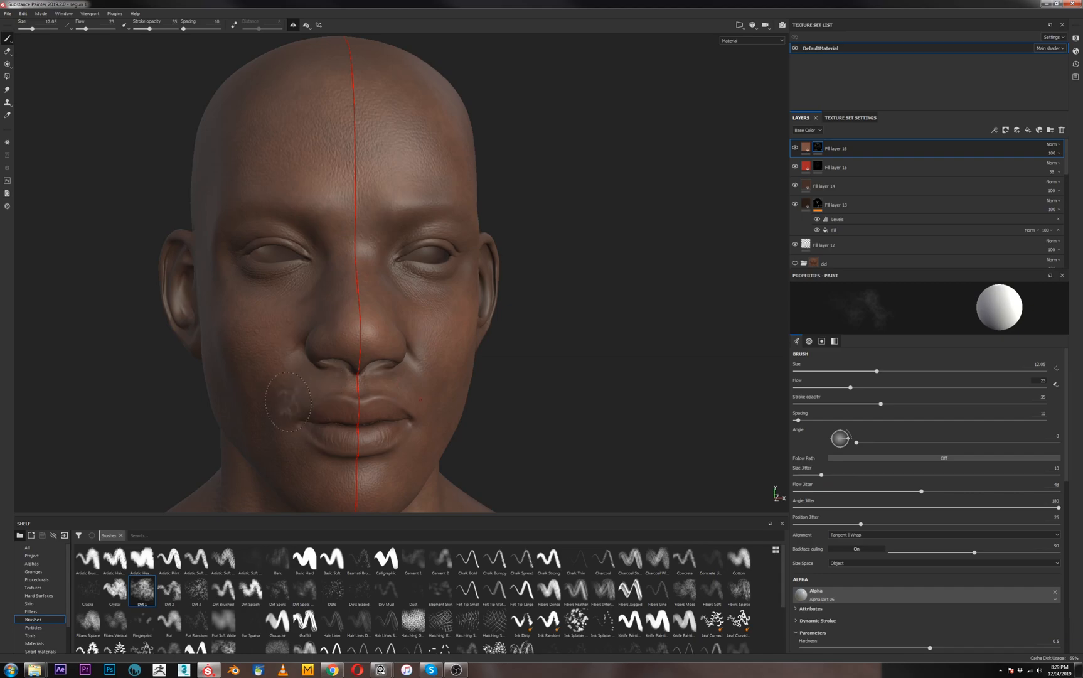
mouse_move(377, 488)
alt+mouse_down()
mouse_move(356, 300)
mouse_move(363, 395)
alt+mouse_up()
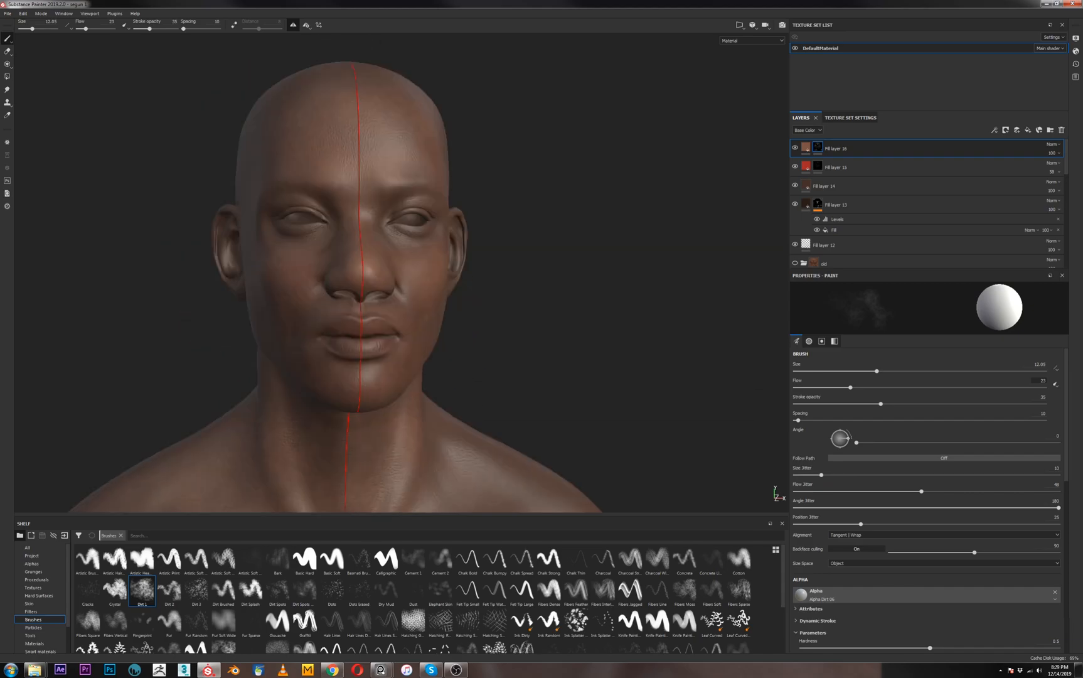
alt+drag(416, 371, 392, 381)
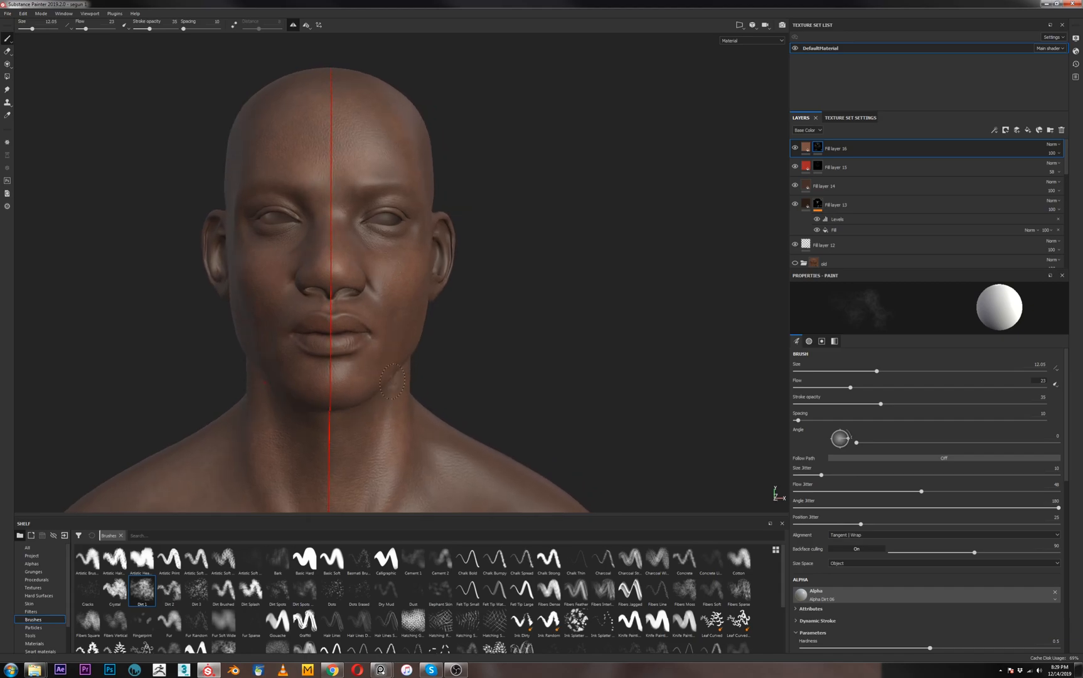
Duplicate the lighter brown Fill layer 16 together with its mask
alt+right_drag(392, 381, 336, 339)
alt+middle_drag(336, 339, 449, 333)
mouse_move(448, 333)
alt+mouse_down()
mouse_move(423, 361)
mouse_move(446, 322)
alt+mouse_up()
alt+right_drag(444, 322, 507, 419)
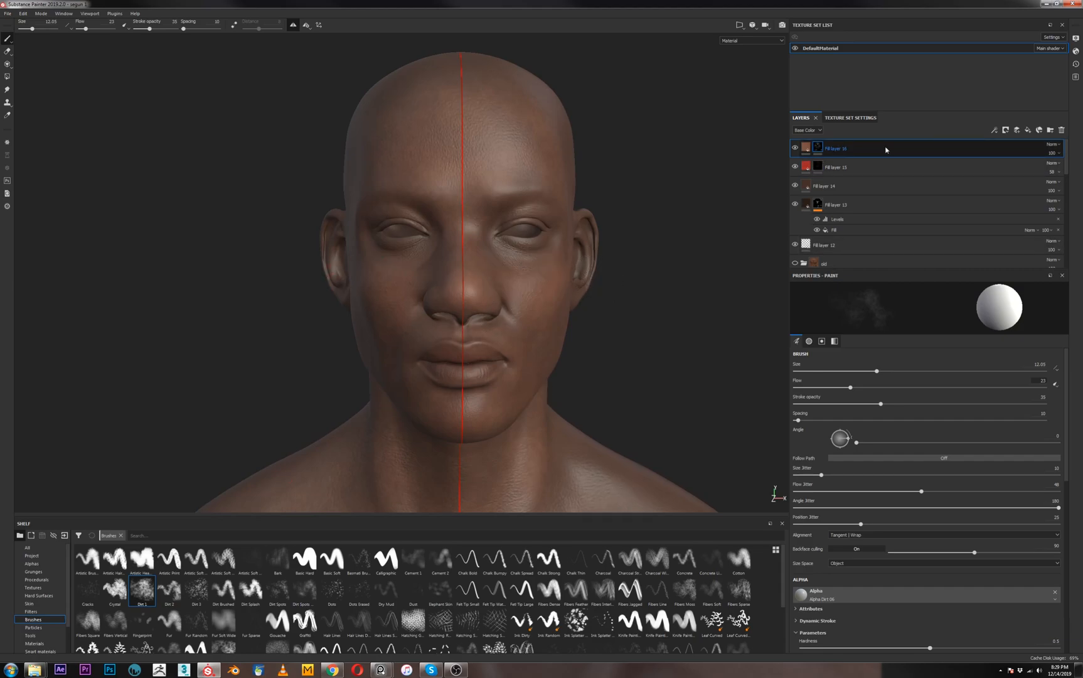
key(ctrl+d)
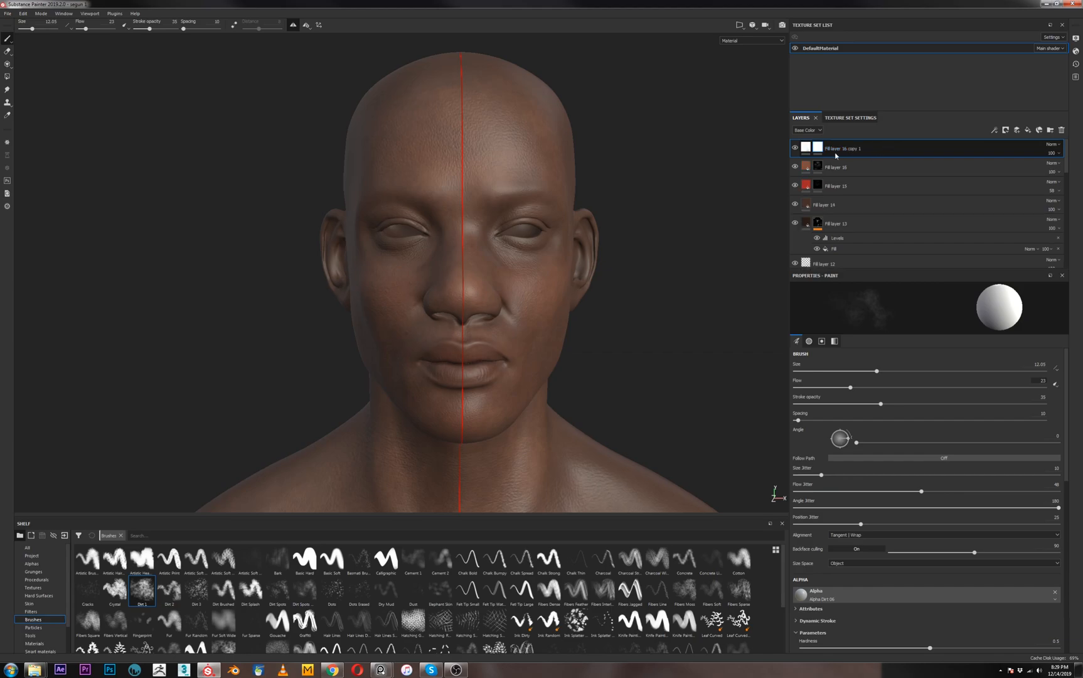
Clear the mask of Fill layer 16 copy 1 and slightly darken its brown base color
click(818, 148)
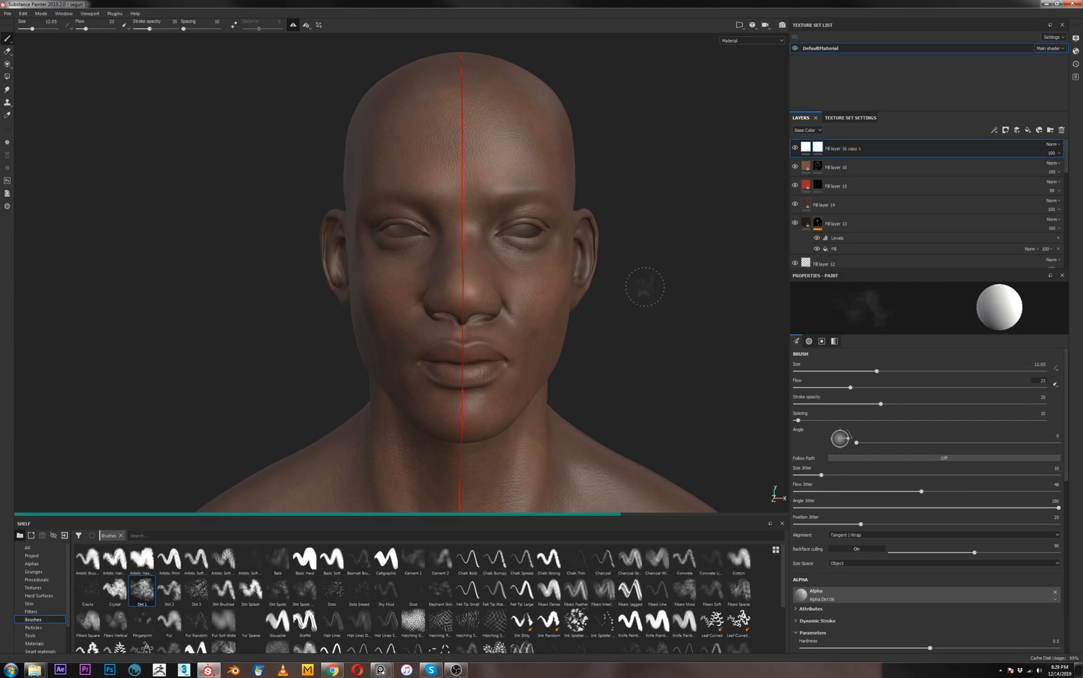
right_click(818, 148)
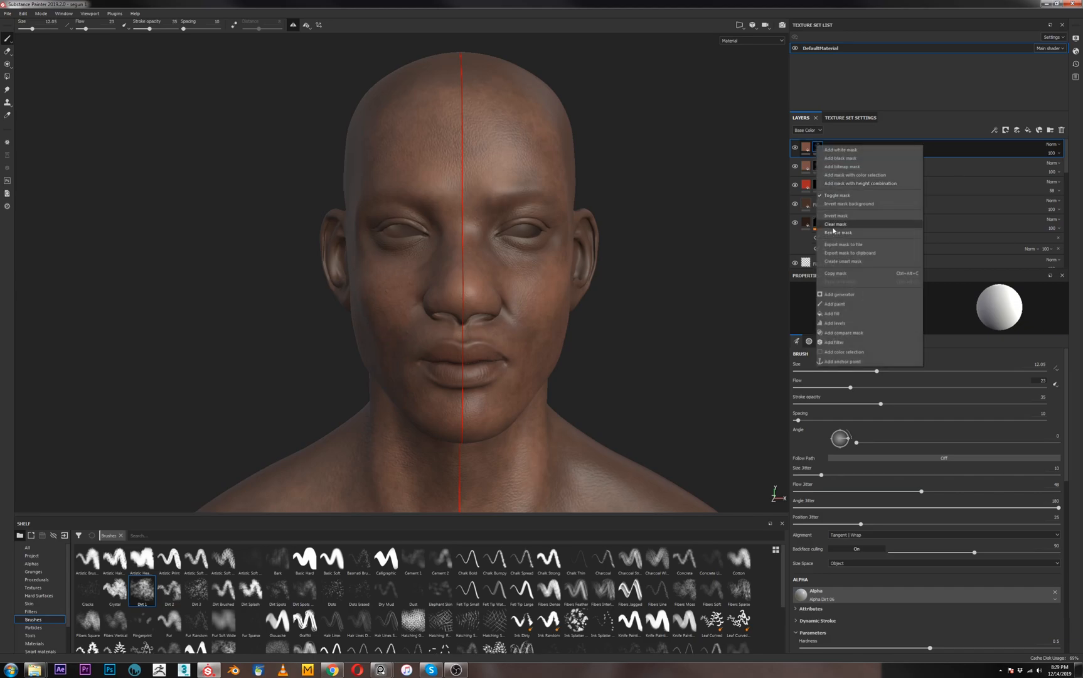
click(831, 207)
click(806, 147)
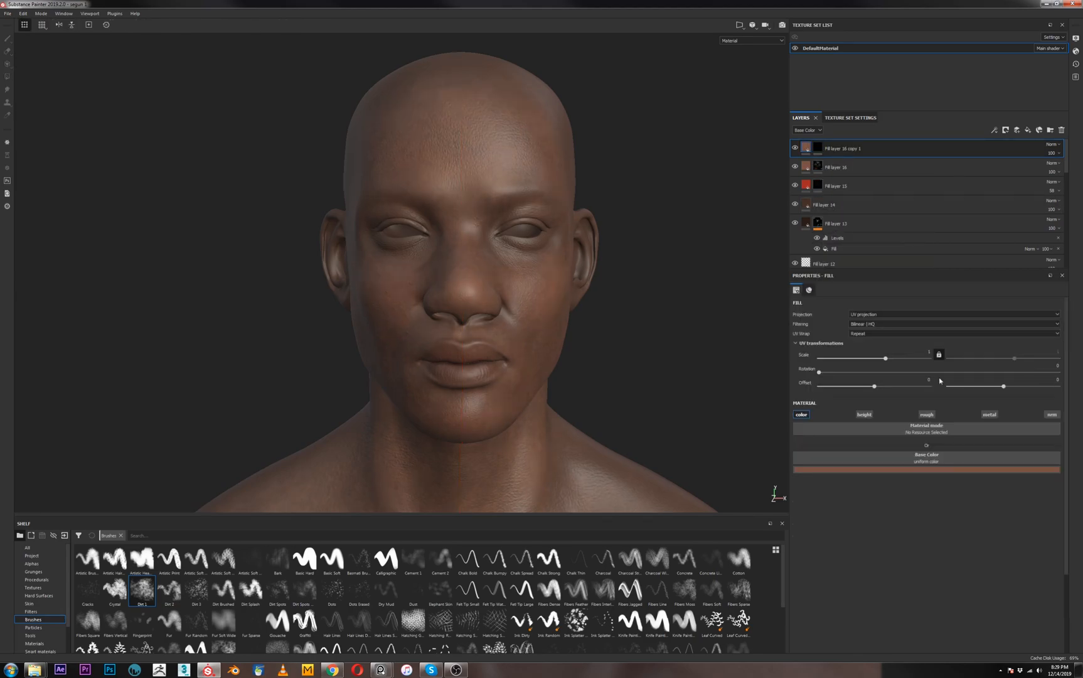
click(915, 469)
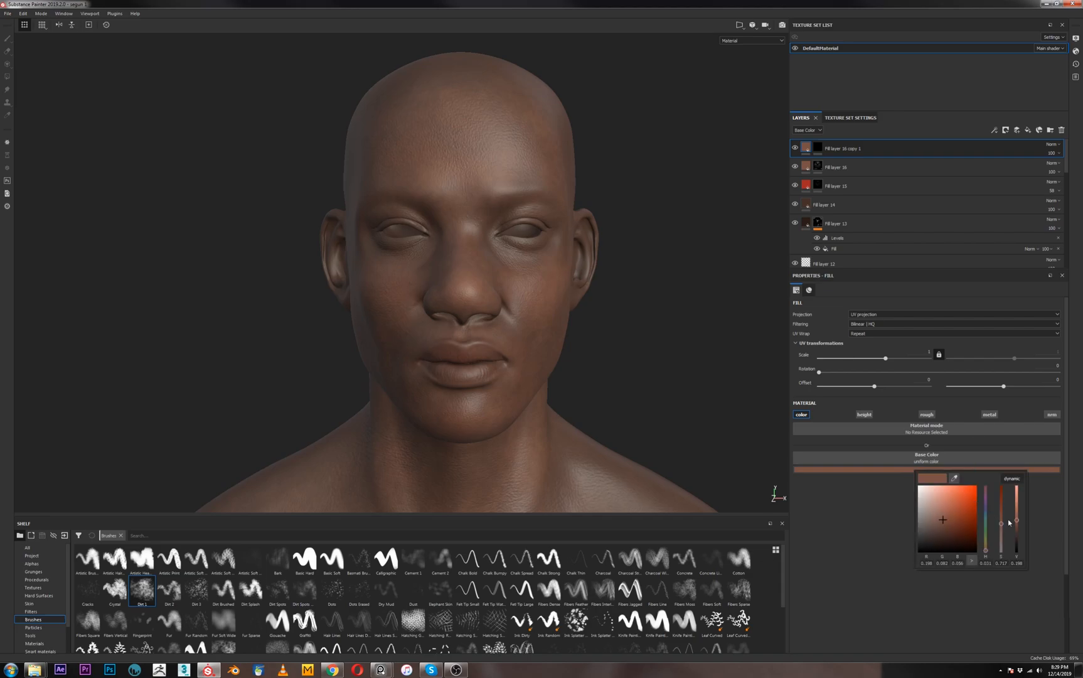
drag(1018, 522, 1017, 525)
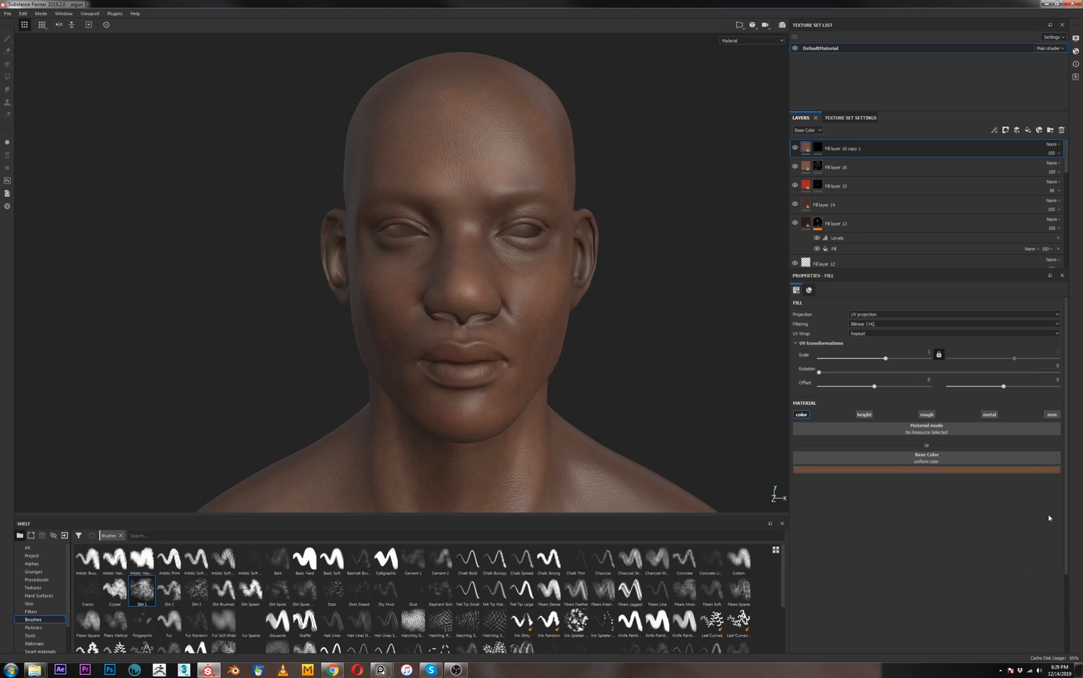
Lower the opacity of Fill layer 16, and return to the mask of Fill layer 16 copy 1
click(818, 166)
click(1053, 171)
drag(1079, 189, 1078, 188)
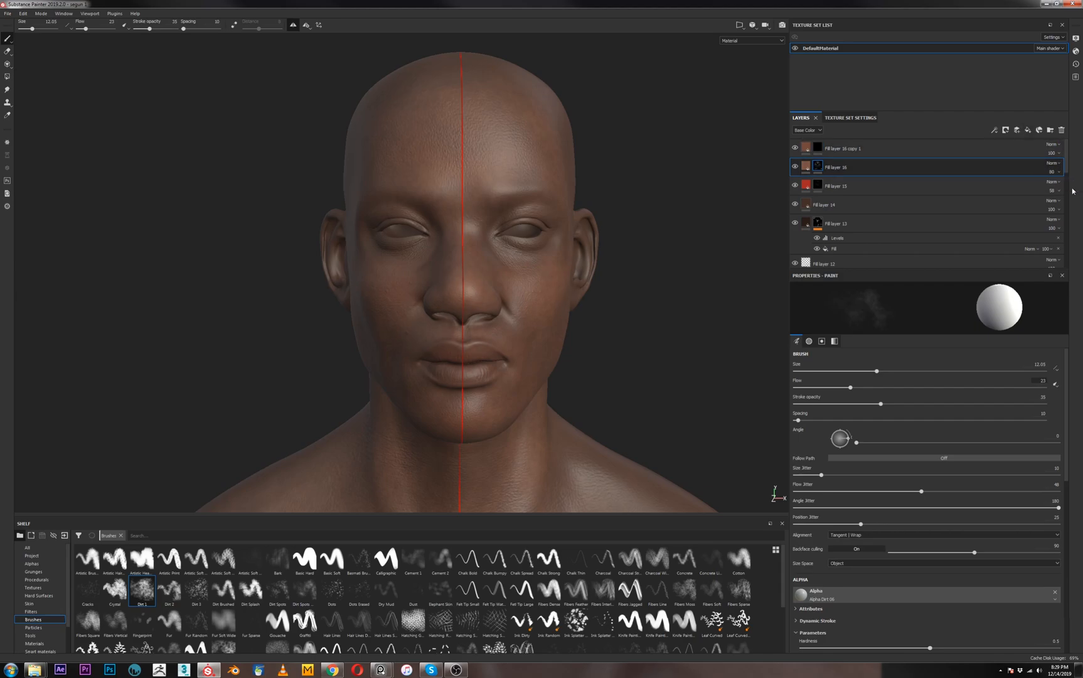
click(927, 155)
click(818, 147)
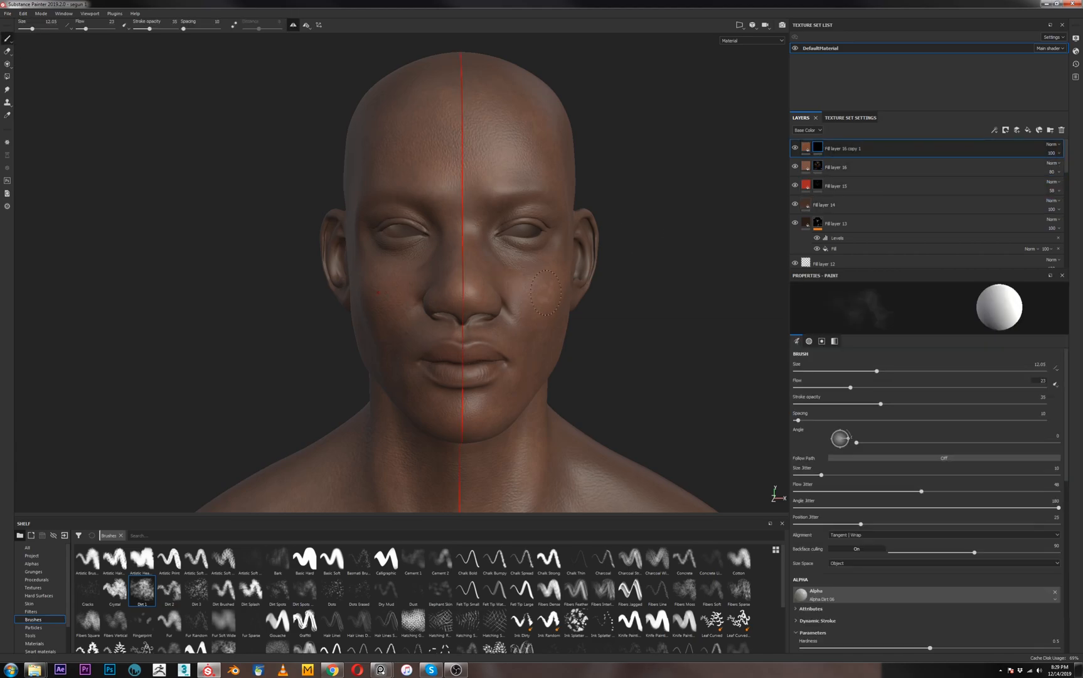
Enlarge the brush to about 22 and compare the face with Fill layer 16 hidden and shown
key(bracketright)
key(bracketright)
key(bracketright)
key(bracketright)
click(796, 167)
click(796, 167)
scroll(627, 414, up, 3)
Brighten the base color of Fill layer 16 copy 1 to a lighter orange-brown
click(879, 148)
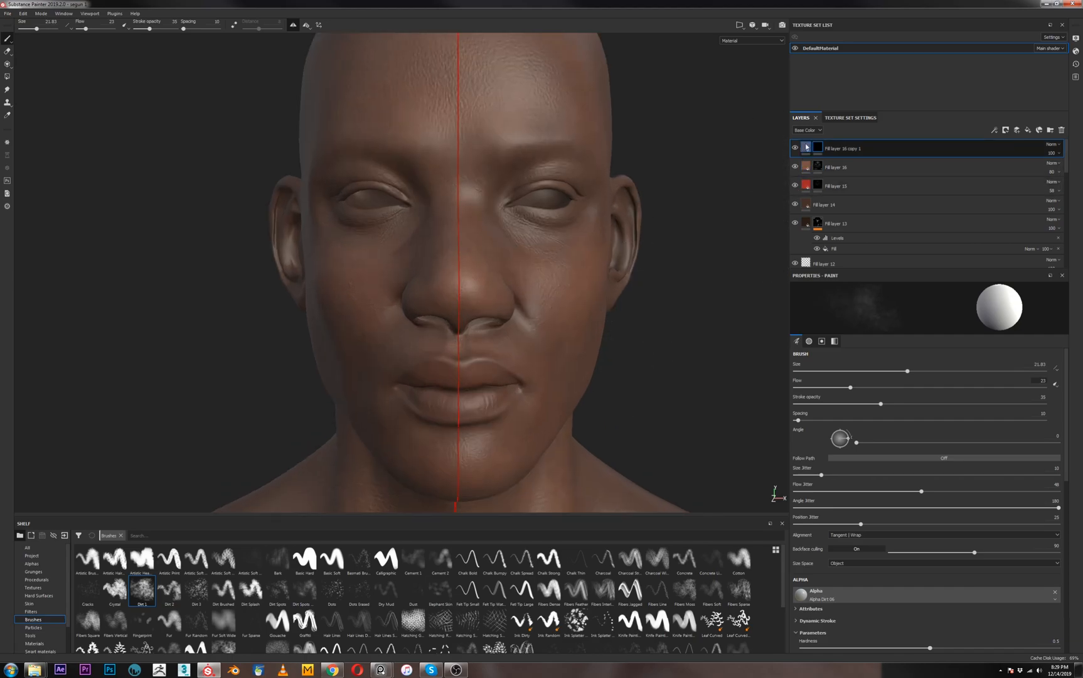
click(941, 470)
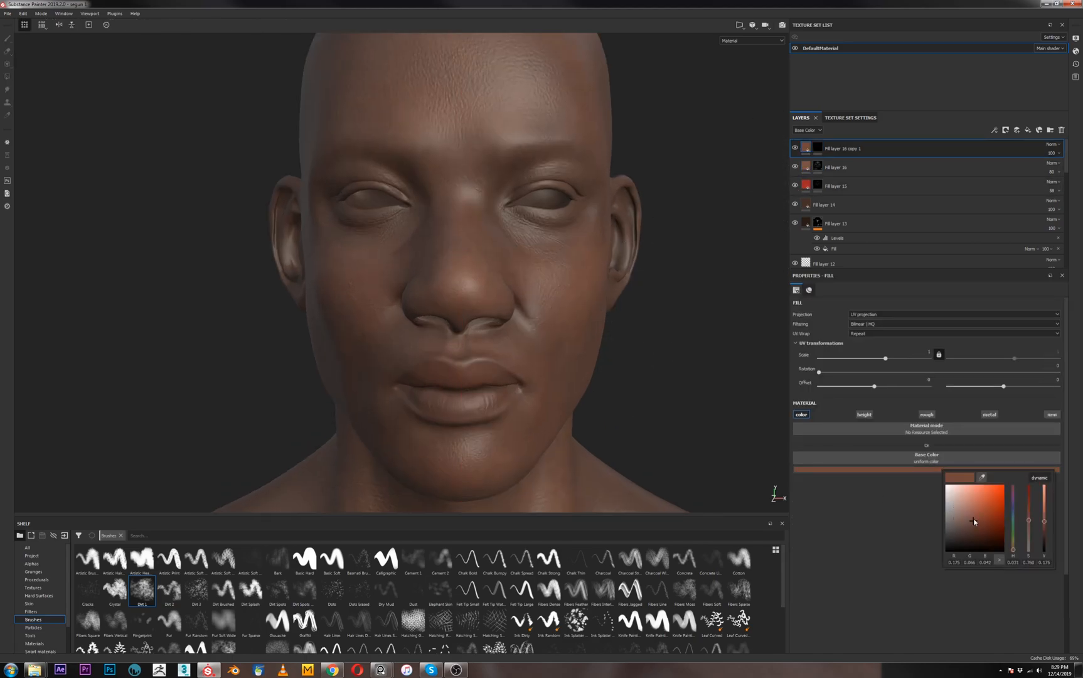
drag(1045, 522, 1045, 517)
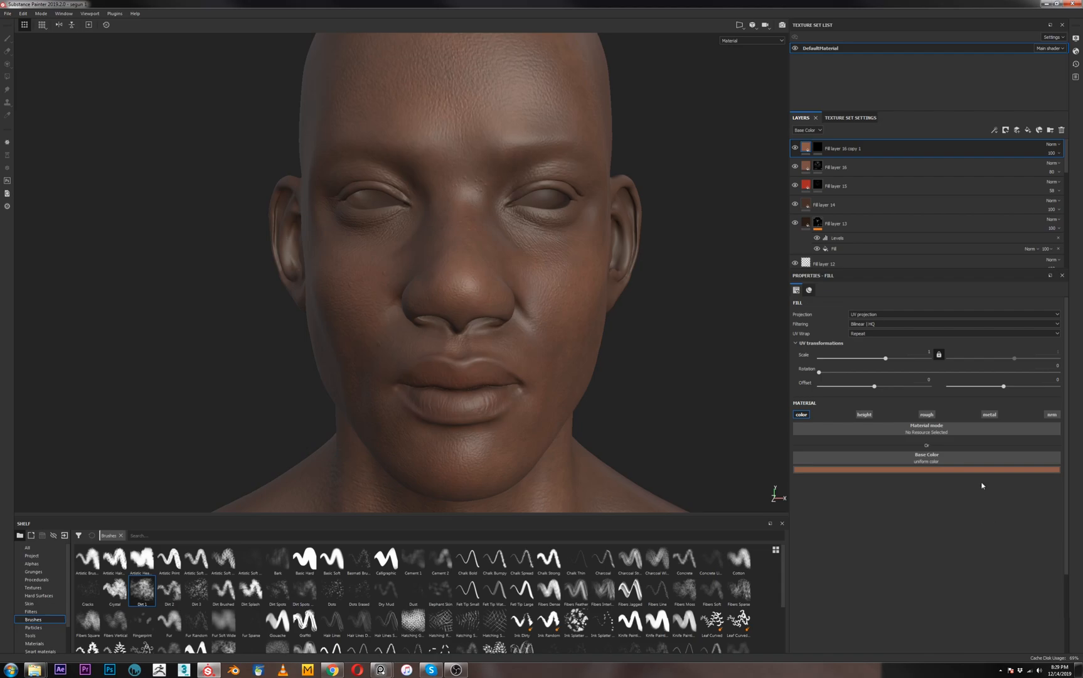
click(971, 470)
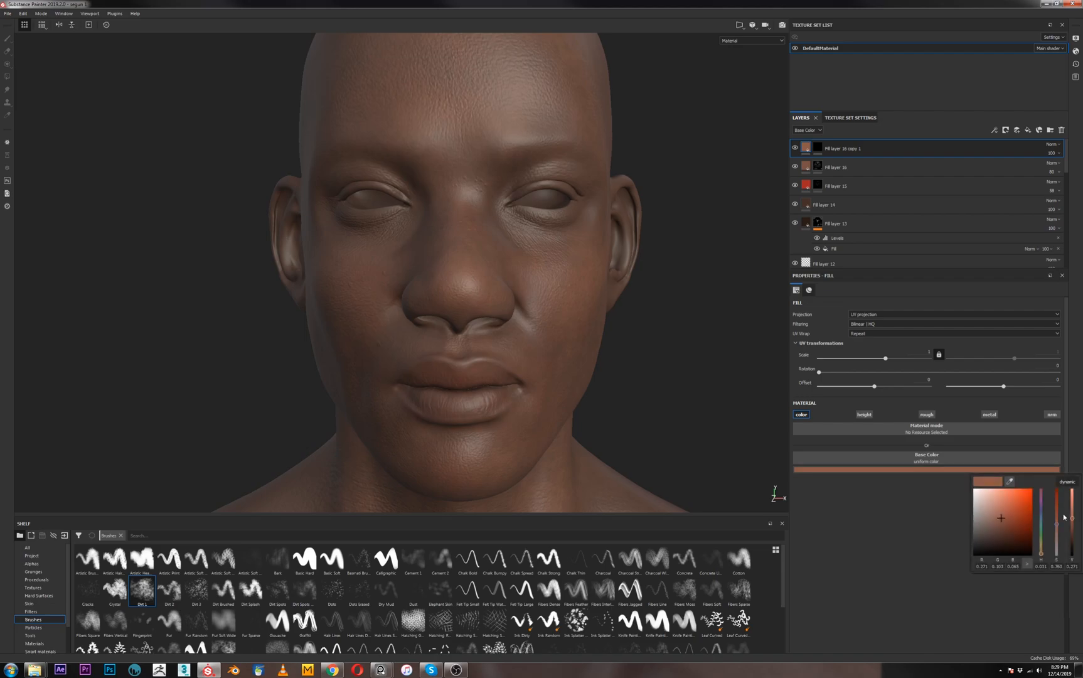
drag(1073, 518, 1074, 517)
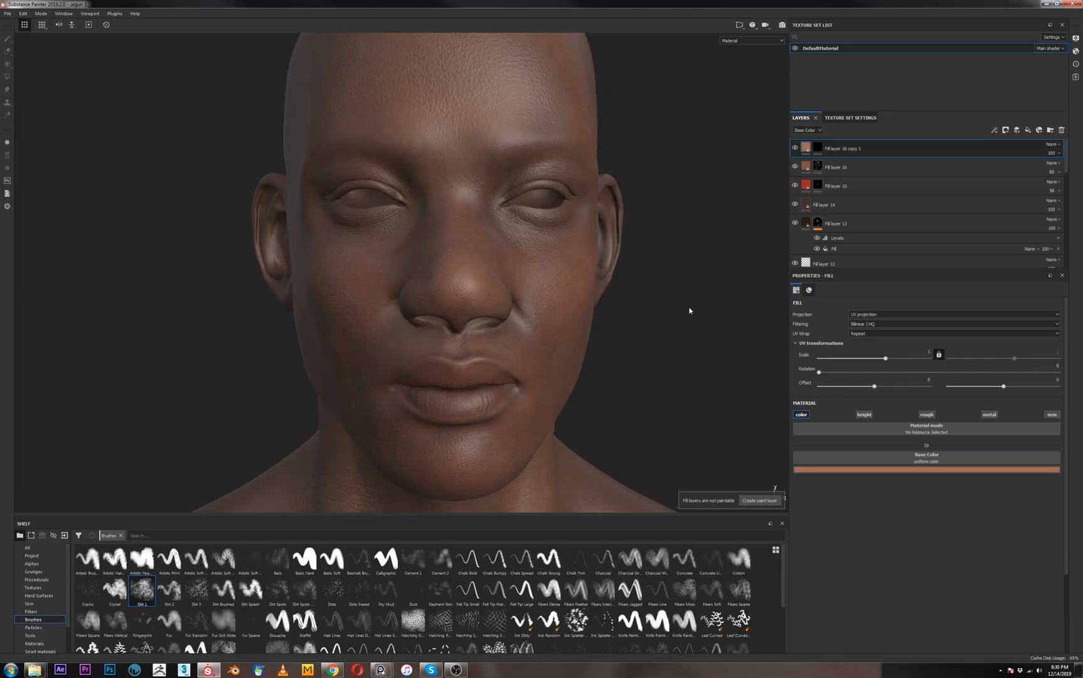
Select the mask of Fill layer 16 copy 1 and reduce the brush to about 15 for painting the nose
click(816, 151)
mouse_move(696, 302)
alt+mouse_down()
mouse_move(673, 293)
mouse_move(668, 316)
alt+mouse_up()
alt+drag(481, 283, 476, 280)
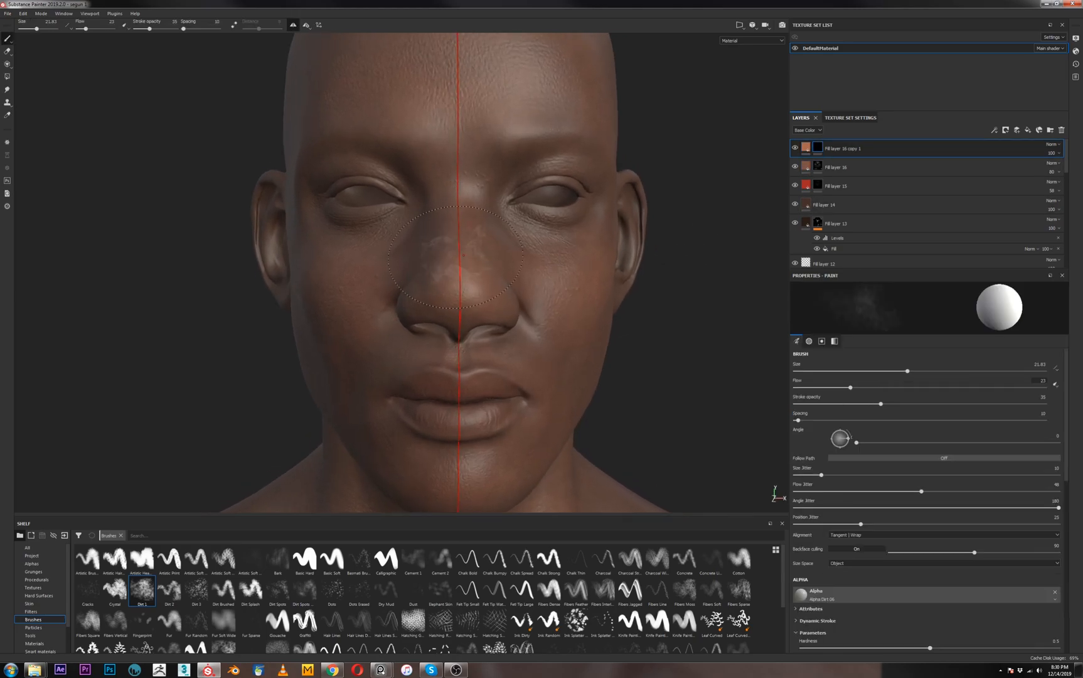
key(bracketleft)
key(bracketleft)
key(bracketleft)
key(bracketleft)
key(bracketleft)
key(bracketleft)
key(bracketleft)
key(bracketleft)
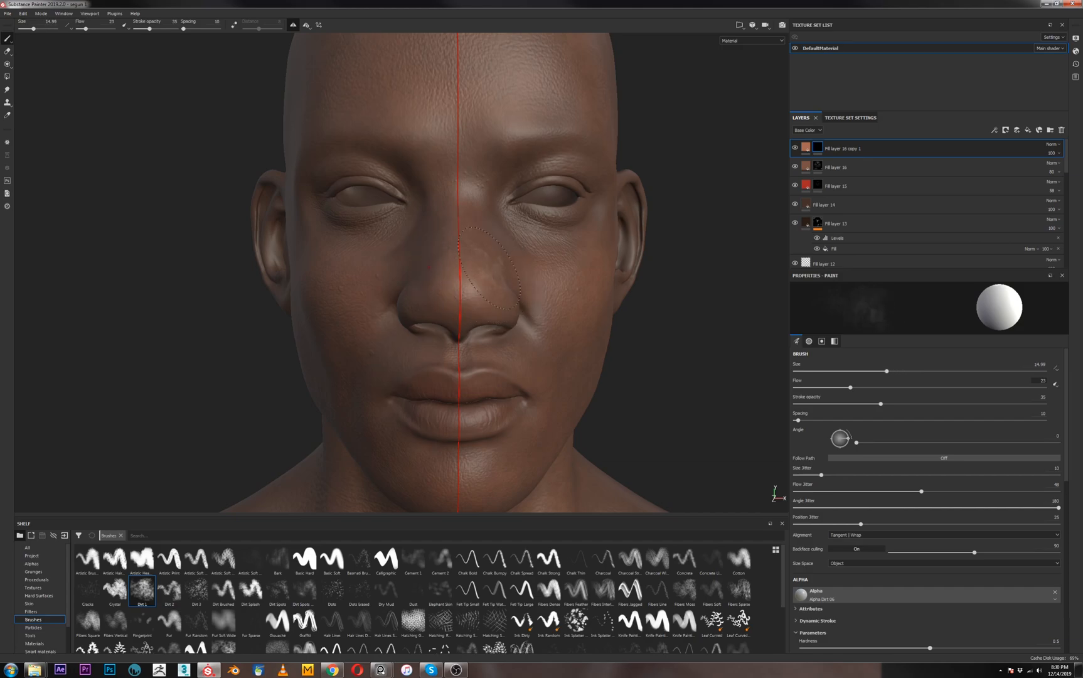
Adjust the brush down to about 9 and paint the orange-brown highlights on the nose and cheeks
key(bracketright)
key(bracketright)
key(bracketright)
key(bracketleft)
key(bracketleft)
key(bracketleft)
key(bracketleft)
key(bracketleft)
key(bracketleft)
key(bracketleft)
key(bracketleft)
key(bracketright)
key(bracketright)
key(bracketright)
key(bracketright)
key(bracketright)
key(bracketright)
click(346, 269)
alt+right_drag(614, 363, 584, 351)
alt+drag(635, 342, 576, 324)
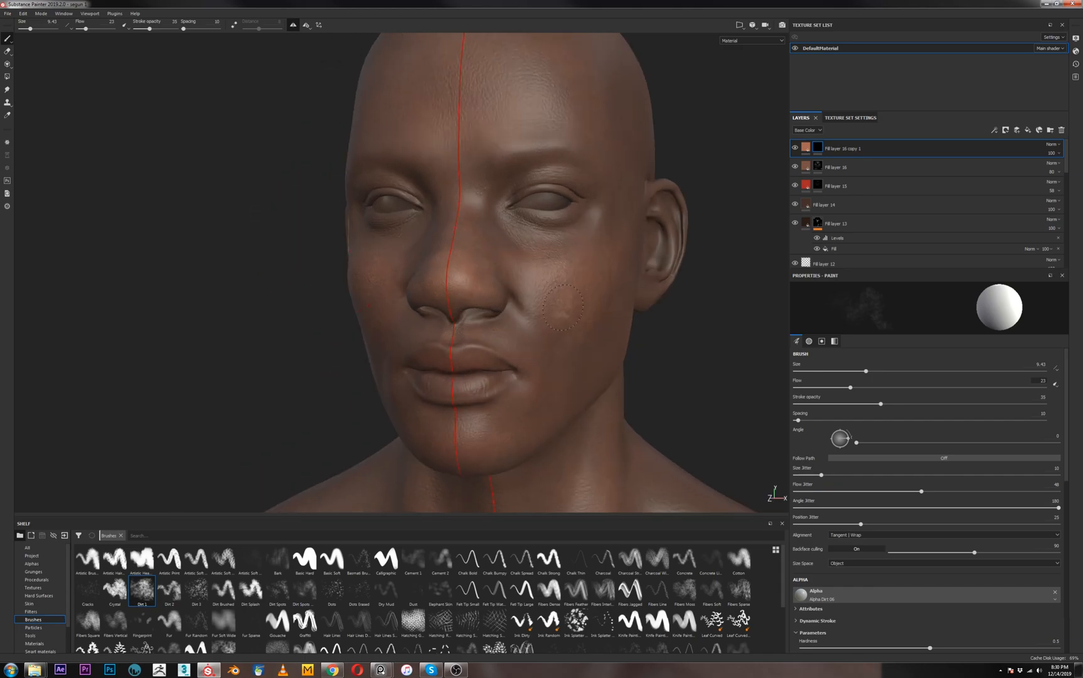
Lower the brush flow to 18 and stroke opacity to 30, and refine the facial highlights at size about 4
alt+drag(554, 291, 449, 351)
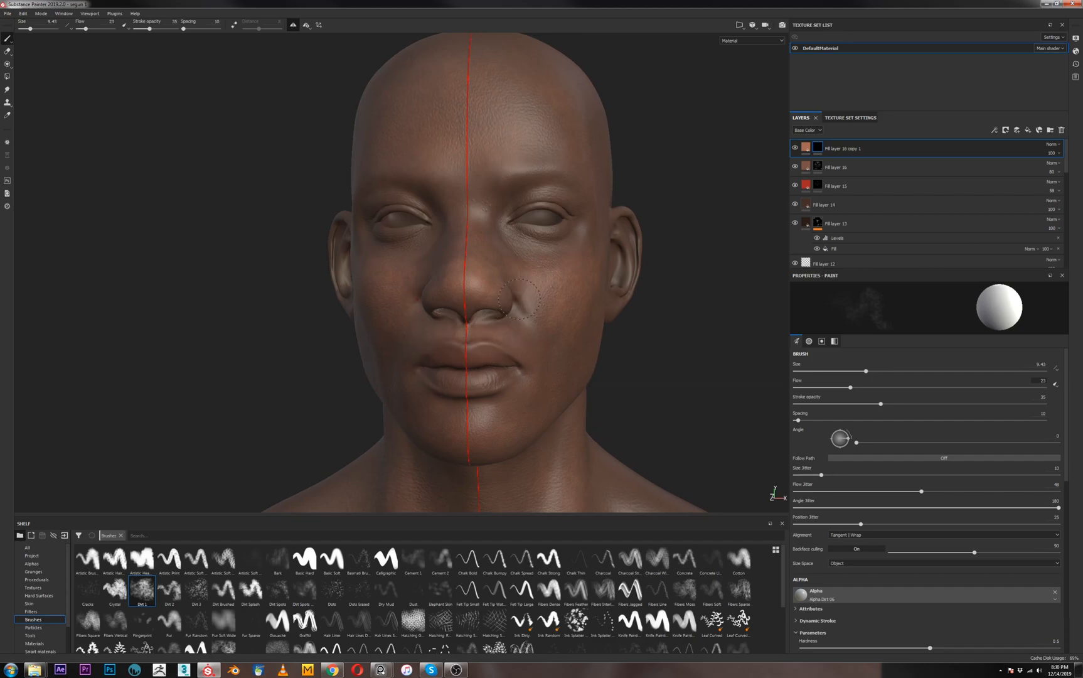
mouse_move(850, 387)
mouse_down()
mouse_move(841, 389)
mouse_move(868, 403)
mouse_move(838, 387)
mouse_up()
alt+drag(457, 205, 470, 230)
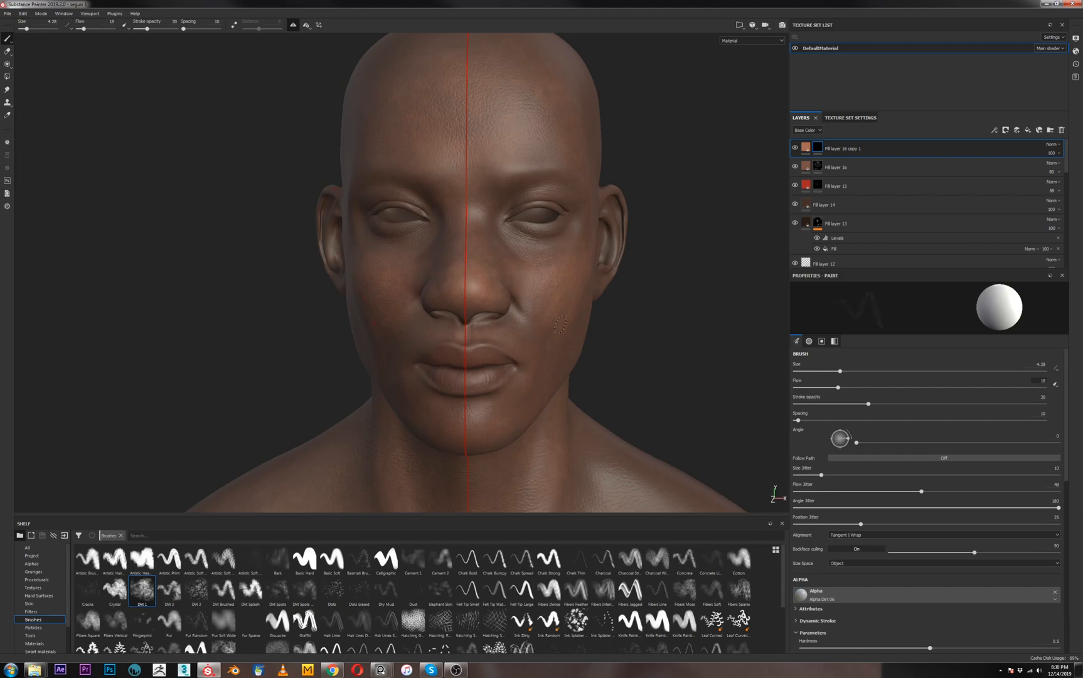
Enlarge the brush to about 7 and paint subtle highlights on the chin and along the jaw
alt+drag(599, 356, 448, 405)
key(bracketright)
key(bracketright)
key(bracketright)
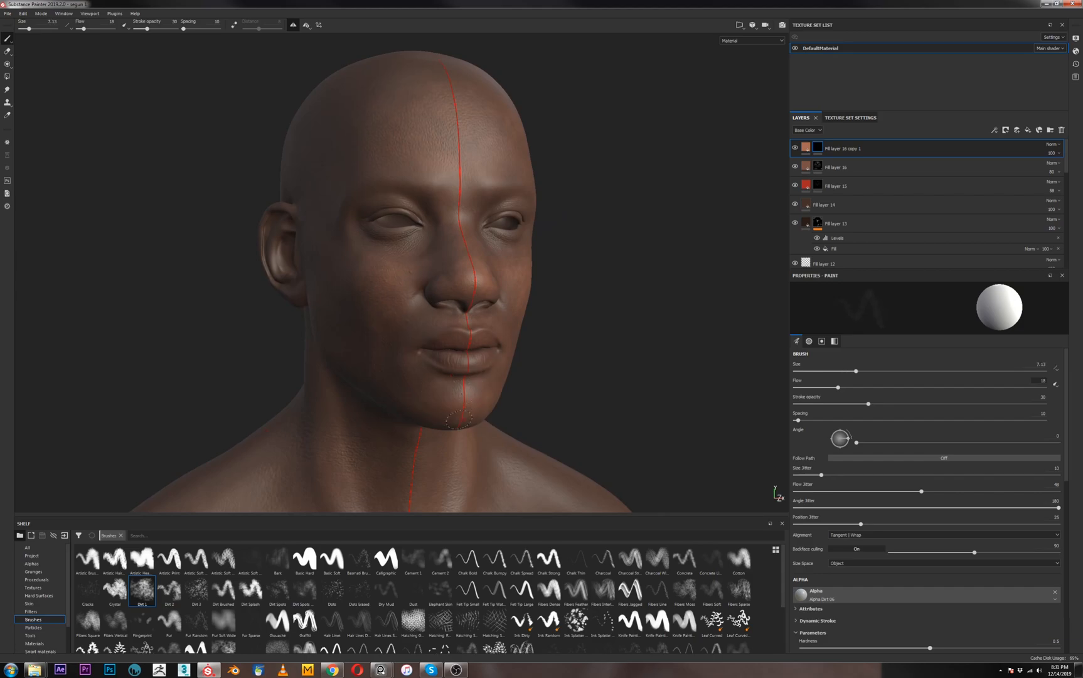
mouse_move(388, 373)
alt+mouse_down()
mouse_move(394, 327)
mouse_move(282, 363)
alt+mouse_up()
shift+right_drag(281, 343, 278, 341)
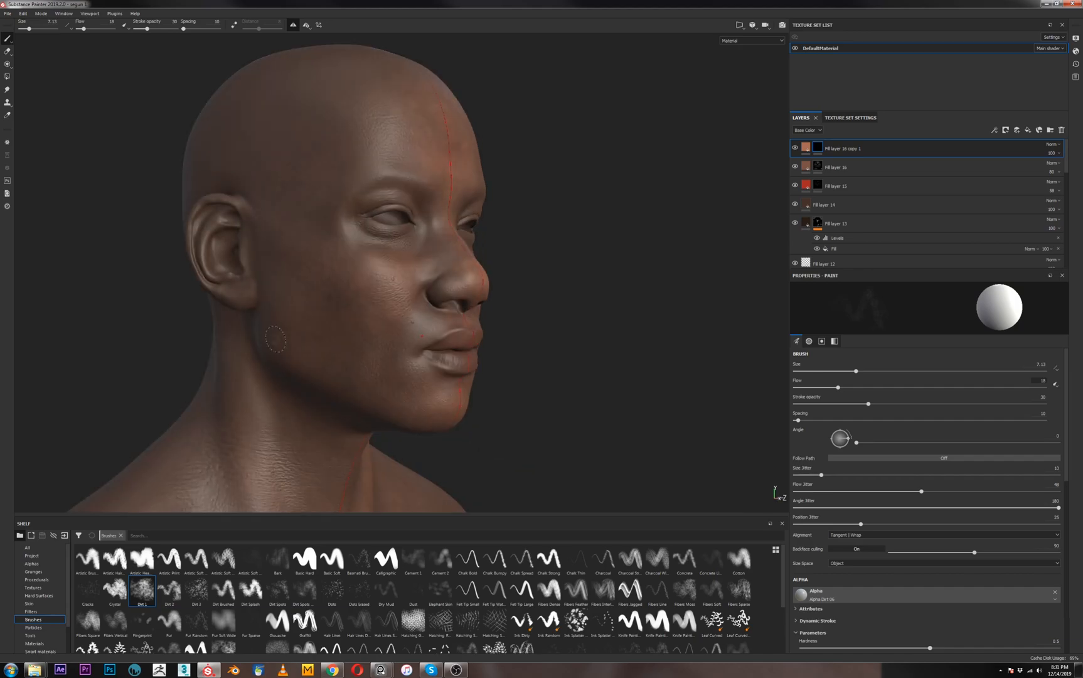
Enlarge the brush to about 9 and paint the orange-brown over the neck and upper chest
key(bracketright)
key(bracketright)
alt+drag(333, 437, 275, 304)
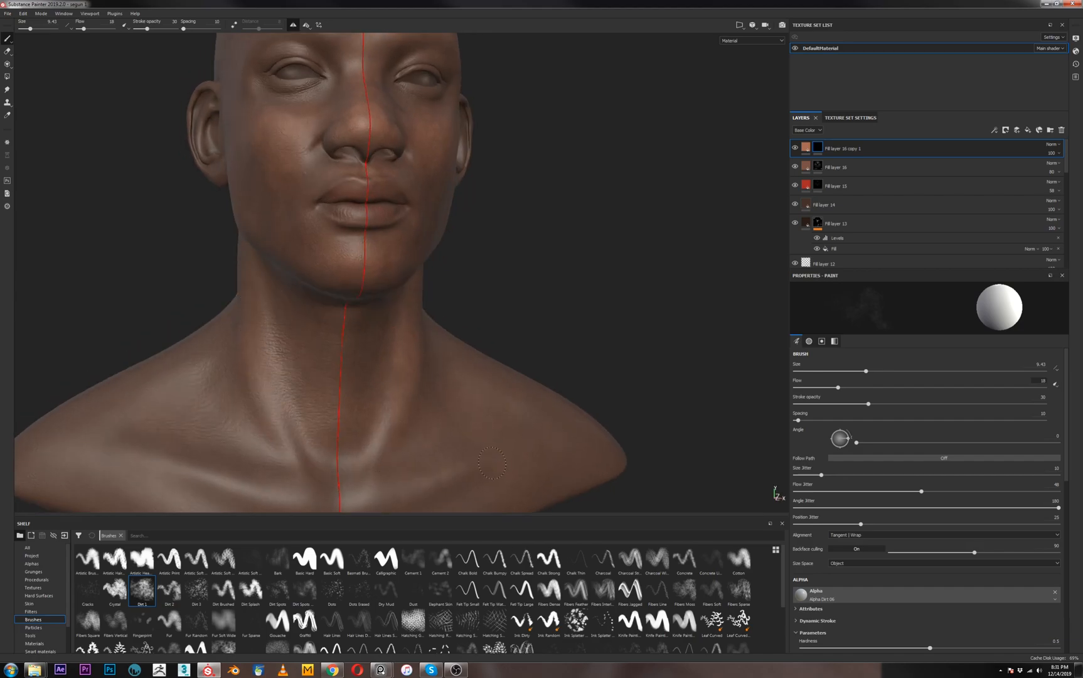
mouse_move(428, 420)
alt+mouse_down()
mouse_move(391, 241)
mouse_move(353, 223)
mouse_move(339, 254)
alt+mouse_up()
scroll(338, 254, up, 6)
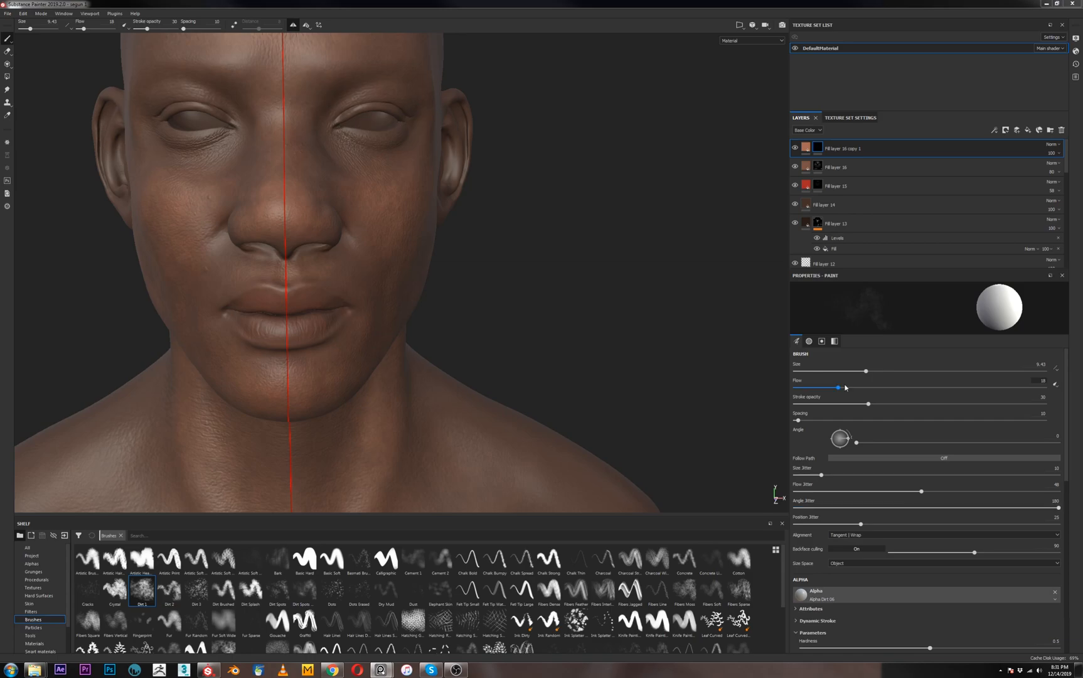
Enlarge the brush to about 15 and paint the orange-brown highlights on the forehead
double_click(853, 149)
click(872, 148)
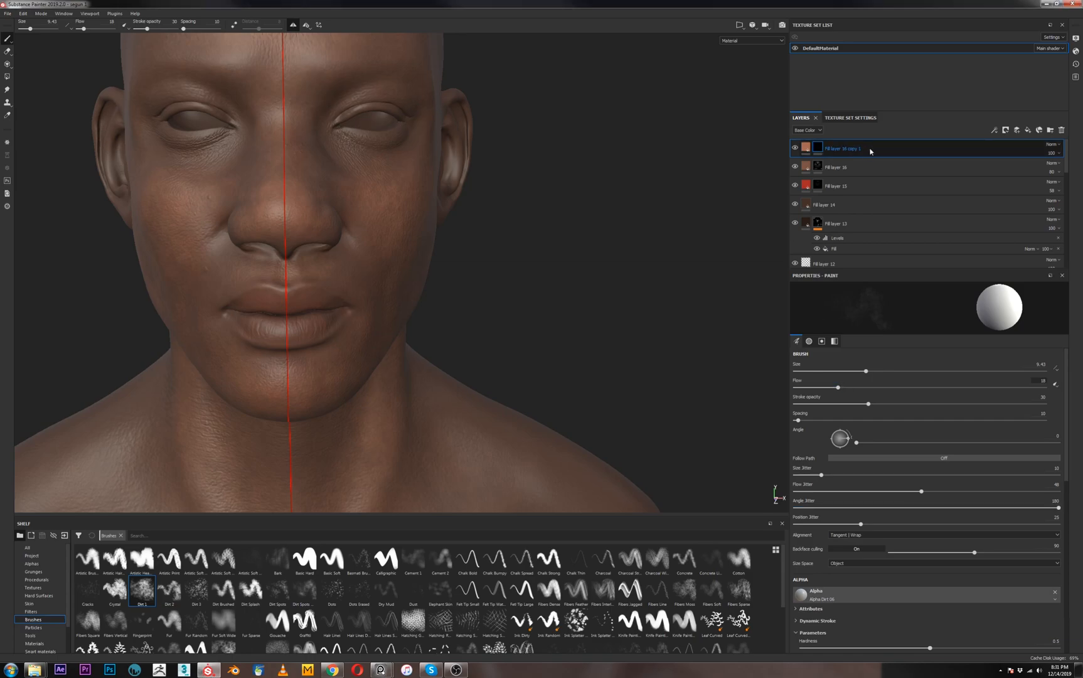
alt+drag(474, 170, 370, 208)
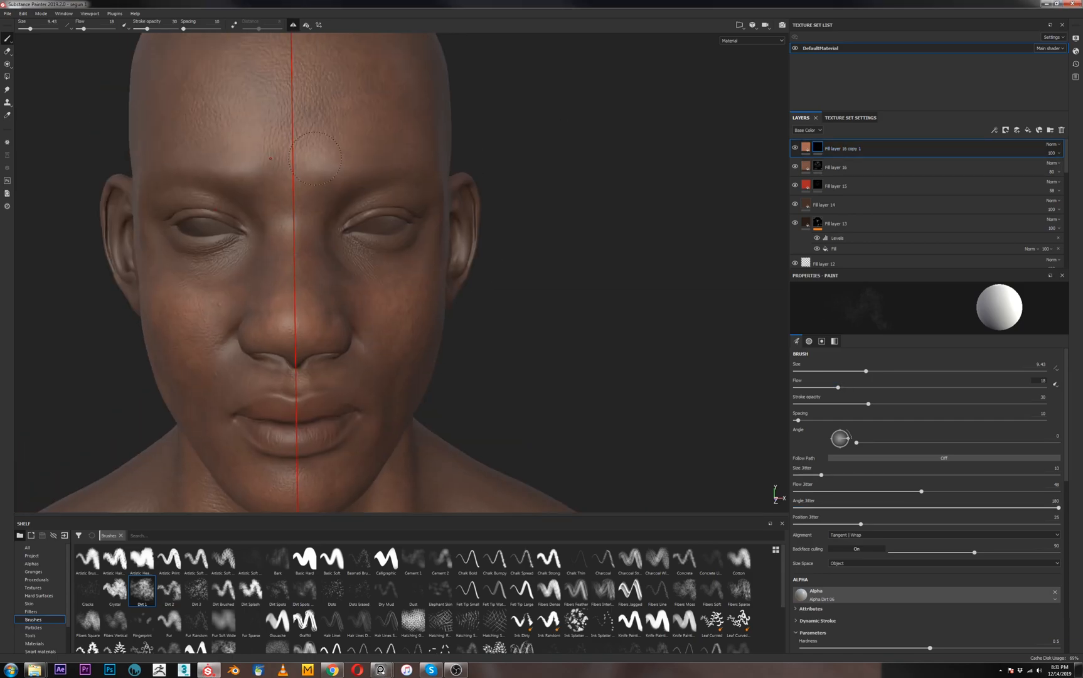
ctrl+right_drag(555, 172, 589, 171)
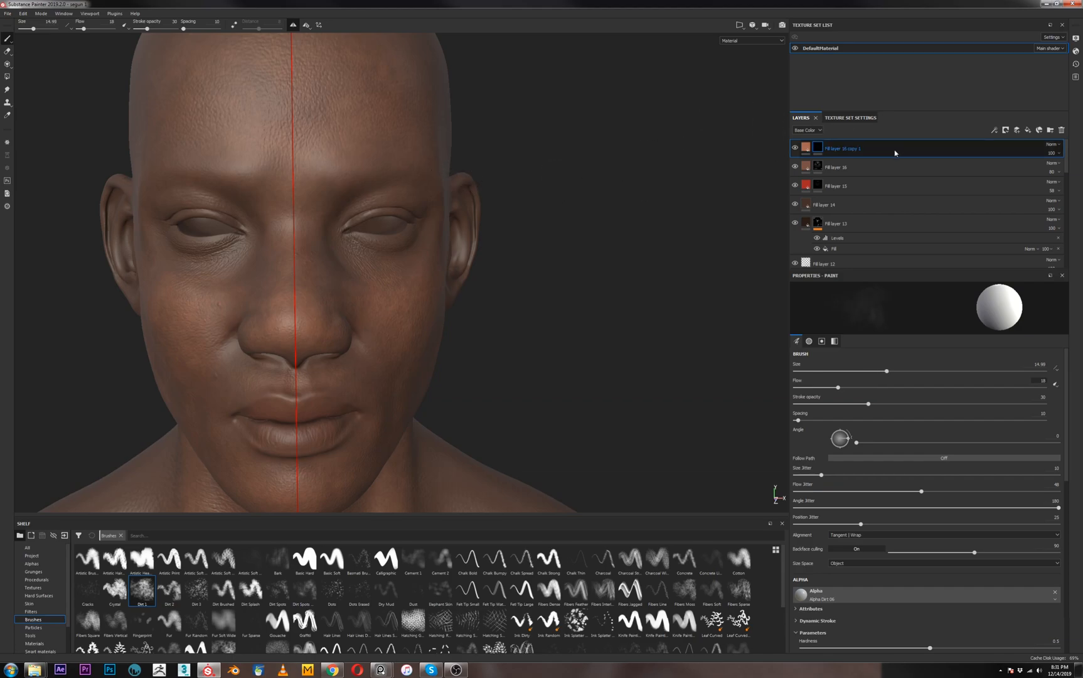
Duplicate Fill layer 16 copy 1 and clear the duplicate's mask
key(ctrl+d)
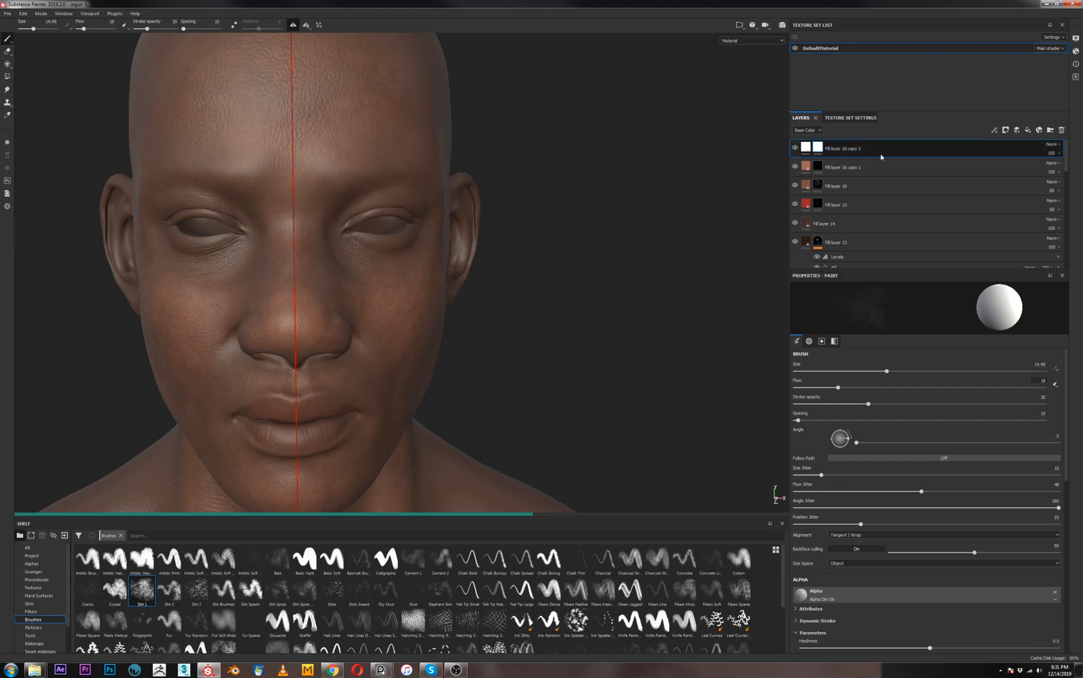
right_click(819, 151)
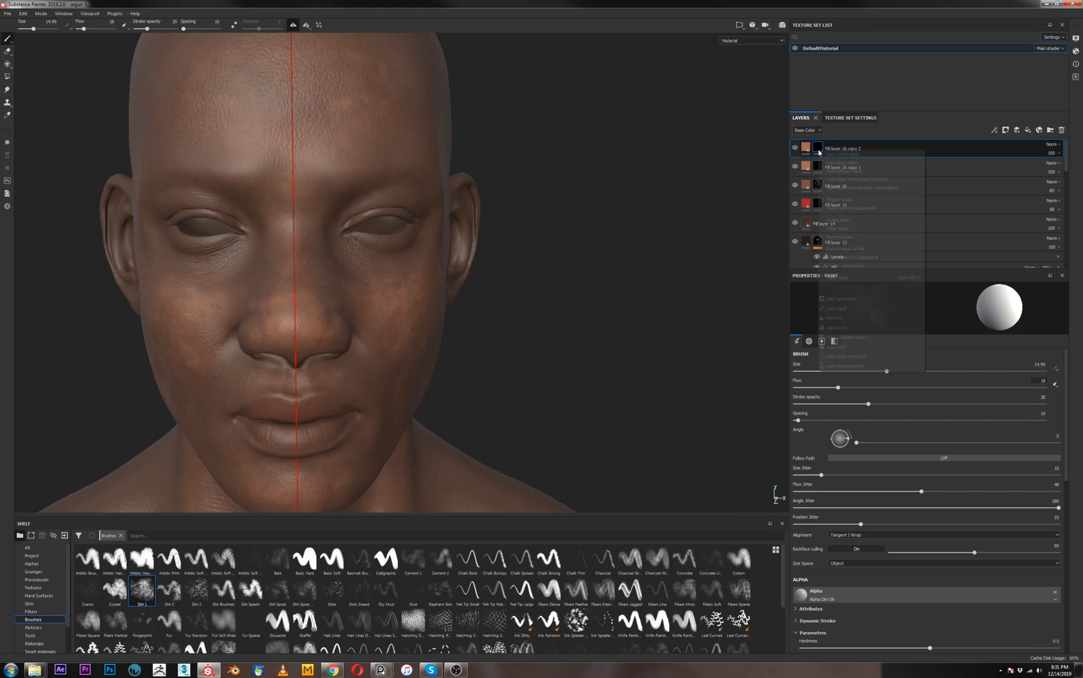
click(840, 228)
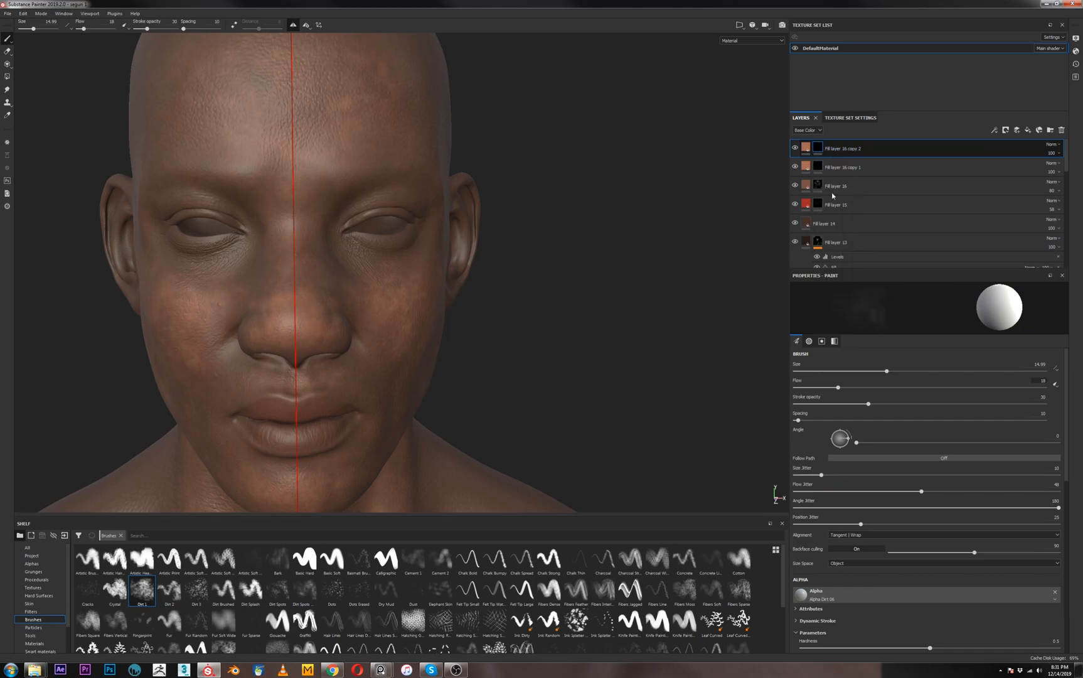
Set the base color of Fill layer 16 copy 2 to a warm orange-brown sampled from the nose in the reference photo
click(806, 147)
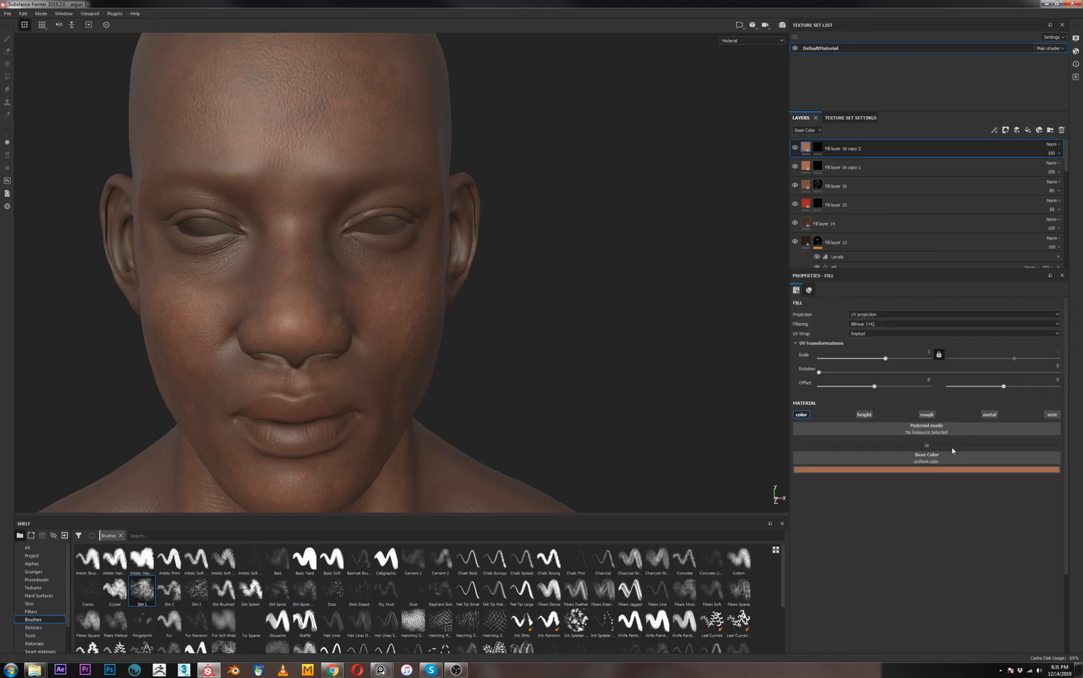
click(918, 471)
drag(957, 478, 1082, 427)
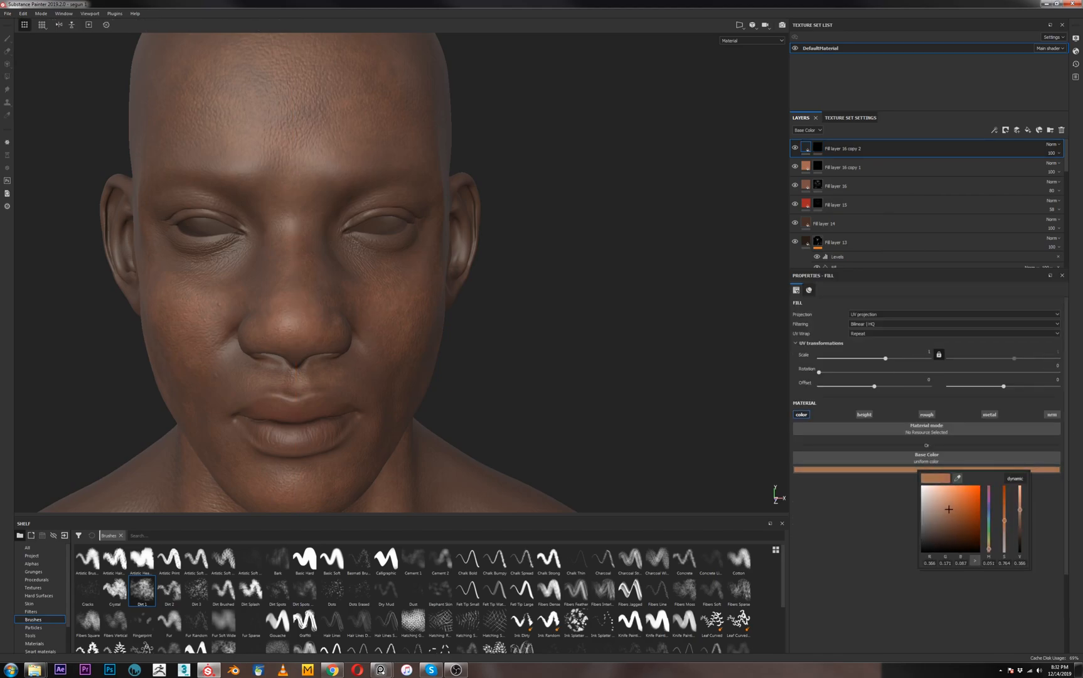
click(868, 515)
mouse_move(1082, 355)
right_down()
mouse_move(1015, 343)
mouse_move(1082, 362)
mouse_move(944, 293)
mouse_move(550, 308)
right_up()
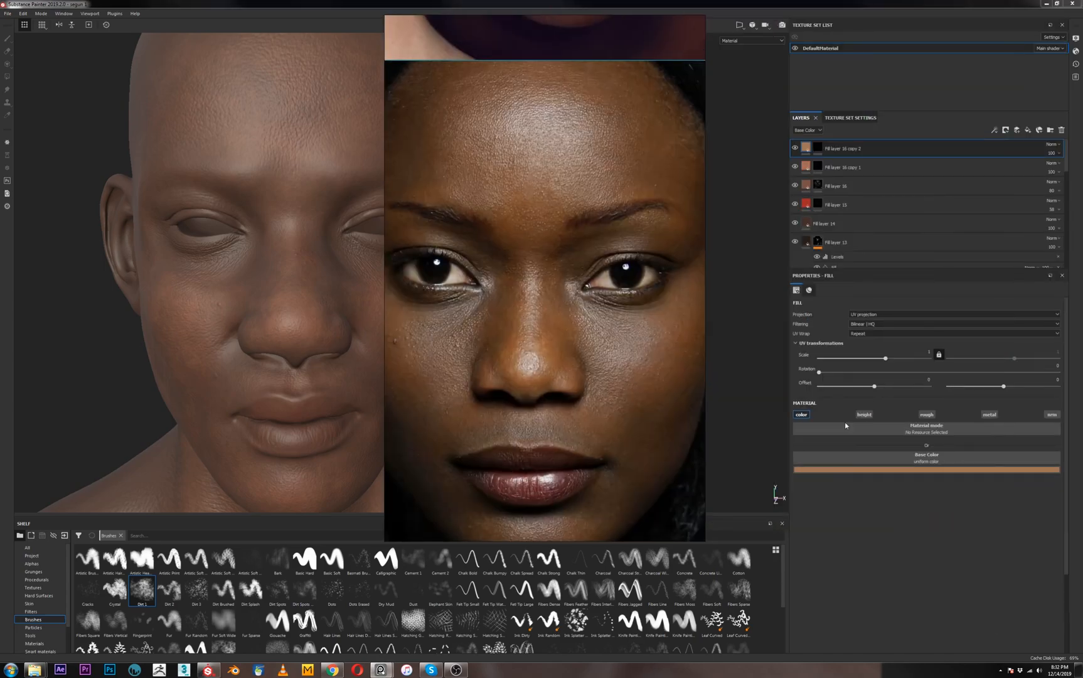
click(921, 473)
drag(943, 483, 544, 342)
right_click(600, 339)
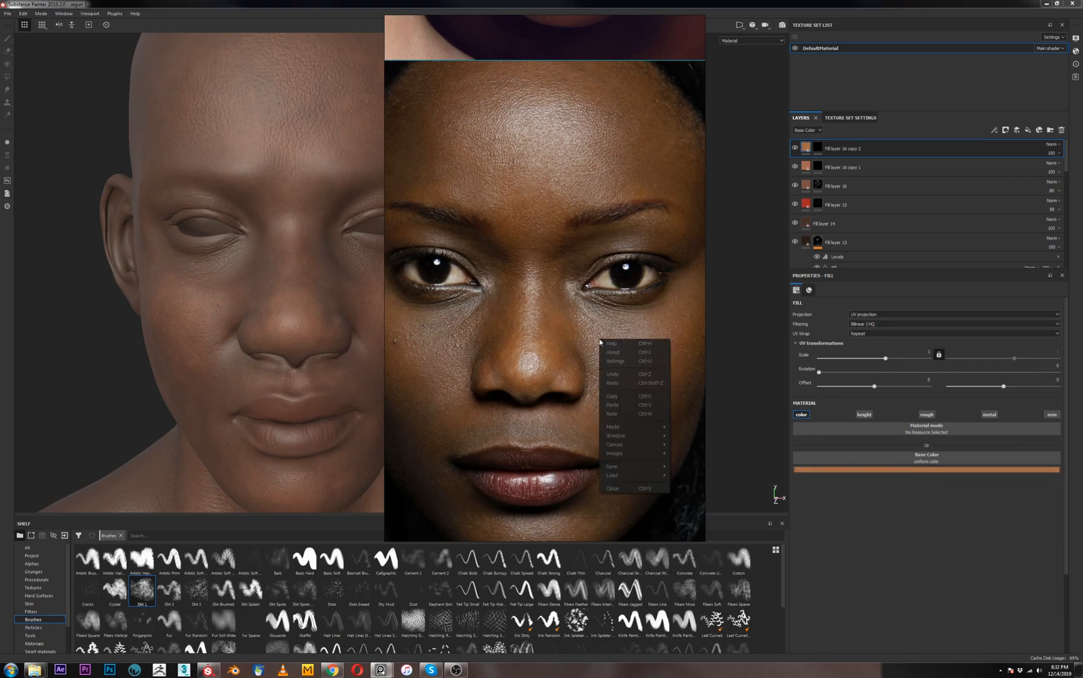
click(495, 146)
key(alt+Tab)
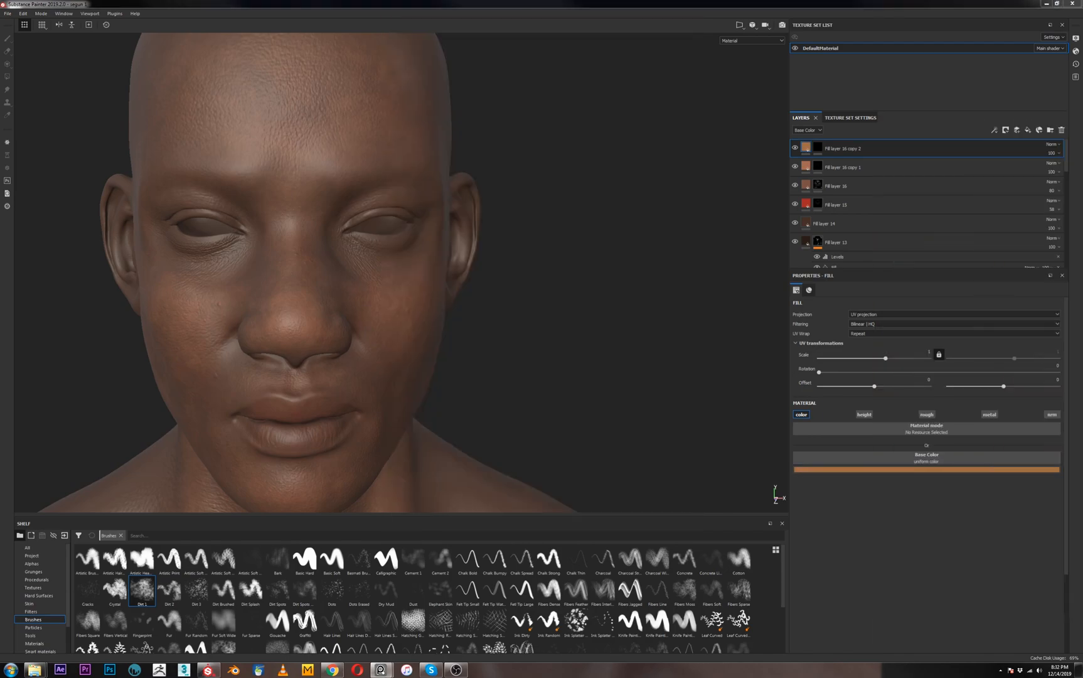
Select the mask of Fill layer 16 copy 2 and set the brush to stroke opacity 21, flow 9 and size about 10.7
click(818, 147)
key(1)
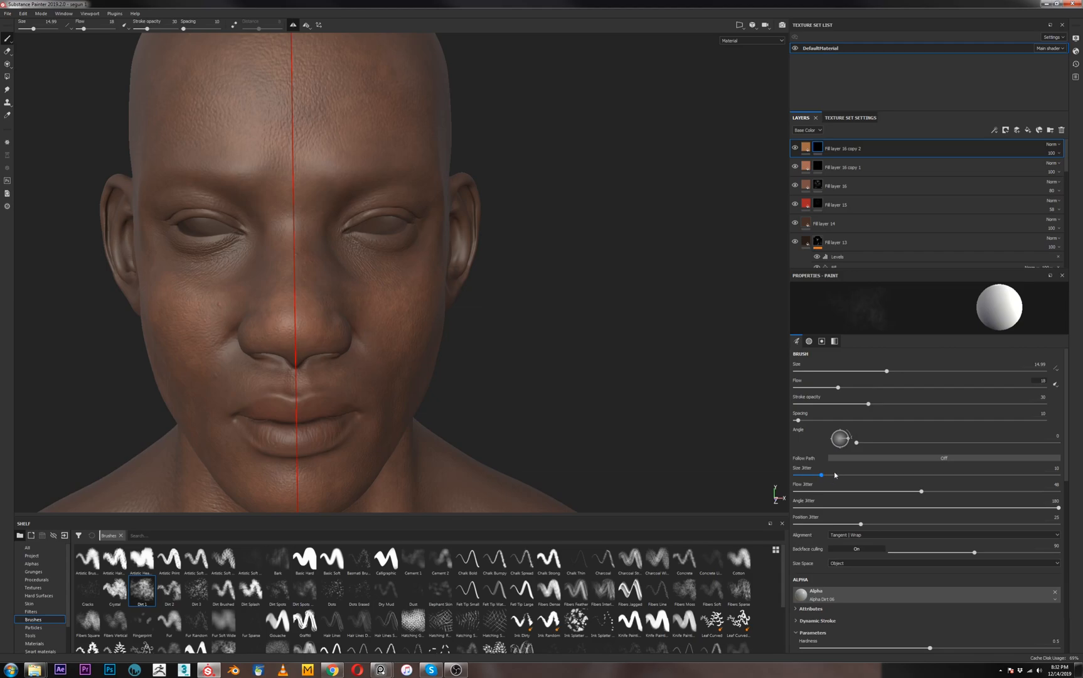
click(866, 403)
drag(867, 404, 815, 388)
key(bracketleft)
Paint warm orange-brown highlights across the cheeks, temples and side of the face on the mask of Fill layer 16 copy 2
alt+drag(356, 403, 394, 334)
mouse_move(362, 325)
alt+right_down()
mouse_move(423, 442)
mouse_move(297, 434)
alt+right_up()
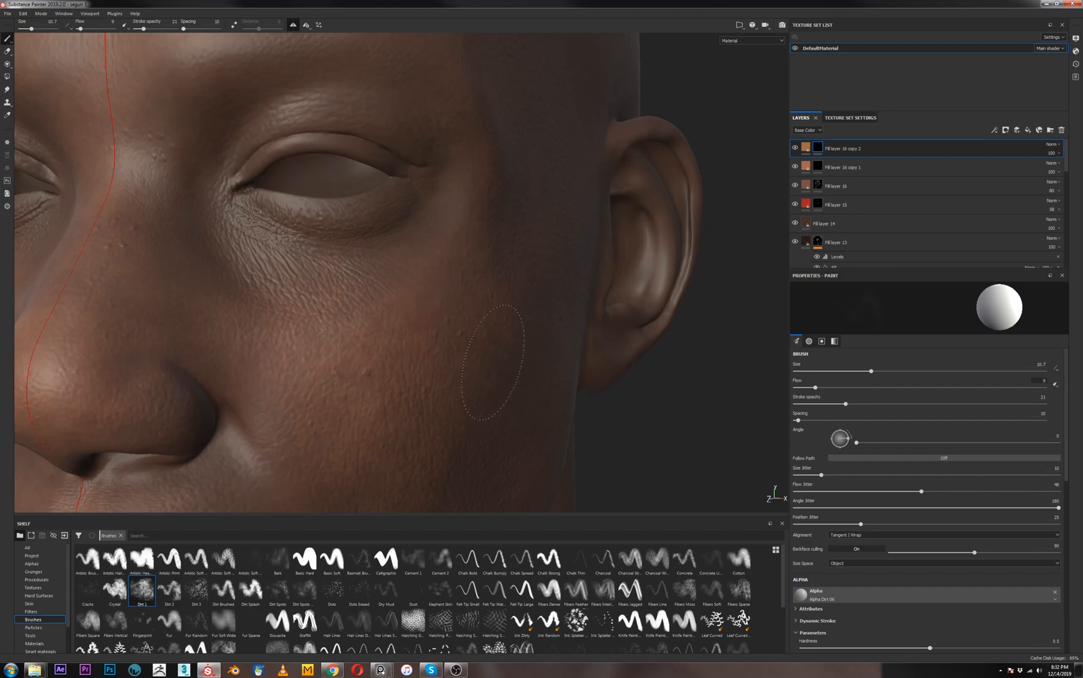
alt+right_drag(479, 346, 336, 290)
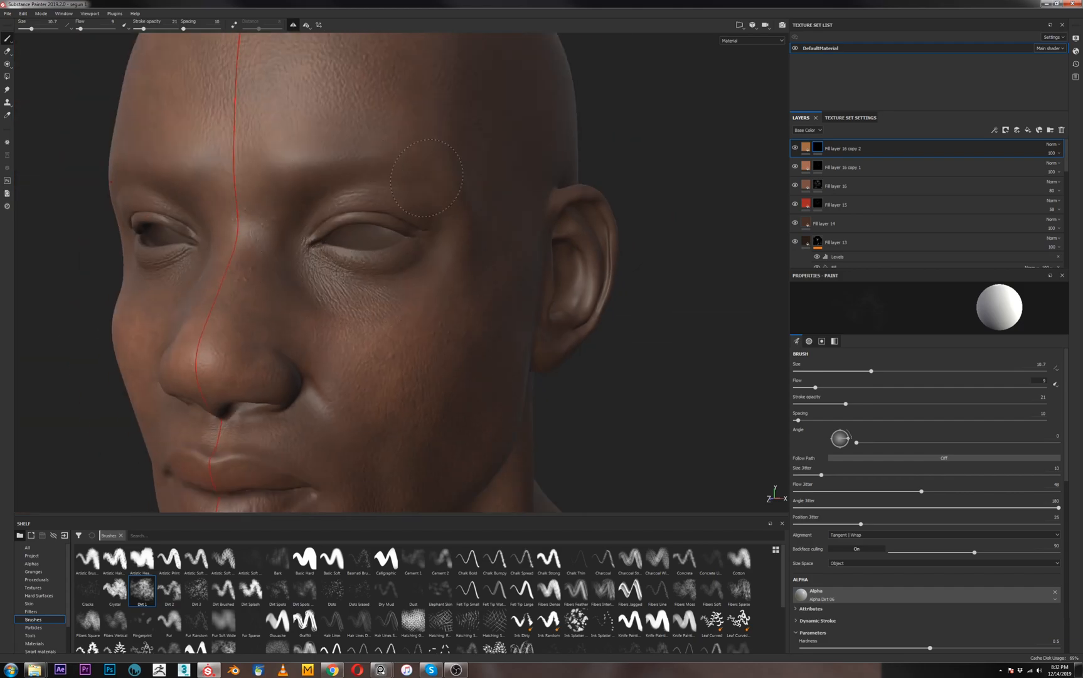
alt+drag(486, 282, 489, 257)
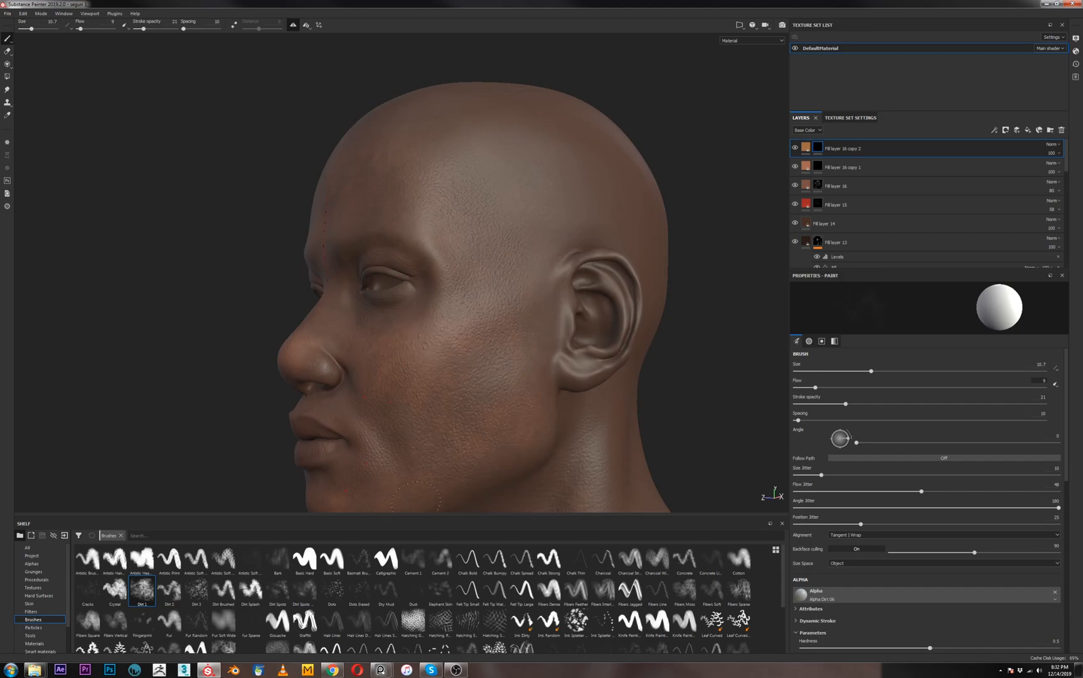
alt+drag(567, 437, 606, 415)
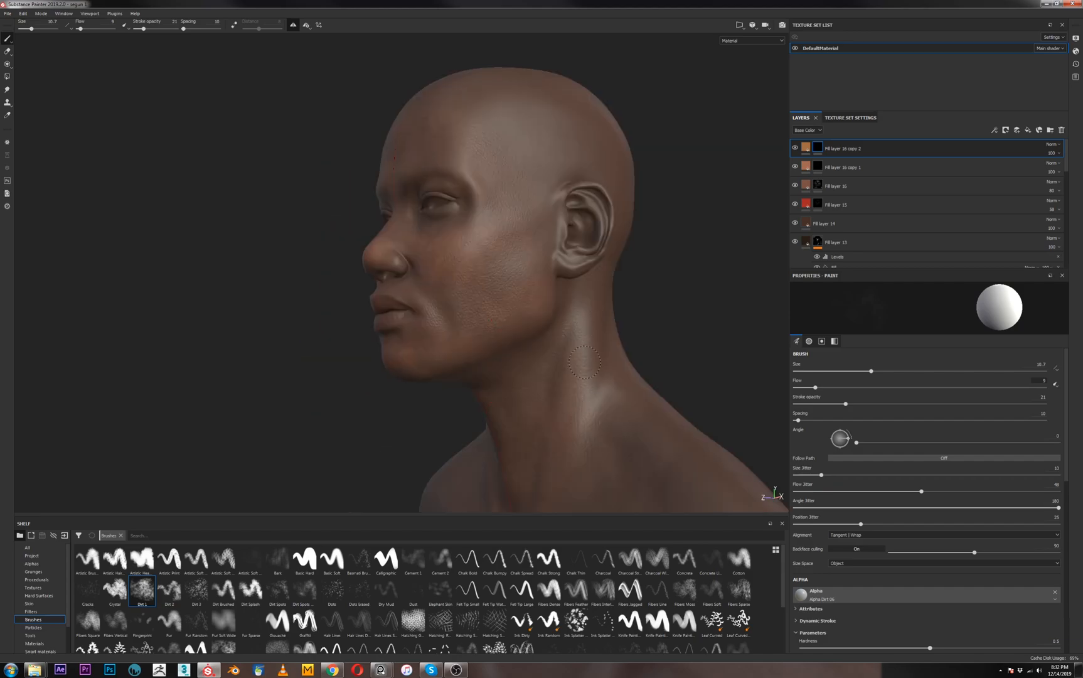
alt+drag(467, 347, 424, 331)
alt+middle_drag(424, 332, 429, 413)
alt+right_drag(389, 295, 415, 249)
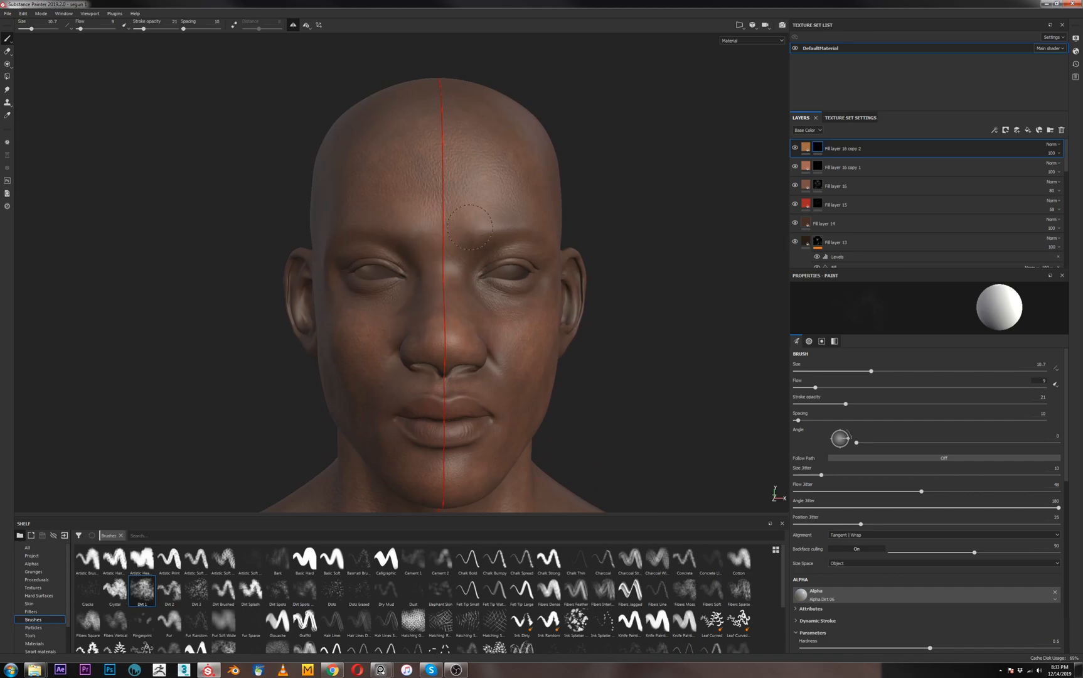
Continue painting the Fill layer 16 copy 2 highlights around the mouth, chin and neck
alt+right_drag(549, 352, 527, 386)
alt+middle_drag(537, 317, 537, 295)
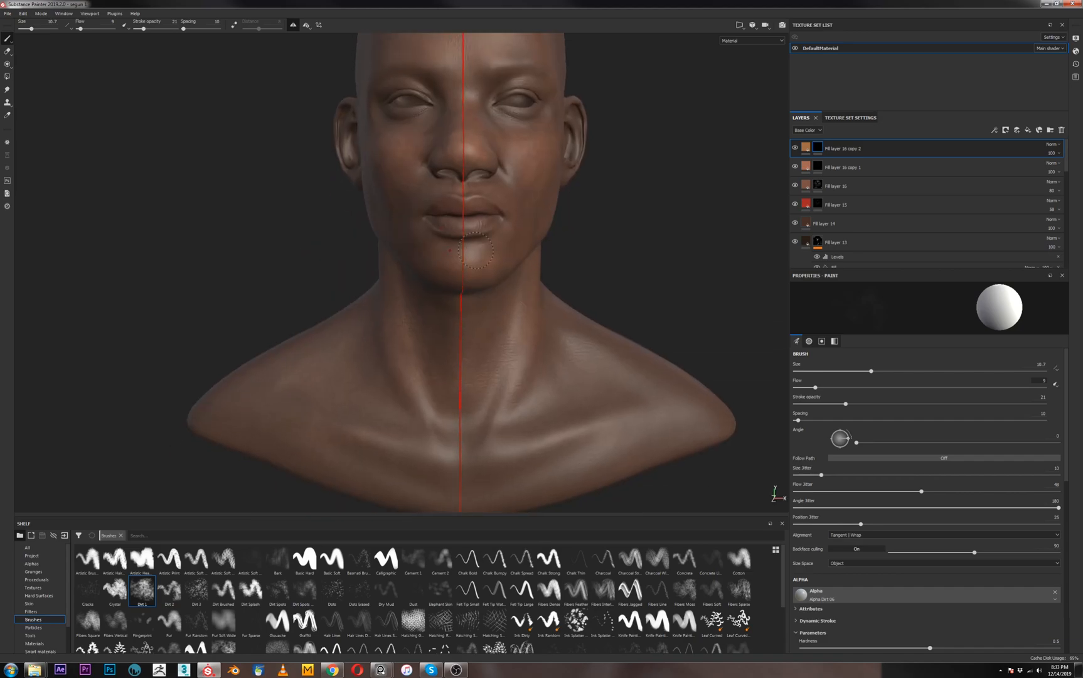
alt+right_drag(478, 336, 499, 308)
mouse_move(530, 215)
alt+mouse_down()
mouse_move(527, 172)
mouse_move(526, 188)
alt+mouse_up()
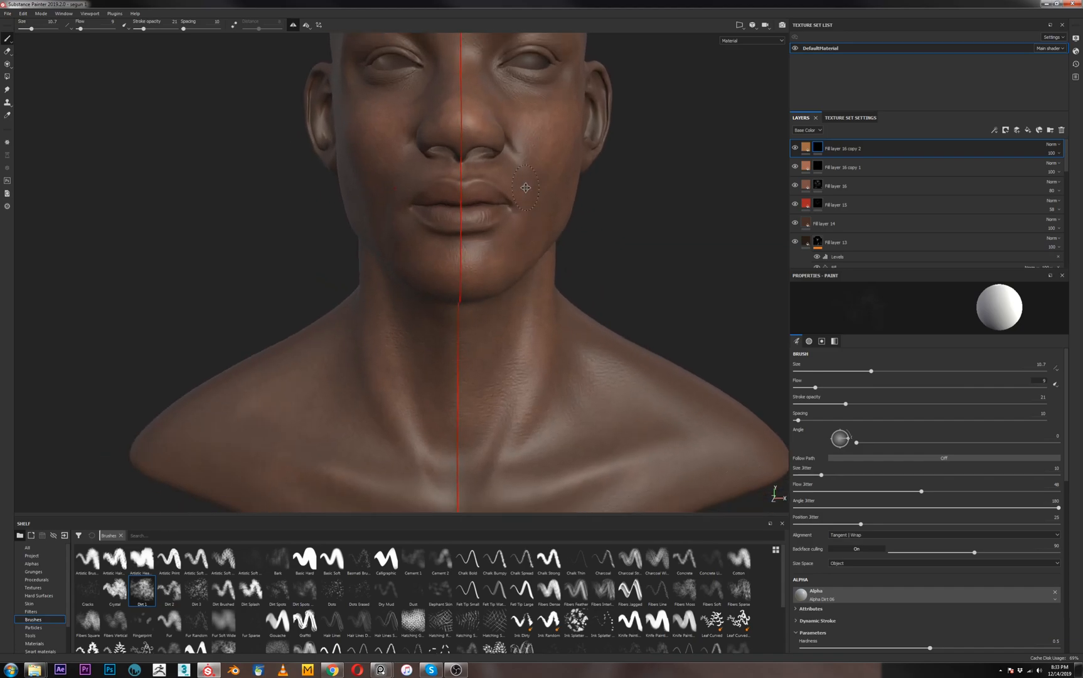
alt+middle_drag(526, 188, 531, 254)
alt+right_drag(496, 286, 480, 304)
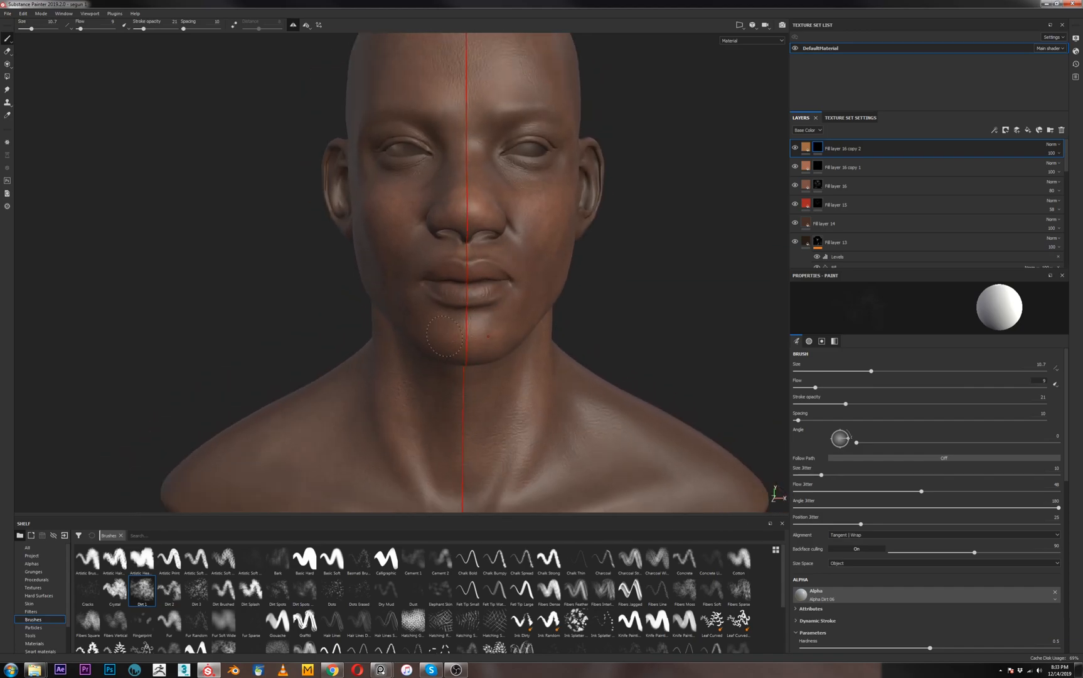
mouse_move(444, 336)
alt+mouse_down()
mouse_move(561, 317)
mouse_move(455, 330)
mouse_move(491, 339)
mouse_move(411, 339)
mouse_move(479, 333)
mouse_move(480, 345)
alt+mouse_up()
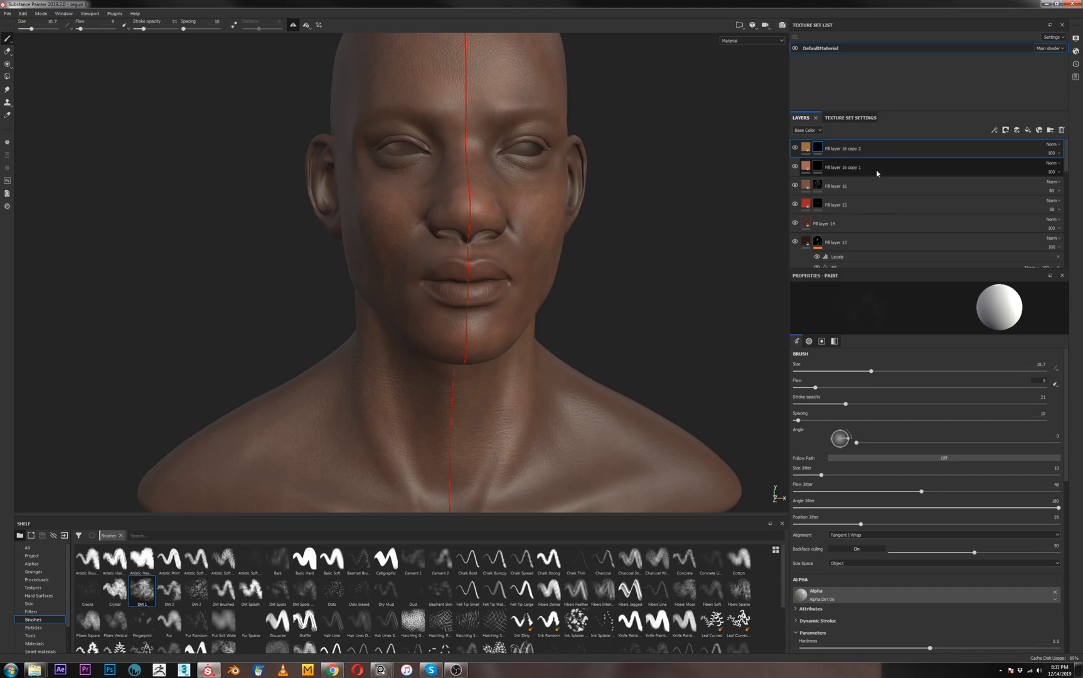
Duplicate Fill layer 16 copy 2 and clear the duplicate's mask
key(ctrl+d)
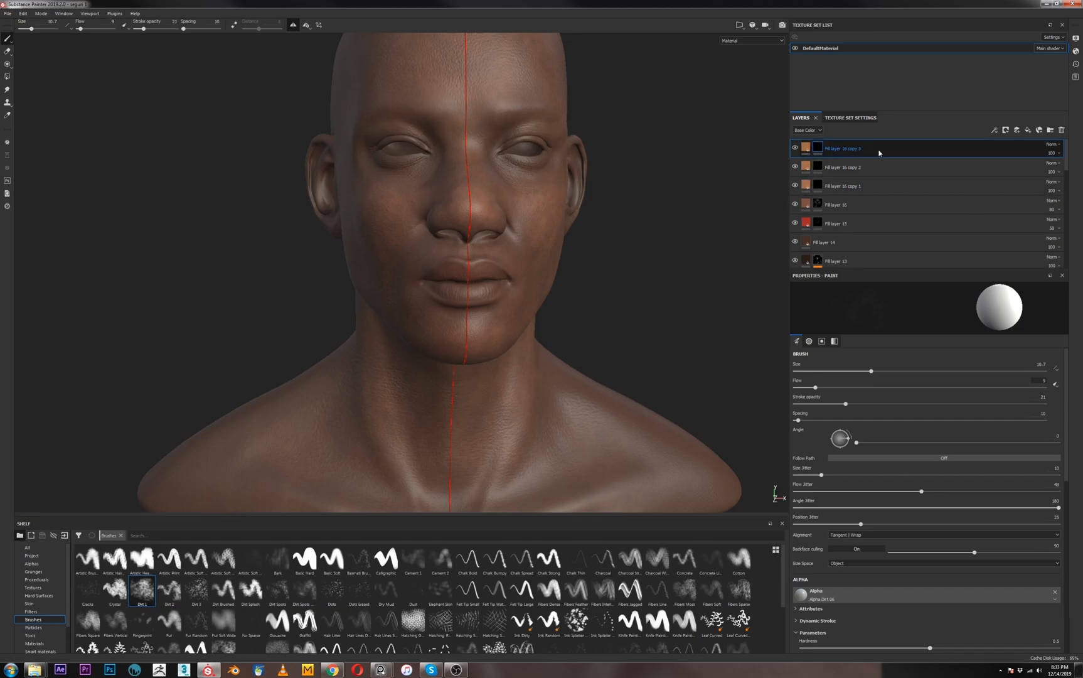
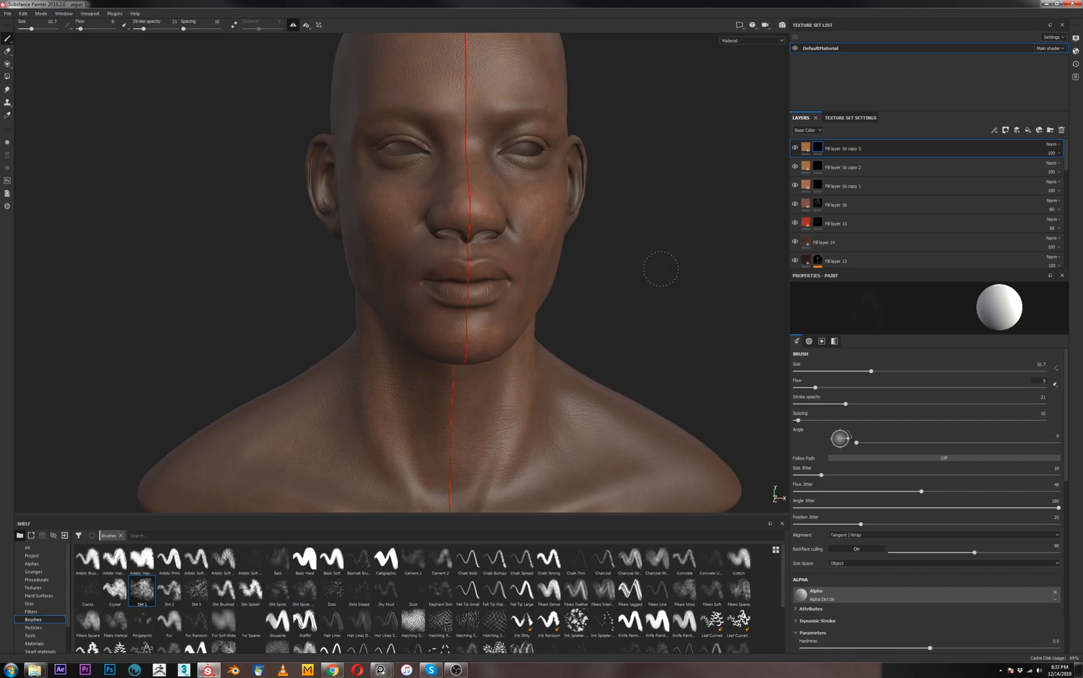
alt+shift+drag(661, 269, 641, 281)
alt+right_drag(612, 237, 643, 298)
alt+middle_drag(656, 273, 595, 334)
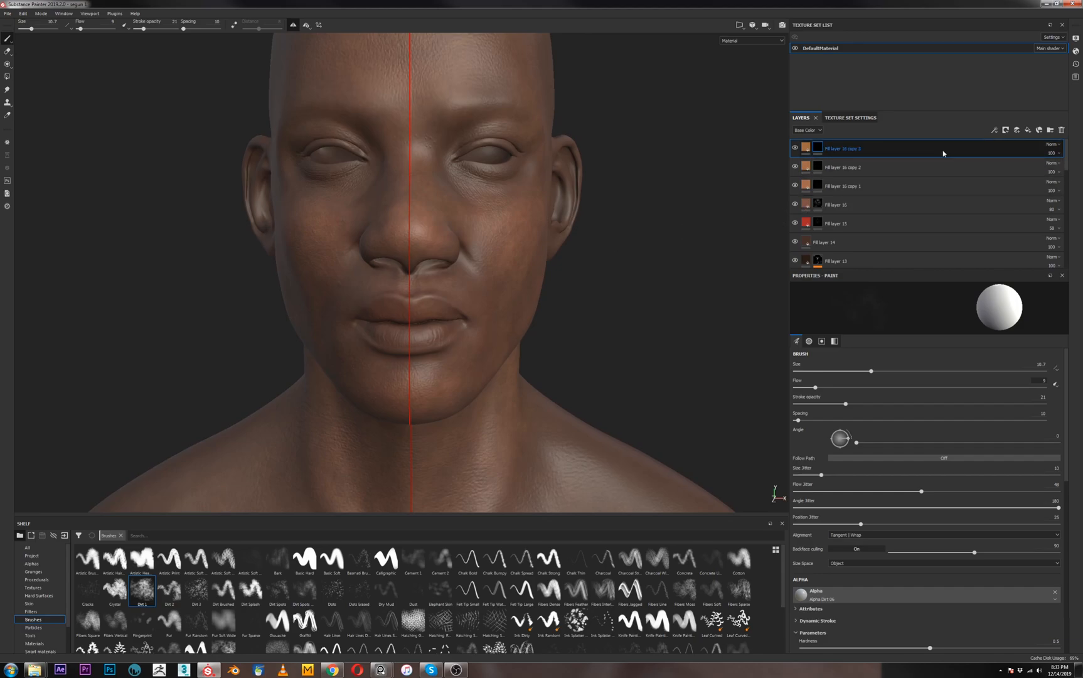
right_click(817, 148)
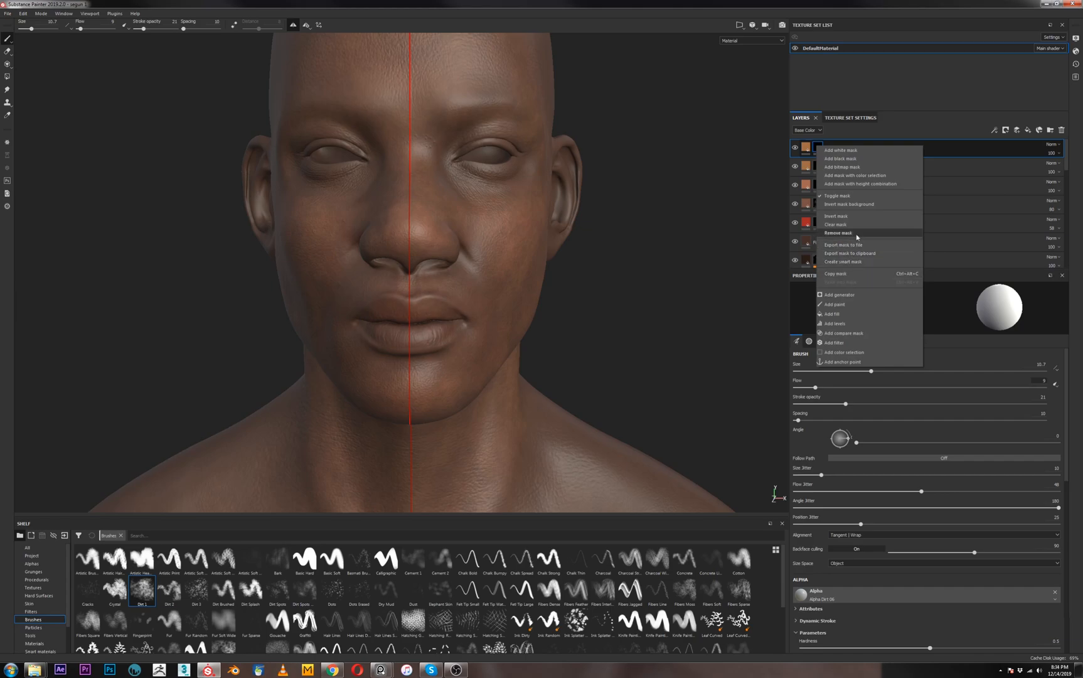
click(840, 227)
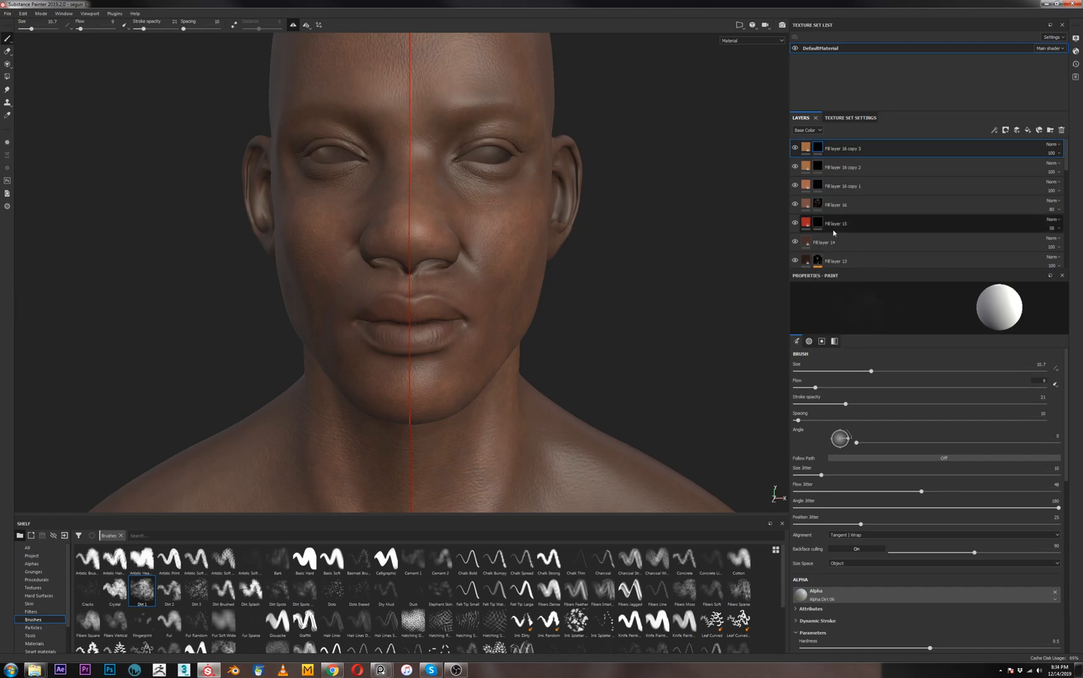
Bring the reference photos over the viewport and sample a brown from the woman's eye close-up as the base color of Fill layer 16 copy 3
click(806, 148)
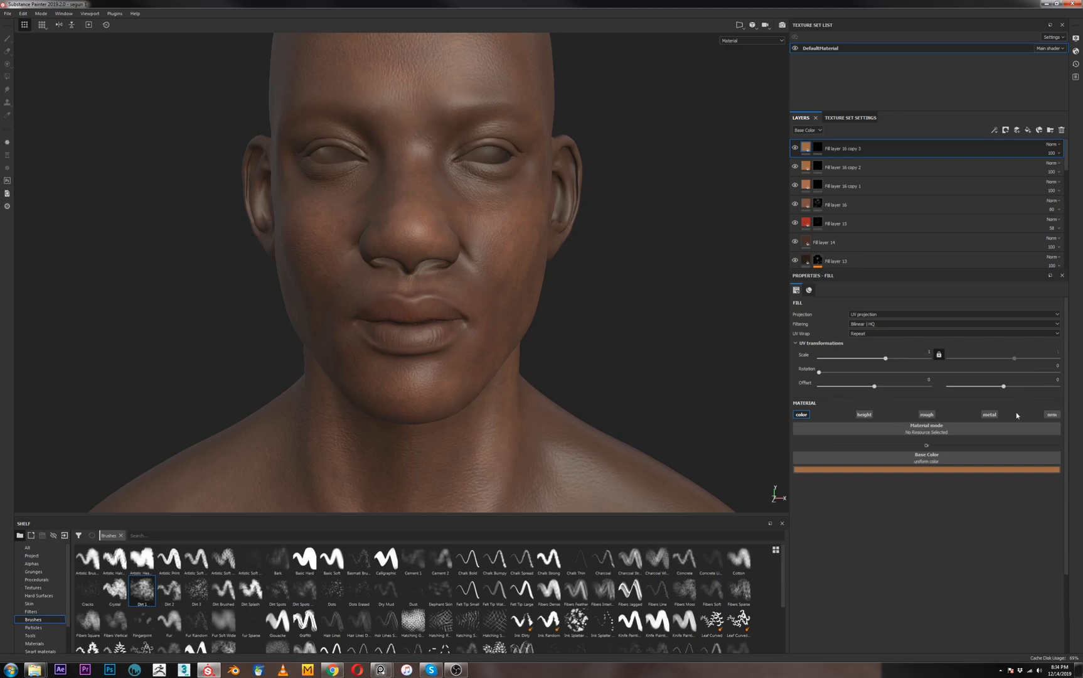
click(970, 469)
drag(998, 512, 987, 533)
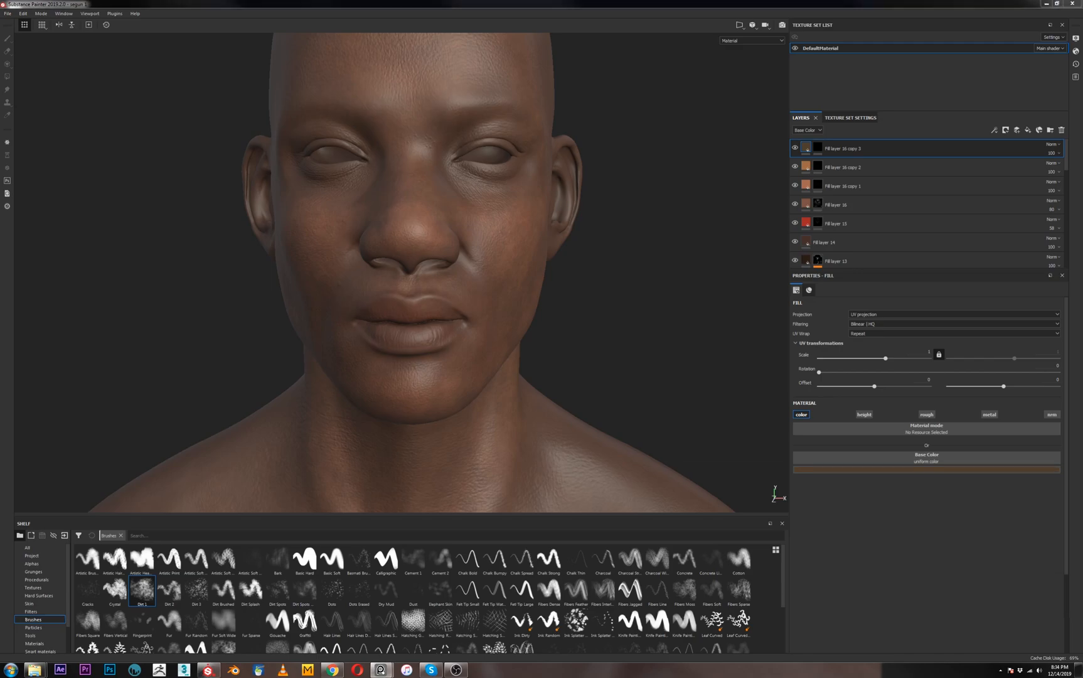
right_drag(1082, 319, 601, 319)
middle_drag(484, 332, 629, 242)
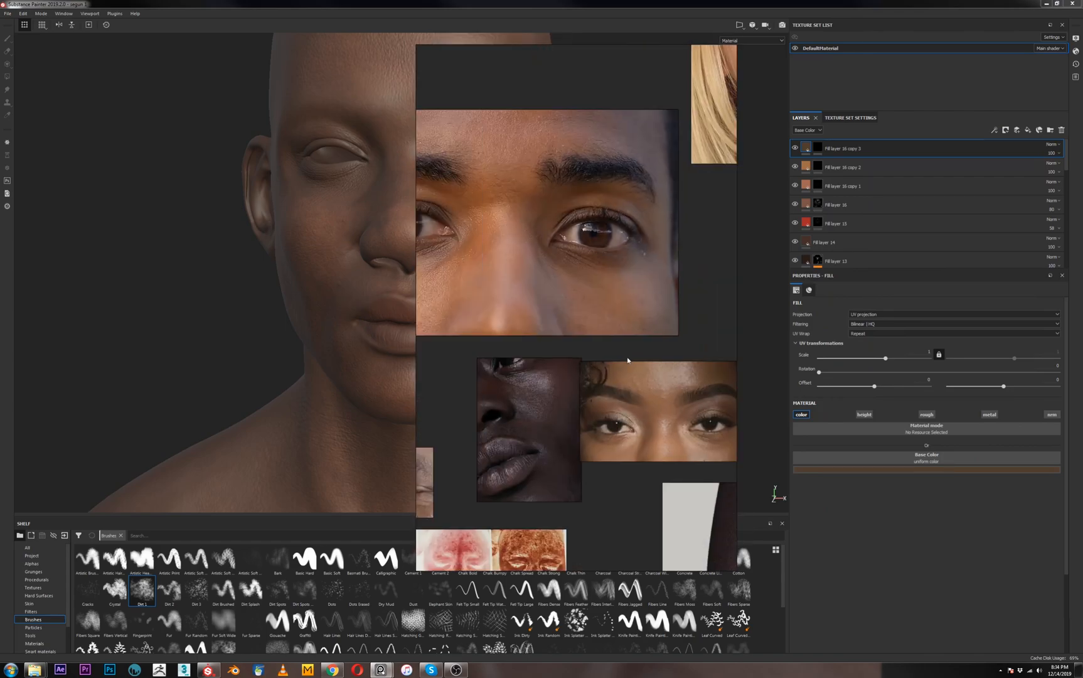
click(830, 470)
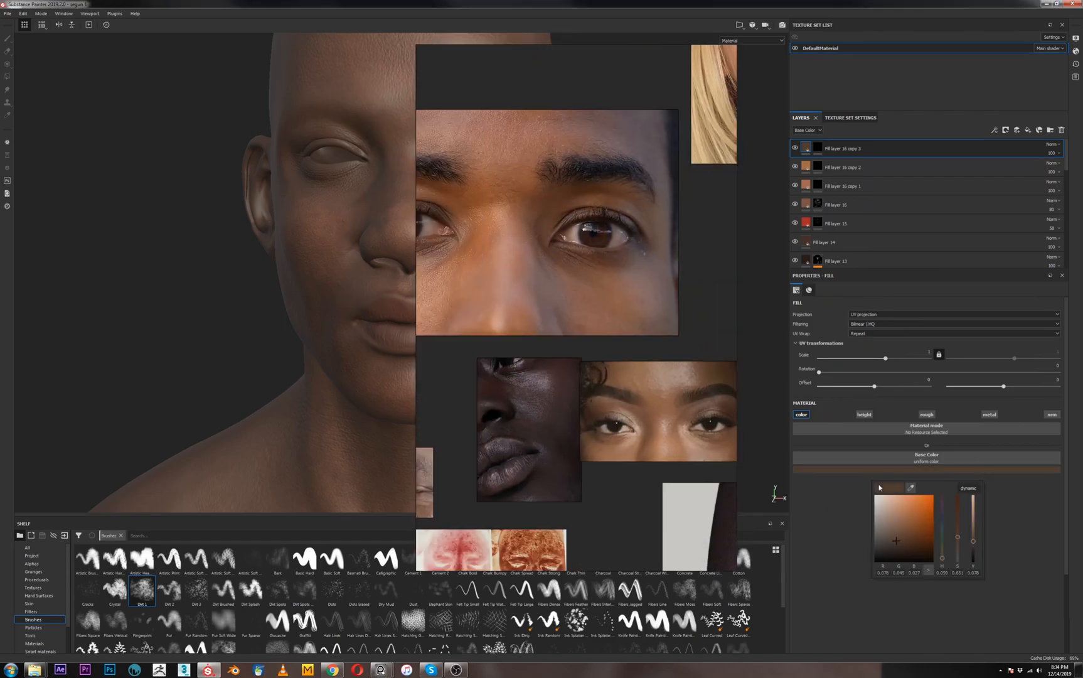
click(913, 488)
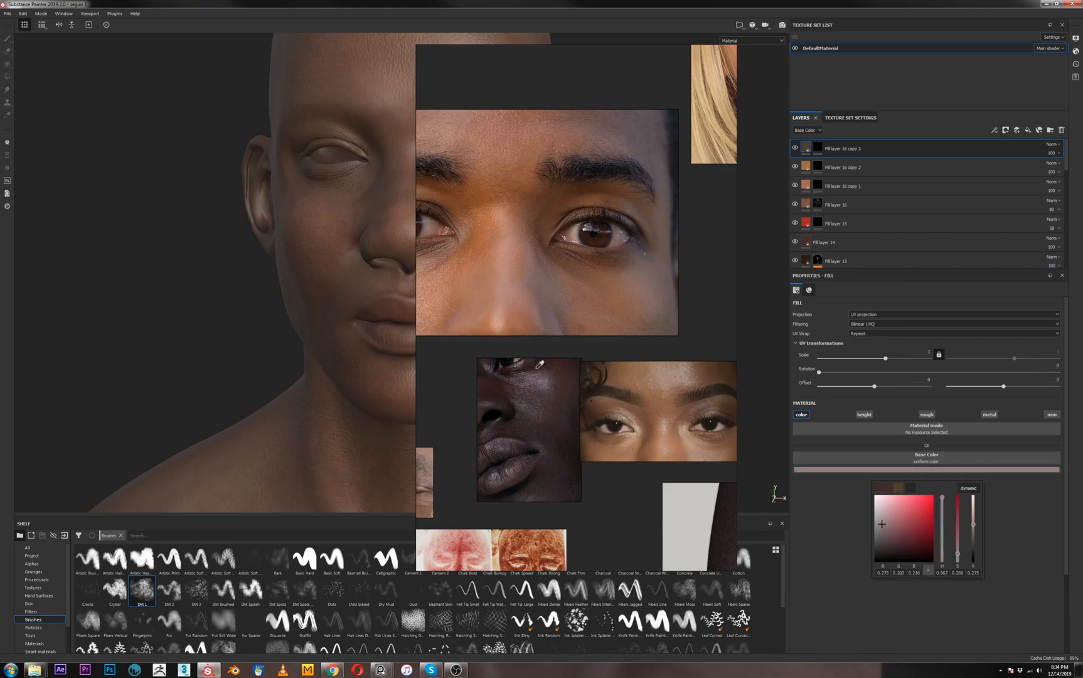
click(660, 409)
Change the base color of Fill layer 16 copy 3 to a dark reddish brown sampled from the dark-skinned eyes-and-brows reference photo
middle_drag(435, 343, 629, 368)
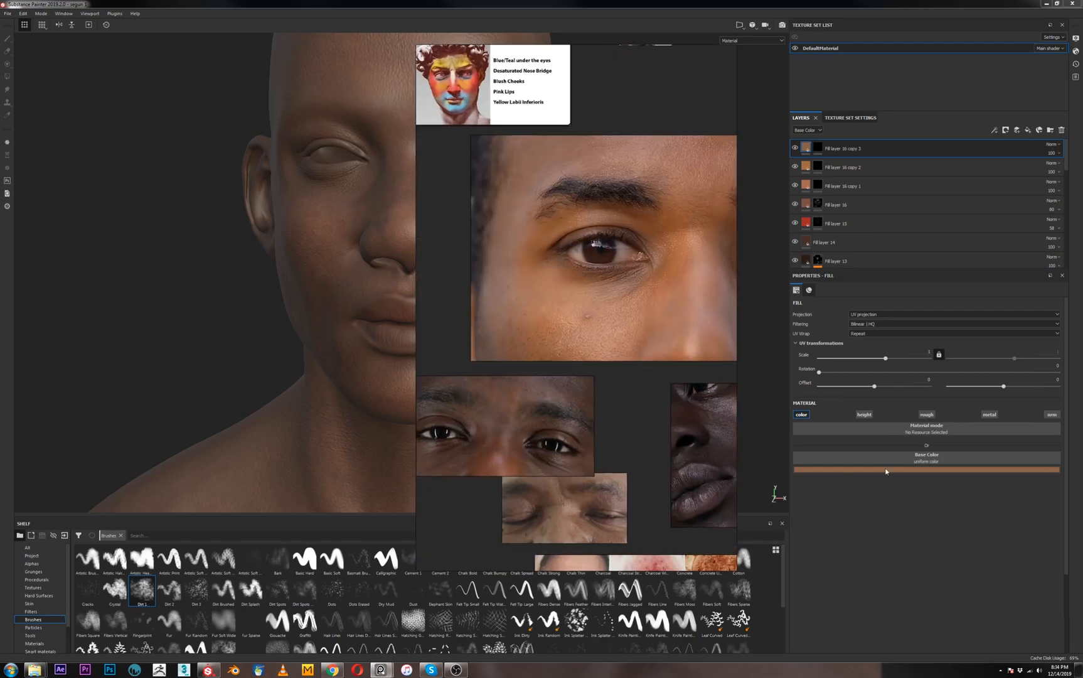
click(920, 467)
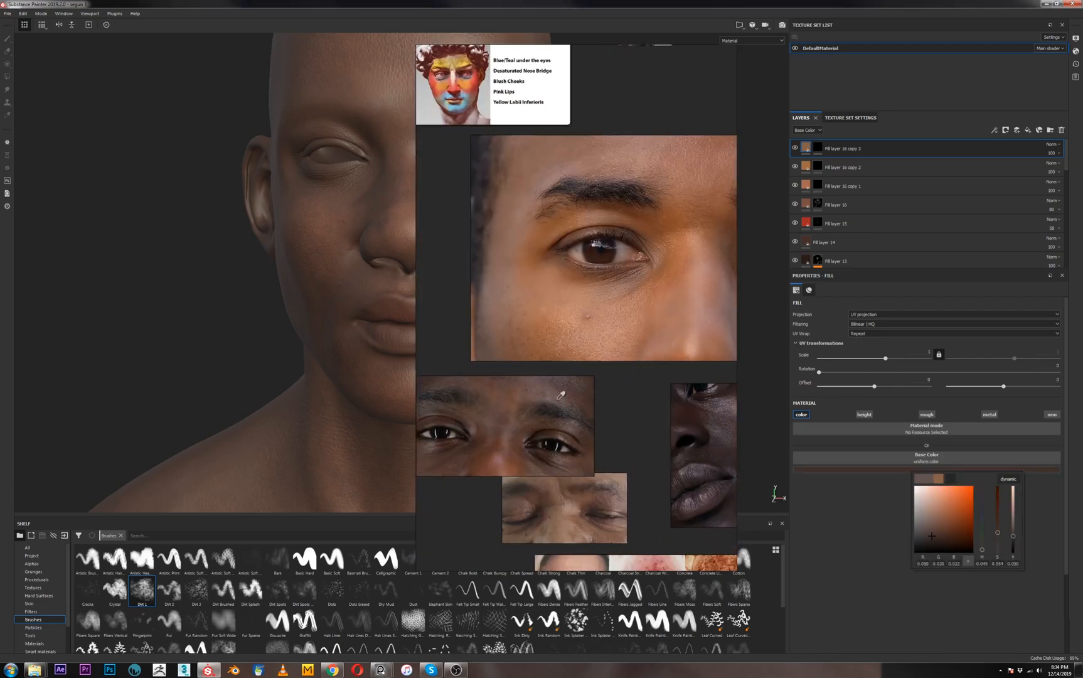
click(529, 428)
right_drag(586, 394, 1082, 390)
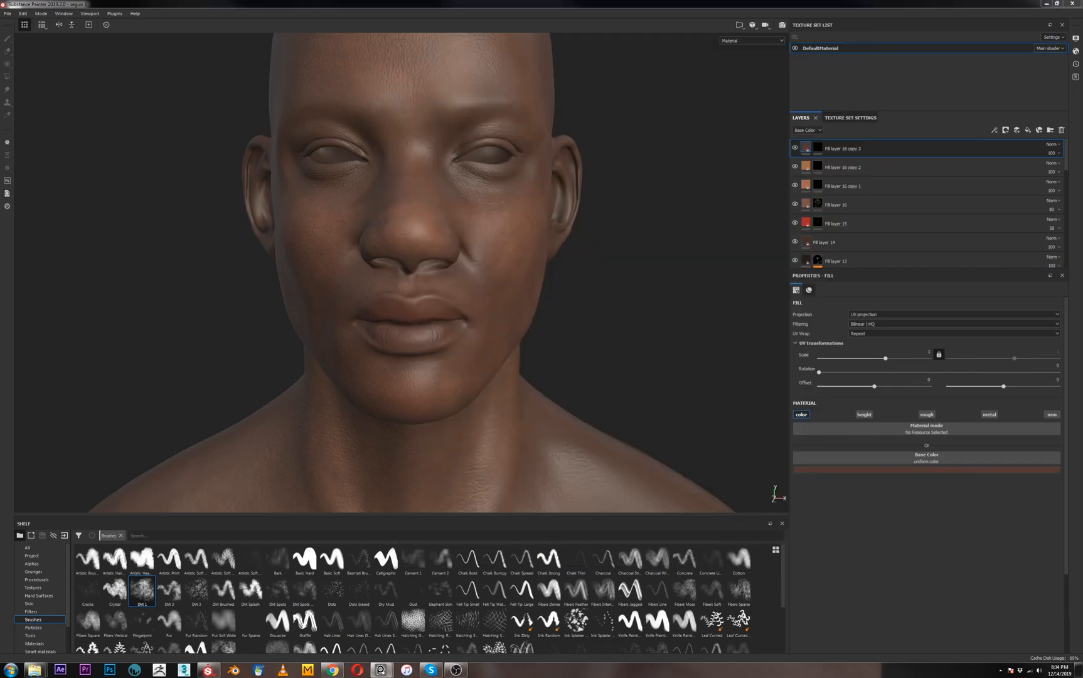
click(923, 469)
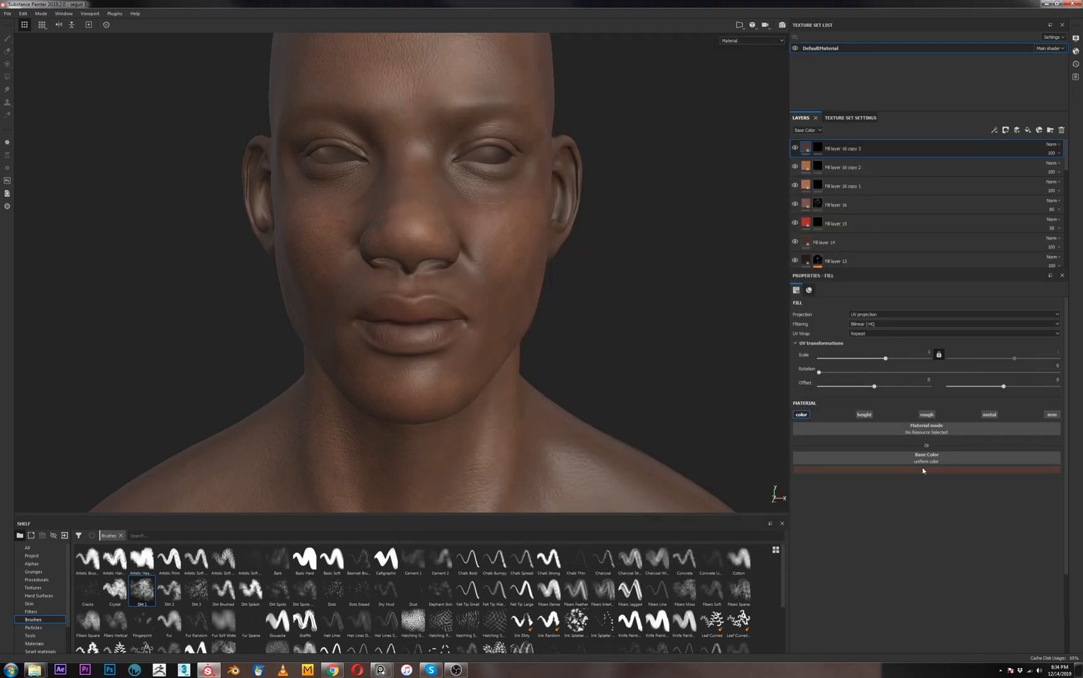
click(923, 469)
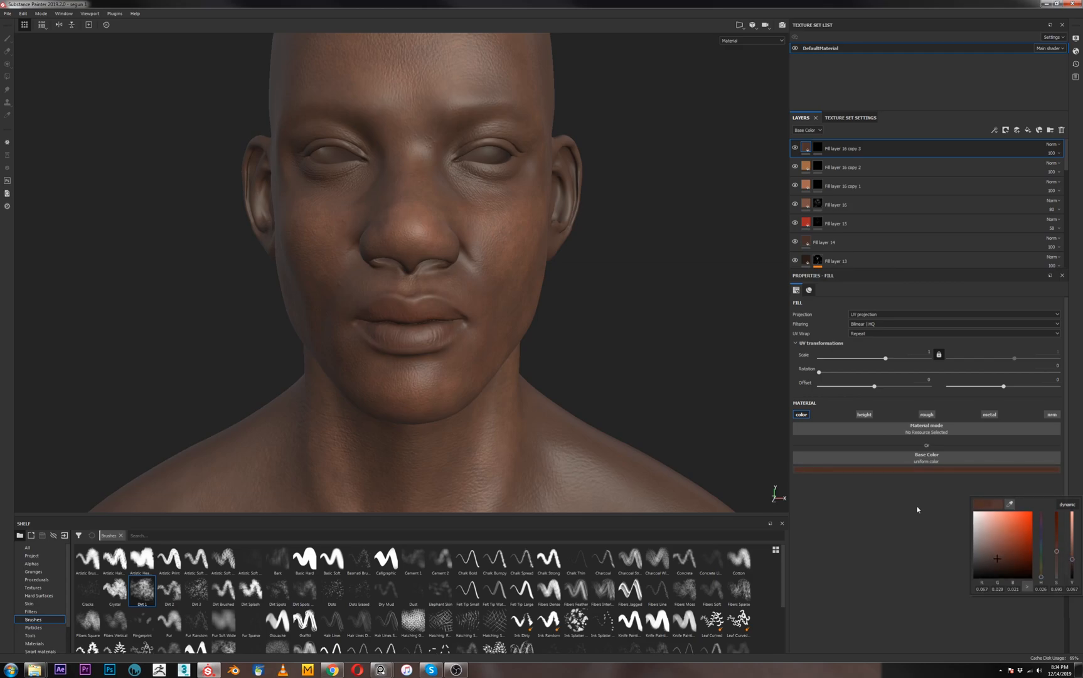
Select the mask of Fill layer 16 copy 3 and activate the paint brush for work around the nose and cheeks
click(818, 147)
key(1)
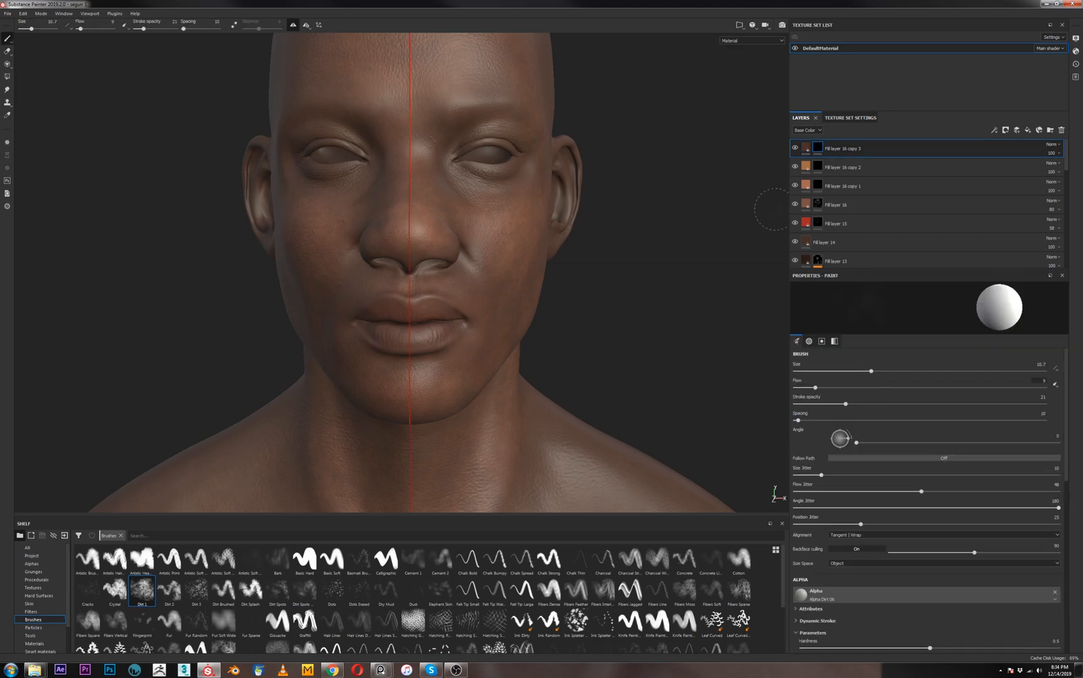
alt+right_drag(492, 172, 479, 231)
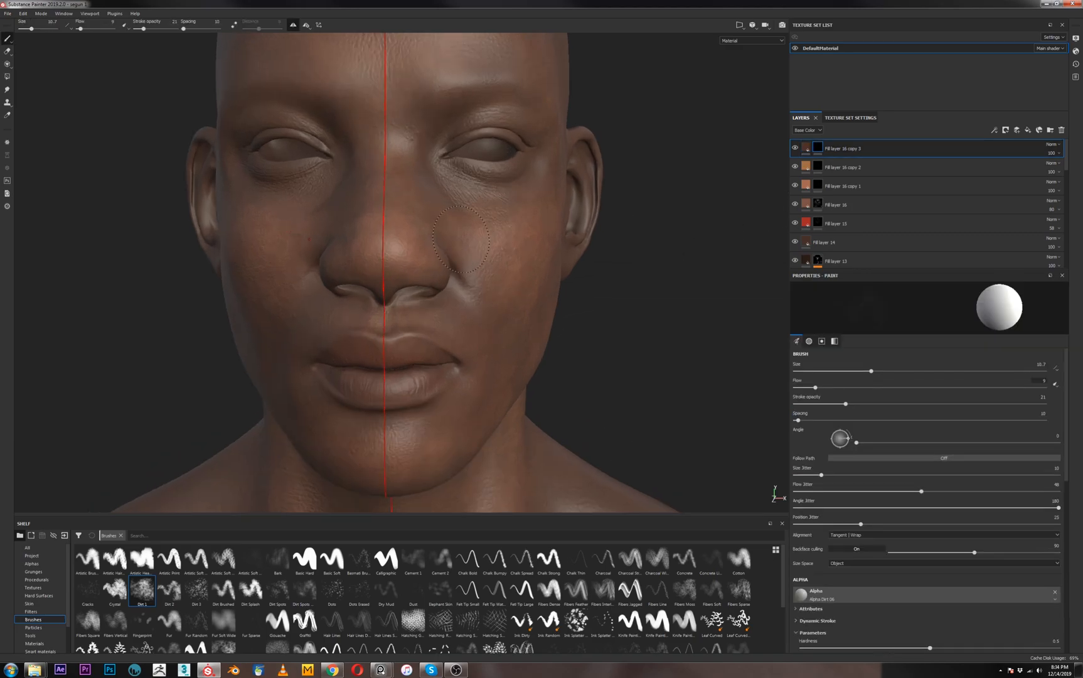
Lower the opacity of Fill layer 16 copy 2 to 91 and copy 1 to about 75, and reselect the mask of copy 3
click(864, 169)
click(1057, 171)
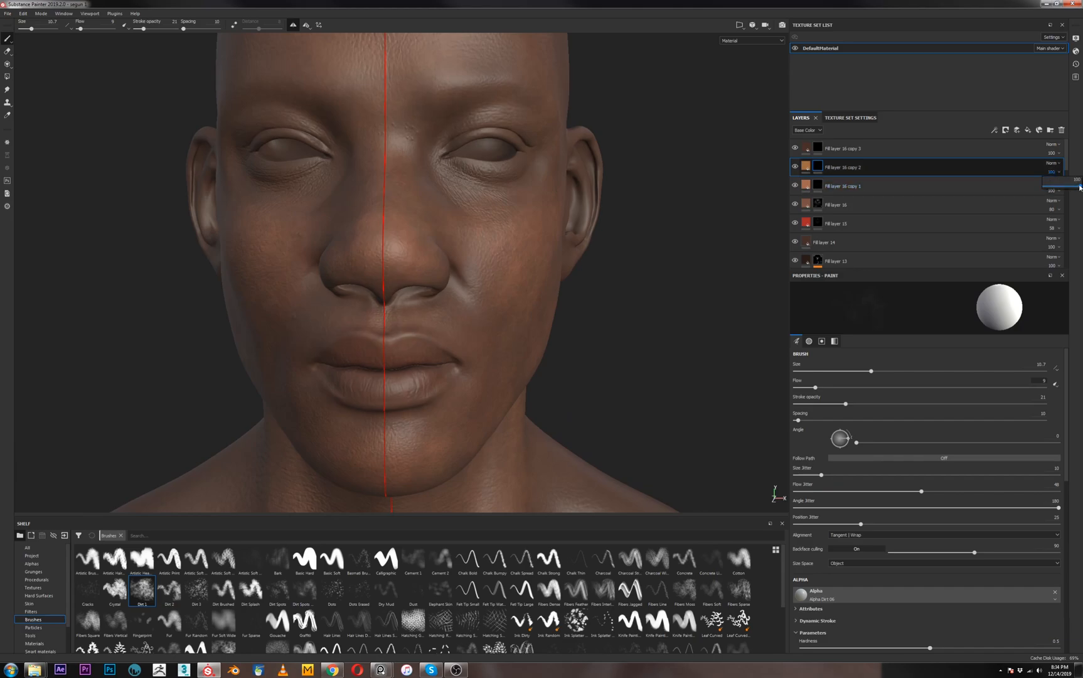
drag(1074, 187, 1070, 187)
click(1065, 192)
click(1060, 191)
drag(1078, 206, 1069, 207)
alt+drag(581, 297, 564, 267)
alt+right_drag(564, 267, 590, 254)
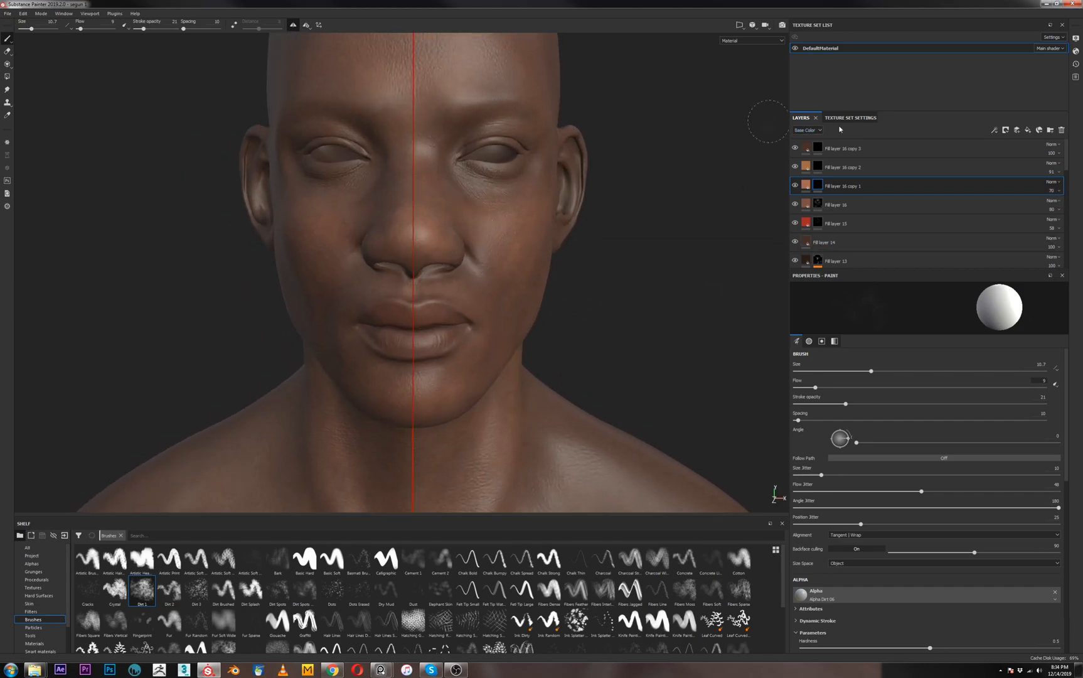
click(818, 149)
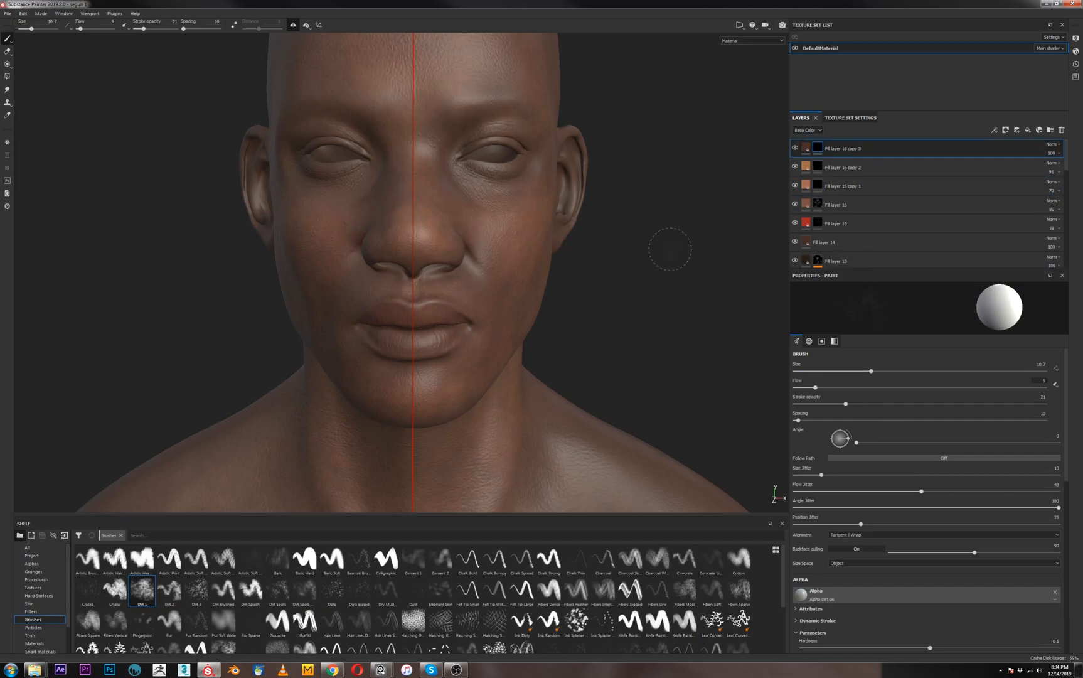
Switch to the reference board and examine the skin tones in the eye close-up and the neighbouring portraits
key(alt+Tab)
right_drag(865, 350, 812, 354)
scroll(812, 354, up, 4)
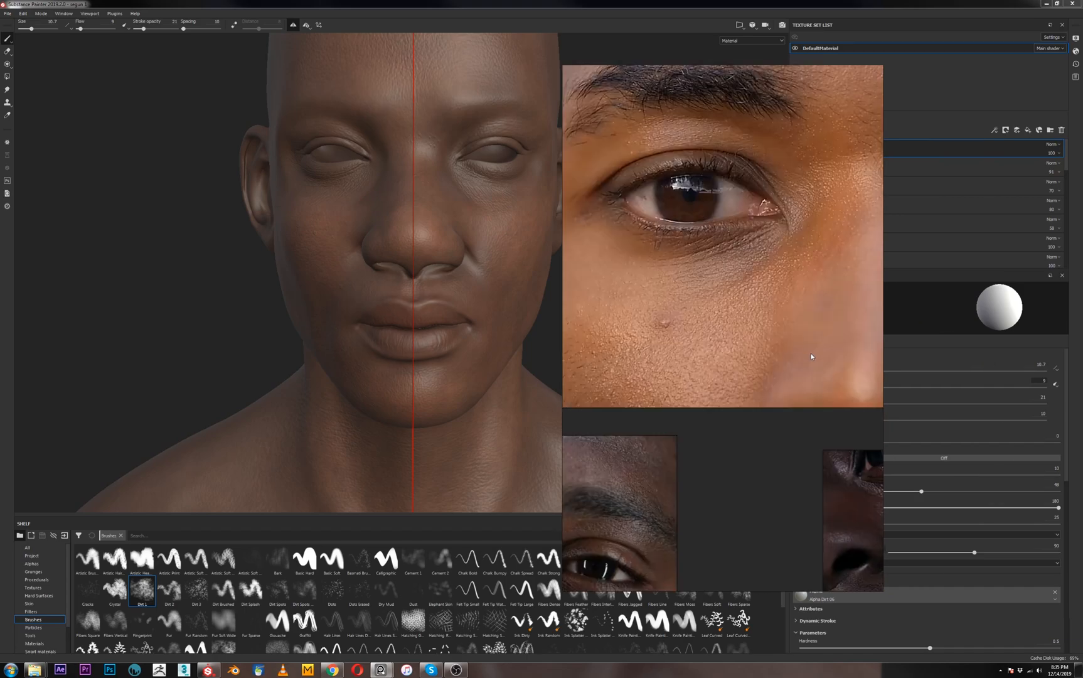
scroll(811, 354, down, 9)
middle_drag(811, 352, 721, 295)
scroll(810, 318, up, 4)
middle_drag(874, 216, 776, 250)
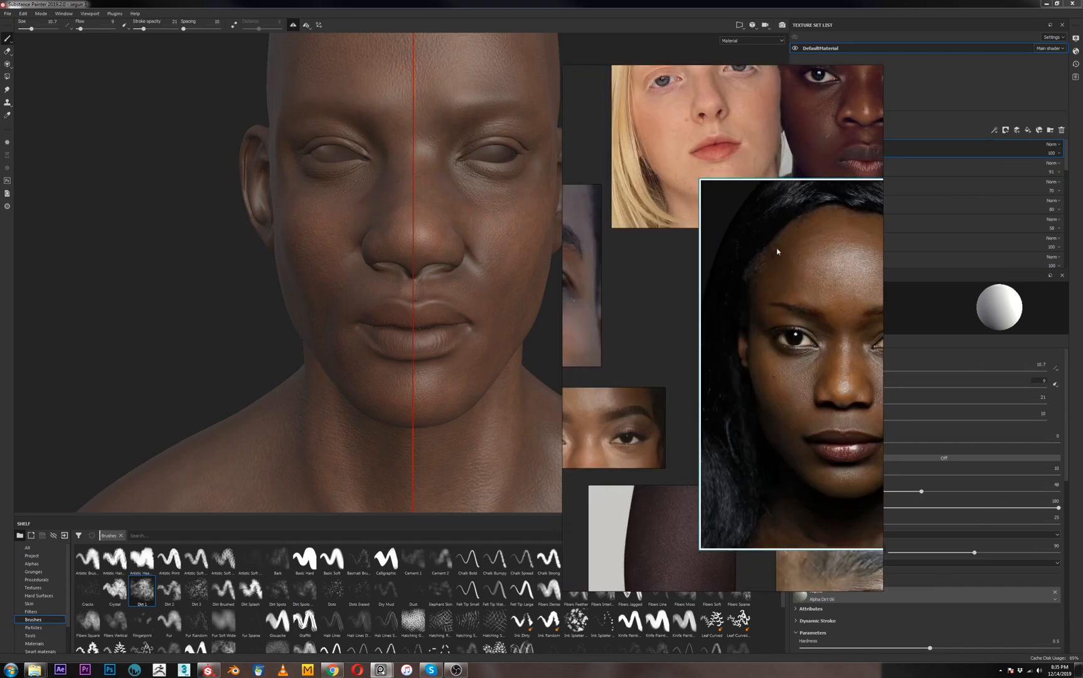
Examine the shading around the eyes, nose, forehead and lips in the two dark-skinned women's portraits
middle_drag(854, 159, 654, 297)
scroll(666, 259, up, 4)
scroll(667, 251, up, 3)
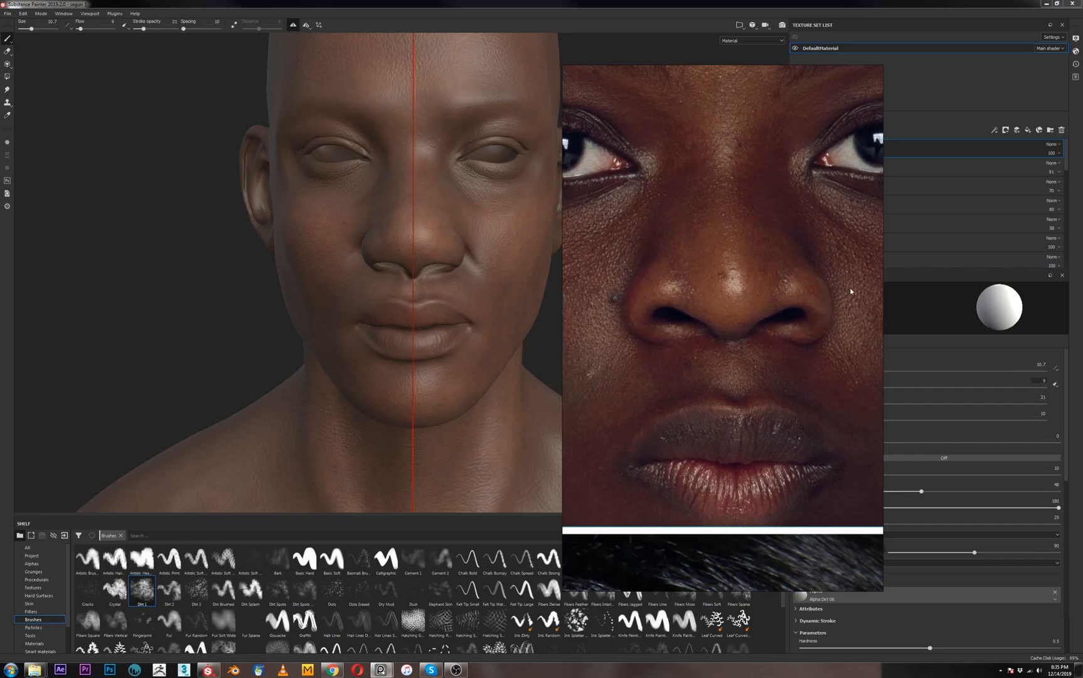
scroll(851, 291, down, 2)
scroll(690, 263, down, 1)
scroll(720, 350, down, 3)
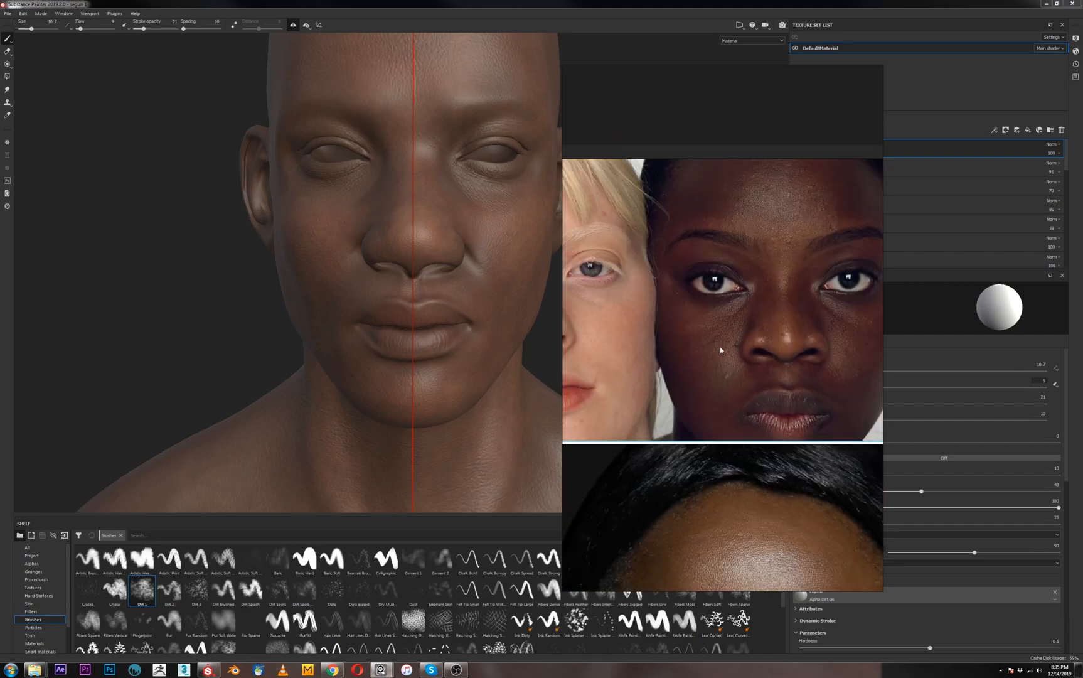
middle_drag(721, 350, 719, 193)
scroll(710, 403, up, 3)
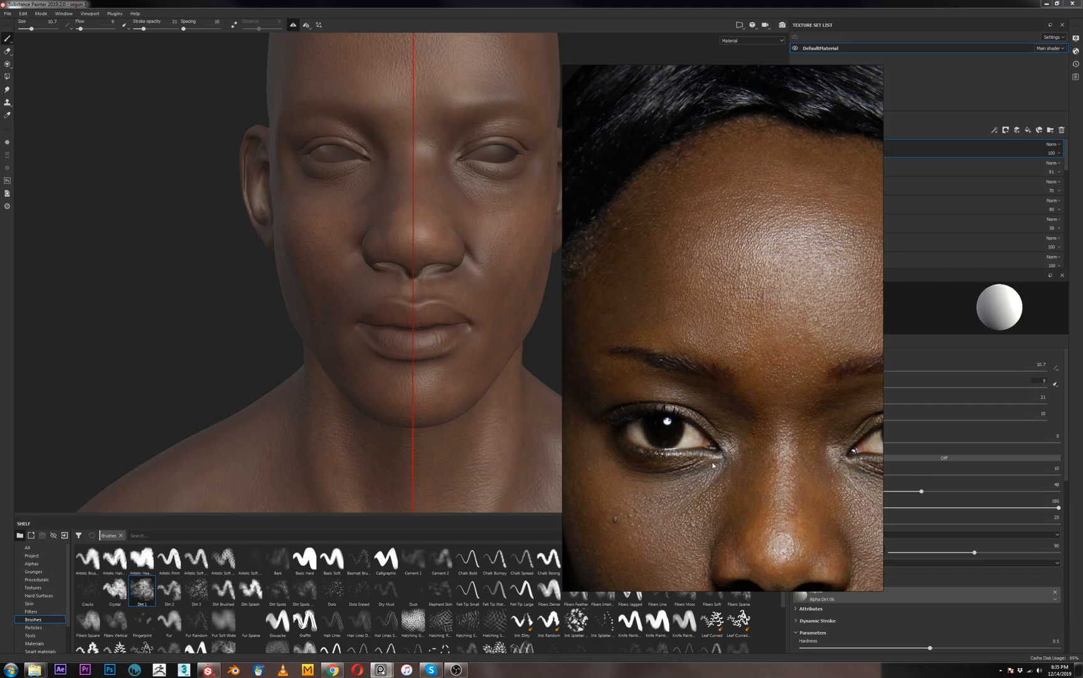
middle_drag(709, 531, 656, 308)
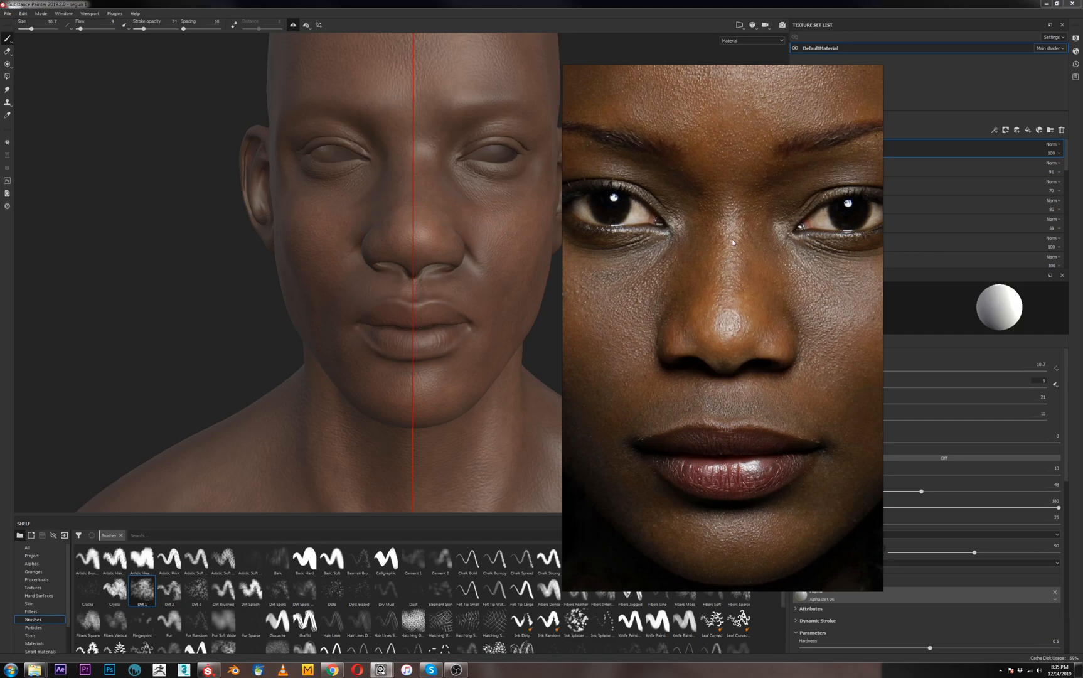
Return from the reference board to the mask of Fill layer 16 copy 3 and set the brush flow to 18 and stroke opacity to 28
key(ctrl+m)
click(818, 147)
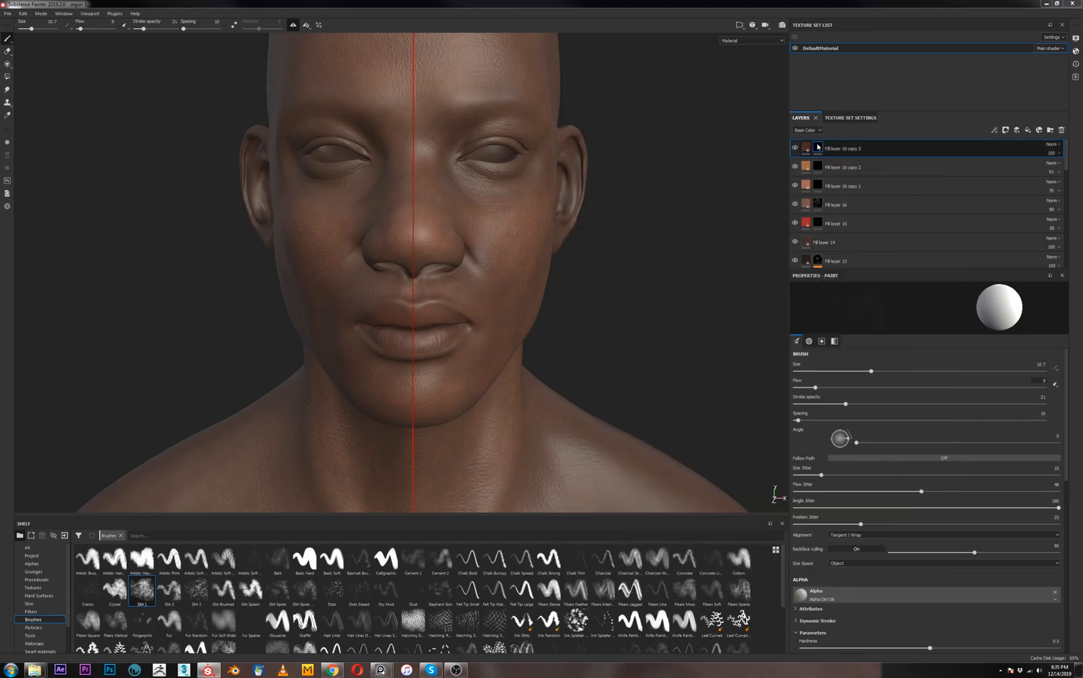
scroll(405, 200, up, 5)
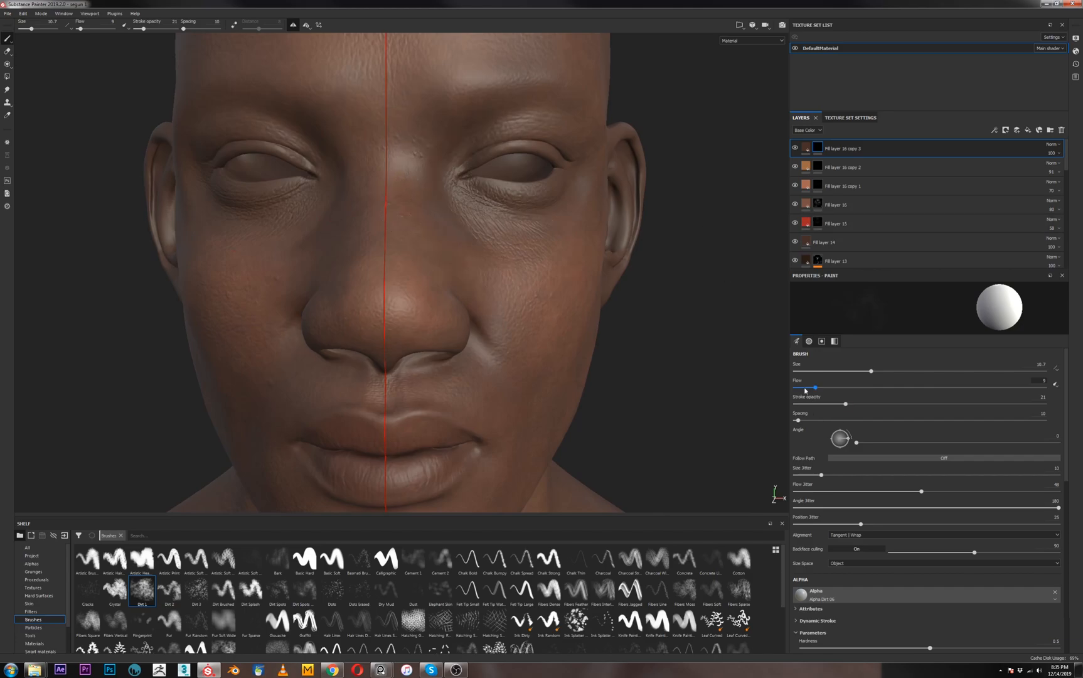
drag(816, 388, 863, 405)
scroll(472, 262, down, 3)
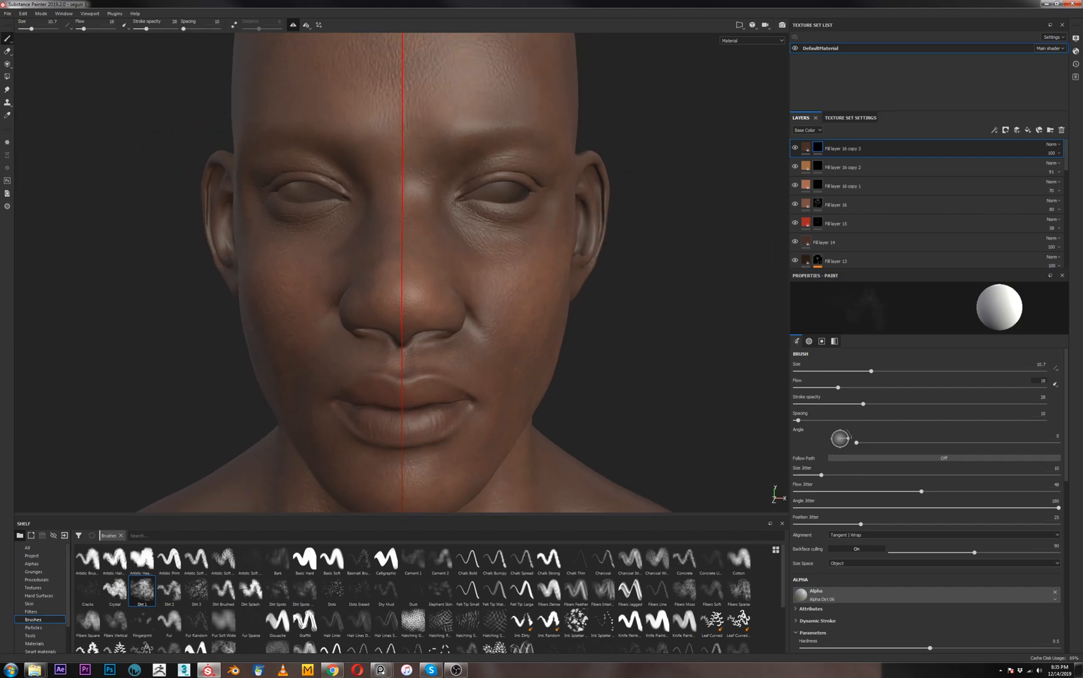
alt+drag(666, 295, 406, 243)
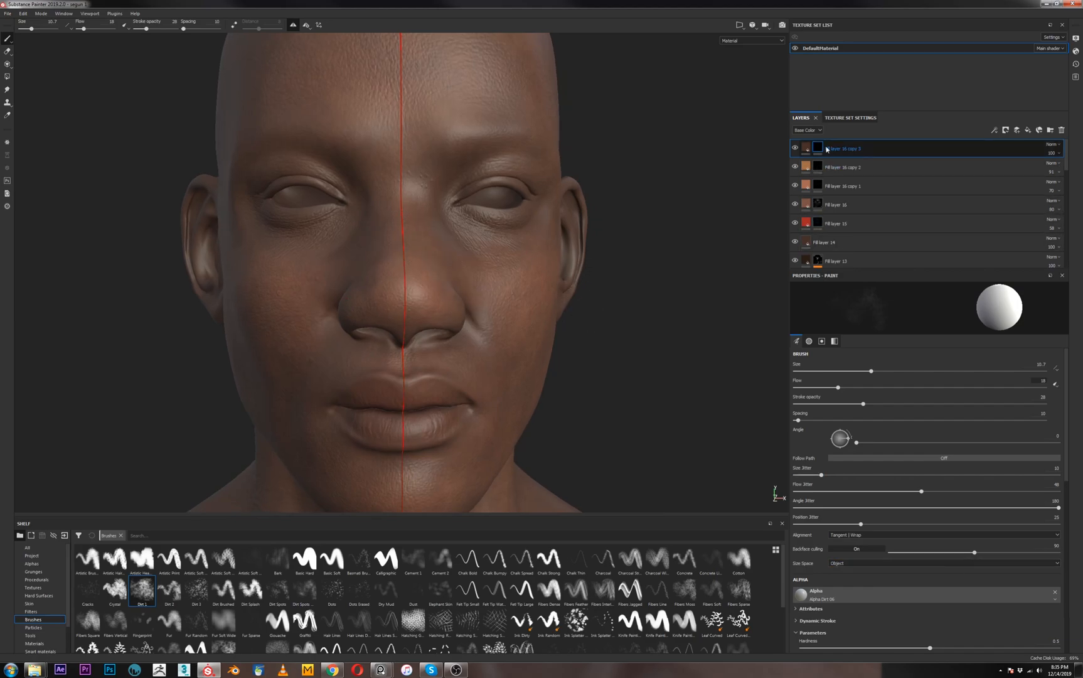
Change the base color of Fill layer 16 copy 3 to a darker reddish brown and reselect its mask
click(805, 149)
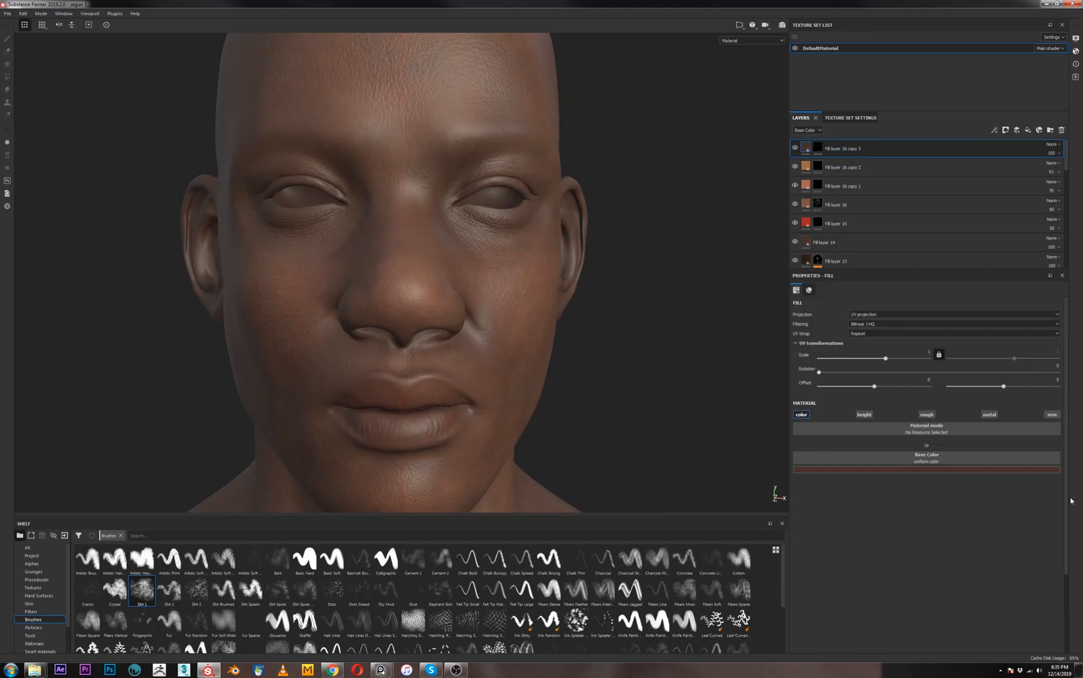
click(1021, 469)
drag(1073, 535, 1073, 539)
alt+drag(534, 273, 524, 286)
click(818, 147)
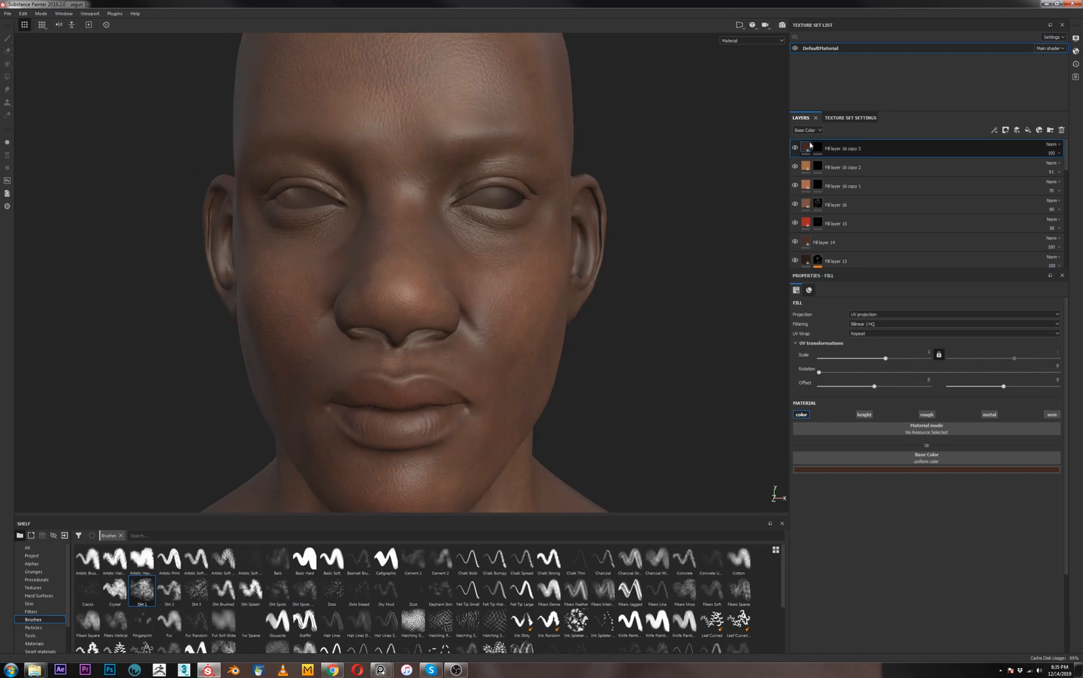
Shade the cheeks beside the nose with the brush at size 20, flow 20 and stroke opacity 31
key(1)
ctrl+right_drag(449, 264, 467, 259)
drag(838, 389, 871, 404)
mouse_move(590, 306)
ctrl+right_down()
mouse_move(483, 273)
mouse_move(499, 270)
ctrl+right_up()
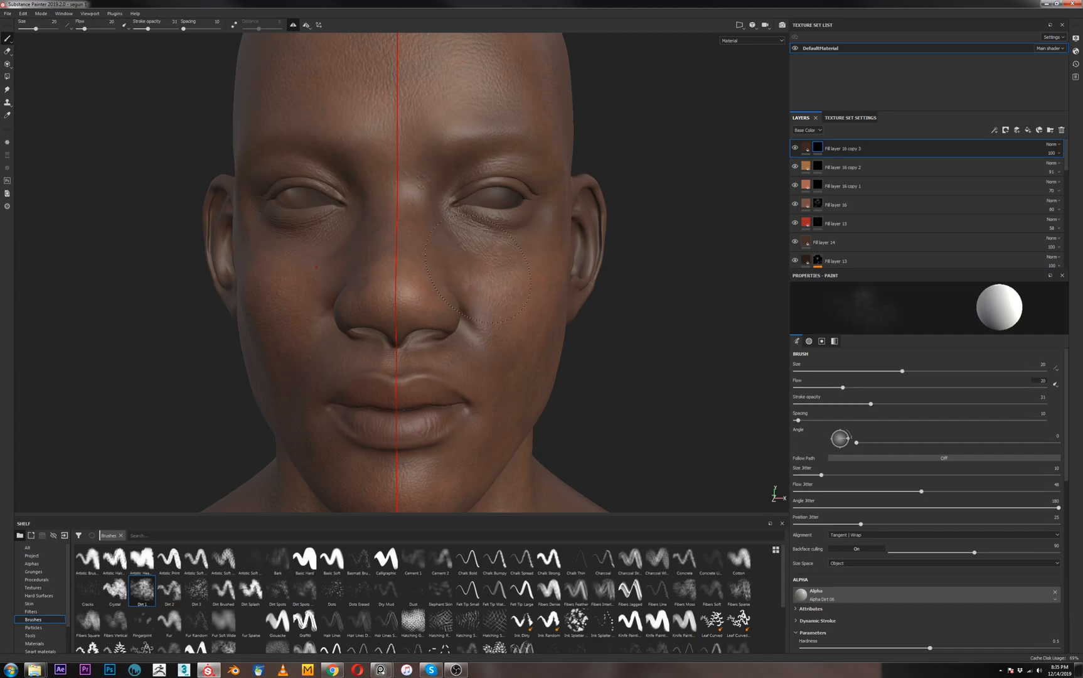
drag(457, 245, 472, 286)
alt+drag(439, 269, 339, 270)
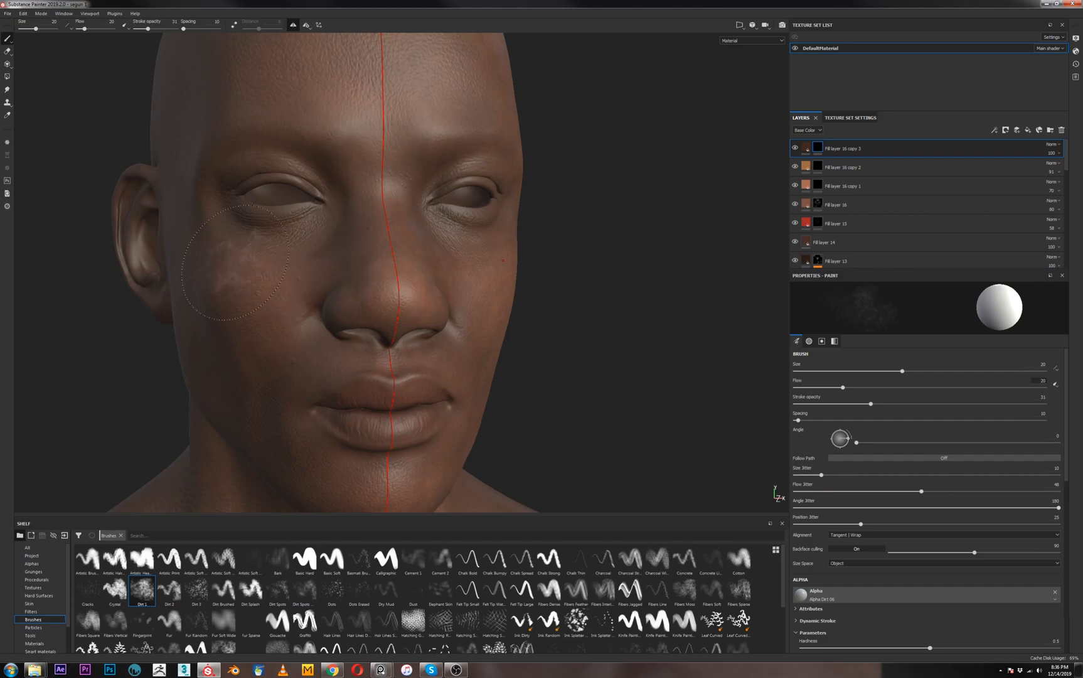
Reduce the brush to size 12.05 and then 6.1 to shade around the nose and nostrils, and save the project
ctrl+right_drag(243, 270, 219, 270)
scroll(284, 316, up, 6)
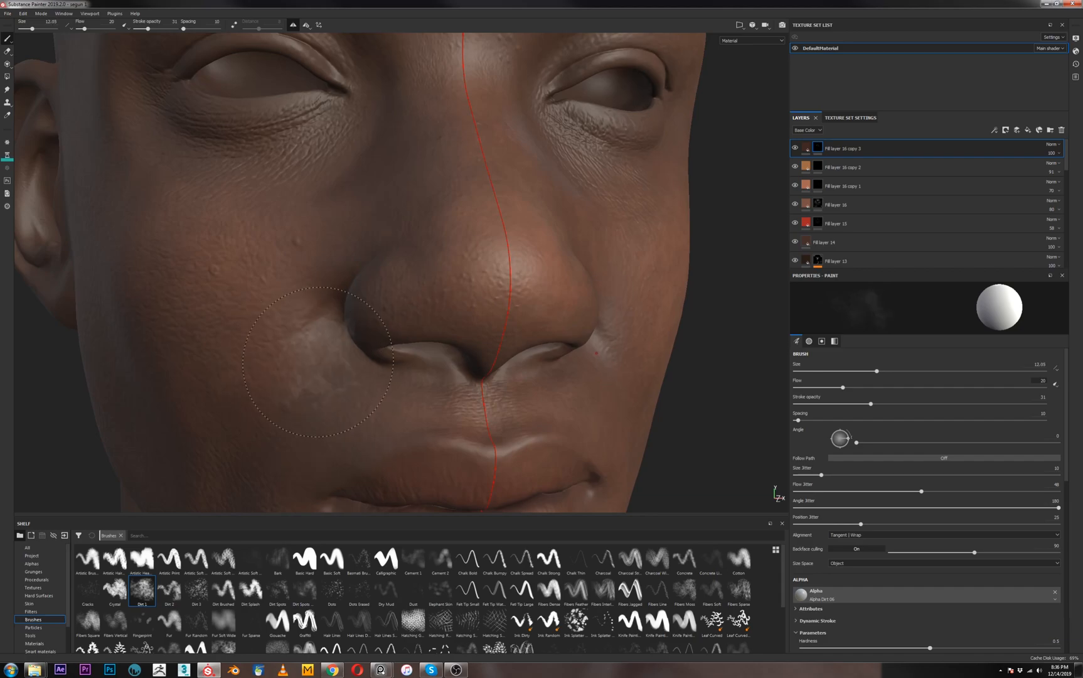
ctrl+right_drag(318, 362, 301, 362)
alt+drag(318, 361, 342, 335)
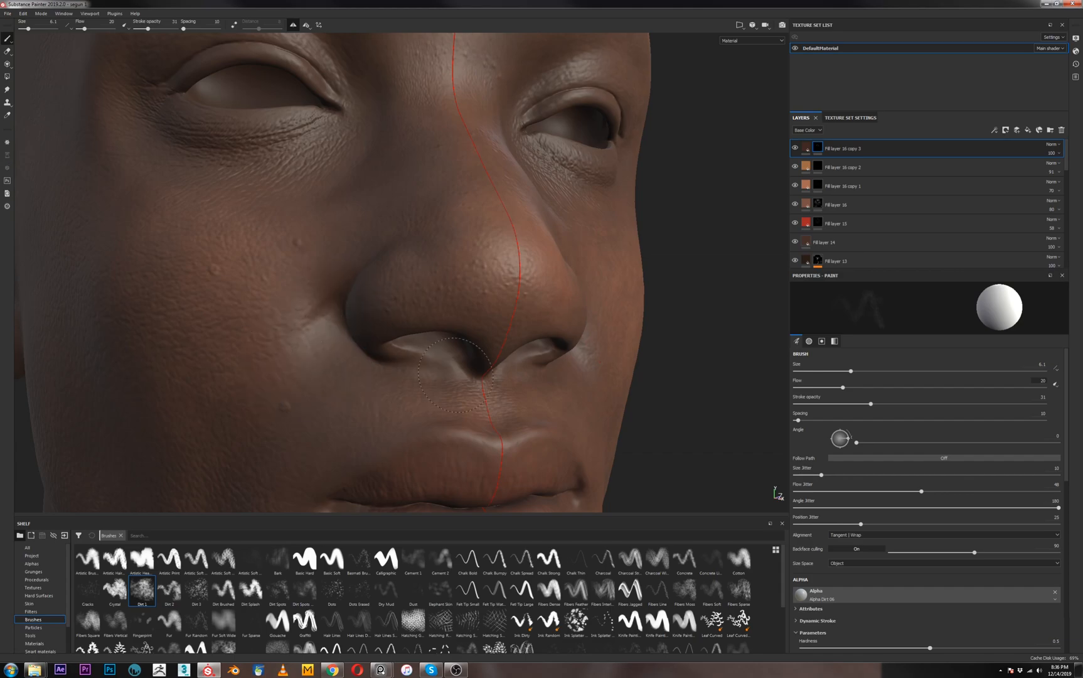
scroll(300, 312, down, 10)
key(ctrl+s)
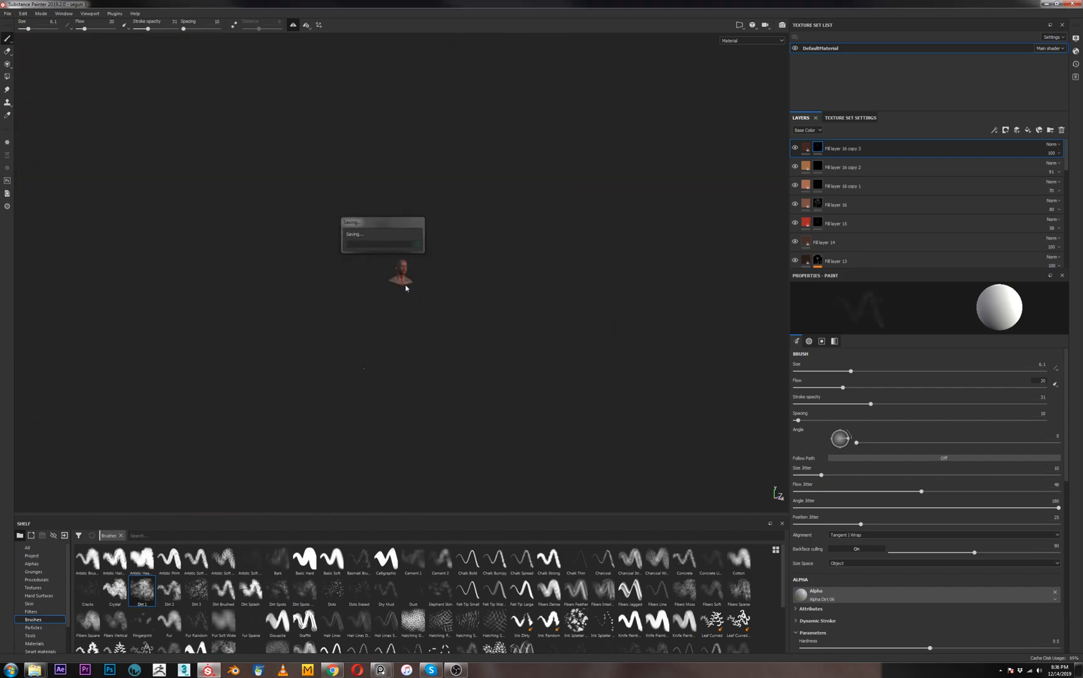
Shade the folds beside the nose and the area below the lower lip with the size 6.1 brush
alt+right_drag(411, 322, 411, 280)
alt+drag(414, 278, 441, 319)
alt+right_drag(420, 340, 411, 305)
alt+drag(424, 328, 397, 308)
alt+right_drag(400, 306, 414, 258)
alt+right_drag(432, 403, 422, 355)
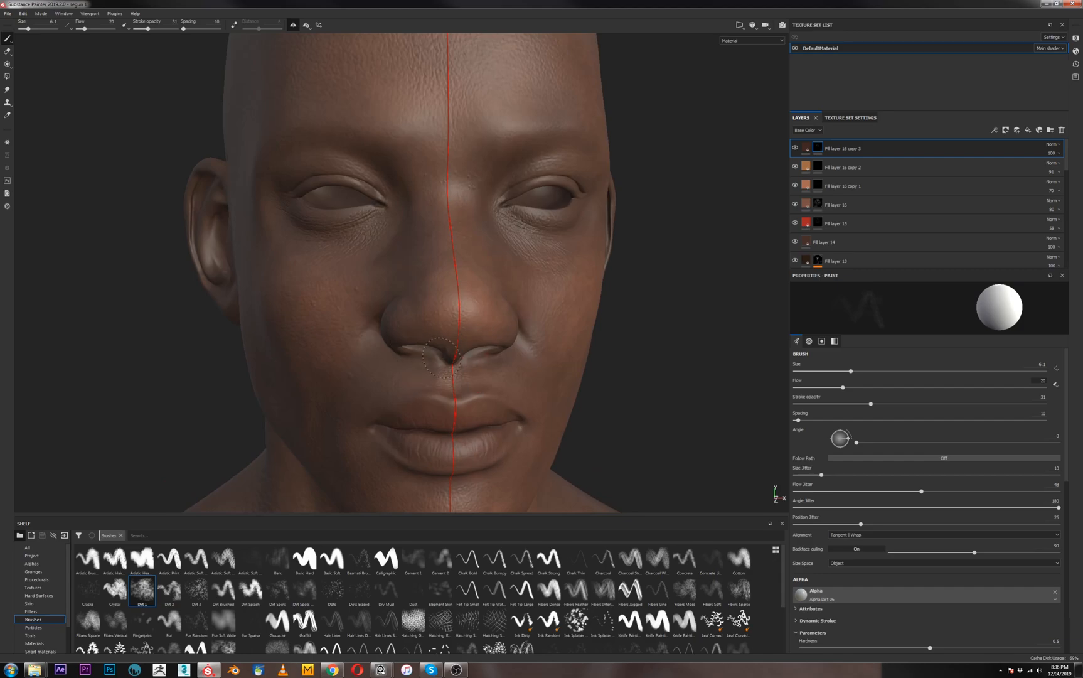
alt+drag(487, 355, 491, 327)
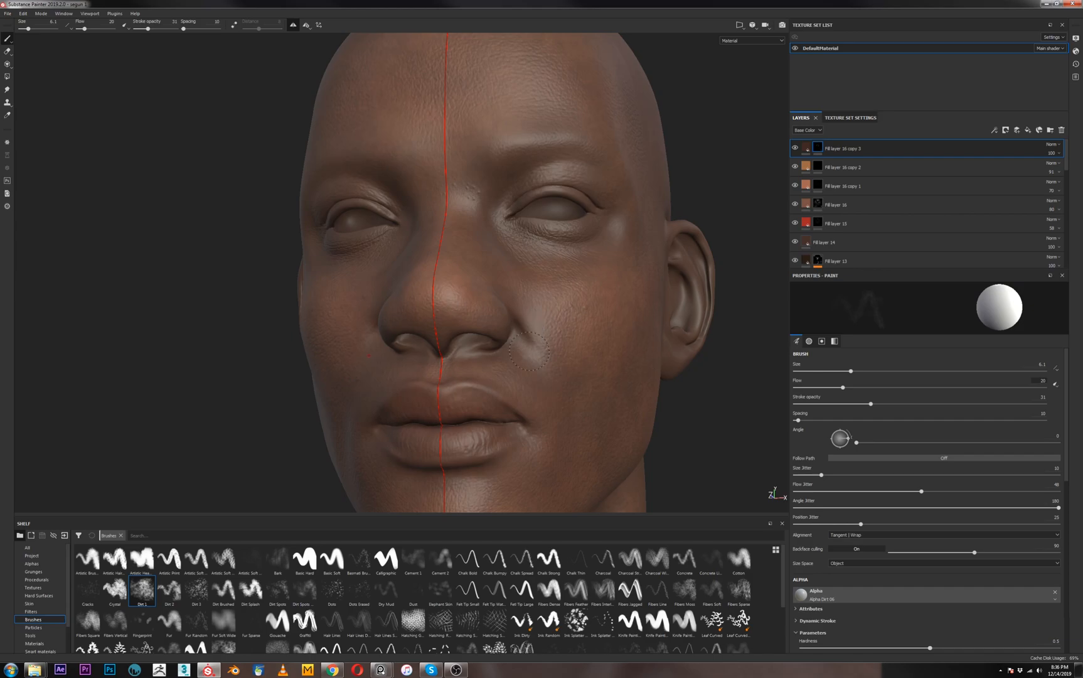
alt+drag(528, 438, 438, 383)
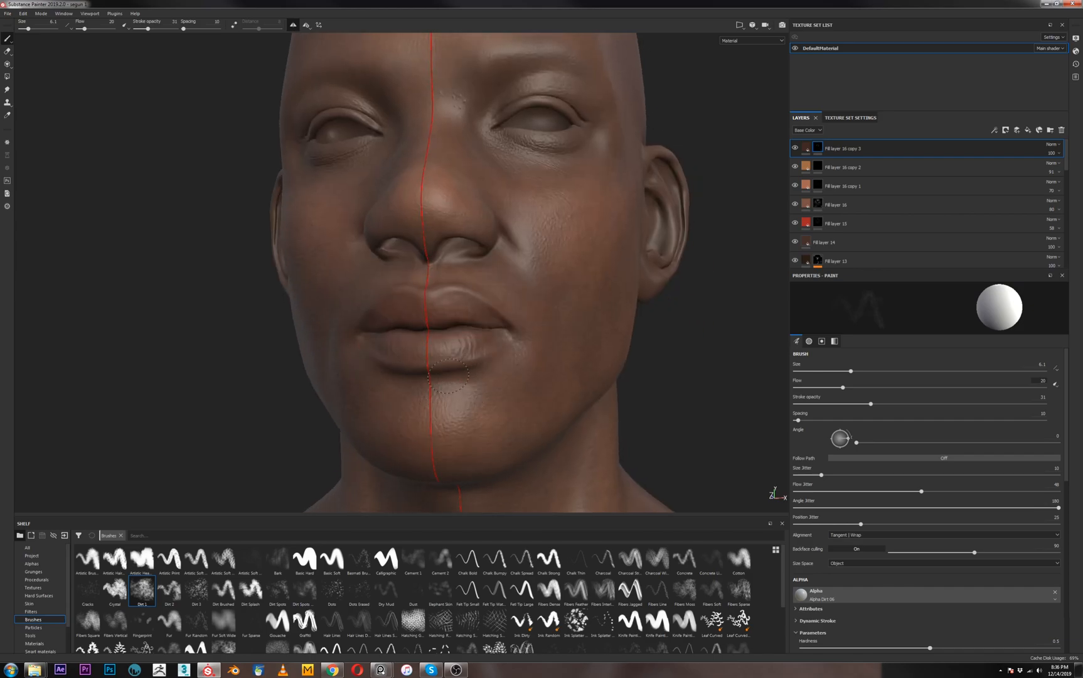
alt+drag(464, 375, 418, 375)
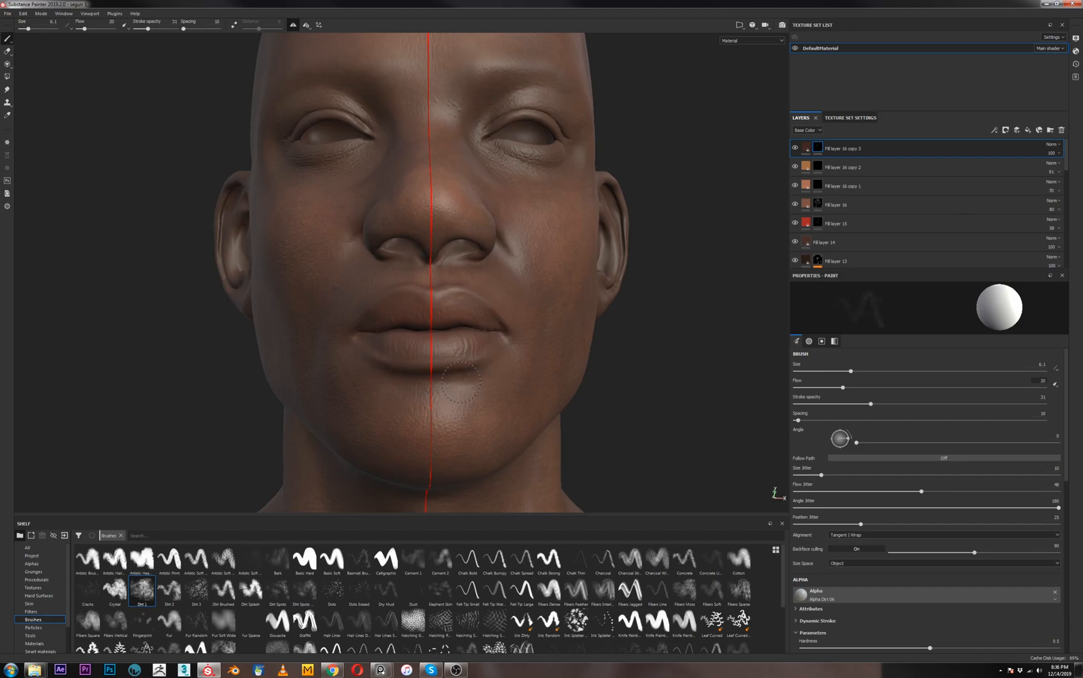
Enlarge the brush to size 10.7 and shade the cheeks, jaw and sides of the chin
key(bracketright)
key(bracketright)
key(bracketright)
key(bracketright)
alt+drag(315, 380, 339, 339)
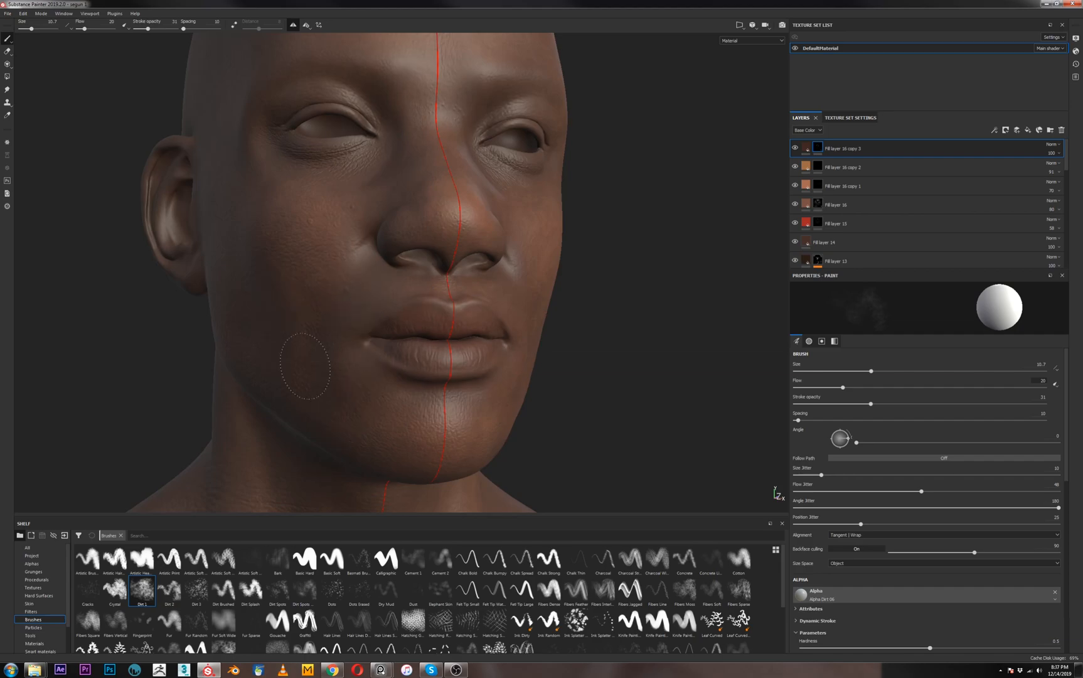
alt+shift+drag(517, 409, 483, 401)
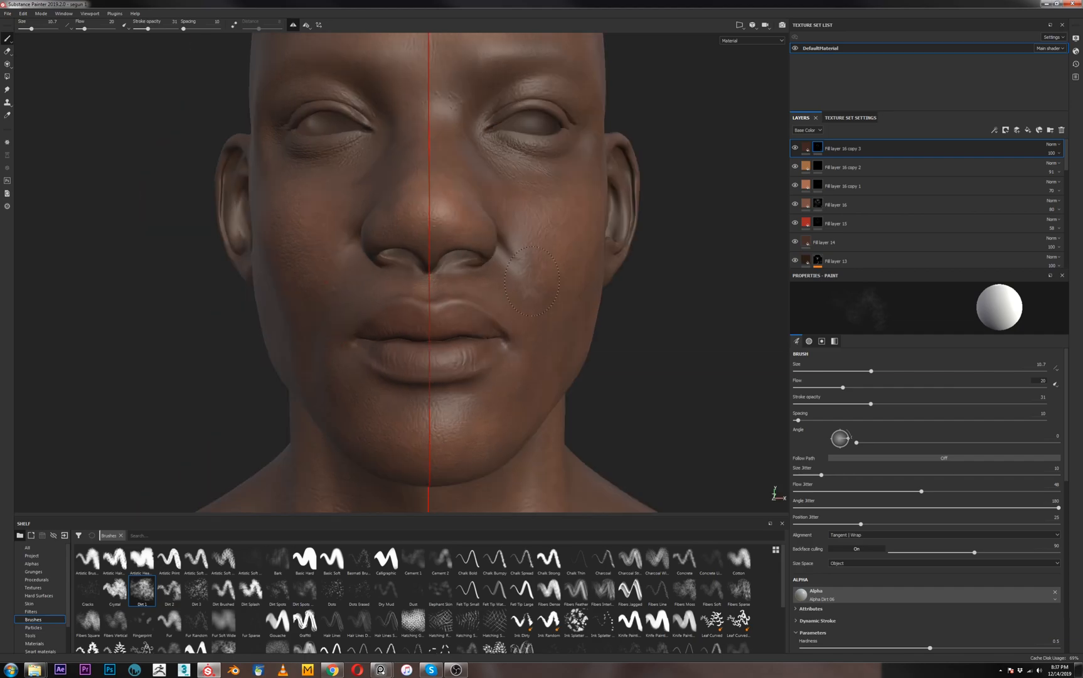
mouse_move(553, 331)
alt+mouse_down()
mouse_move(530, 315)
mouse_move(538, 308)
alt+mouse_up()
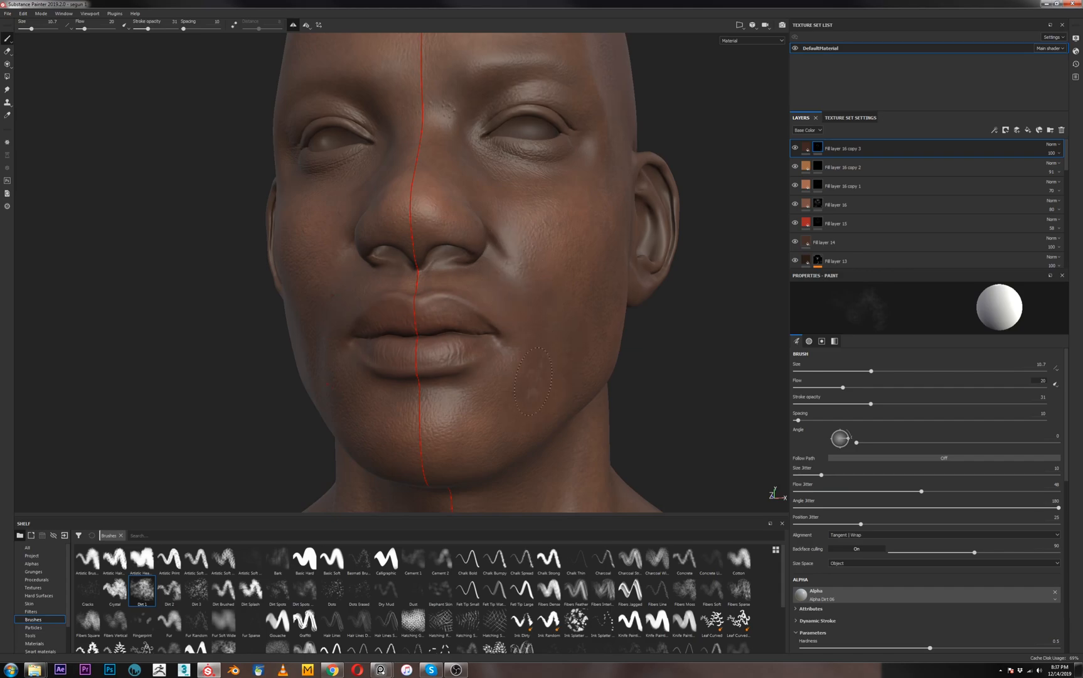
alt+drag(532, 381, 539, 358)
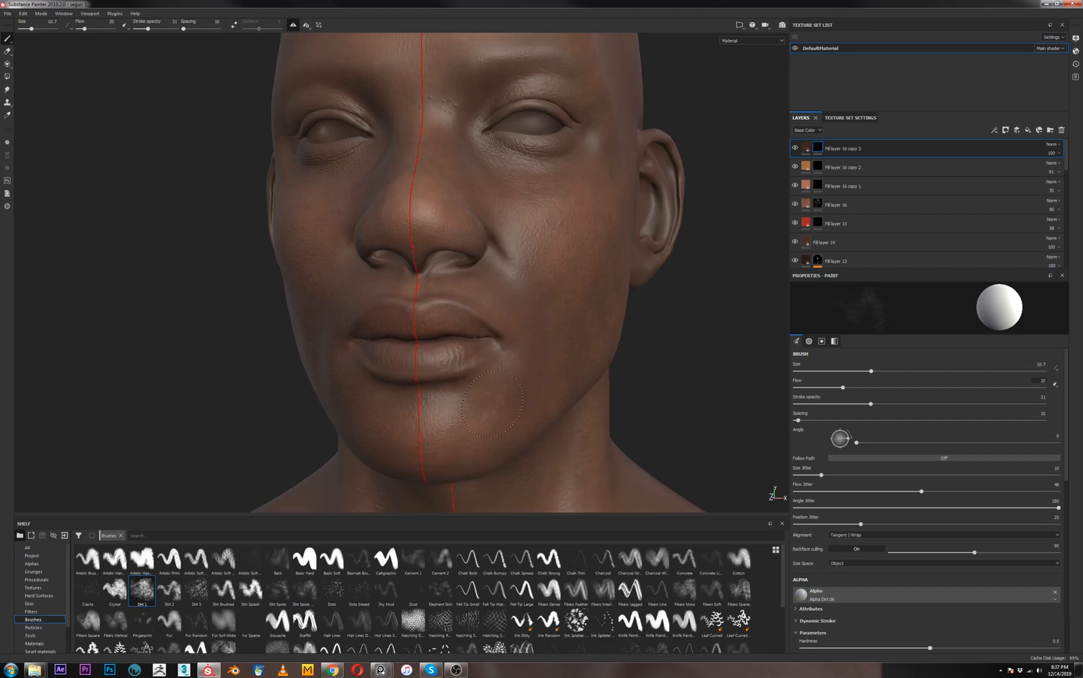
Build up the dark shading over the lower cheeks and face, adjusting the brush size as needed
drag(552, 321, 563, 331)
key(])
key(])
key(])
key(])
alt+drag(502, 313, 463, 222)
alt+right_drag(464, 222, 465, 242)
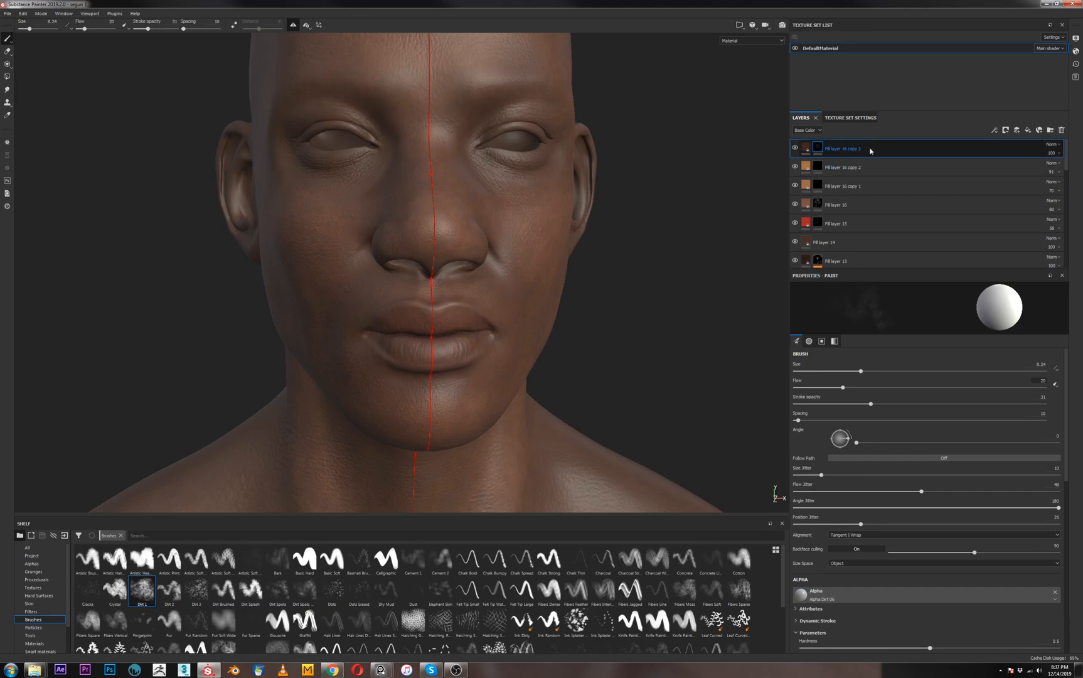
Shade the neck and the tops of the shoulders with the brush at size 12.05 and then 25.73
alt+middle_drag(485, 358, 398, 242)
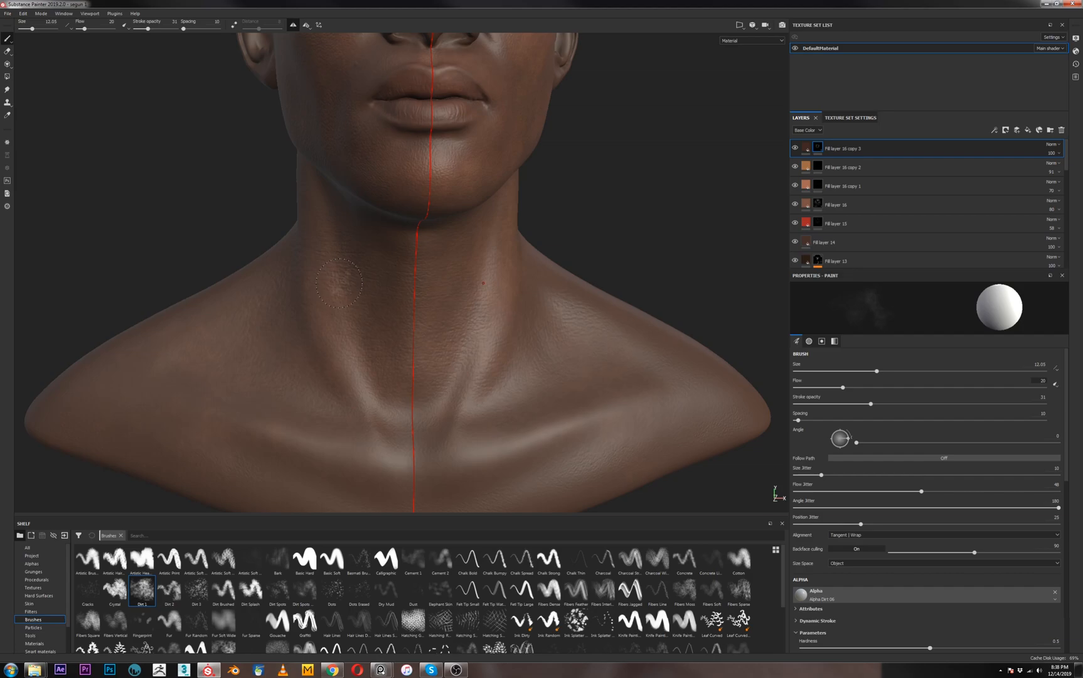
ctrl+right_drag(324, 216, 320, 213)
alt+drag(542, 355, 430, 360)
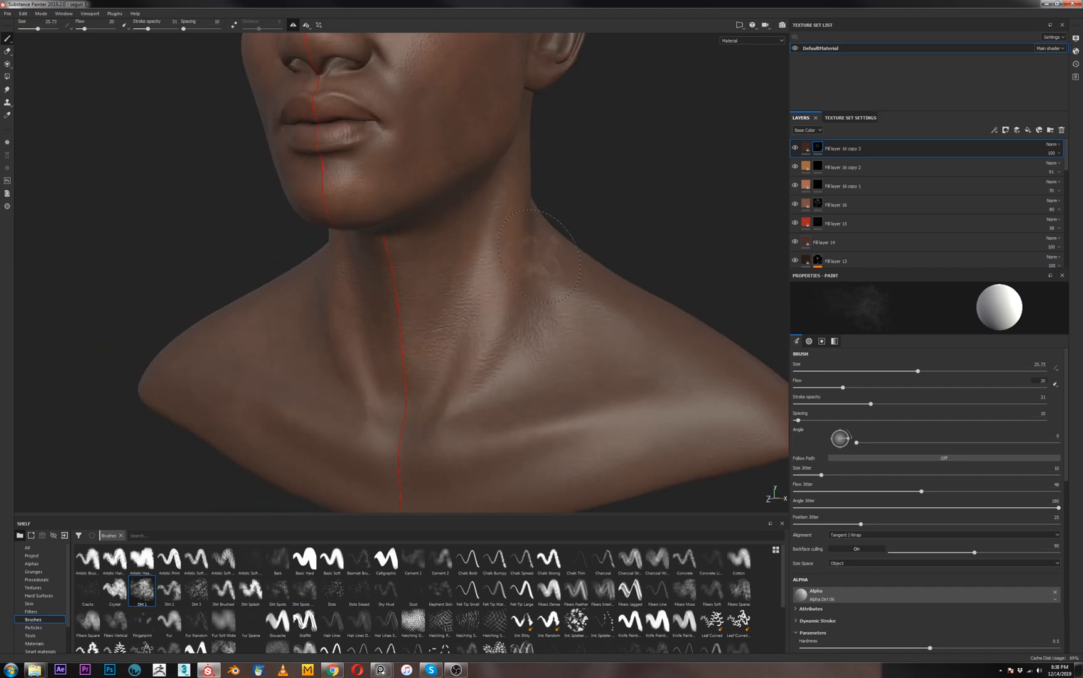
alt+drag(540, 256, 514, 208)
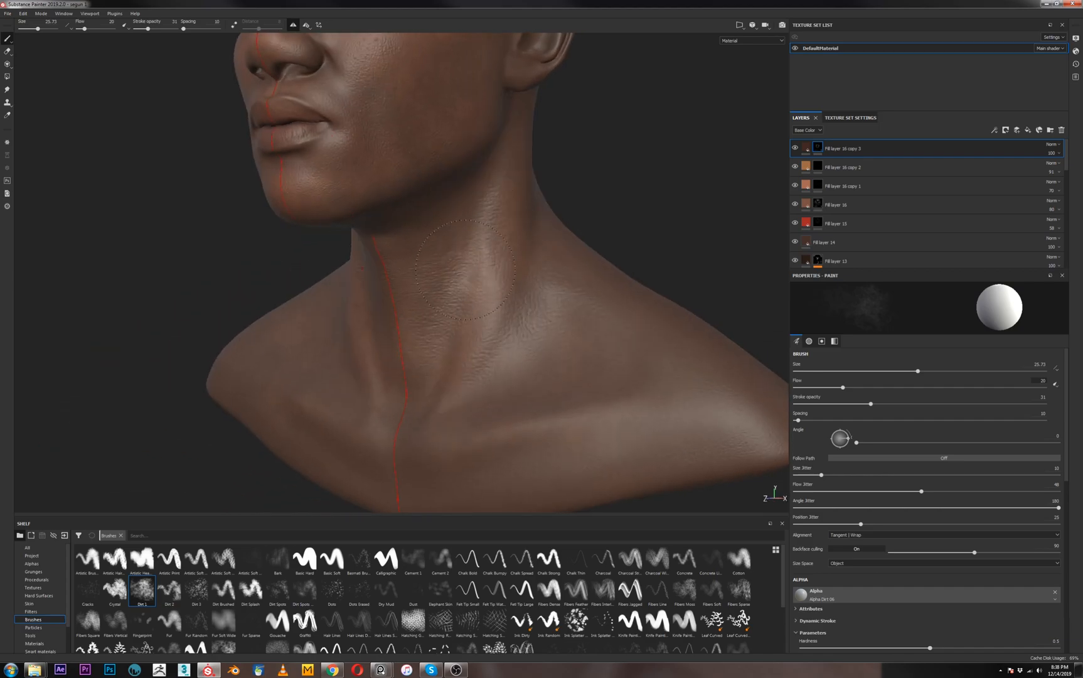
alt+drag(331, 320, 476, 313)
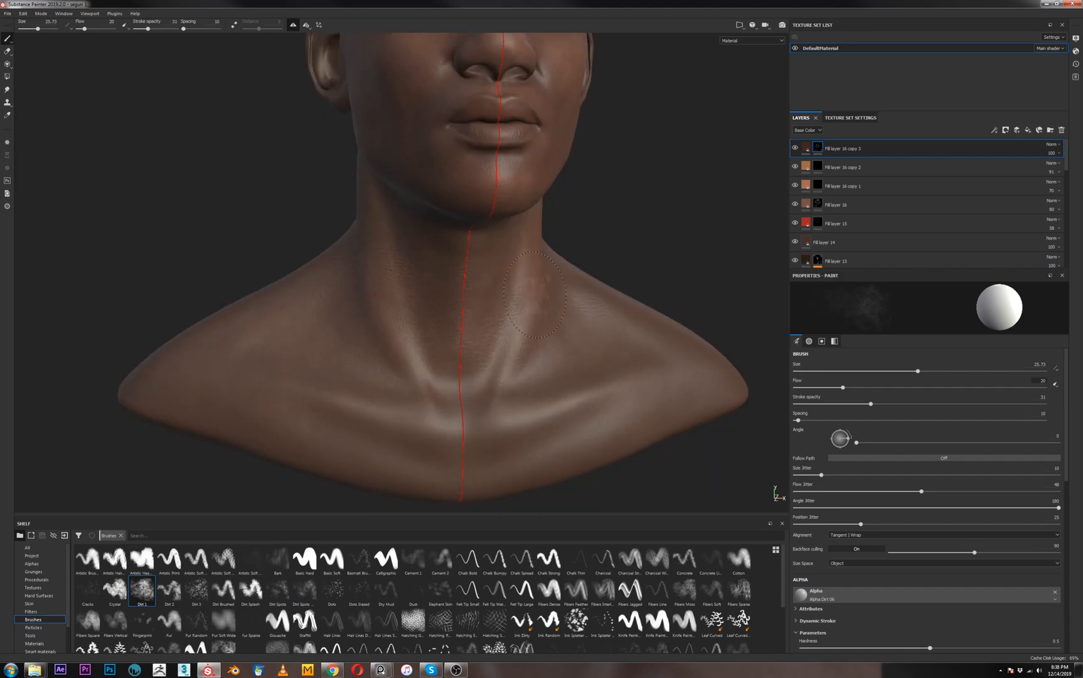
alt+drag(532, 223, 515, 213)
scroll(515, 214, up, 3)
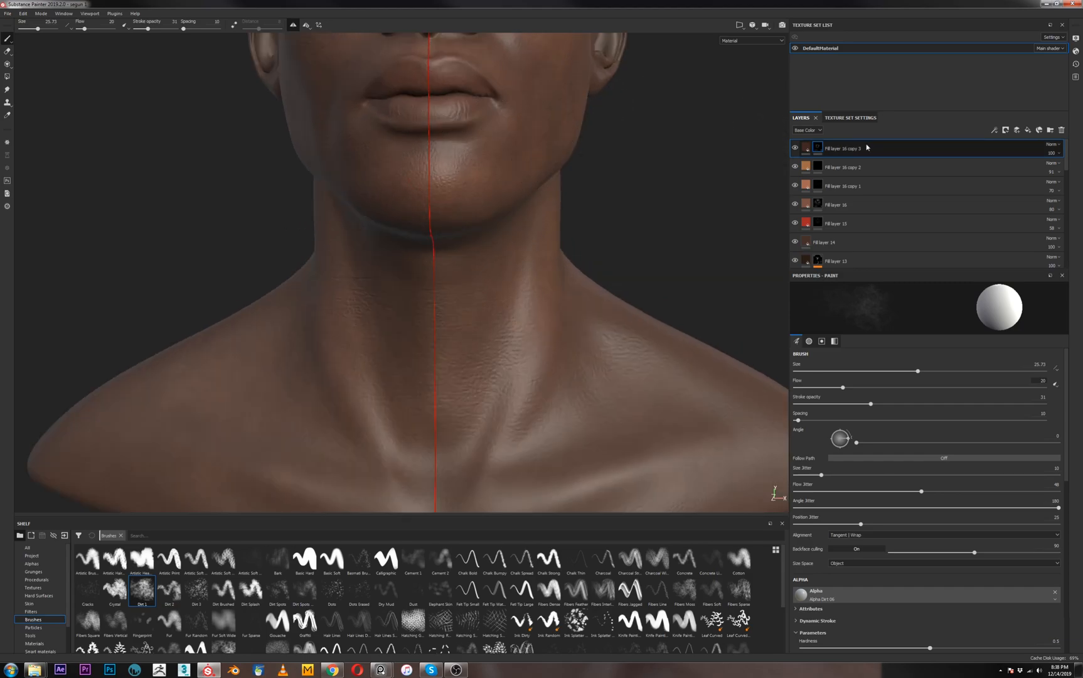
Duplicate Fill layer 16 copy 3 and select the mask of the duplicate
key(ctrl+d)
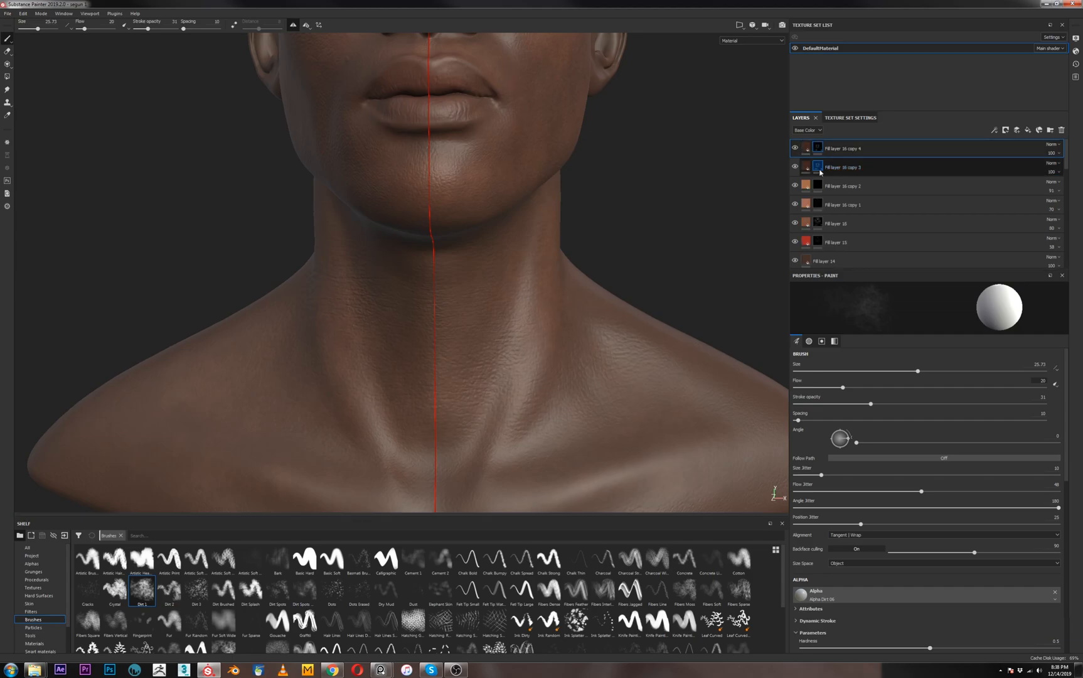
mouse_move(819, 148)
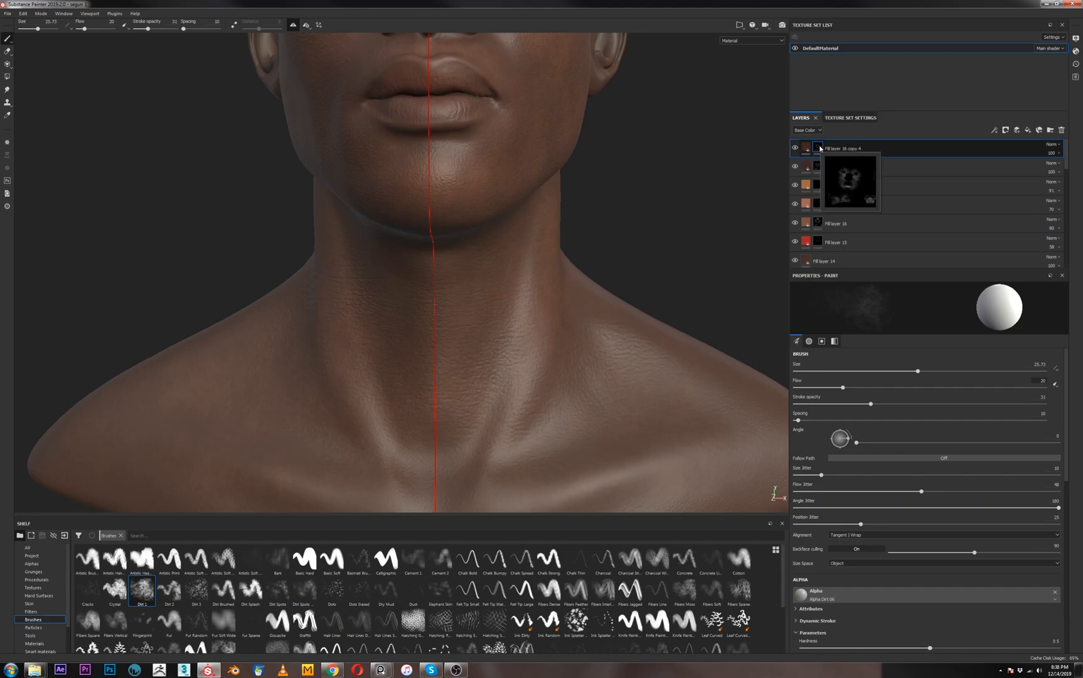
click(819, 148)
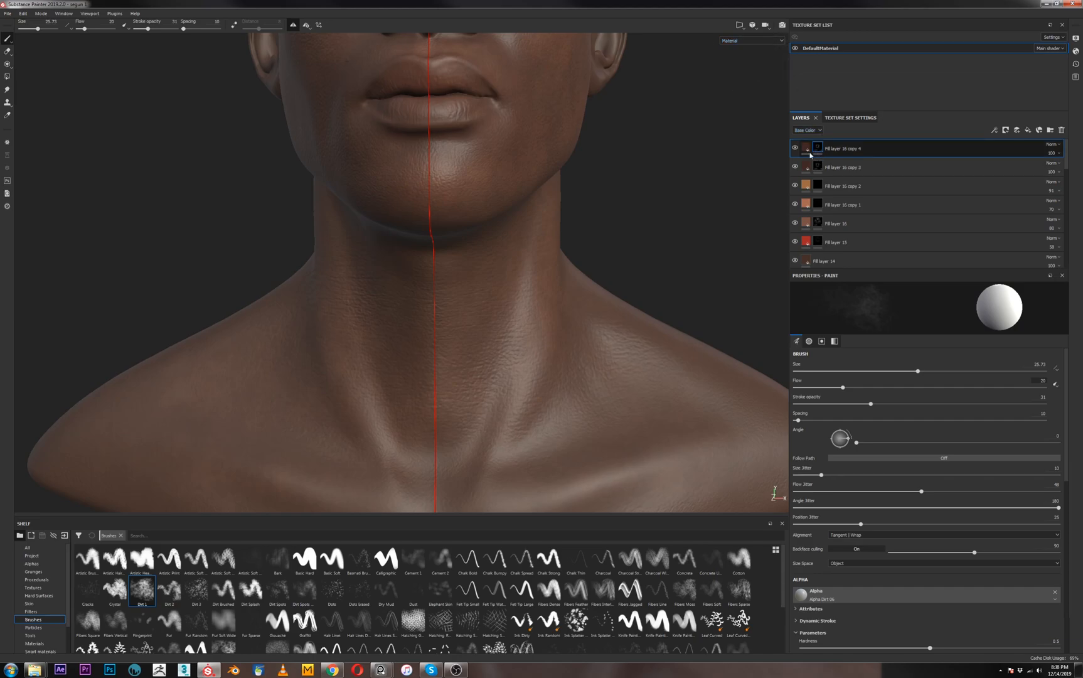
Display the duplicated layer's mask on the model and examine its coverage over the face, neck and shoulders
click(747, 40)
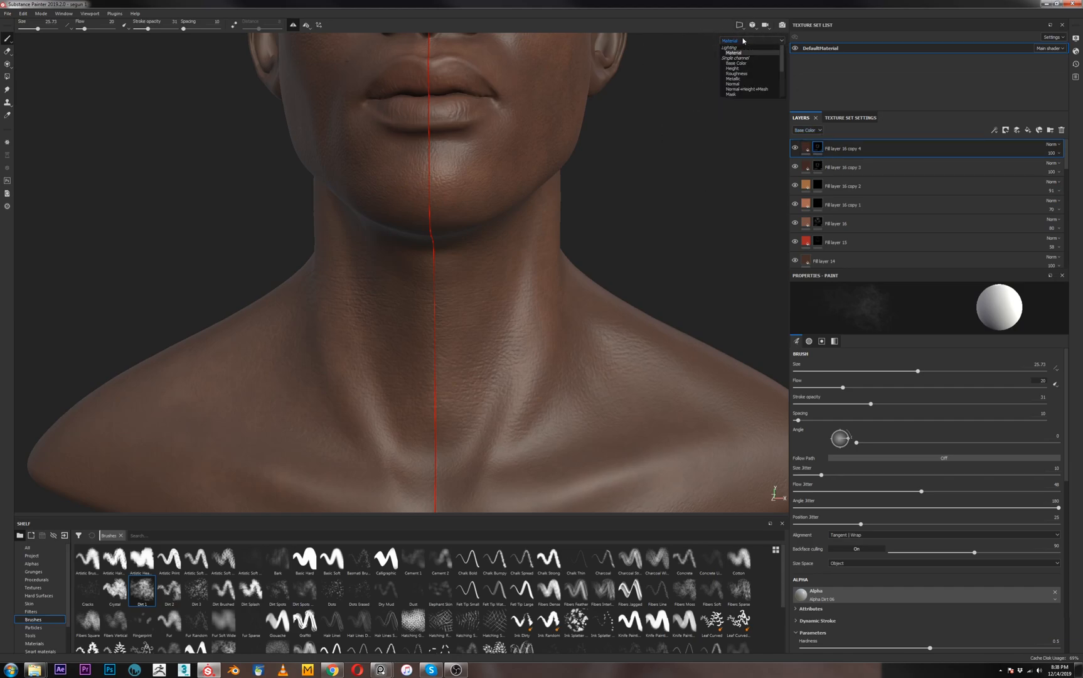
click(731, 94)
alt+drag(640, 194, 603, 189)
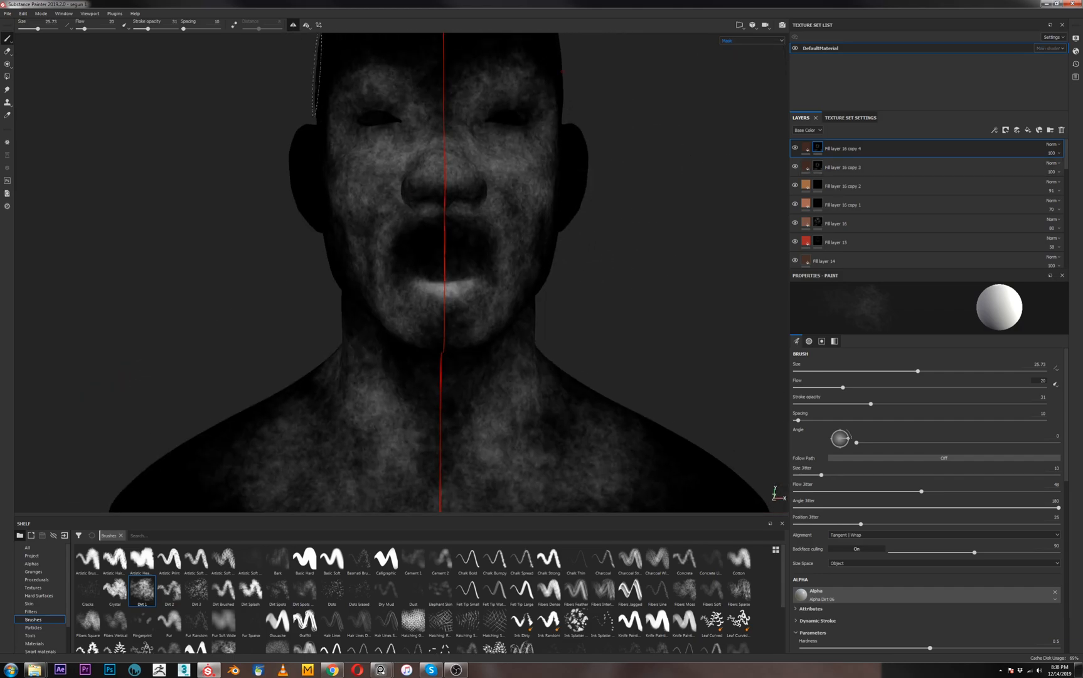
alt+drag(314, 327, 327, 220)
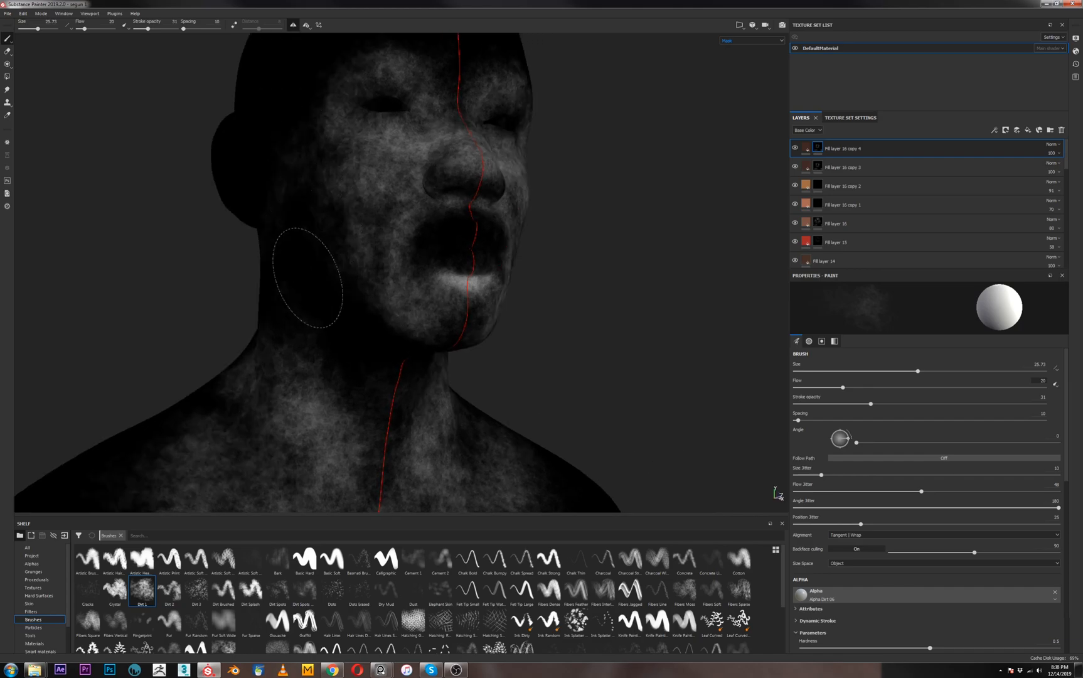
mouse_move(375, 315)
alt+mouse_down()
mouse_move(550, 337)
mouse_move(375, 334)
mouse_move(390, 333)
alt+mouse_up()
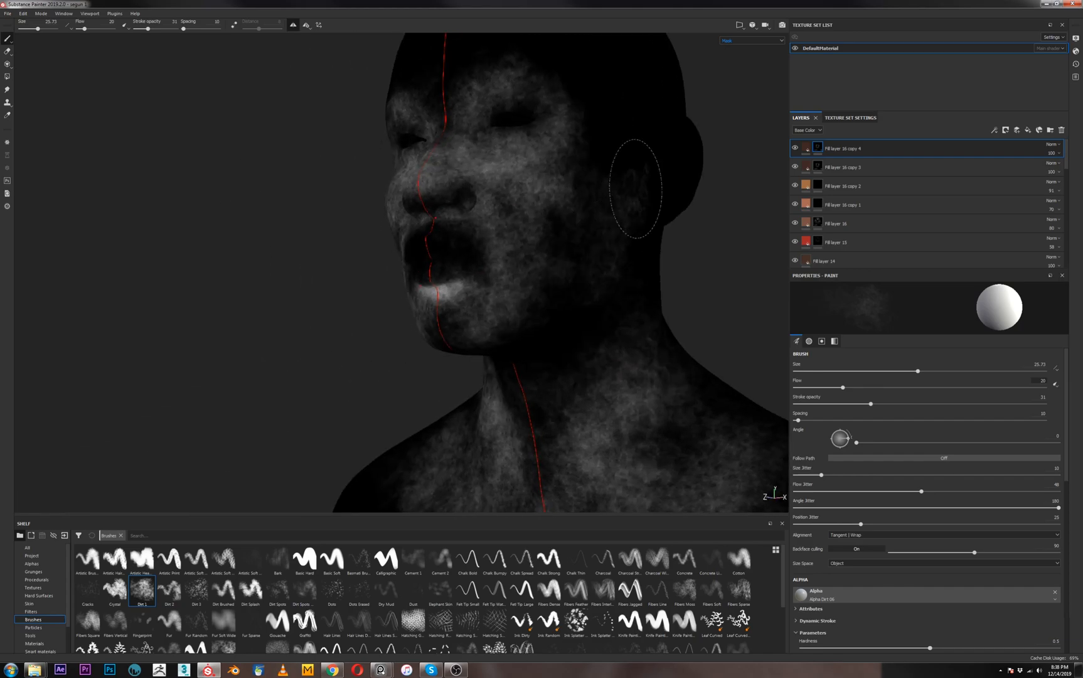
mouse_move(631, 203)
alt+mouse_down()
mouse_move(593, 218)
mouse_move(602, 165)
mouse_move(592, 233)
mouse_move(535, 177)
mouse_move(597, 199)
mouse_move(484, 196)
mouse_move(499, 191)
alt+mouse_up()
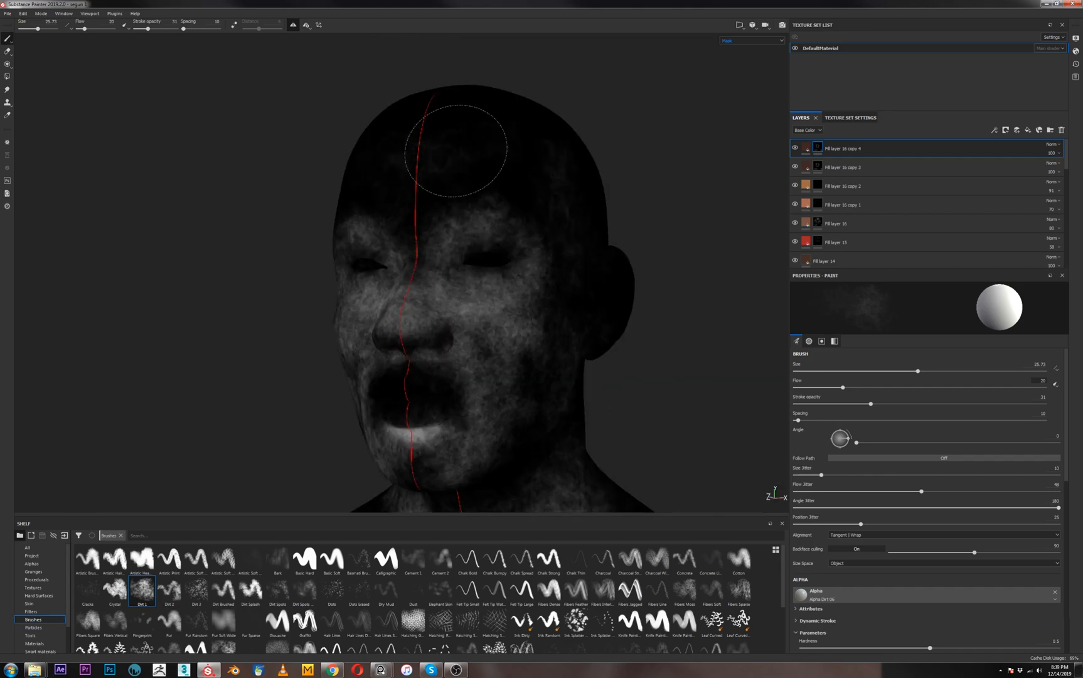
Extend the mottled mask painting over the forehead and check the mask across the whole bust
alt+drag(433, 183, 459, 165)
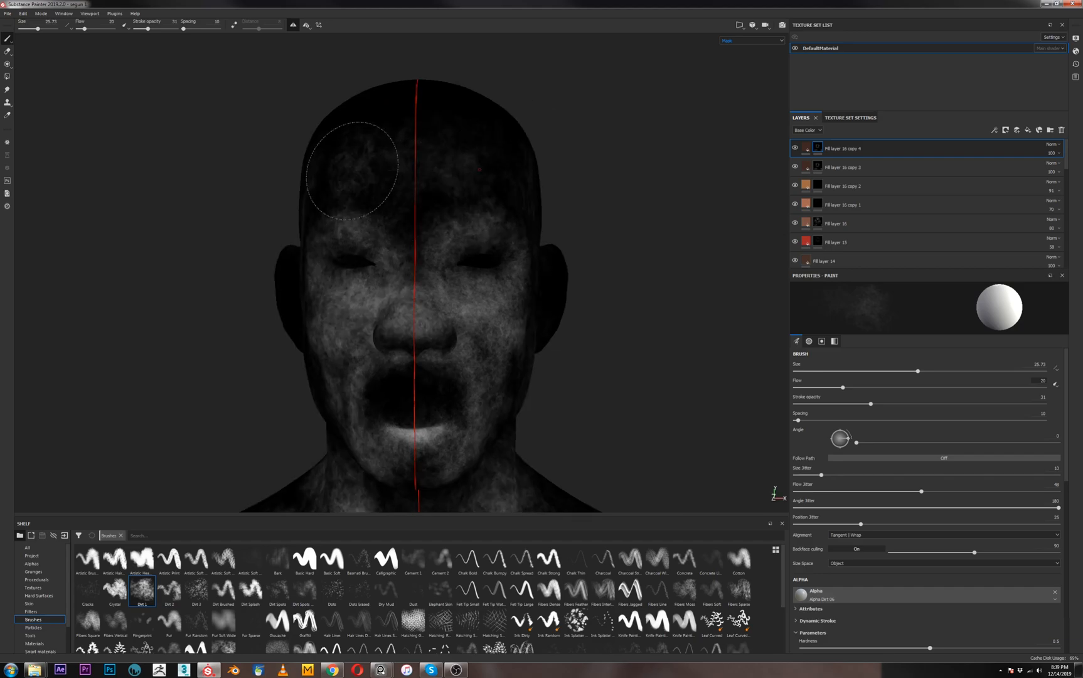
alt+drag(329, 272, 350, 193)
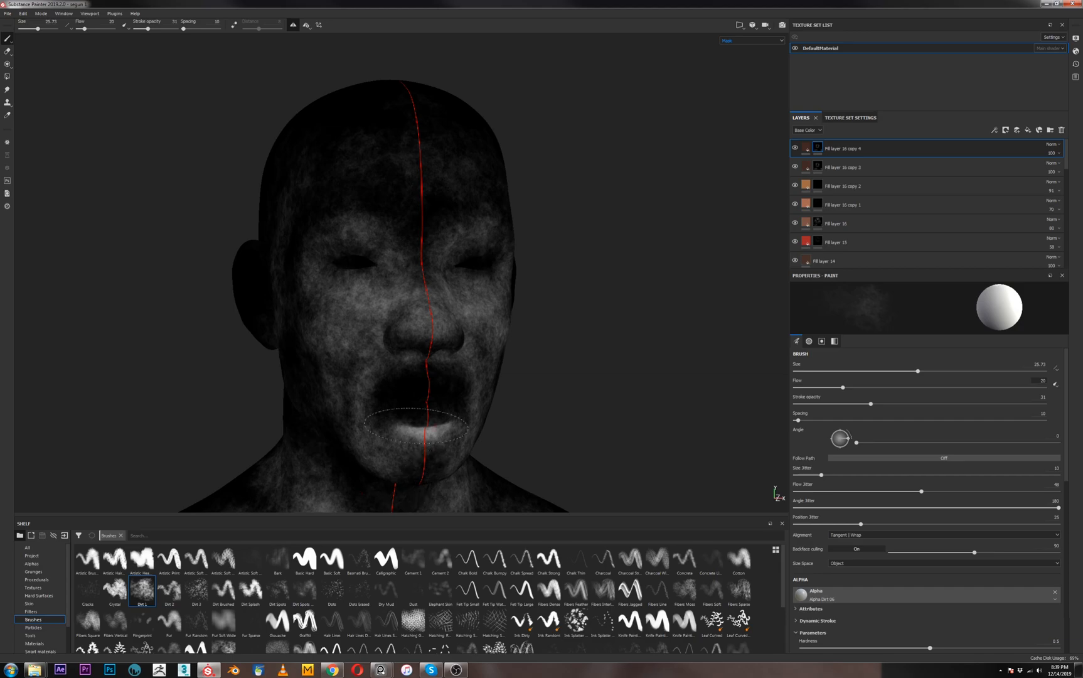
scroll(314, 283, down, 3)
middle_drag(350, 371, 350, 296)
alt+drag(351, 295, 343, 300)
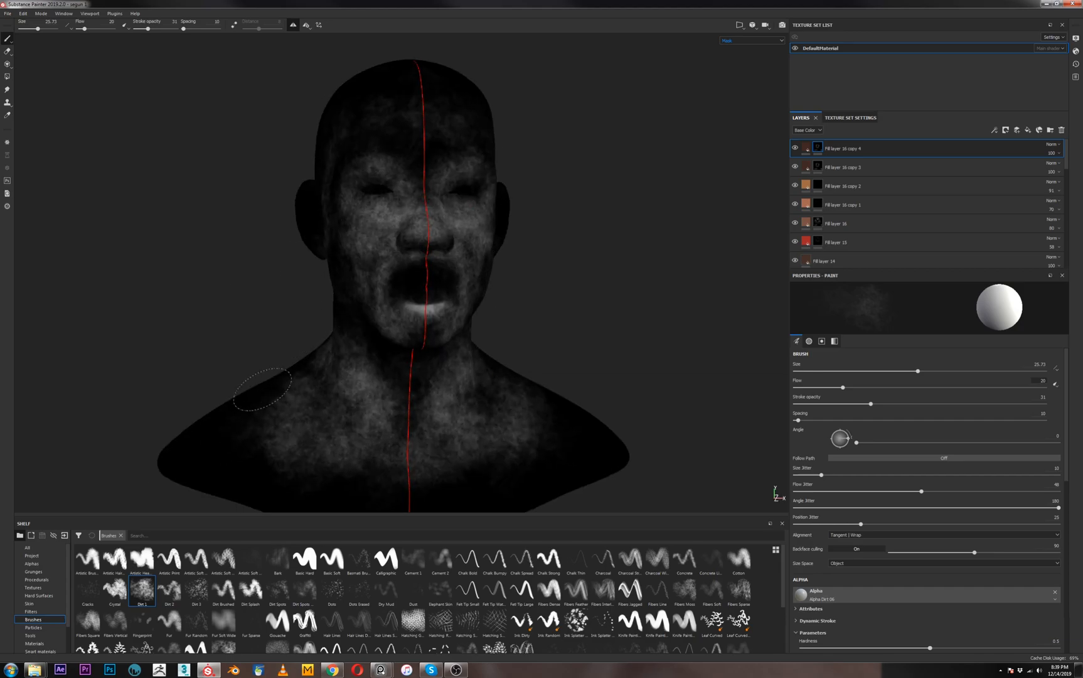
alt+drag(612, 292, 557, 254)
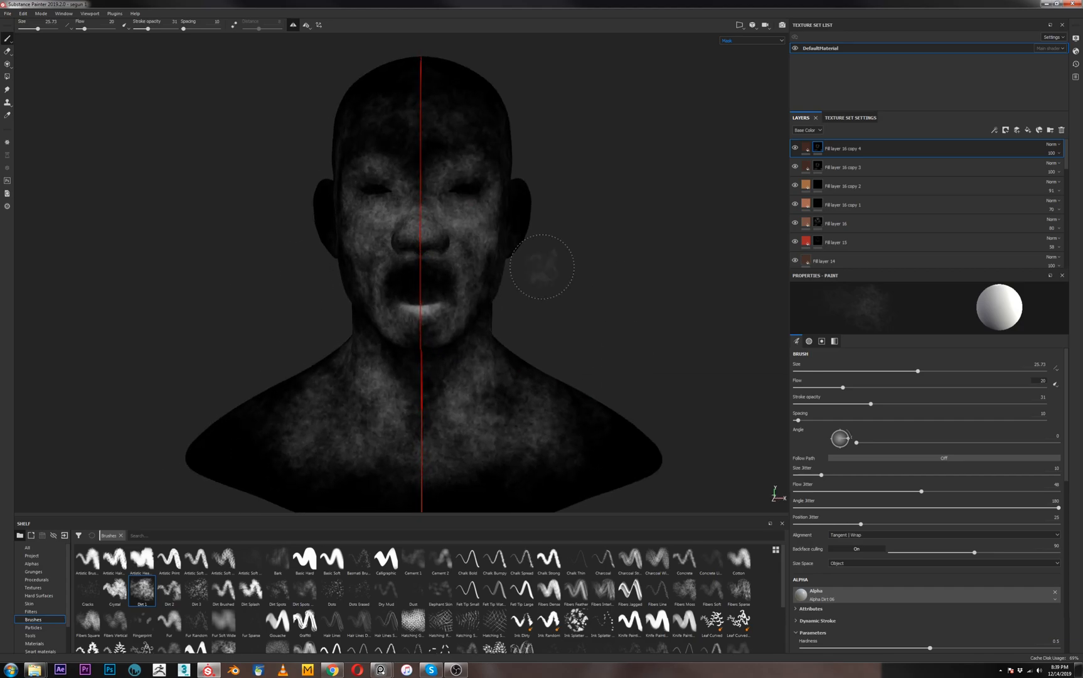
alt+right_drag(556, 254, 536, 323)
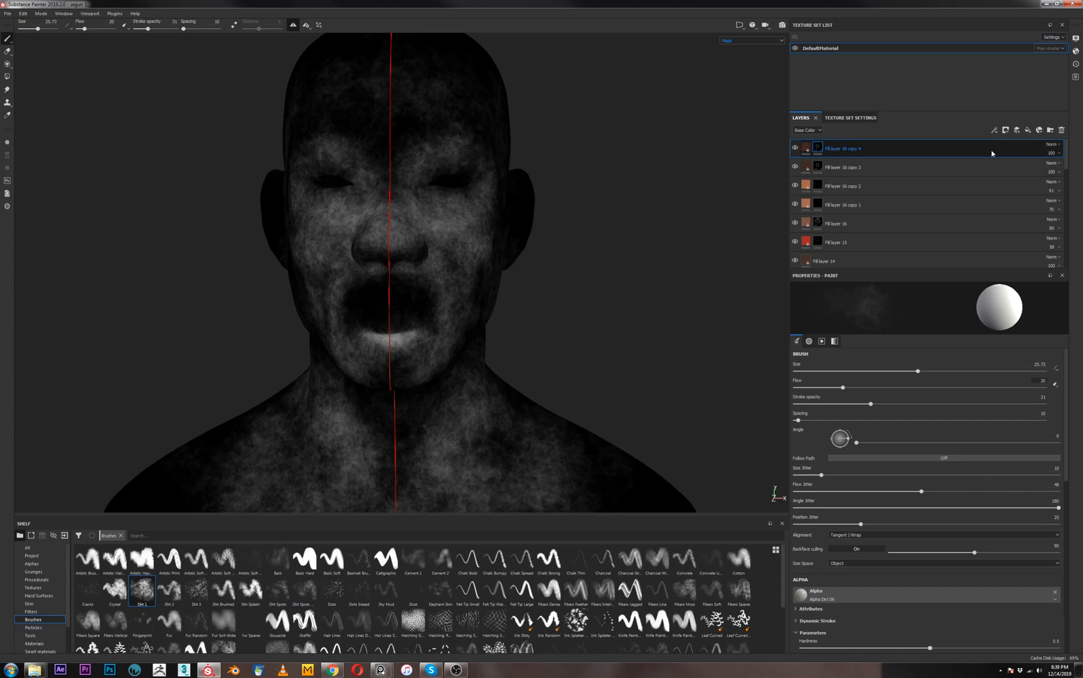
Return the viewport to the material display and check the shaded face
drag(1075, 170, 1069, 171)
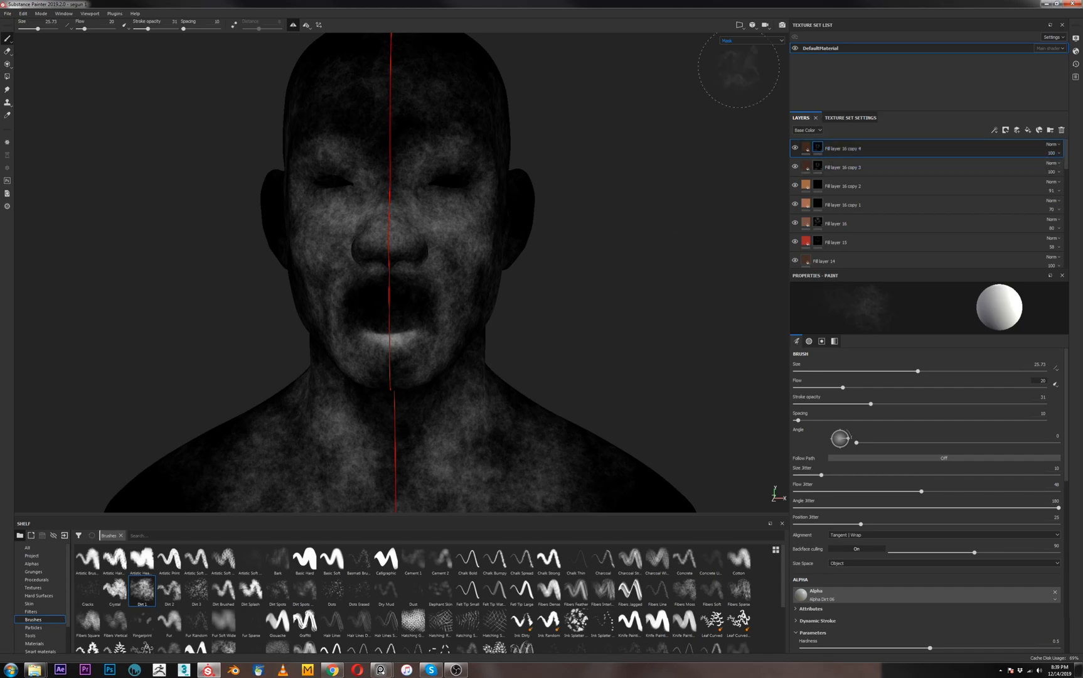
key(m)
alt+drag(581, 295, 573, 261)
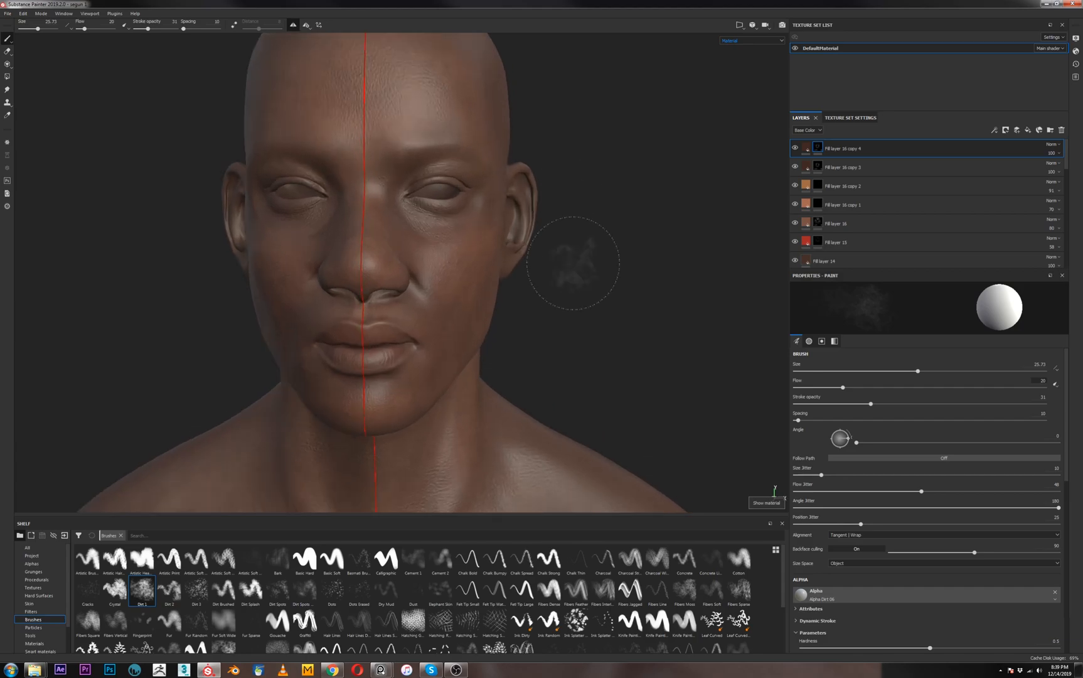
Clear the mask of Fill layer 16 copy 4, darken its brown base color and reselect the mask
right_click(818, 149)
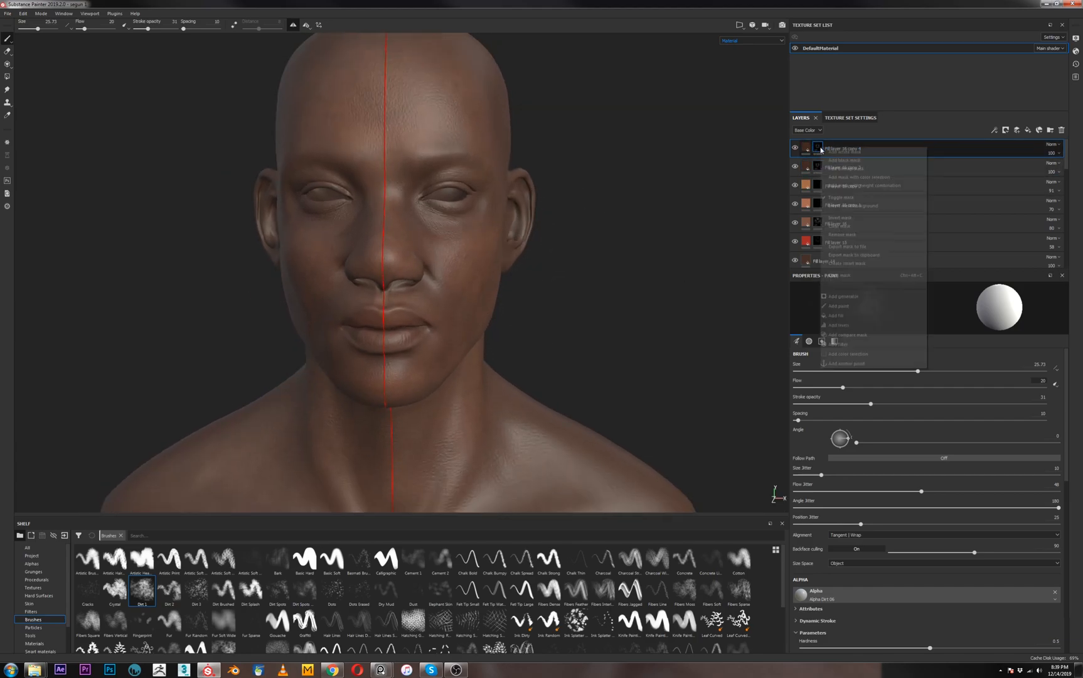
click(841, 226)
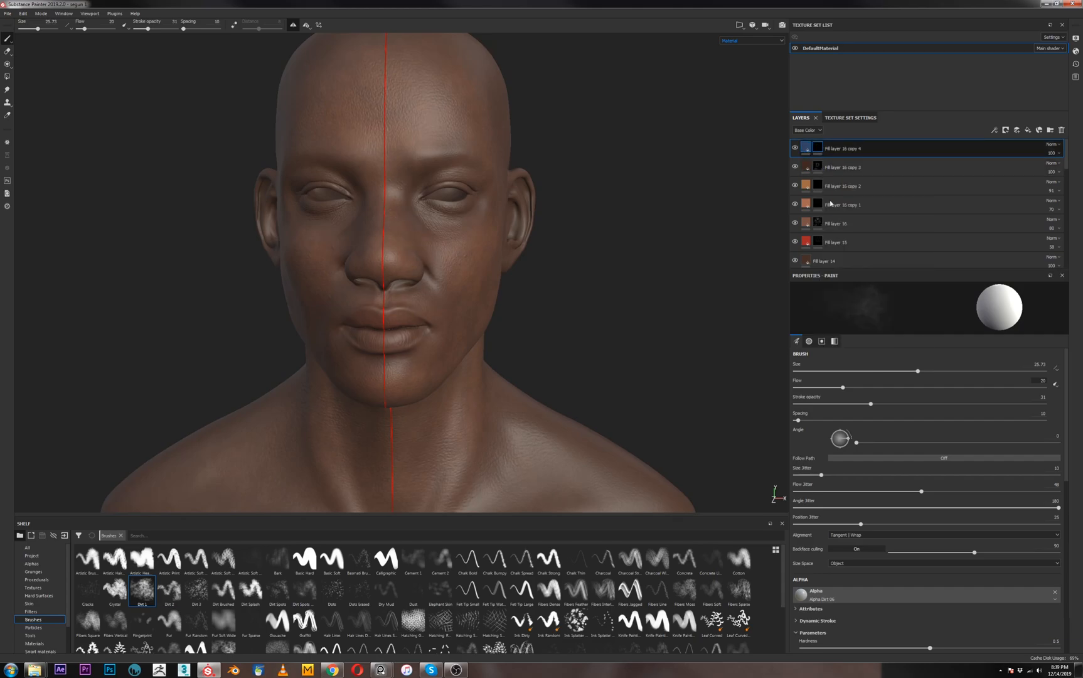
click(932, 470)
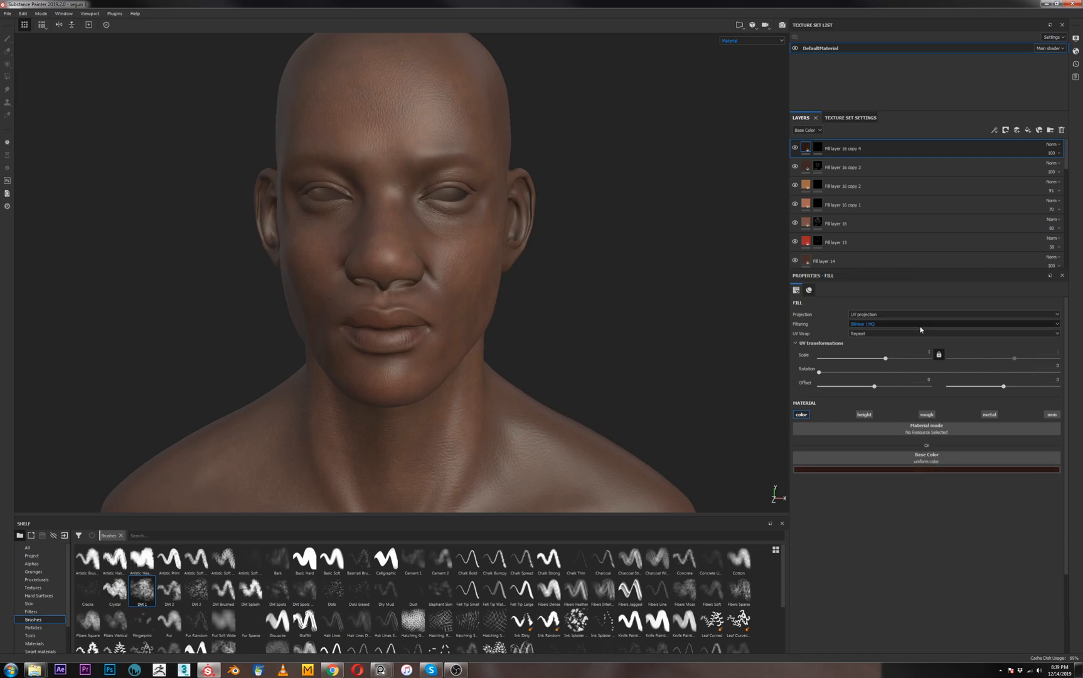
click(818, 147)
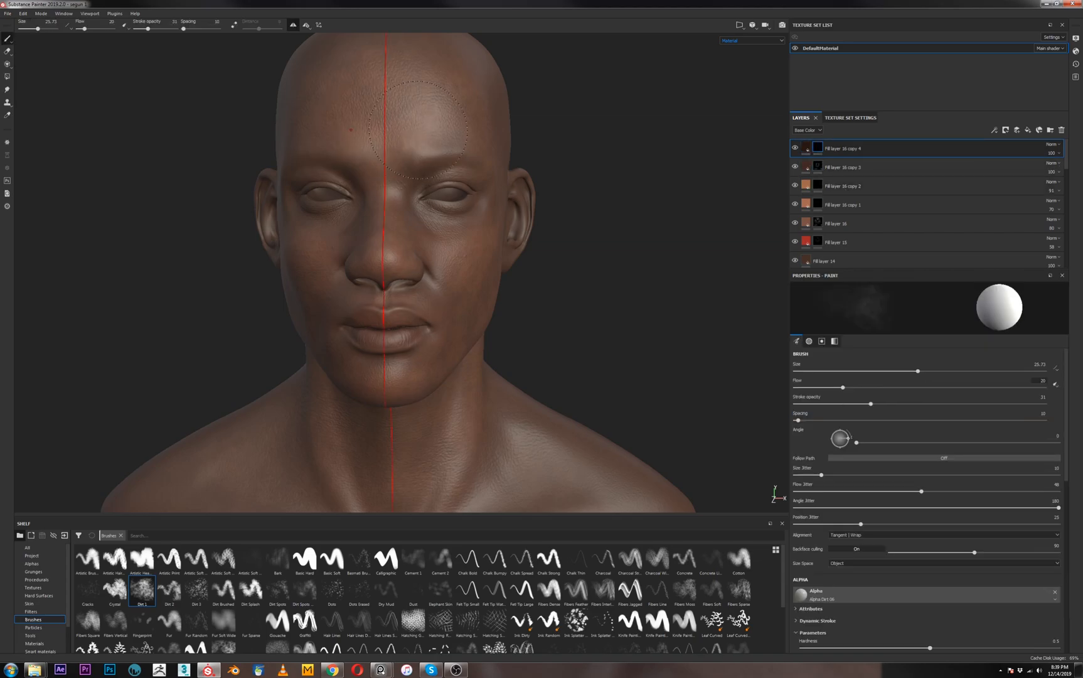
Raise the brush flow to 30 and the stroke opacity to 41 for painting the darker shading on the face
alt+drag(422, 117, 436, 129)
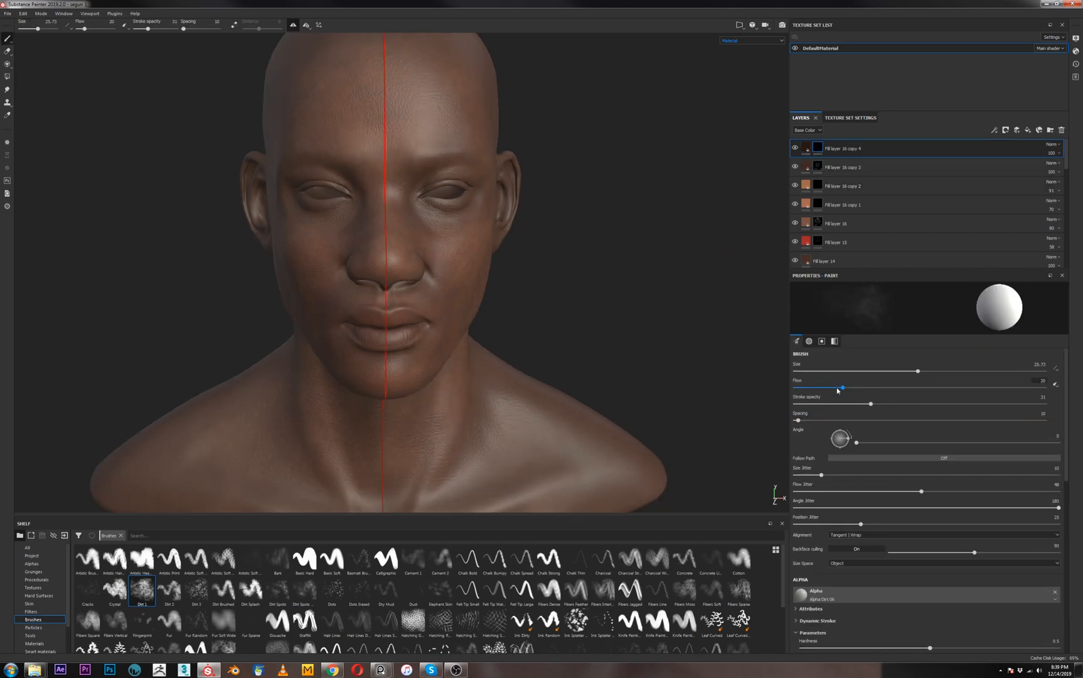
mouse_move(843, 387)
mouse_down()
mouse_move(880, 405)
mouse_move(854, 388)
mouse_up()
alt+drag(430, 148, 420, 108)
alt+right_drag(401, 126, 424, 120)
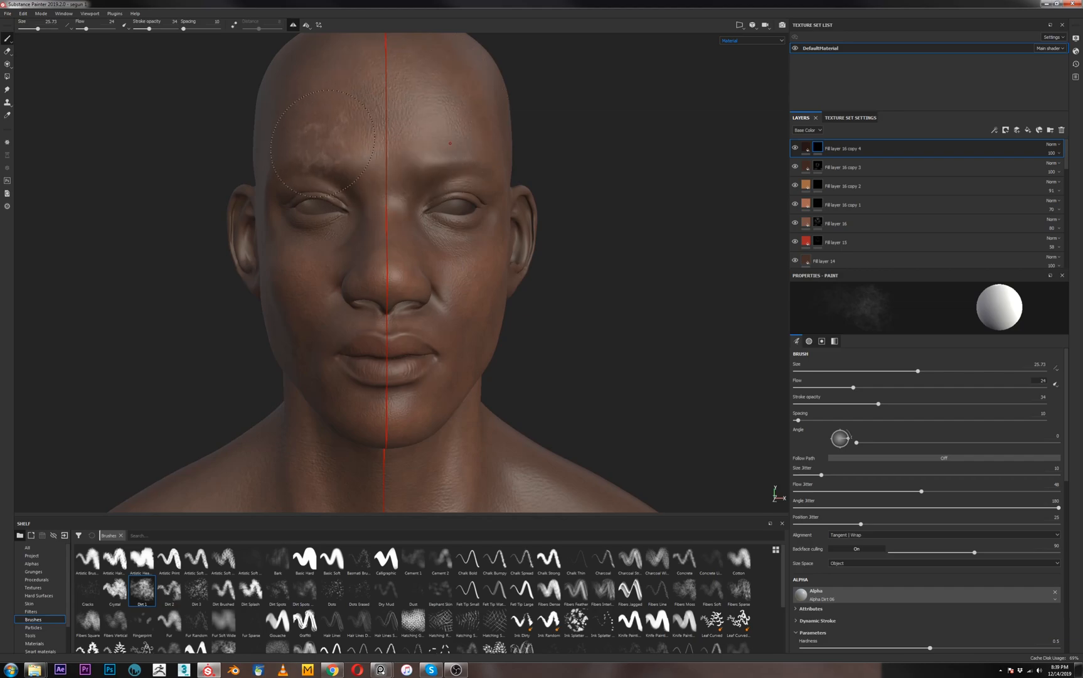
click(869, 388)
click(896, 405)
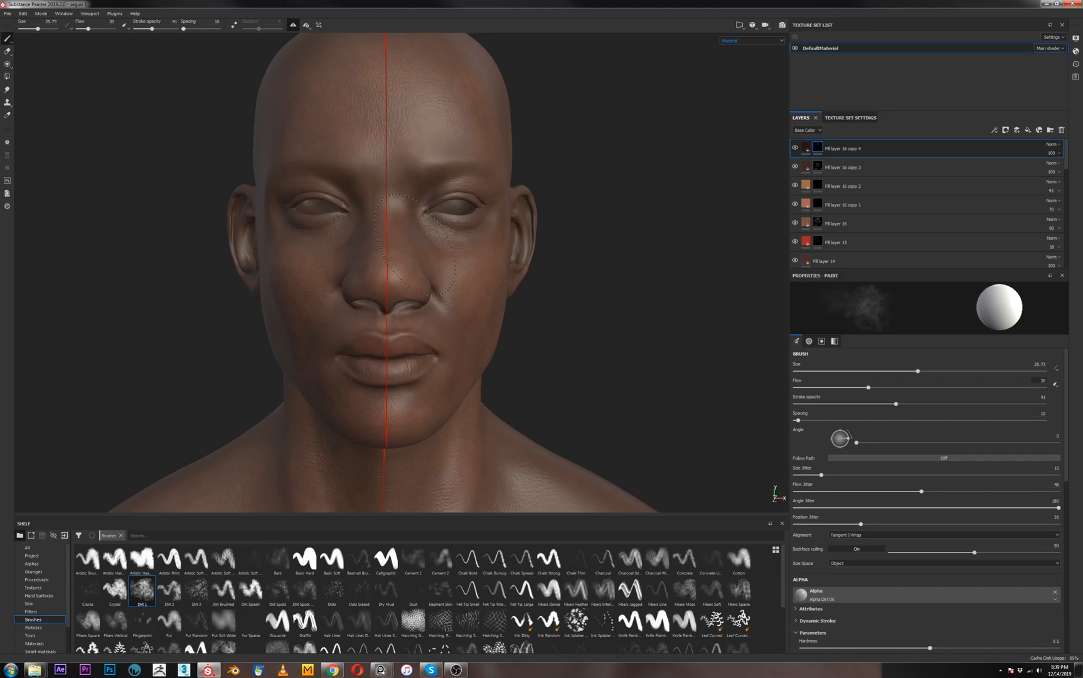
Paint dark shading beside the nose and under the eyes, reducing the brush to about size 16
scroll(402, 251, up, 2)
mouse_move(379, 220)
mouse_down()
mouse_move(310, 257)
mouse_move(328, 234)
mouse_move(342, 245)
mouse_up()
key(bracketleft)
key(bracketleft)
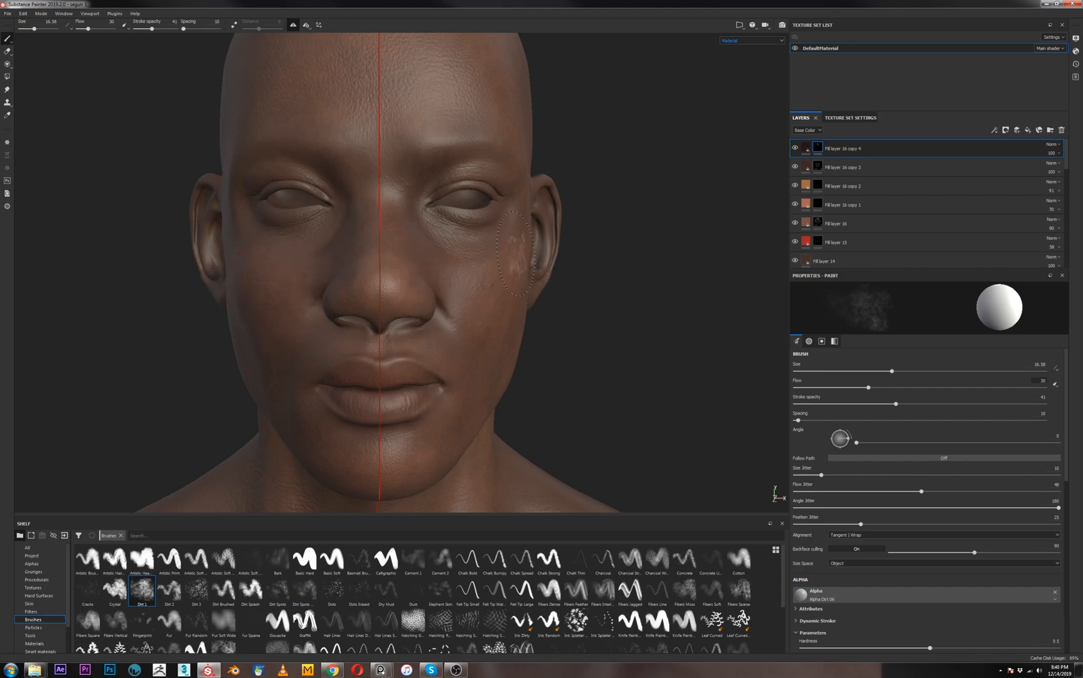
mouse_move(383, 240)
alt+mouse_down()
mouse_move(383, 250)
mouse_move(408, 245)
alt+mouse_up()
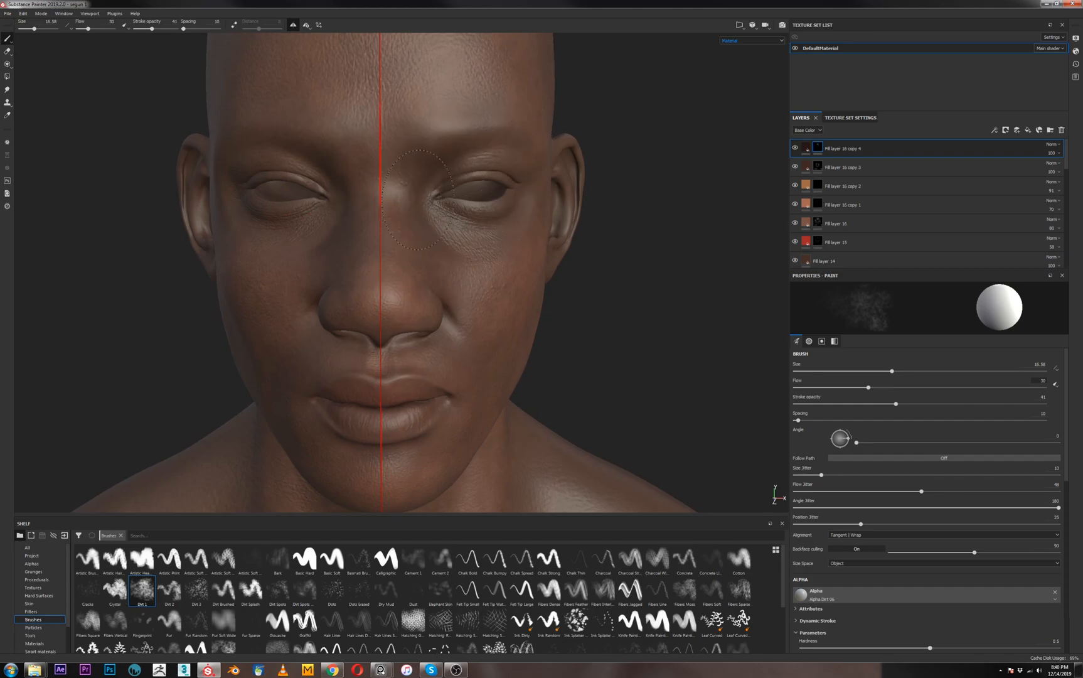
Reduce the brush size to 13.48 and shade the eye sockets, brows and area around the mouth
ctrl+right_drag(467, 220, 456, 221)
alt+drag(371, 224, 352, 207)
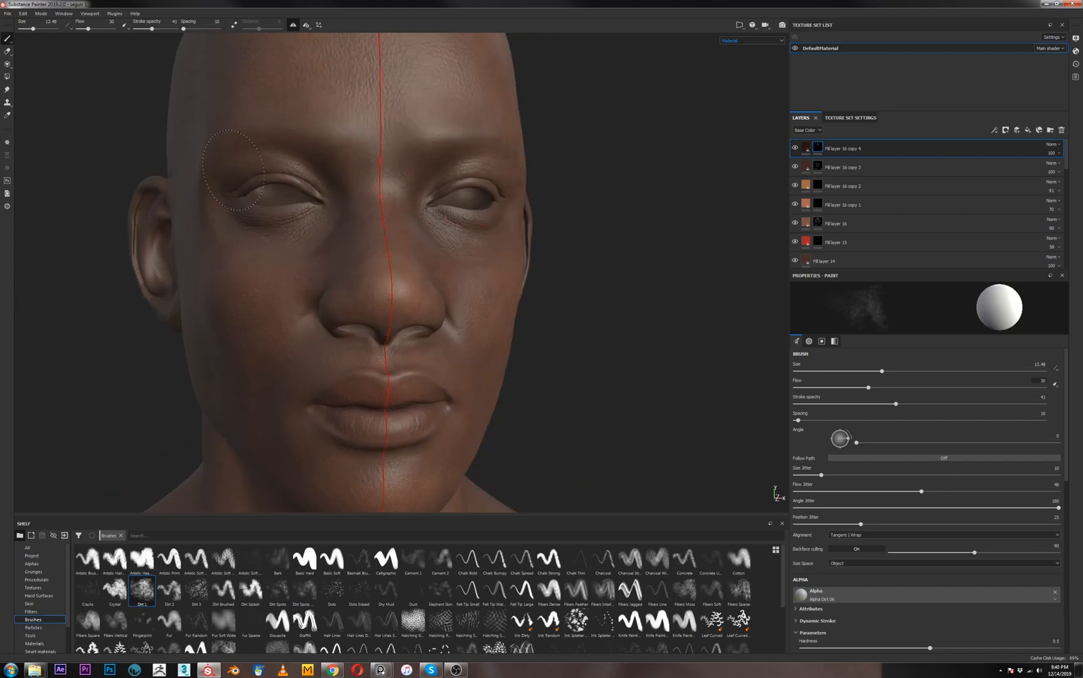
drag(263, 166, 312, 180)
alt+drag(392, 196, 423, 254)
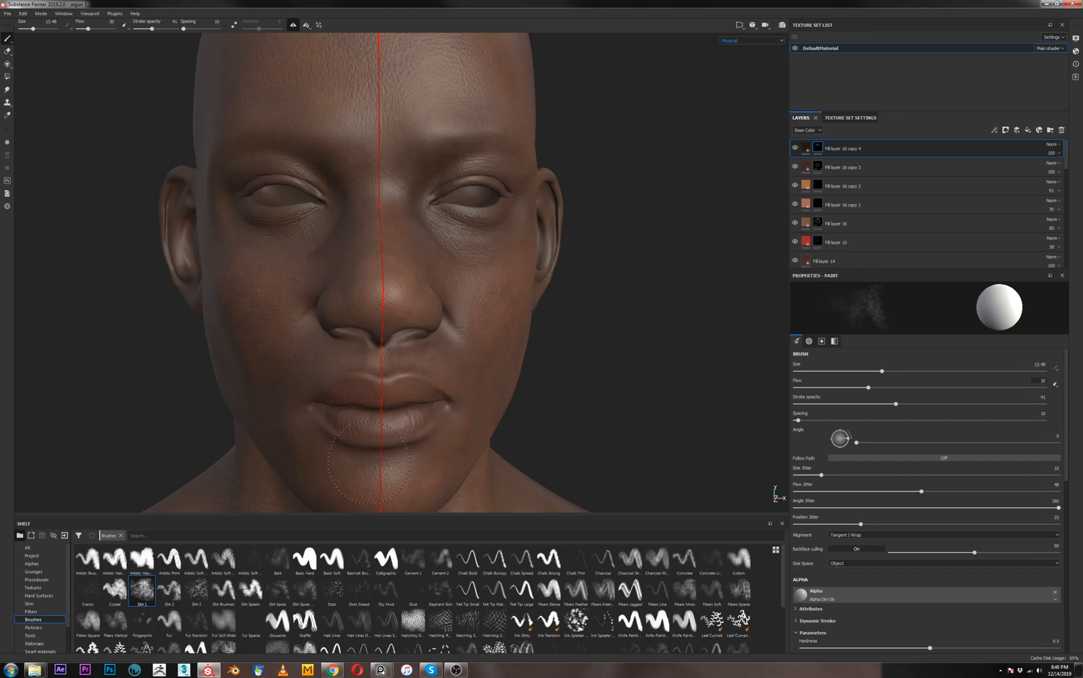
middle_drag(420, 496, 490, 369)
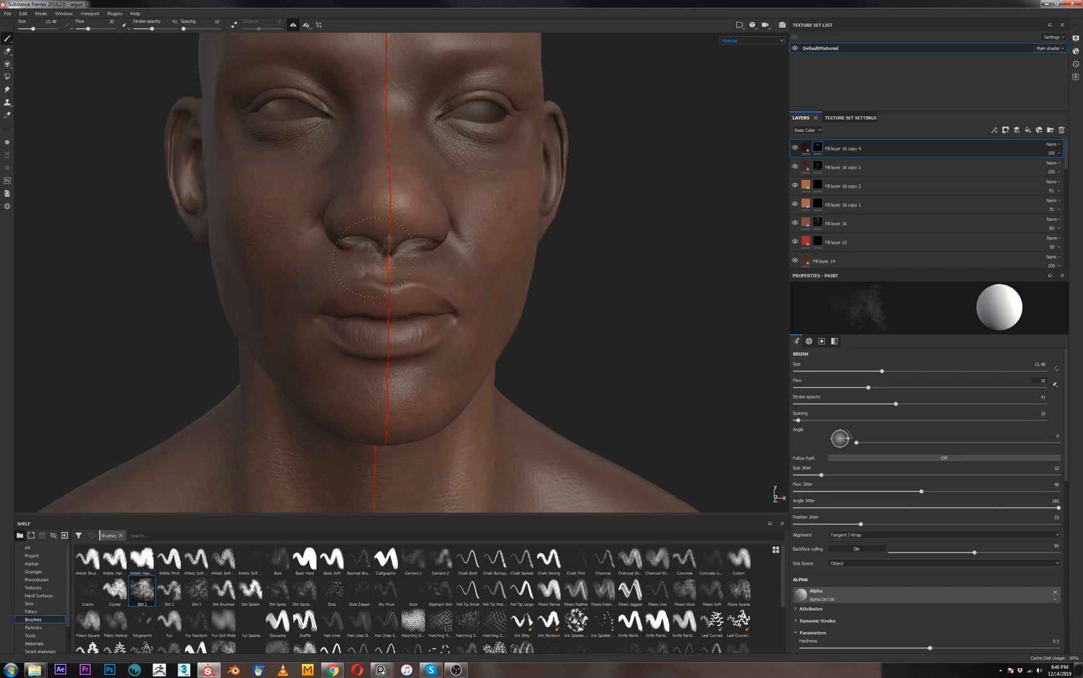
Paint the dark skin tone into the top fill layer's mask over the face and brows with the Dirt 1 brush at size 12.05
scroll(359, 216, down, 1)
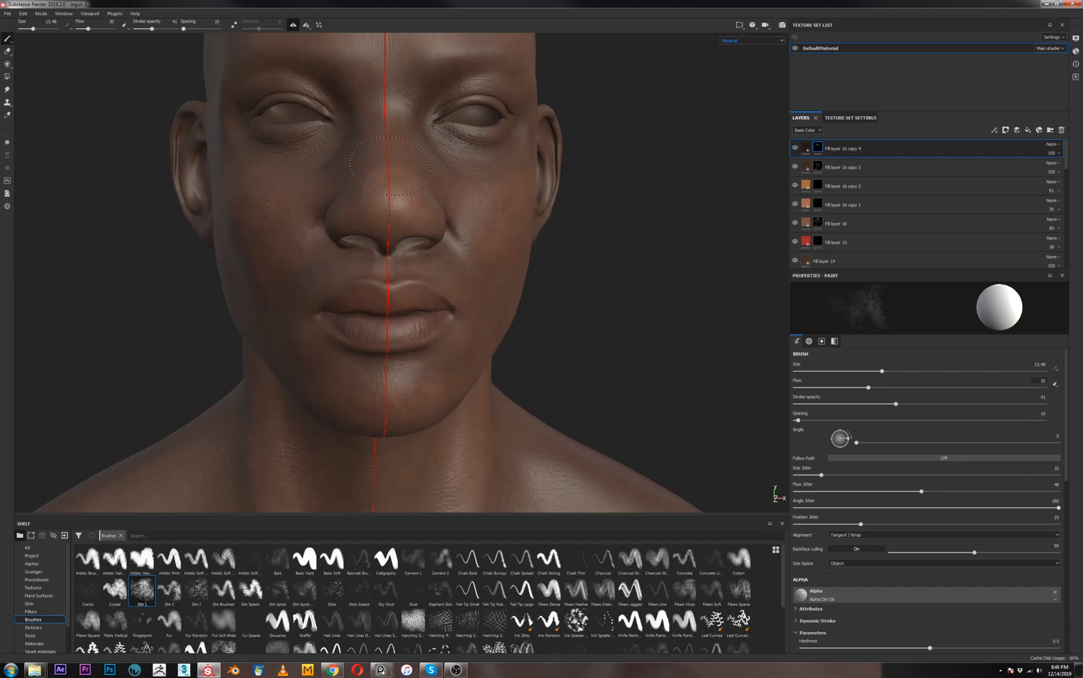
key(bracketleft)
key(bracketleft)
key(bracketright)
key(bracketright)
scroll(373, 196, up, 1)
scroll(396, 207, up, 1)
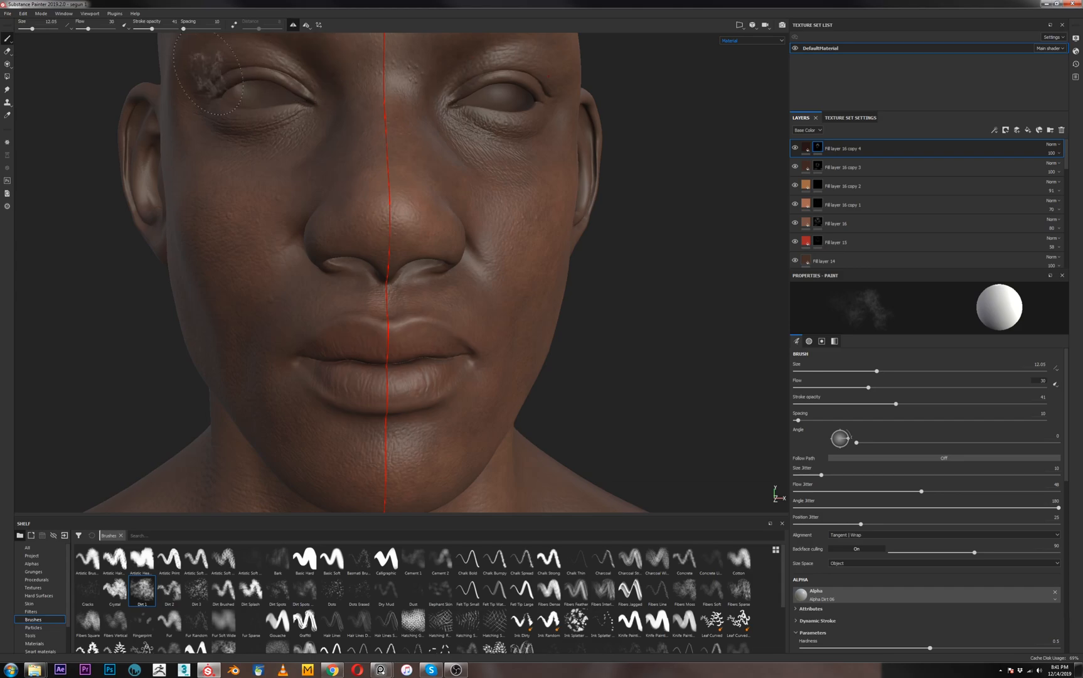
scroll(548, 168, down, 2)
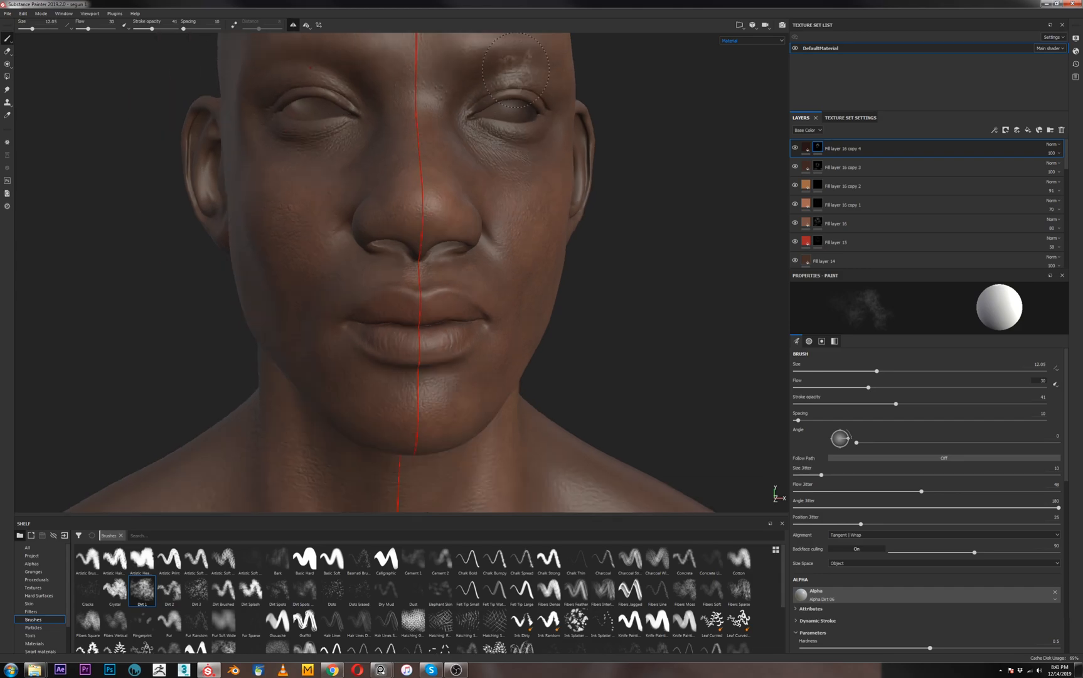
alt+middle_drag(516, 70, 492, 212)
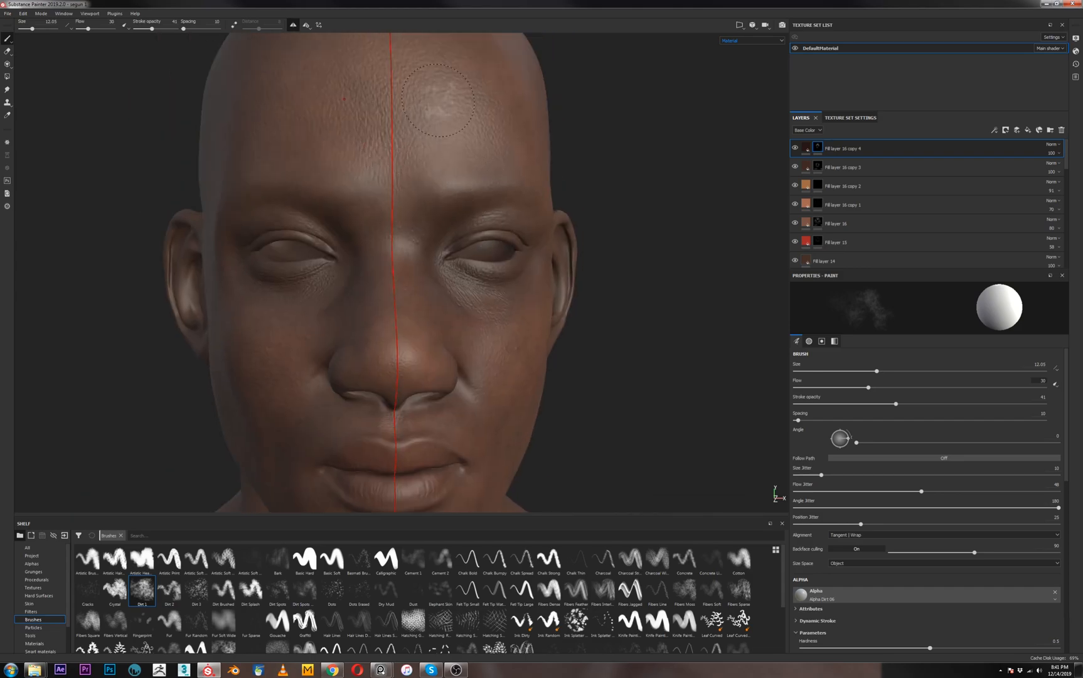
scroll(493, 309, down, 2)
alt+drag(494, 309, 480, 245)
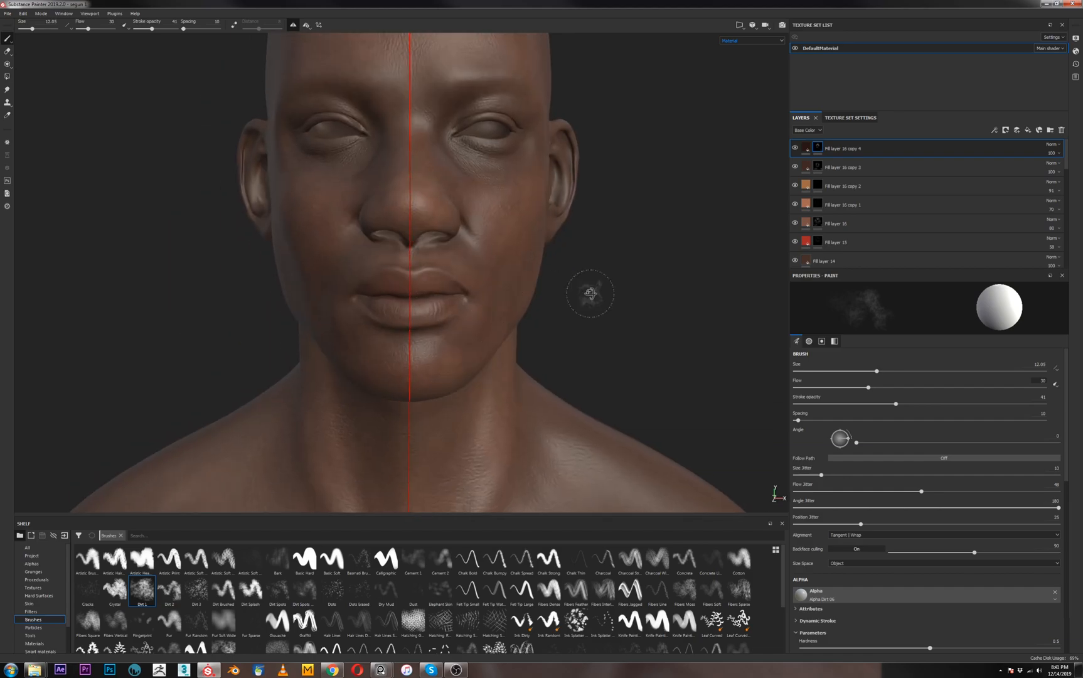
Paint the dark tone over the cheek and jaw with brush size 20, flow 34 and stroke opacity 45
alt+drag(558, 292, 448, 293)
ctrl+right_drag(584, 268, 625, 191)
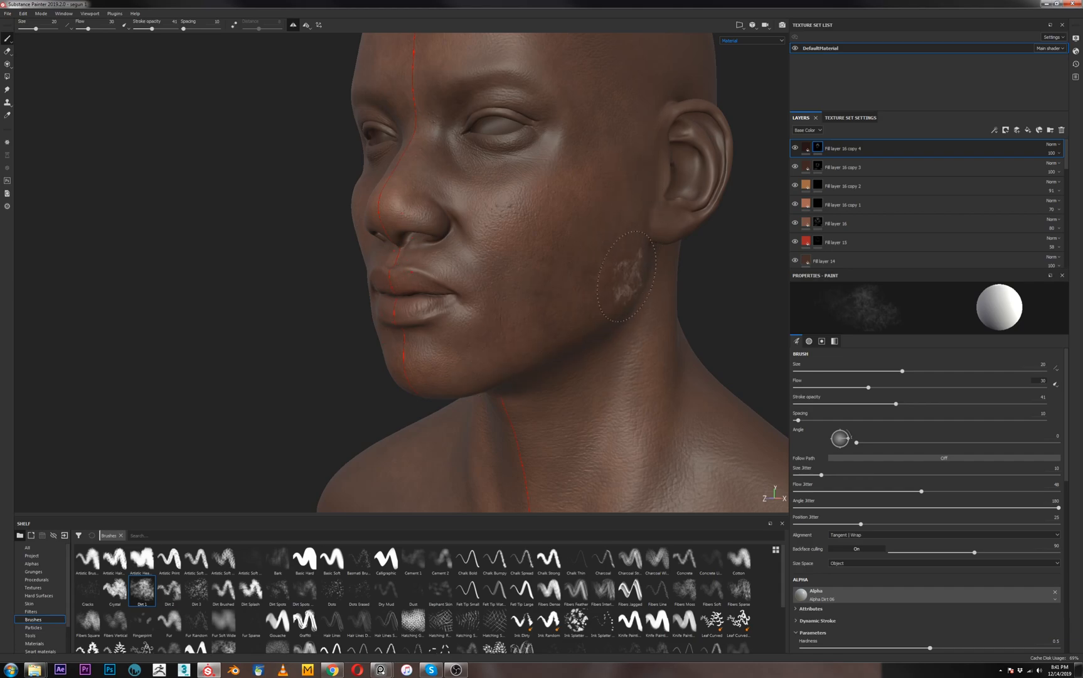
drag(870, 391, 907, 404)
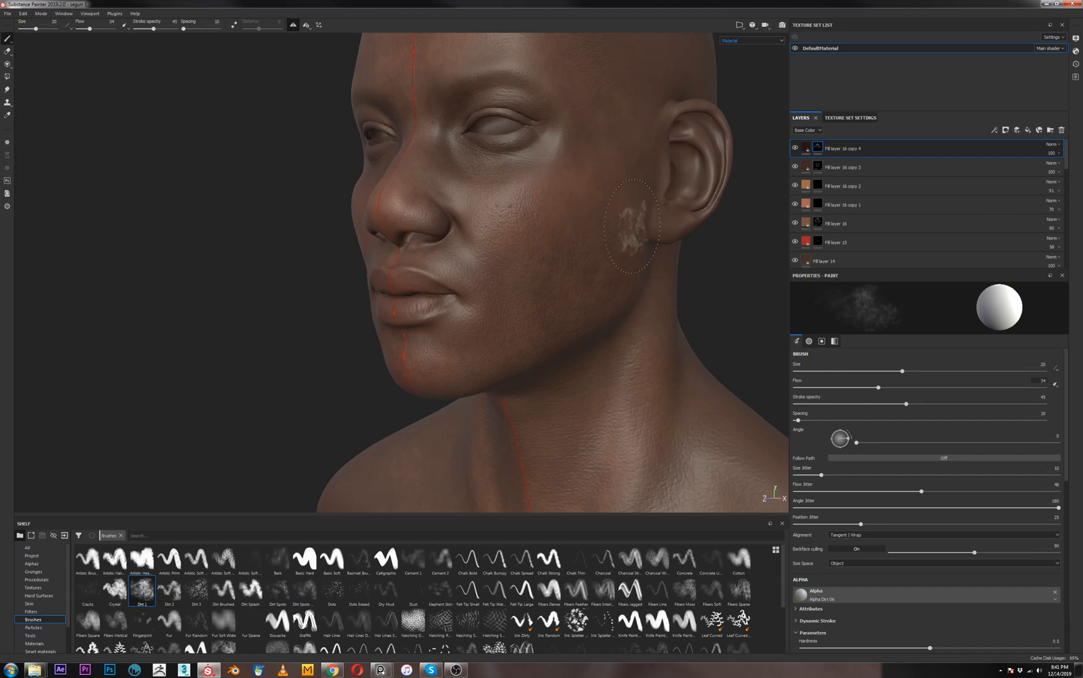
click(565, 317)
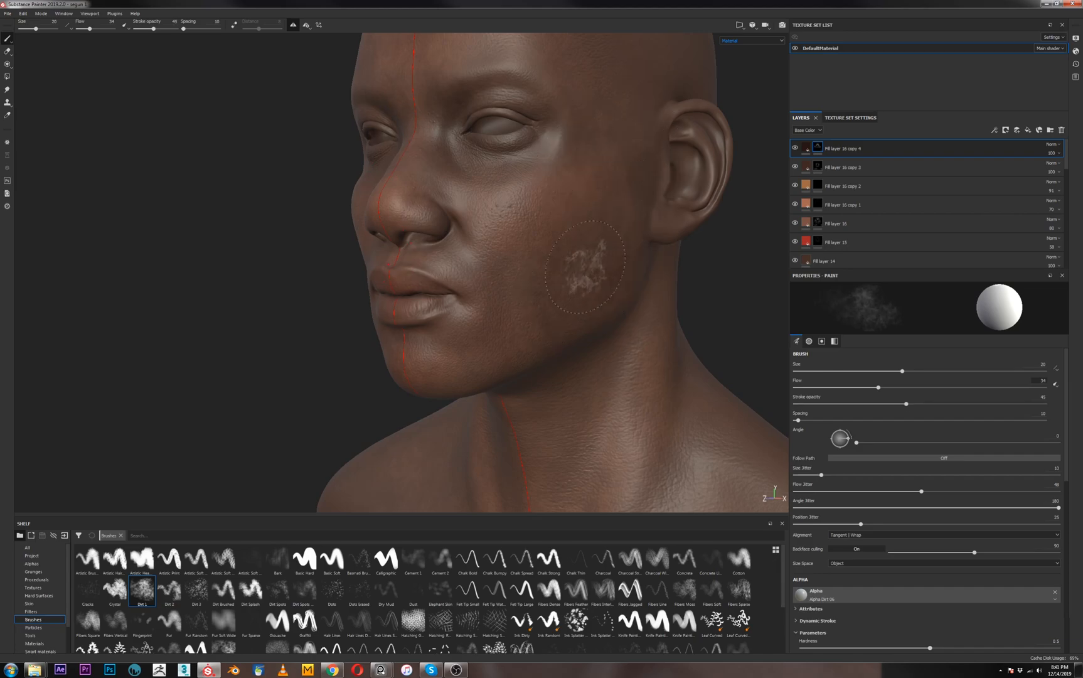
Continue painting the dark tone along the side of the head near the ear and down the lower cheek and jaw
mouse_move(628, 182)
alt+mouse_down()
mouse_move(448, 363)
mouse_move(445, 317)
alt+mouse_up()
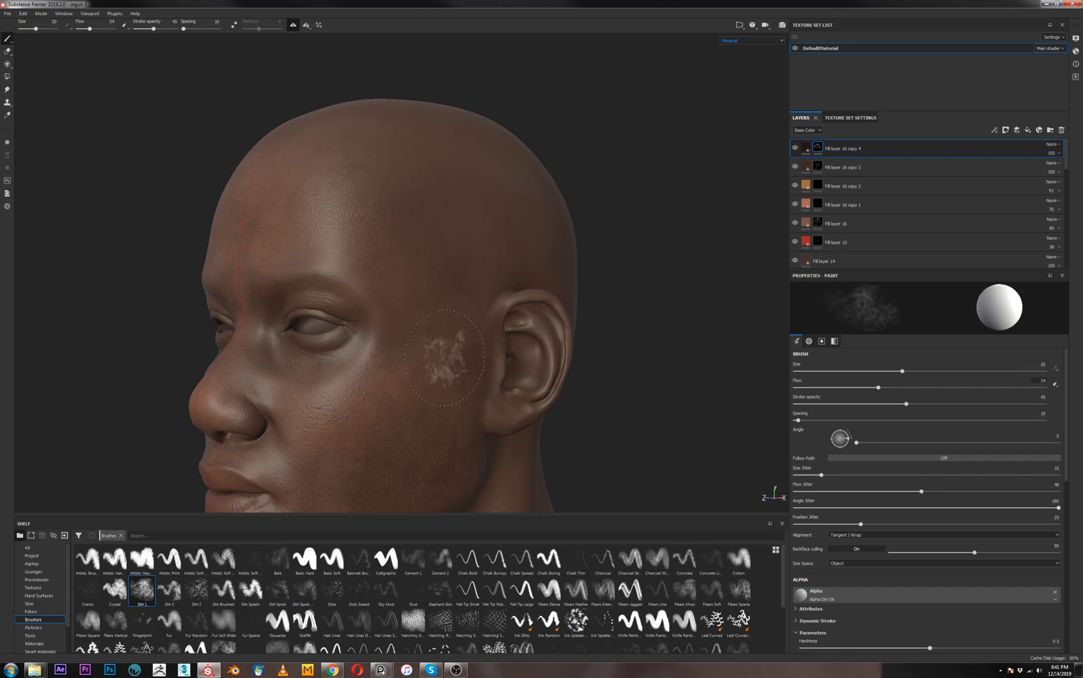
alt+drag(443, 347, 515, 350)
alt+middle_drag(383, 386, 363, 254)
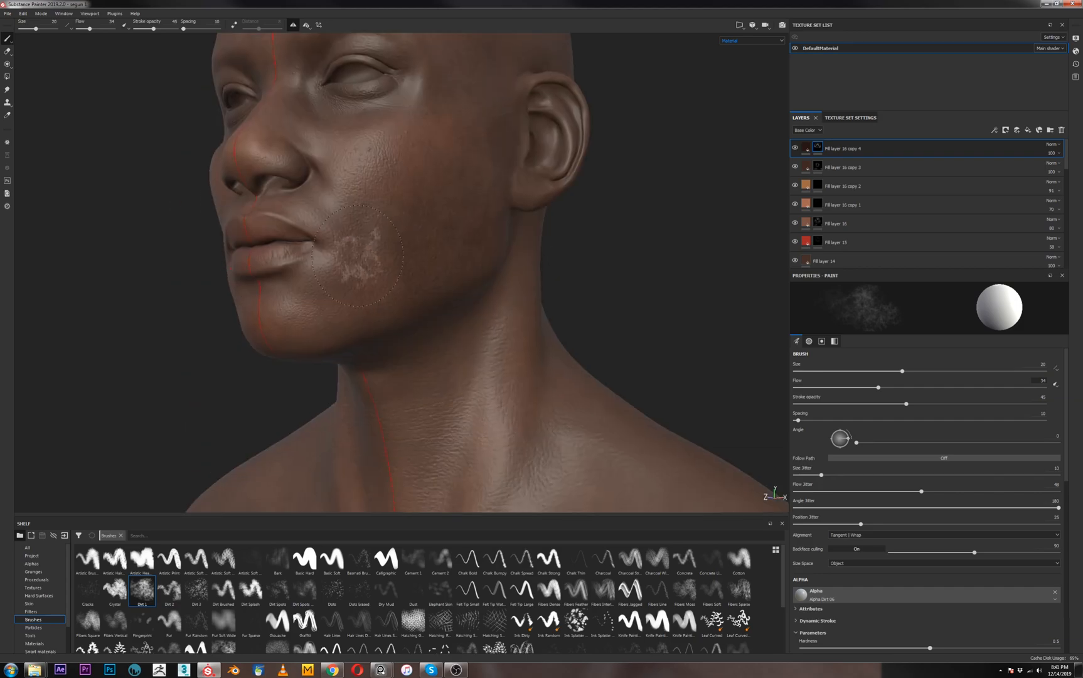
alt+drag(362, 254, 406, 334)
alt+middle_drag(394, 361, 382, 266)
Paint the dark tone over the neck, collarbone area and shoulders
alt+drag(383, 266, 438, 276)
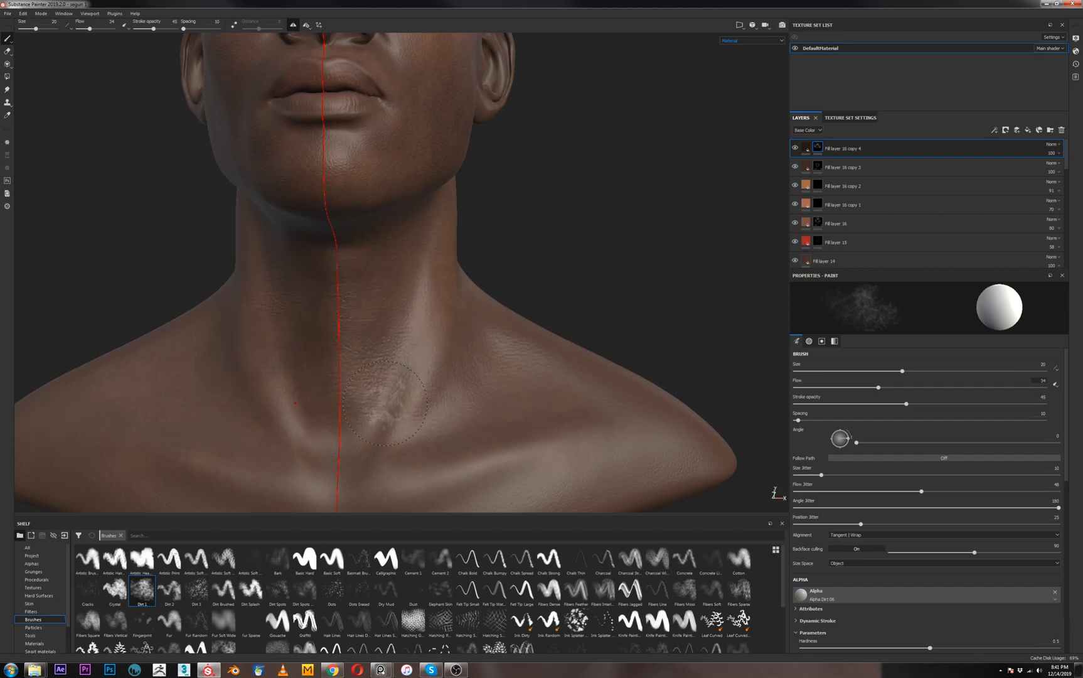
scroll(444, 418, down, 3)
mouse_move(352, 377)
alt+mouse_down()
mouse_move(251, 342)
mouse_move(264, 320)
alt+mouse_up()
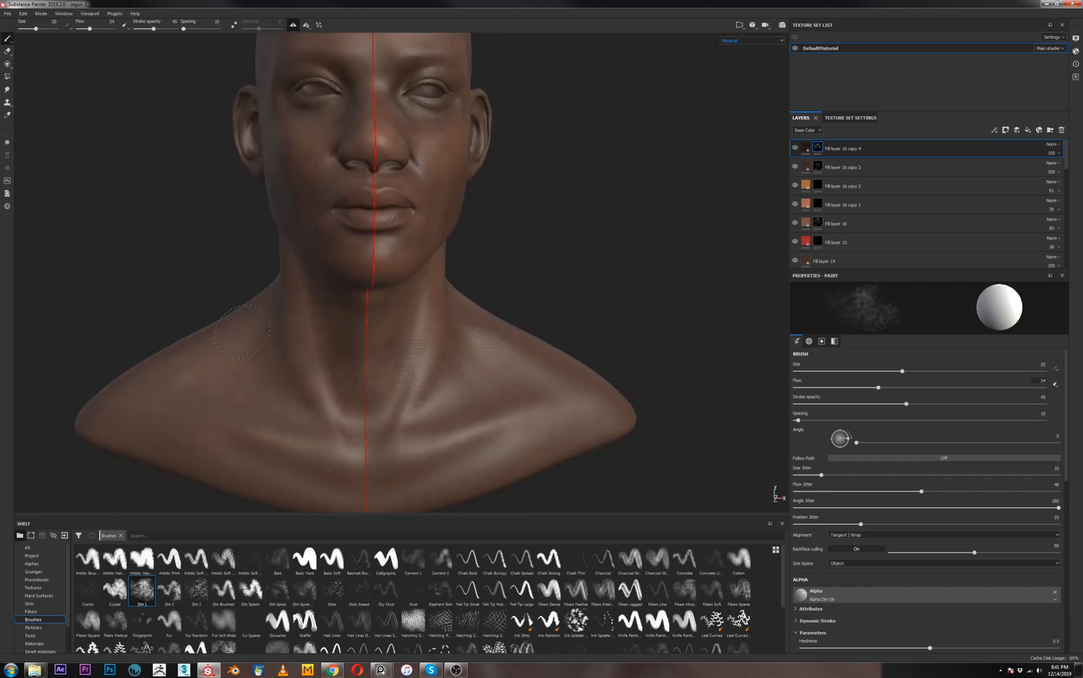
mouse_move(469, 387)
alt+mouse_down()
mouse_move(408, 356)
mouse_move(460, 359)
alt+mouse_up()
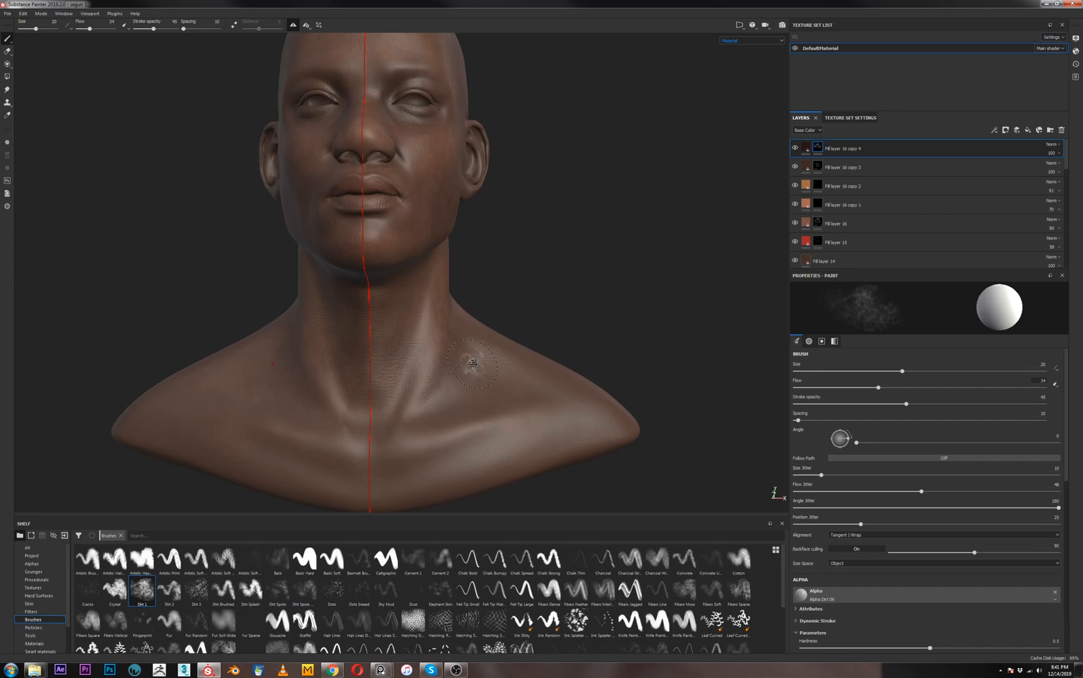
Examine the skin tones of the whole bust from the front and both sides
alt+drag(472, 362, 439, 295)
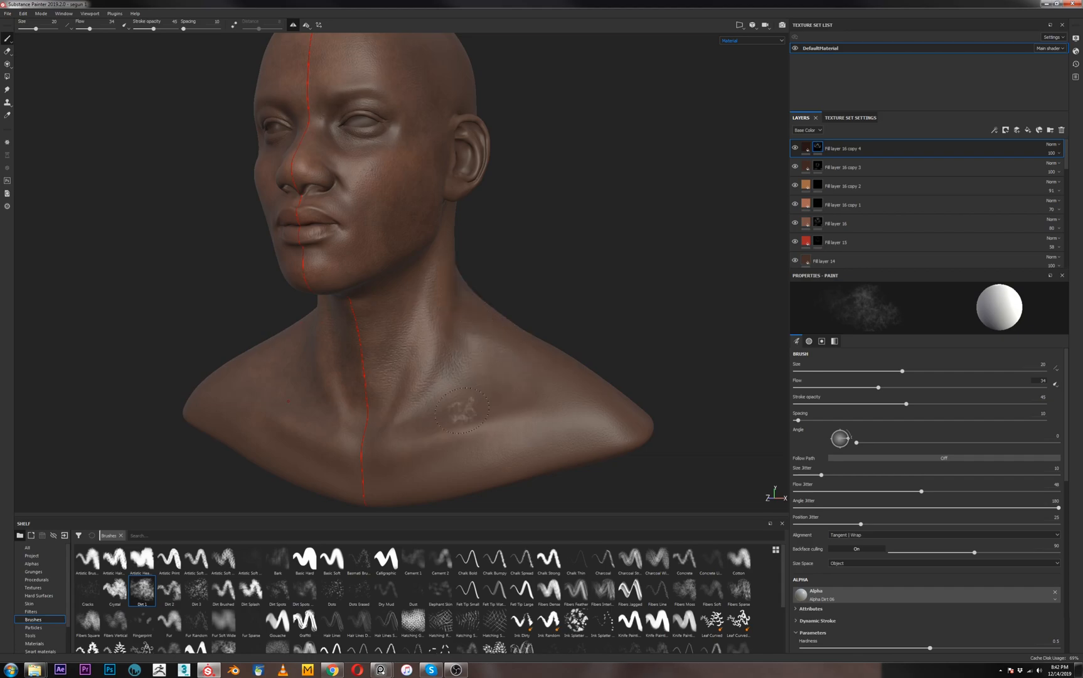
alt+drag(339, 377, 400, 373)
alt+drag(241, 334, 309, 333)
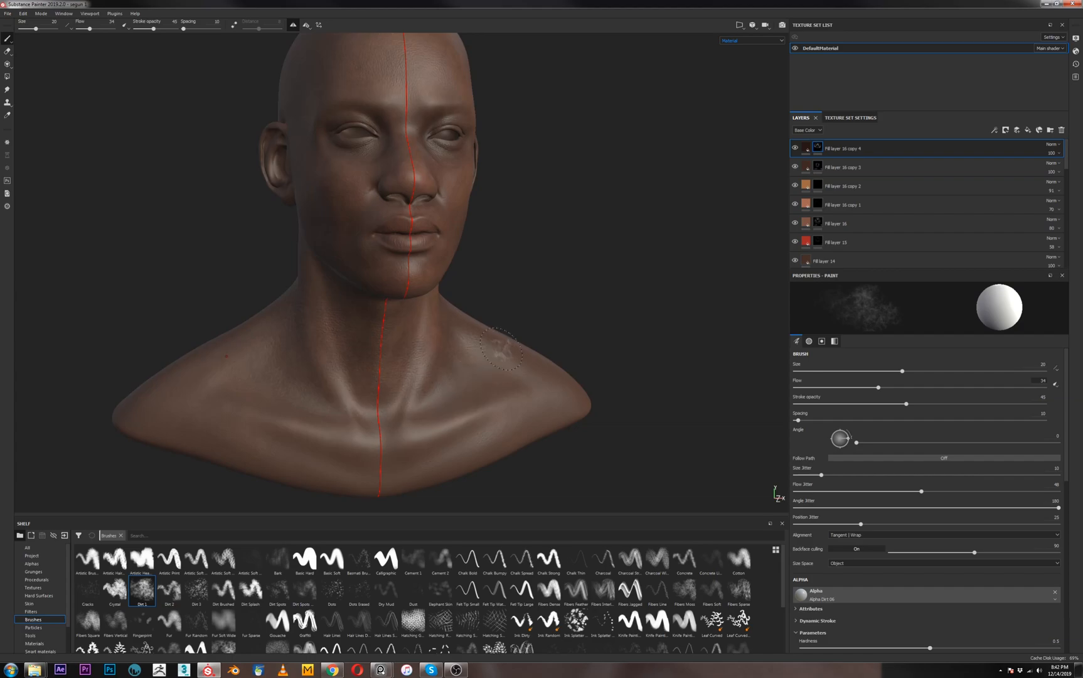
alt+drag(504, 352, 405, 267)
alt+right_drag(405, 267, 376, 256)
alt+drag(291, 286, 339, 304)
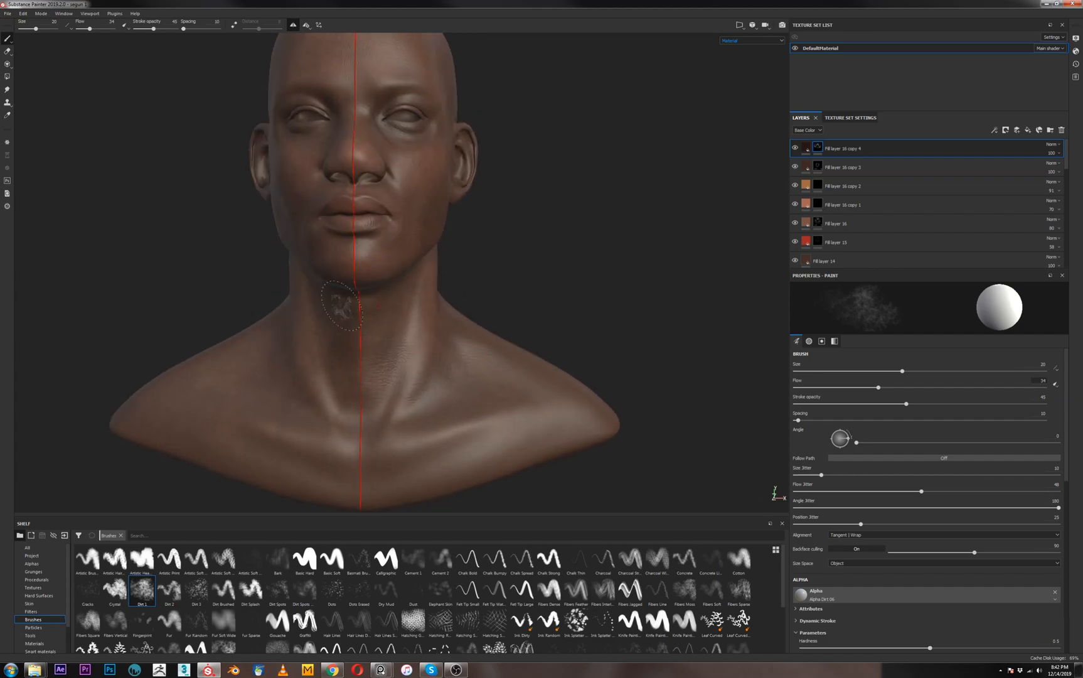
alt+middle_drag(336, 229, 338, 344)
alt+drag(277, 284, 331, 260)
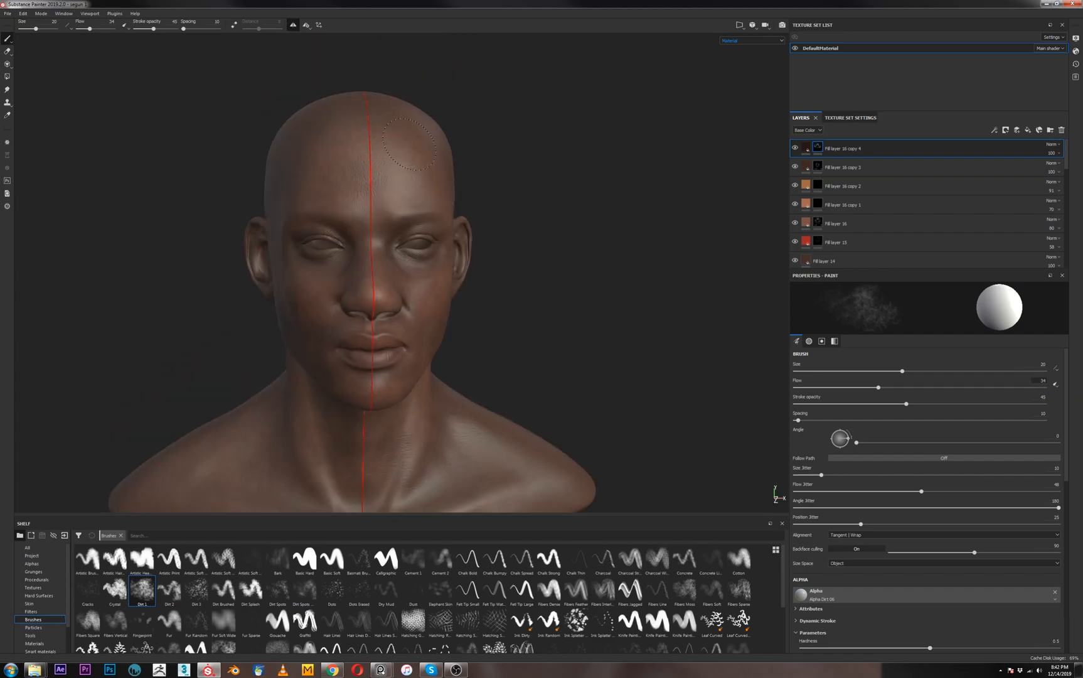
alt+drag(301, 349, 331, 377)
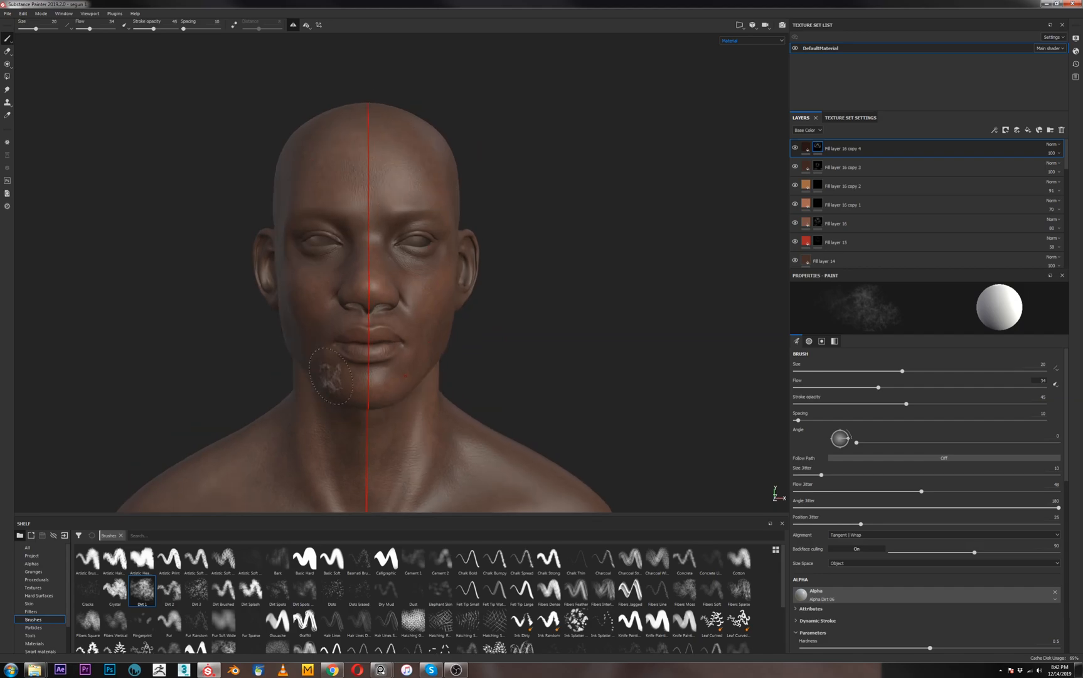
Lower the opacity of Fill layer 16 copy 4 to 70 and duplicate the layer
click(1059, 156)
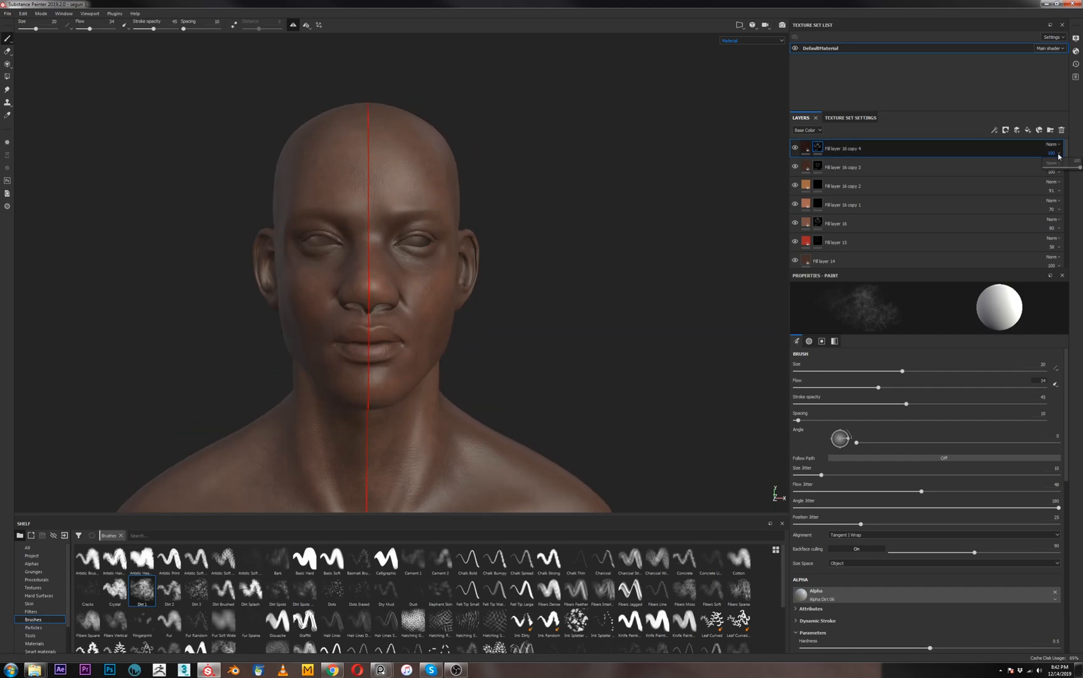
drag(1071, 168, 1069, 169)
click(805, 148)
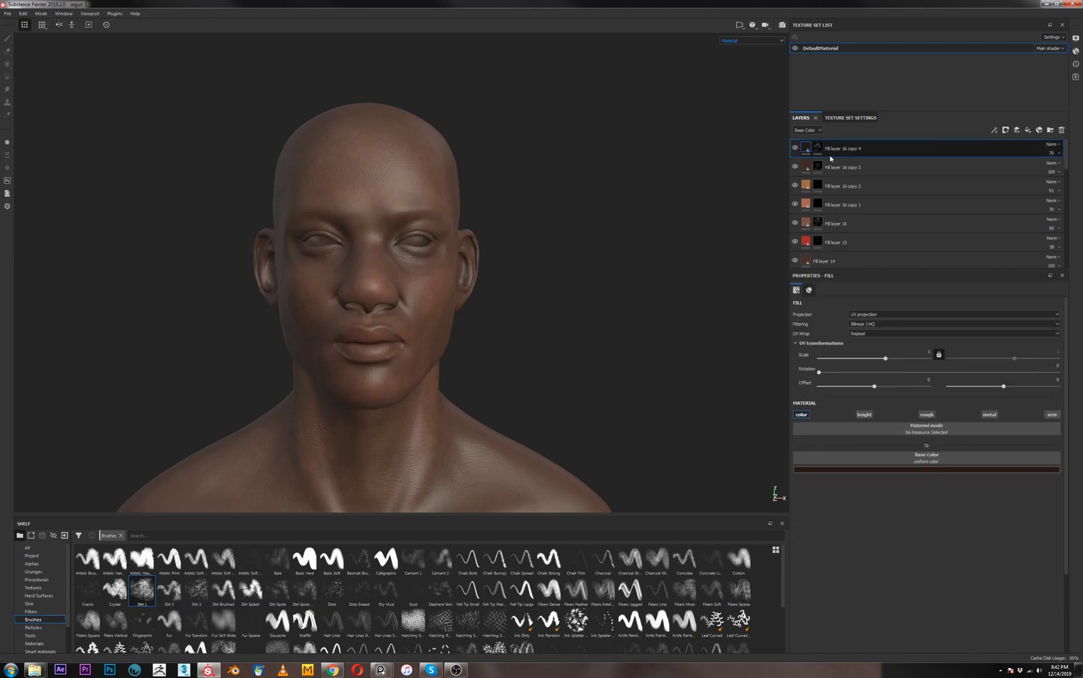
key(ctrl+d)
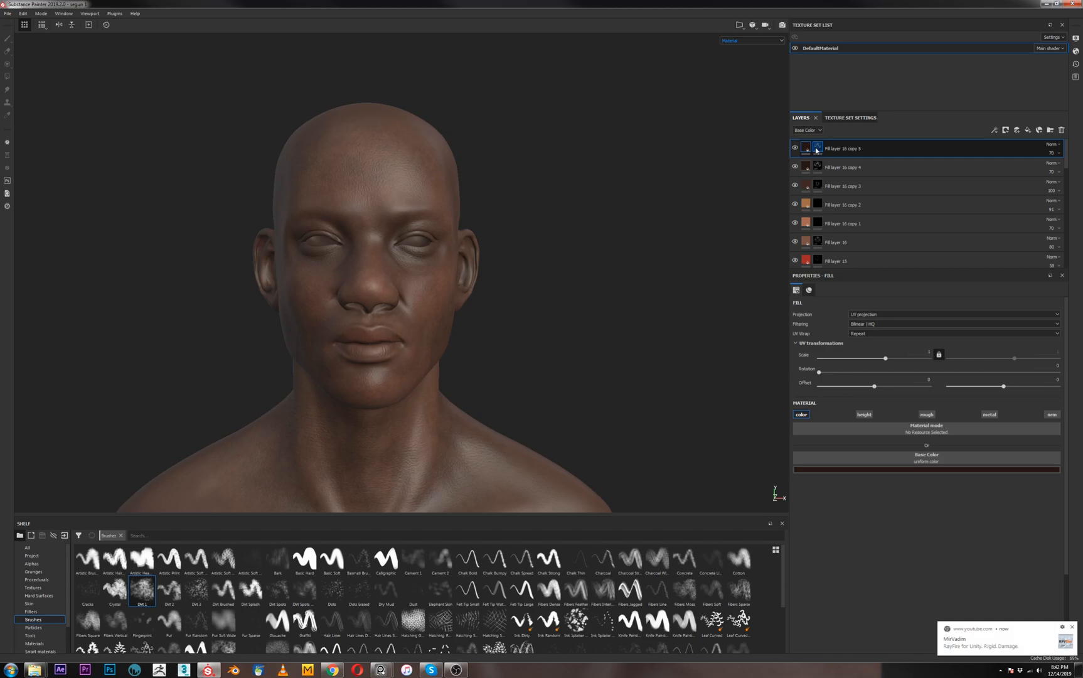
Clear the mask of the duplicated fill layer
mouse_move(817, 150)
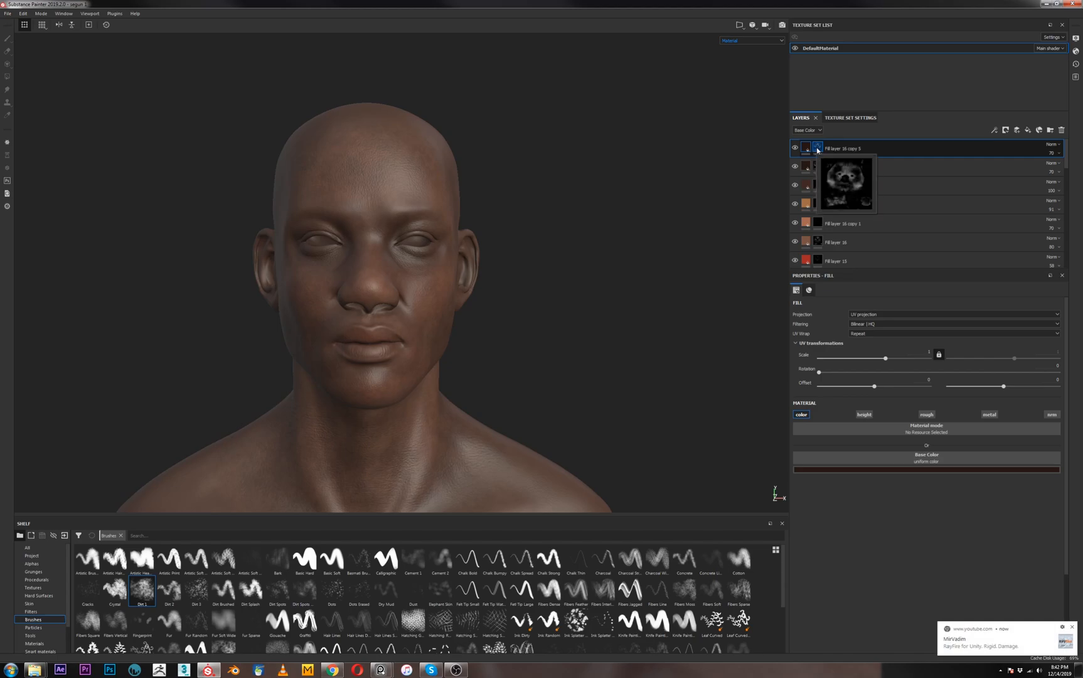
click(818, 148)
right_click(818, 148)
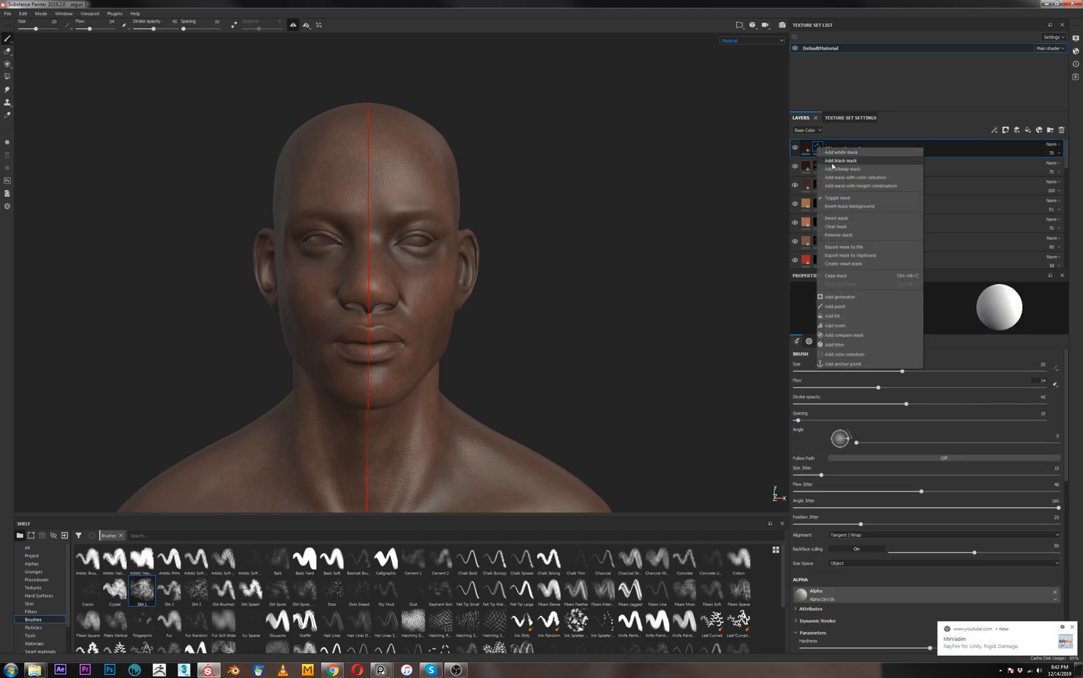
click(835, 228)
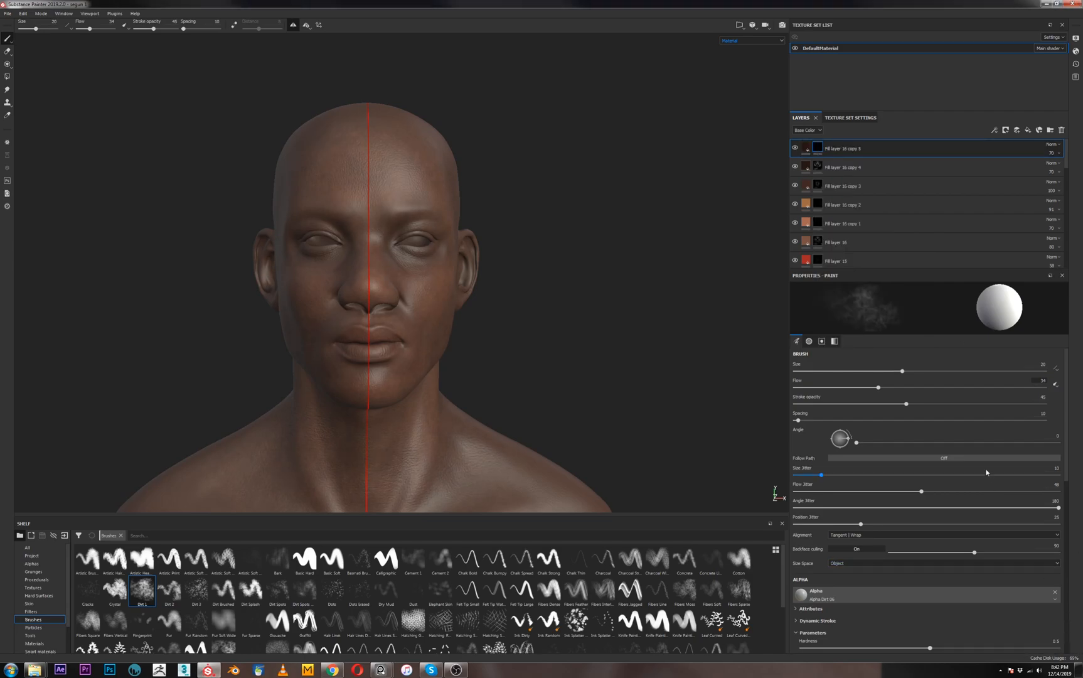
Change the duplicated fill layer's base color to a nearly black brown
click(806, 149)
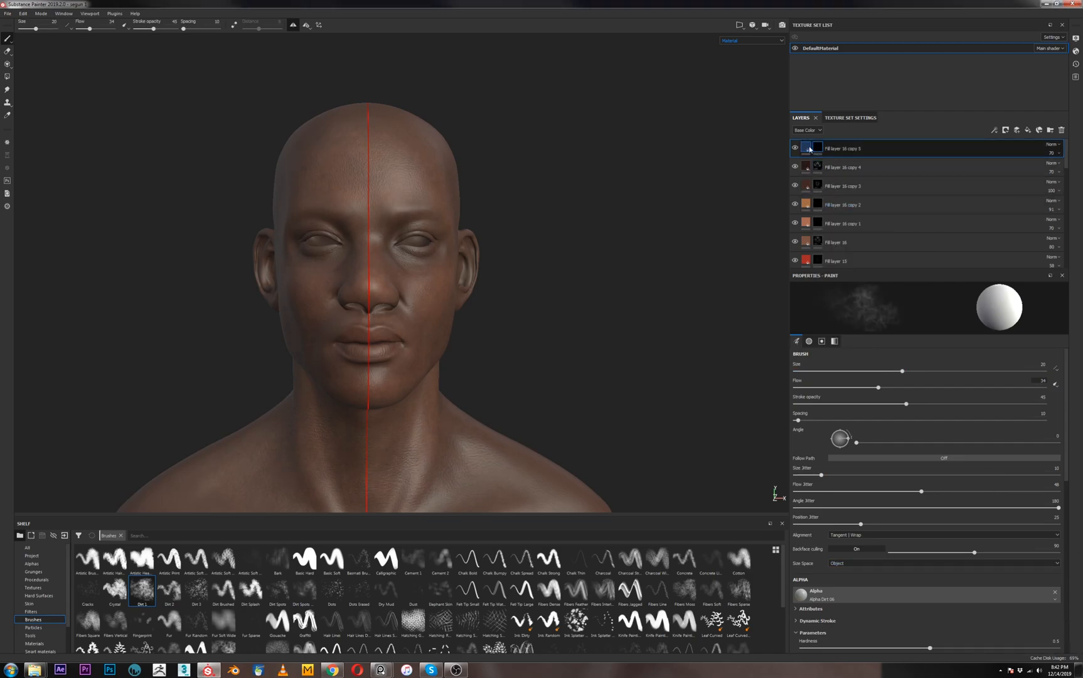
click(926, 470)
click(1028, 545)
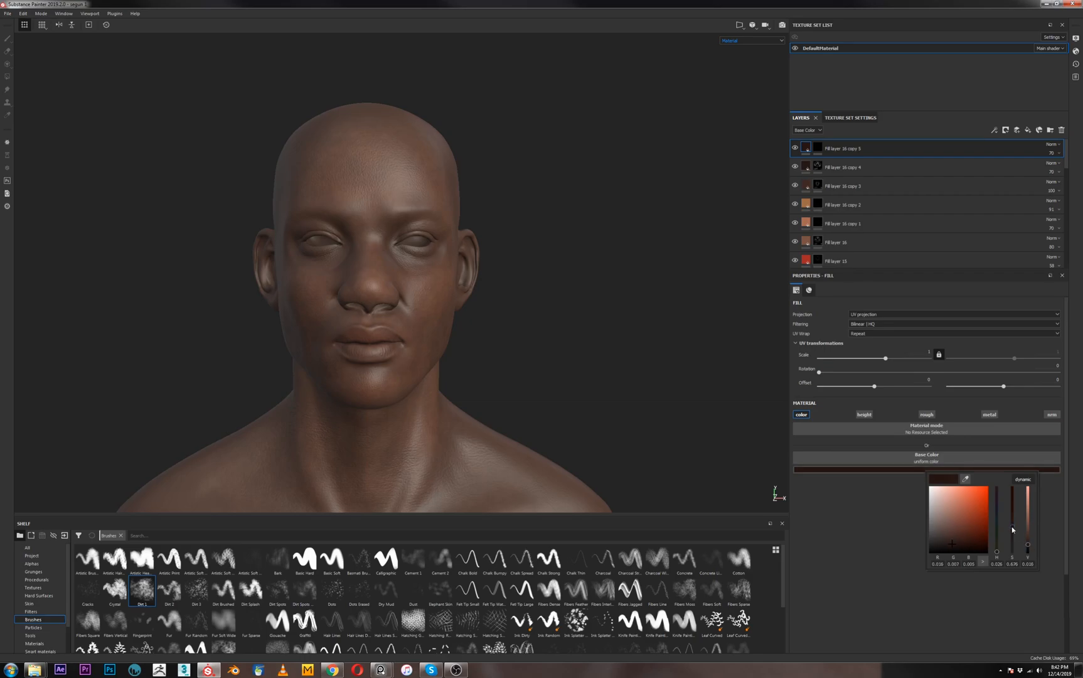
click(950, 552)
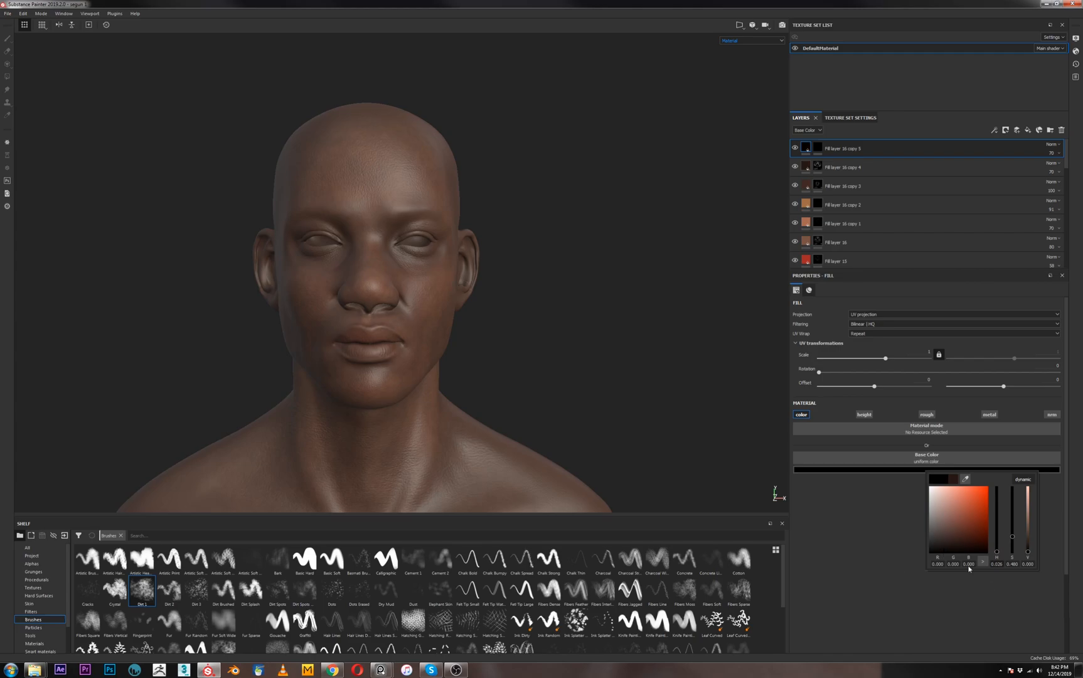
click(884, 545)
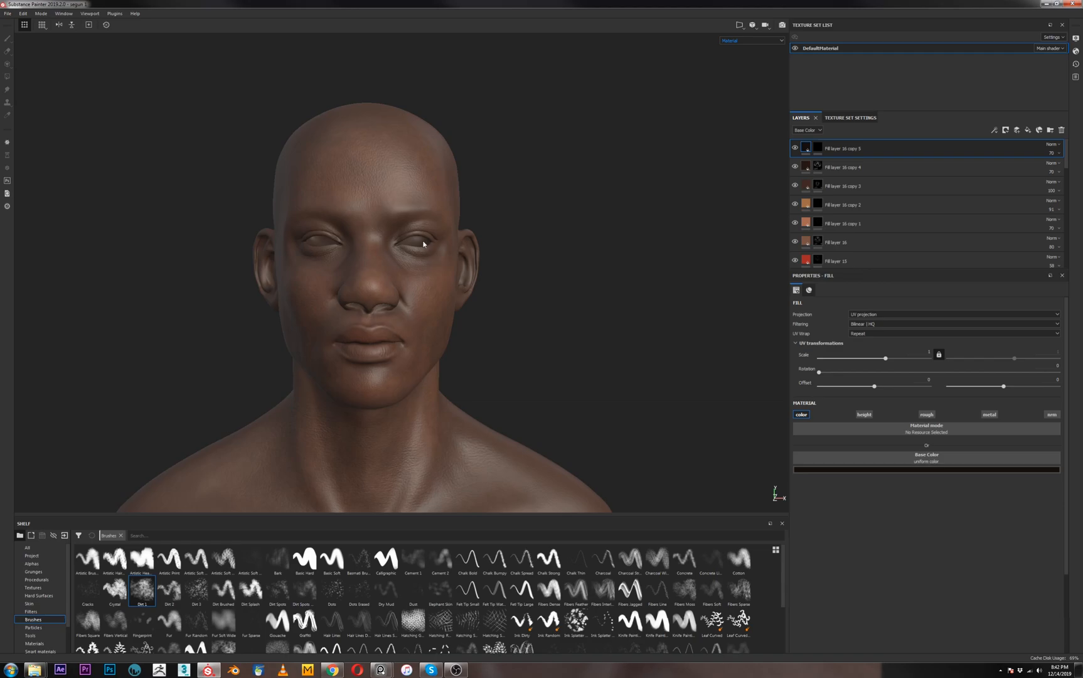
click(521, 262)
Paint the near-black tone around the eyes in the new layer's mask, reducing the Dirt 1 brush to size 8.24
alt+right_drag(383, 248, 405, 304)
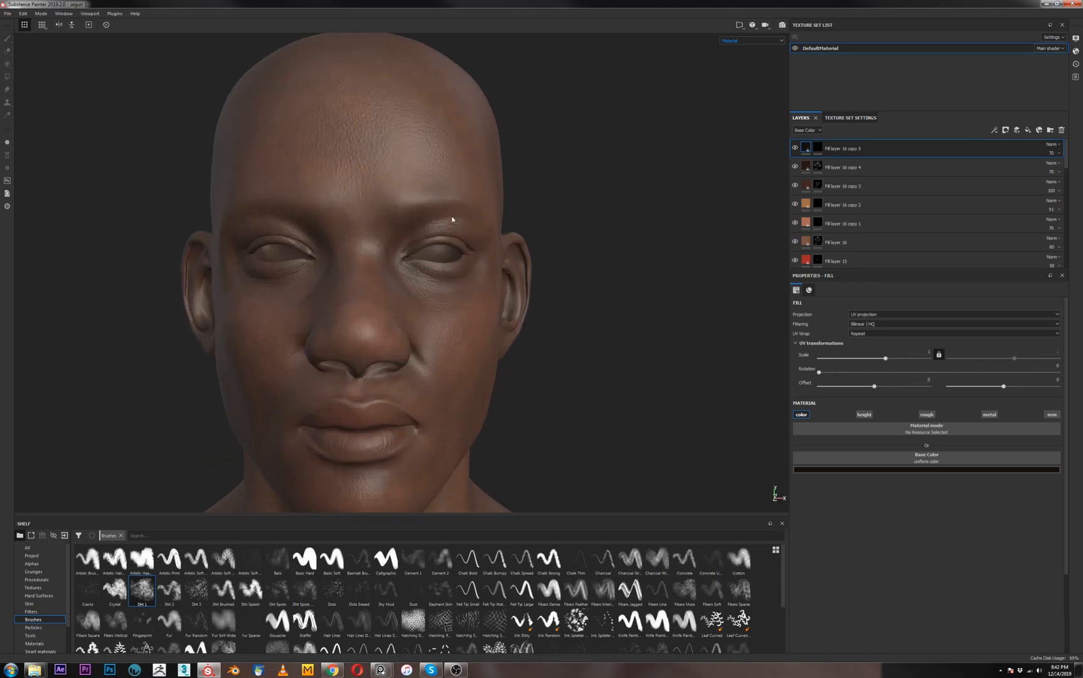
key(1)
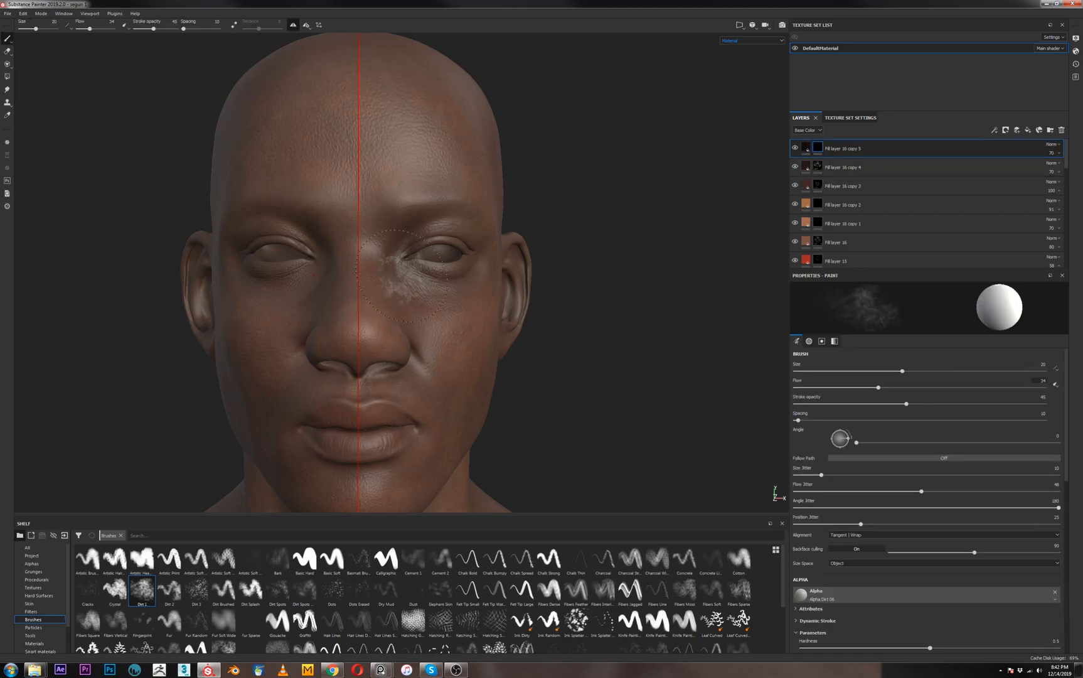
key(bracketleft)
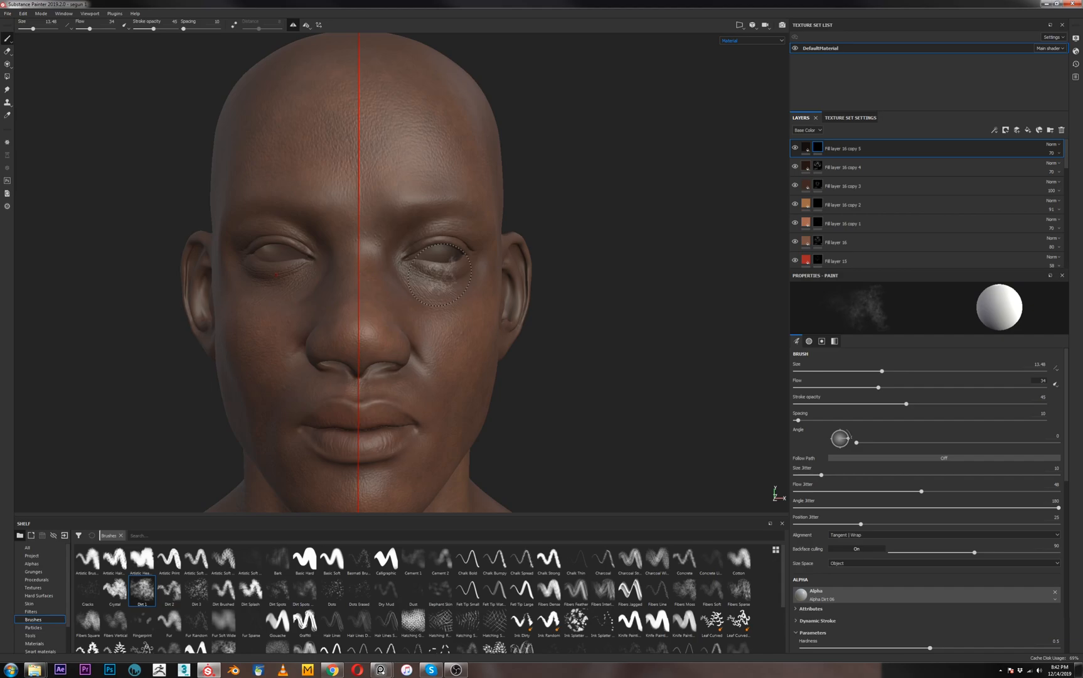
scroll(439, 274, up, 5)
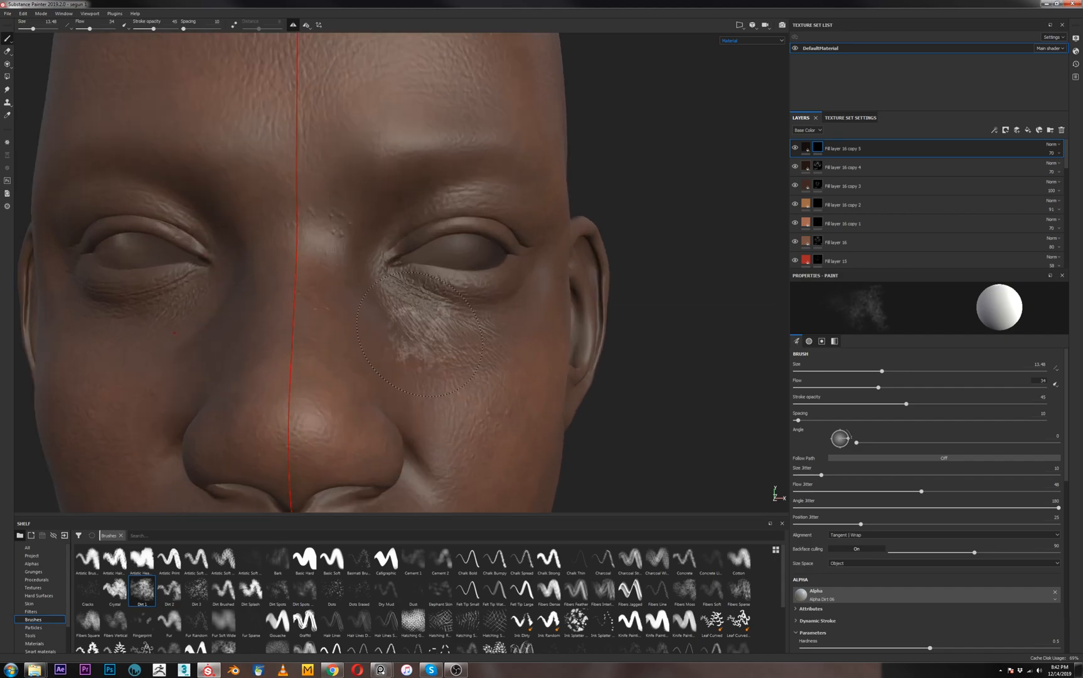
key(bracketleft)
key(bracketleft)
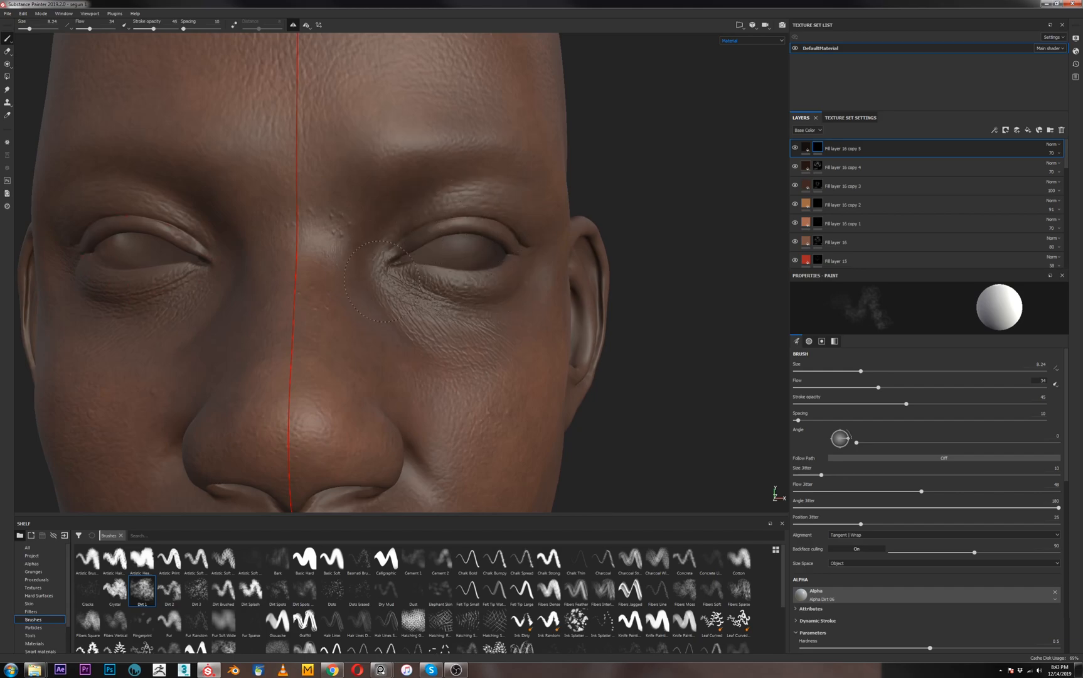
click(469, 185)
scroll(438, 344, down, 4)
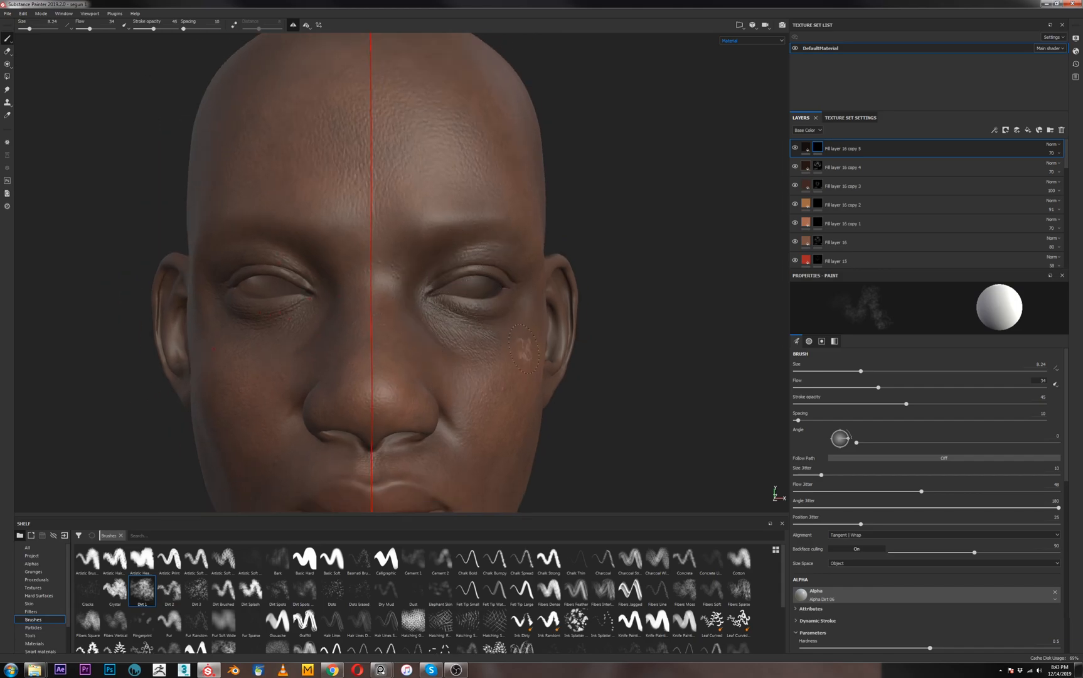
scroll(520, 352, down, 3)
mouse_move(504, 354)
alt+mouse_down()
mouse_move(406, 371)
mouse_move(466, 374)
alt+mouse_up()
scroll(431, 314, down, 2)
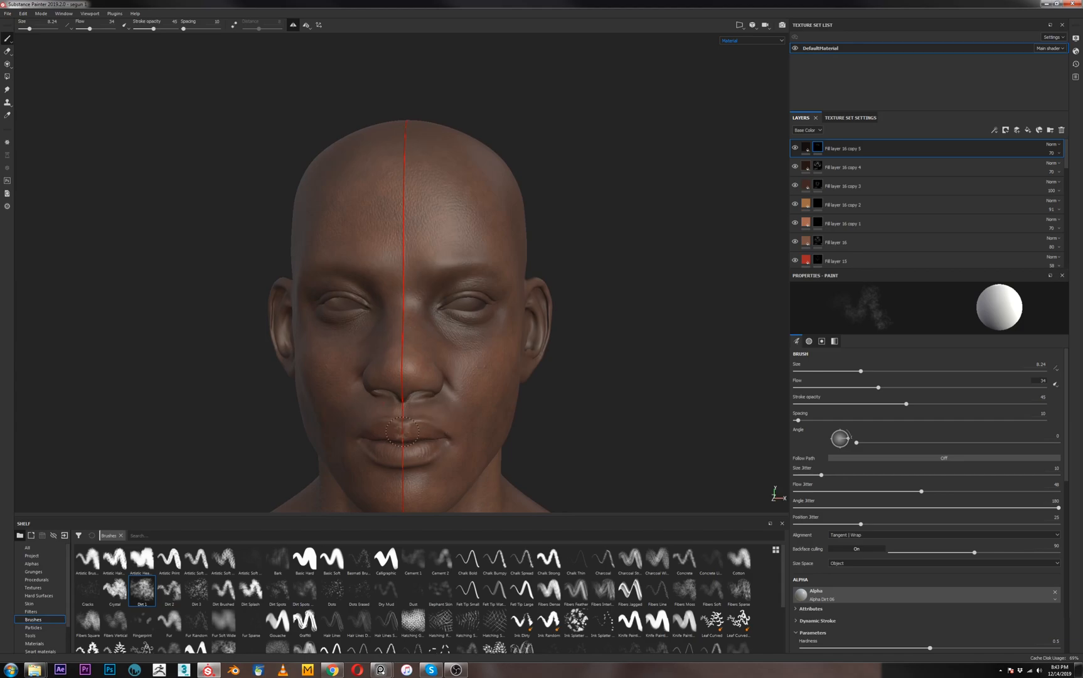
Paint the near-black tone over the lips and mouth corners in the mask of Fill layer 16 copy 5
scroll(402, 431, up, 4)
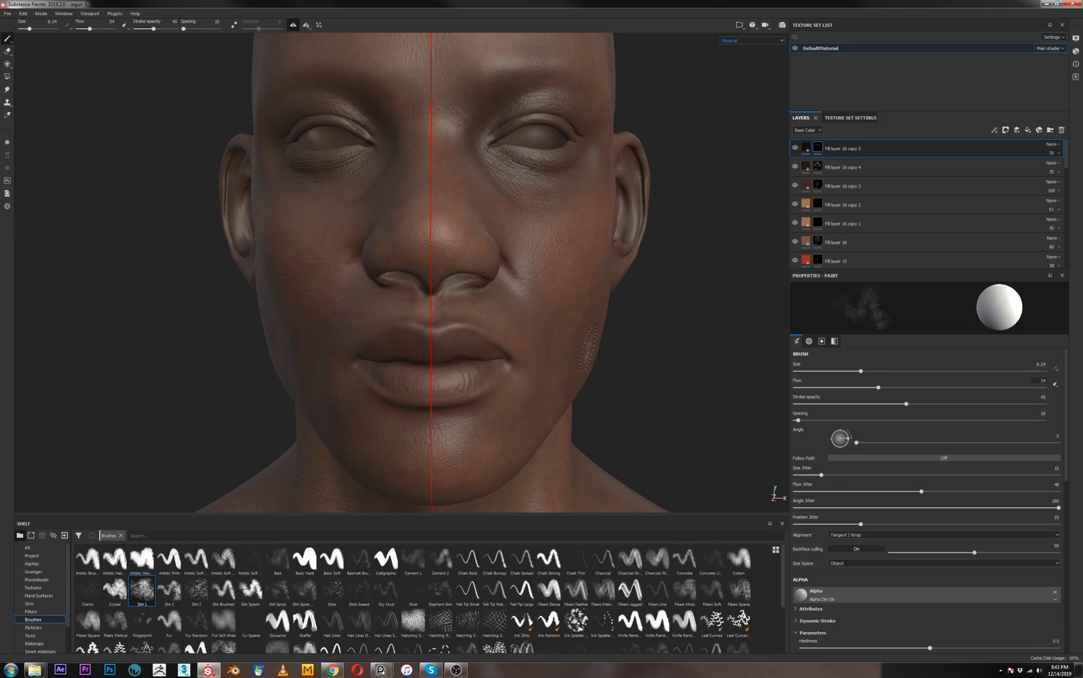
alt+right_drag(588, 349, 527, 350)
alt+drag(423, 341, 440, 342)
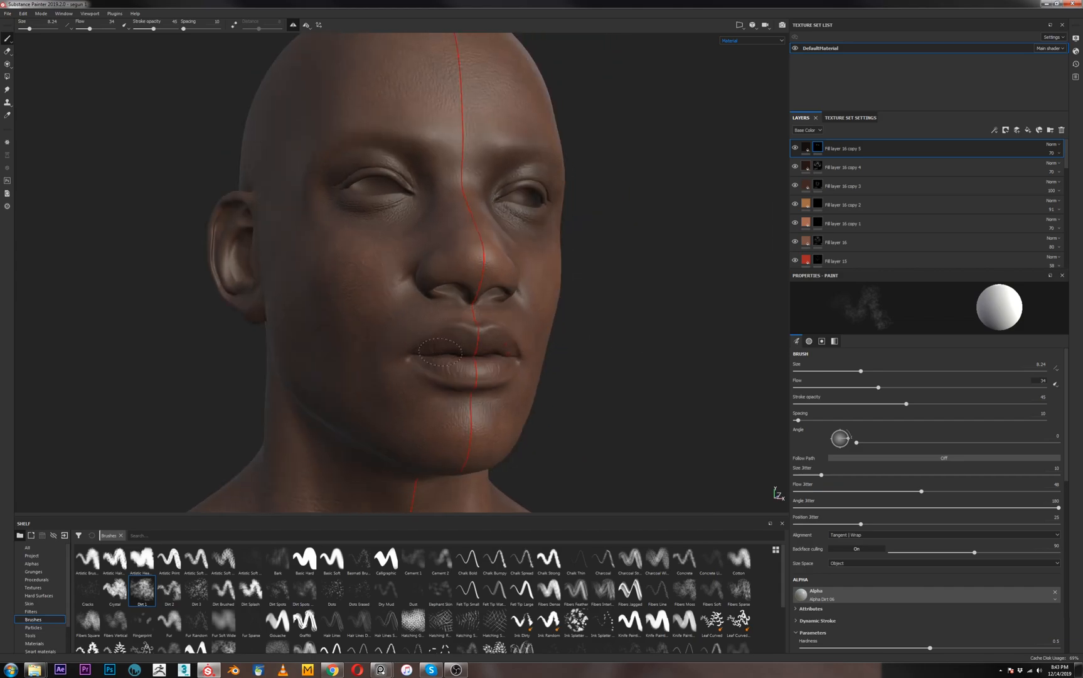
alt+drag(603, 365, 475, 361)
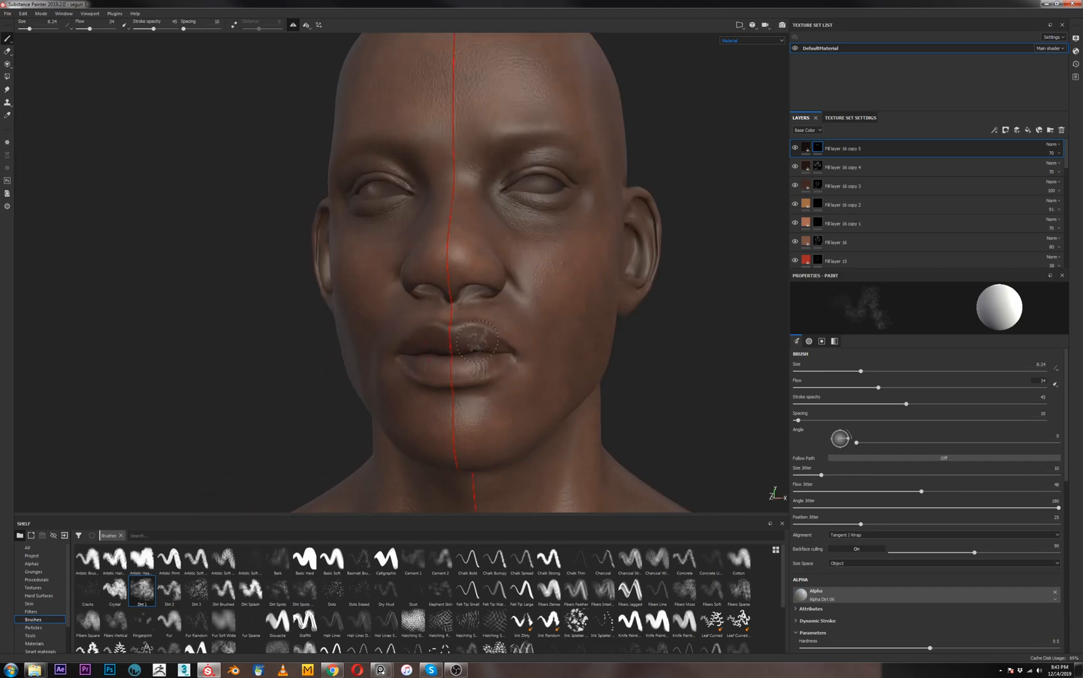
mouse_move(444, 349)
alt+mouse_down()
mouse_move(462, 363)
mouse_move(496, 350)
mouse_move(424, 336)
alt+mouse_up()
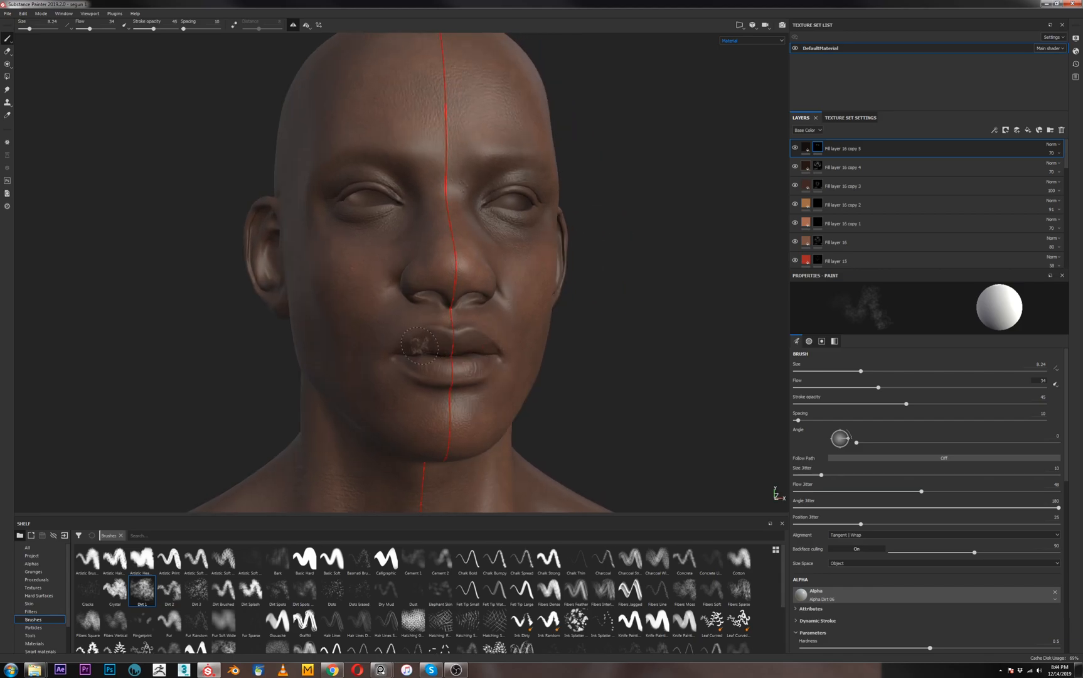
alt+drag(548, 360, 484, 357)
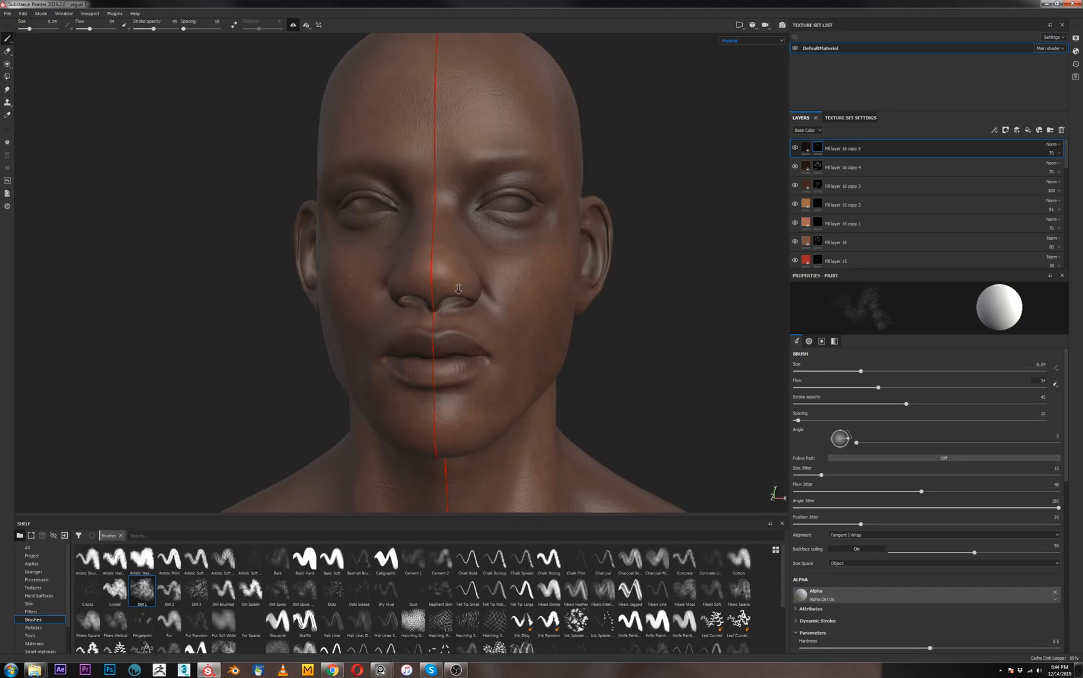
Paint the near-black tone around the nostrils and into the creases between the nose and cheeks
scroll(461, 352, down, 1)
alt+drag(388, 303, 476, 298)
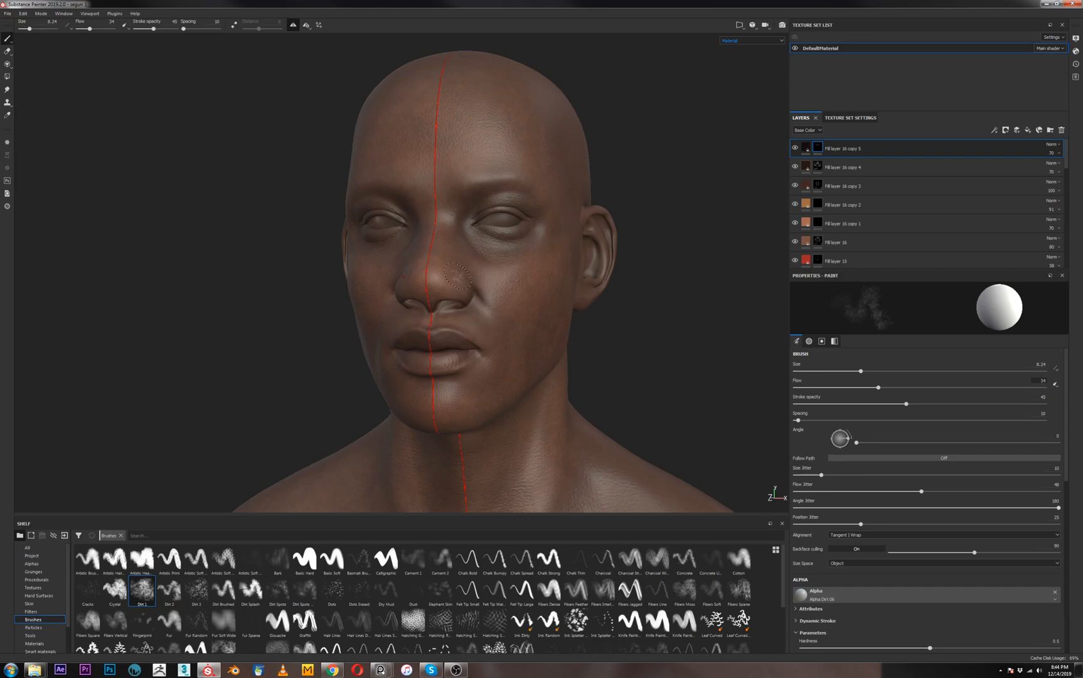
alt+drag(480, 310, 505, 326)
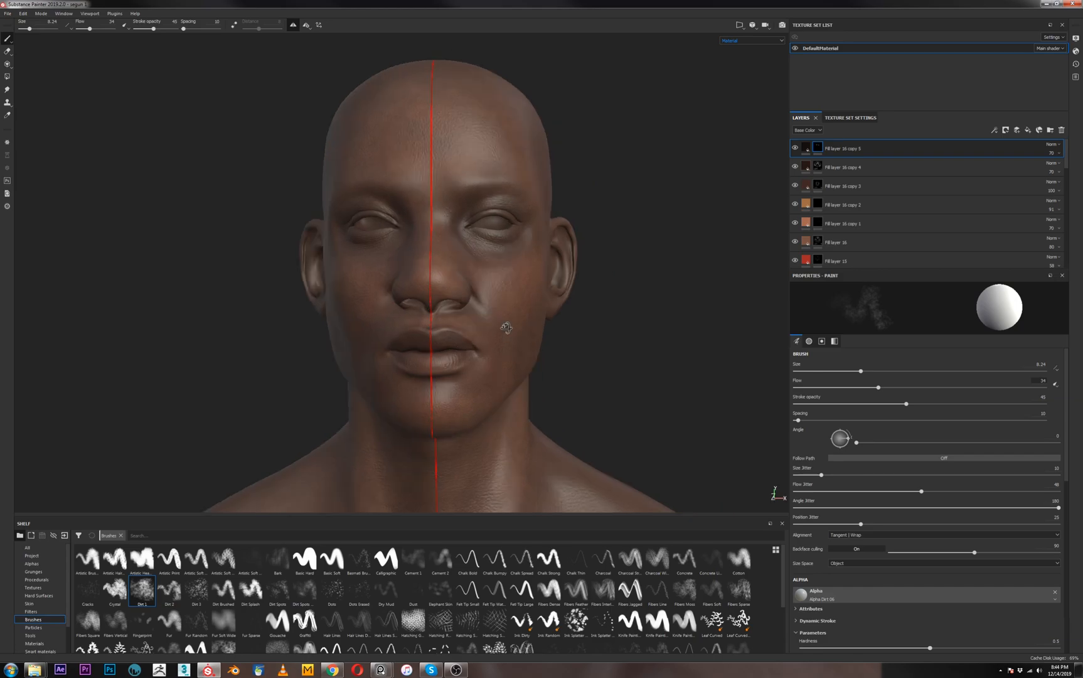
scroll(505, 327, up, 3)
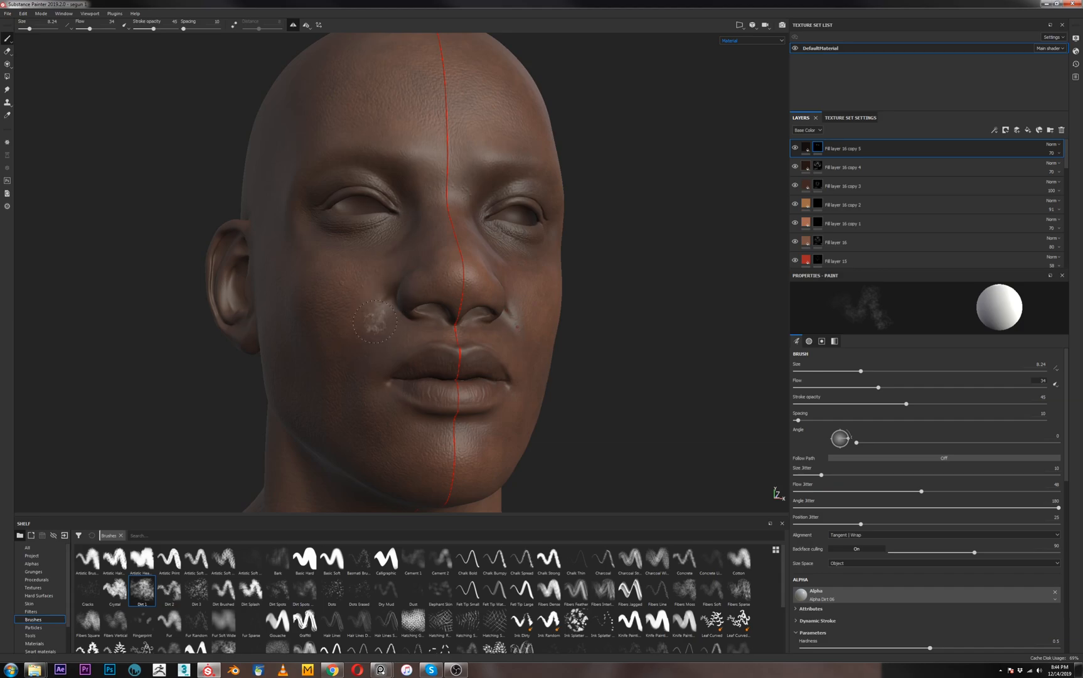
mouse_move(362, 340)
alt+mouse_down()
mouse_move(526, 309)
mouse_move(480, 315)
alt+mouse_up()
click(526, 310)
Enlarge the Dirt 1 brush to size 21.83 and paint the near-black tone under the chin and down the neck
ctrl+right_drag(481, 315, 479, 308)
key(])
key(])
key(])
key(])
mouse_move(451, 286)
mouse_down()
mouse_move(485, 300)
mouse_move(457, 284)
mouse_up()
mouse_move(457, 284)
mouse_down()
mouse_move(436, 274)
mouse_move(458, 297)
mouse_move(462, 413)
mouse_up()
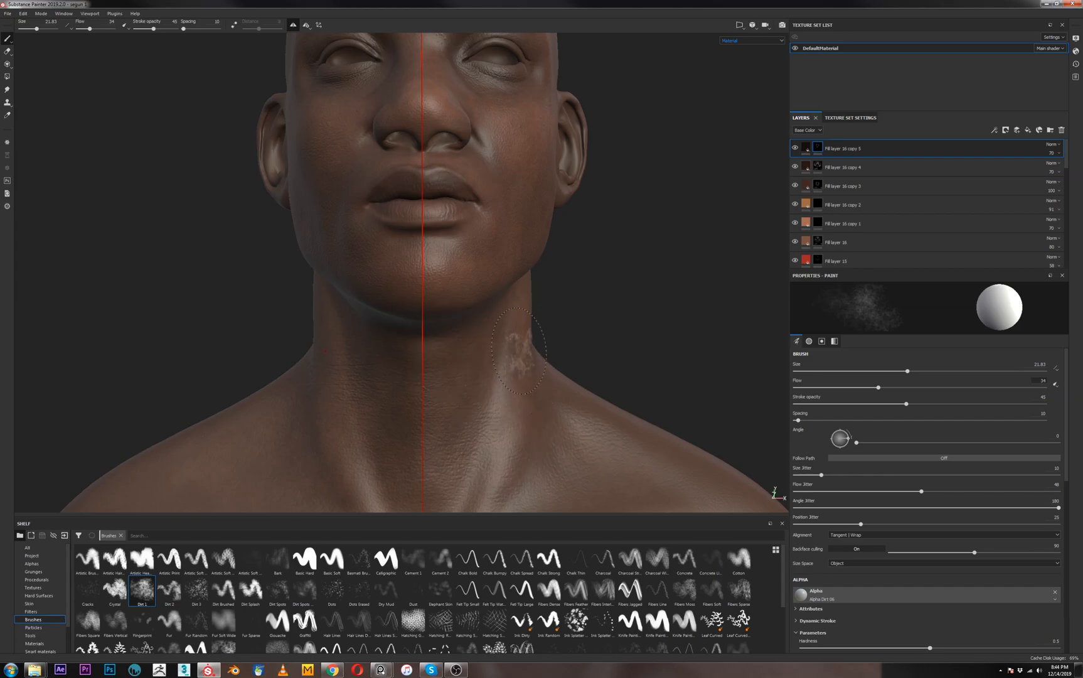
alt+drag(439, 470, 440, 390)
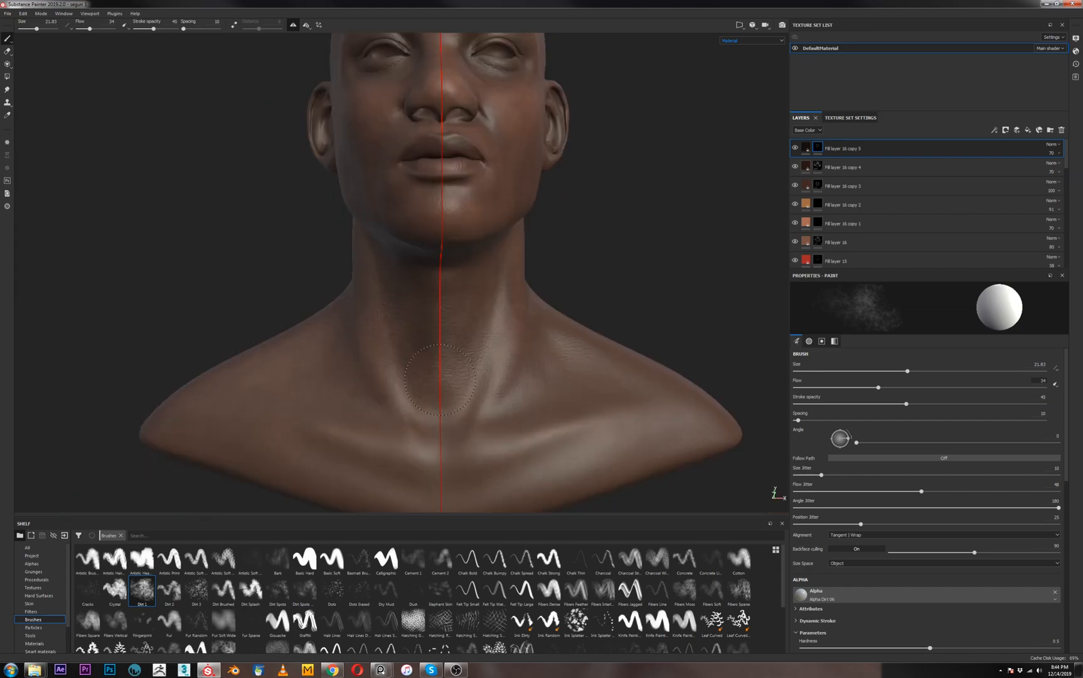
alt+drag(511, 251, 408, 264)
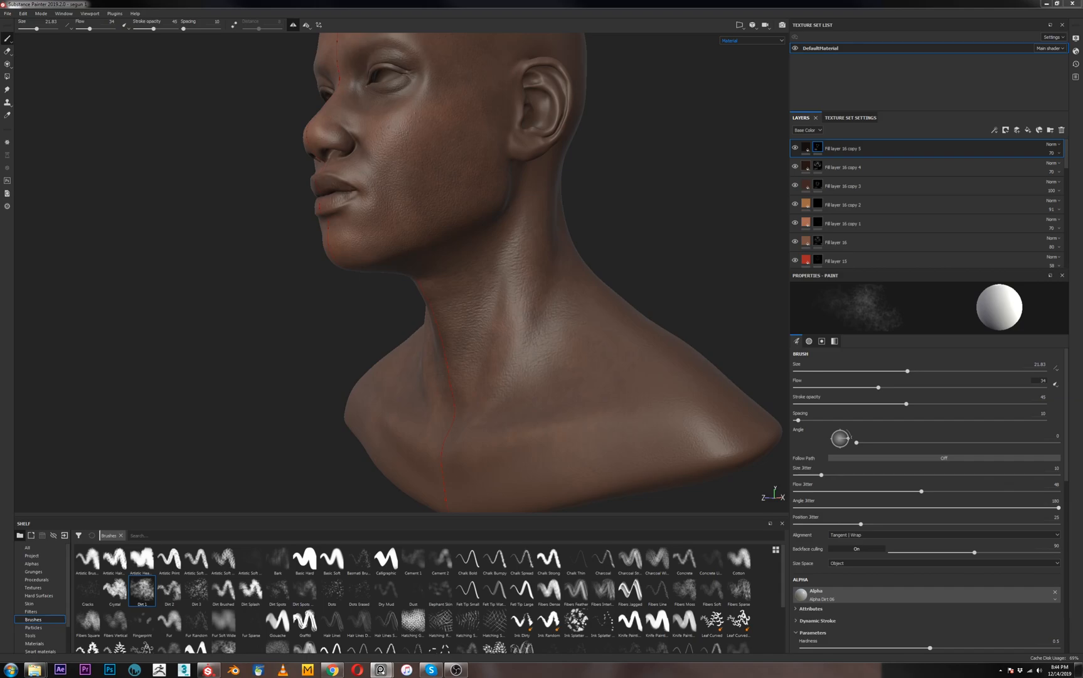
Examine the dark-skinned portraits on the reference image board for skin tone variation across the face
right_drag(653, 1, 750, 383)
scroll(704, 359, down, 8)
scroll(681, 383, up, 3)
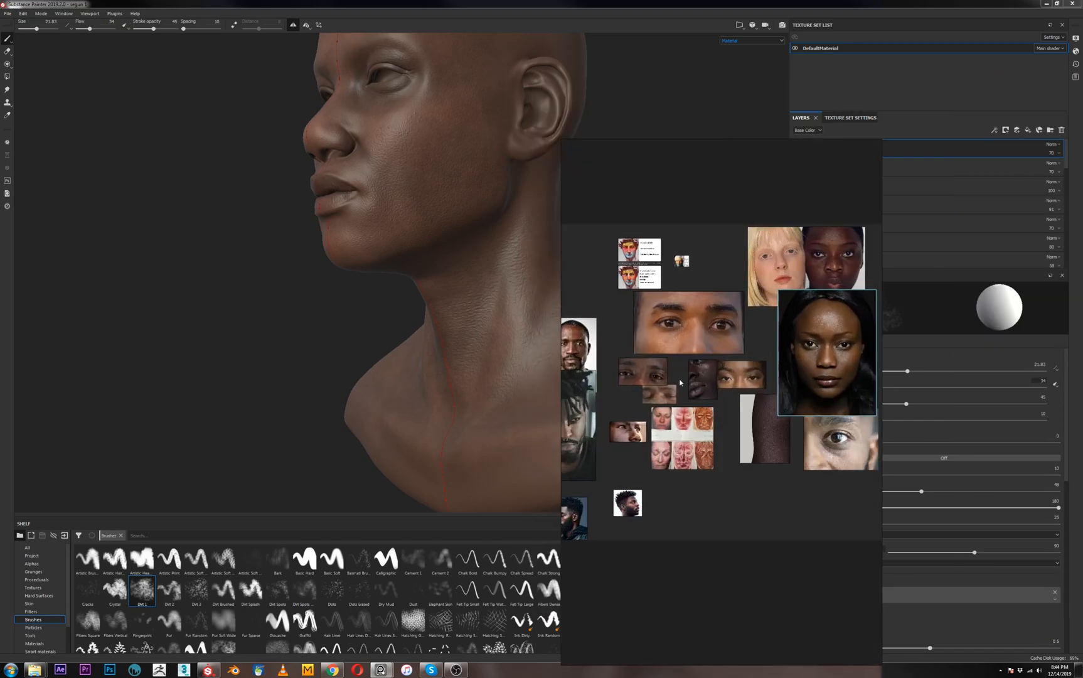
scroll(809, 325, up, 4)
right_drag(810, 325, 764, 365)
drag(765, 366, 766, 336)
middle_drag(584, 489, 776, 414)
scroll(585, 429, up, 2)
drag(658, 345, 662, 390)
scroll(701, 362, up, 4)
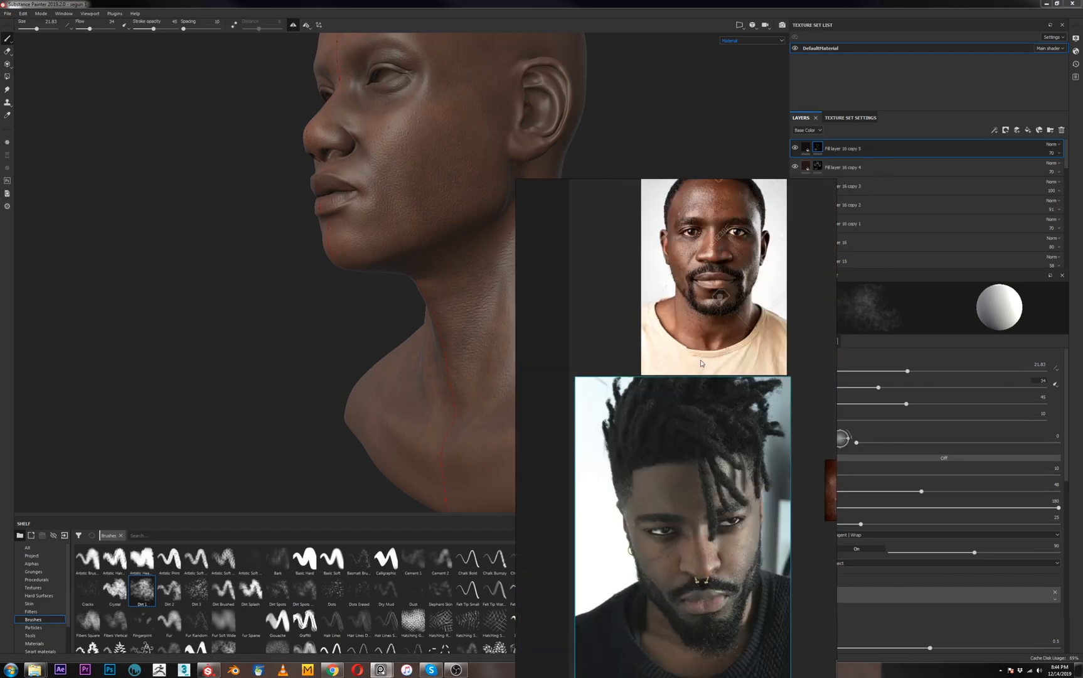
scroll(702, 363, up, 3)
scroll(719, 531, down, 2)
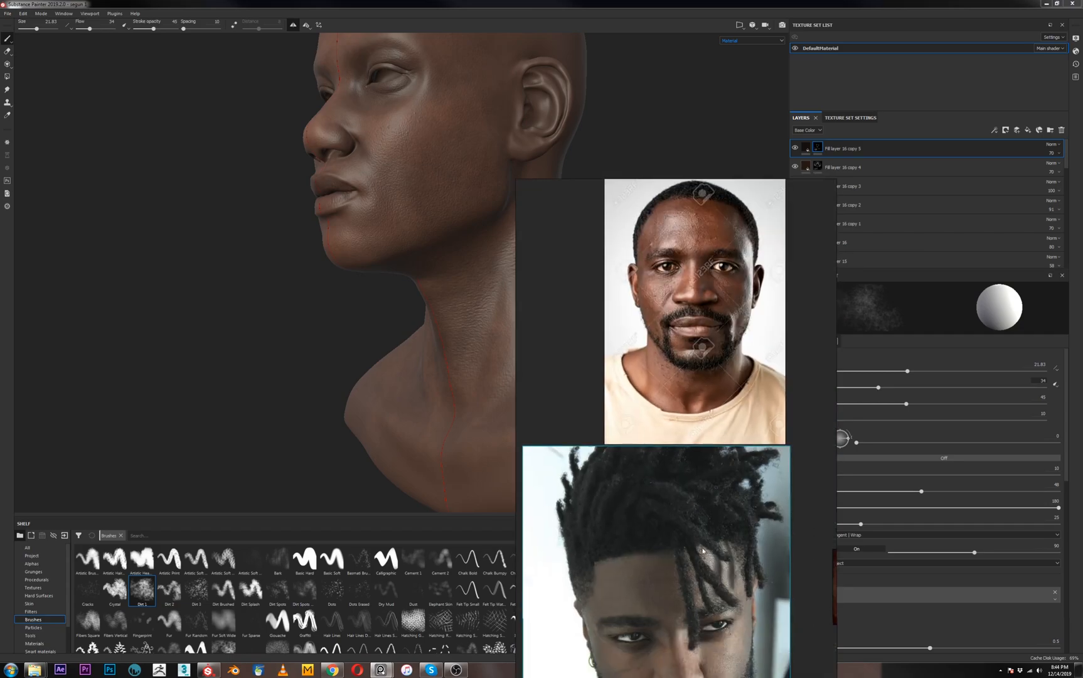
scroll(703, 551, down, 4)
middle_drag(686, 472, 666, 396)
right_drag(667, 397, 1082, 458)
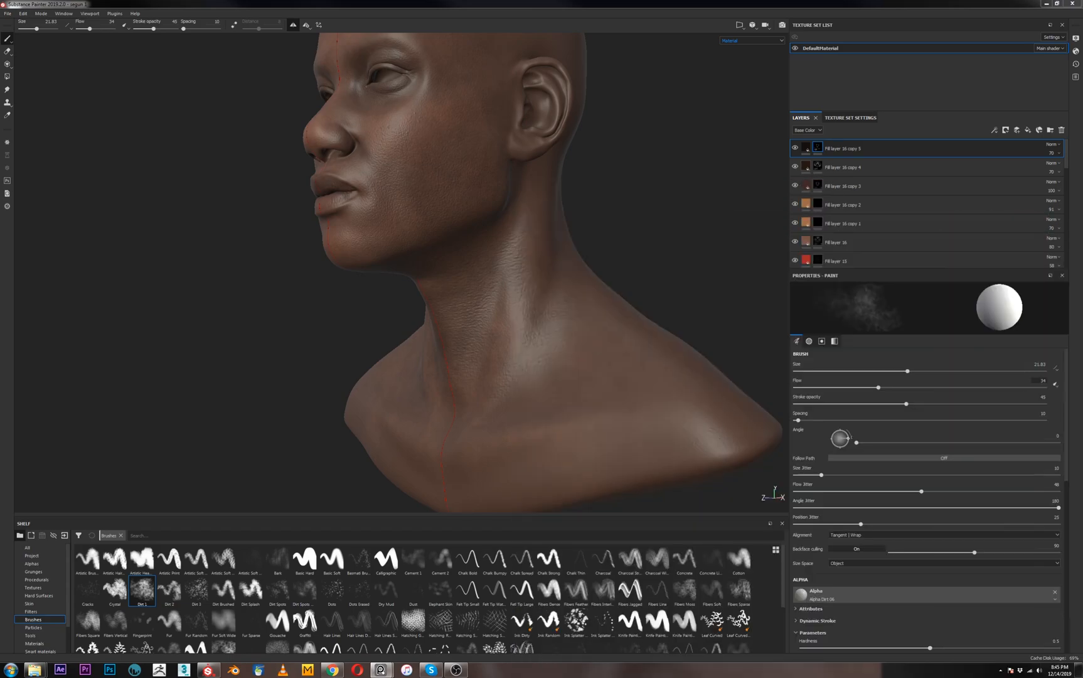
Paint the near-black tone along the jawline, chin and sides of the neck, undoing one unwanted stroke
alt+drag(634, 251, 738, 250)
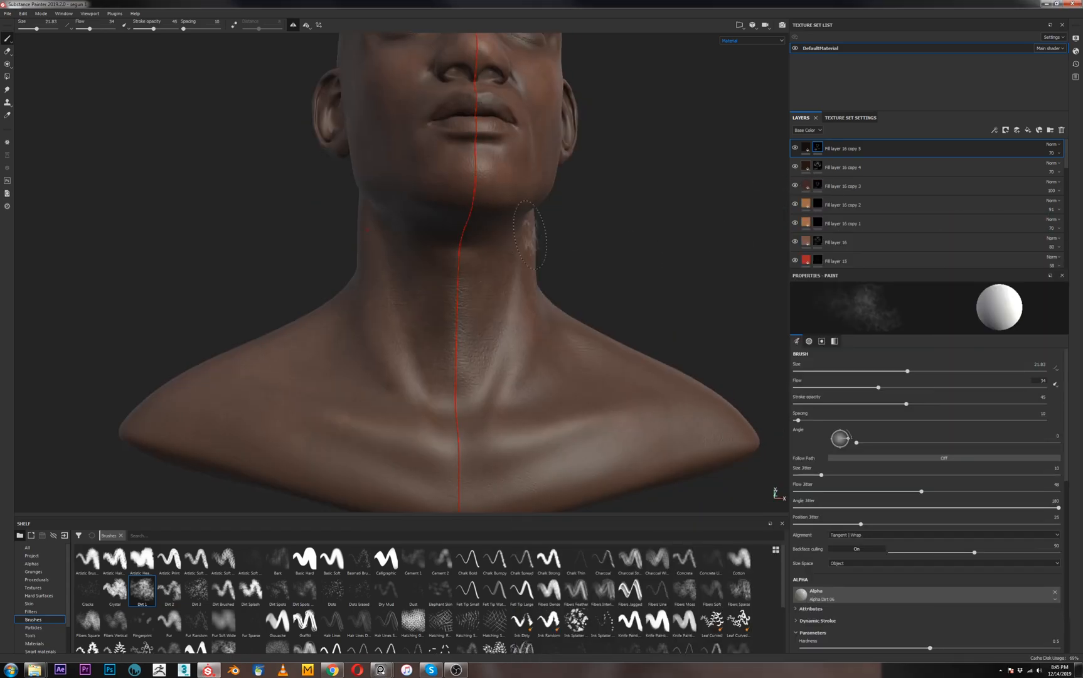
mouse_move(487, 269)
alt+mouse_down()
mouse_move(423, 266)
mouse_move(478, 241)
mouse_move(408, 257)
alt+mouse_up()
mouse_move(412, 210)
mouse_down()
mouse_move(390, 232)
mouse_move(389, 201)
mouse_move(386, 216)
mouse_move(350, 240)
mouse_up()
key(ctrl+z)
drag(471, 184, 458, 174)
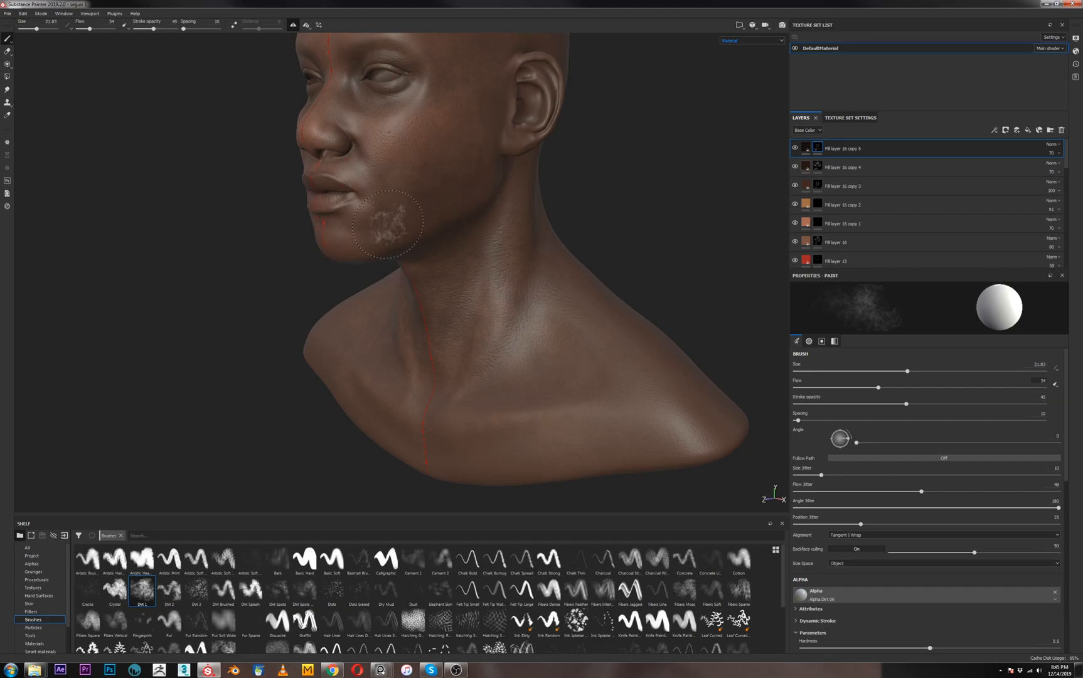
alt+drag(339, 253, 370, 239)
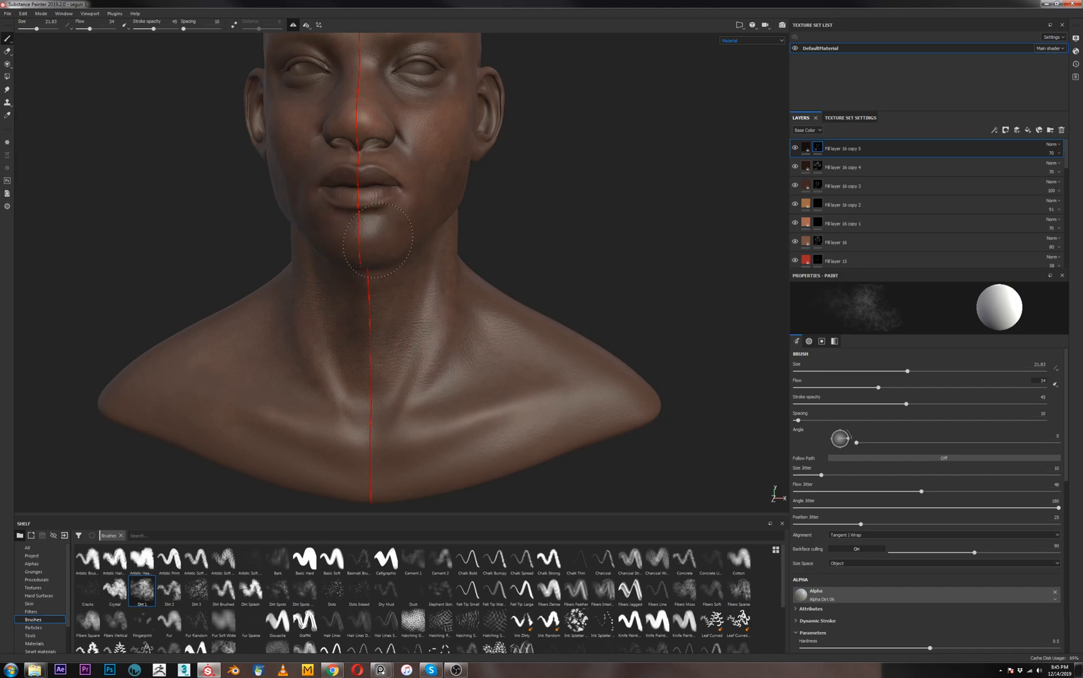
mouse_move(372, 240)
alt+mouse_down()
mouse_move(437, 198)
mouse_move(440, 223)
alt+mouse_up()
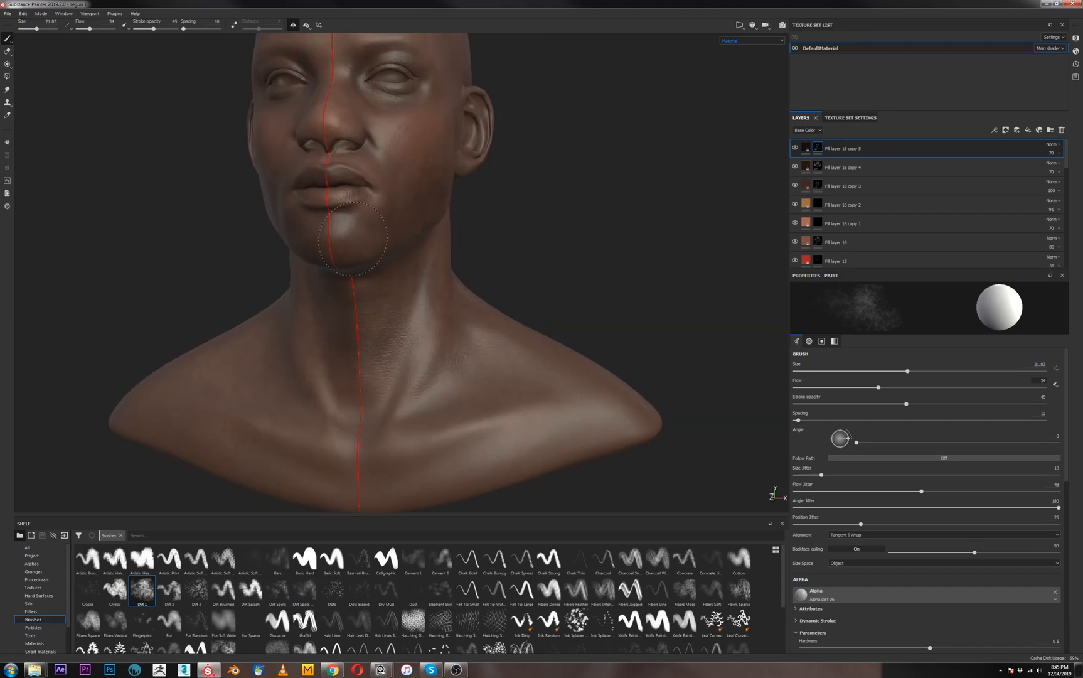
mouse_move(382, 233)
alt+mouse_down()
mouse_move(425, 230)
mouse_move(471, 176)
alt+mouse_up()
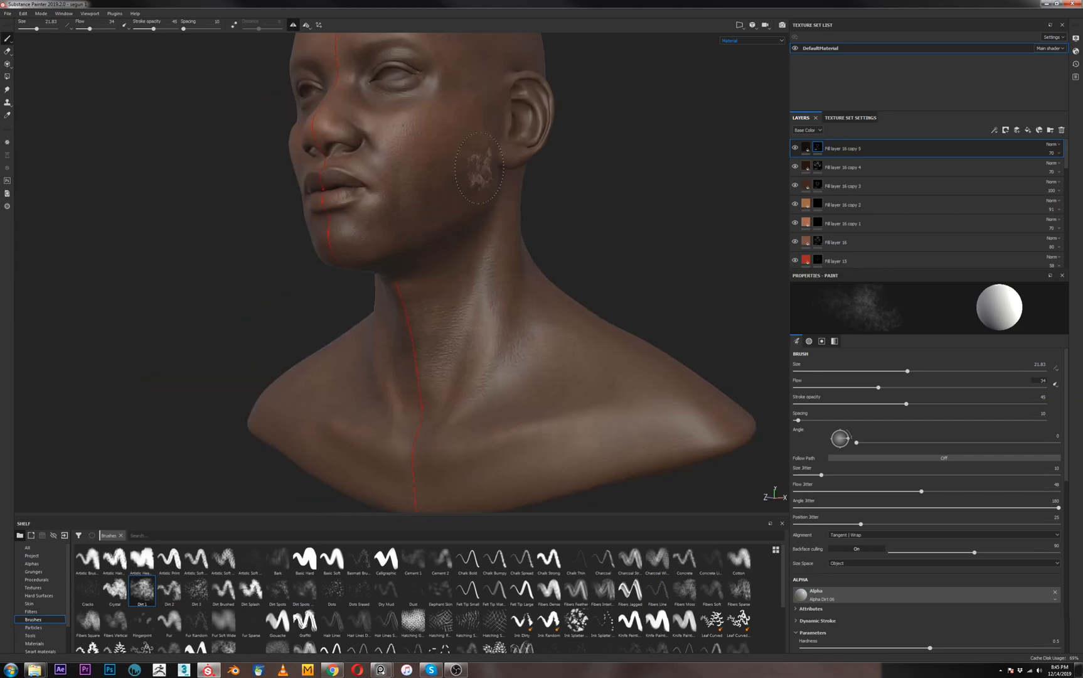
Check the close-up female face reference and darken the outer cheeks, temples and side of the jaw in the mask
alt+drag(336, 242, 420, 307)
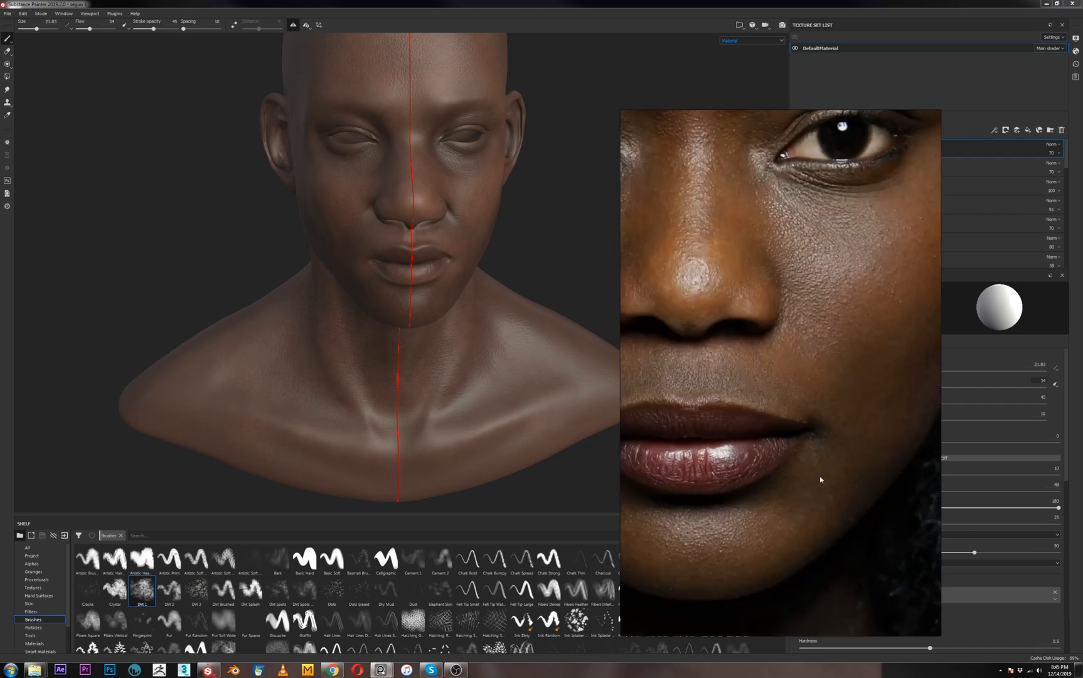
right_click(735, 385)
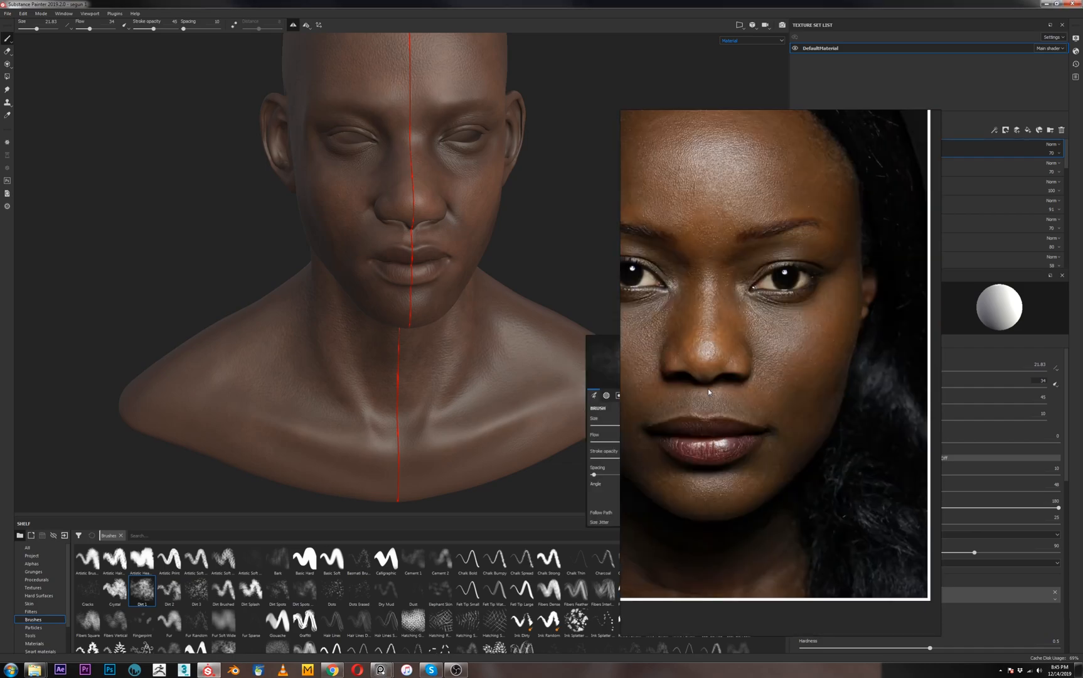
mouse_move(573, 241)
alt+mouse_down()
mouse_move(554, 233)
mouse_move(487, 263)
mouse_move(525, 273)
alt+mouse_up()
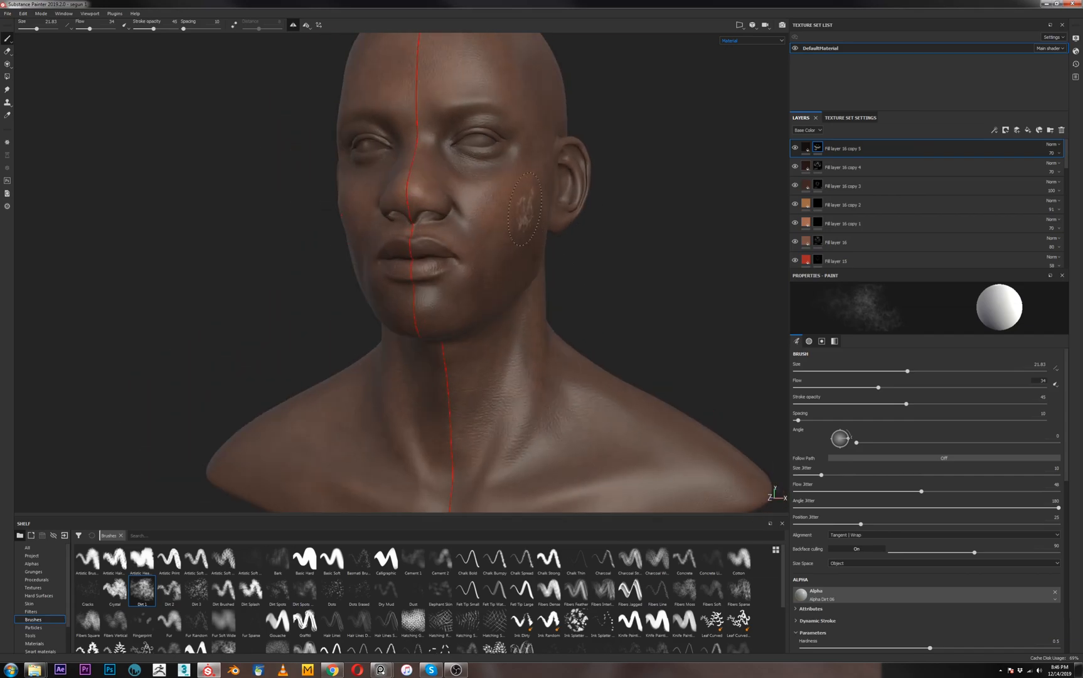
mouse_move(489, 300)
alt+mouse_down()
mouse_move(326, 264)
mouse_move(385, 300)
alt+mouse_up()
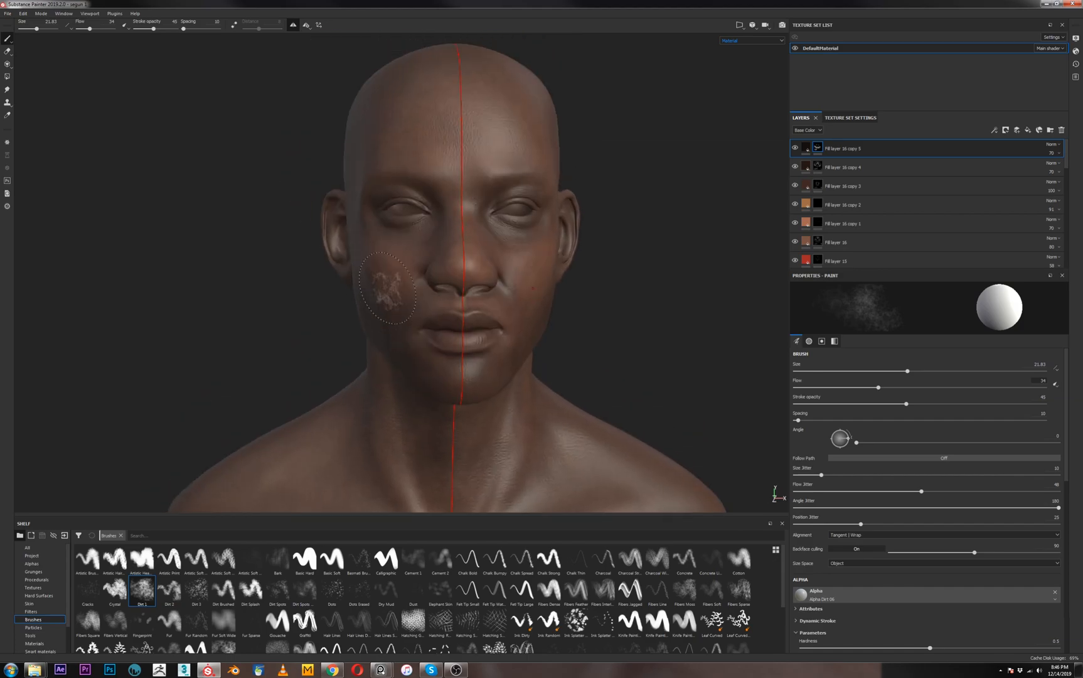
alt+drag(599, 301, 545, 199)
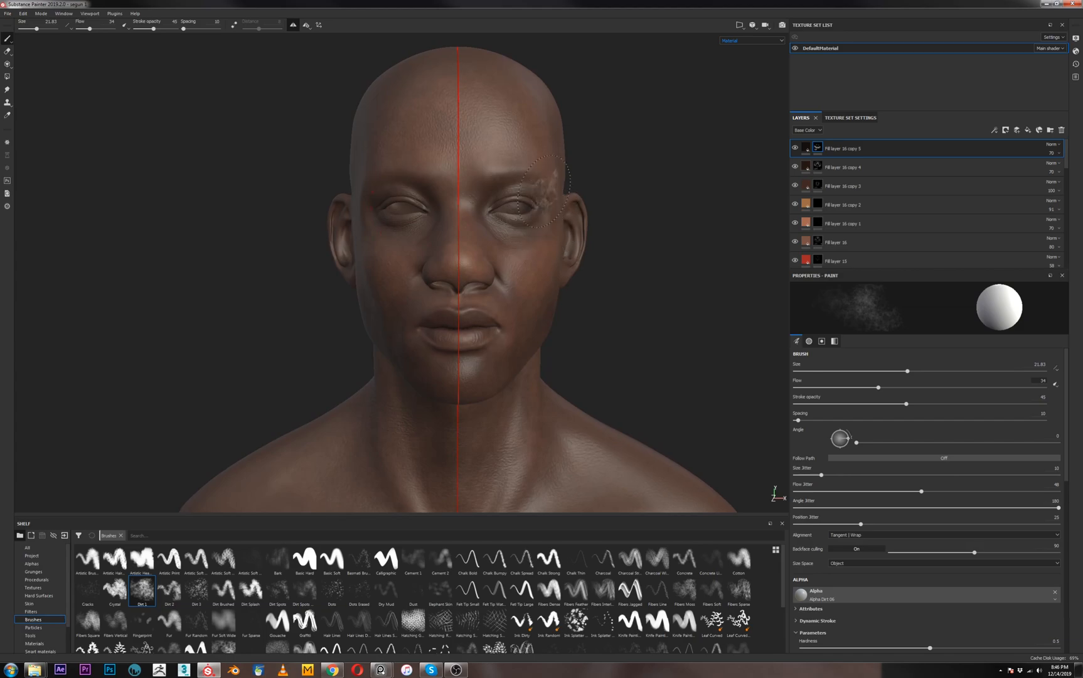
mouse_move(528, 165)
alt+mouse_down()
mouse_move(531, 199)
mouse_move(570, 145)
mouse_move(558, 309)
alt+mouse_up()
mouse_move(558, 309)
alt+right_down()
mouse_move(552, 322)
mouse_move(537, 307)
mouse_move(556, 317)
alt+right_up()
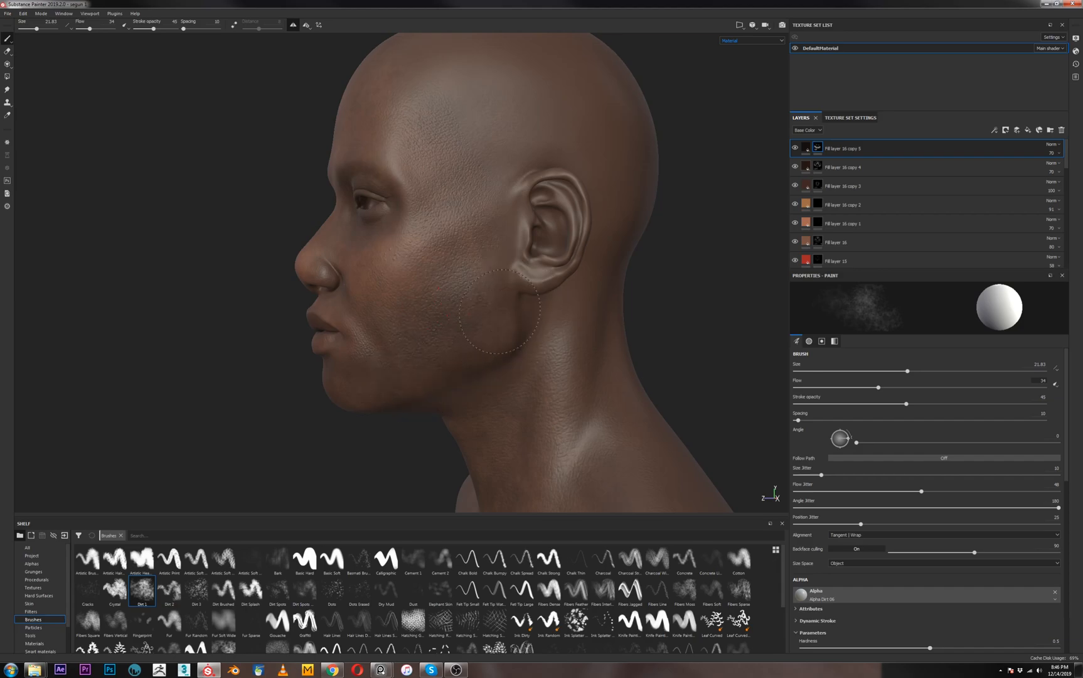
Darken the sides of the neck in the mask and rotate the environment lighting to judge the tone
mouse_move(392, 418)
alt+mouse_down()
mouse_move(518, 419)
mouse_move(484, 387)
mouse_move(521, 321)
alt+mouse_up()
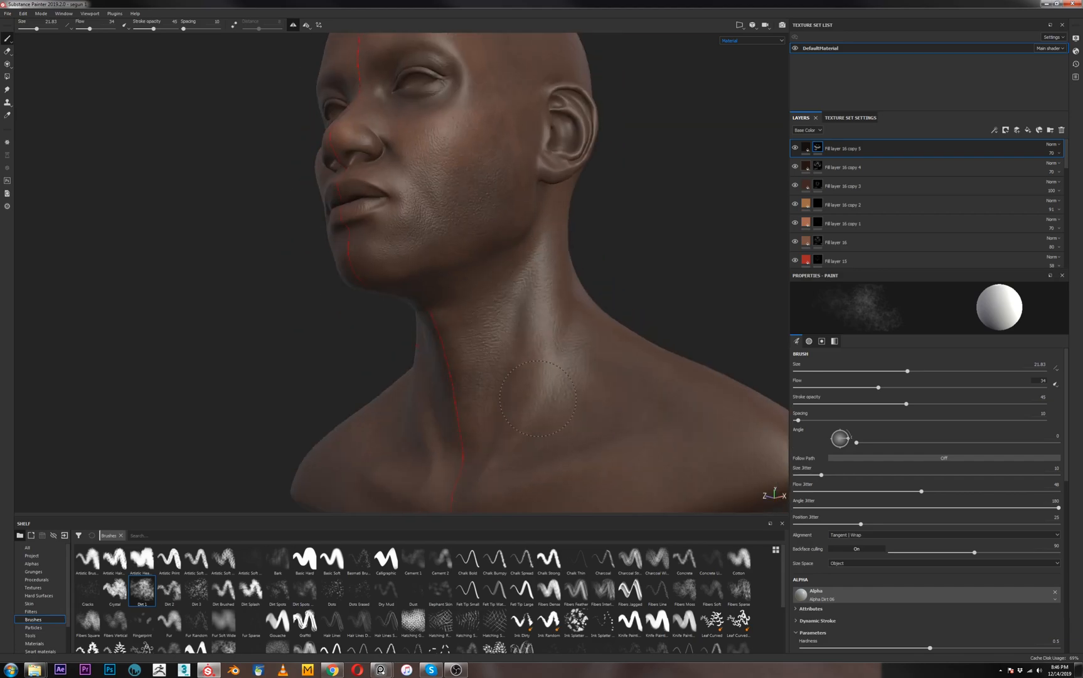
mouse_move(499, 443)
alt+mouse_down()
mouse_move(491, 465)
mouse_move(418, 368)
alt+mouse_up()
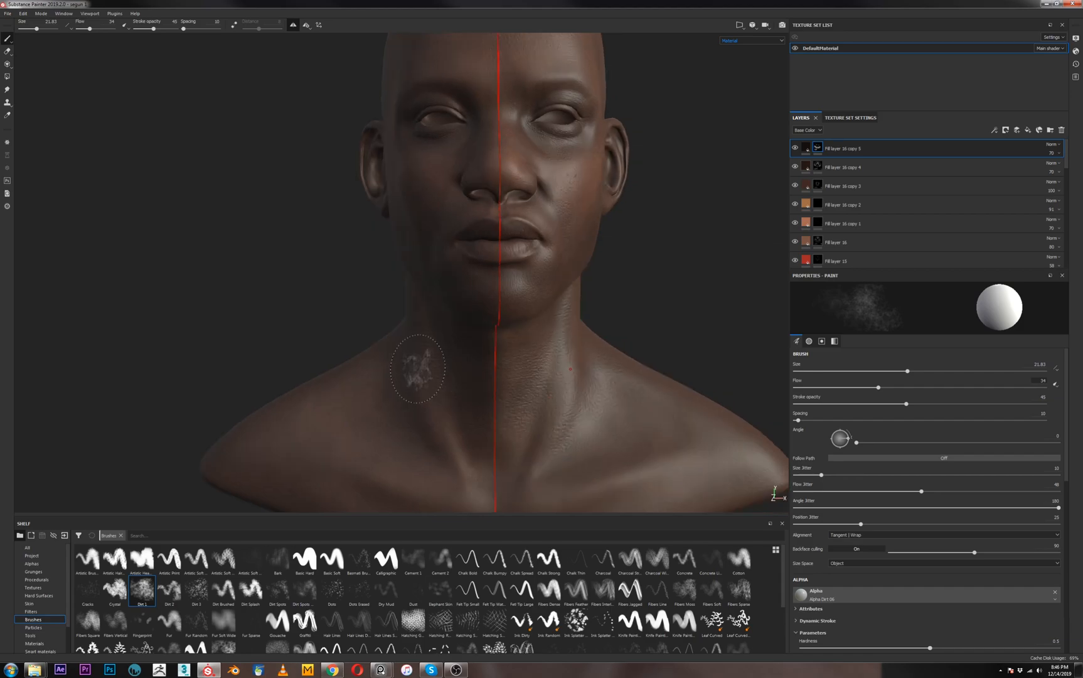
shift+right_drag(626, 328, 640, 334)
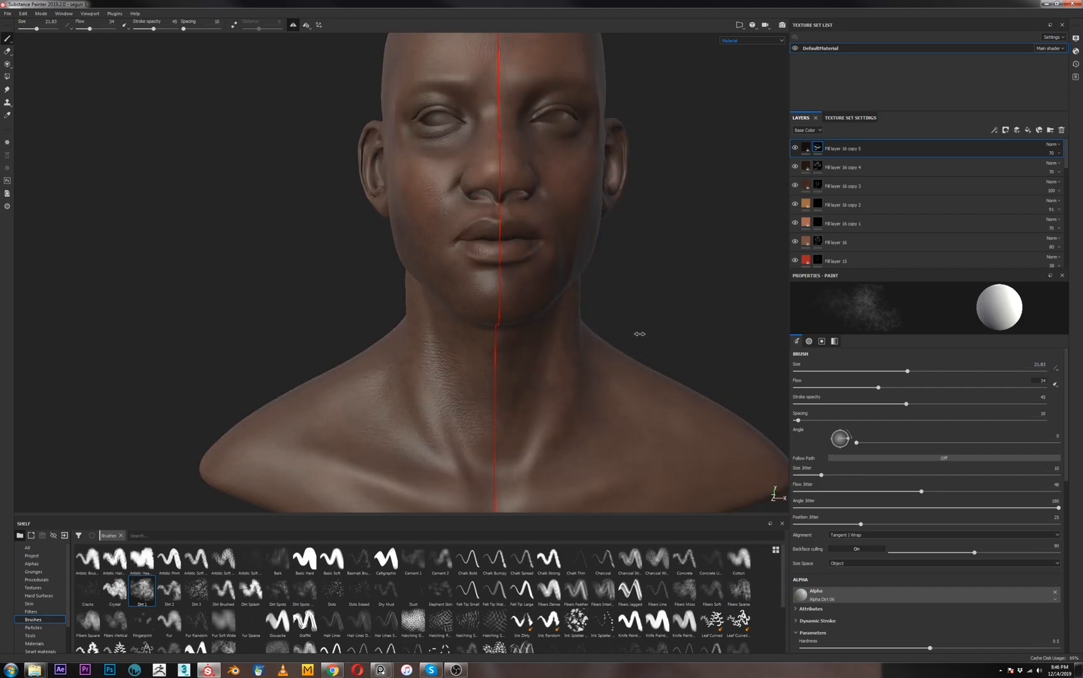
alt+drag(524, 353, 527, 369)
Reduce the Dirt 1 brush to size 16.58 and paint the near-black tone along the lower jaw and chin
ctrl+right_drag(468, 204, 454, 195)
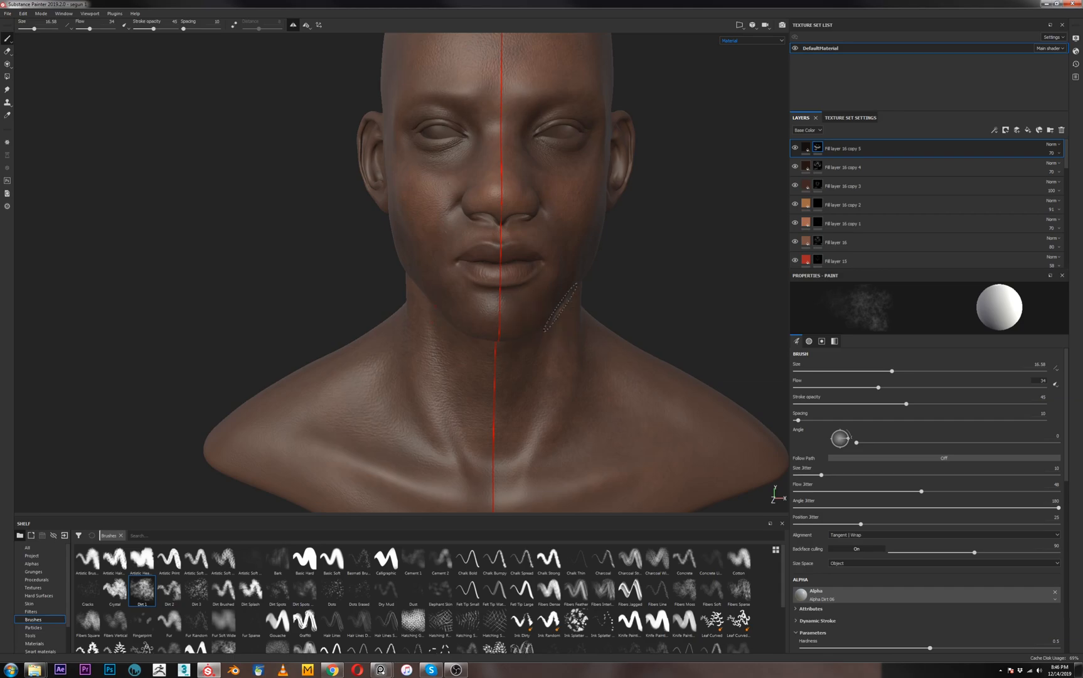
mouse_move(342, 282)
alt+mouse_down()
mouse_move(353, 268)
mouse_move(357, 277)
alt+mouse_up()
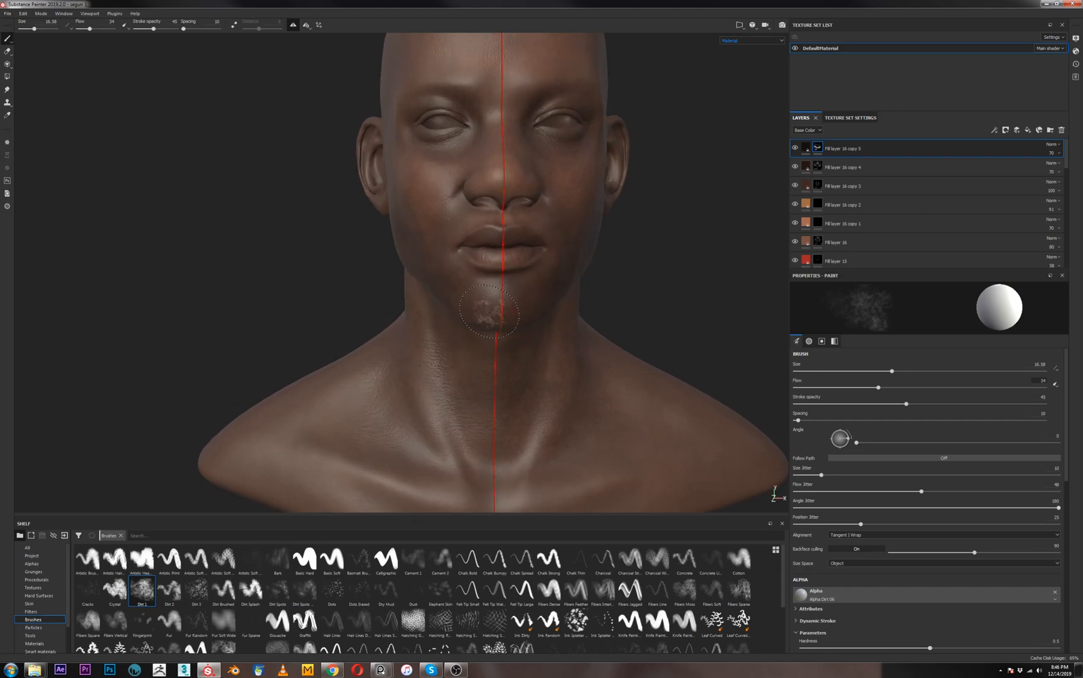
scroll(519, 316, up, 4)
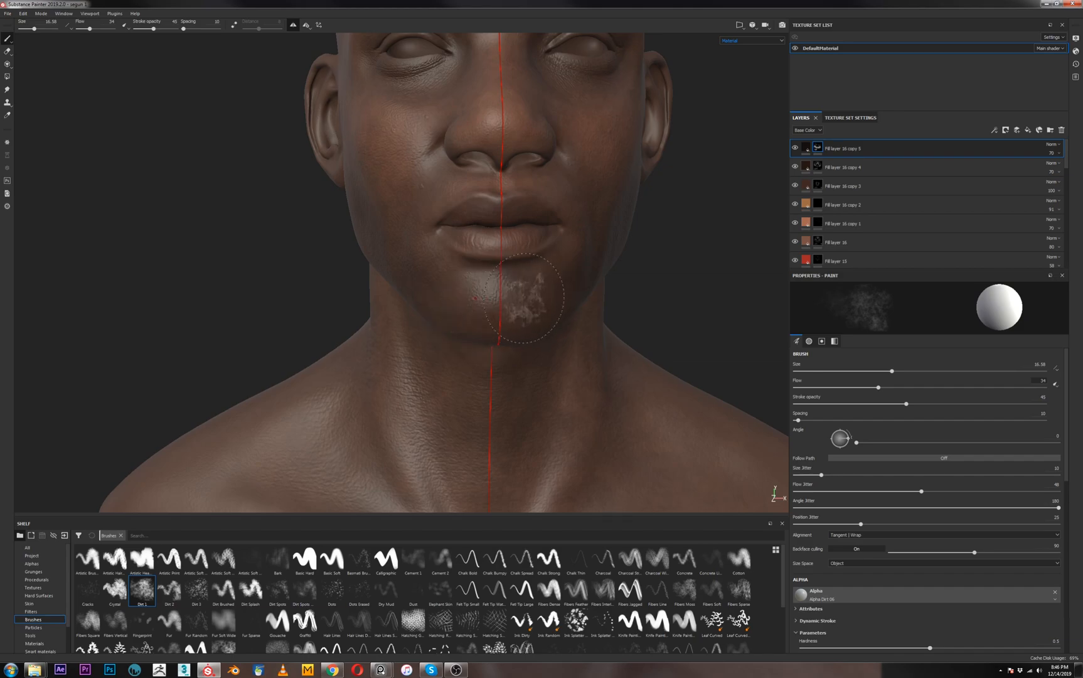
Paint black in the mask to soften the dark tone on the cheeks and around the mouth, and switch back to white
alt+drag(530, 306, 511, 313)
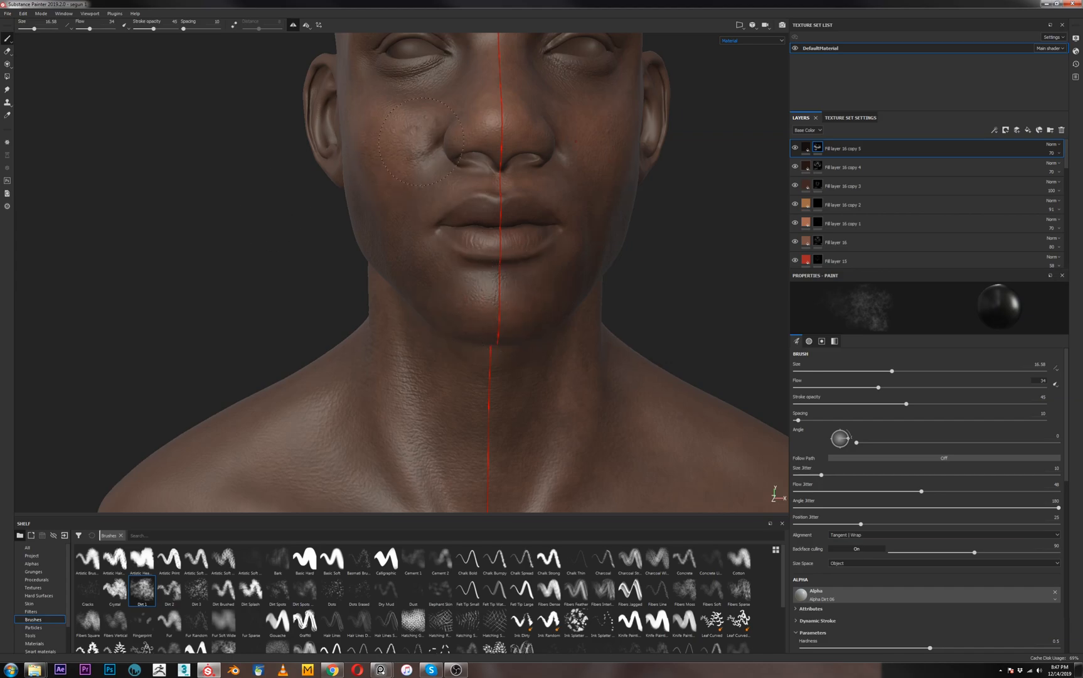
alt+drag(421, 319, 592, 132)
alt+drag(516, 286, 314, 270)
scroll(489, 243, up, 2)
scroll(489, 243, up, 2)
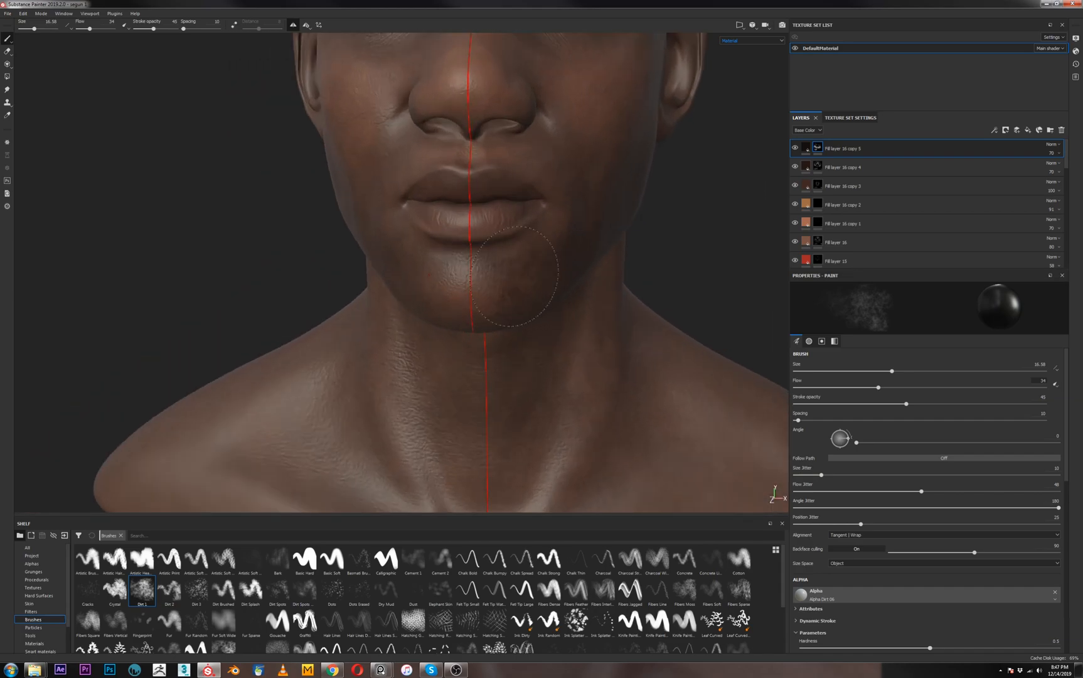
key(x)
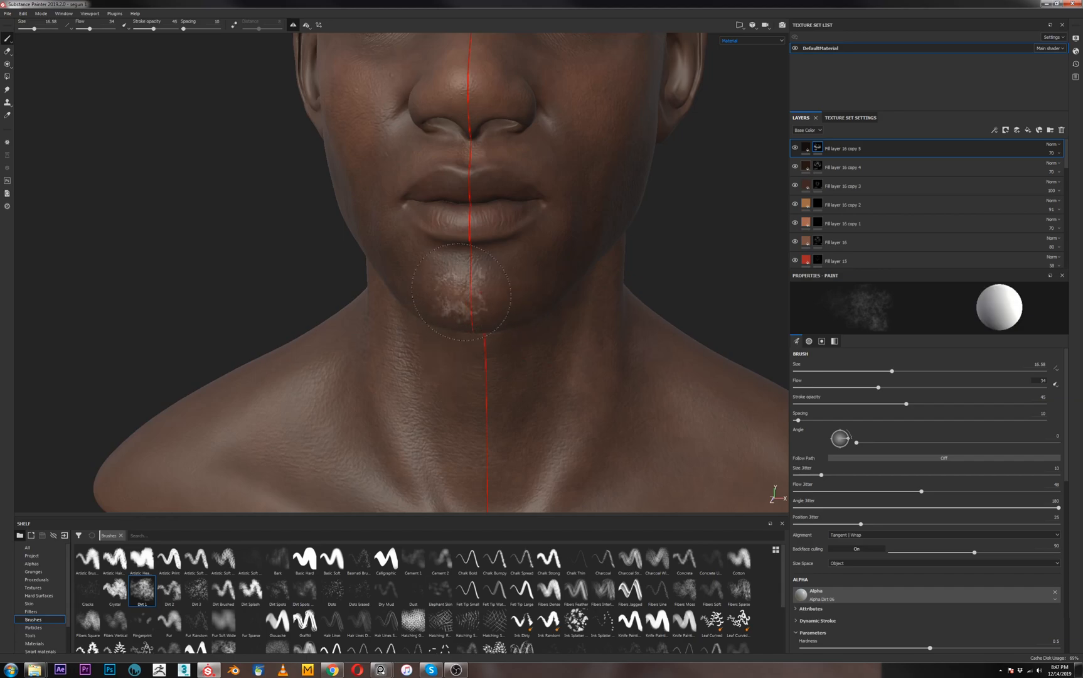
Examine the darkened tone across the face, scalp and neck from the front and slight side angles
scroll(506, 349, down, 2)
mouse_move(493, 276)
alt+mouse_down()
mouse_move(480, 236)
mouse_move(525, 198)
mouse_move(369, 228)
alt+mouse_up()
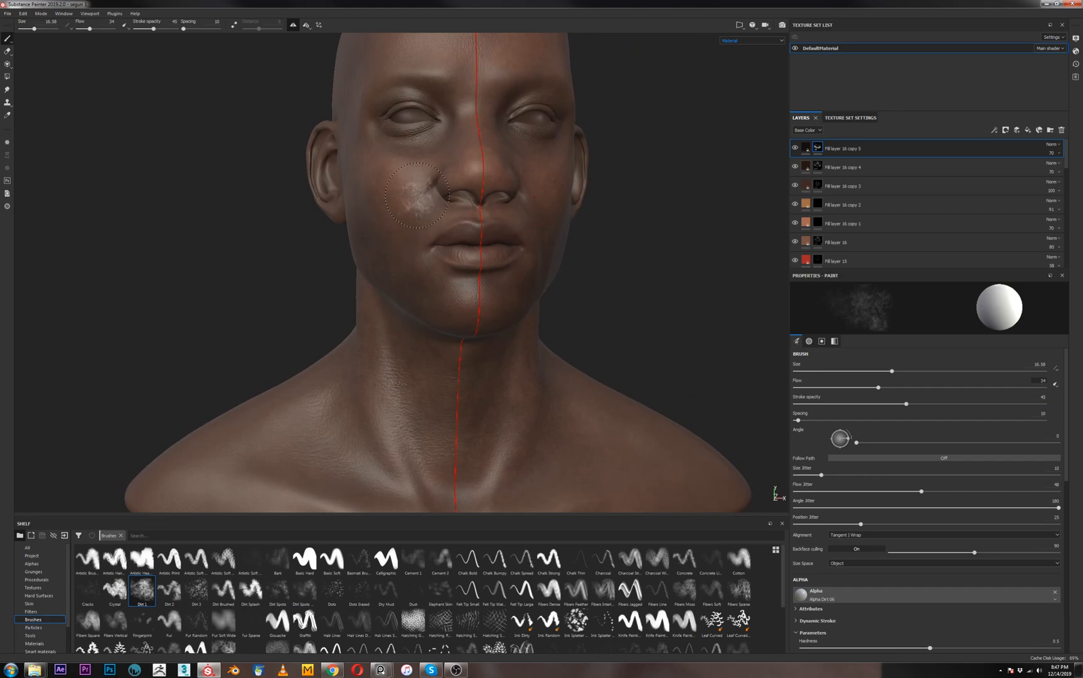
alt+middle_drag(449, 138, 430, 282)
alt+drag(430, 282, 409, 292)
alt+drag(434, 252, 435, 266)
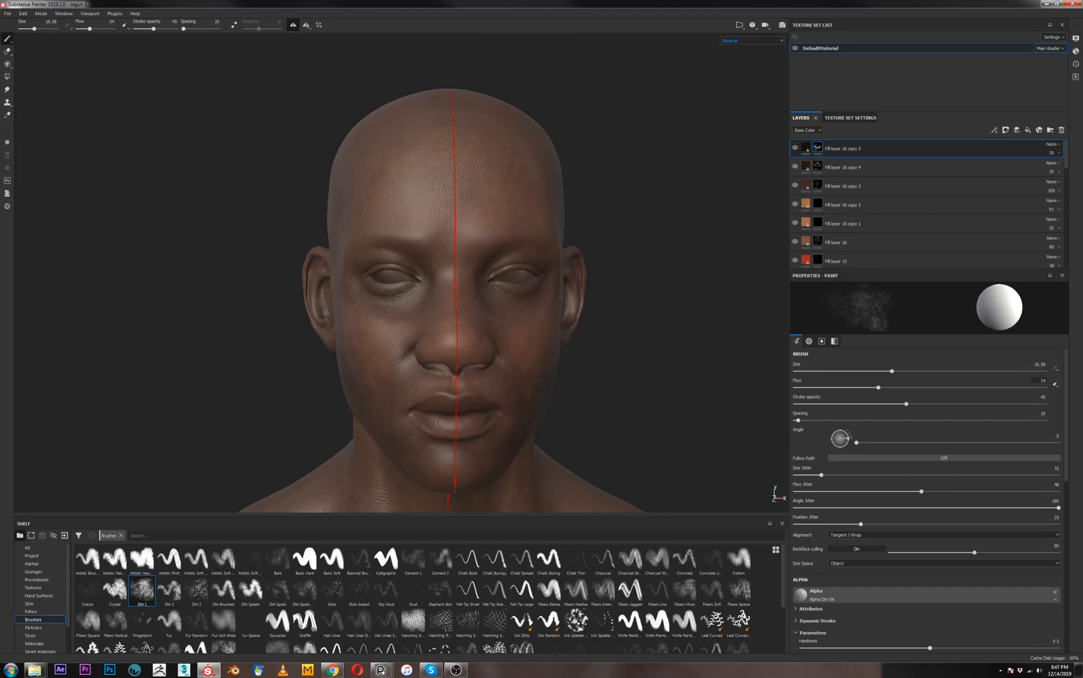
alt+drag(471, 314, 448, 317)
alt+middle_drag(616, 314, 625, 261)
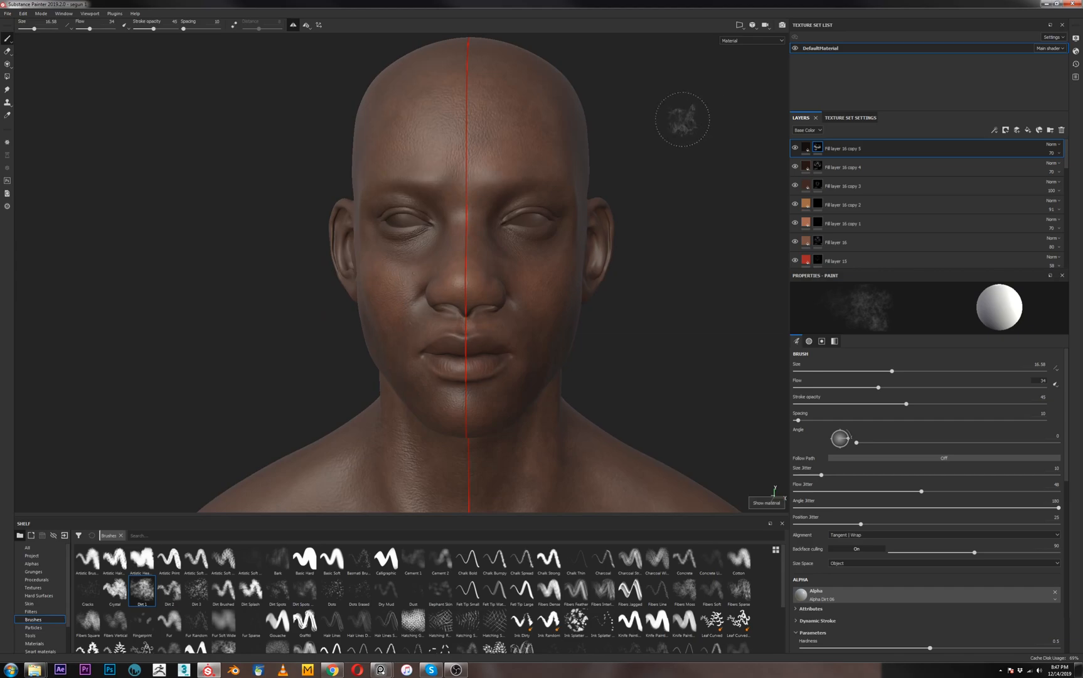
Display only the mask on the model and inspect its coverage over the face, jaw and neck from both sides
click(764, 40)
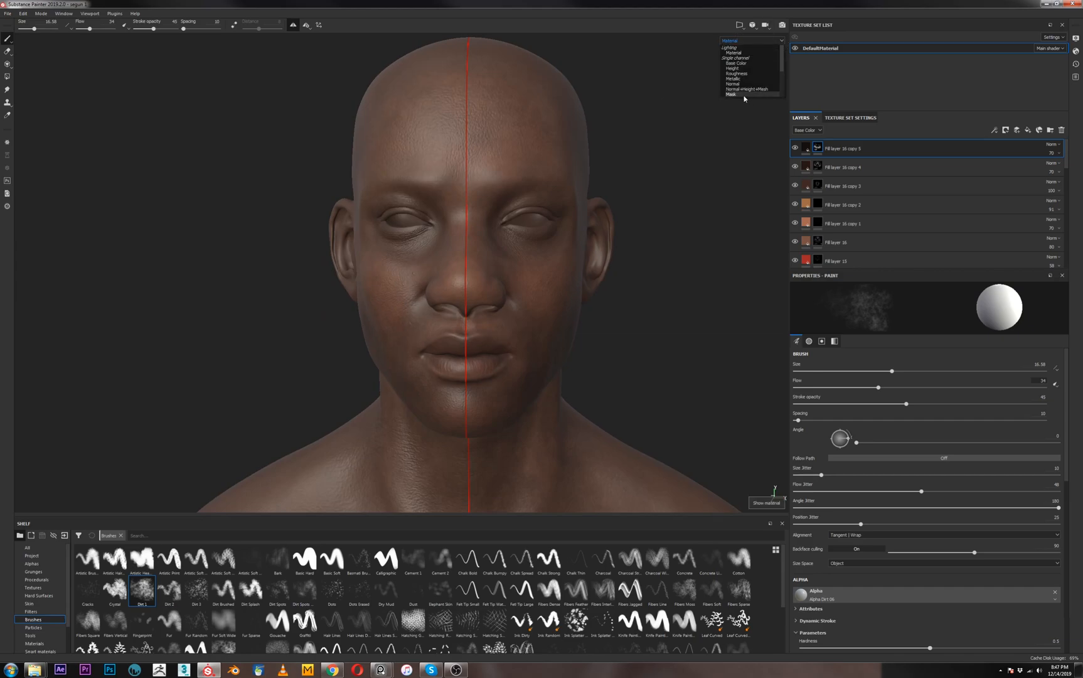
click(745, 96)
alt+drag(552, 351, 606, 317)
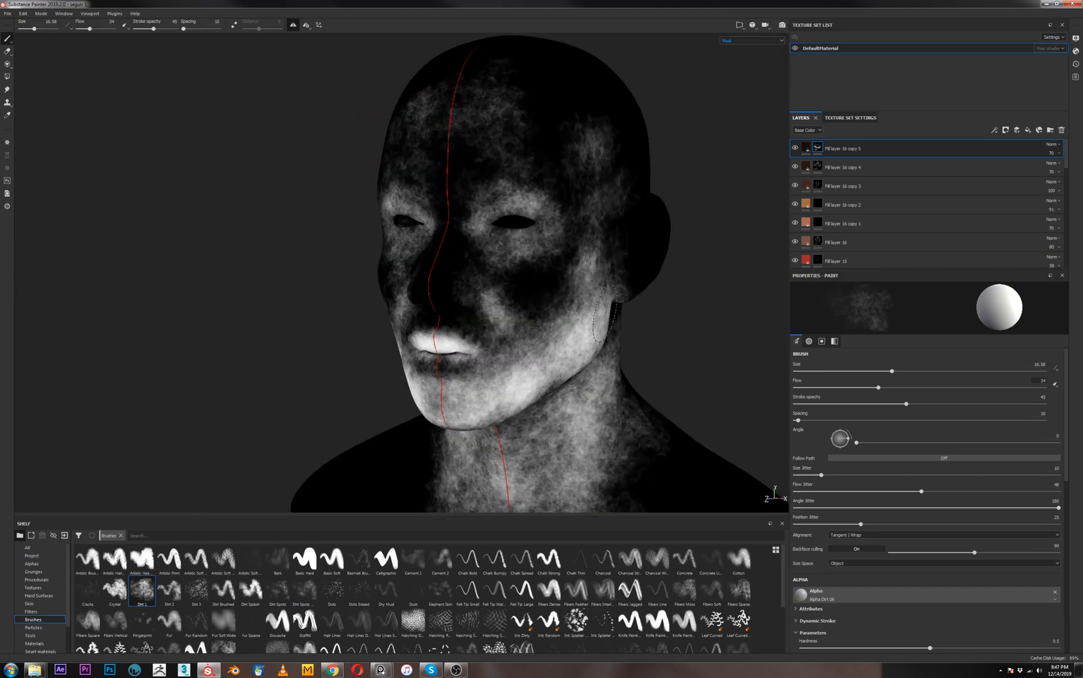
mouse_move(490, 402)
alt+mouse_down()
mouse_move(500, 398)
mouse_move(490, 352)
mouse_move(496, 270)
alt+mouse_up()
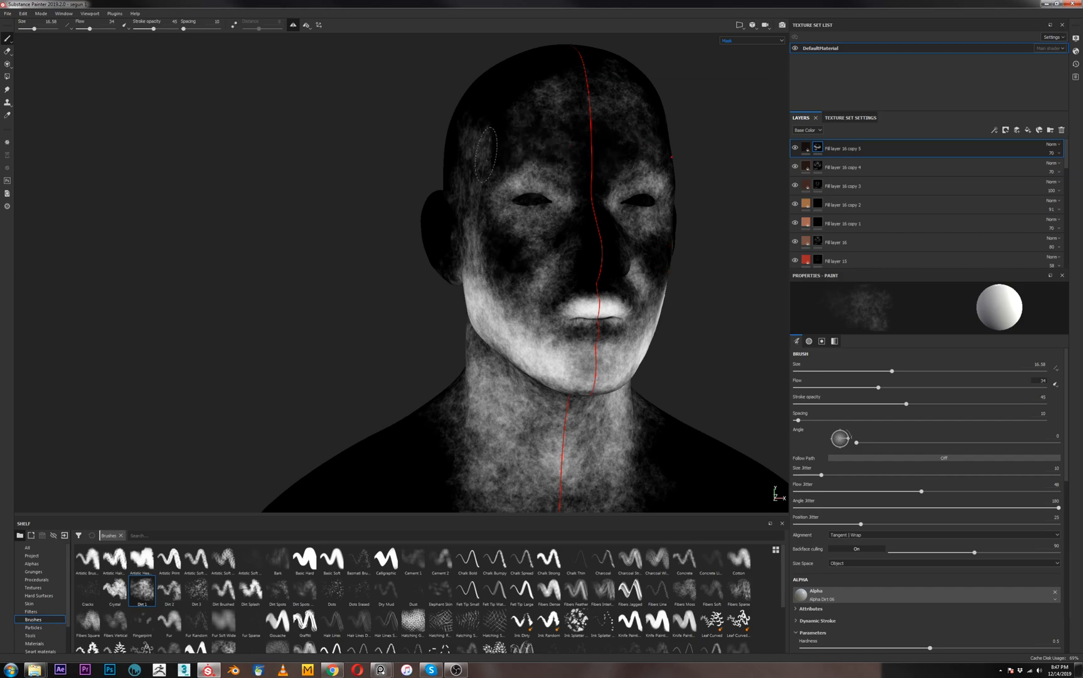
alt+drag(603, 292, 567, 374)
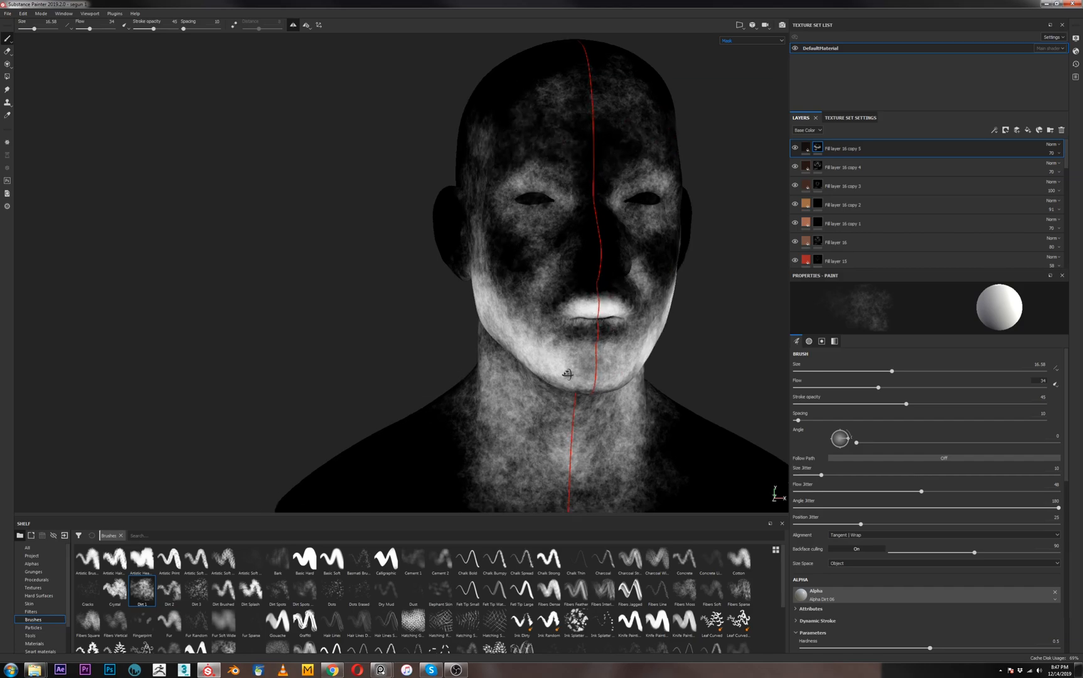
alt+drag(448, 448, 462, 352)
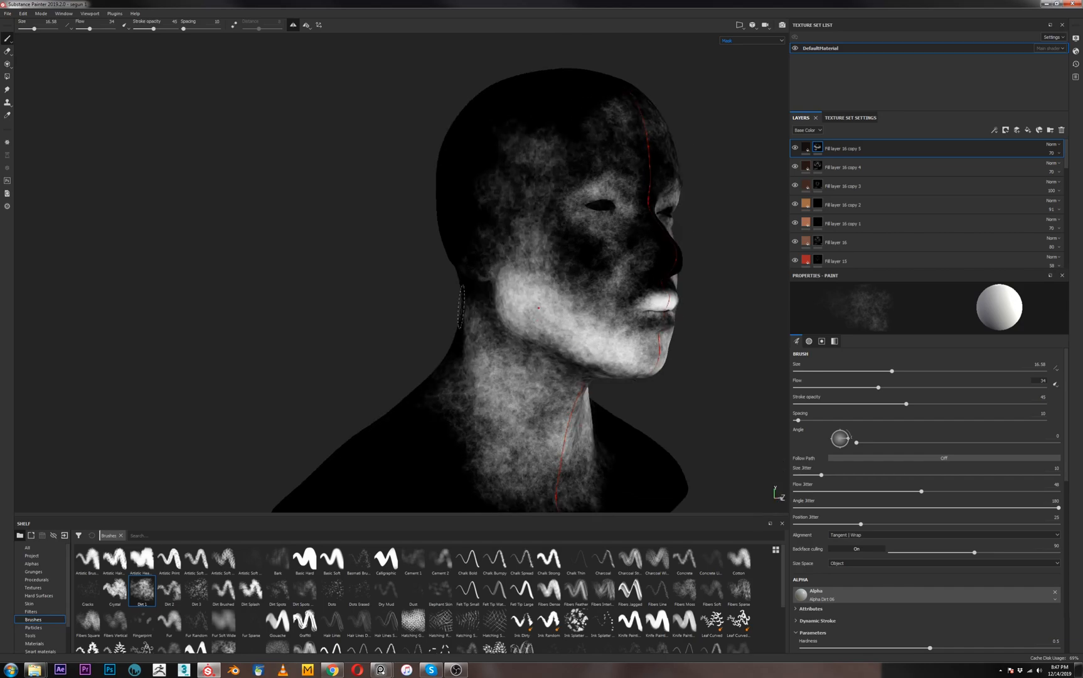
alt+drag(483, 276, 588, 358)
alt+middle_drag(588, 357, 530, 364)
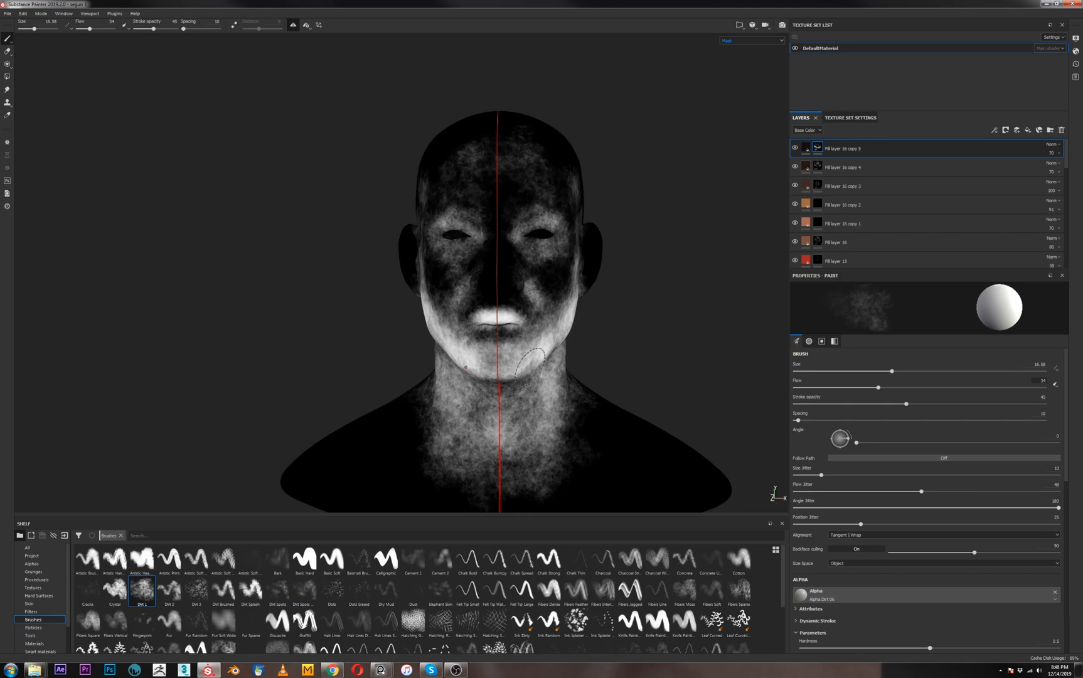
alt+drag(548, 347, 523, 362)
mouse_move(595, 390)
alt+mouse_down()
mouse_move(546, 374)
mouse_move(501, 338)
mouse_move(552, 349)
mouse_move(484, 352)
mouse_move(511, 365)
mouse_move(577, 337)
mouse_move(590, 416)
mouse_move(658, 408)
alt+mouse_up()
Reduce the brush to 14.95 and 6.1, tone down the mask patches on the cheeks beside the mouth, and restore the material view
scroll(443, 251, up, 5)
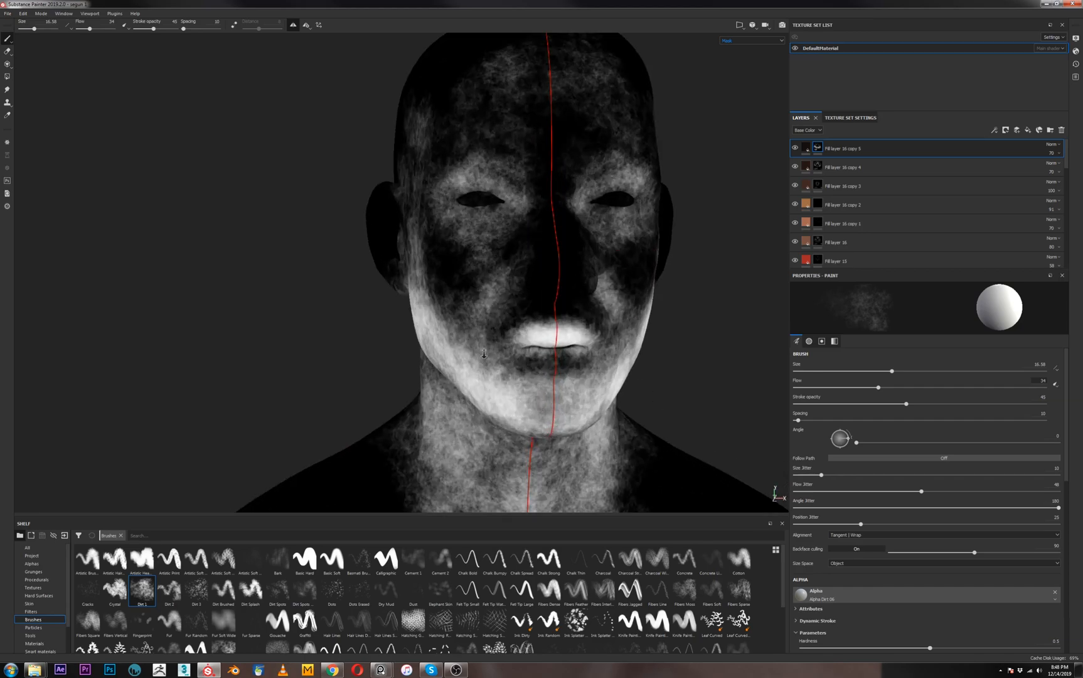
key([)
key([)
key([)
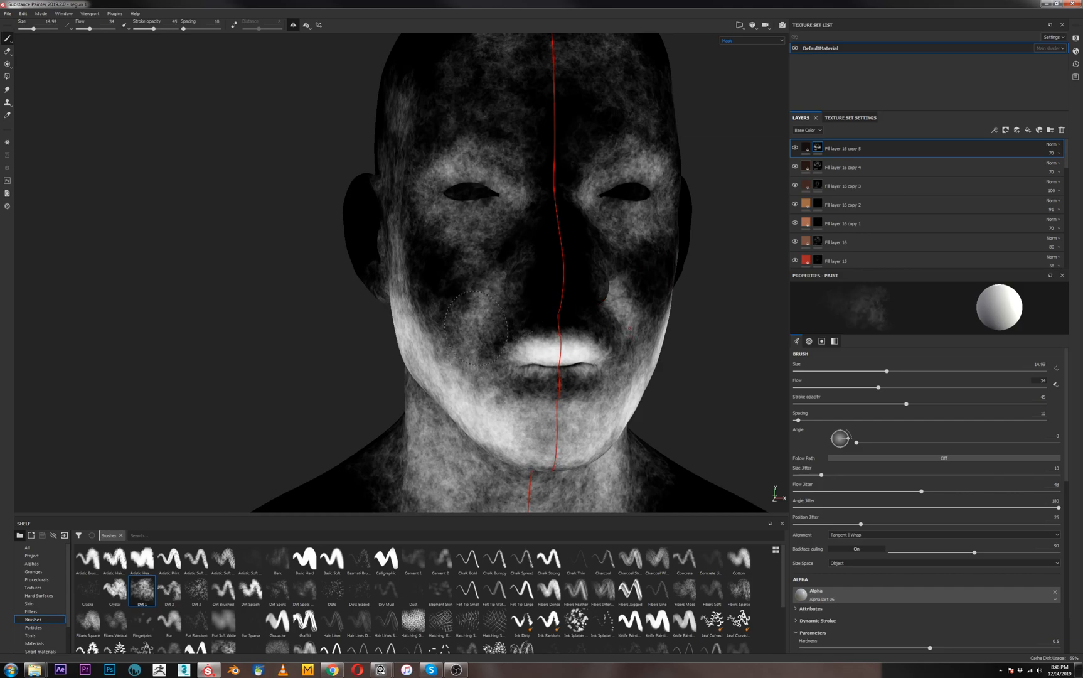
click(485, 304)
alt+drag(620, 405, 598, 405)
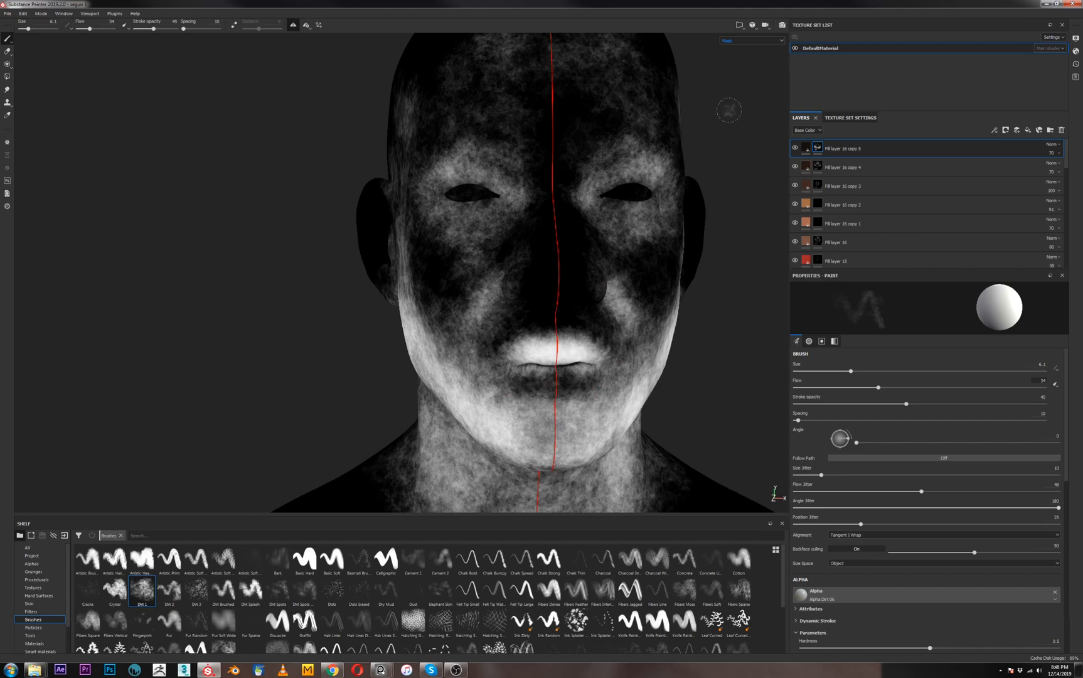
key(m)
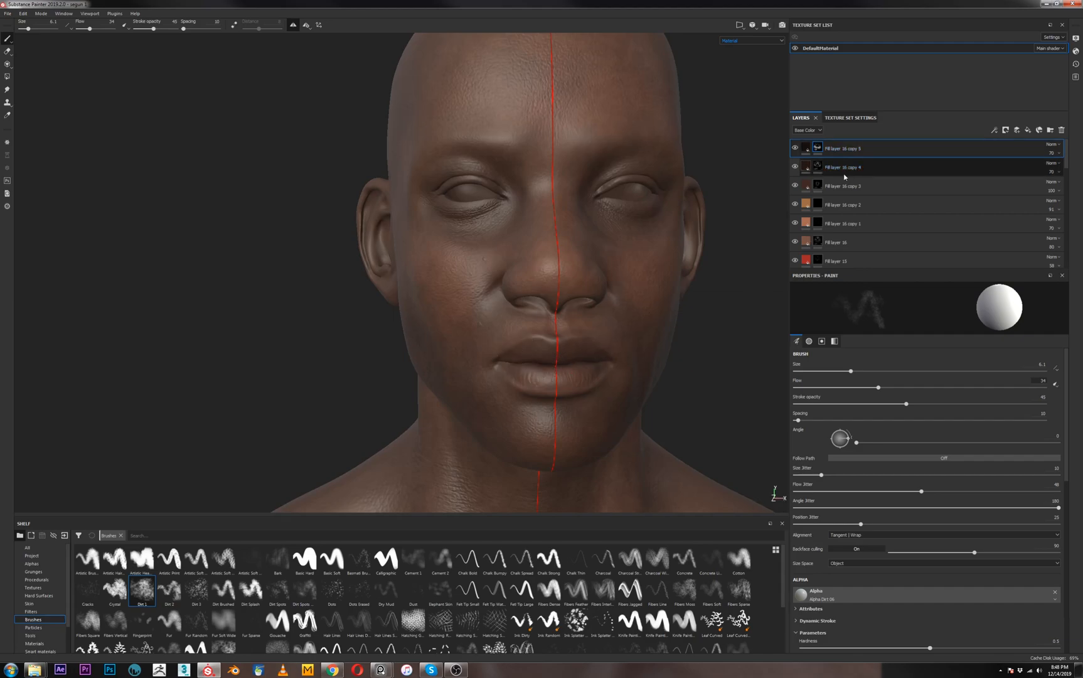
Duplicate the near-black fill layer and set the opacity of the original, Fill layer 16 copy 5, to 57
key(ctrl+d)
click(955, 173)
click(1060, 171)
drag(1071, 187, 1068, 187)
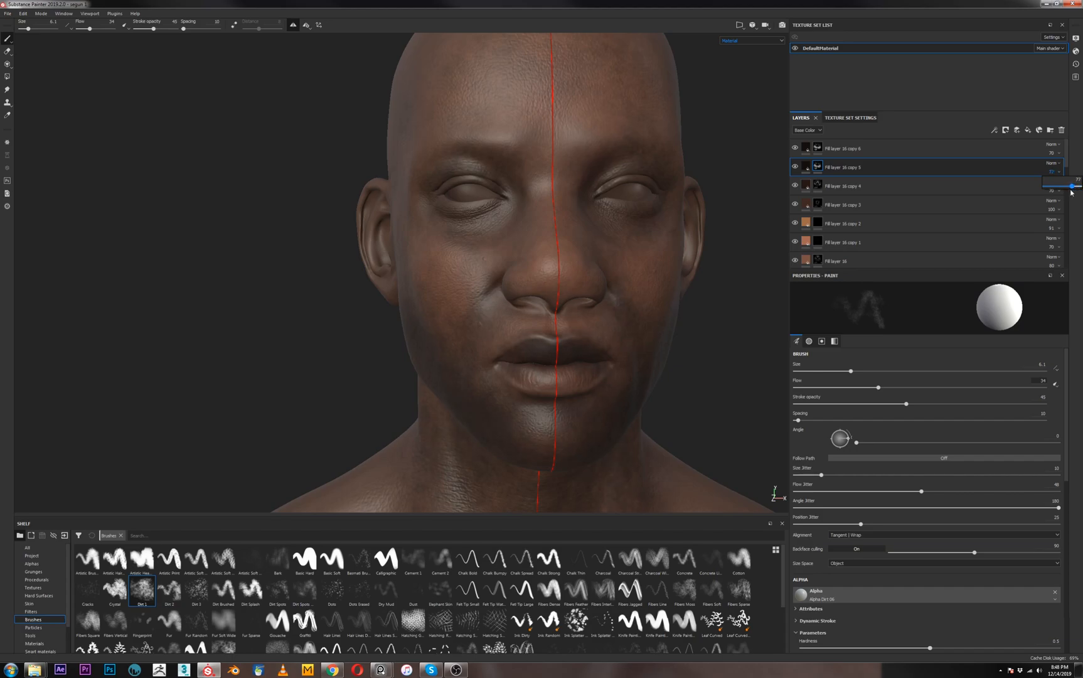
drag(1067, 193, 1065, 194)
alt+drag(705, 406, 692, 372)
alt+right_drag(692, 372, 614, 324)
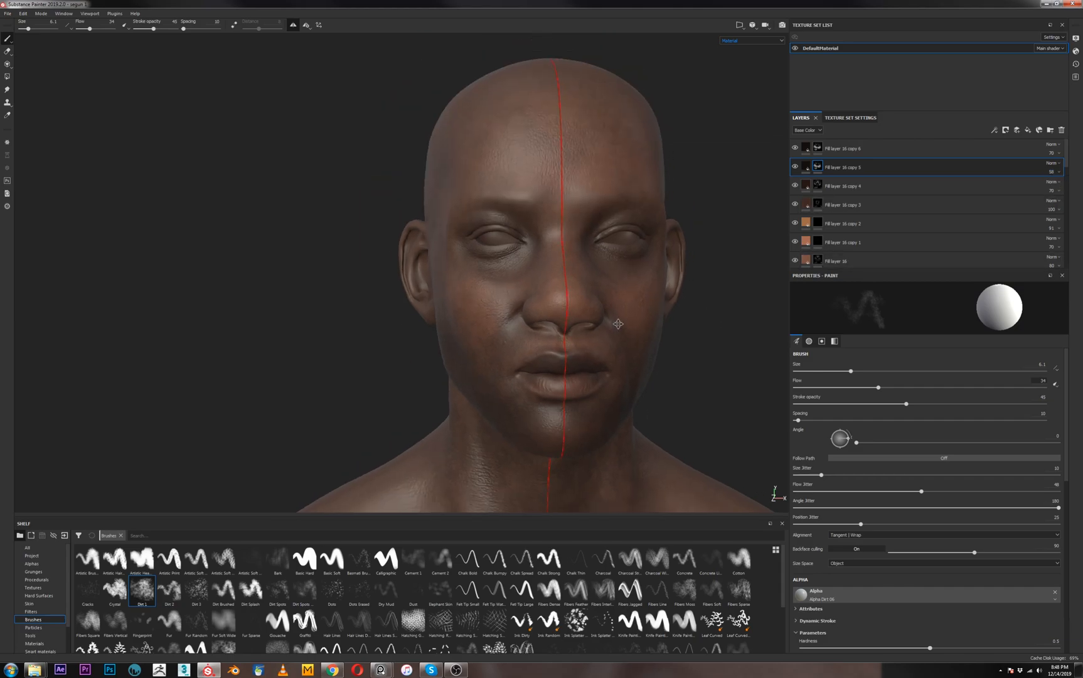
alt+middle_drag(614, 324, 484, 283)
click(1063, 173)
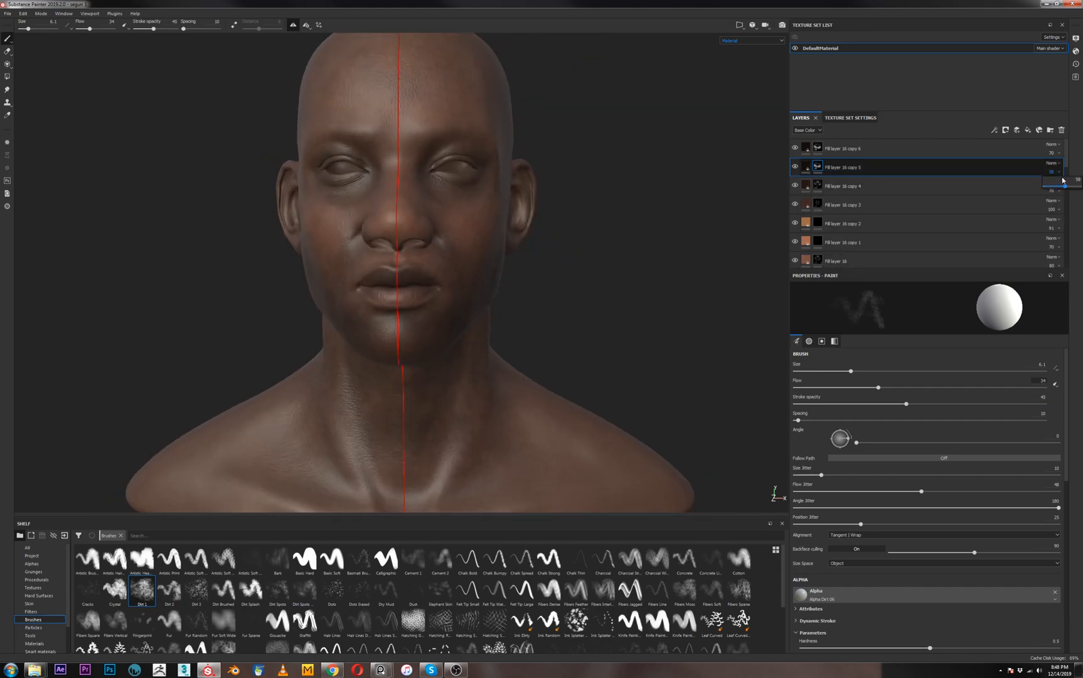
drag(1065, 187, 1074, 170)
Raise the opacity of the duplicate, Fill layer 16 copy 6, and clear its mask
click(900, 151)
click(1052, 152)
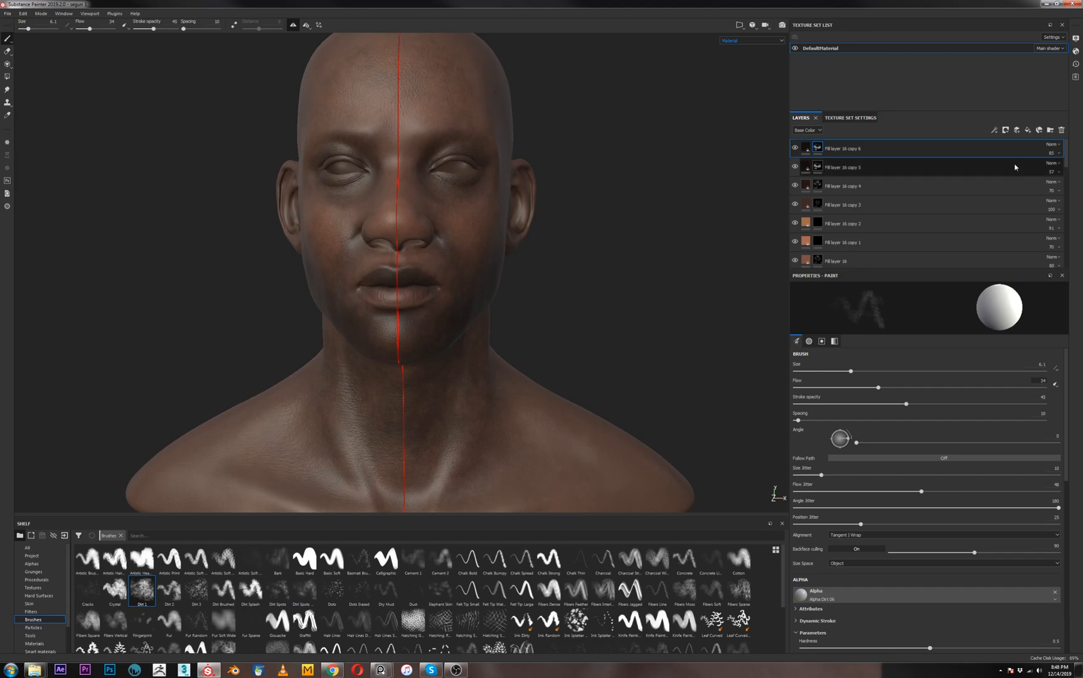
right_click(818, 145)
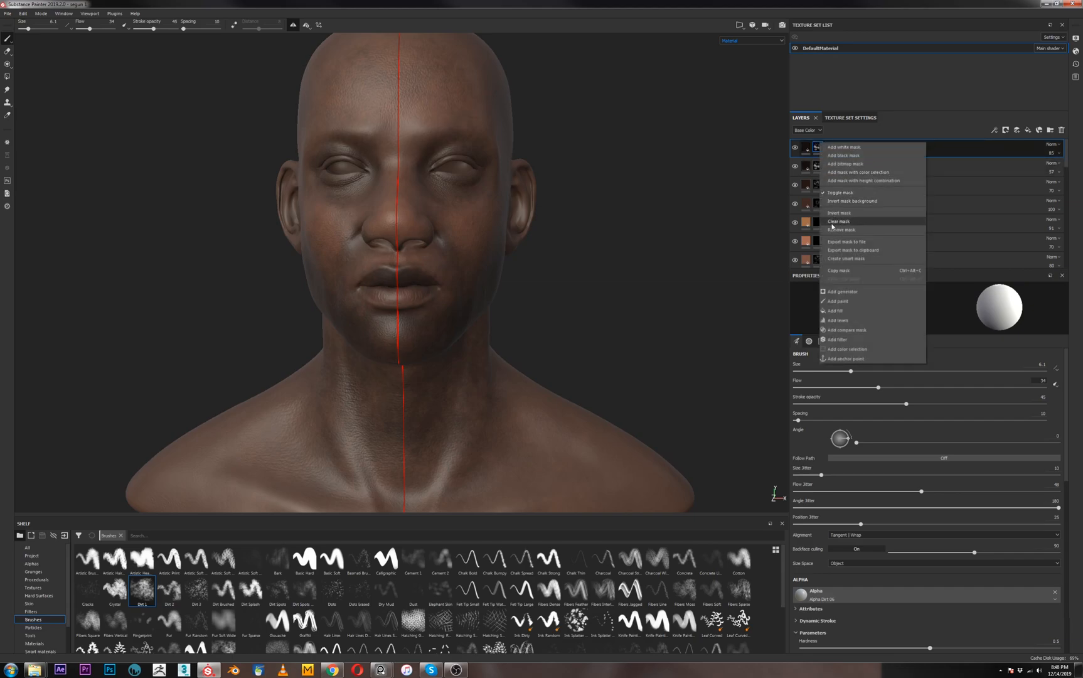
key(Escape)
scroll(450, 169, up, 5)
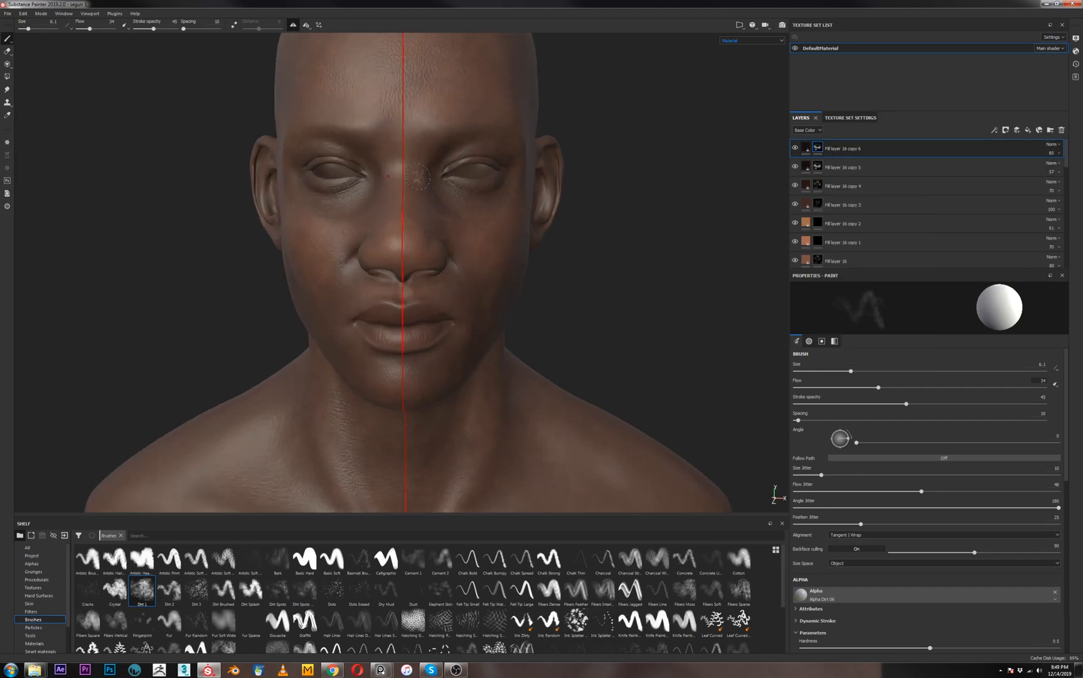
Paint the near-black tone around the eyes in the cleared mask, enlarging the brush to 9.43, and raise the layer's opacity further
scroll(450, 170, up, 2)
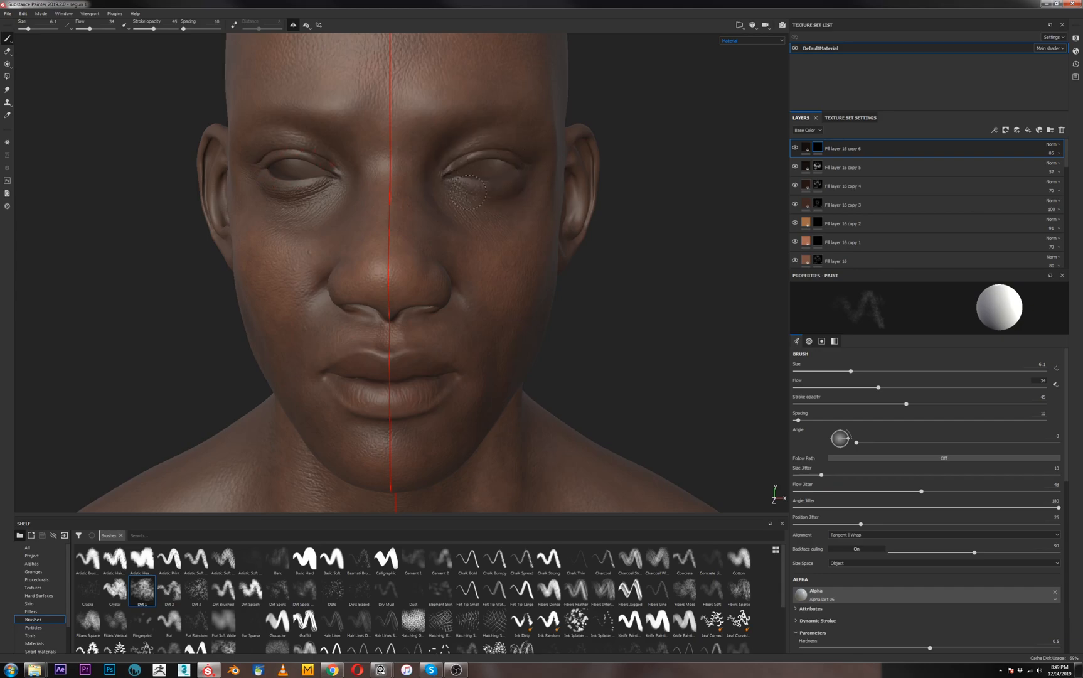
mouse_move(466, 242)
alt+mouse_down()
mouse_move(291, 287)
mouse_move(351, 230)
alt+mouse_up()
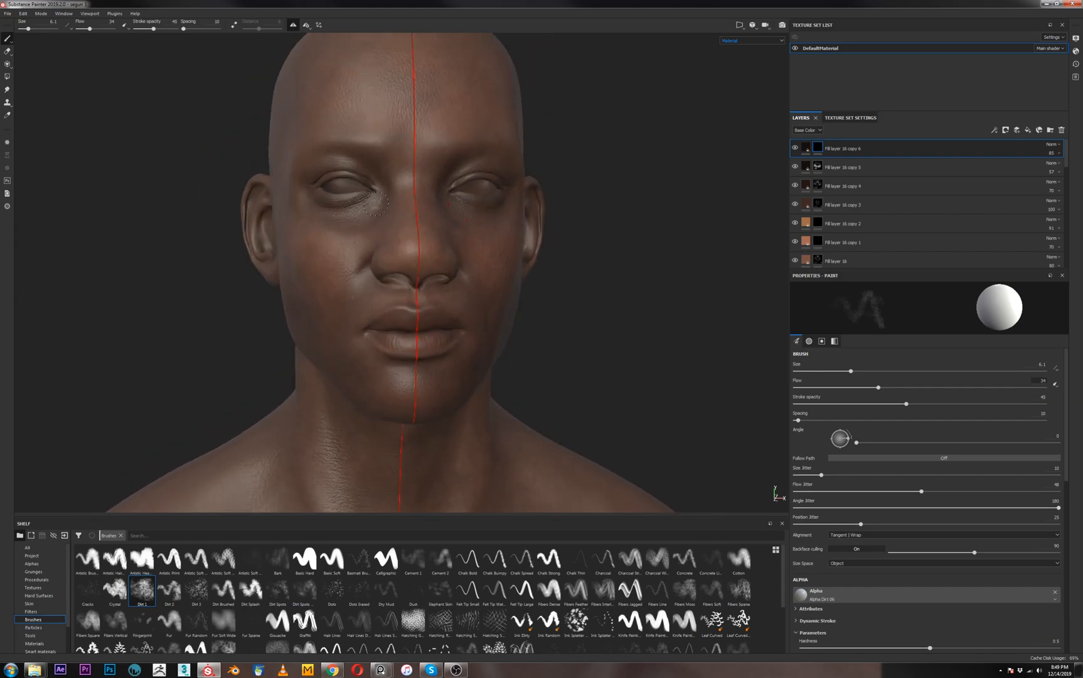
key(bracketright)
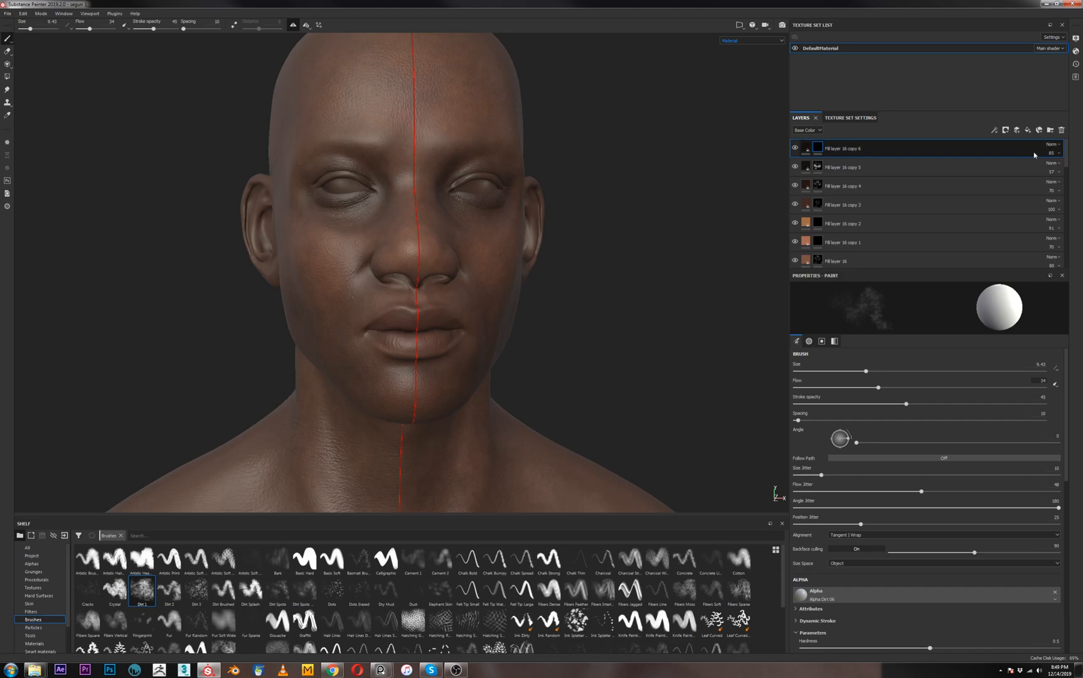
click(1060, 153)
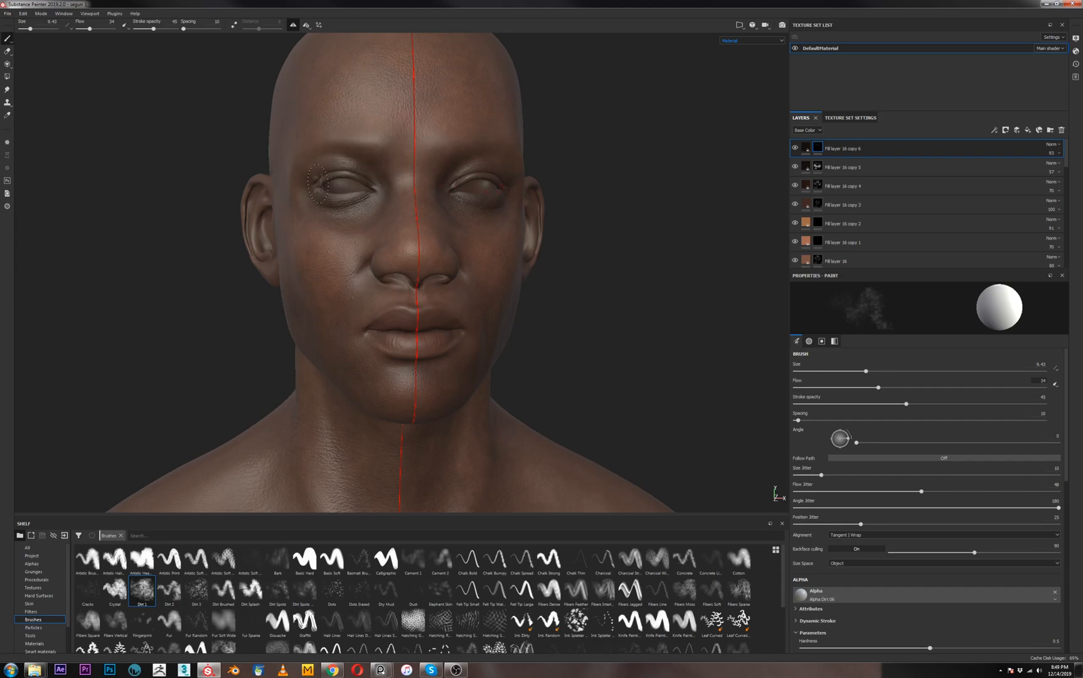
mouse_move(332, 185)
alt+mouse_down()
mouse_move(343, 156)
mouse_move(358, 179)
alt+mouse_up()
alt+right_drag(358, 179, 370, 242)
Set the brush size to 7.13 and paint the near-black tone over the upper lip in the mask
mouse_move(654, 266)
alt+mouse_down()
mouse_move(580, 307)
mouse_move(615, 262)
alt+mouse_up()
mouse_move(601, 341)
alt+mouse_down()
mouse_move(565, 264)
mouse_move(439, 339)
alt+mouse_up()
key(bracketleft)
key(bracketright)
key(bracketright)
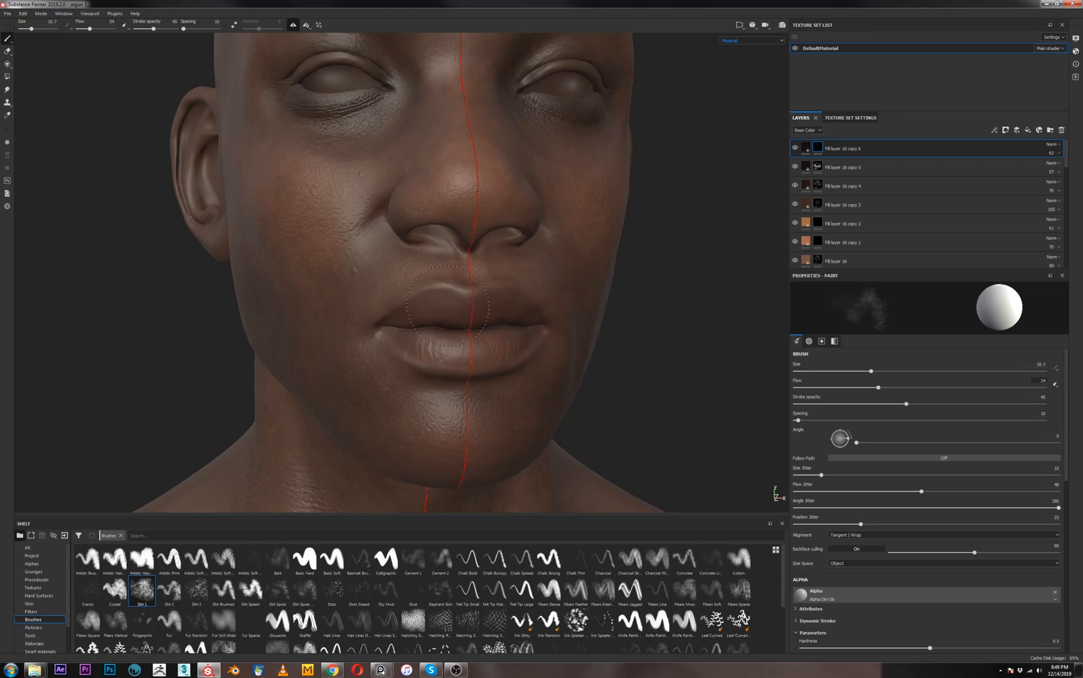
key(bracketleft)
key(bracketleft)
click(470, 302)
click(440, 307)
click(485, 307)
click(459, 307)
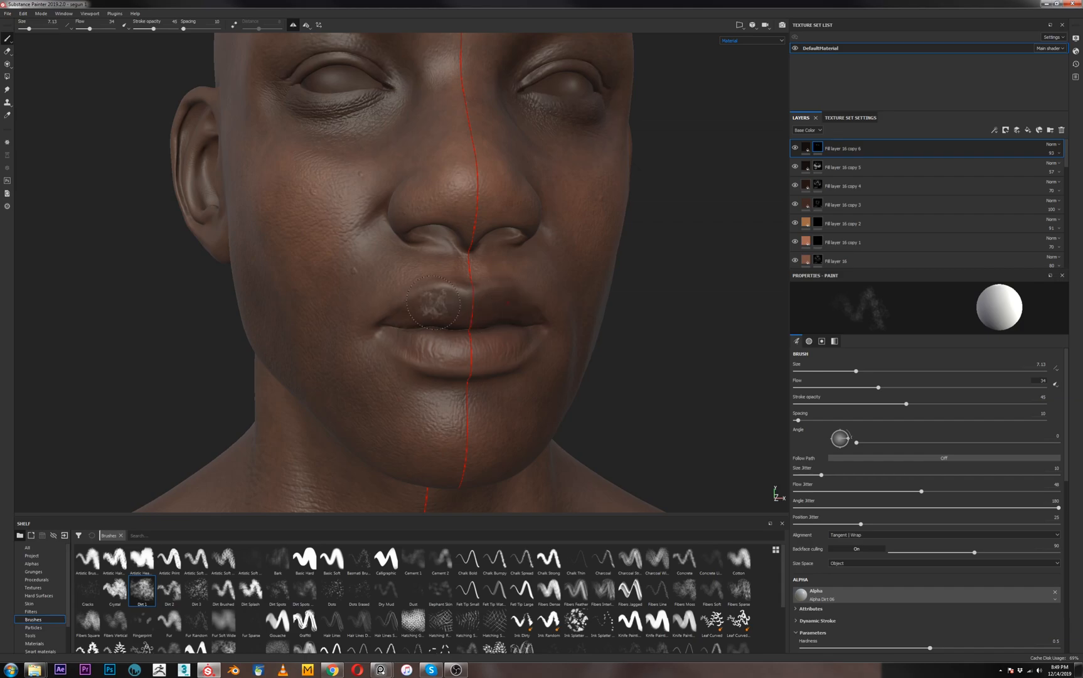
click(451, 311)
alt+drag(474, 333, 535, 339)
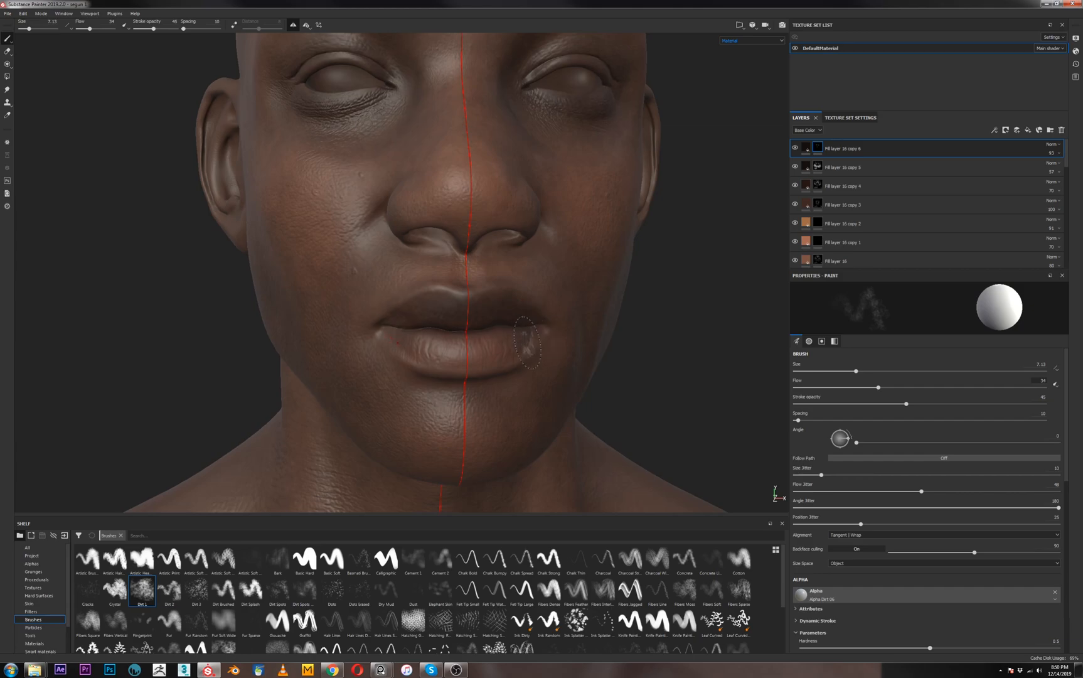
Reduce the brush to 4.28 and darken the edges of the lower lip and the corners of the mouth
key(bracketleft)
scroll(531, 337, up, 5)
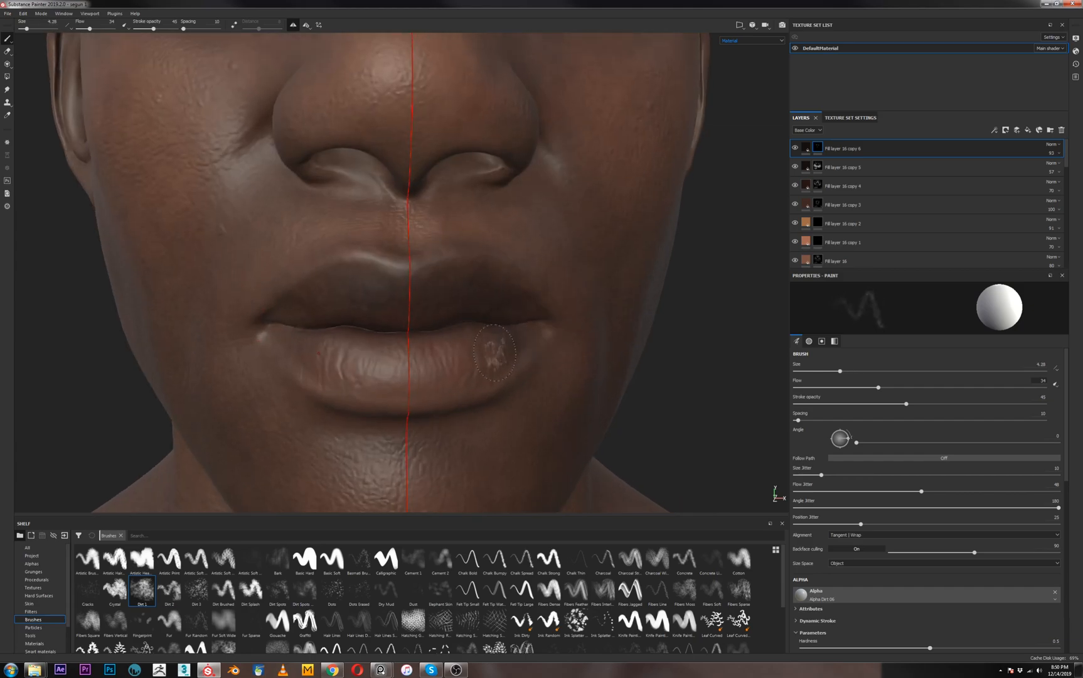
alt+drag(540, 355, 527, 344)
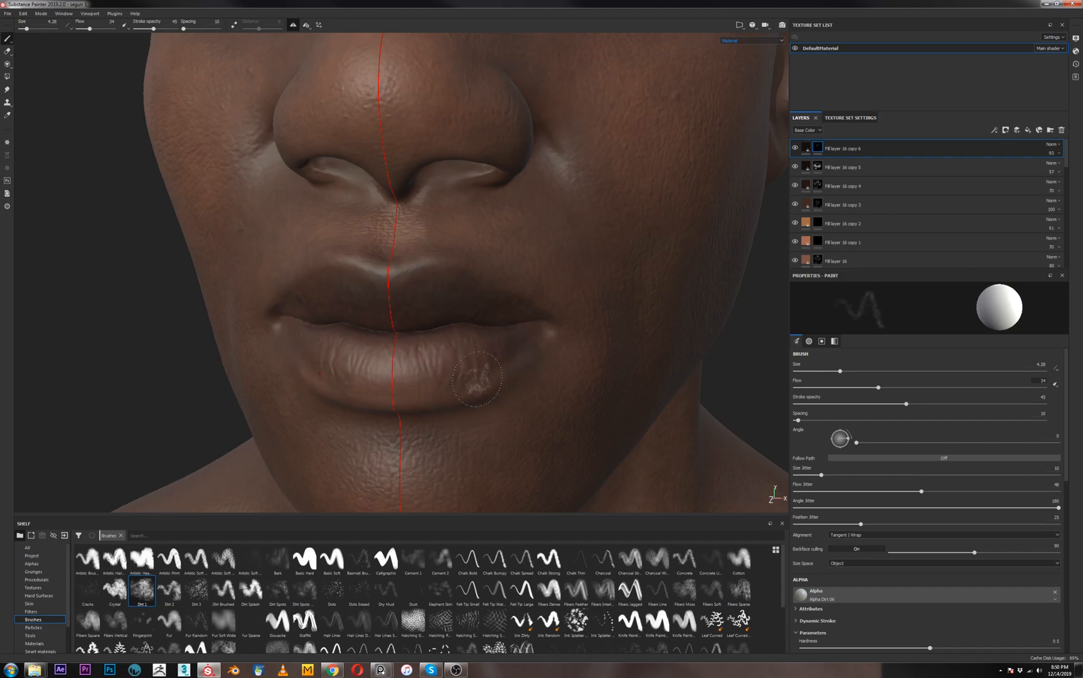
alt+drag(521, 349, 386, 353)
alt+right_drag(387, 353, 380, 301)
alt+middle_drag(380, 302, 380, 342)
alt+drag(381, 342, 306, 349)
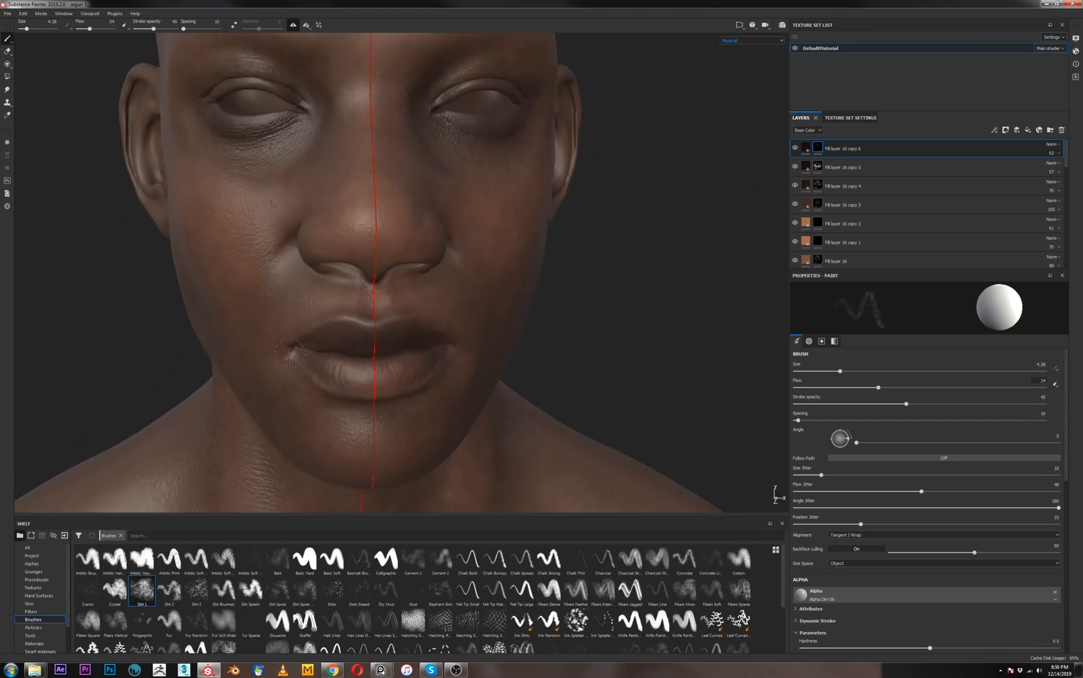
Enlarge the brush to 16.58 and 21.83, brush dark tone onto the cheeks, and check the whole bust from the front and side
alt+right_drag(357, 342, 407, 374)
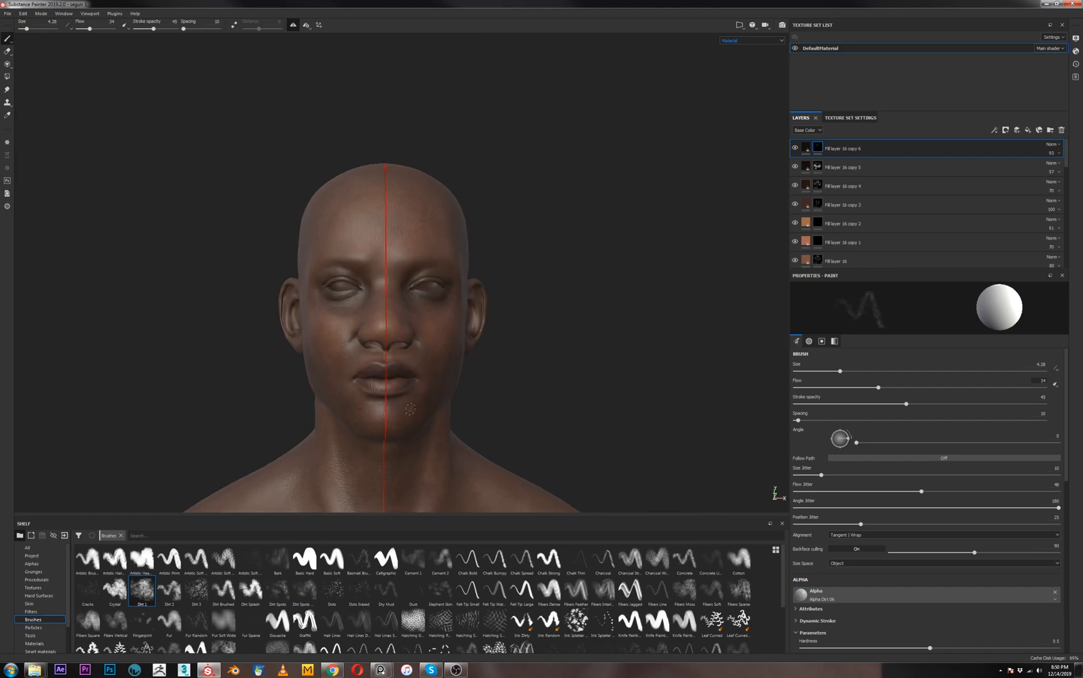
alt+middle_drag(407, 374, 407, 304)
mouse_move(390, 338)
alt+mouse_down()
mouse_move(399, 341)
mouse_move(388, 342)
alt+mouse_up()
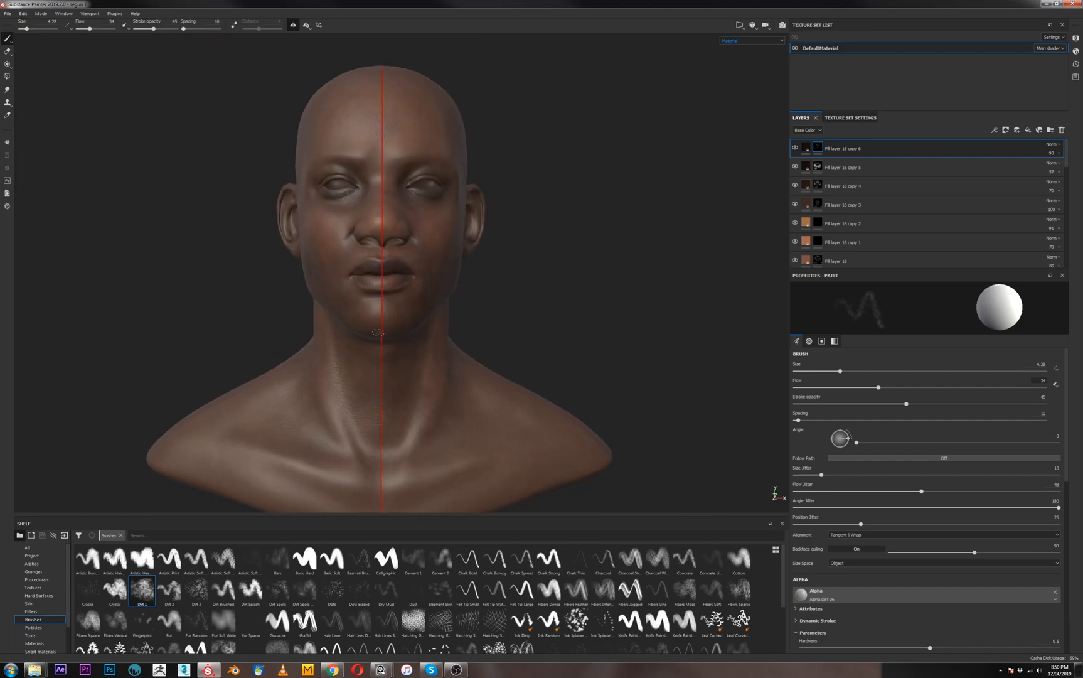
ctrl+right_drag(382, 313, 407, 312)
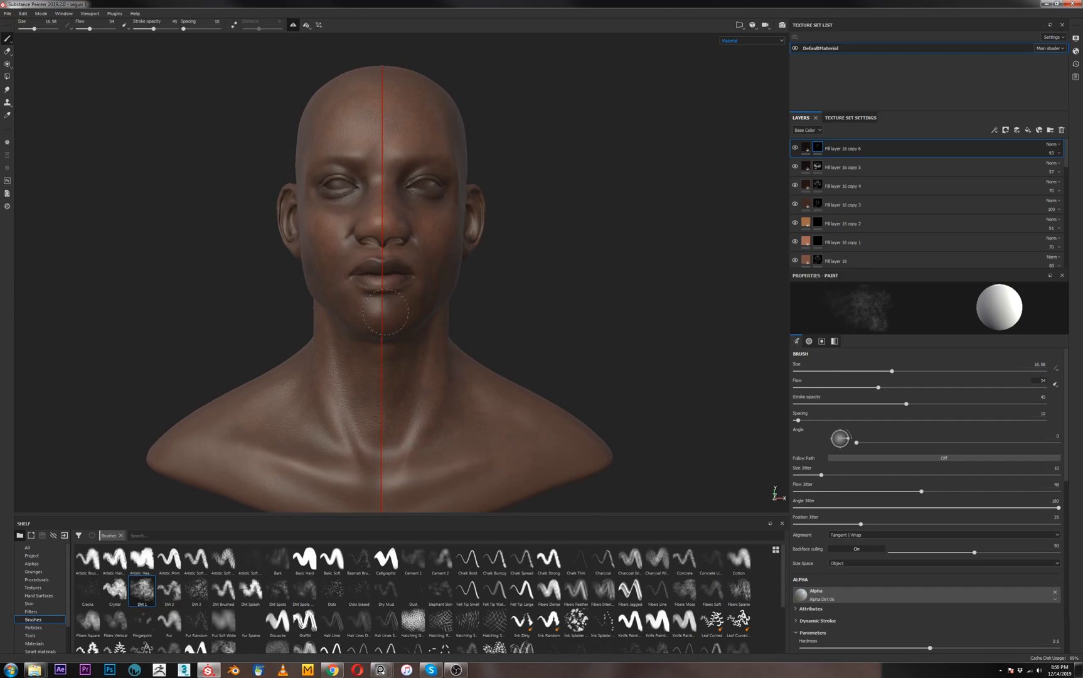
alt+drag(346, 302, 331, 257)
ctrl+right_drag(330, 258, 347, 255)
drag(346, 244, 337, 252)
alt+drag(477, 385, 397, 358)
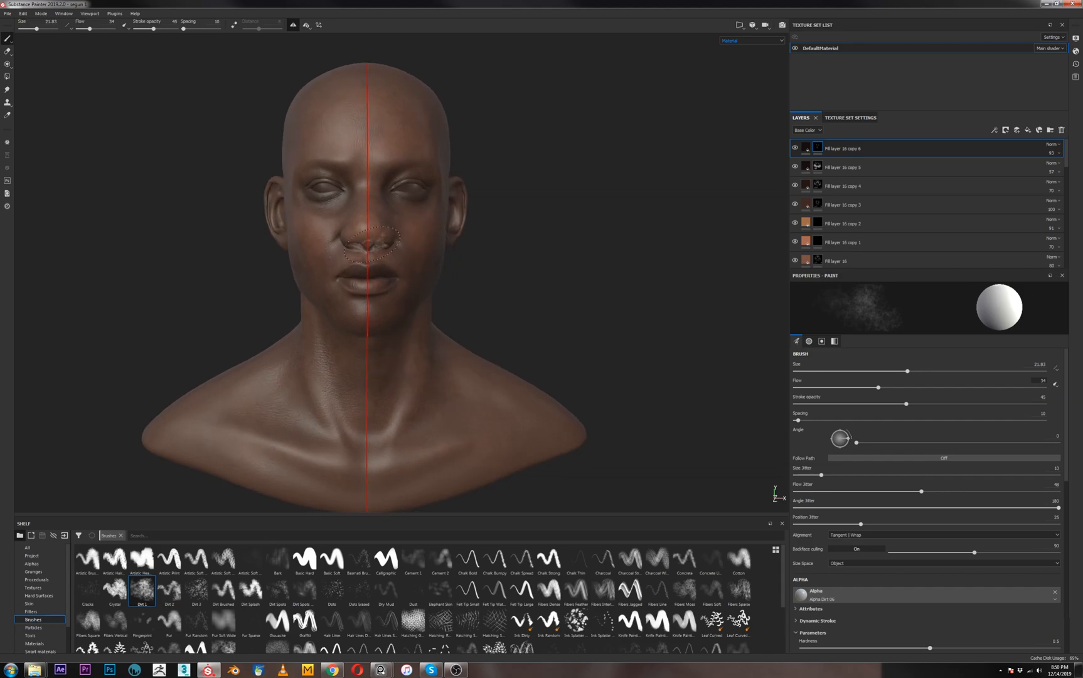
scroll(369, 344, down, 1)
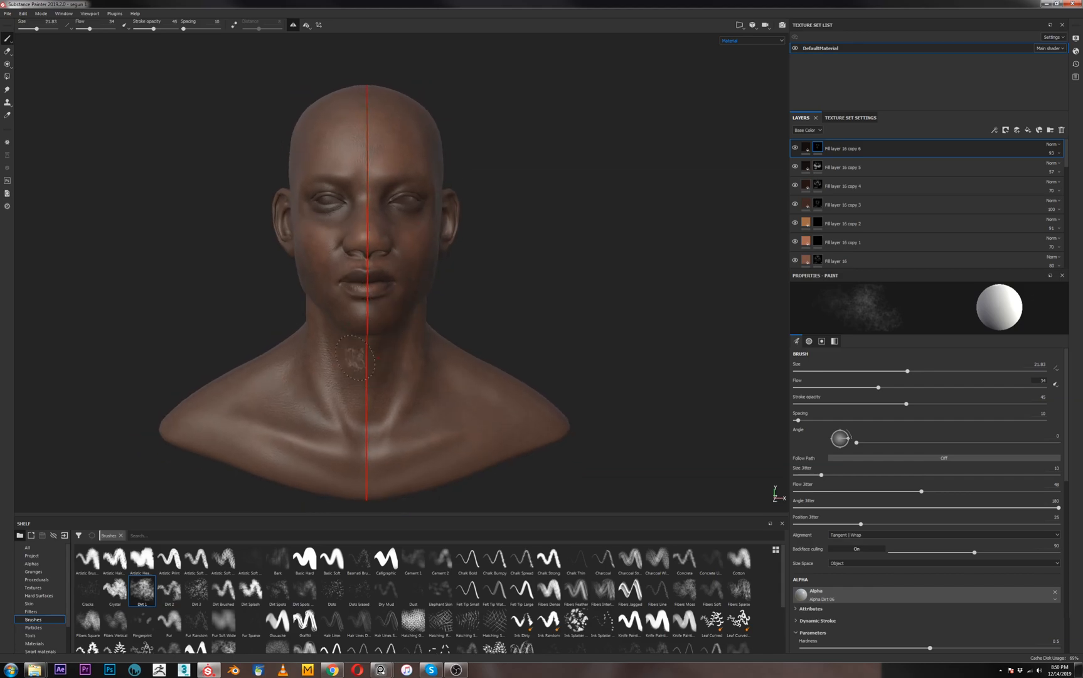
alt+drag(394, 387, 446, 333)
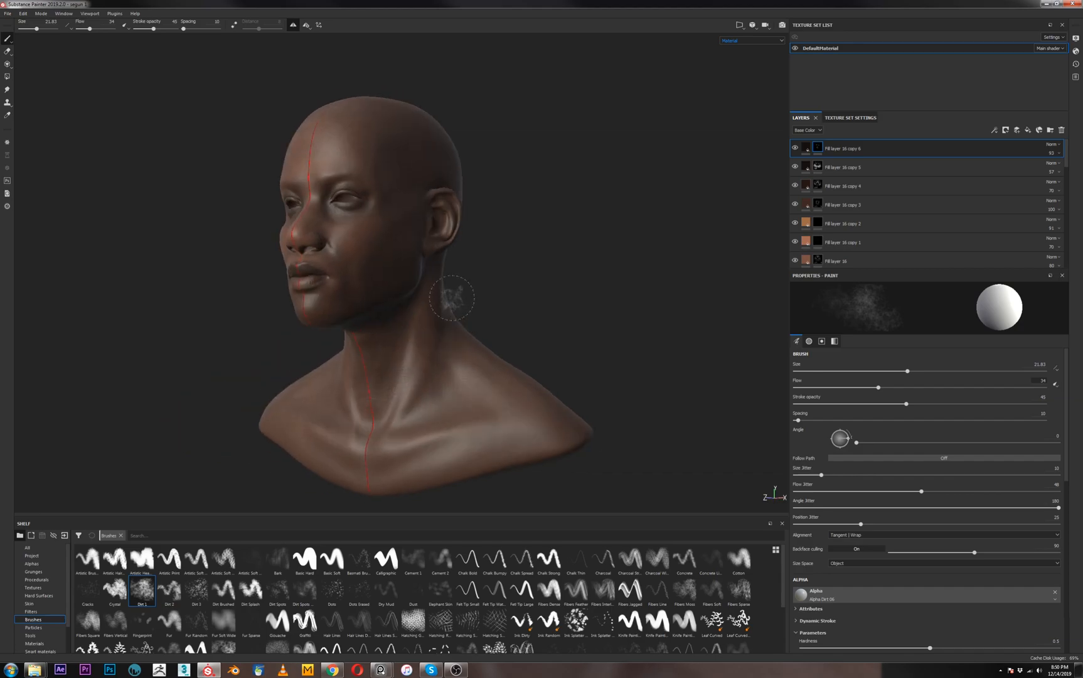
Duplicate the topmost near-black fill layer and clear the mask of the copy
alt+drag(396, 390, 508, 427)
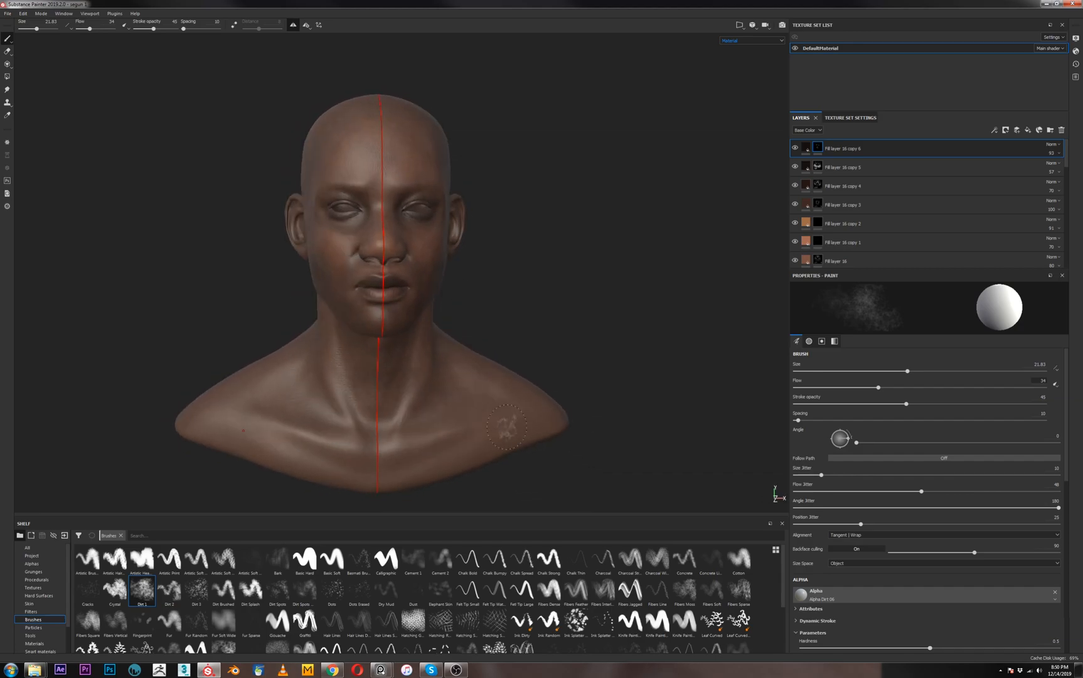
scroll(376, 345, up, 2)
alt+drag(377, 345, 377, 411)
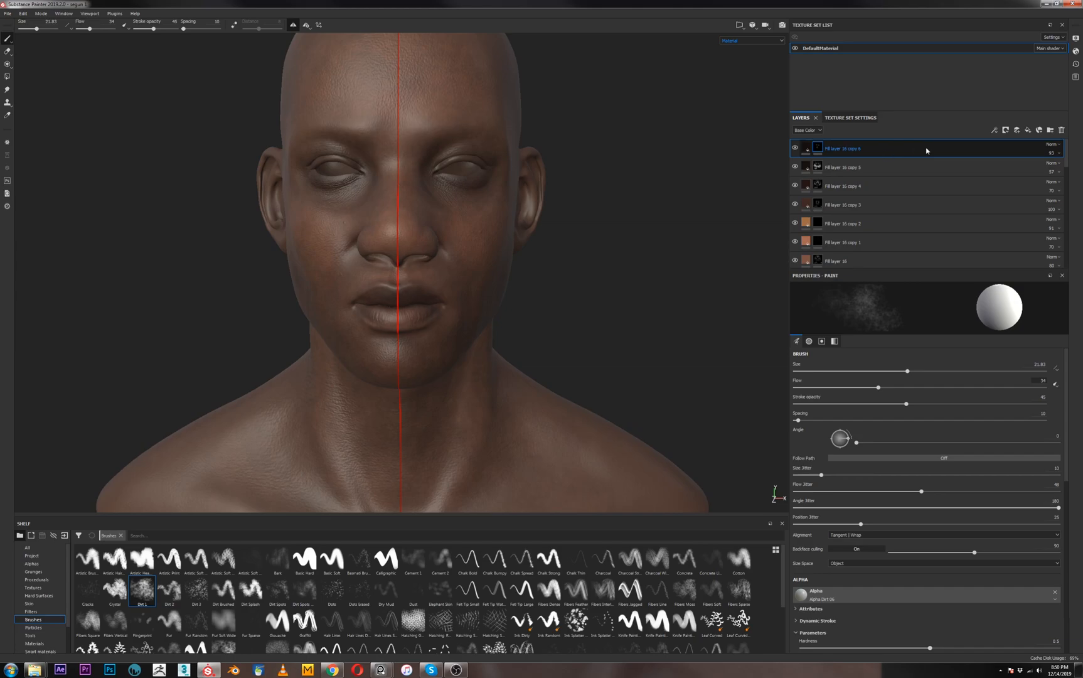
key(ctrl+d)
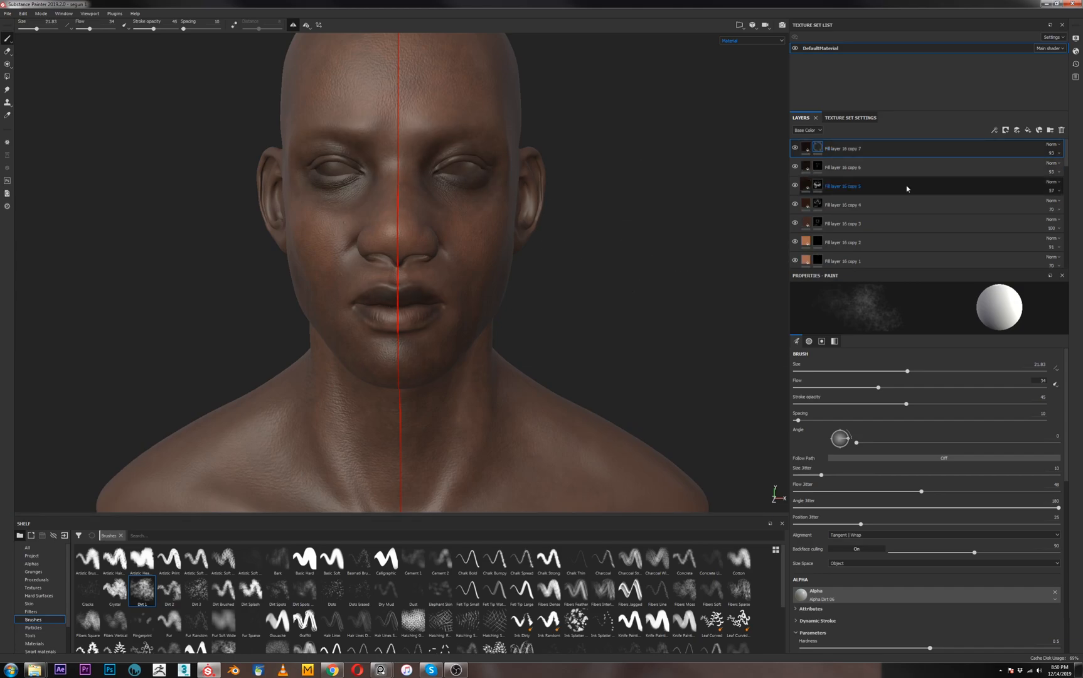
right_click(818, 149)
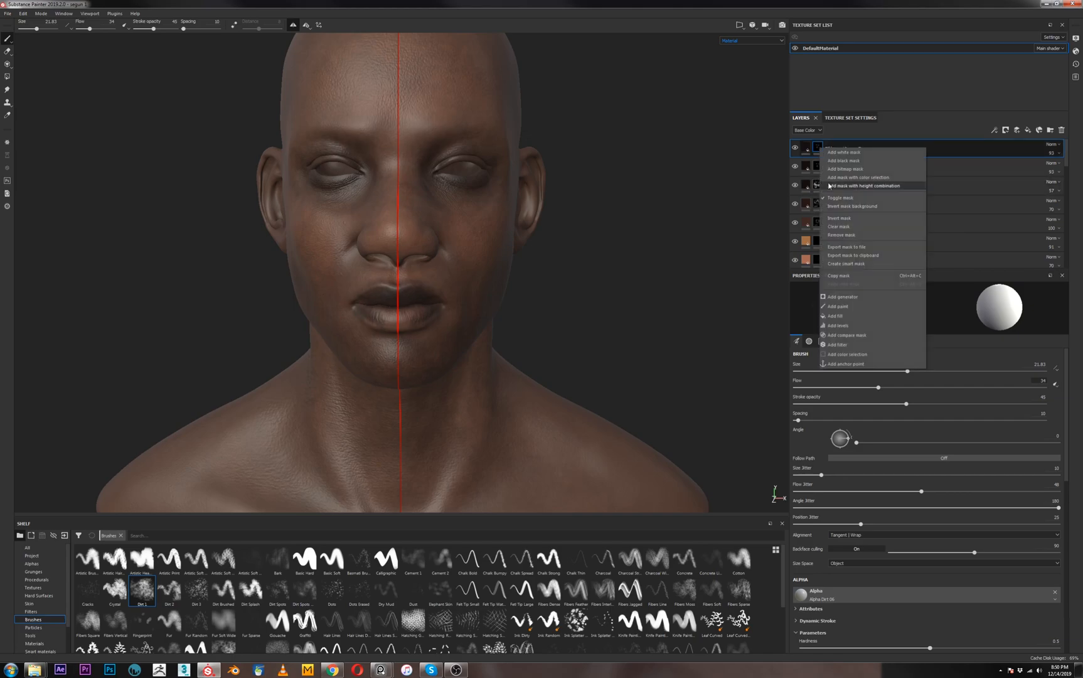
click(837, 227)
Change the new layer's base color to a dark purple and raise its opacity to 100
click(807, 147)
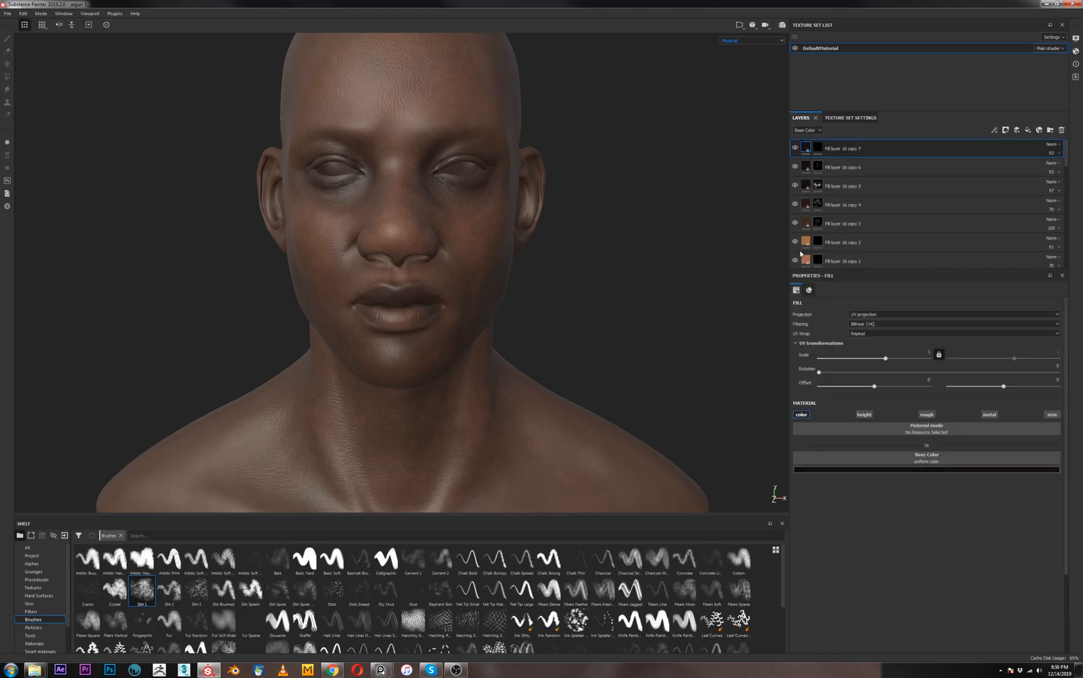
click(918, 469)
drag(942, 547, 975, 530)
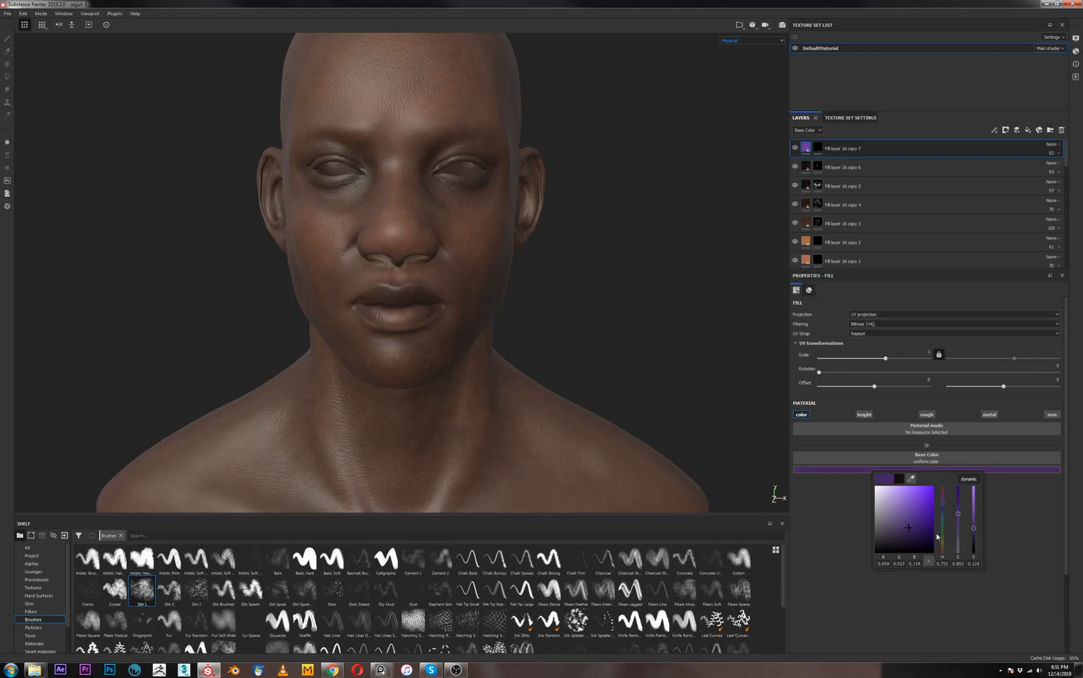
click(944, 503)
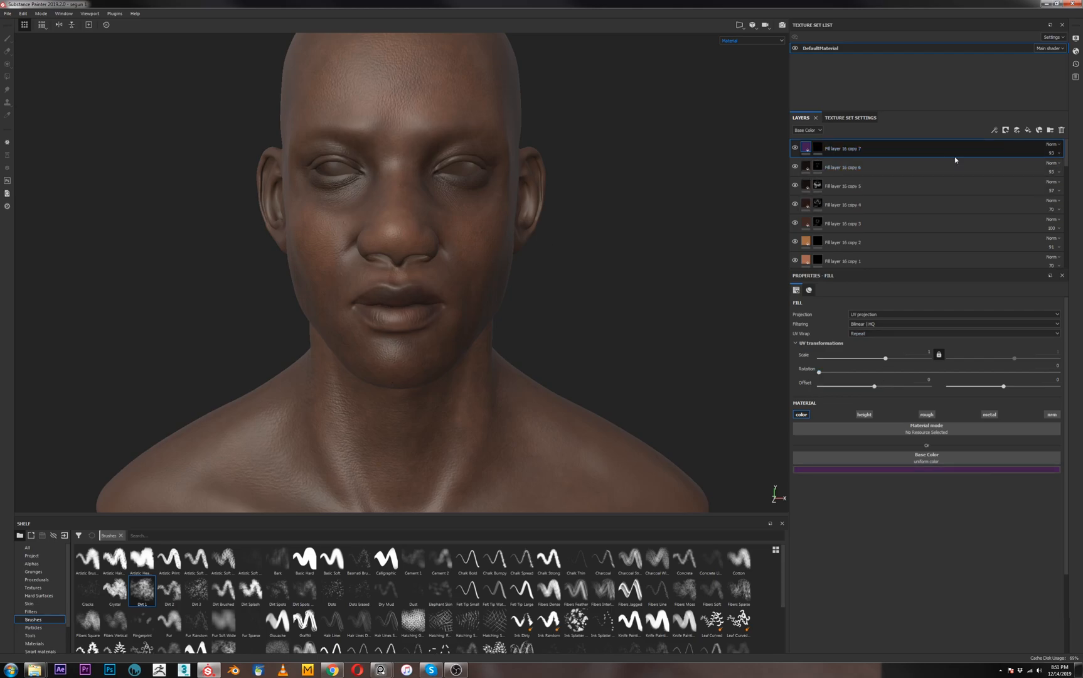
click(1054, 153)
drag(1078, 167, 1069, 167)
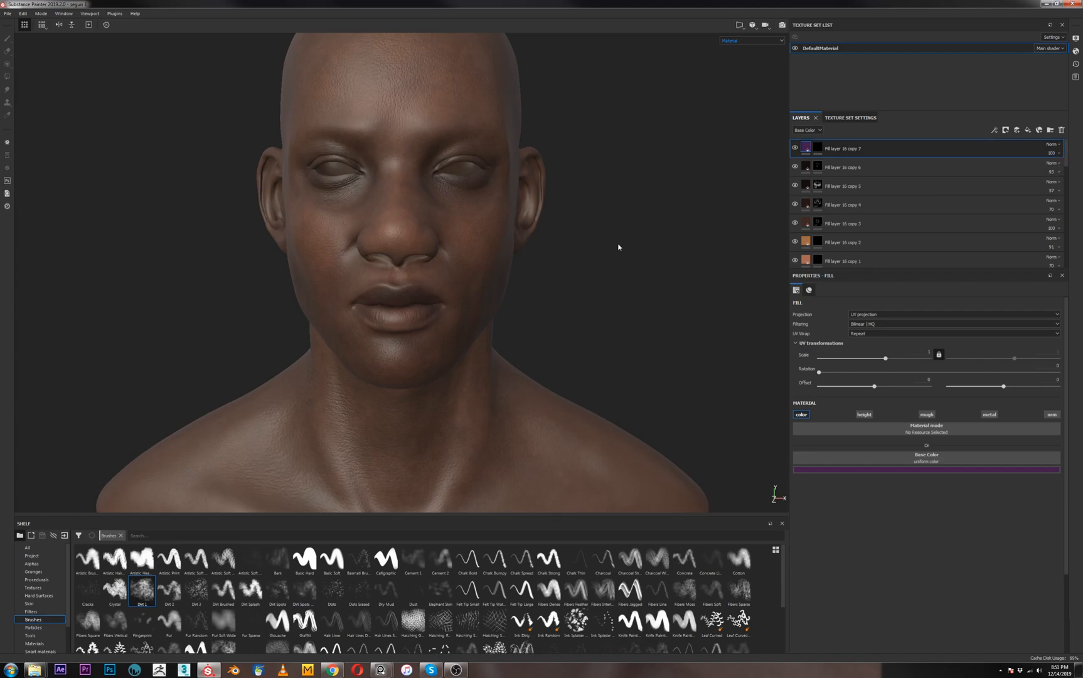
Paint the purple tone over the jaw and chin in the layer's mask with the brush enlarged to 27.8
alt+drag(633, 307, 600, 297)
click(818, 147)
key(1)
alt+drag(569, 330, 460, 318)
key(bracketright)
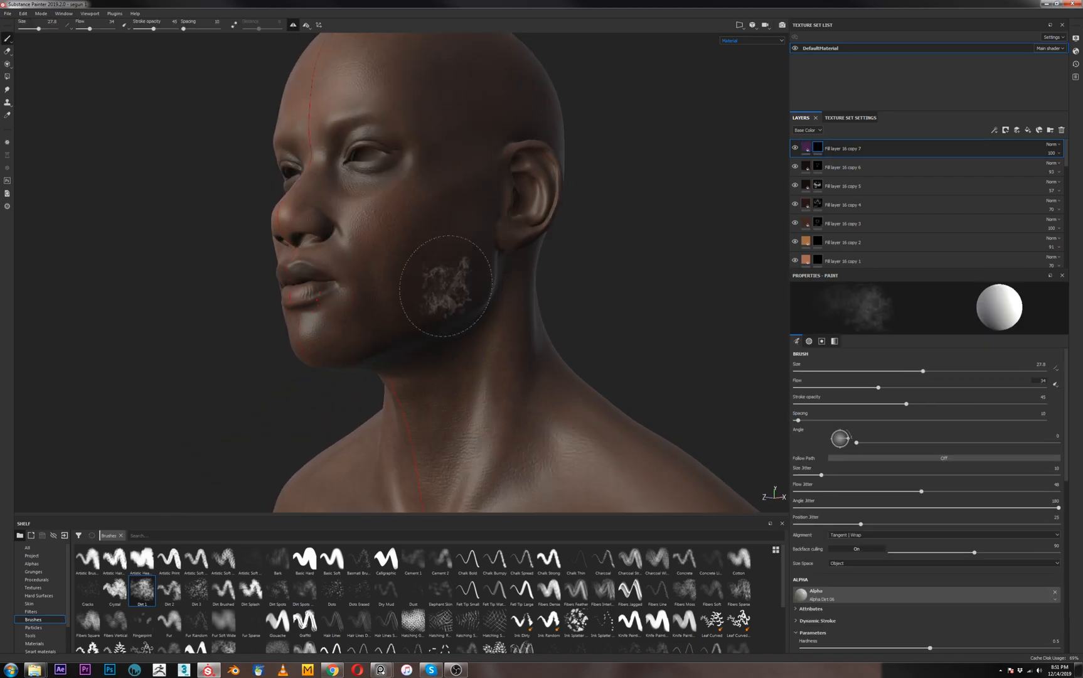
key(bracketright)
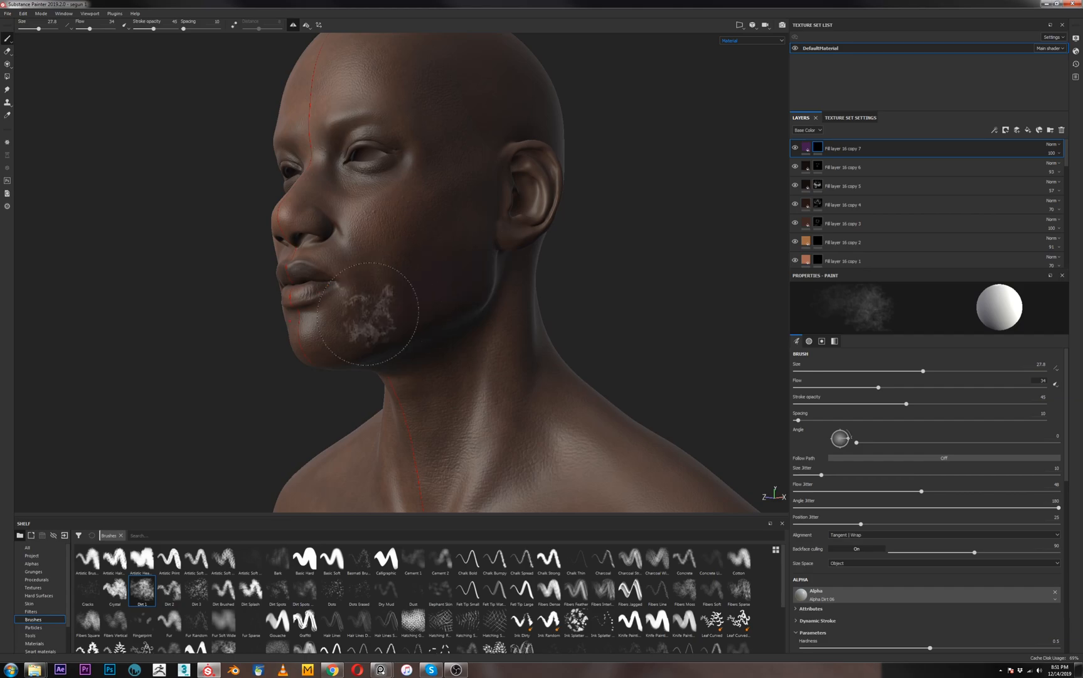
Reduce the brush to 13.48 and build up the purple tone along the jawline and lower cheek
alt+drag(380, 298, 624, 310)
key(bracketleft)
key(bracketleft)
key(bracketleft)
key(bracketleft)
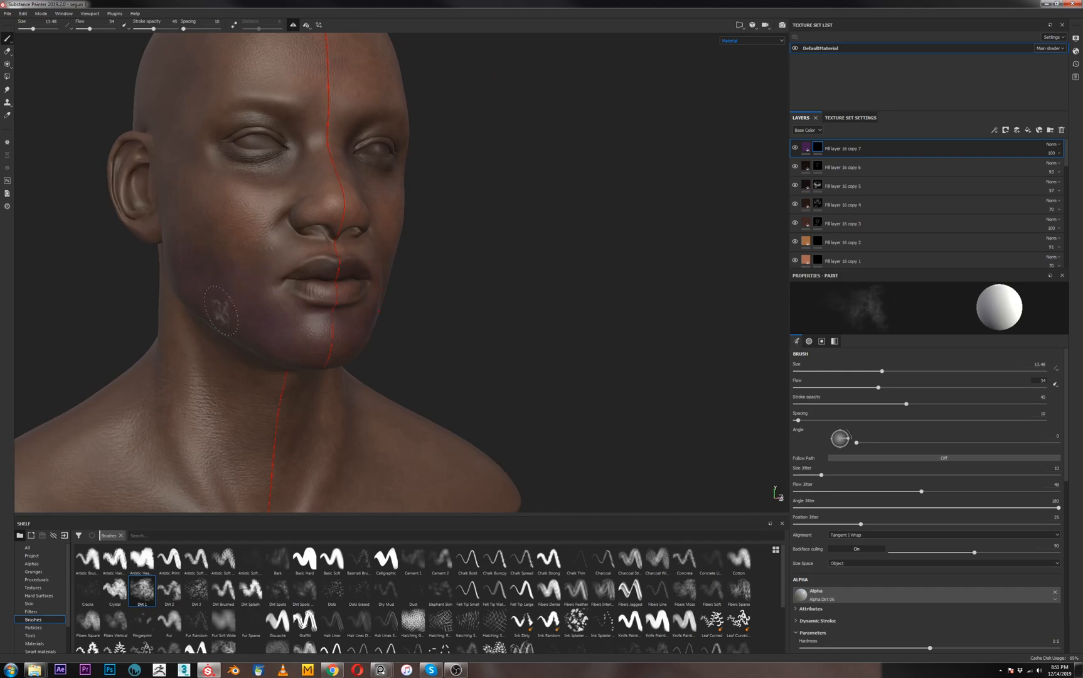
alt+drag(245, 317, 348, 290)
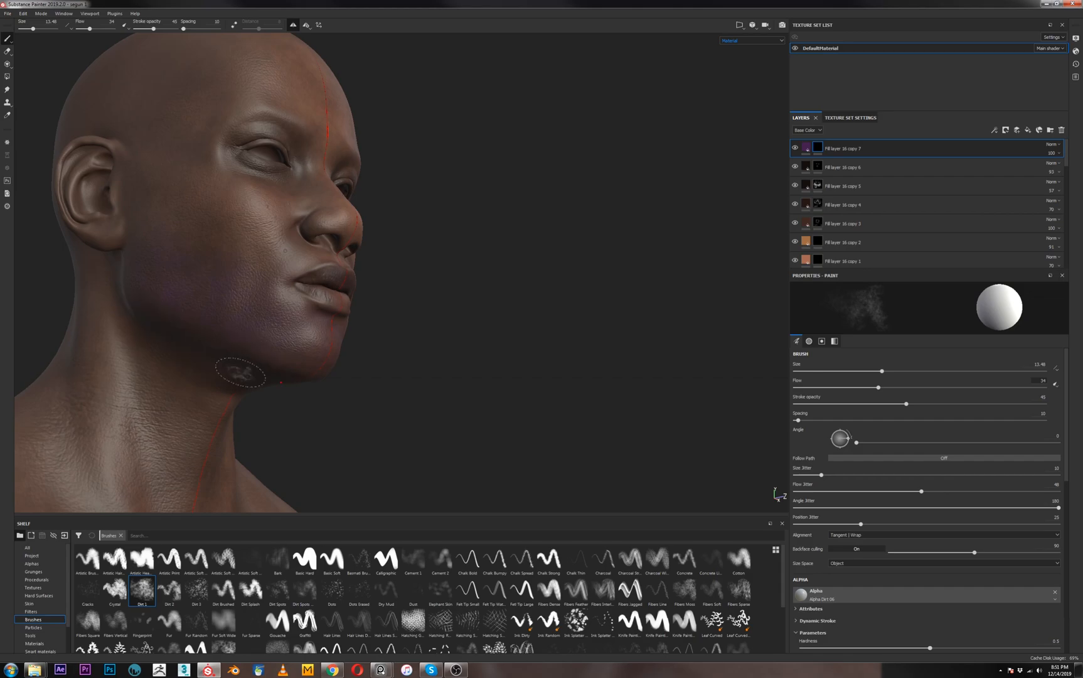
Brush the purple tone under the chin and blend its upper edge into the cheeks from several angles
mouse_move(224, 364)
alt+mouse_down()
mouse_move(270, 368)
mouse_move(358, 339)
alt+mouse_up()
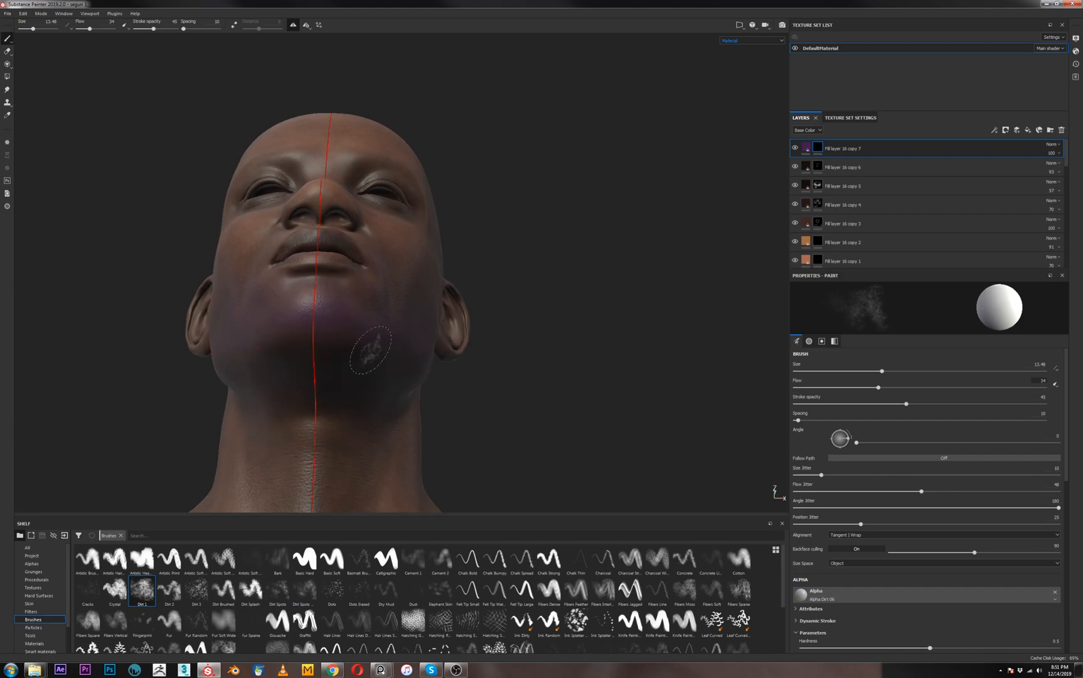
alt+drag(386, 380, 241, 417)
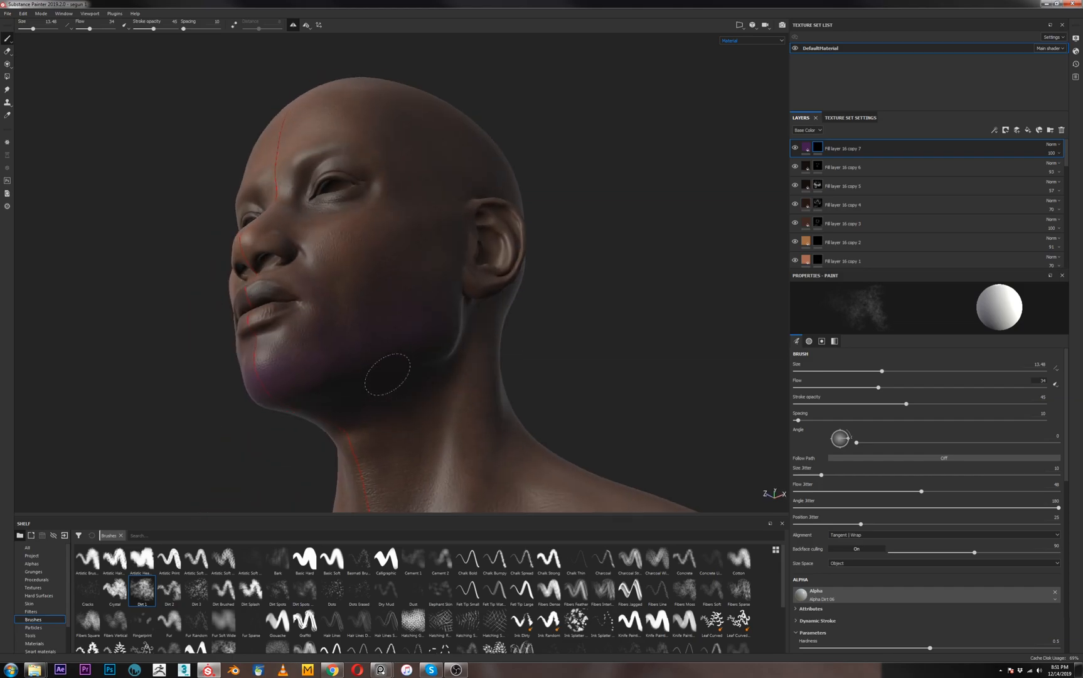
mouse_move(351, 324)
alt+mouse_down()
mouse_move(367, 309)
mouse_move(337, 301)
mouse_move(253, 337)
alt+mouse_up()
mouse_move(253, 336)
mouse_down()
mouse_move(361, 315)
mouse_move(257, 322)
mouse_move(192, 296)
mouse_up()
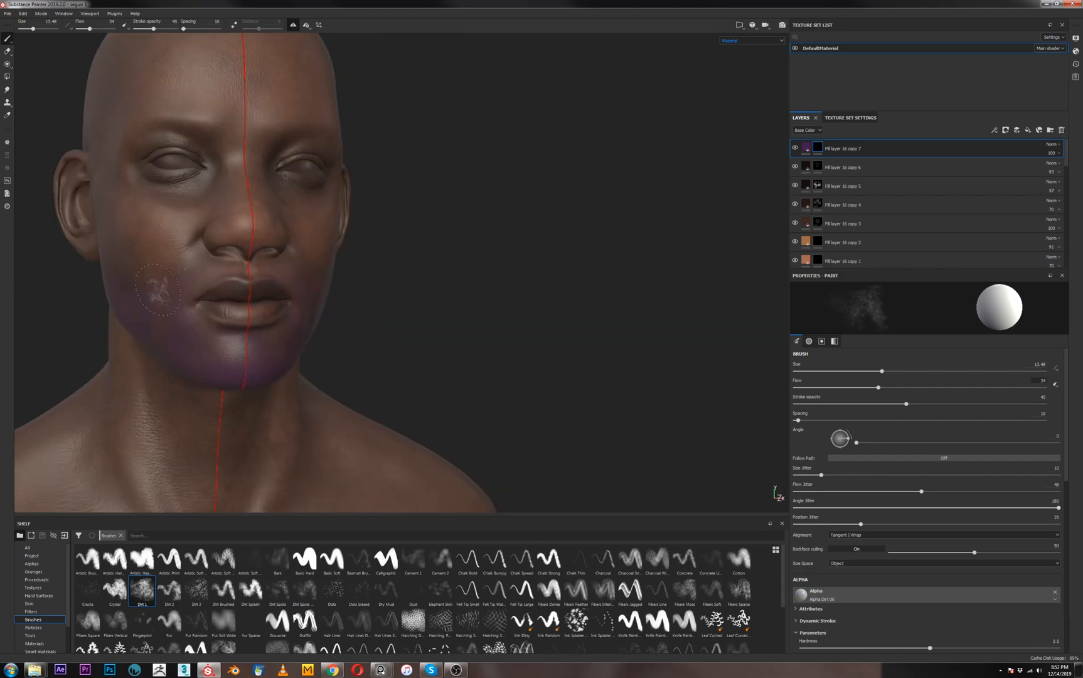
mouse_move(154, 314)
alt+mouse_down()
mouse_move(159, 330)
mouse_move(289, 329)
alt+mouse_up()
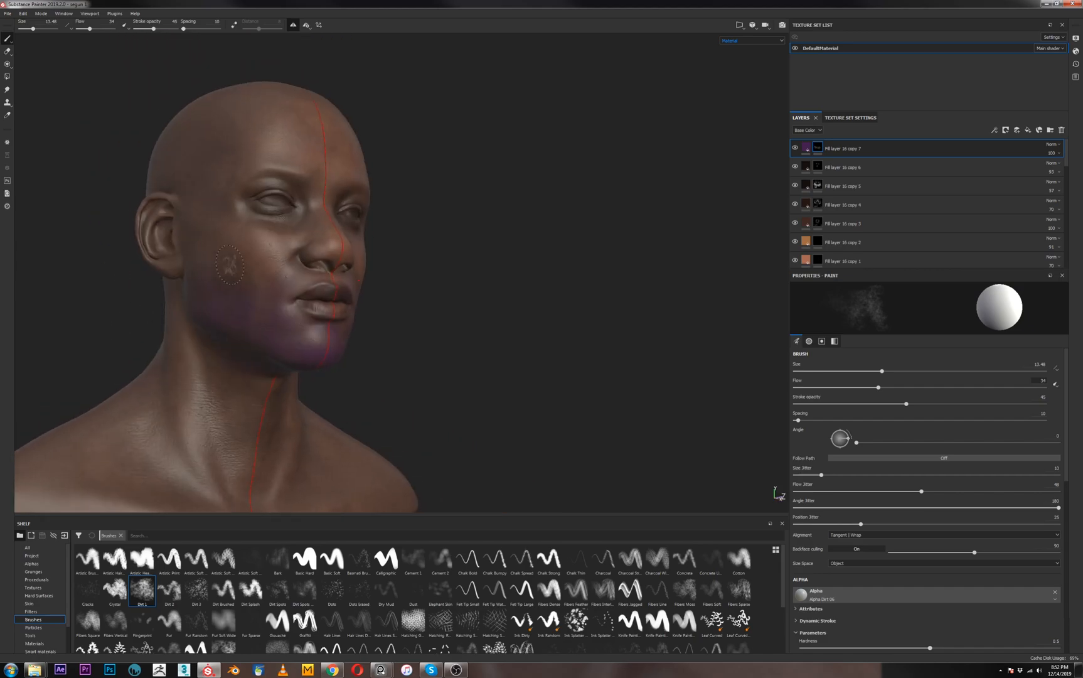
Set the brush to flow 22, stroke opacity 31 and size 12.05, and paint the purple tone around the eyes
alt+drag(296, 207, 323, 200)
scroll(322, 201, up, 3)
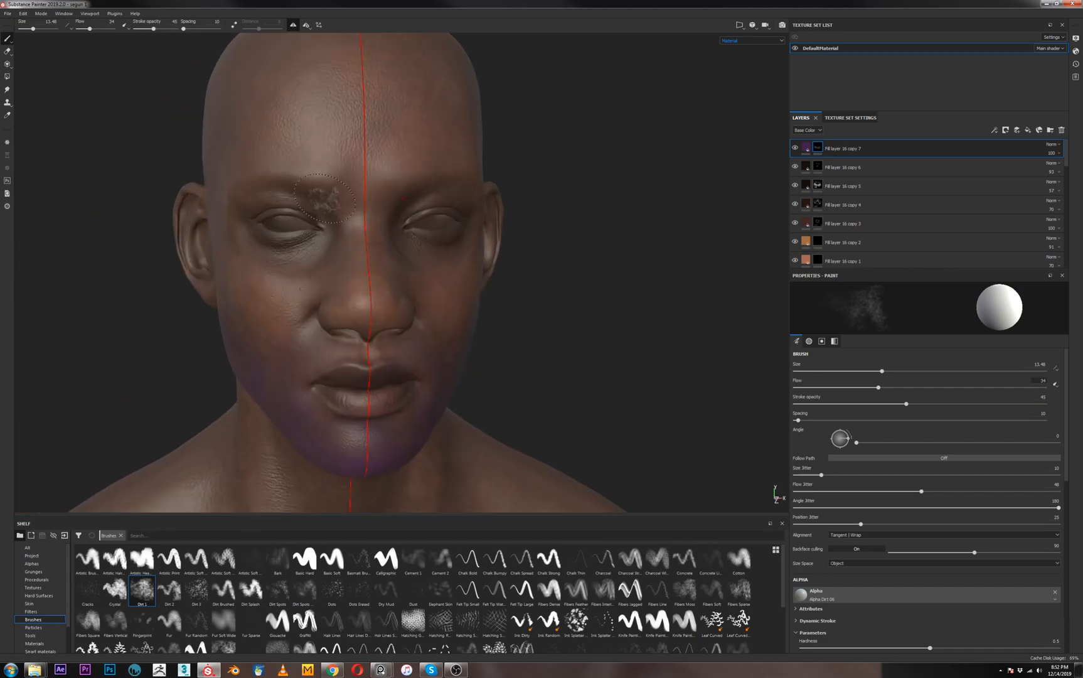
key(bracketleft)
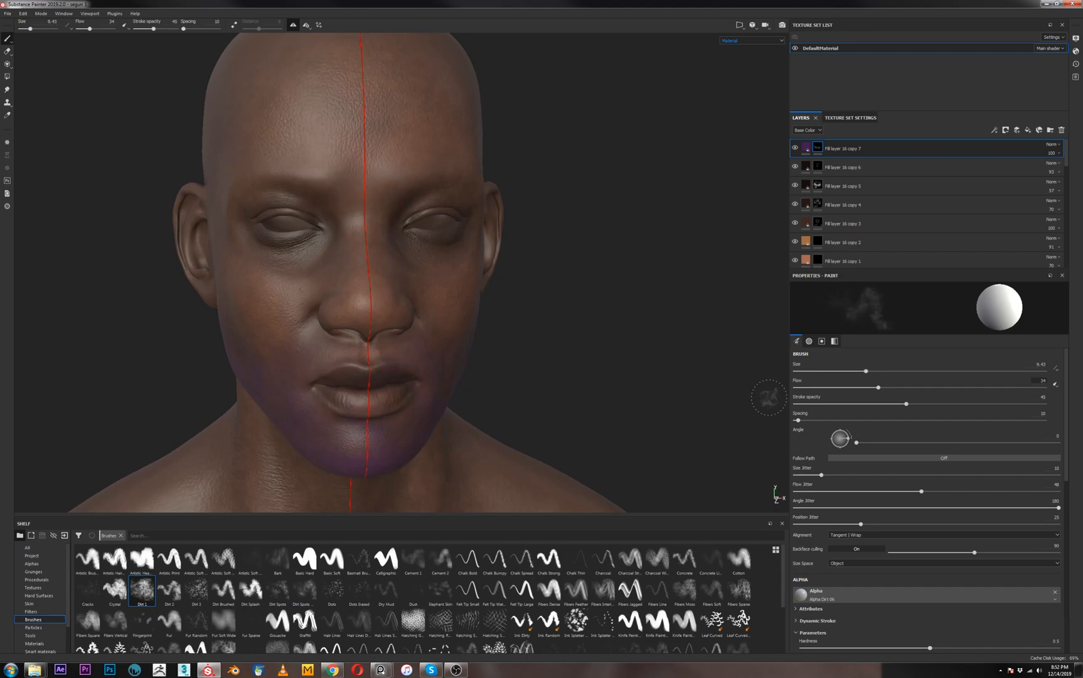
mouse_move(878, 387)
mouse_down()
mouse_move(858, 387)
mouse_move(885, 407)
mouse_move(848, 388)
mouse_move(871, 405)
mouse_up()
key(bracketright)
key(bracketright)
alt+drag(370, 261, 494, 230)
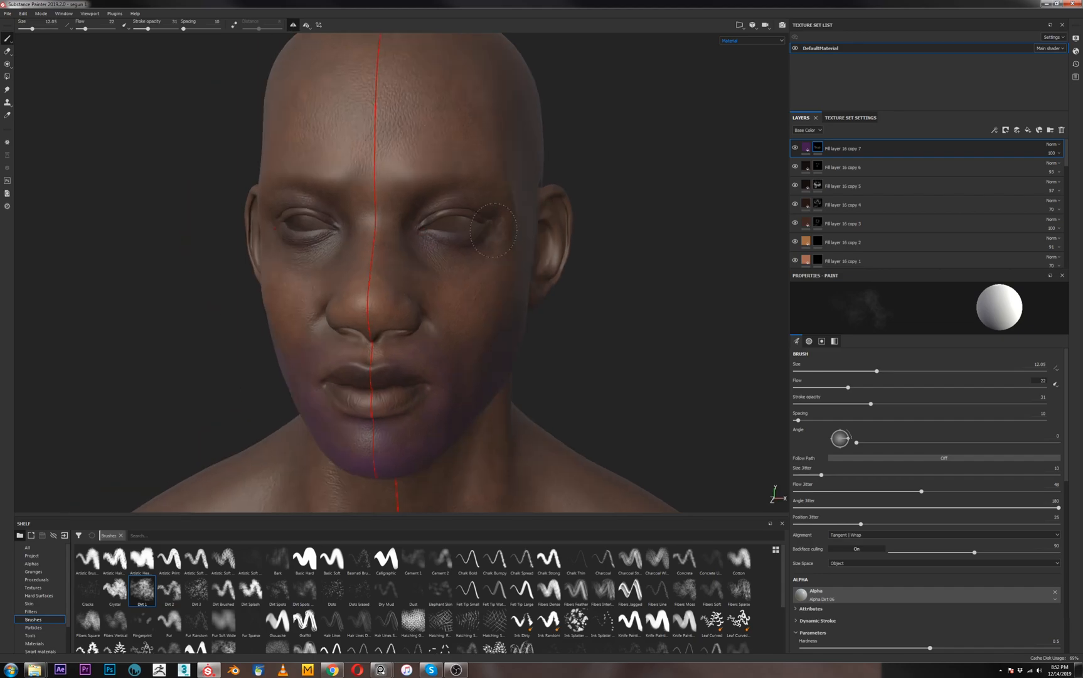
alt+drag(286, 242, 314, 222)
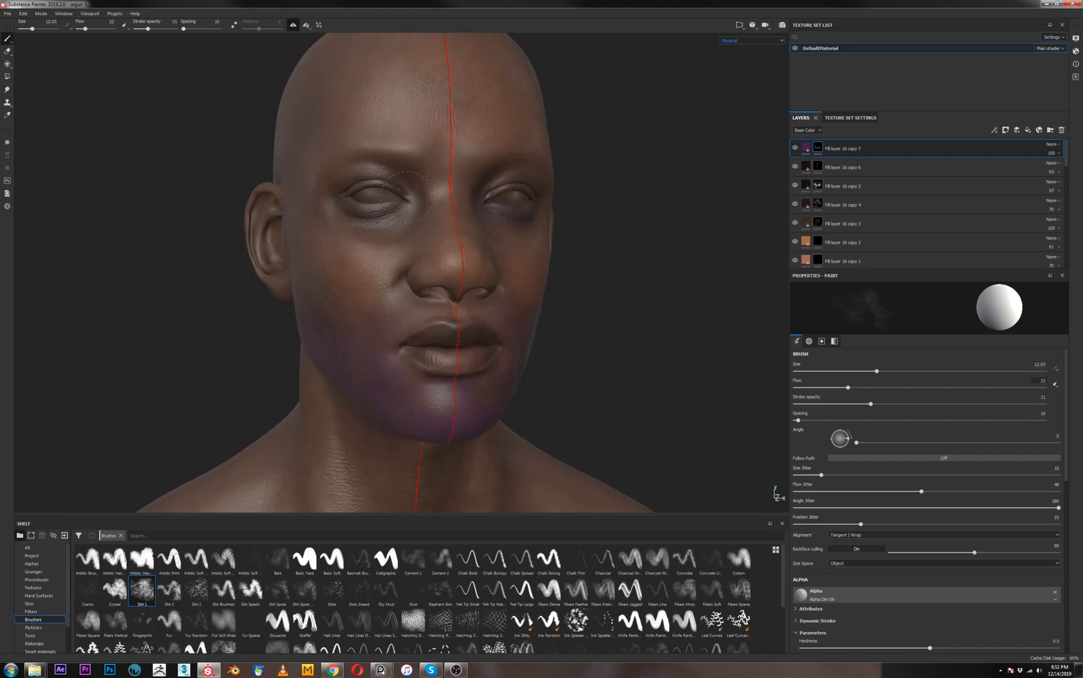
alt+drag(399, 235, 364, 257)
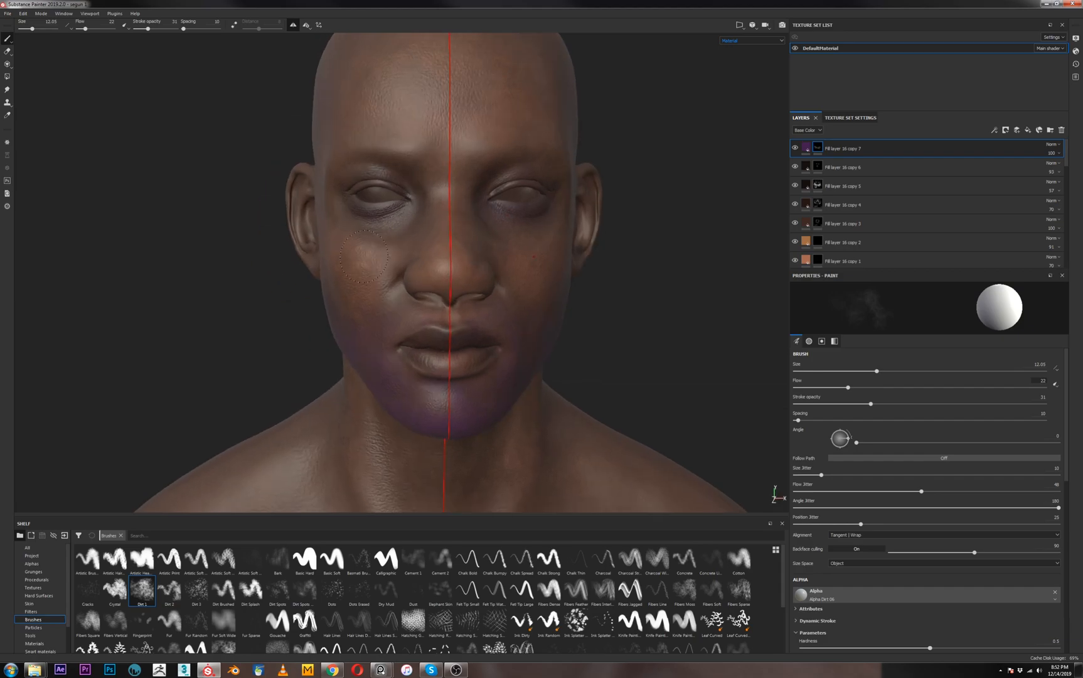
Lower the purple layer's opacity to 18 so the tint blends subtly into the skin
scroll(535, 306, down, 2)
mouse_move(545, 307)
alt+mouse_down()
mouse_move(508, 303)
mouse_move(472, 323)
mouse_move(465, 342)
alt+mouse_up()
click(1060, 154)
drag(1079, 167, 1068, 169)
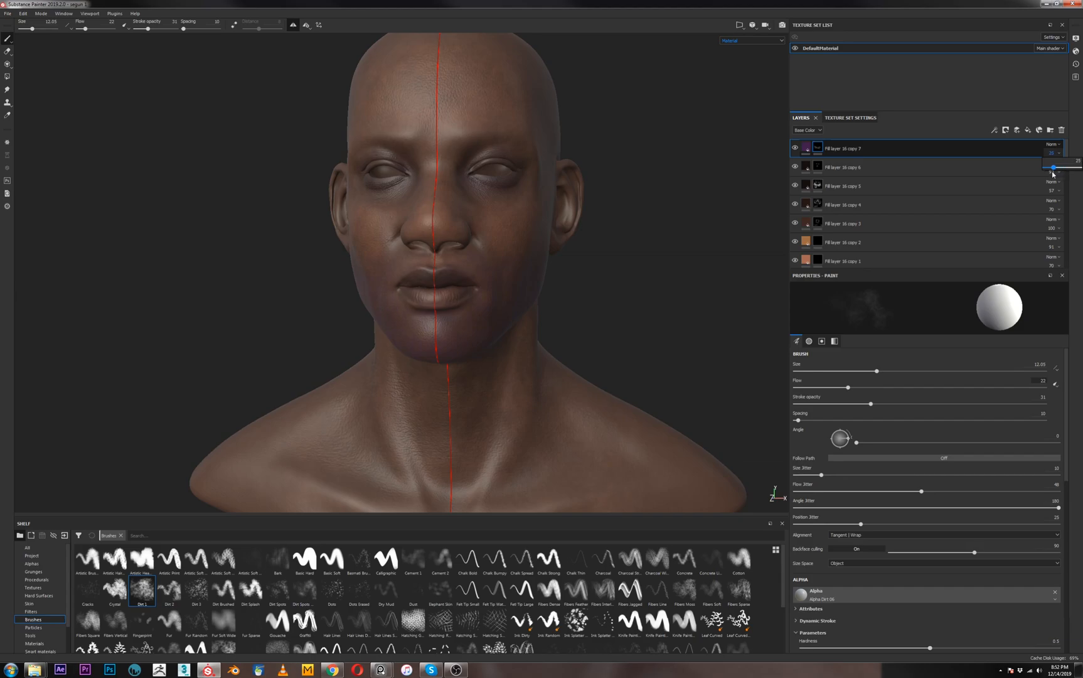
drag(1052, 175, 1051, 175)
alt+drag(351, 299, 452, 300)
alt+right_drag(352, 301, 396, 303)
mouse_move(397, 303)
alt+mouse_down()
mouse_move(399, 388)
mouse_move(355, 308)
mouse_move(400, 338)
mouse_move(408, 314)
alt+mouse_up()
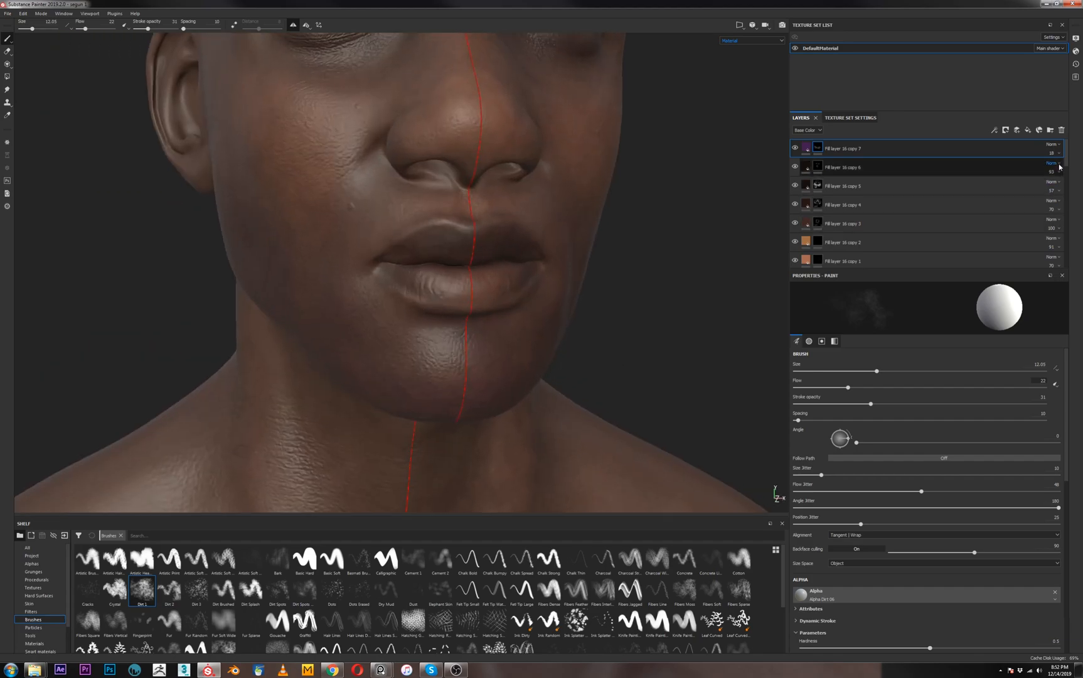
Examine the purple tint on the jaw, mouth and eye areas close up and from the front
alt+drag(678, 365, 653, 367)
alt+right_drag(653, 367, 580, 352)
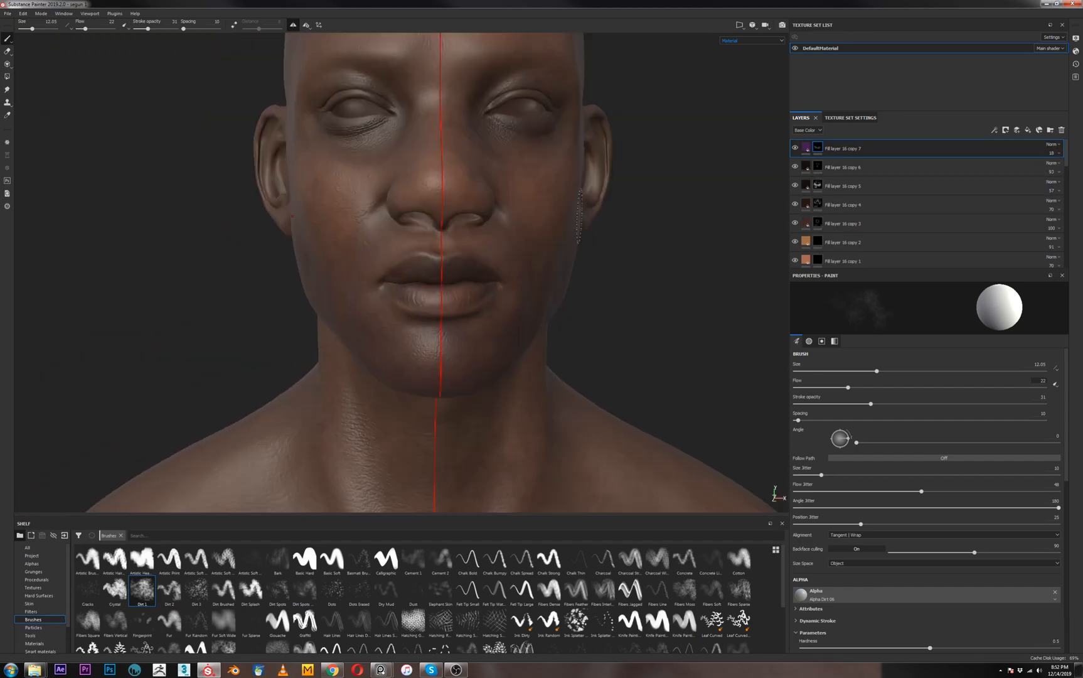
alt+right_drag(563, 300, 603, 345)
alt+middle_drag(603, 345, 549, 276)
mouse_move(465, 299)
alt+mouse_down()
mouse_move(448, 298)
mouse_move(414, 207)
alt+mouse_up()
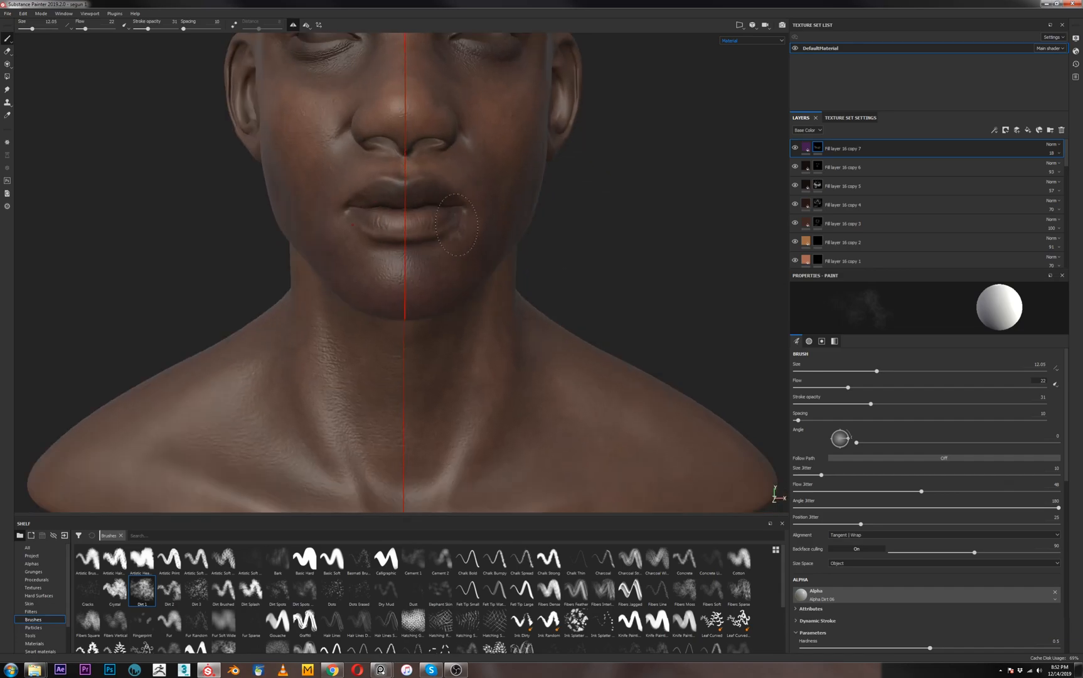
alt+right_drag(414, 207, 409, 175)
alt+drag(410, 175, 399, 265)
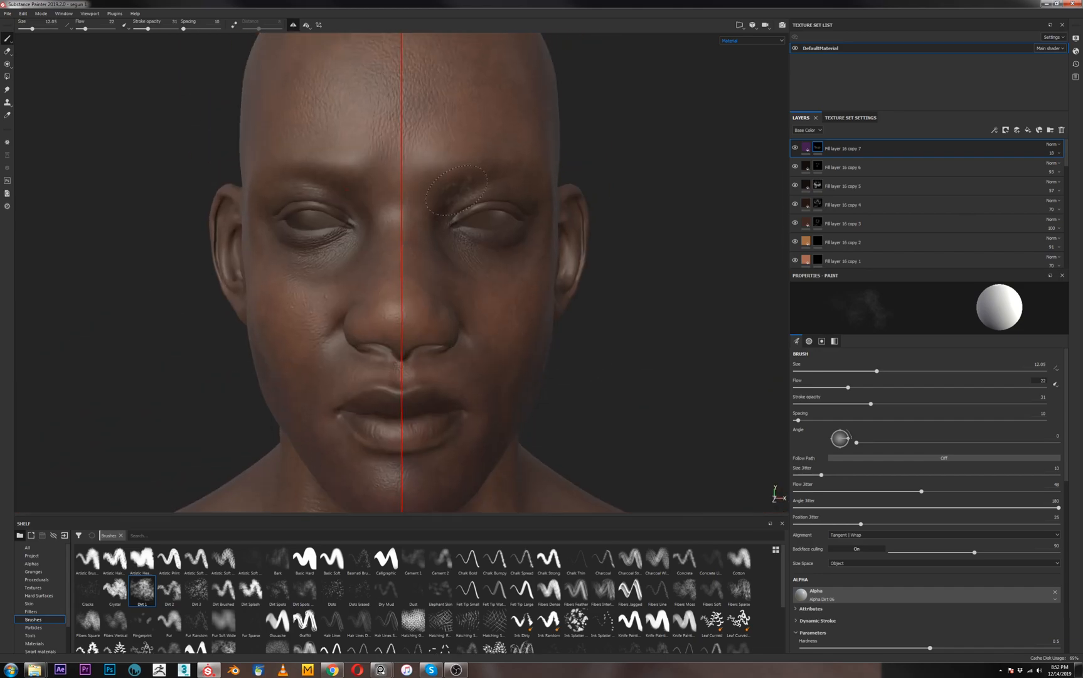
mouse_move(452, 177)
mouse_down()
mouse_move(468, 180)
mouse_move(457, 184)
mouse_up()
scroll(565, 381, down, 2)
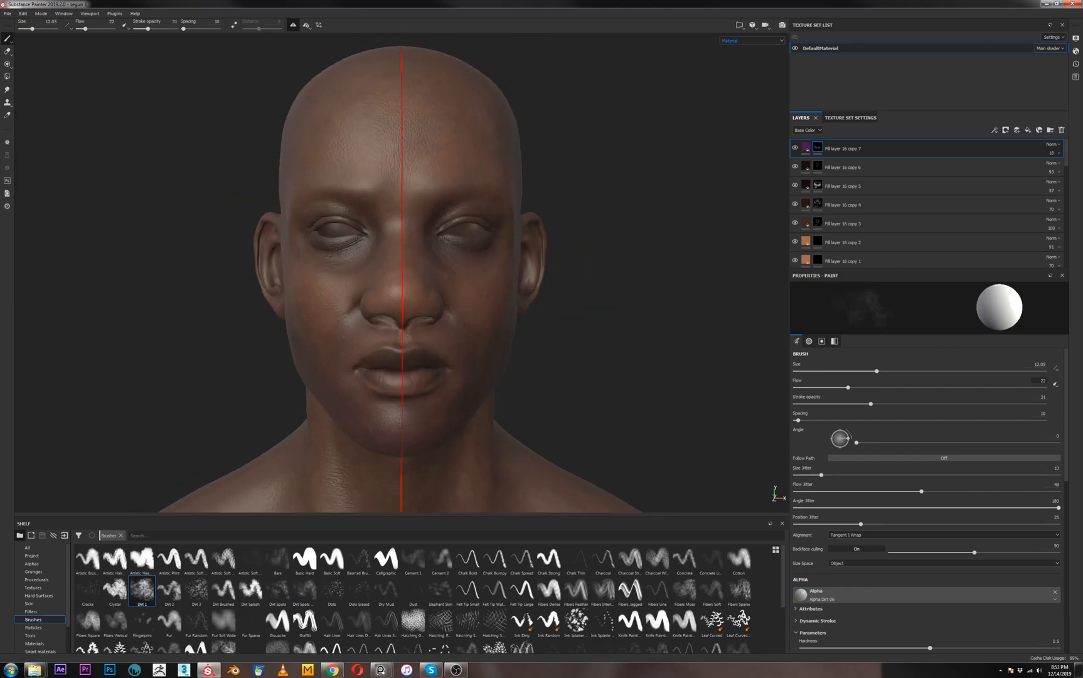
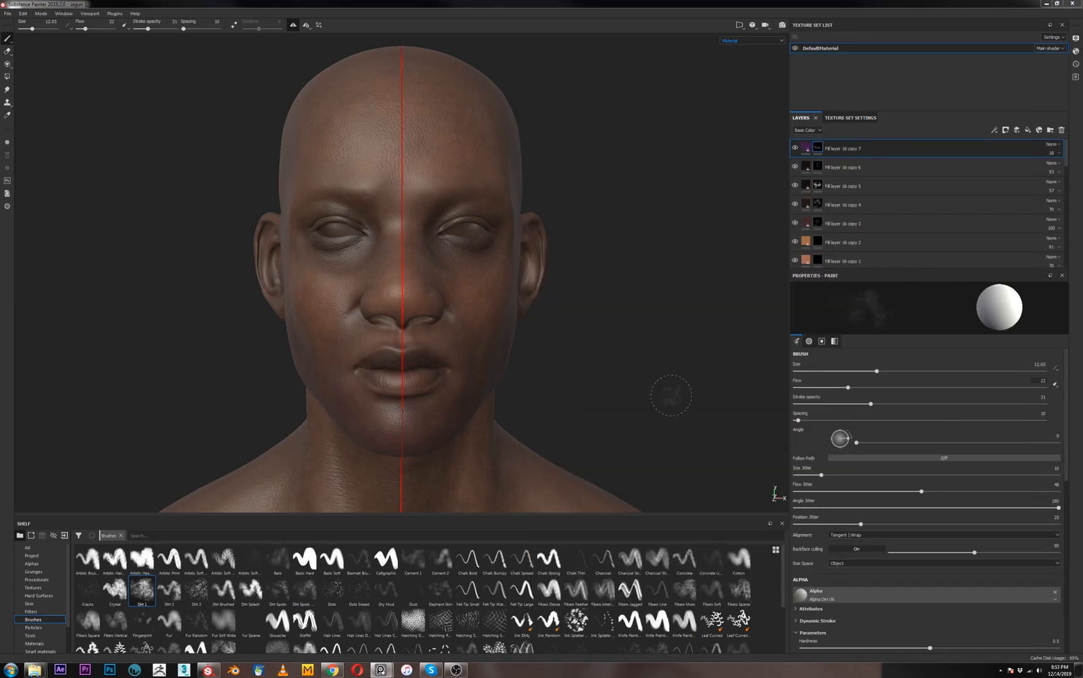
Duplicate the purple fill layer and clear the mask of the copy
scroll(407, 440, up, 5)
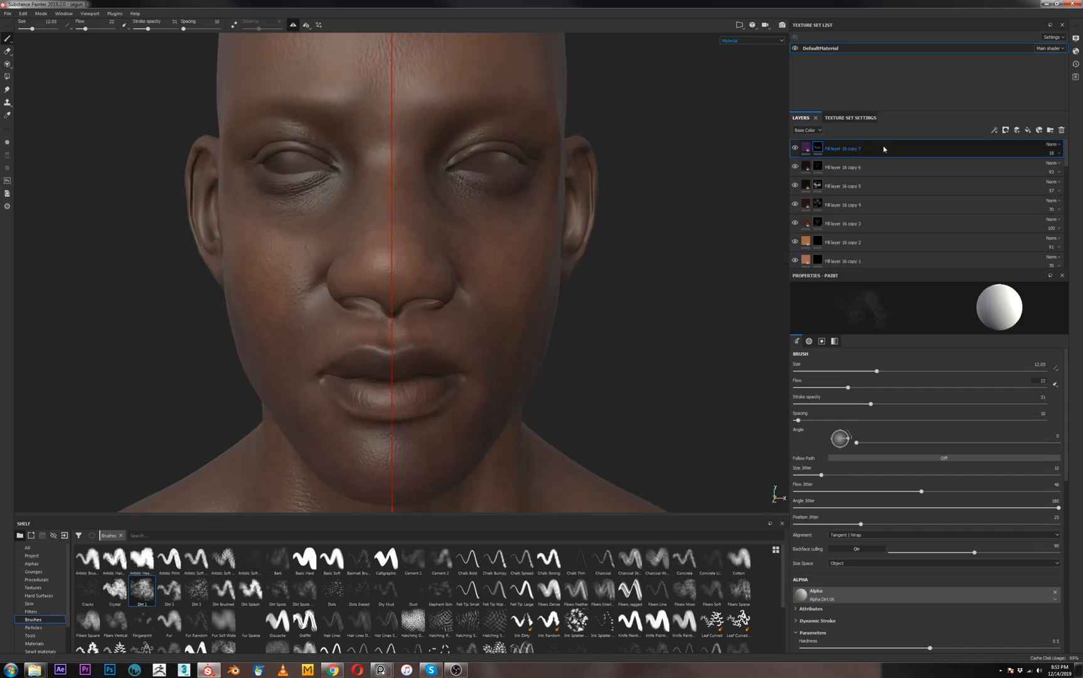
key(ctrl+d)
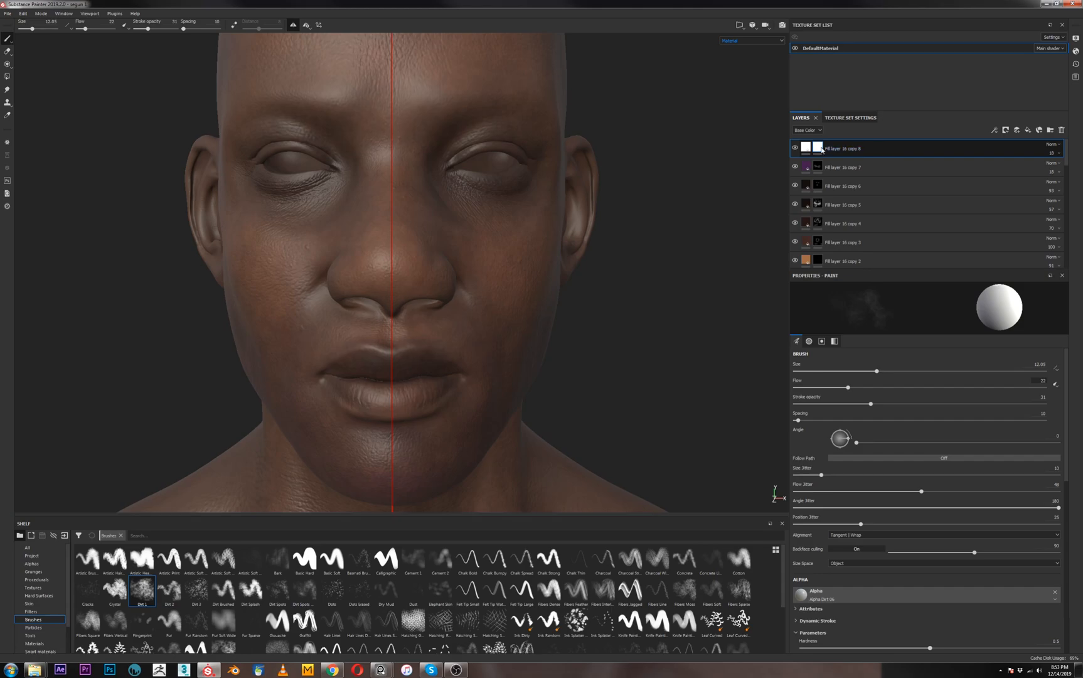
mouse_move(822, 149)
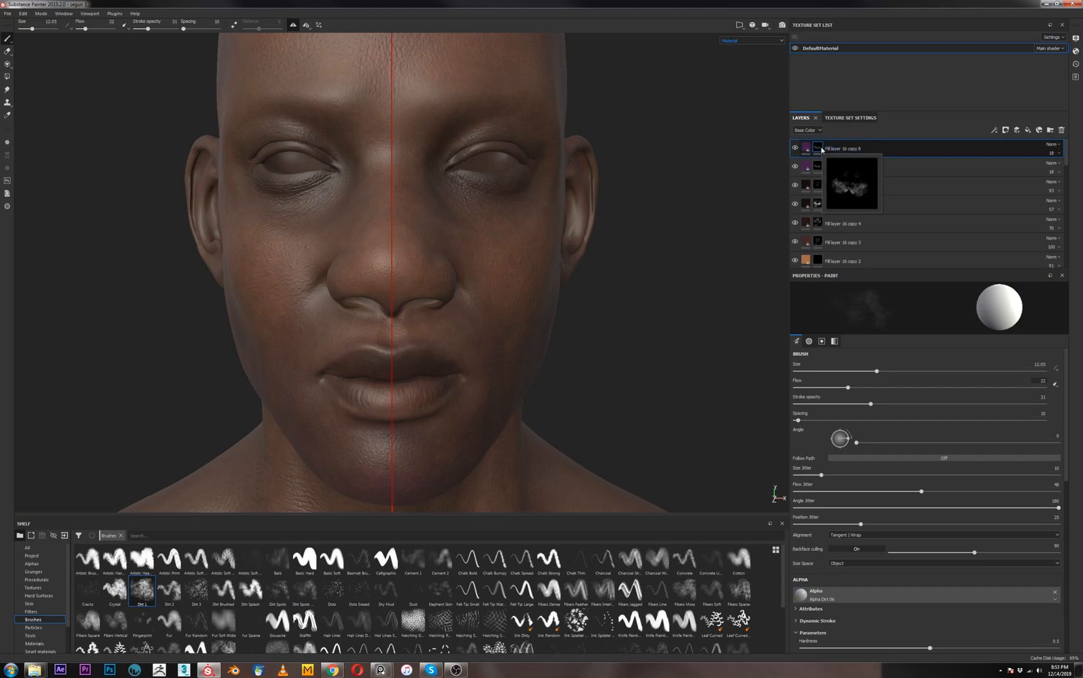
right_click(821, 149)
click(847, 223)
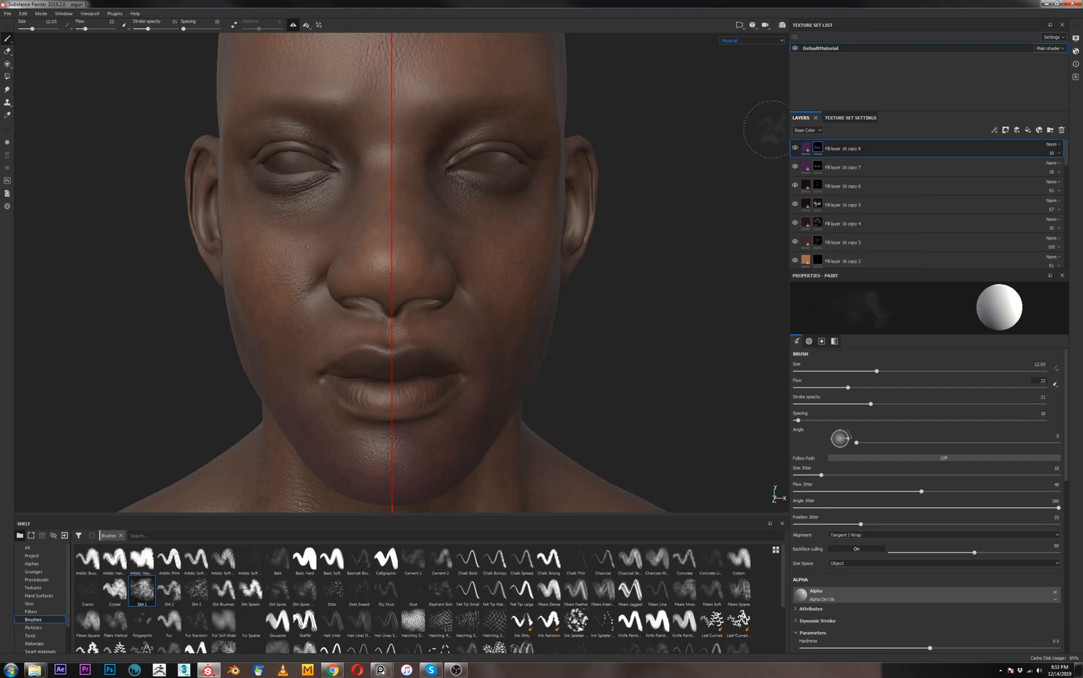
Change the base color of the top fill layer copy from purple to a saturated salmon pink
click(806, 148)
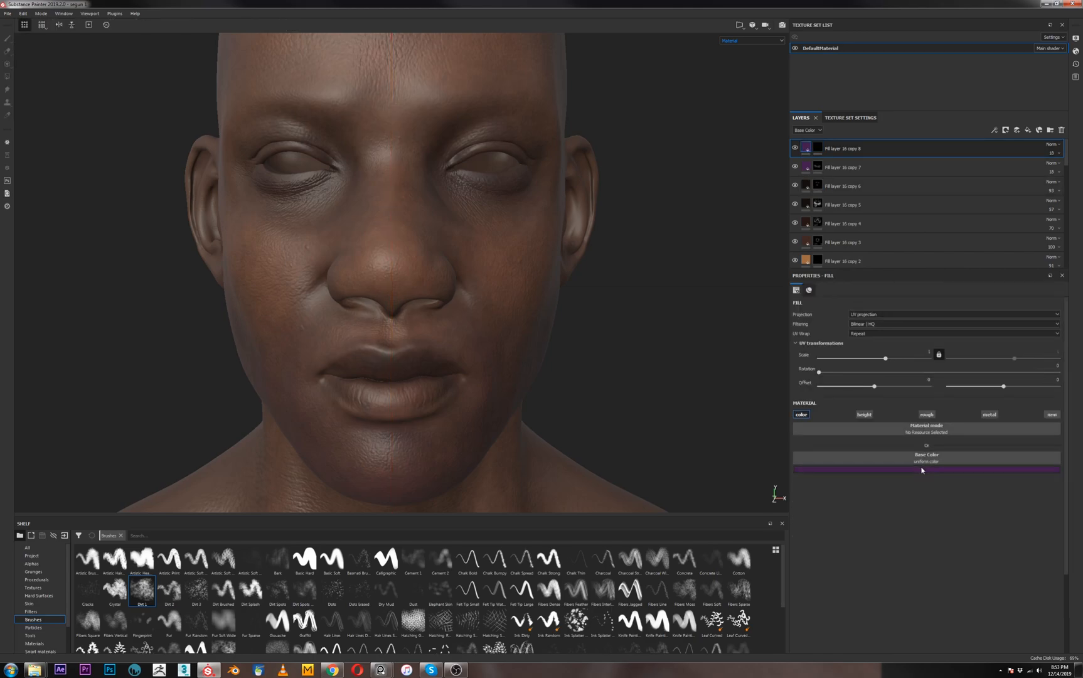
click(942, 468)
drag(994, 519, 967, 516)
click(962, 475)
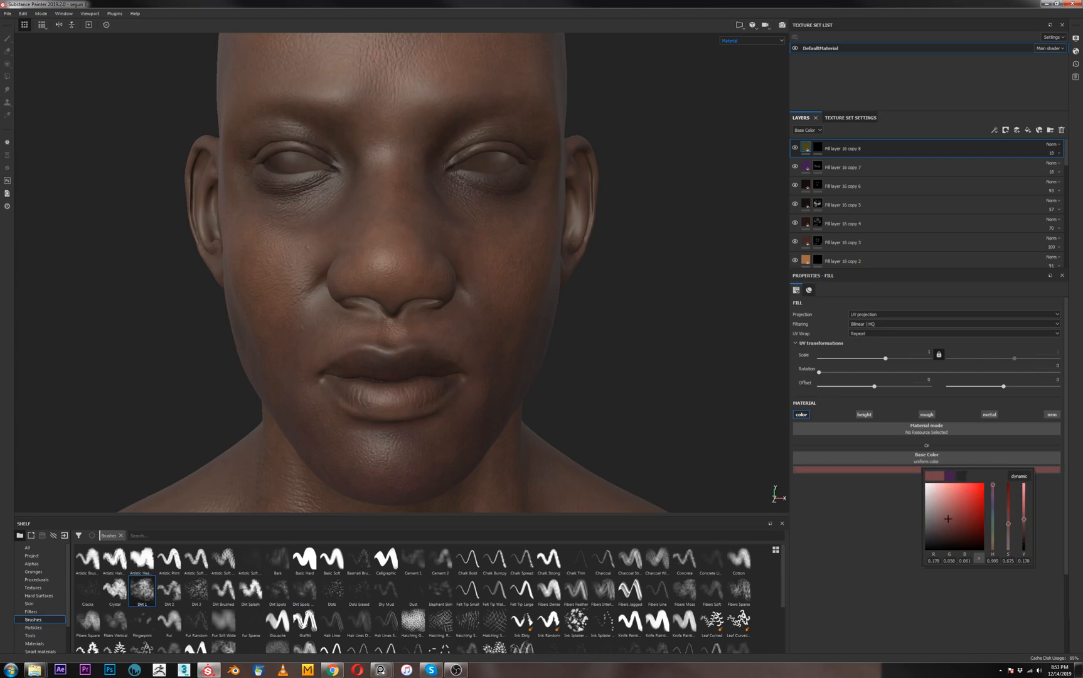
drag(948, 518, 945, 504)
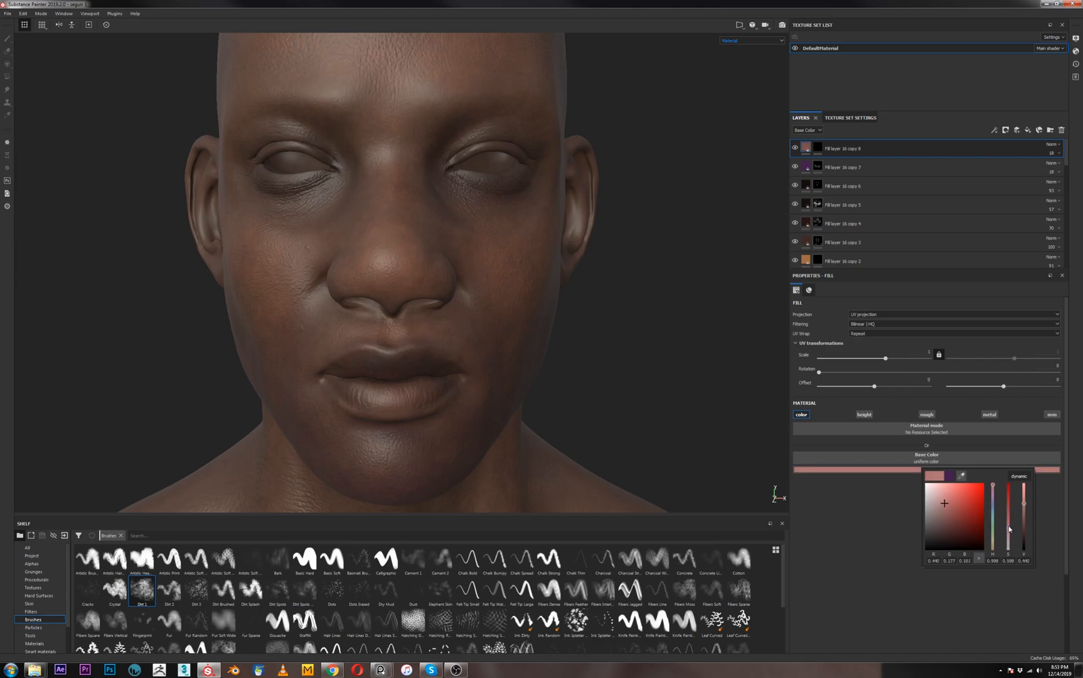
drag(1012, 528, 1009, 518)
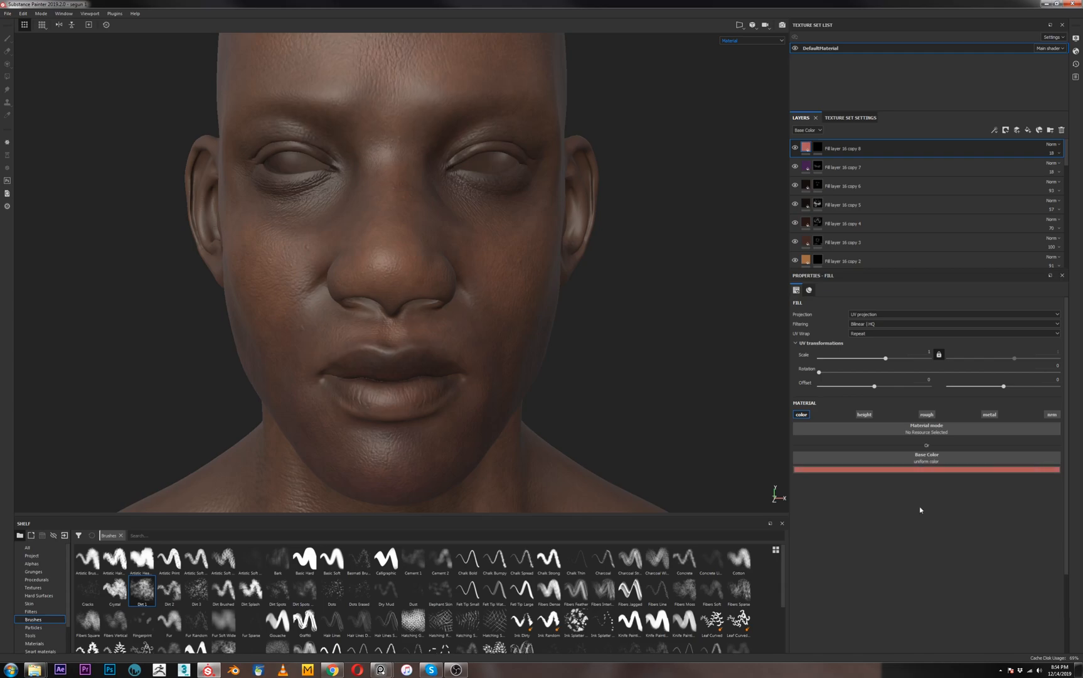
Clear the mask of the salmon-pink fill layer
click(818, 149)
right_click(818, 150)
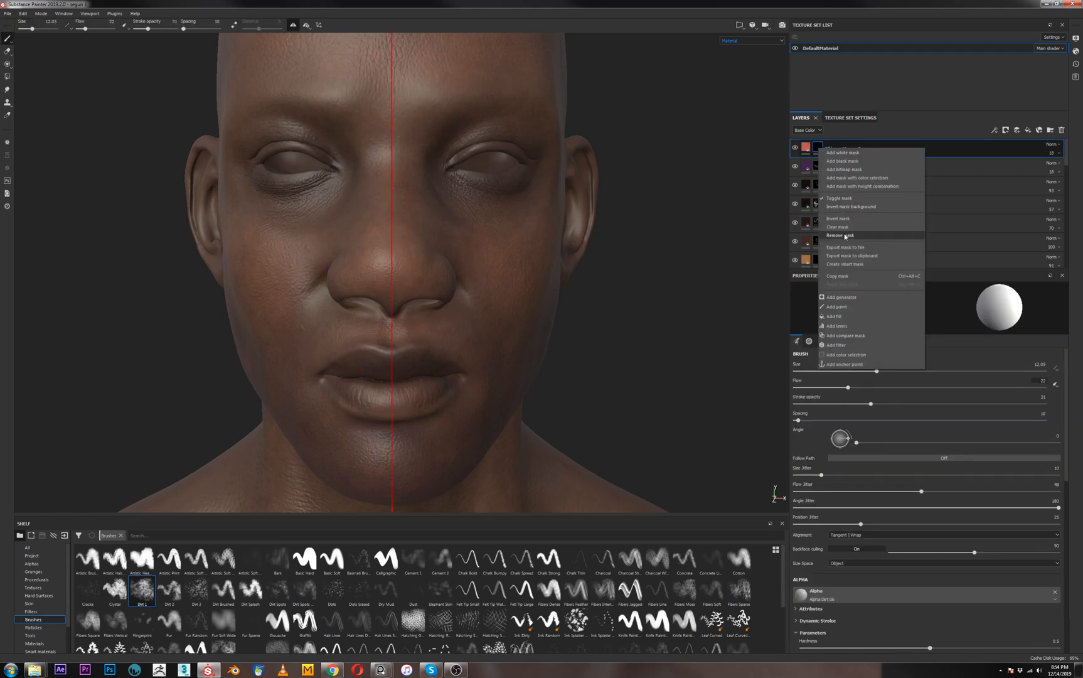
click(840, 232)
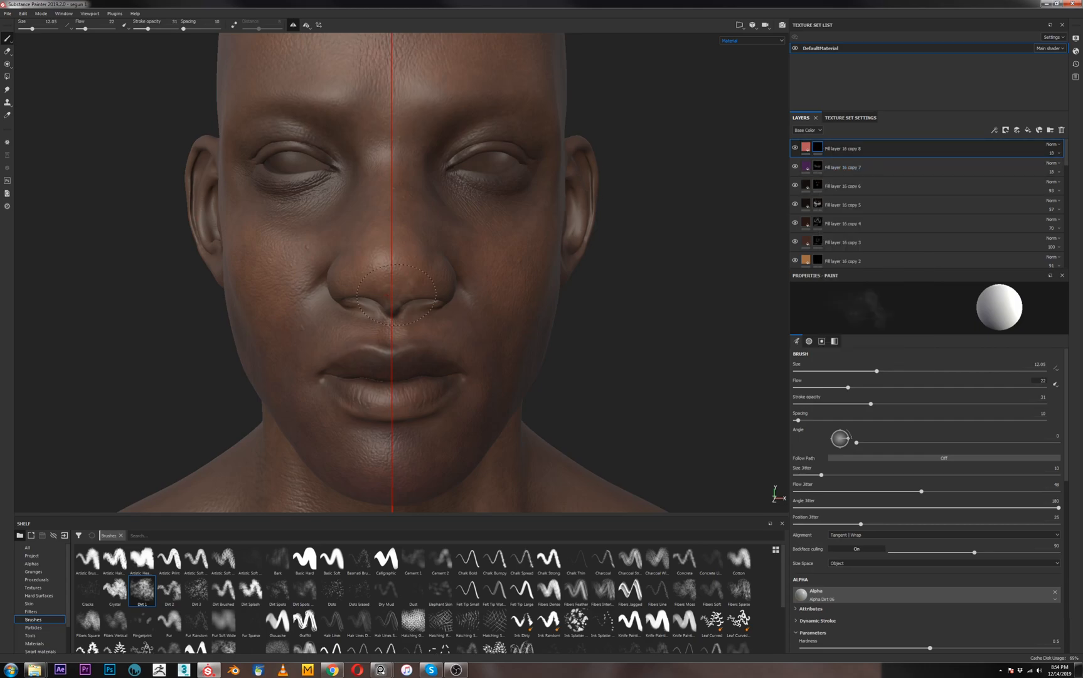
Set the dirt brush to size 3.46, flow 25 and stroke opacity 32 for painting the lower lip
mouse_move(845, 390)
mouse_down()
mouse_move(833, 390)
mouse_move(841, 406)
mouse_up()
click(828, 390)
alt+right_drag(335, 365, 388, 492)
ctrl+right_drag(422, 415, 405, 416)
key(bracketleft)
key(bracketleft)
key(bracketleft)
key(bracketleft)
key(bracketleft)
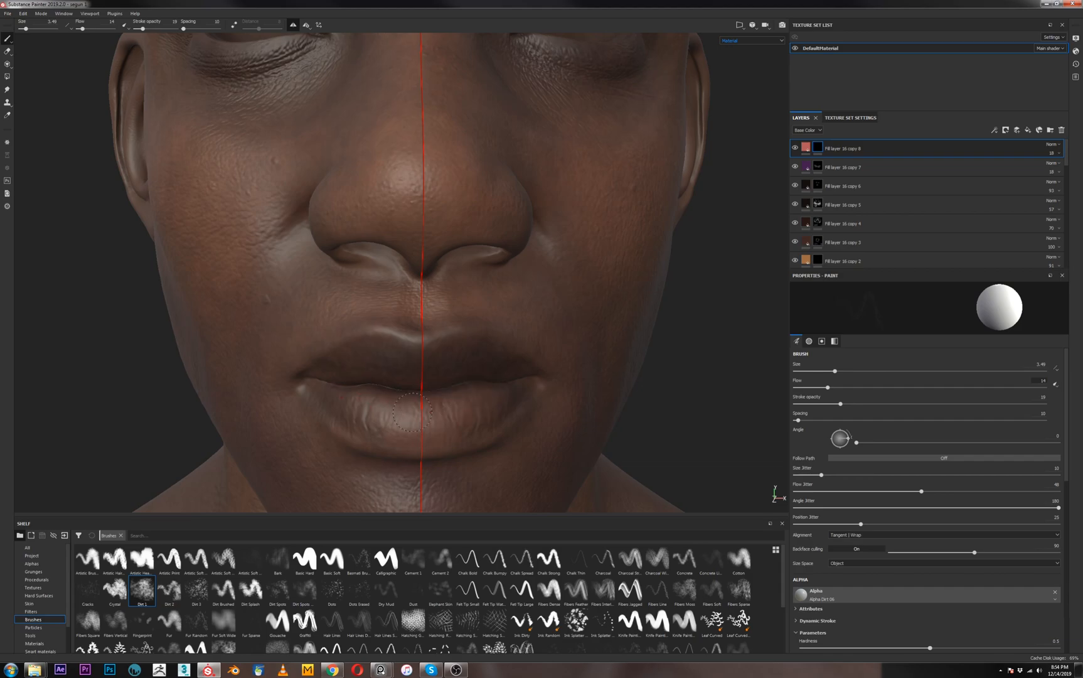
mouse_move(841, 404)
mouse_down()
mouse_move(850, 404)
mouse_move(836, 387)
mouse_move(861, 403)
mouse_move(843, 387)
mouse_up()
mouse_move(860, 403)
mouse_down()
mouse_move(874, 404)
mouse_move(856, 387)
mouse_up()
Raise the salmon-pink layer's opacity to about 85 and paint the tint onto the inner lower lip
click(1060, 153)
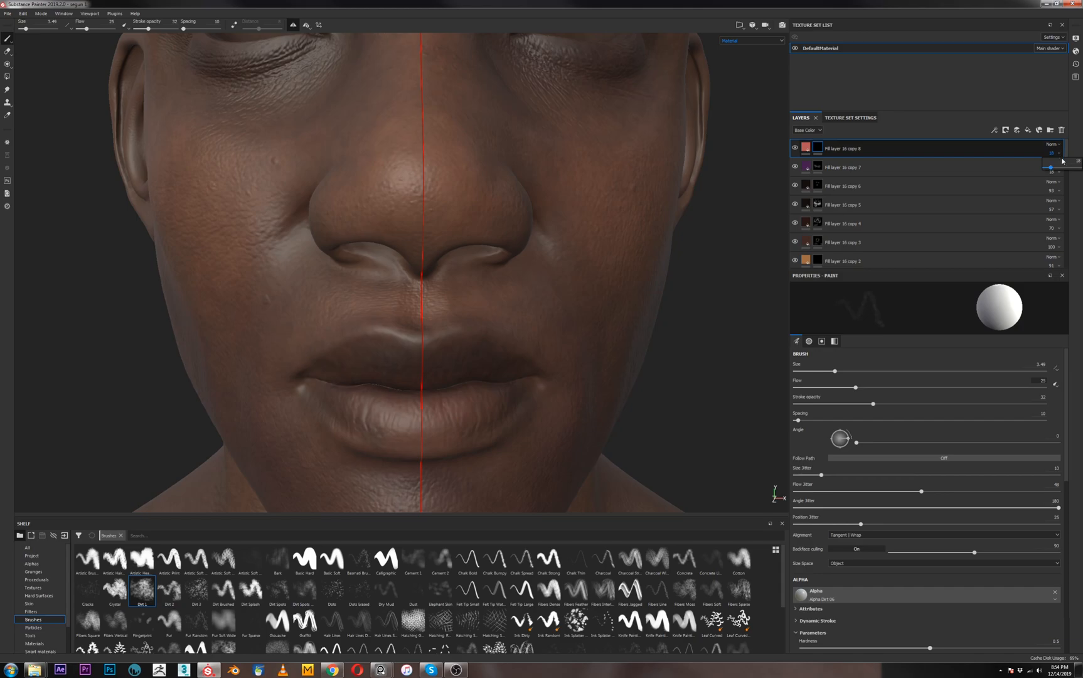
click(1062, 167)
mouse_move(1062, 167)
mouse_down()
mouse_move(1077, 167)
mouse_move(1057, 187)
mouse_up()
click(1052, 172)
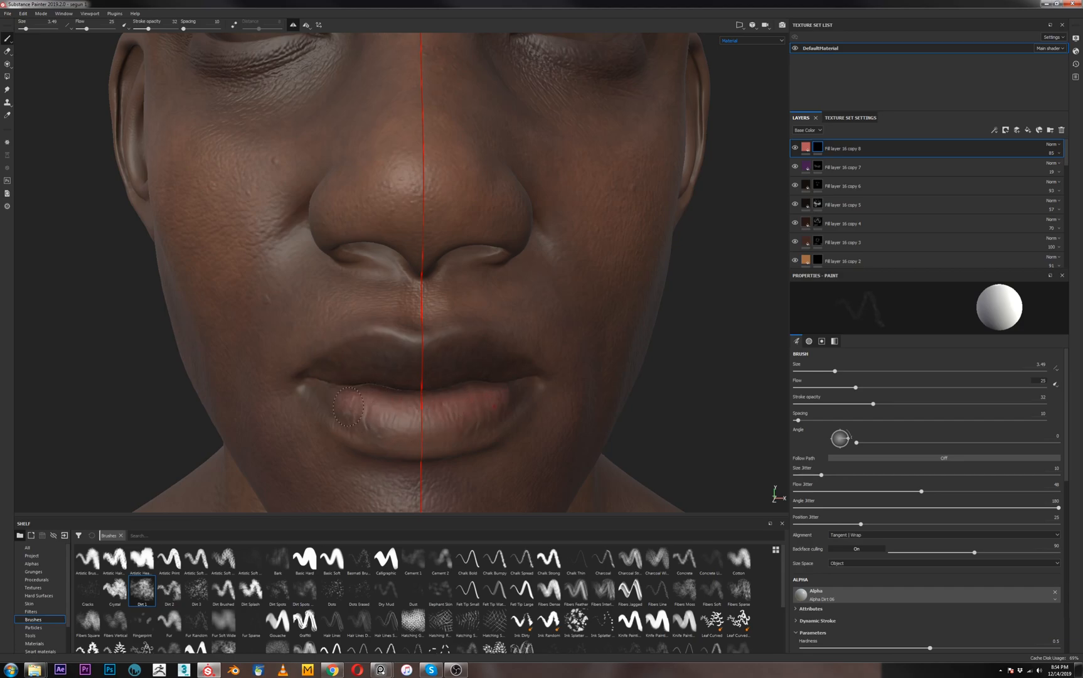
Set the salmon-pink layer's opacity to 68 so the lip tint blends with the face
scroll(432, 395, down, 2)
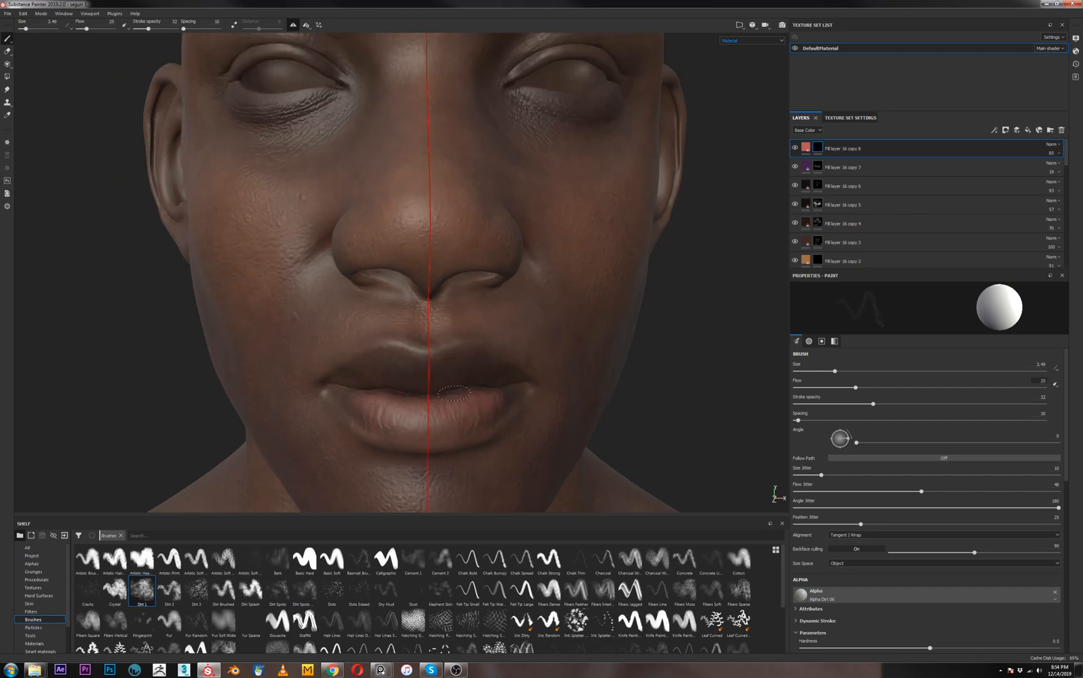
alt+drag(457, 430, 407, 415)
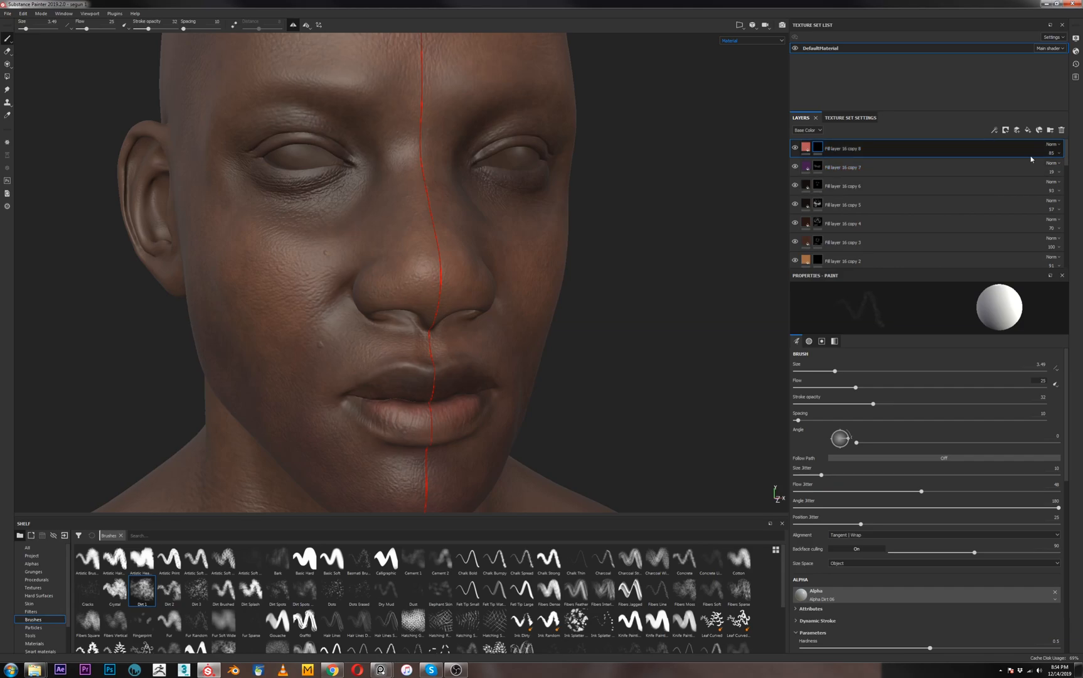
click(1053, 153)
drag(1061, 165, 1065, 170)
alt+drag(639, 337, 465, 409)
click(1053, 153)
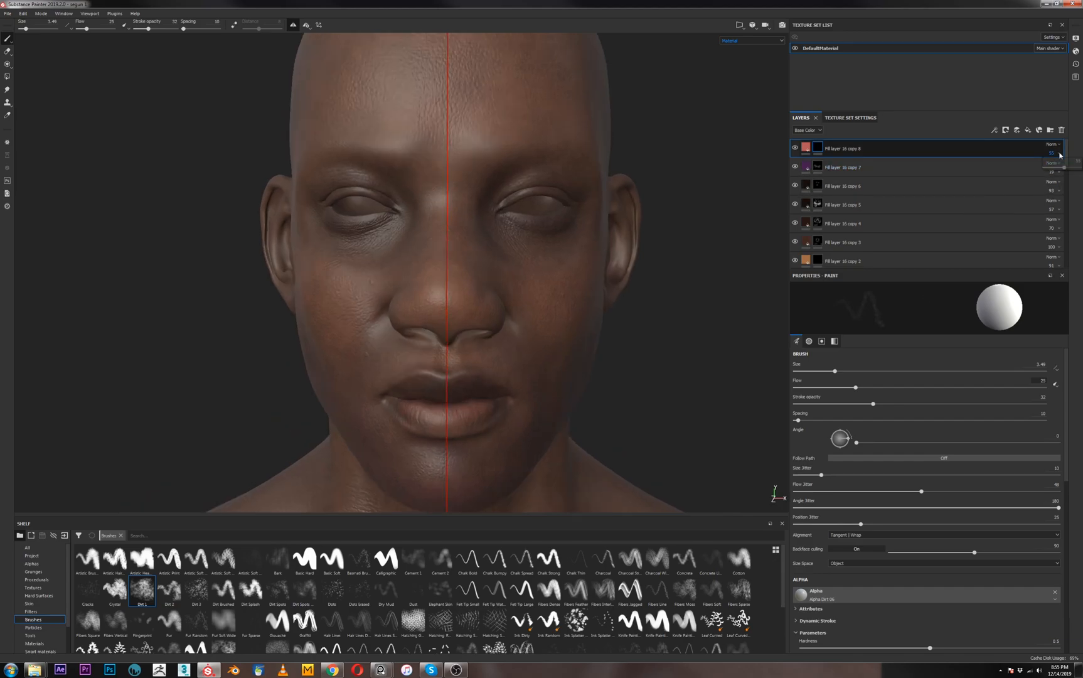
drag(1065, 168, 1070, 168)
Duplicate the salmon-pink fill layer and give the copy a slightly less saturated pink base color
key(ctrl+d)
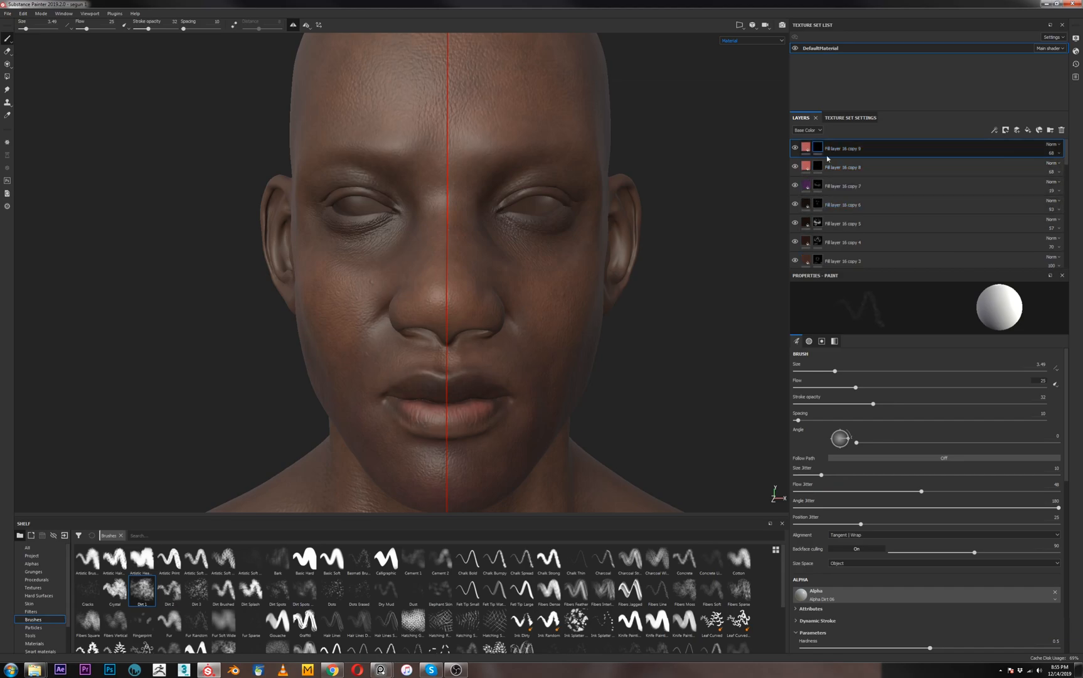
click(806, 147)
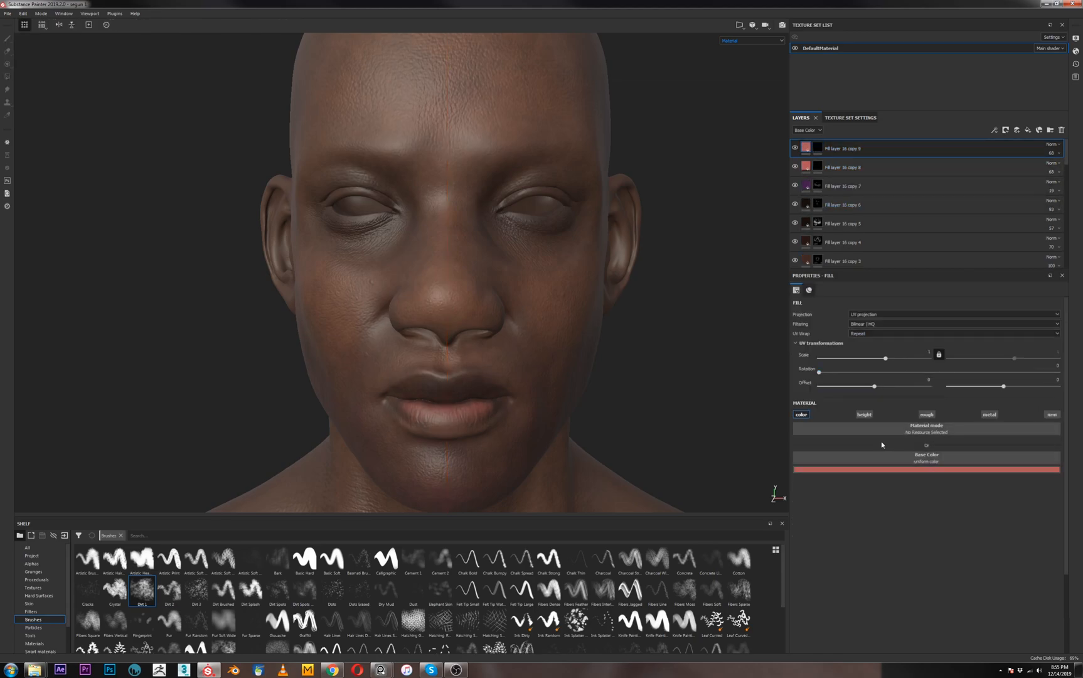
click(894, 470)
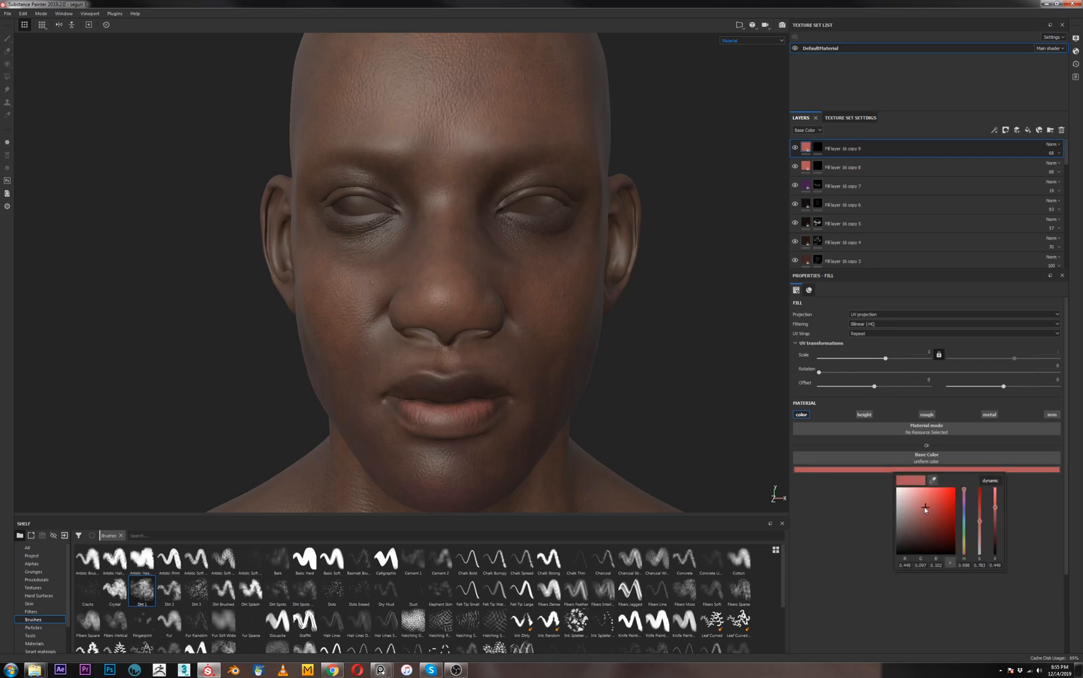
drag(978, 525, 980, 531)
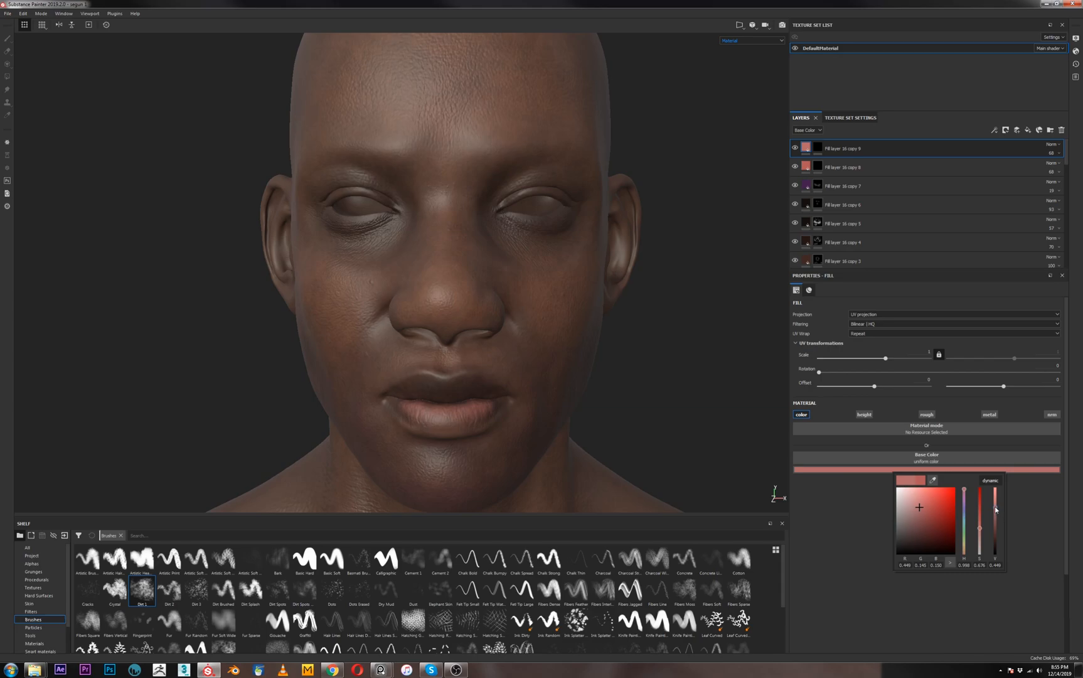
click(808, 499)
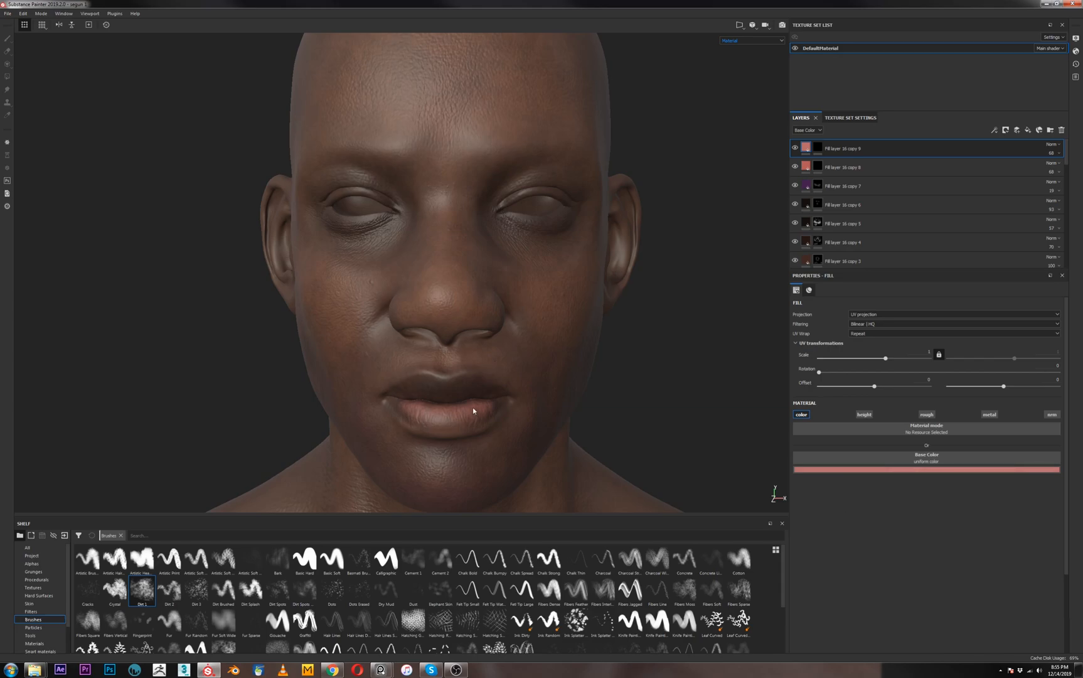
Clear the mask of the paler pink copy and paint its tint across the lower lip
mouse_move(437, 379)
alt+mouse_down()
mouse_move(457, 414)
mouse_move(443, 415)
mouse_move(454, 425)
mouse_move(471, 416)
alt+mouse_up()
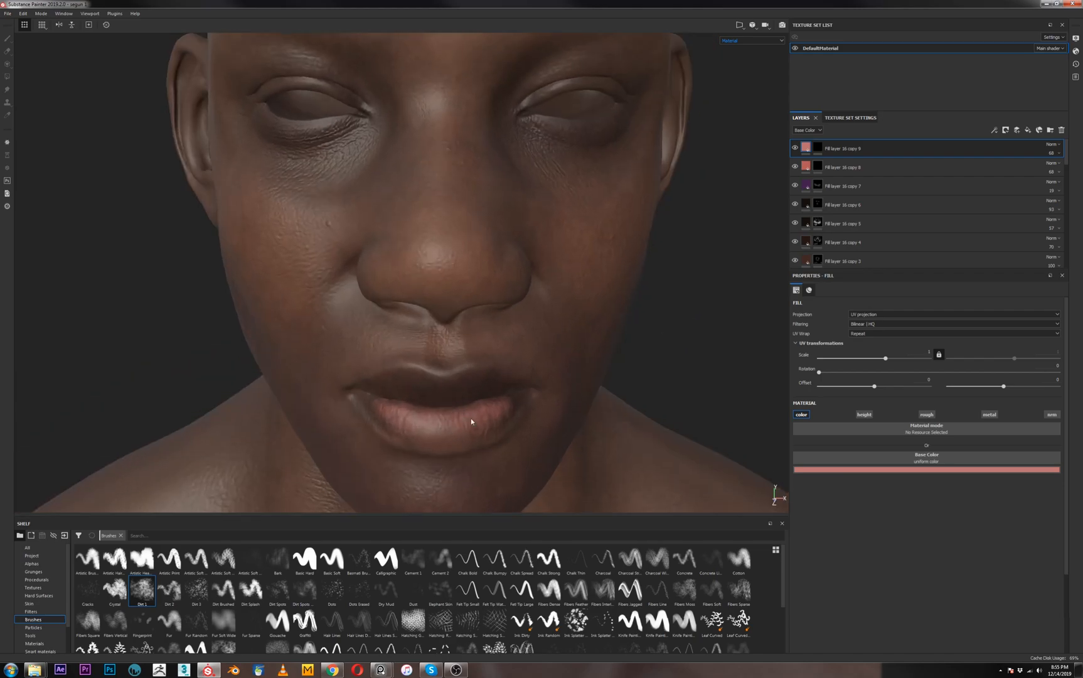
click(818, 148)
right_click(819, 149)
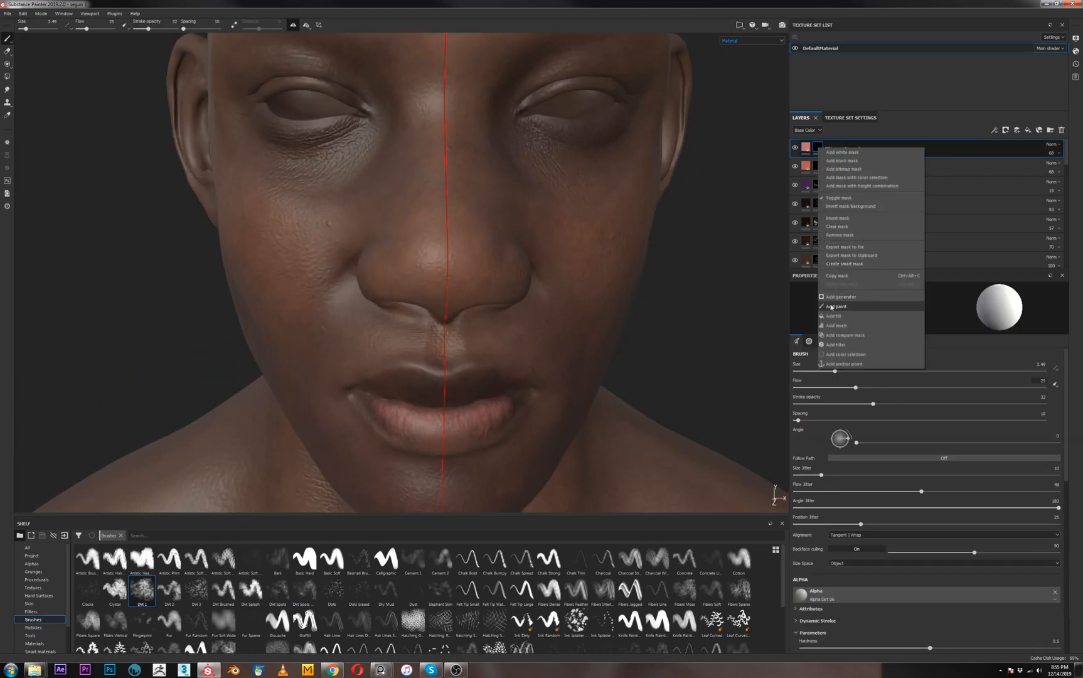
click(841, 226)
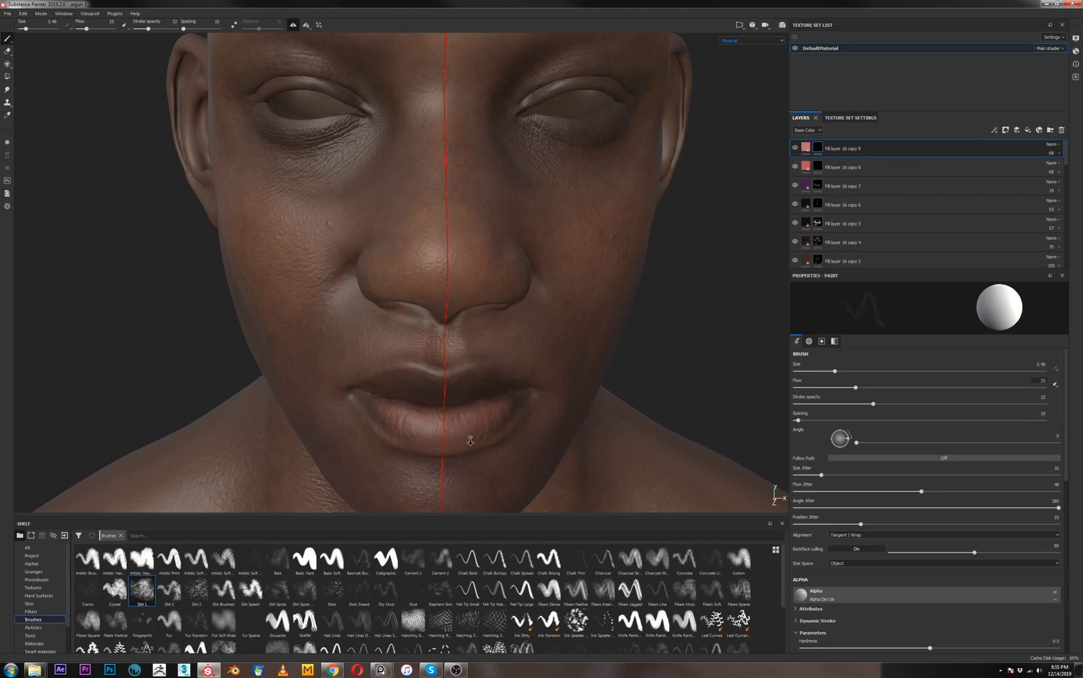
alt+right_drag(470, 441, 476, 429)
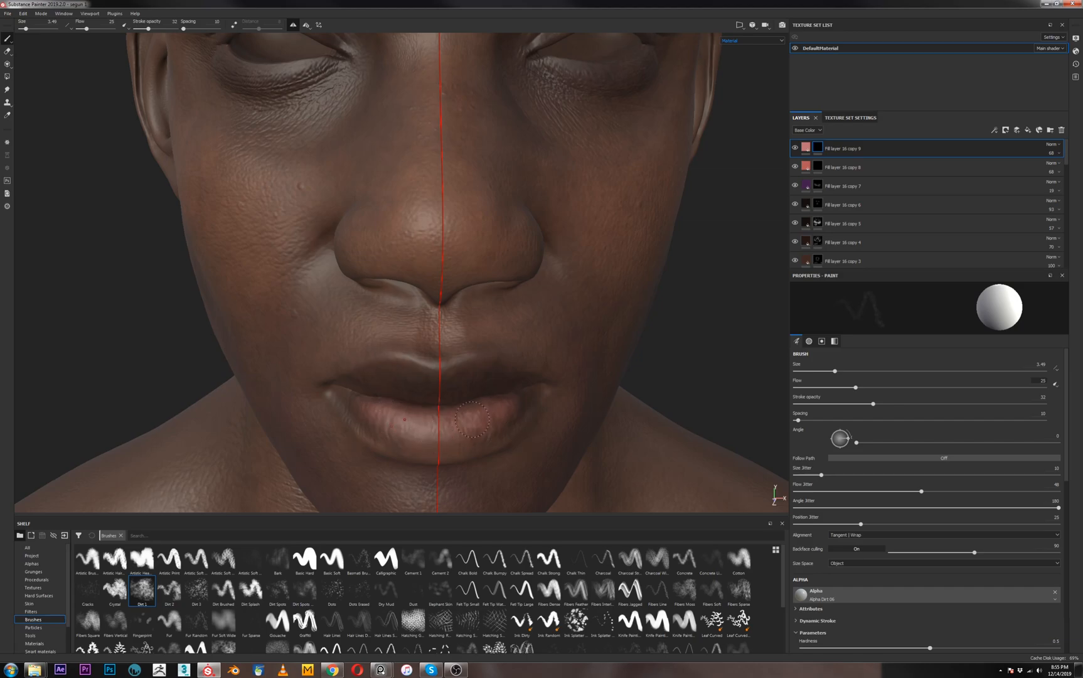
alt+right_drag(474, 429, 472, 462)
alt+middle_drag(472, 462, 432, 343)
alt+drag(453, 316, 409, 397)
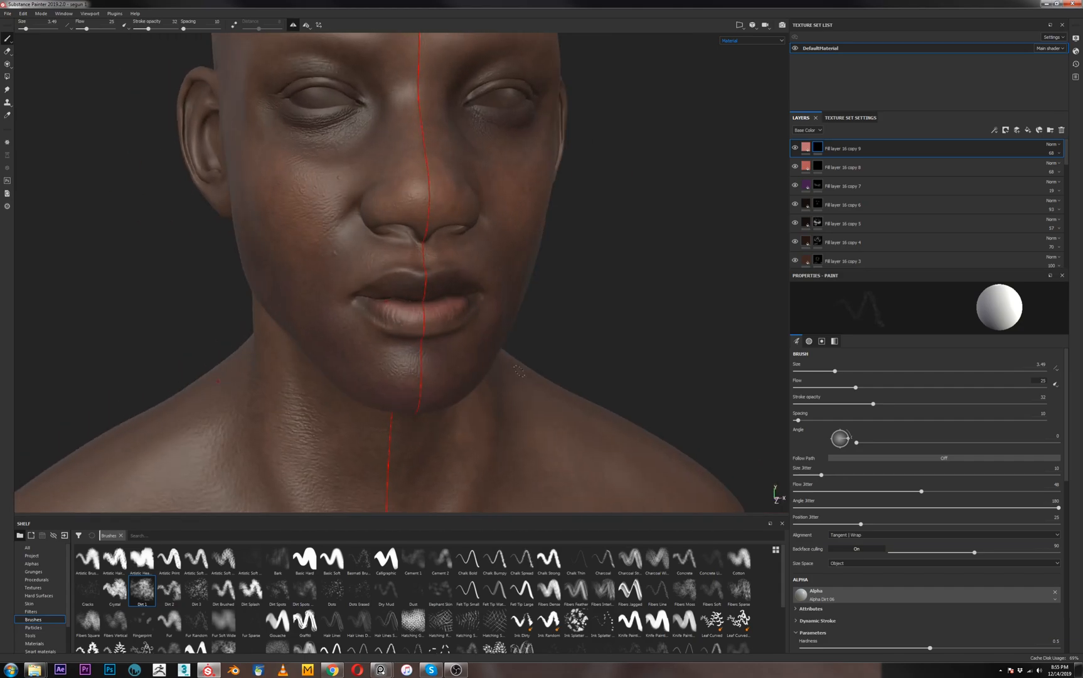
Set the opacity of the purple Fill layer 16 copy 7 to 18 and check the whole face
click(1052, 190)
drag(1052, 207, 1050, 207)
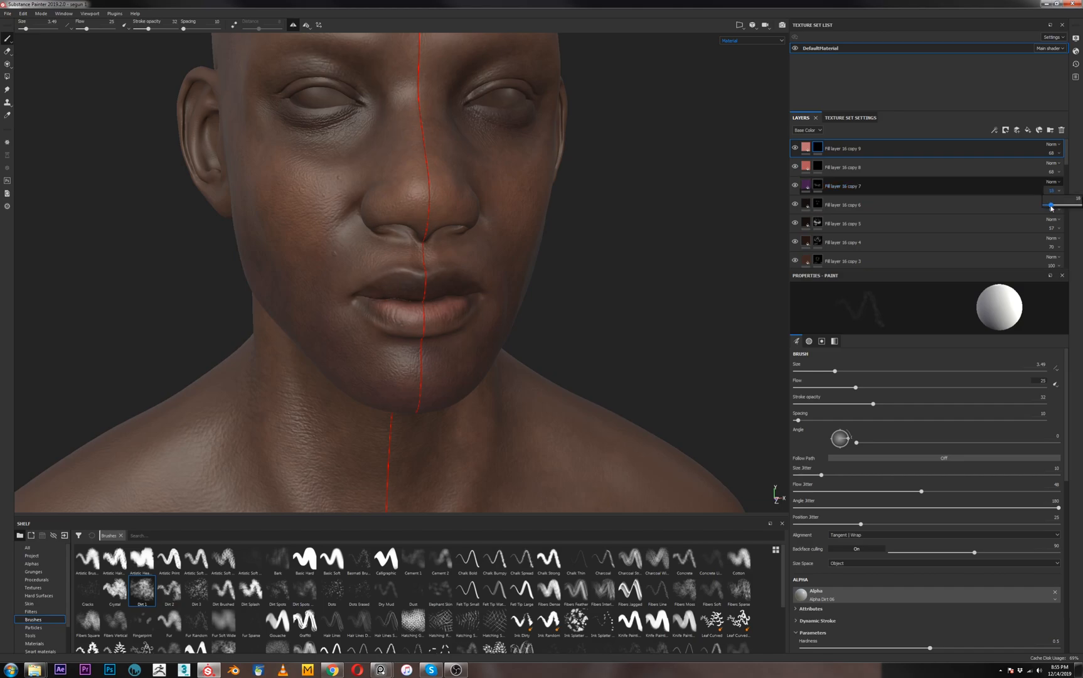
alt+drag(580, 269, 647, 256)
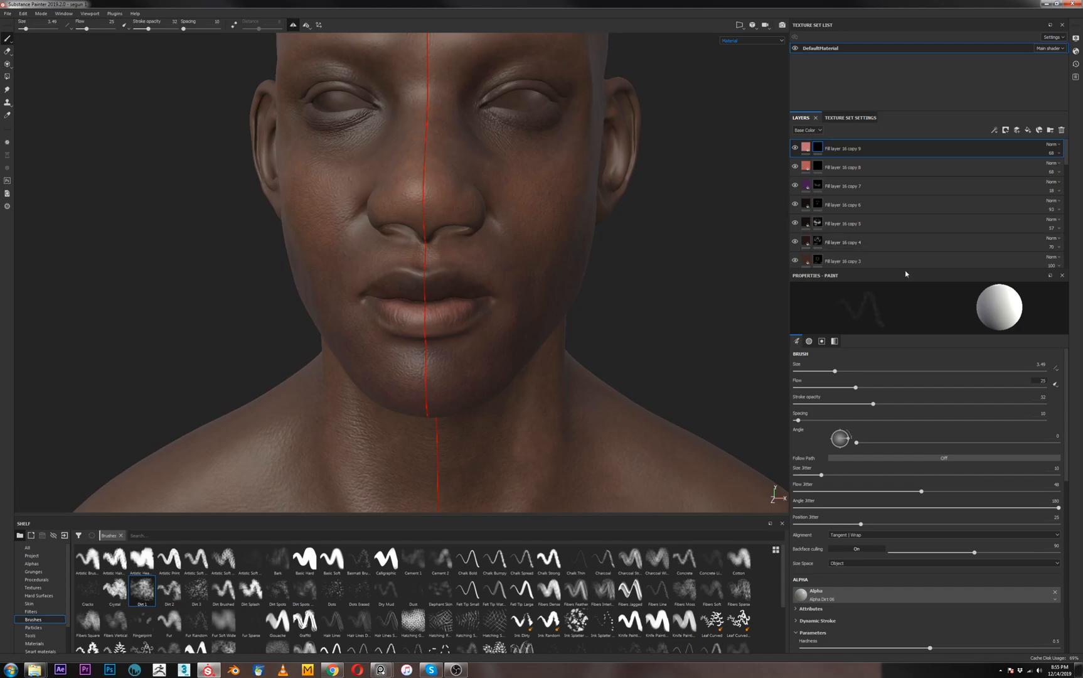
mouse_move(498, 311)
alt+mouse_down()
mouse_move(465, 312)
mouse_move(483, 333)
mouse_move(566, 343)
mouse_move(600, 333)
mouse_move(491, 332)
mouse_move(387, 307)
mouse_move(563, 307)
mouse_move(378, 316)
alt+mouse_up()
scroll(439, 320, up, 3)
scroll(379, 316, down, 5)
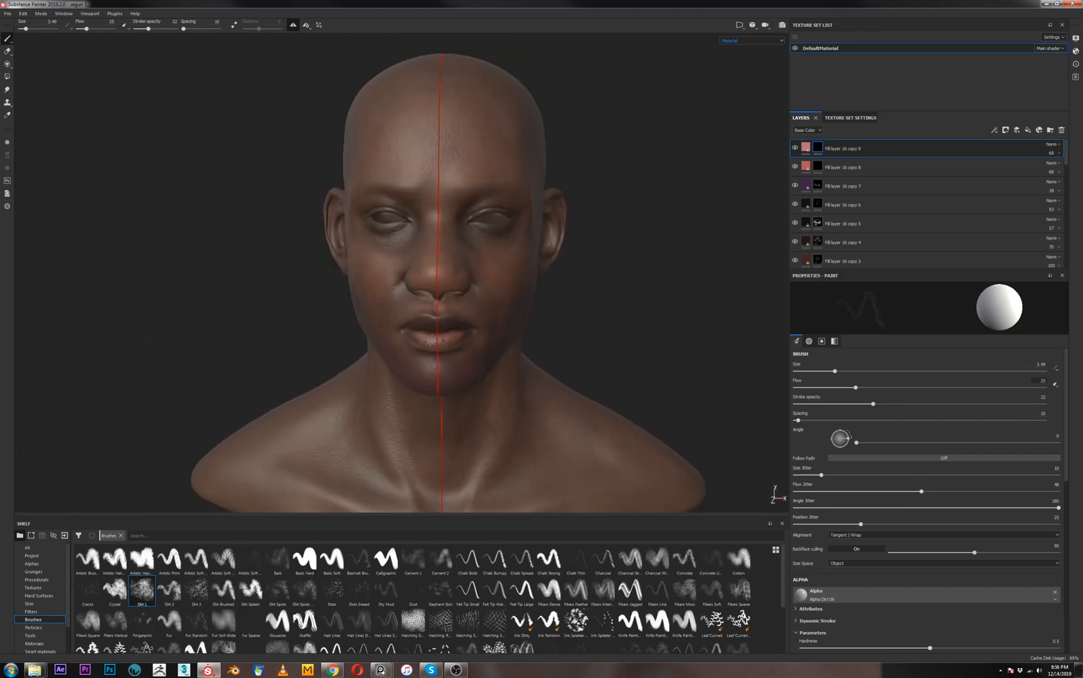
alt+drag(447, 335, 452, 332)
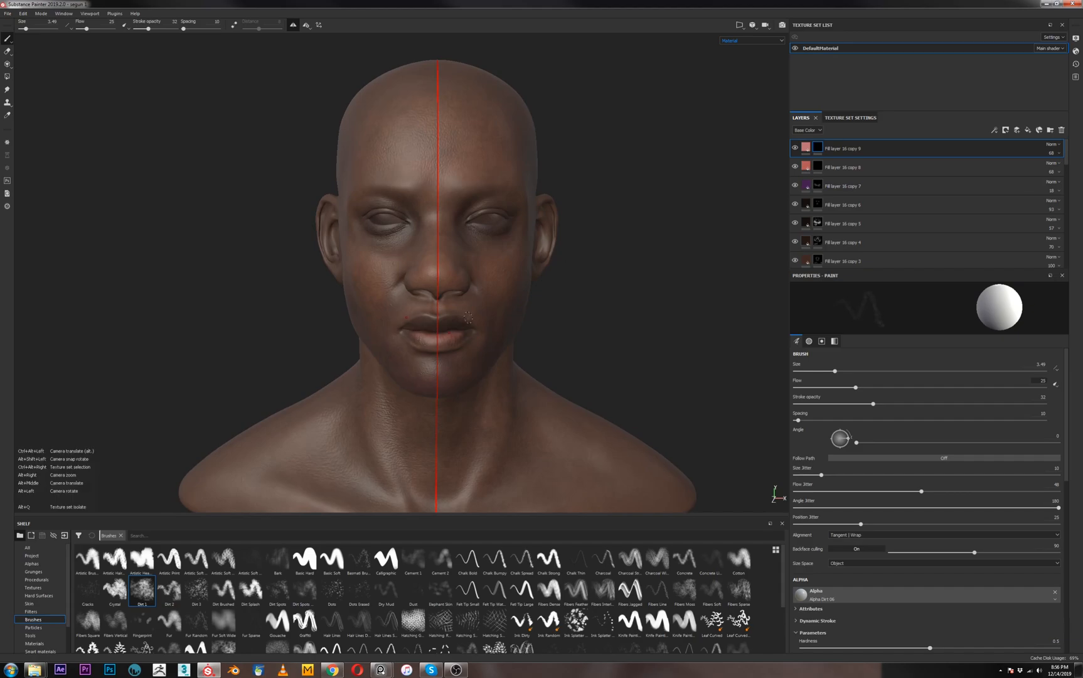
Select the mask of Fill layer 16 copy 6, set brush flow 36 and stroke opacity 41, and paint the lower lip's outer edge
click(817, 206)
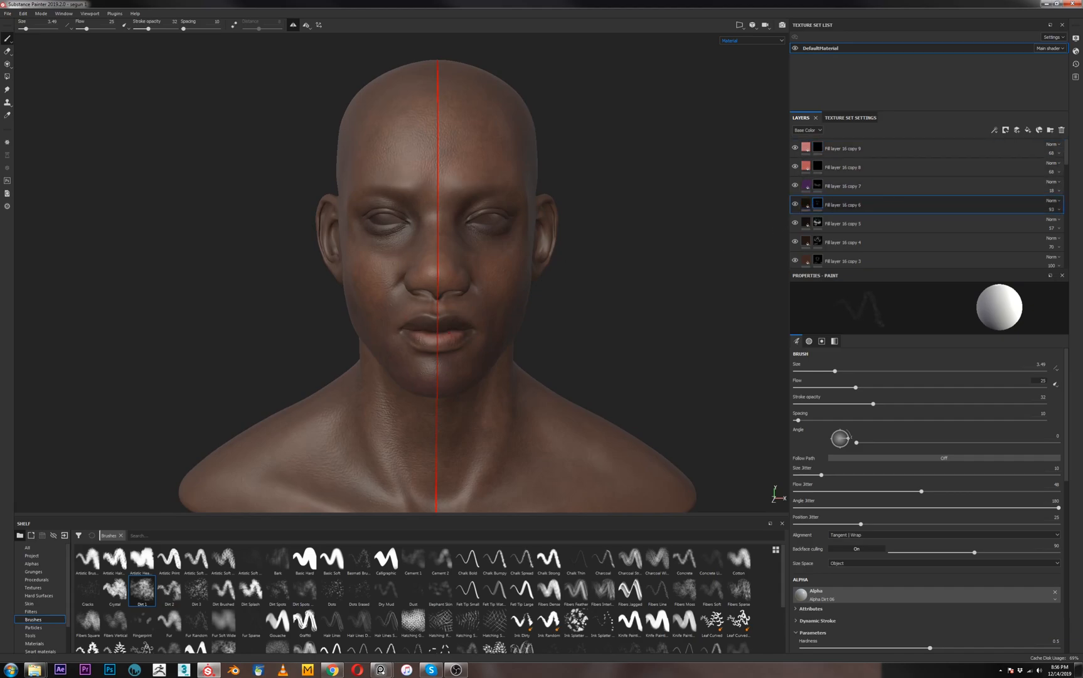
scroll(496, 338, up, 5)
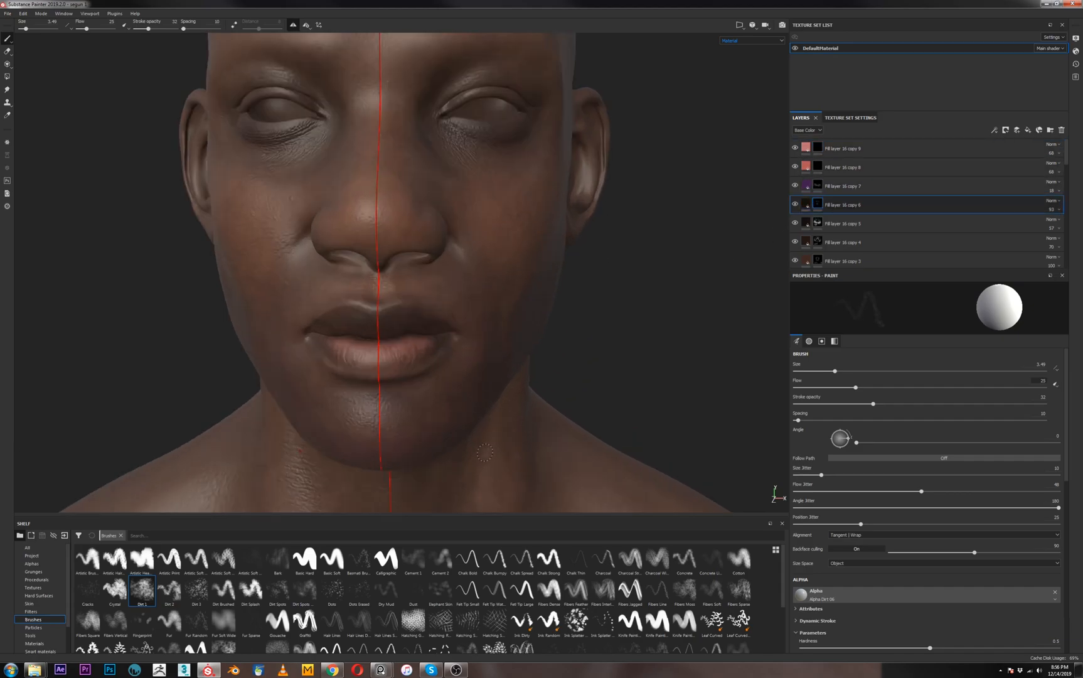
scroll(443, 436, up, 2)
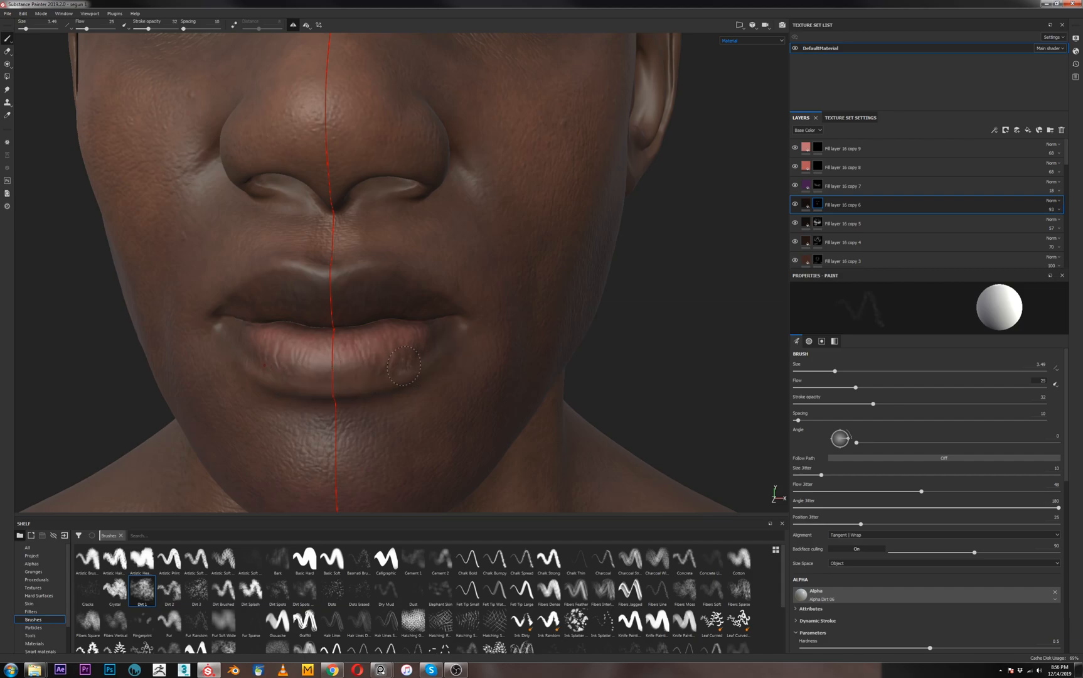
click(884, 387)
click(896, 403)
Select the mask of Fill layer 16 copy 2 and paint above the upper lip with brush size 2.15, flow 23 and stroke opacity 31
scroll(1063, 188, down, 3)
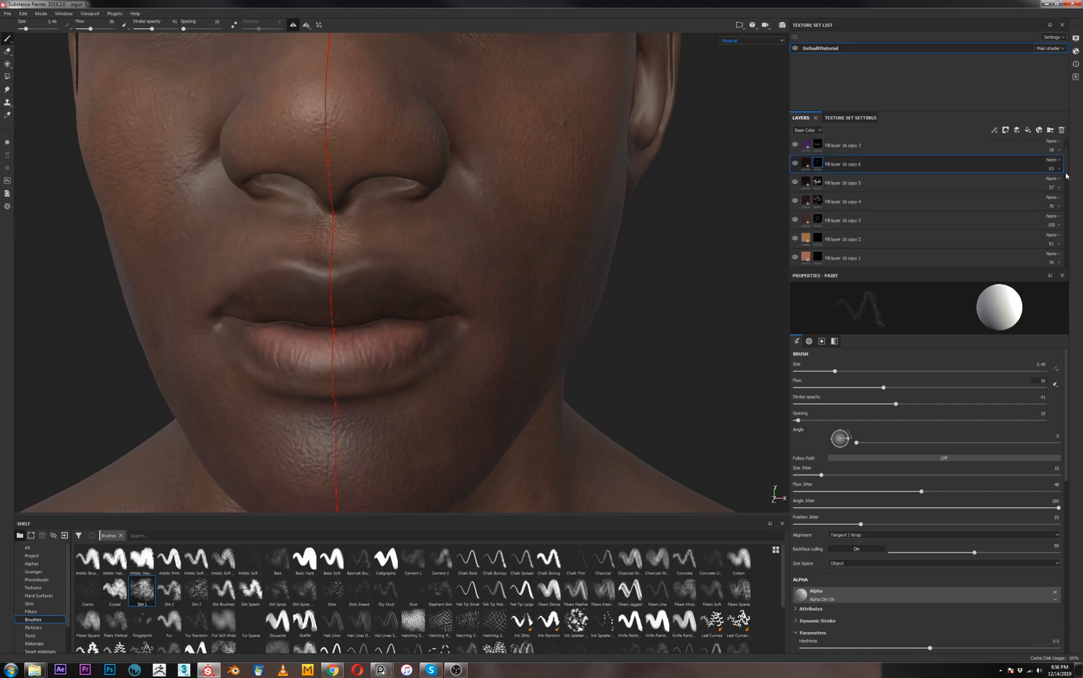
click(880, 167)
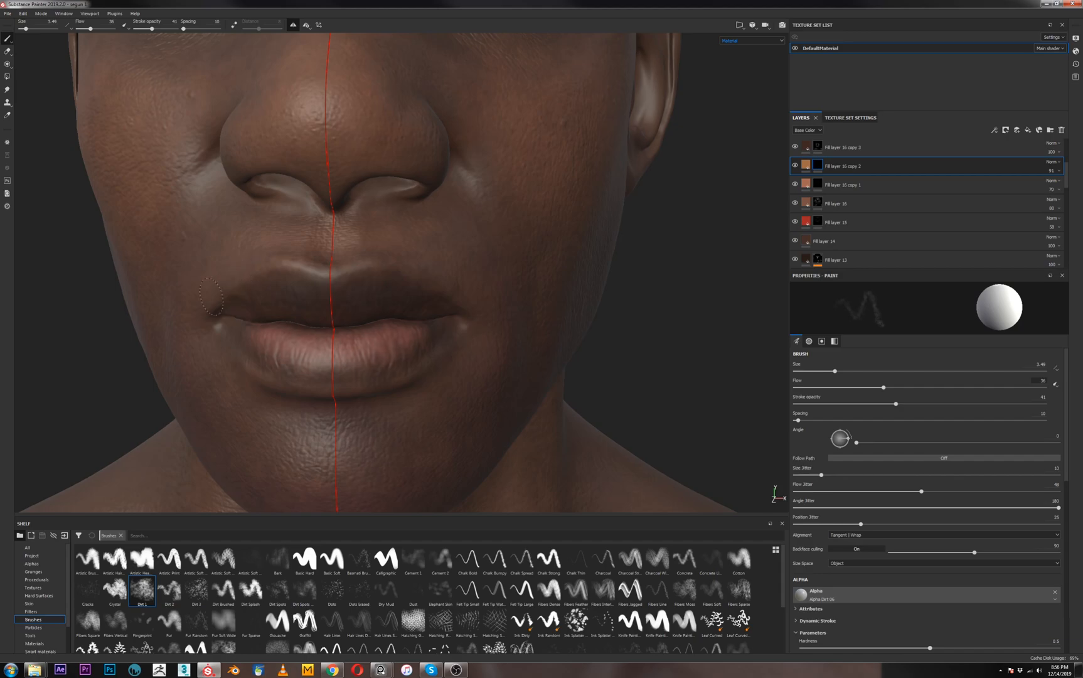
mouse_move(251, 270)
alt+mouse_down()
mouse_move(253, 313)
mouse_move(264, 313)
alt+mouse_up()
key(ctrl)
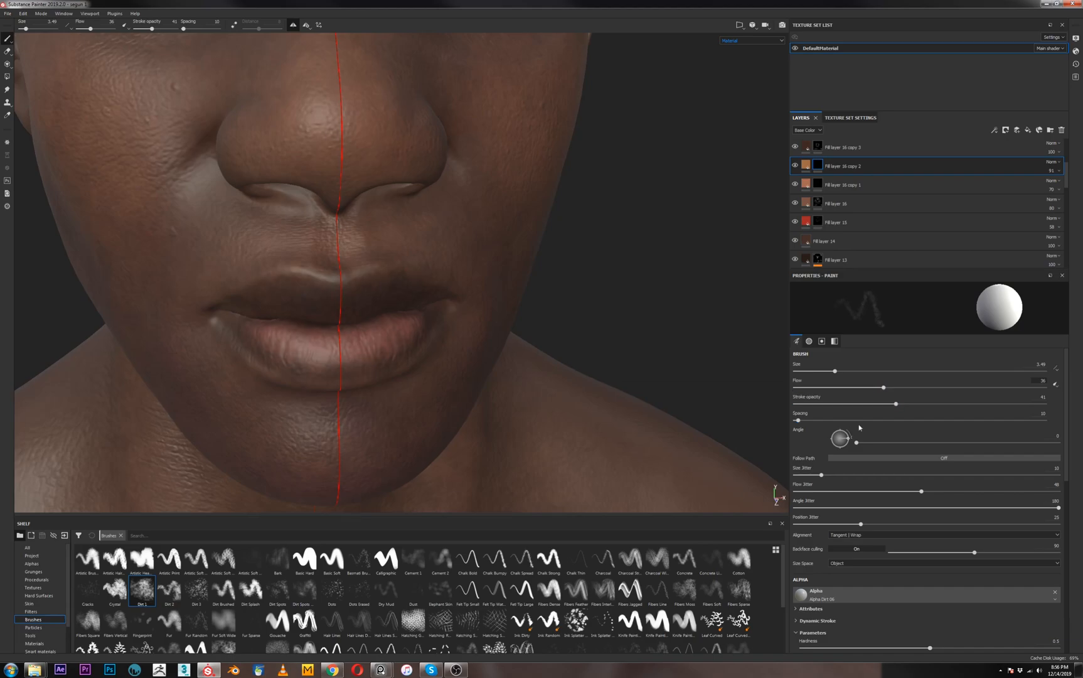
click(850, 388)
click(870, 405)
alt+drag(450, 275, 395, 251)
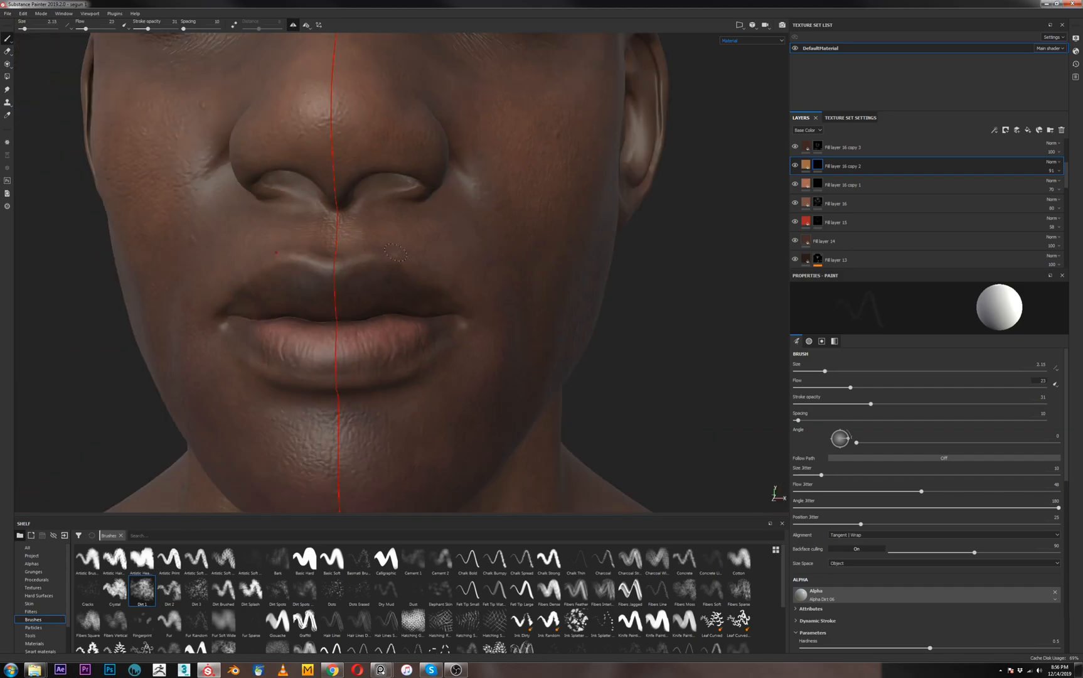
Work through the masks of Fill layer 16 copy 1 and Fill layer 16, painting above the upper lip and enlarging the brush to 4.28
click(806, 185)
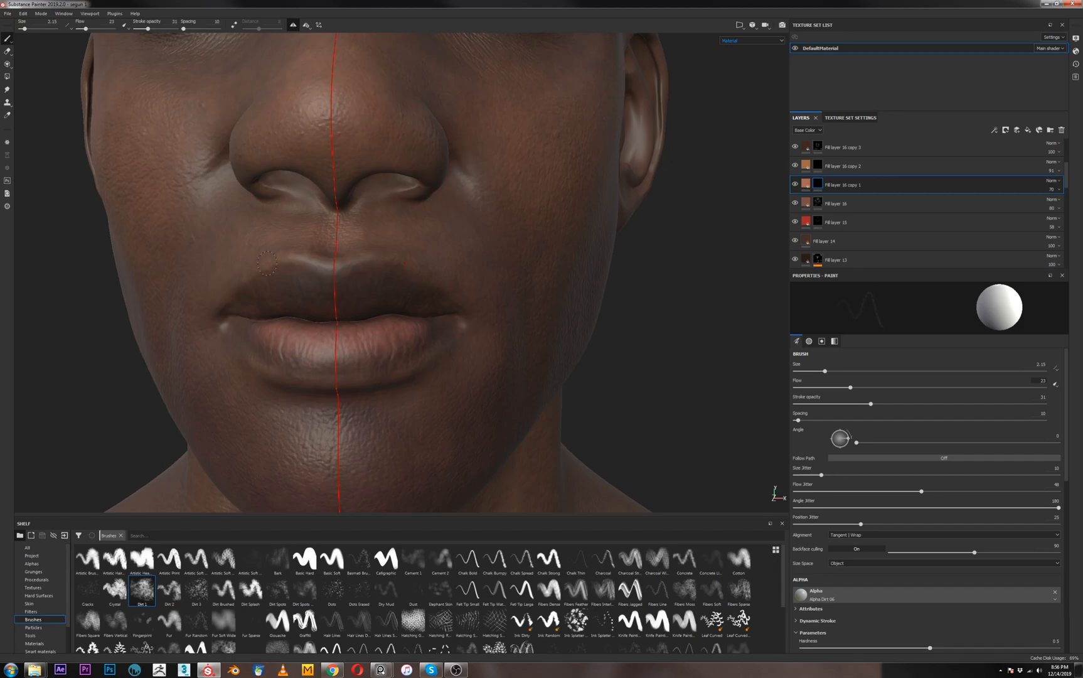
click(836, 203)
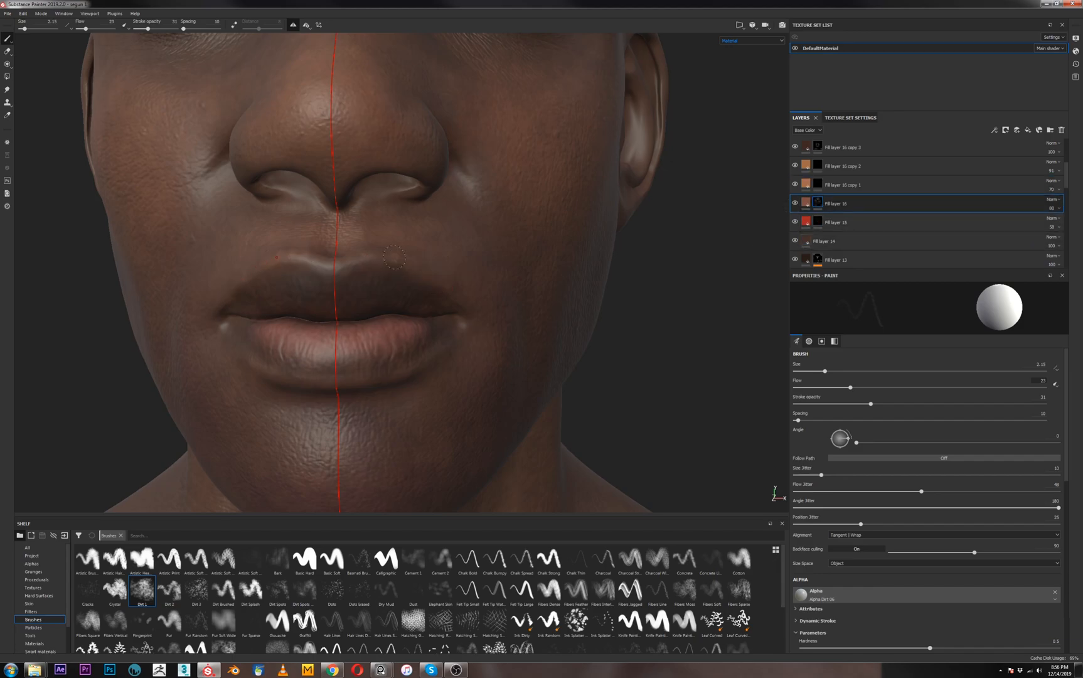
key(bracketright)
key(bracketright)
key(bracketright)
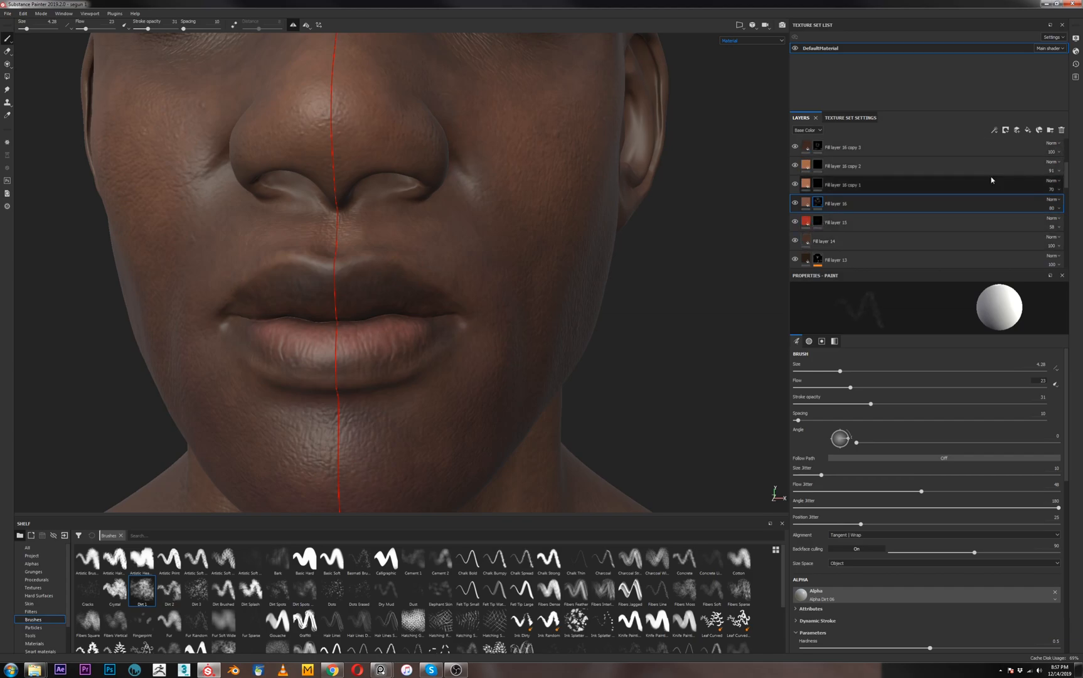
Duplicate the base fill layer and move the copy to the top of the layer stack
scroll(816, 187, up, 3)
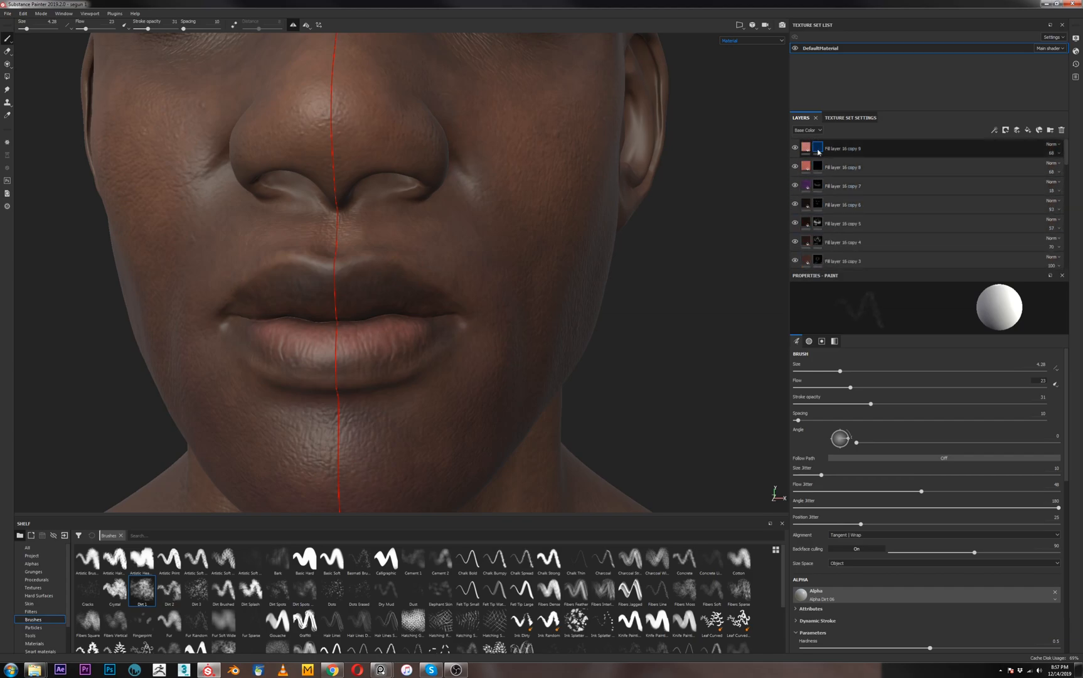
scroll(1066, 158, down, 10)
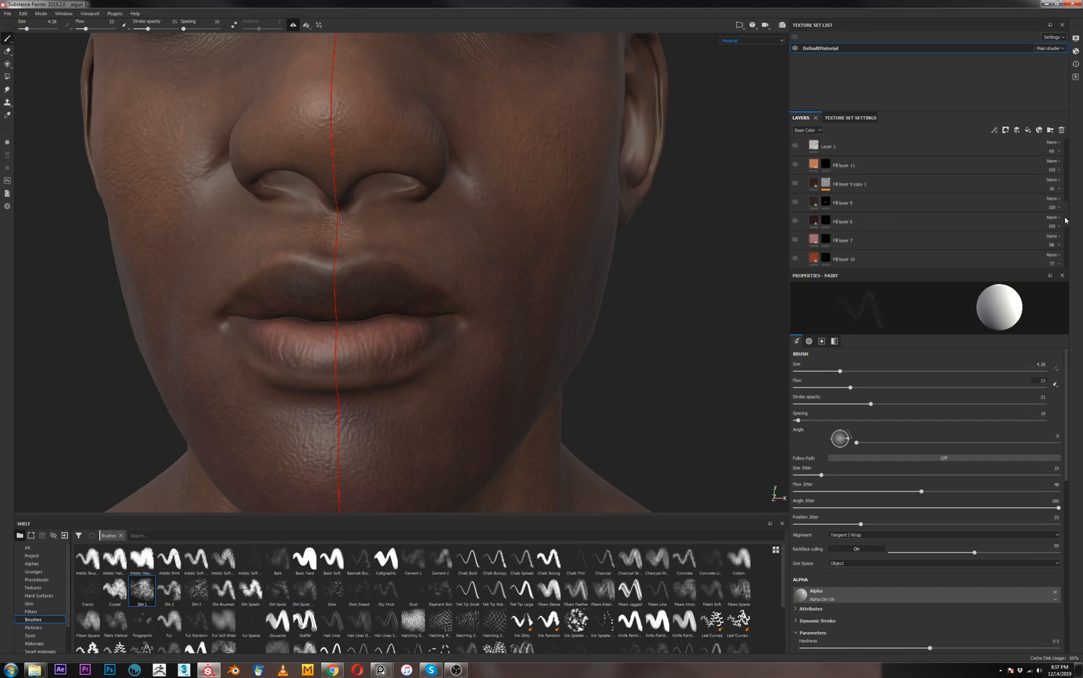
alt+right_drag(621, 266, 553, 276)
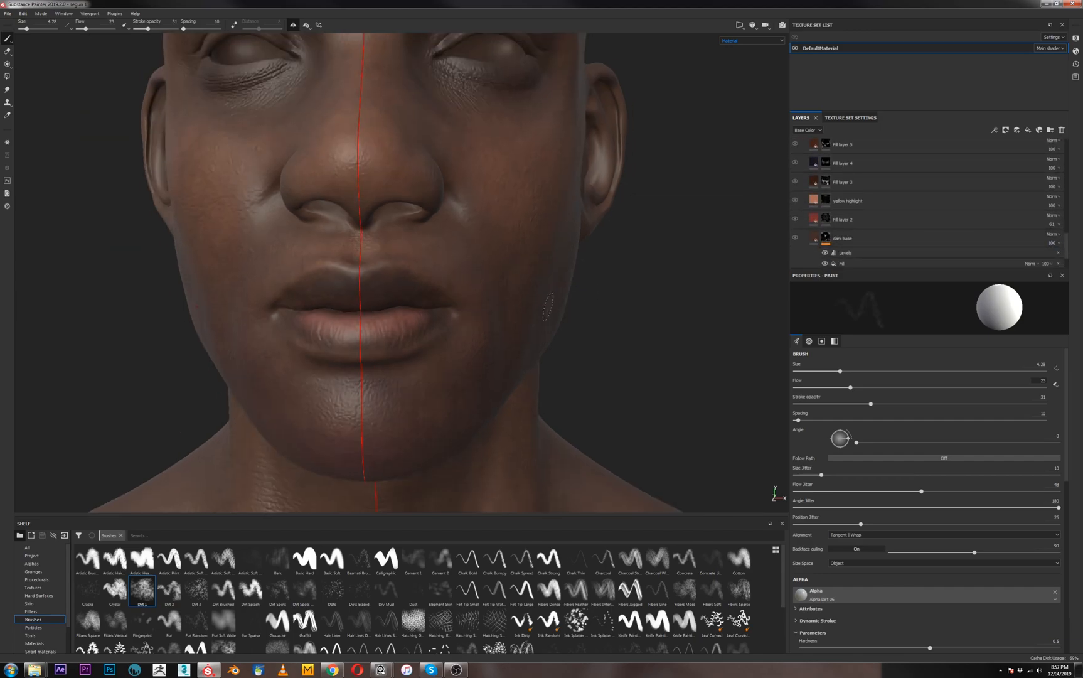
alt+drag(503, 283, 534, 298)
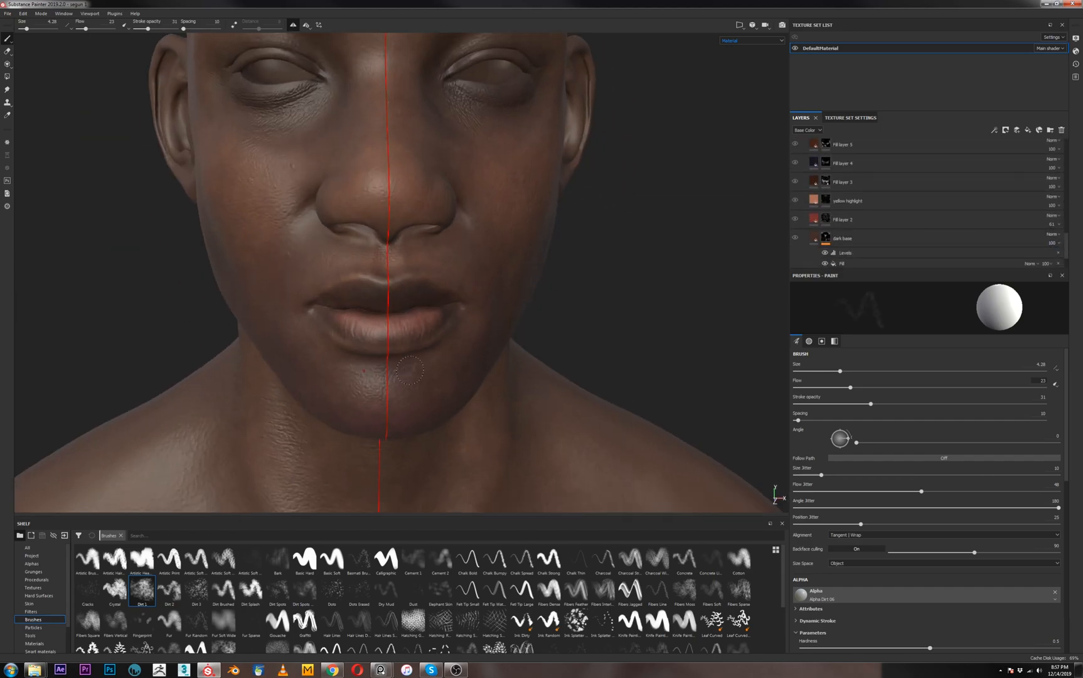
alt+drag(409, 370, 414, 352)
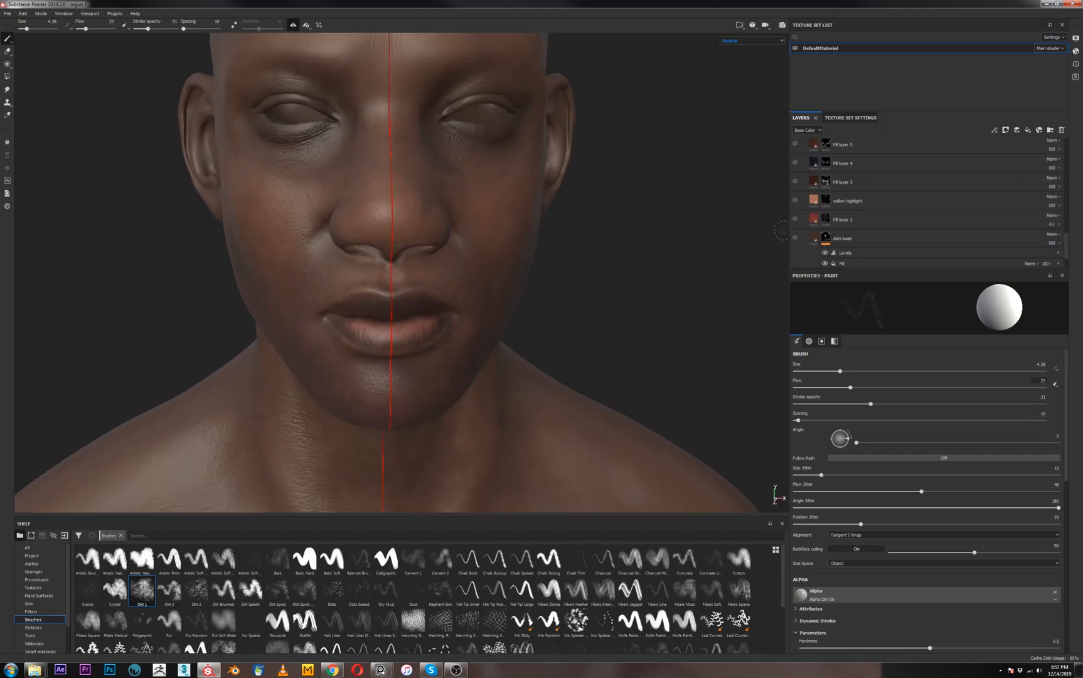
click(869, 240)
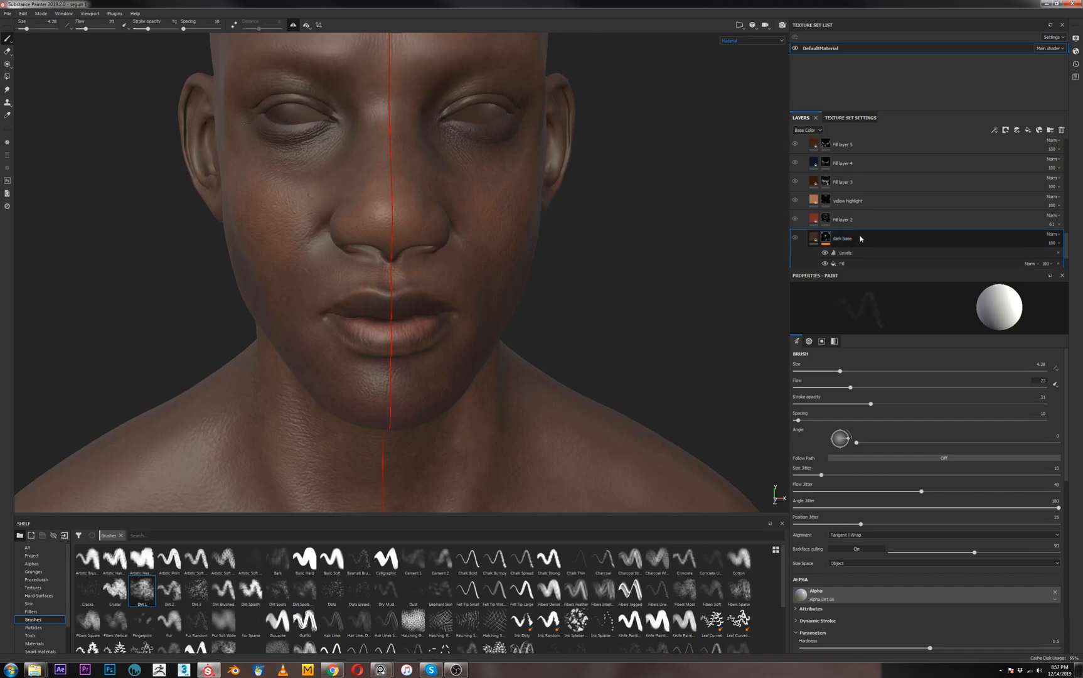
scroll(1067, 247, down, 2)
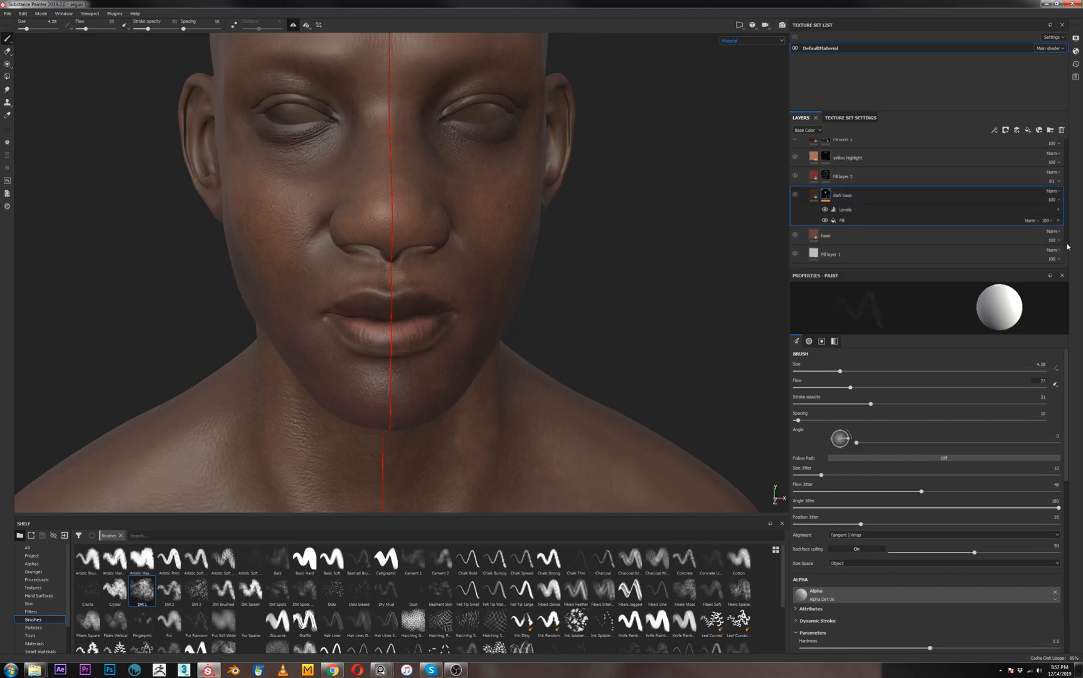
click(899, 240)
key(ctrl+d)
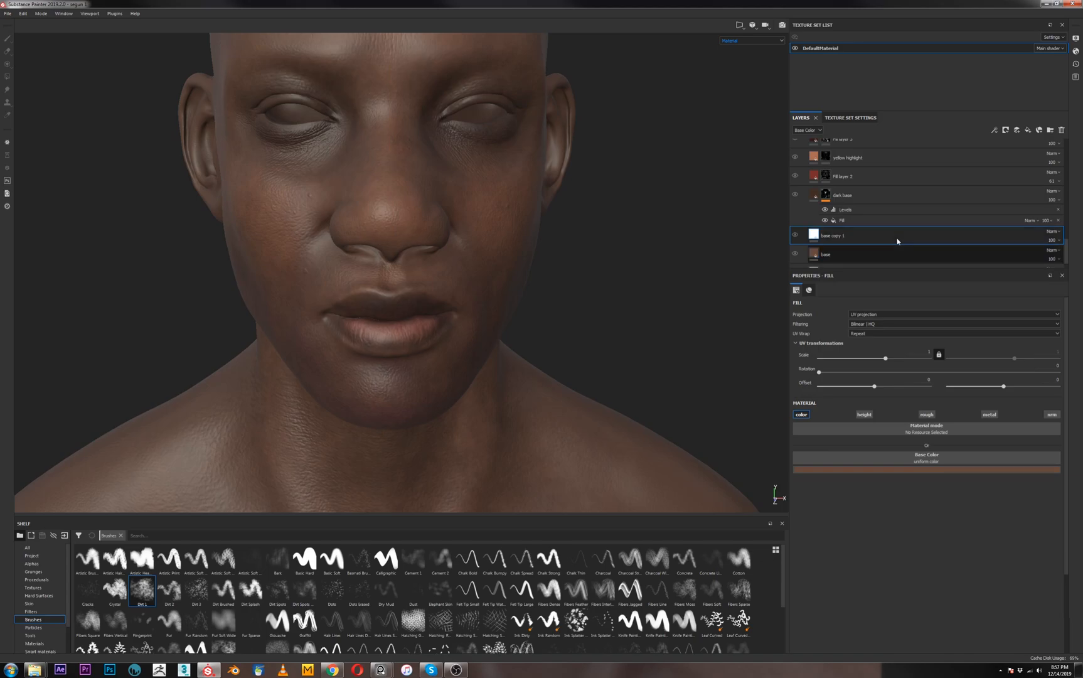
drag(878, 243, 793, 179)
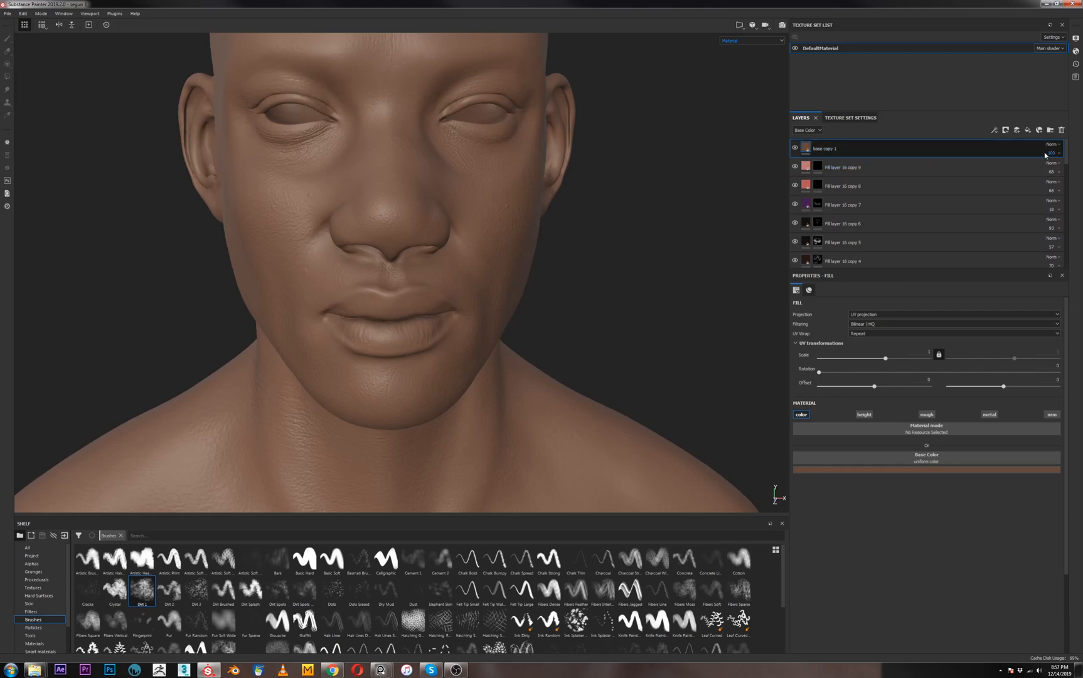
Add a black mask to base copy 1 and paint around the upper lip with brush size 6.1 and flow 28
click(1008, 130)
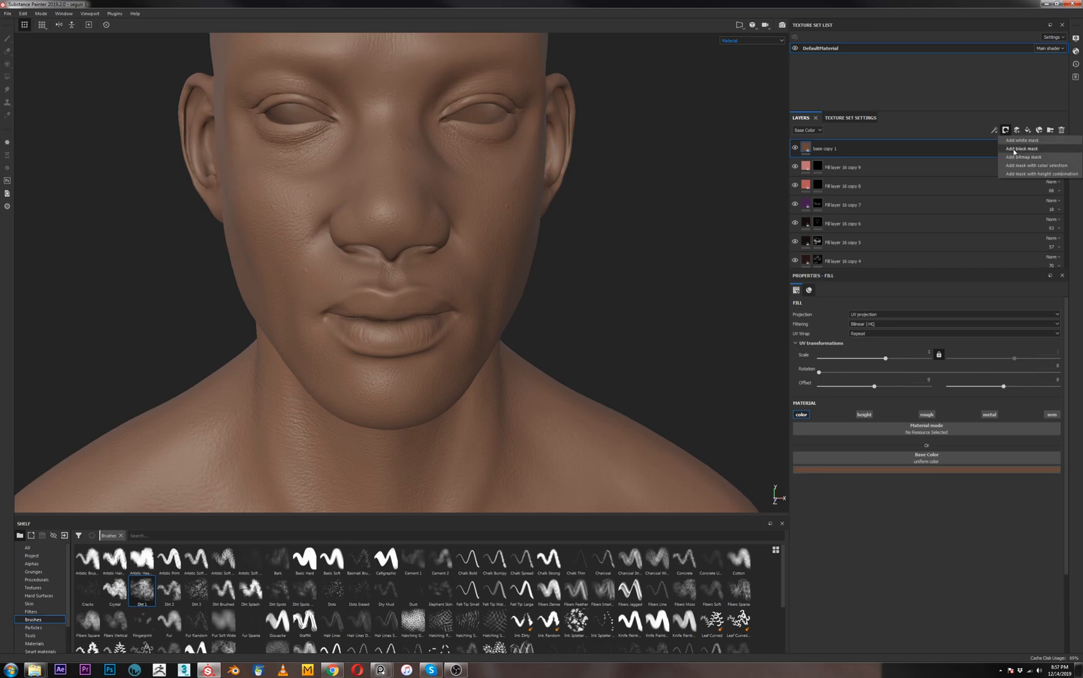
click(1022, 141)
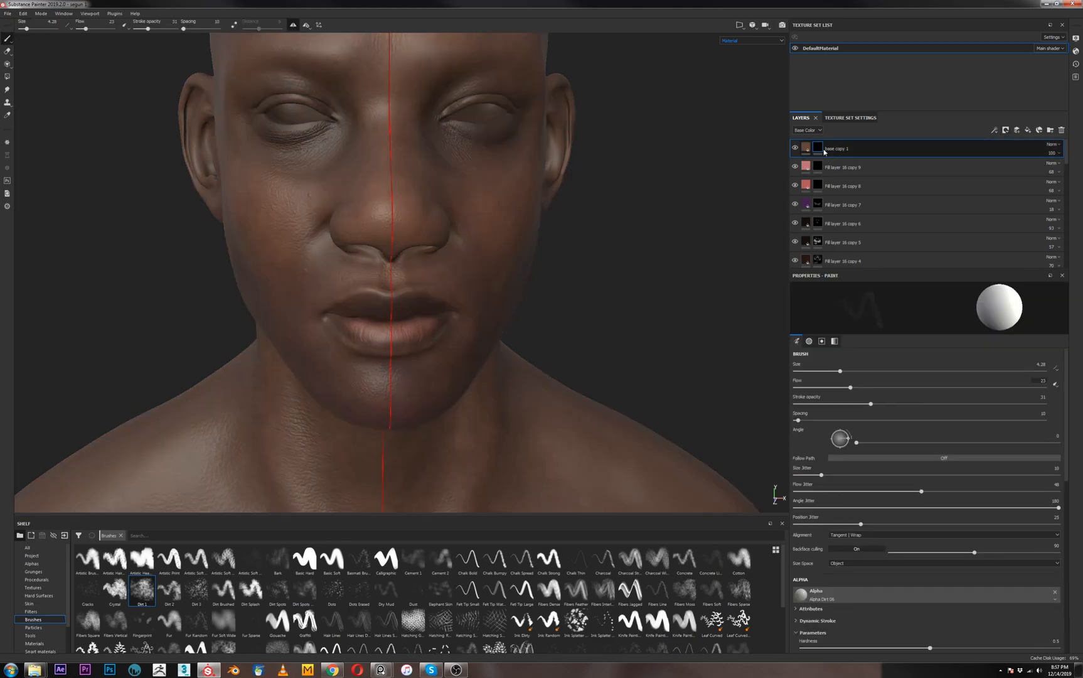
mouse_move(509, 236)
ctrl+right_down()
mouse_move(584, 231)
mouse_move(726, 339)
ctrl+right_up()
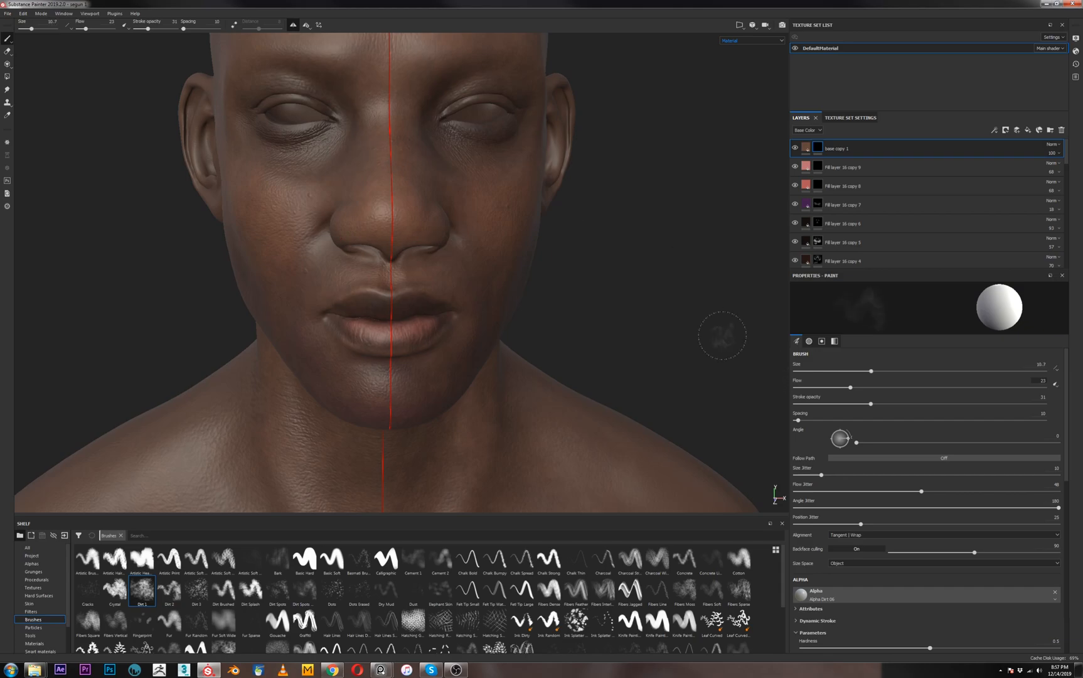
drag(850, 387, 863, 387)
ctrl+right_drag(420, 290, 457, 312)
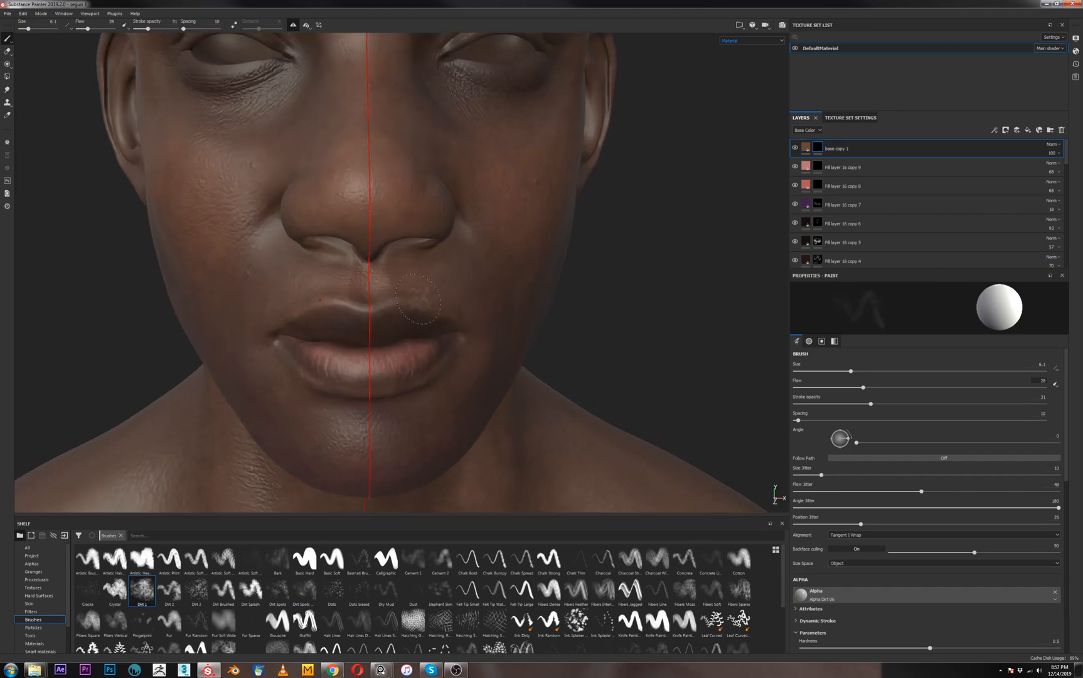
alt+drag(389, 317, 384, 272)
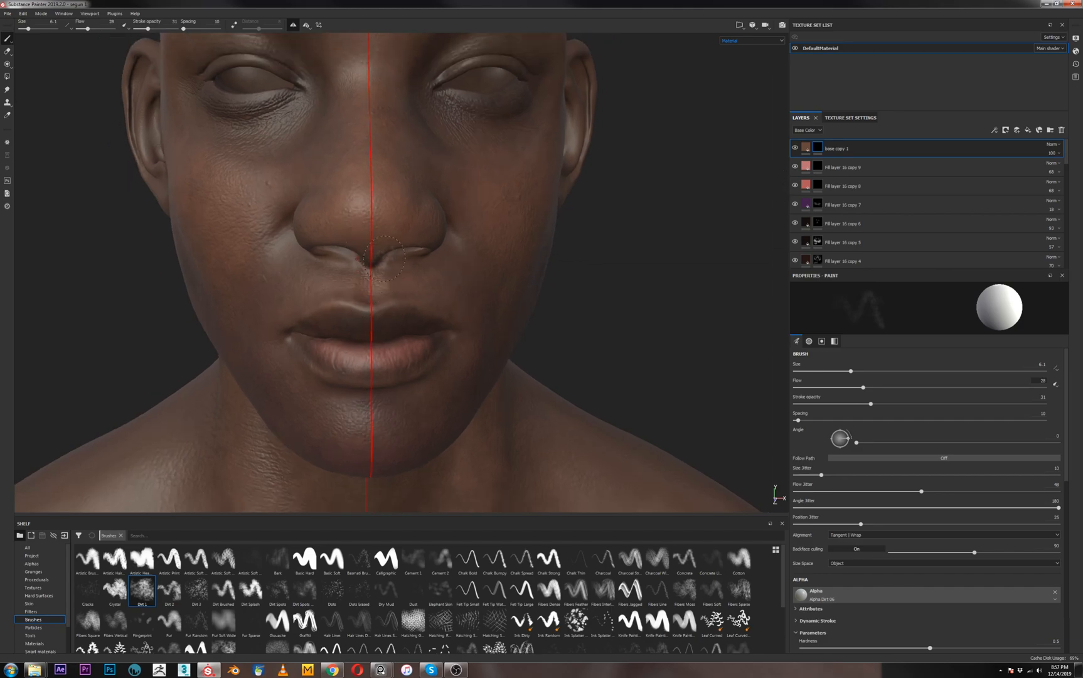
Enlarge the brush to 10.7 and paint the base tone beside the nose and on the inner cheek
ctrl+right_drag(384, 257, 403, 256)
click(410, 200)
scroll(409, 199, down, 3)
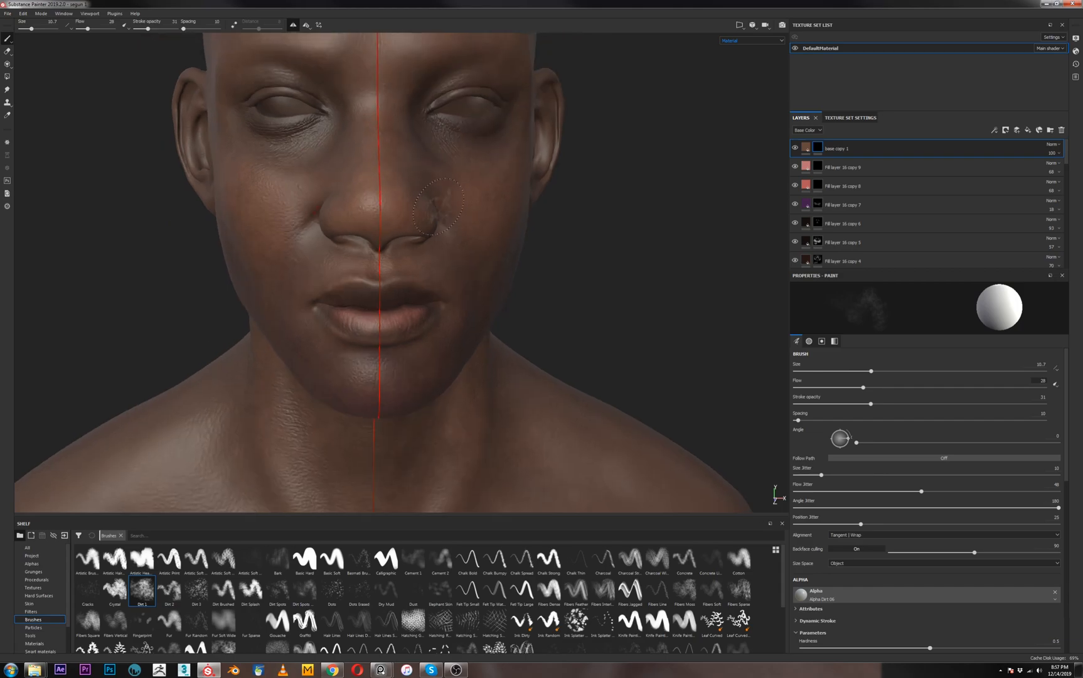
alt+drag(409, 199, 411, 213)
scroll(409, 220, down, 3)
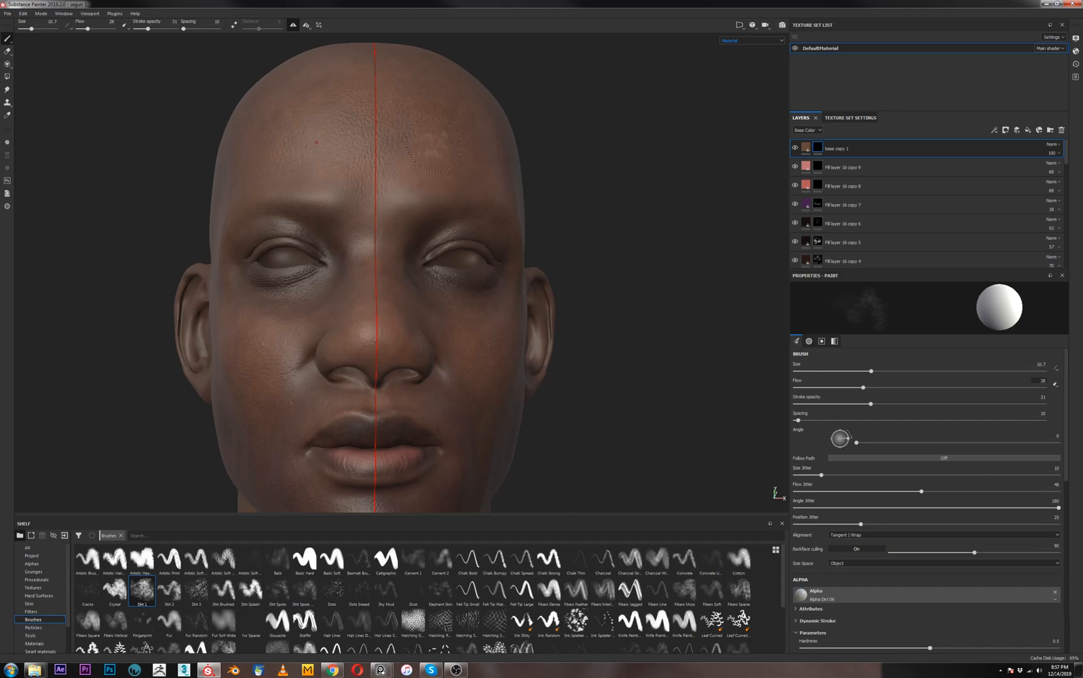
Enlarge the brush to 25.73 and paint the base tone over the forehead, side of the head and jaw
alt+drag(383, 108, 412, 154)
scroll(411, 153, down, 2)
key(bracketright)
key(bracketright)
key(bracketright)
key(bracketright)
key(bracketright)
key(bracketright)
key(bracketright)
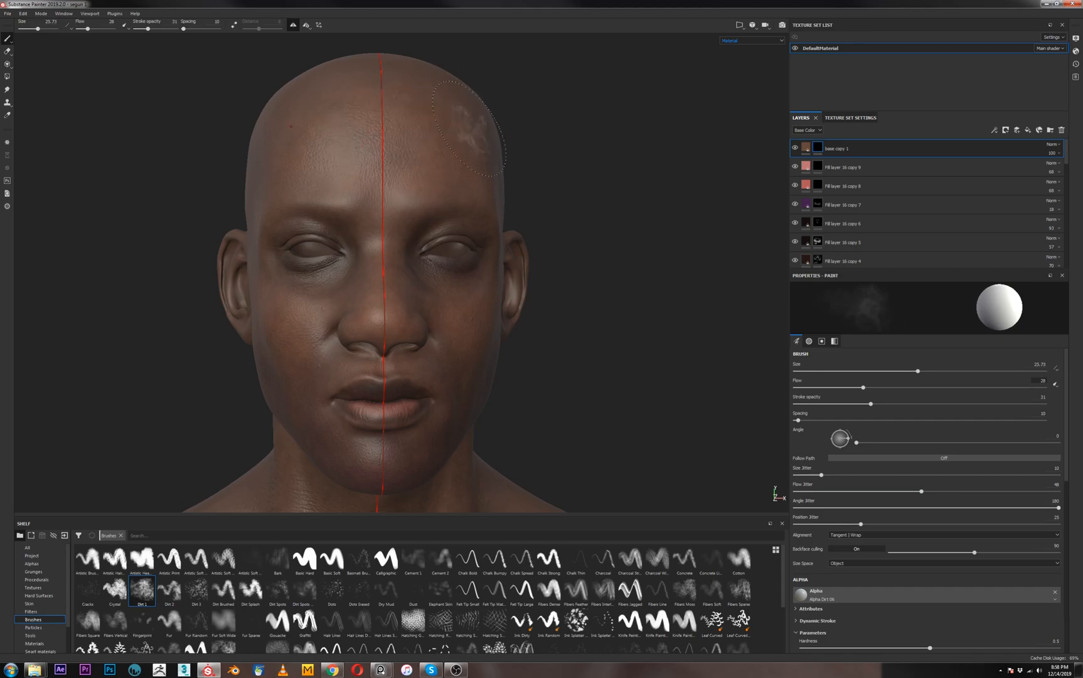
alt+drag(345, 283, 295, 317)
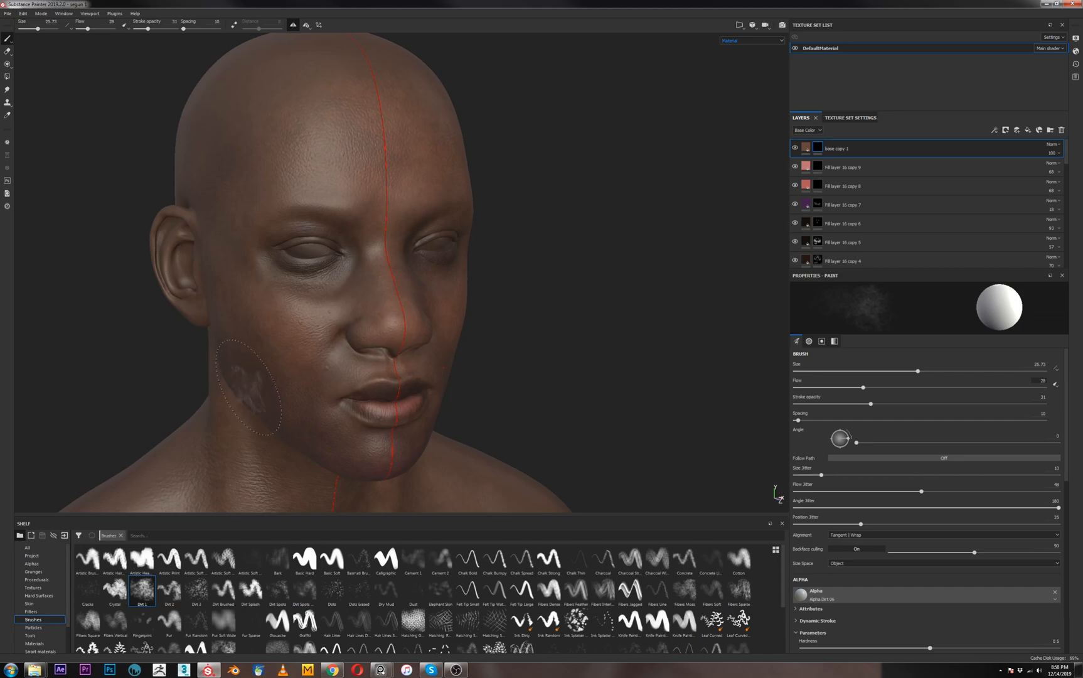
alt+drag(349, 399, 264, 385)
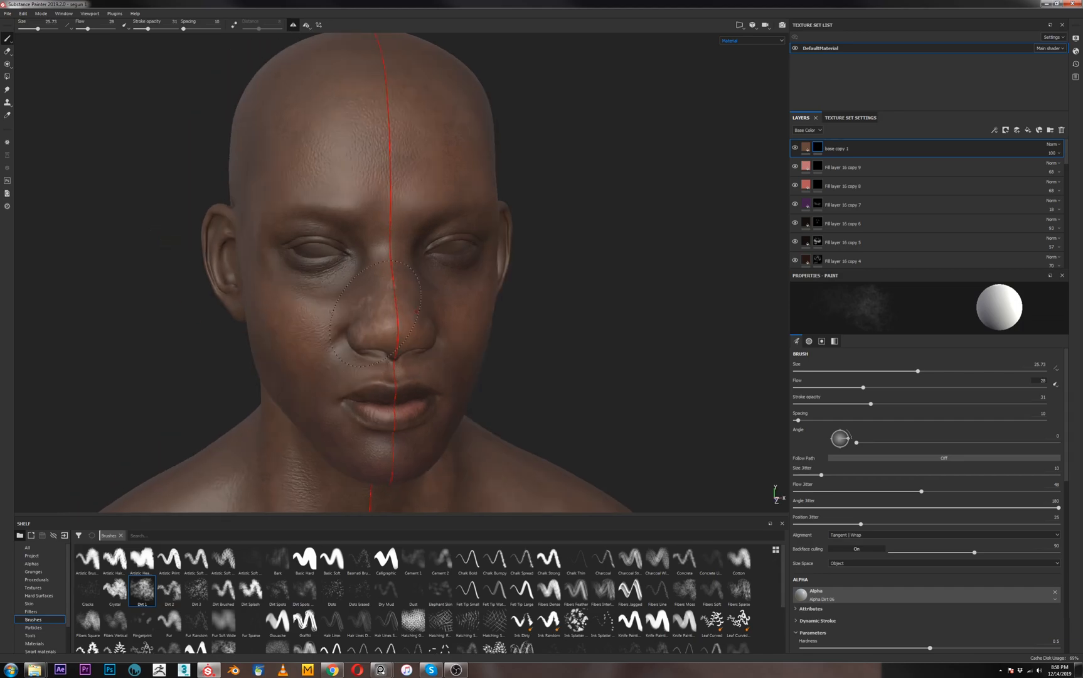
Reduce the brush to 18.25 and down to 12.05, blending the base tone over the cheeks and chin
key(bracketleft)
key(bracketleft)
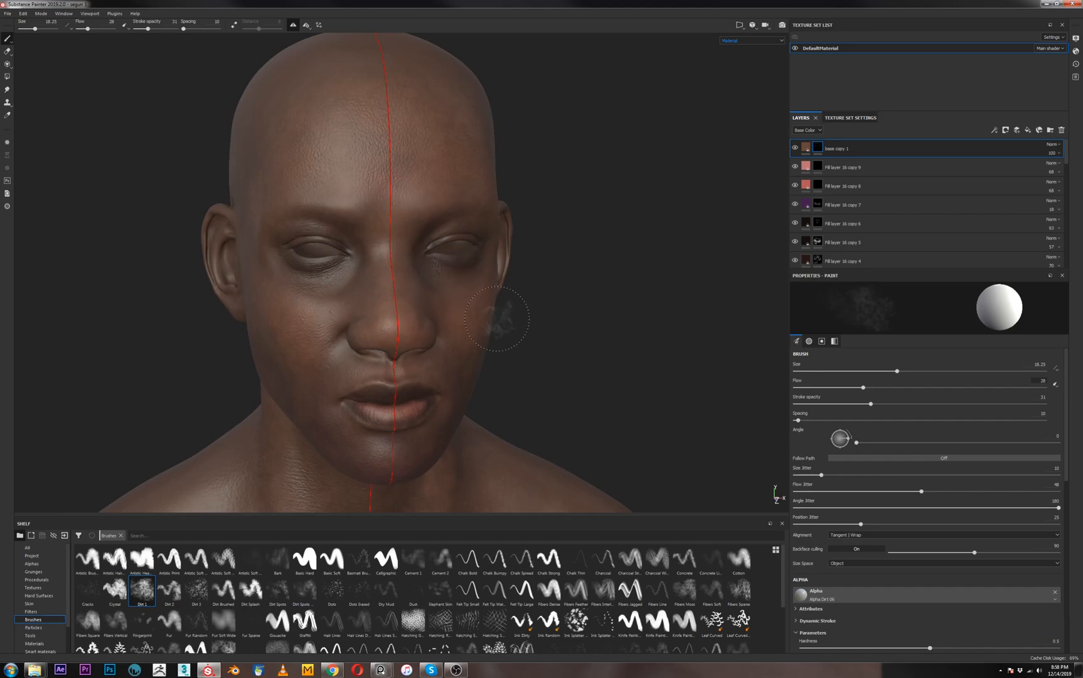
alt+drag(496, 325, 451, 285)
key(bracketleft)
key(bracketleft)
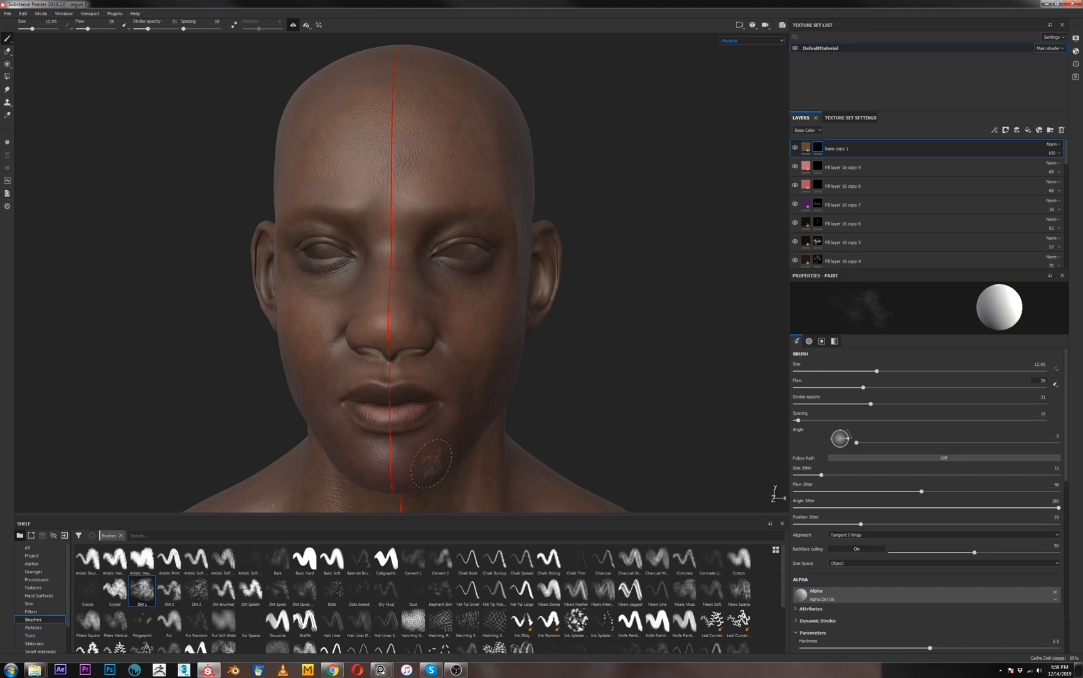
Set brush flow 11, stroke opacity 23 and size 14.99, and softly paint the base tone over the chin and lower cheek
key(bracketleft)
mouse_move(863, 387)
mouse_down()
mouse_move(843, 387)
mouse_move(851, 403)
mouse_move(821, 387)
mouse_up()
key(bracketright)
key(bracketright)
alt+drag(412, 475, 377, 471)
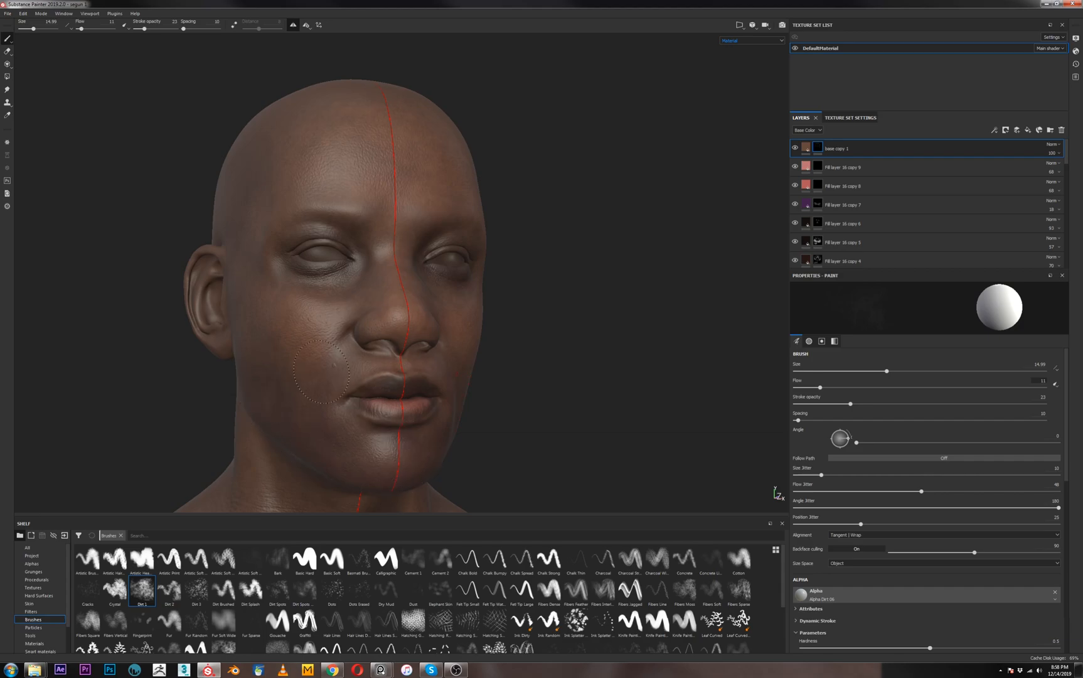
Enlarge the brush to 21.83 and paint the base tone over the neck and collarbone area of the bust
alt+drag(336, 454, 403, 460)
alt+right_drag(403, 460, 408, 353)
alt+drag(408, 352, 393, 355)
alt+middle_drag(394, 416, 368, 280)
alt+drag(369, 280, 387, 280)
key(bracketright)
key(bracketright)
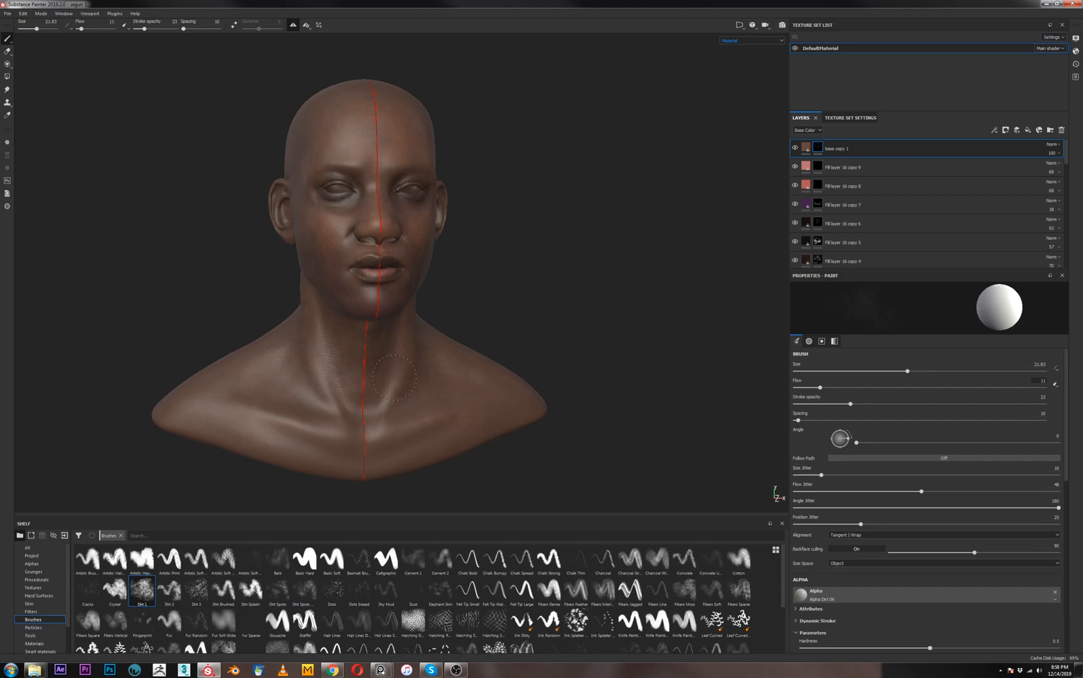
alt+drag(389, 395, 336, 408)
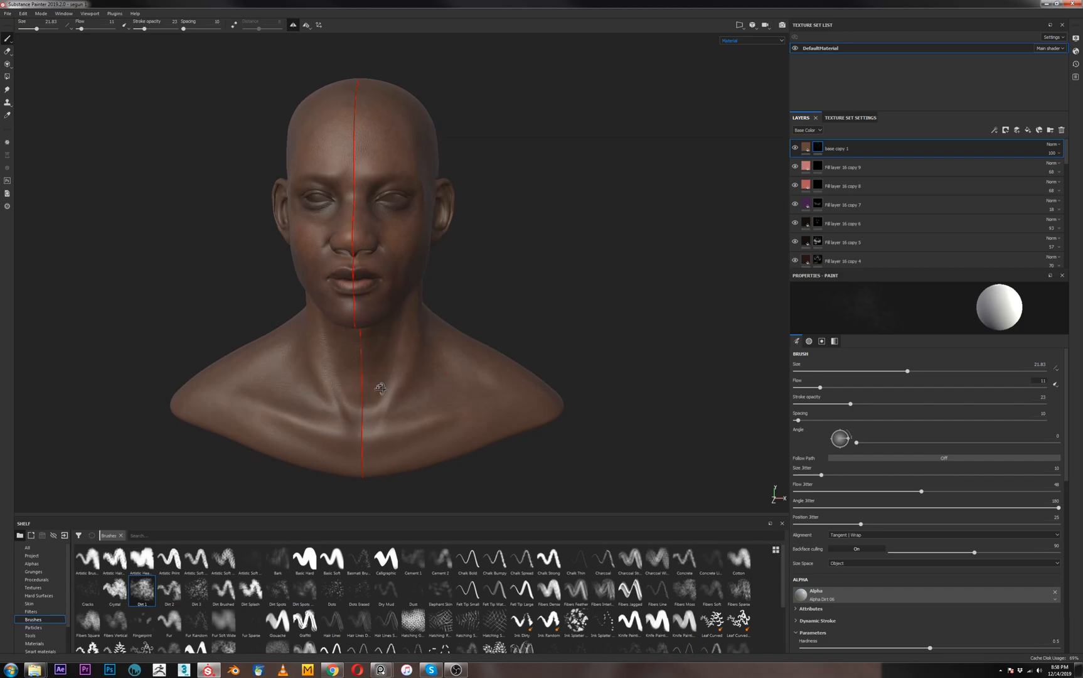
alt+drag(381, 387, 402, 383)
alt+right_drag(354, 349, 289, 334)
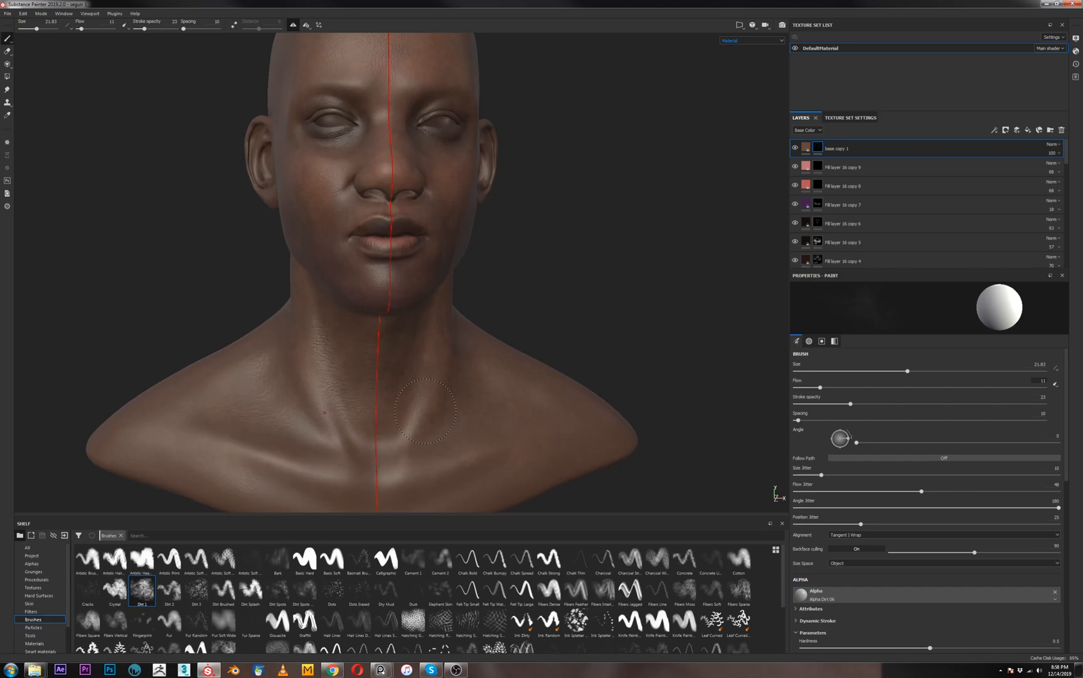
Set the opacity of base copy 1 to 77 and check the bust from several angles
click(1052, 152)
click(1073, 169)
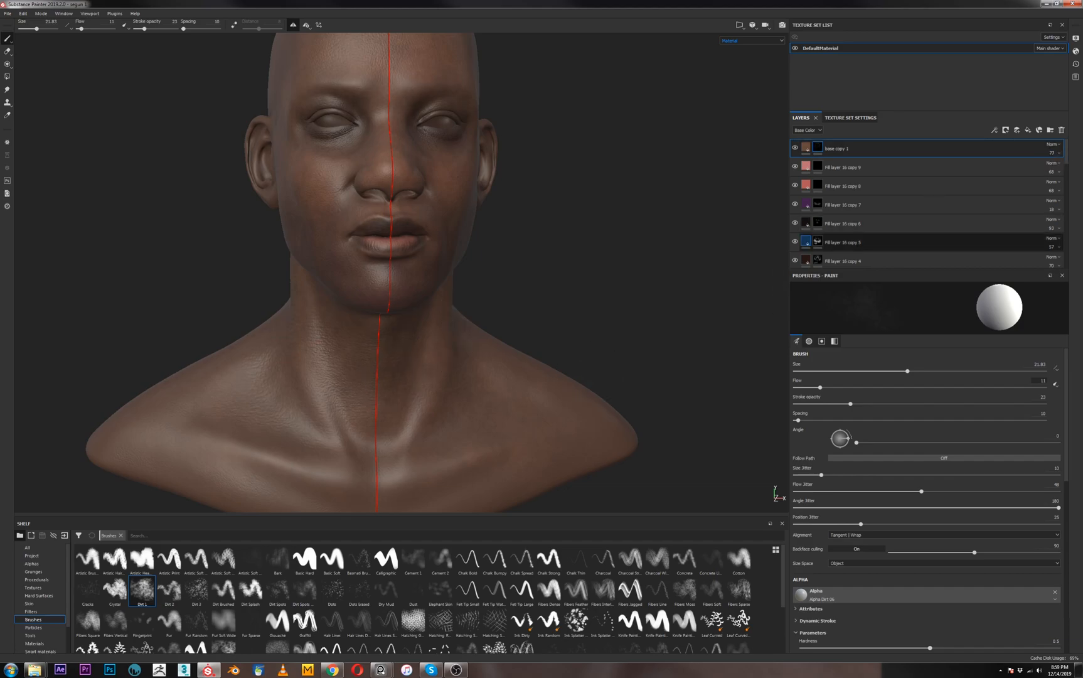
alt+drag(661, 249, 589, 265)
alt+right_drag(597, 135, 492, 284)
alt+middle_drag(493, 284, 516, 303)
alt+drag(516, 302, 519, 307)
scroll(533, 248, up, 5)
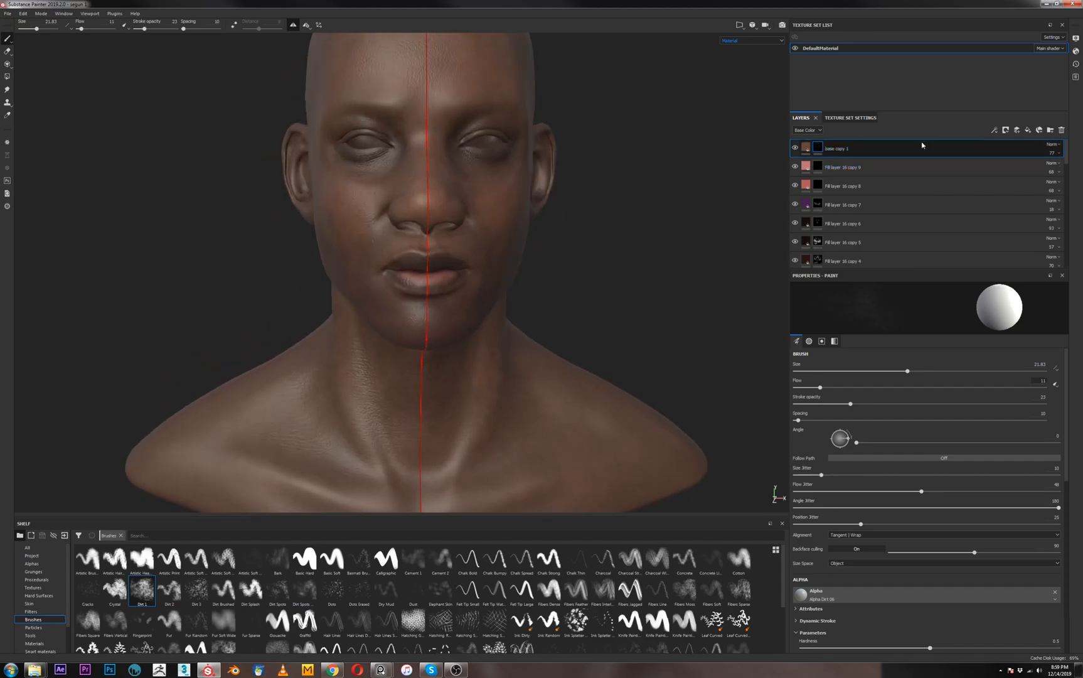
Duplicate base copy 1 and remove the mask from the new copy
key(ctrl+d)
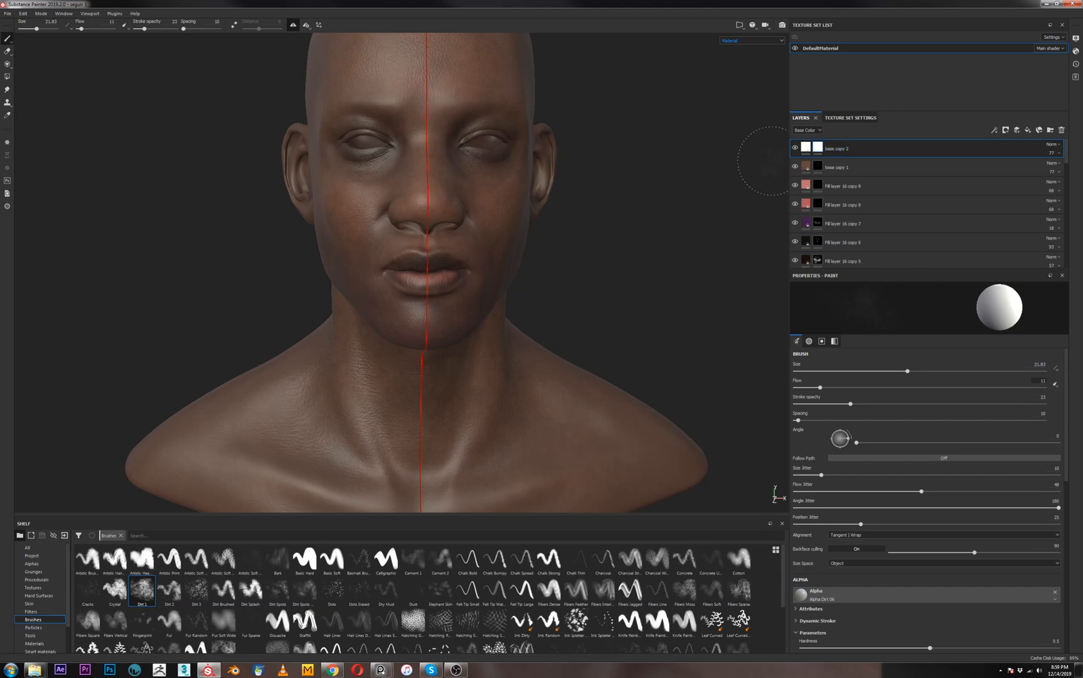
right_click(820, 149)
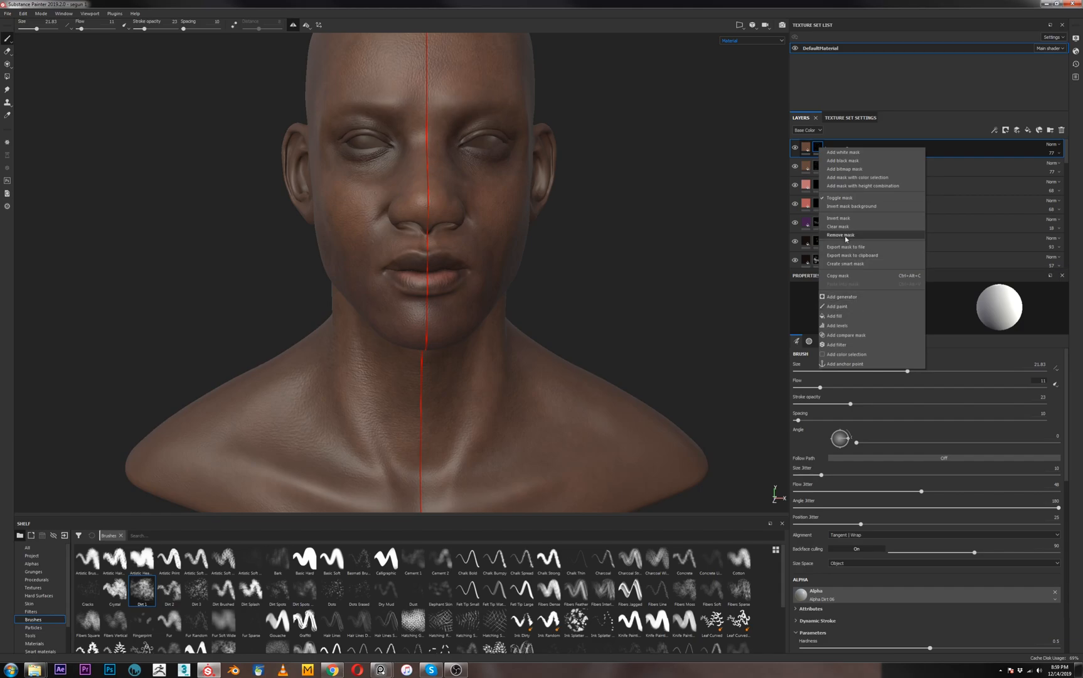
click(846, 235)
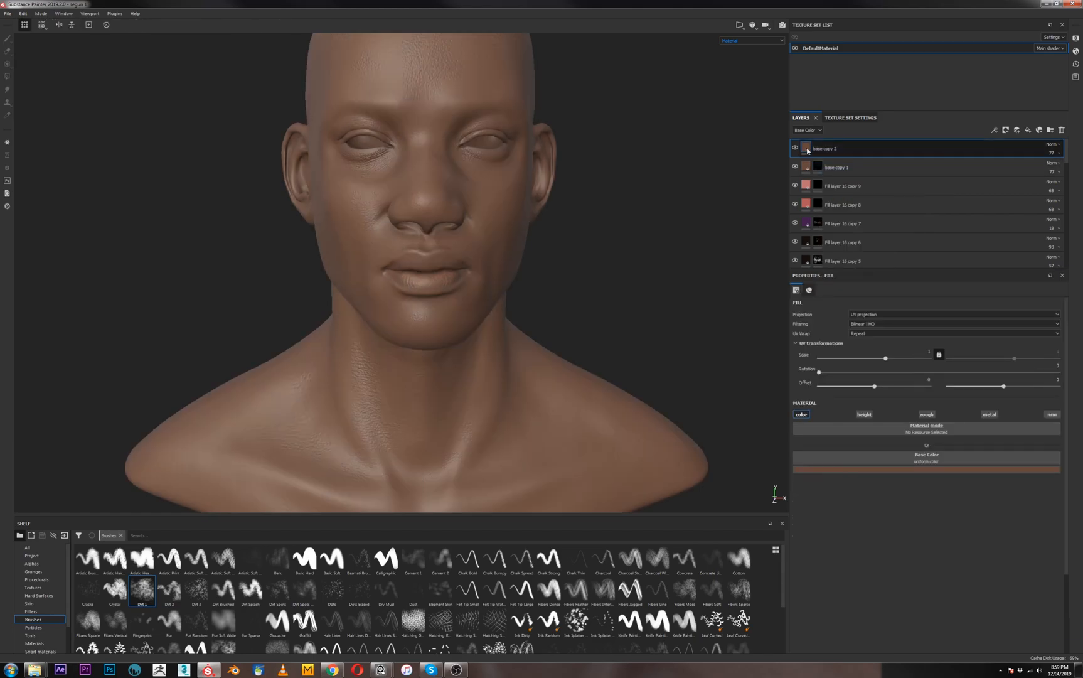
Darken the base color of the base copy 2 fill to a deep brown
click(944, 469)
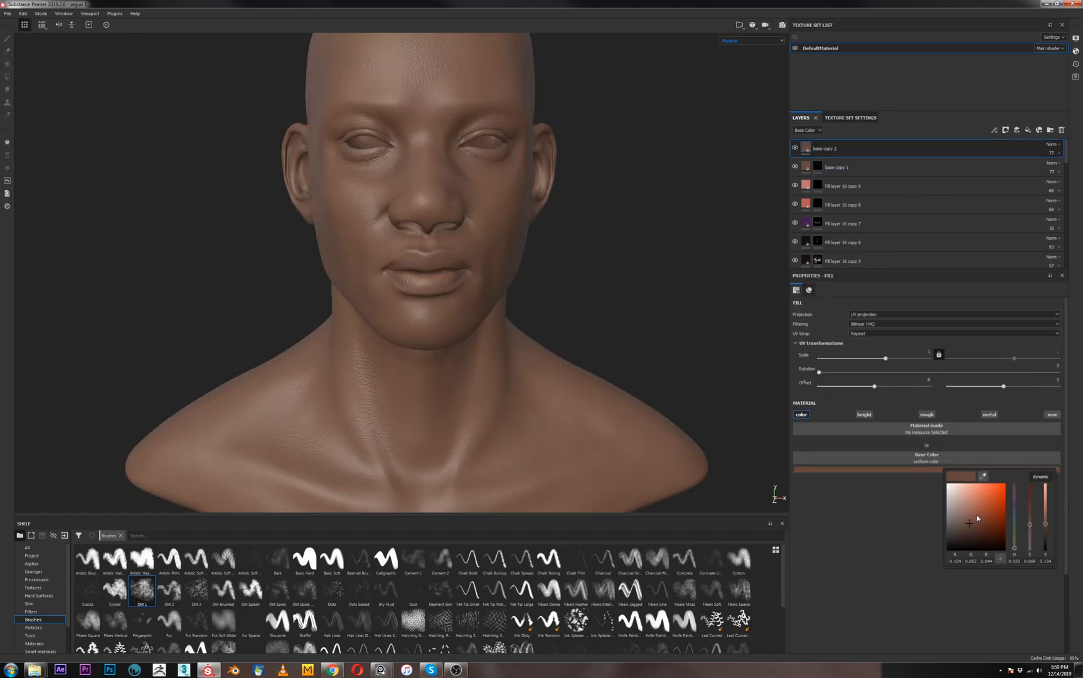
drag(970, 524, 971, 528)
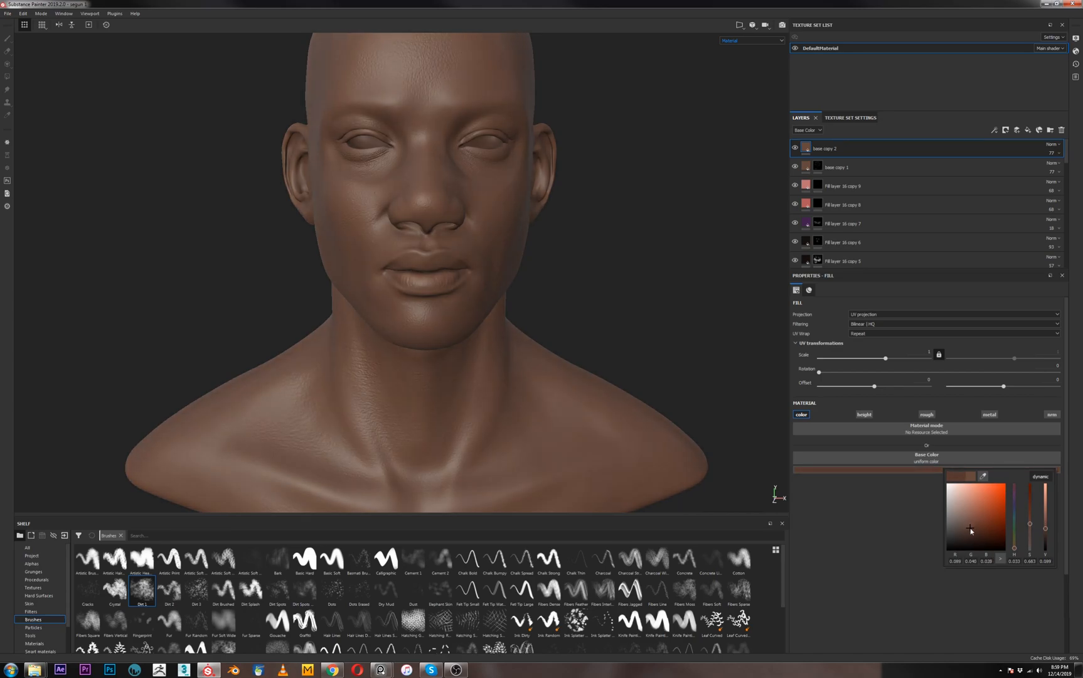
click(925, 518)
alt+drag(588, 172, 568, 259)
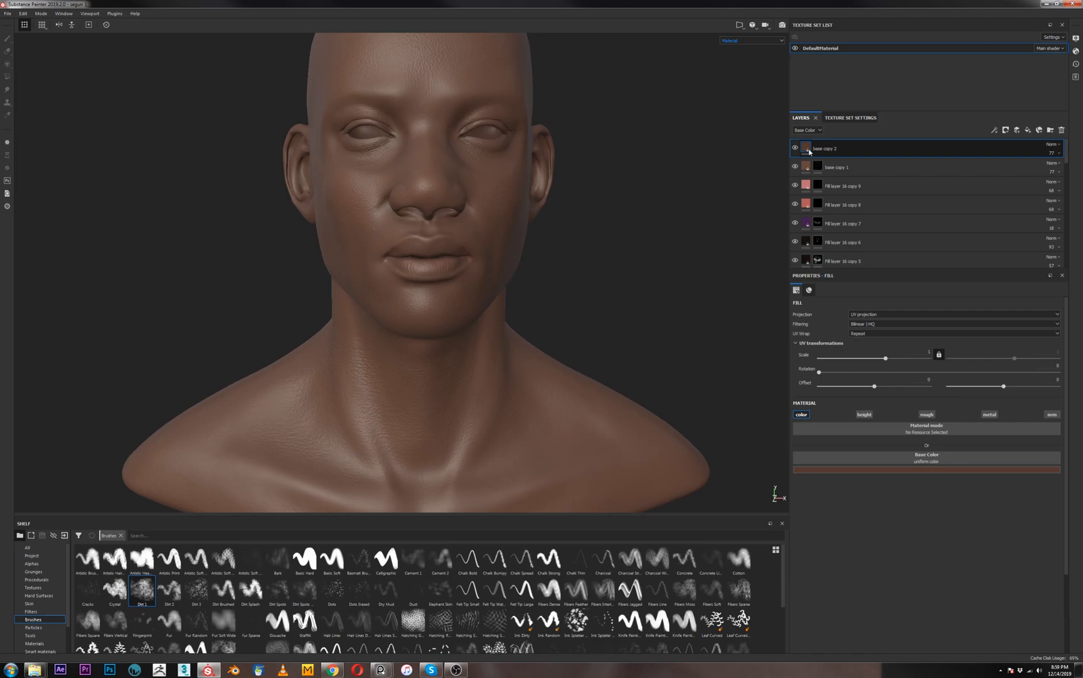
click(906, 470)
click(932, 536)
drag(932, 535, 932, 538)
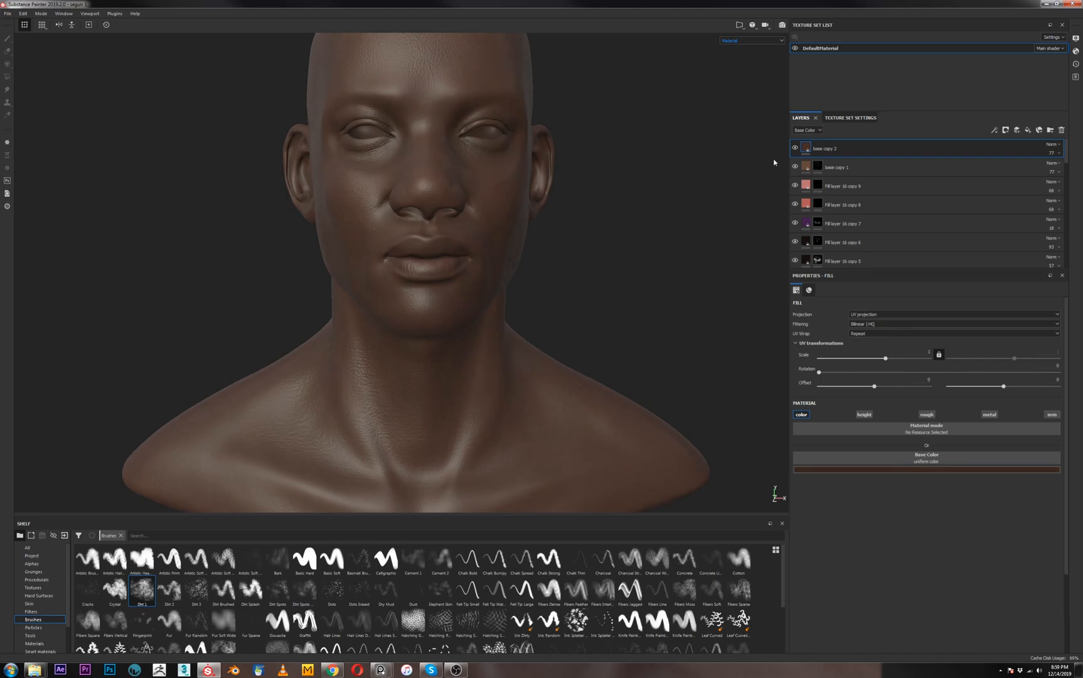
Add a bitmap mask to base copy 2 using the model's curvature map
click(995, 130)
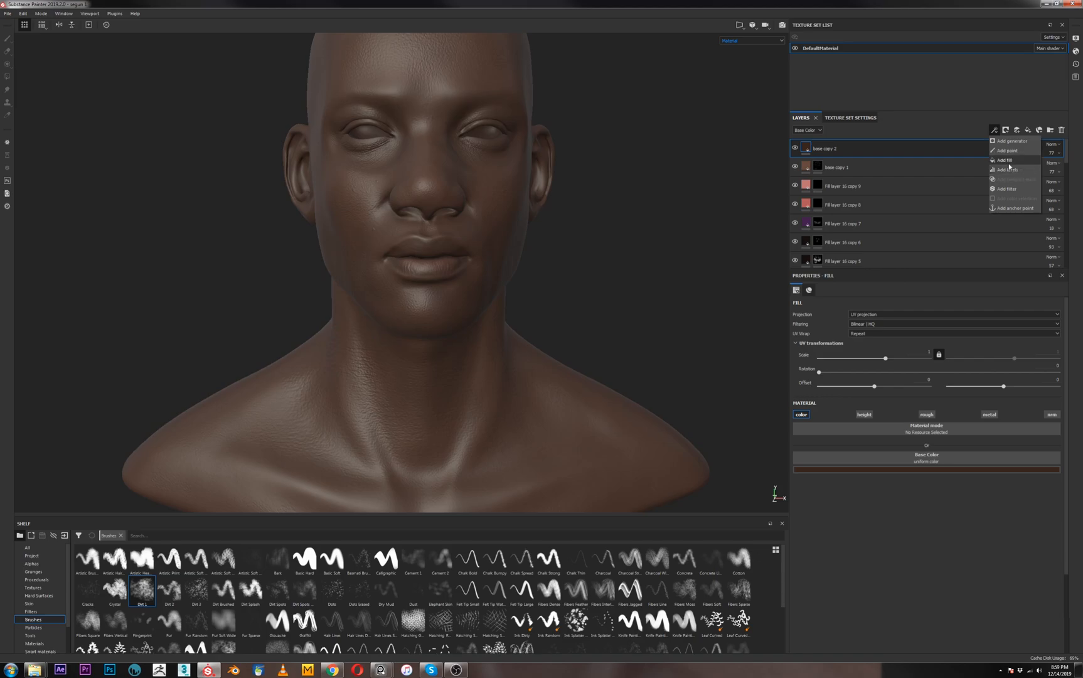
click(1006, 130)
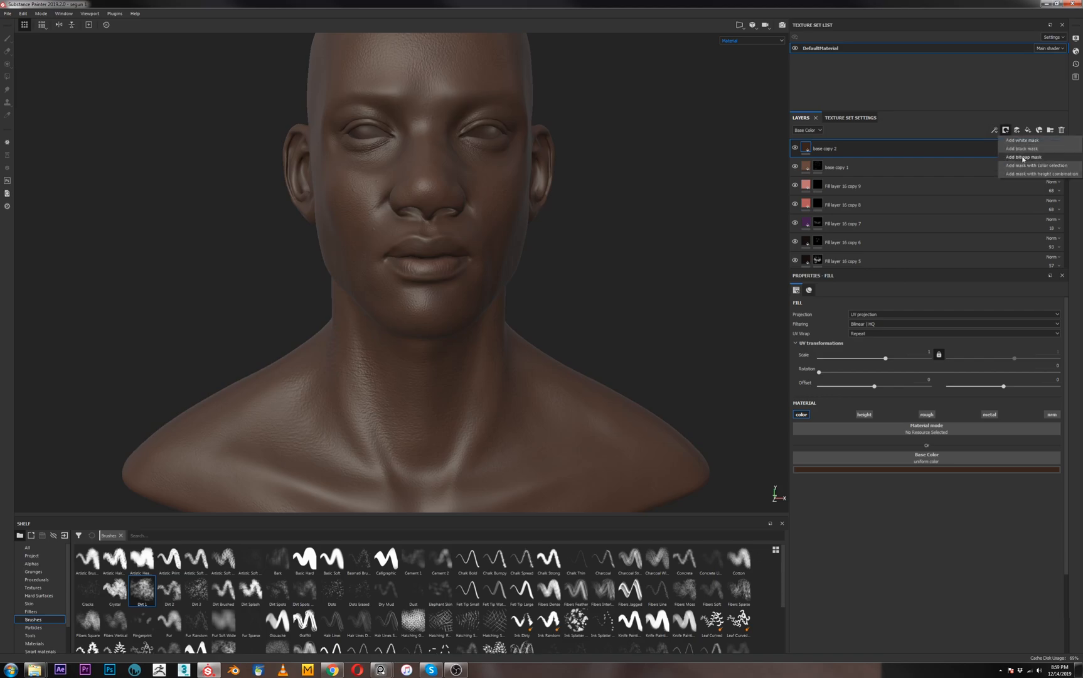
click(1021, 156)
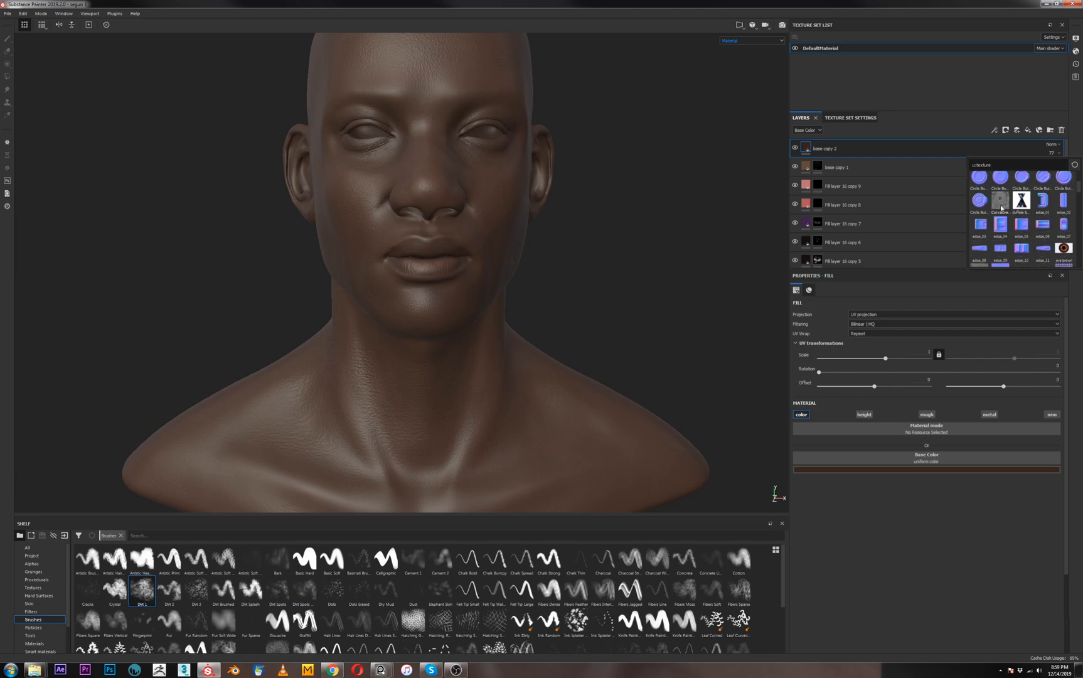
click(1003, 209)
key(1)
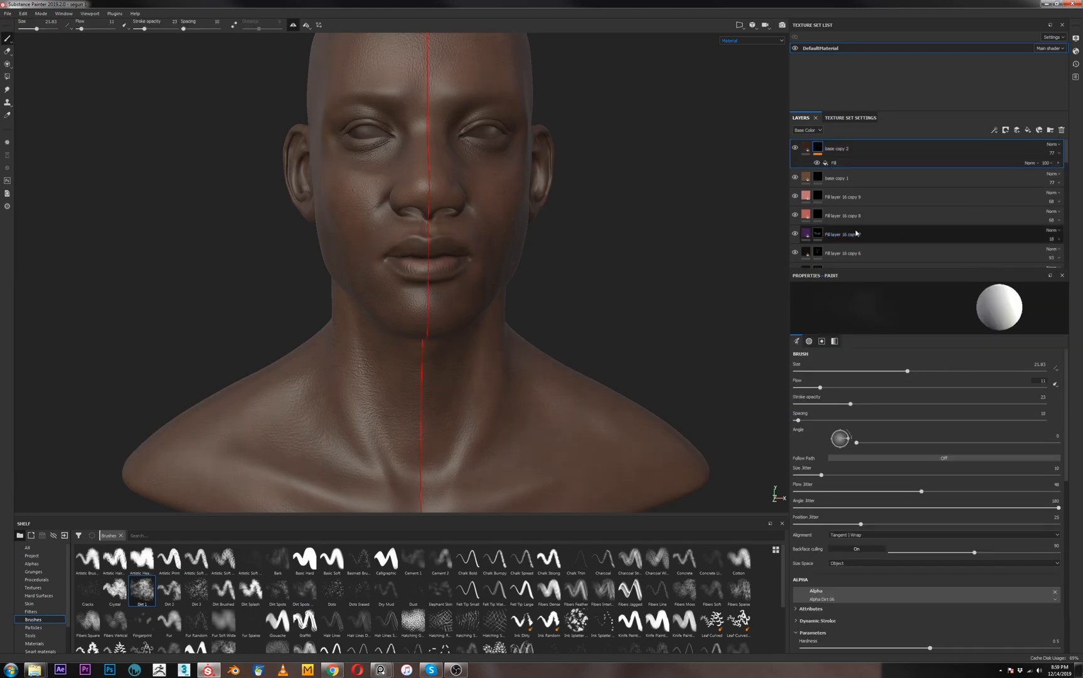
Add a Levels effect to the curvature mask of base copy 2 and invert it
alt+right_drag(298, 197, 471, 298)
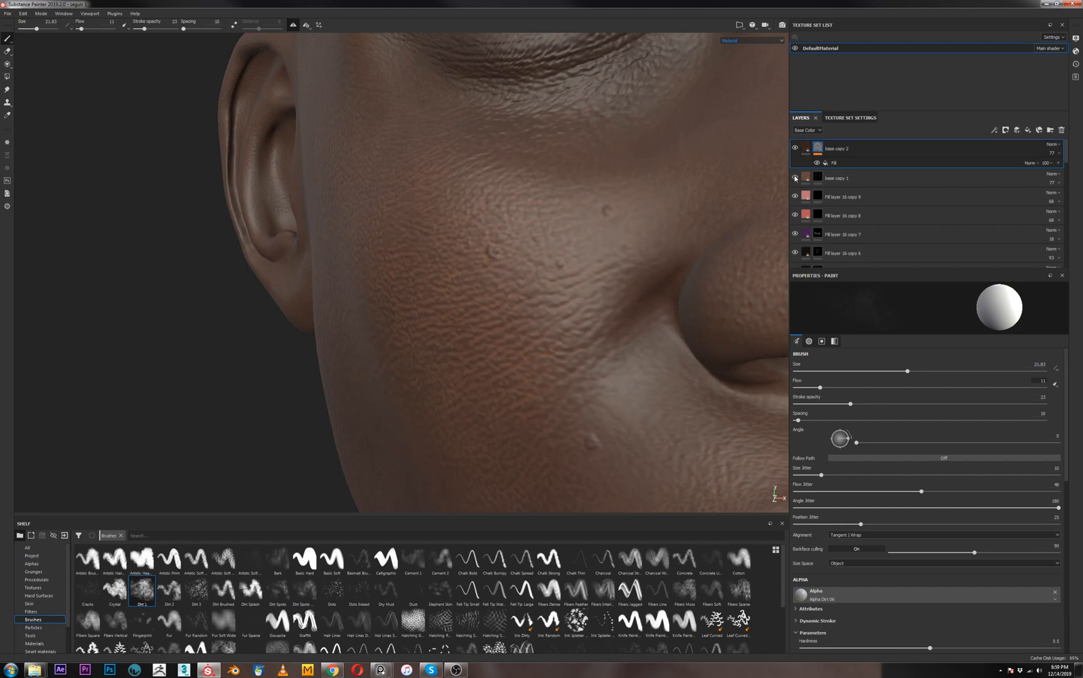
right_click(840, 163)
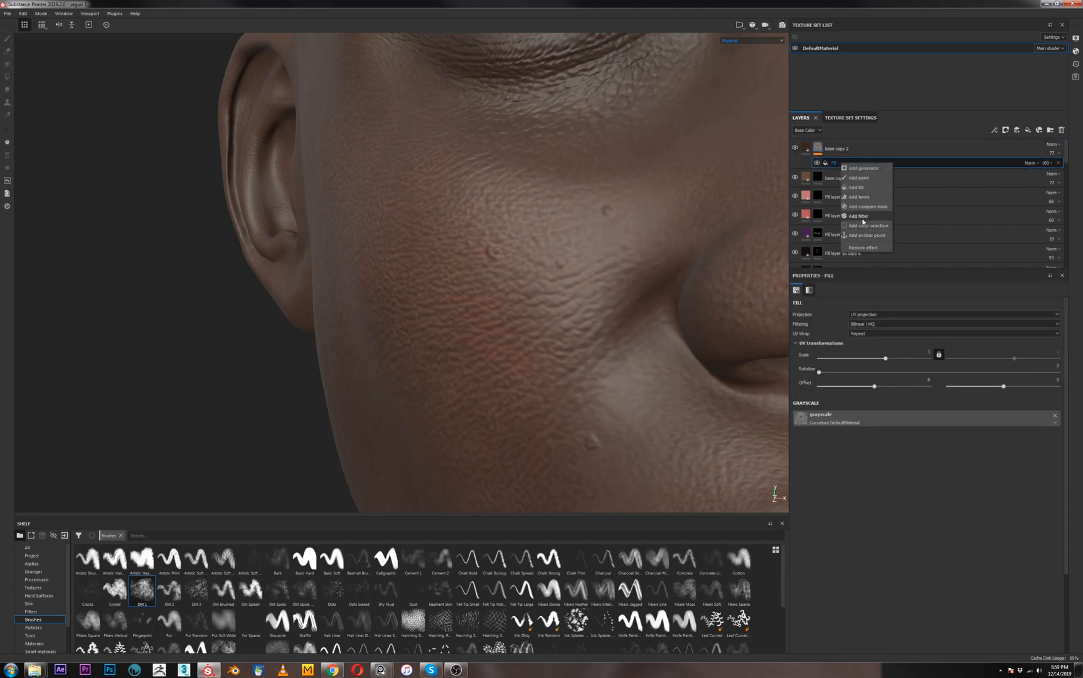
click(861, 197)
click(1033, 360)
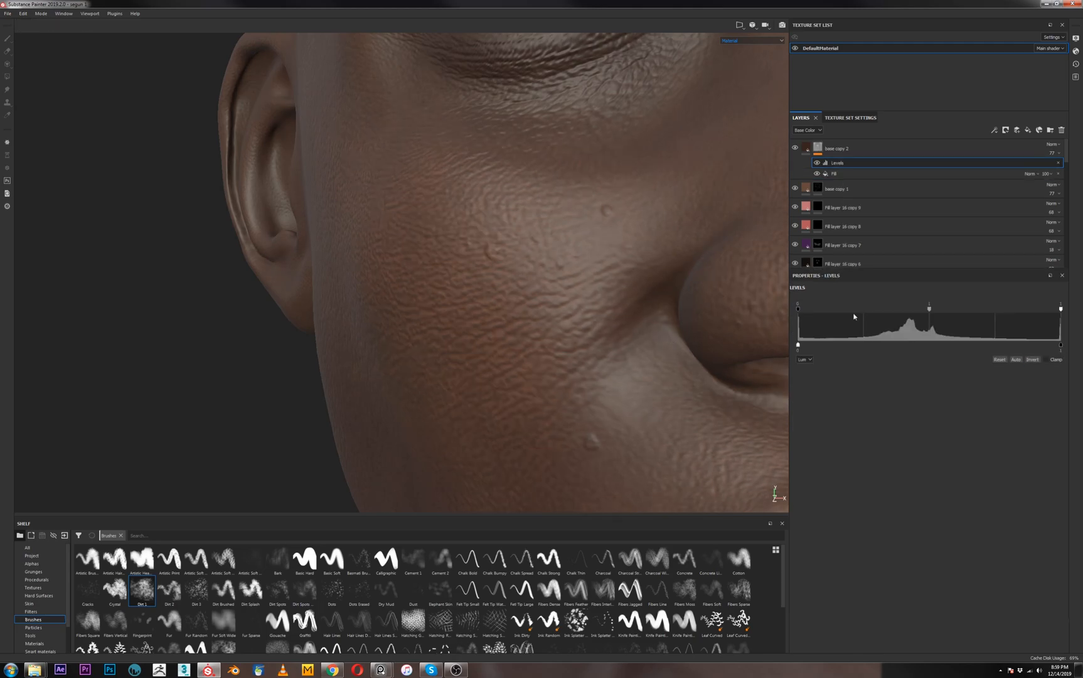
Set the opacity of base copy 2 to 24
click(803, 151)
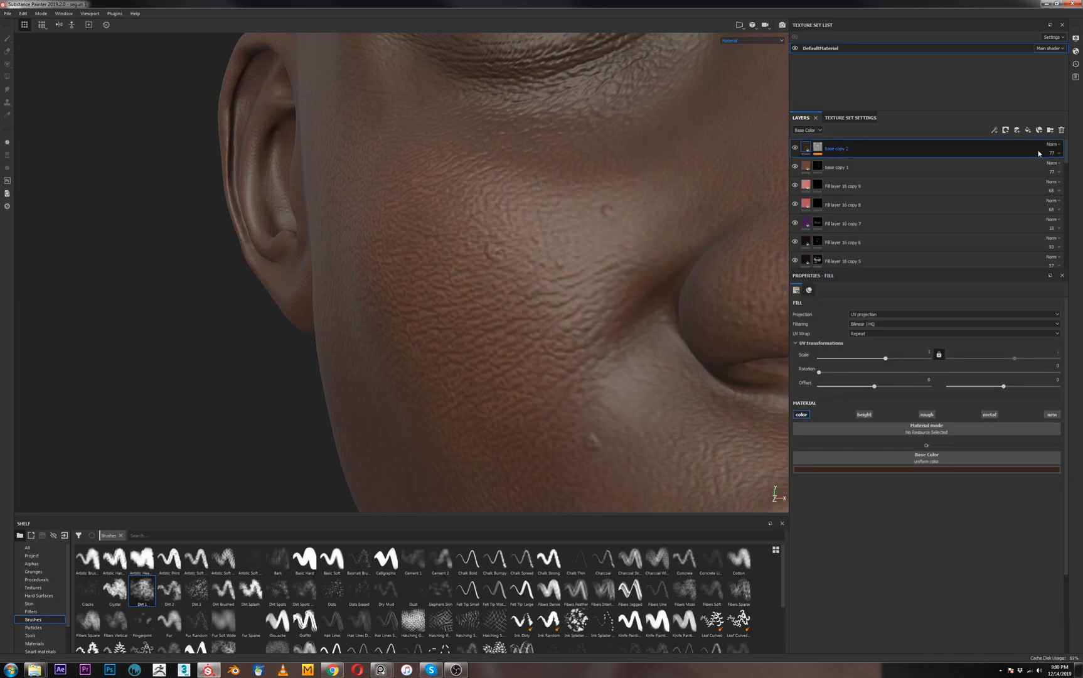
click(1059, 153)
drag(1072, 168, 1062, 171)
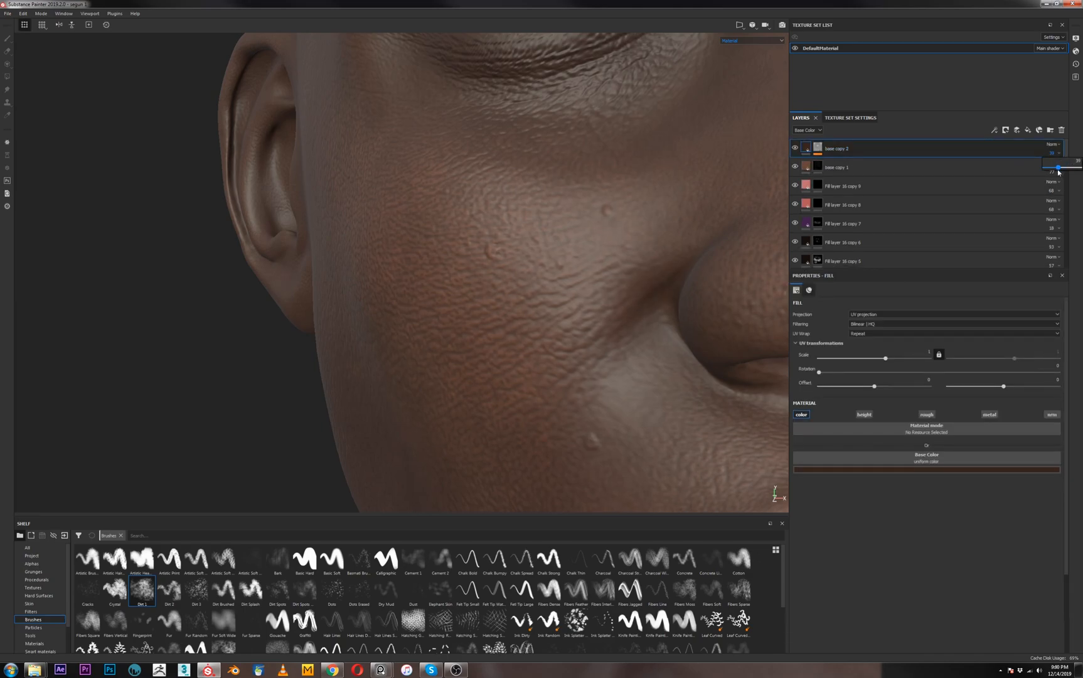
drag(1050, 173, 1052, 173)
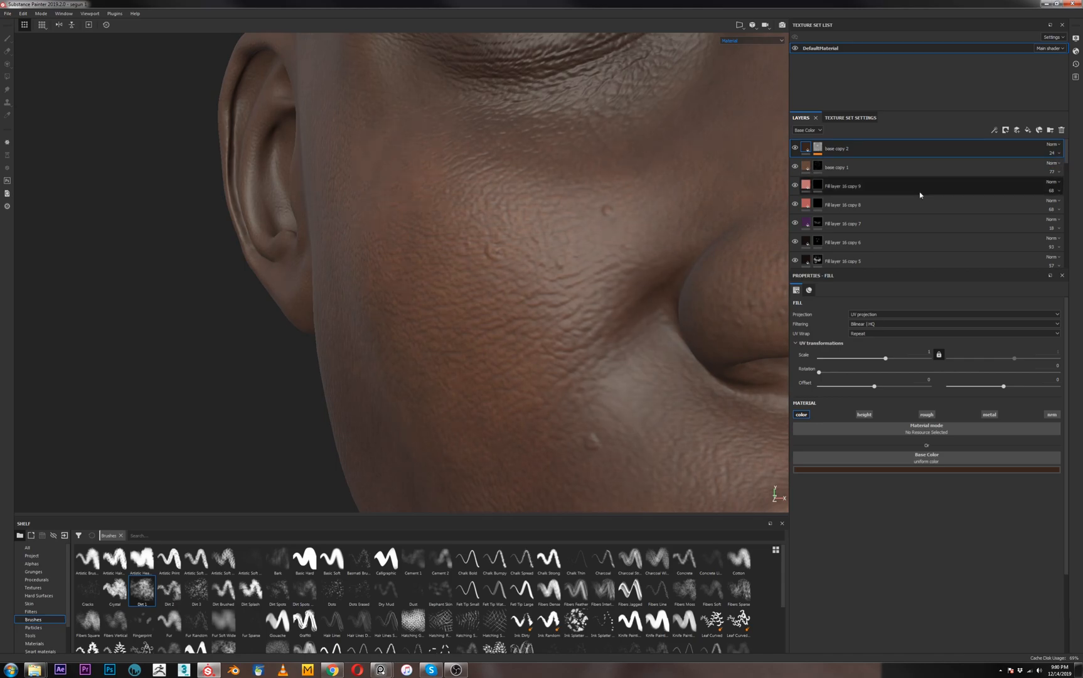
Examine the curvature-masked darkening on the cheek, full face and shoulders from several angles and distances
alt+drag(500, 283, 571, 358)
alt+right_drag(570, 358, 528, 411)
alt+drag(612, 336, 581, 308)
alt+middle_drag(580, 306, 463, 338)
alt+right_drag(449, 343, 491, 442)
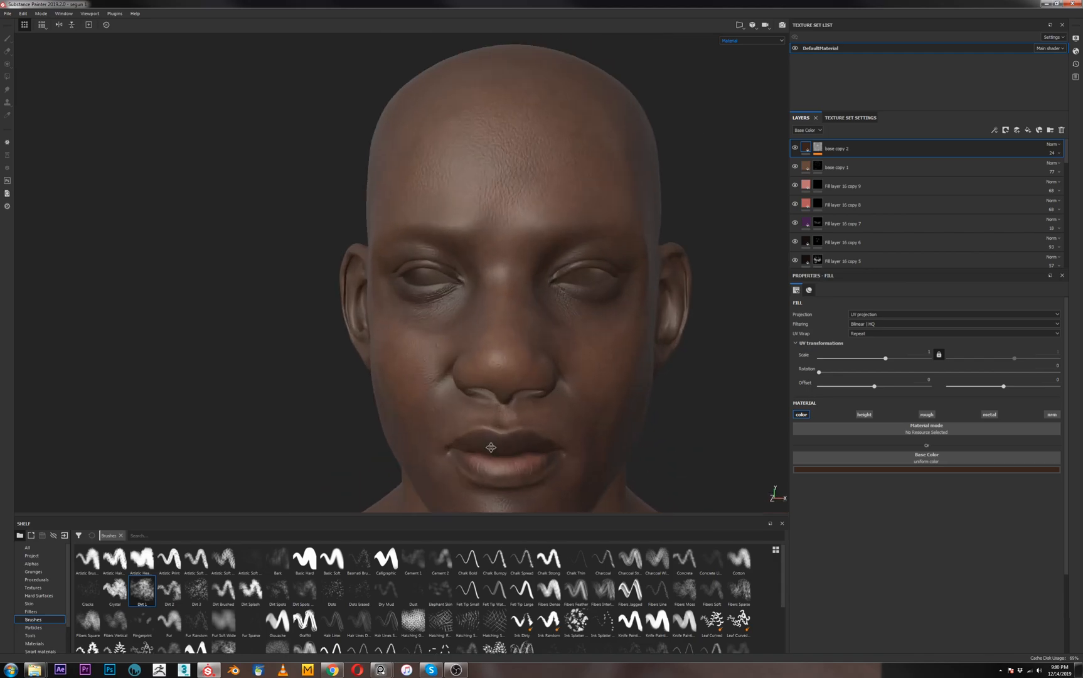
alt+middle_drag(491, 443, 399, 413)
alt+drag(399, 414, 427, 409)
alt+right_drag(457, 367, 493, 261)
alt+drag(493, 262, 452, 285)
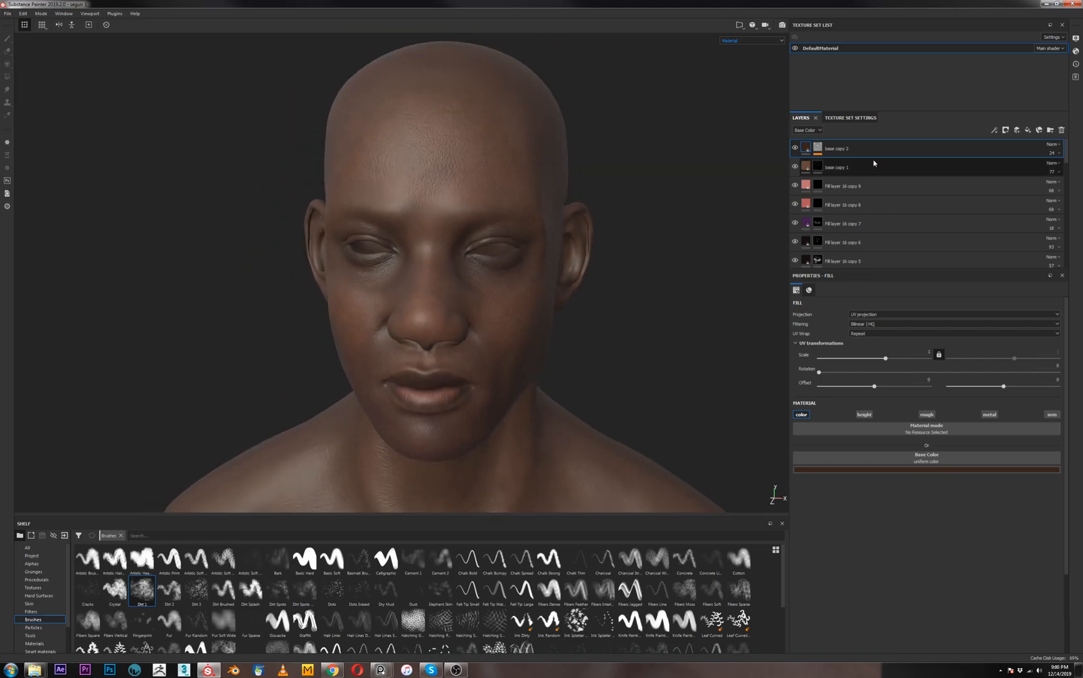
alt+drag(505, 356, 514, 348)
alt+right_drag(513, 348, 507, 256)
alt+middle_drag(487, 336, 451, 337)
alt+drag(451, 337, 457, 359)
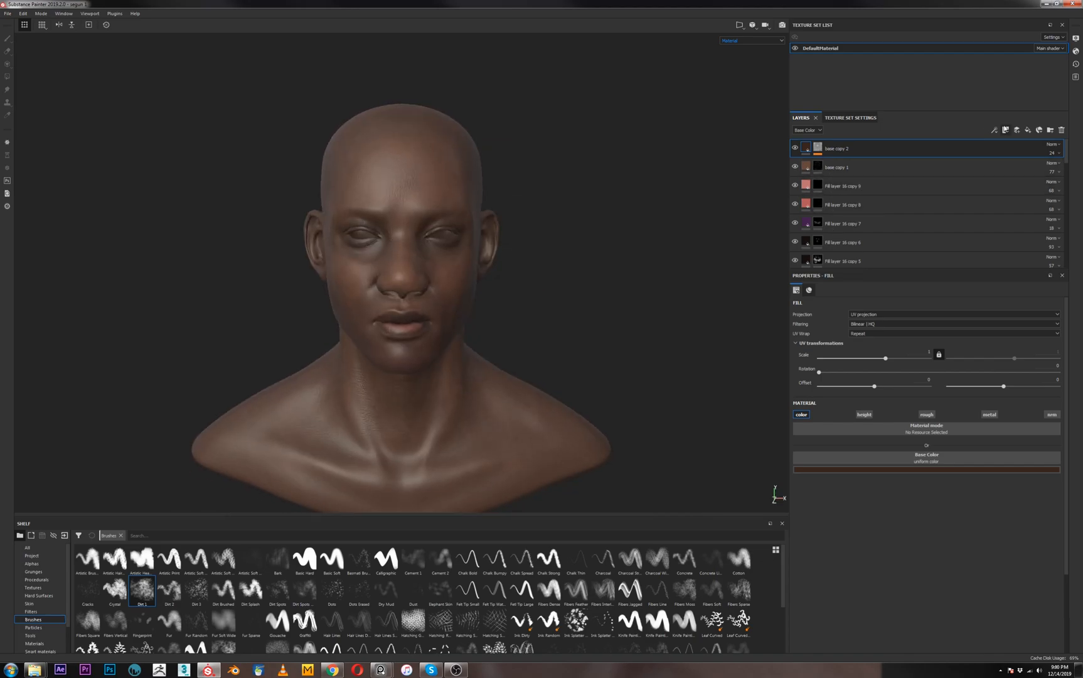
alt+drag(500, 293, 539, 295)
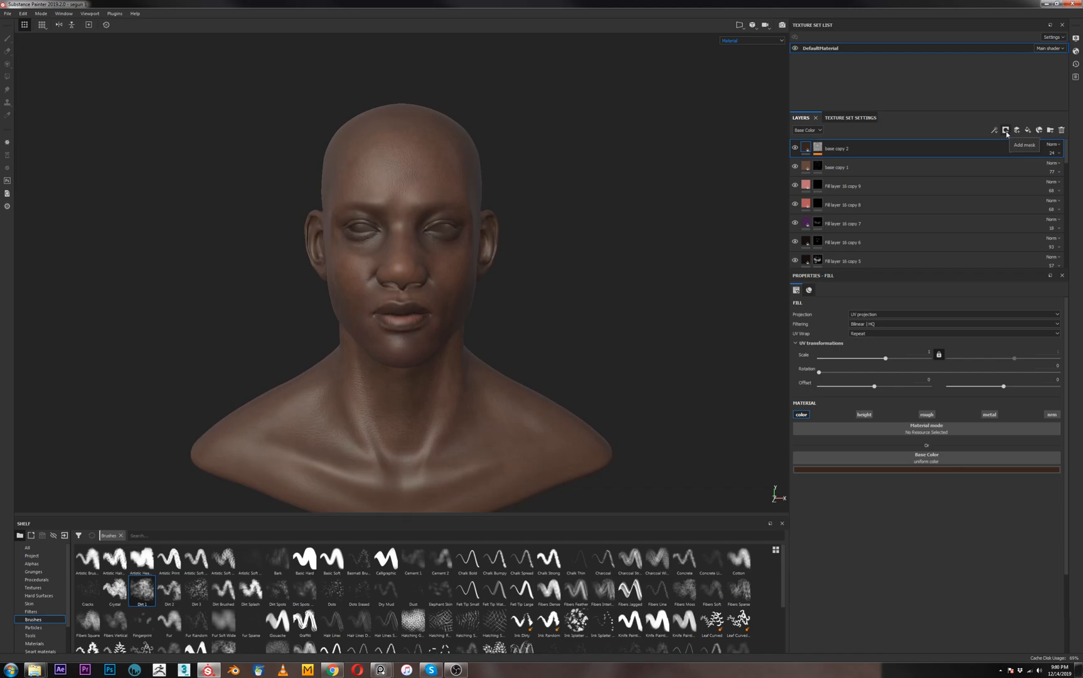
Add an empty paint layer above base copy 2, discarding the fill layer created by mistake
click(1029, 134)
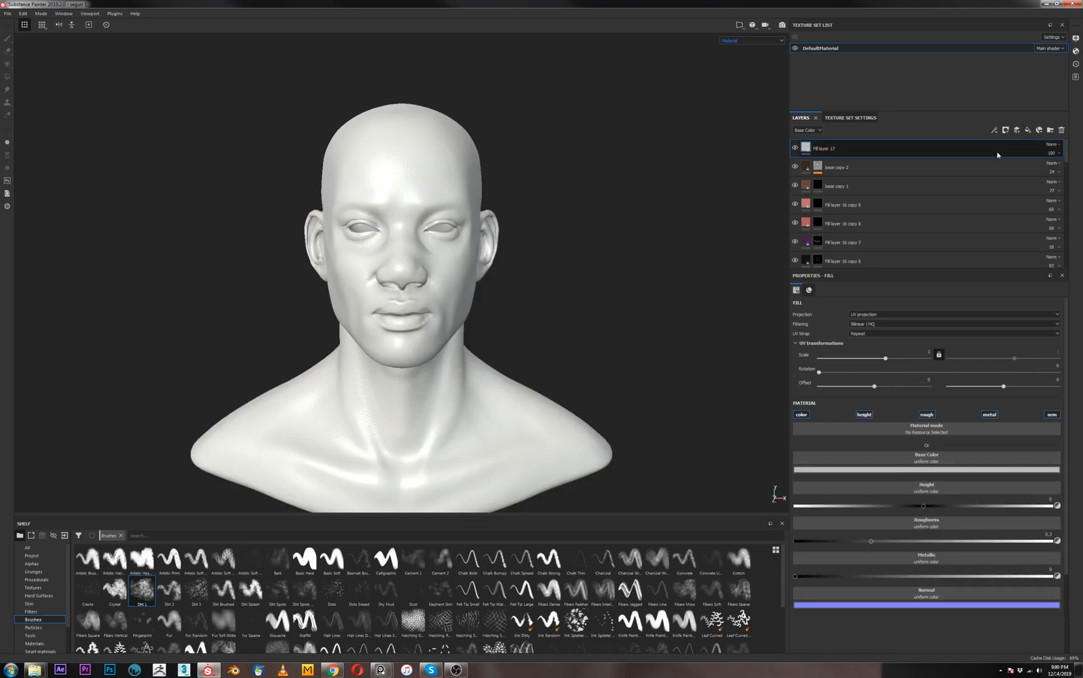
click(1062, 130)
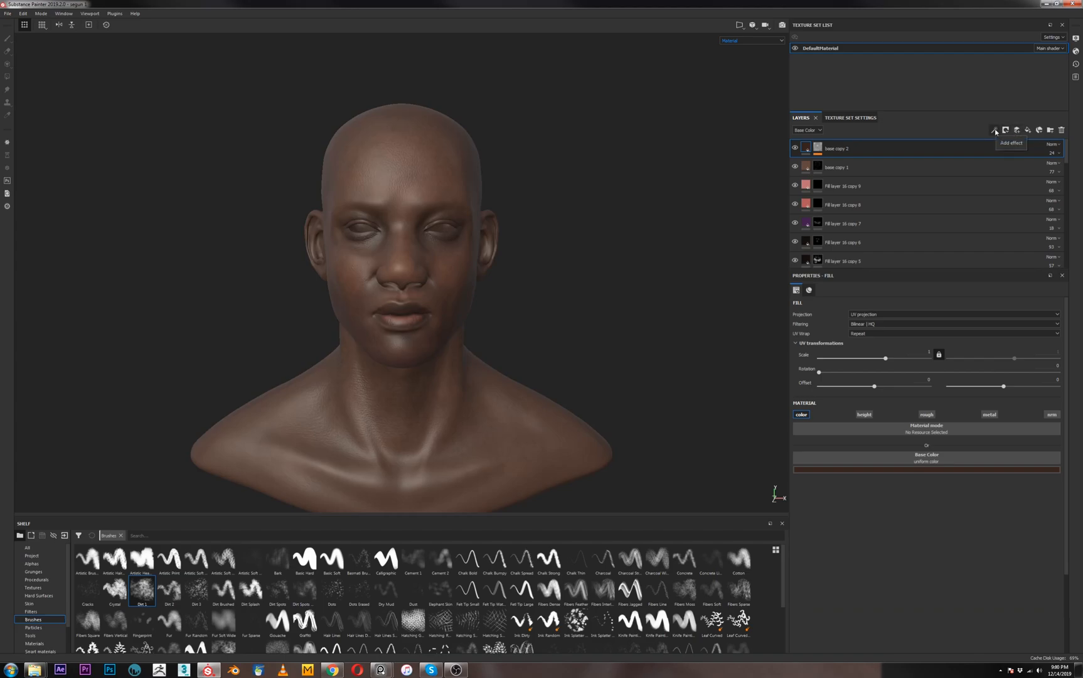
click(1017, 130)
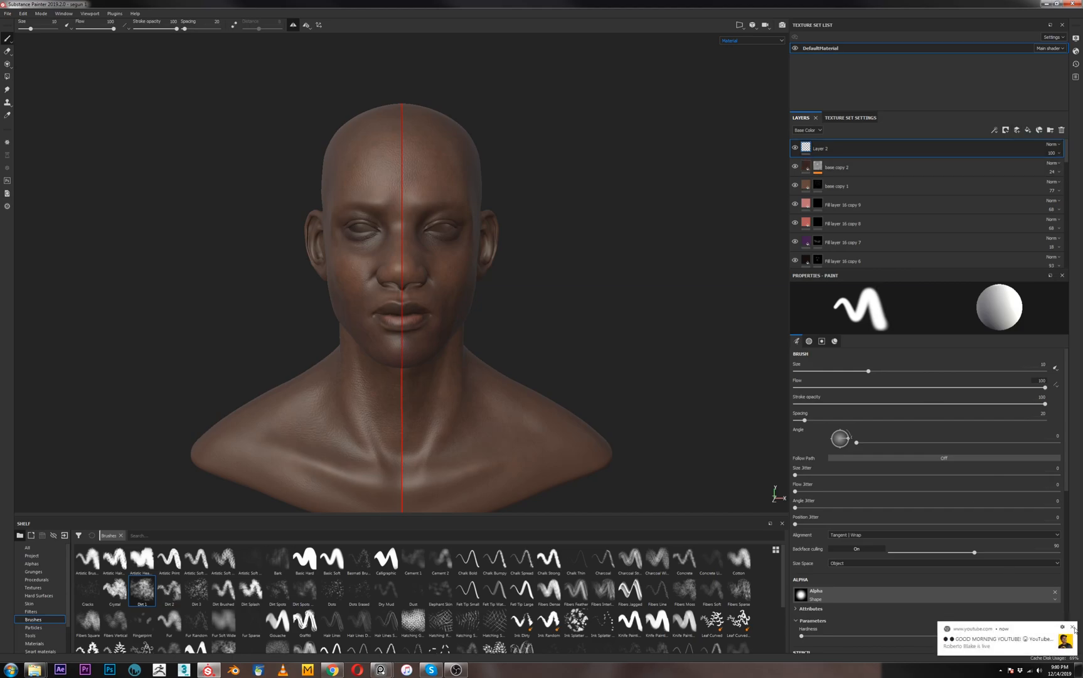
click(1072, 627)
scroll(452, 266, up, 2)
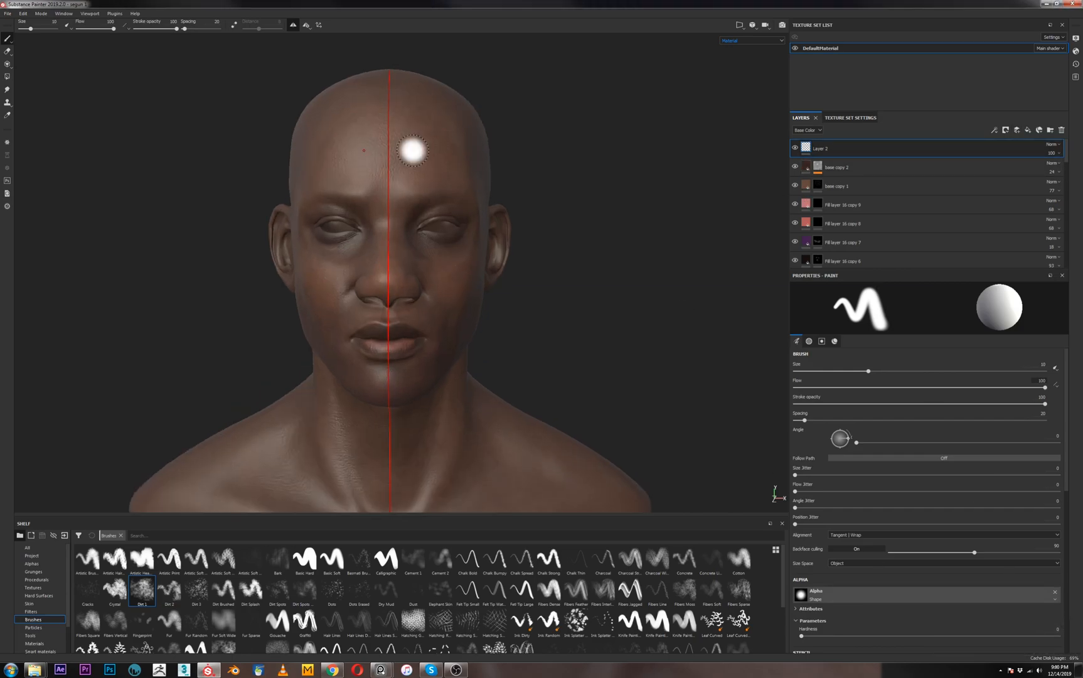
scroll(399, 310, up, 2)
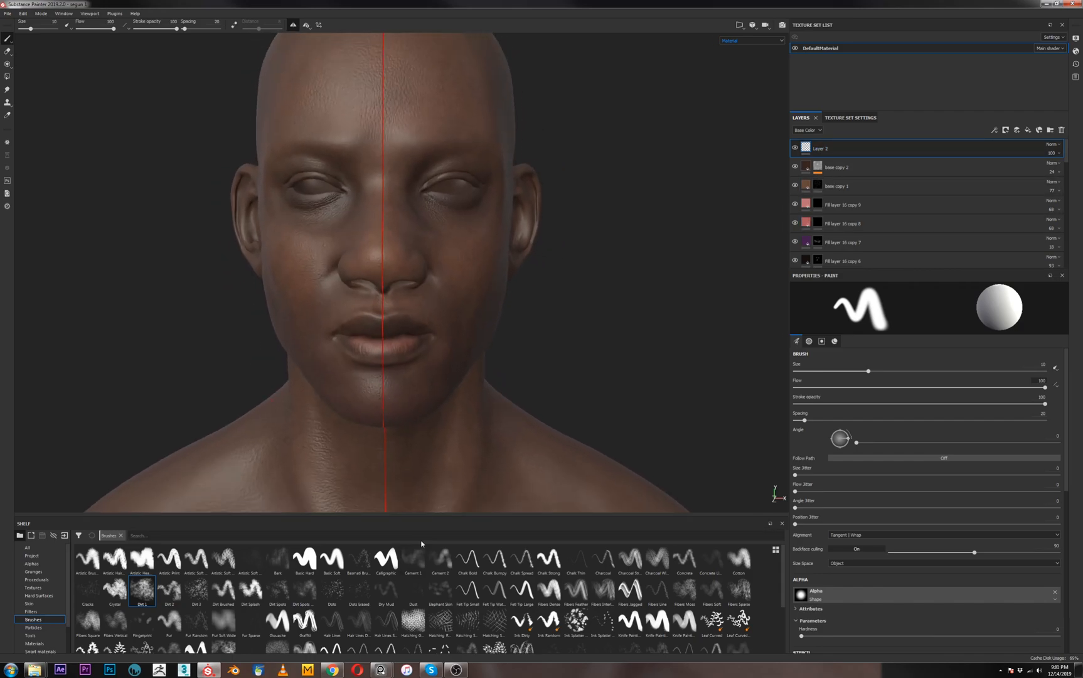
Browse the enlarged brush library and choose the Fur Soft Wide brush
mouse_move(417, 516)
mouse_down()
mouse_move(435, 260)
mouse_move(440, 292)
mouse_up()
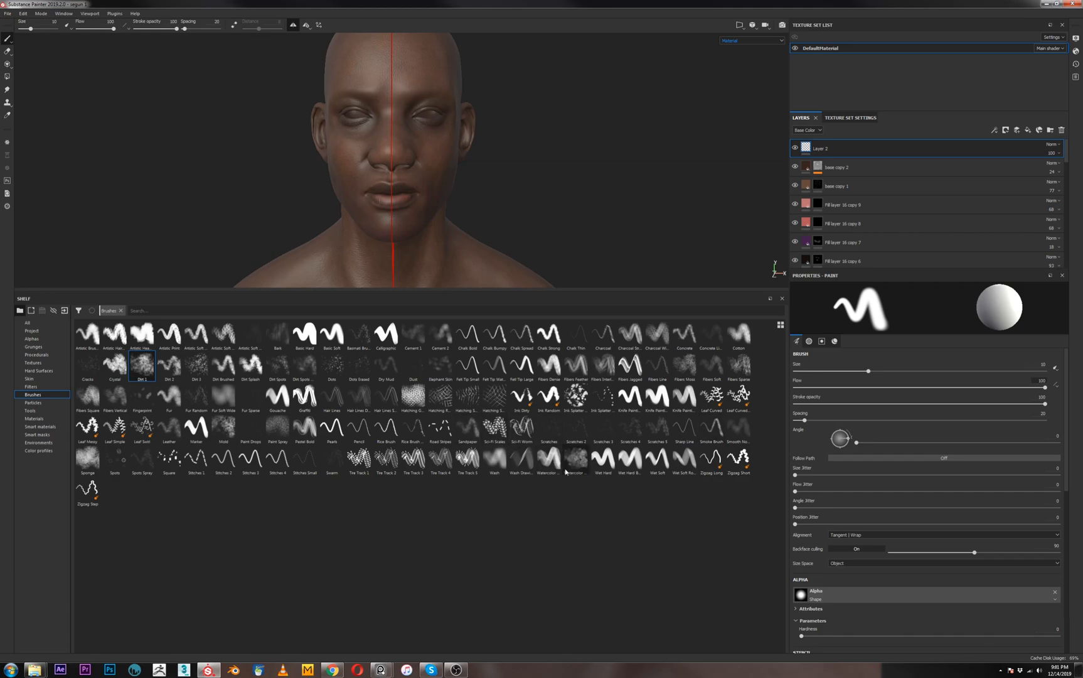
click(227, 399)
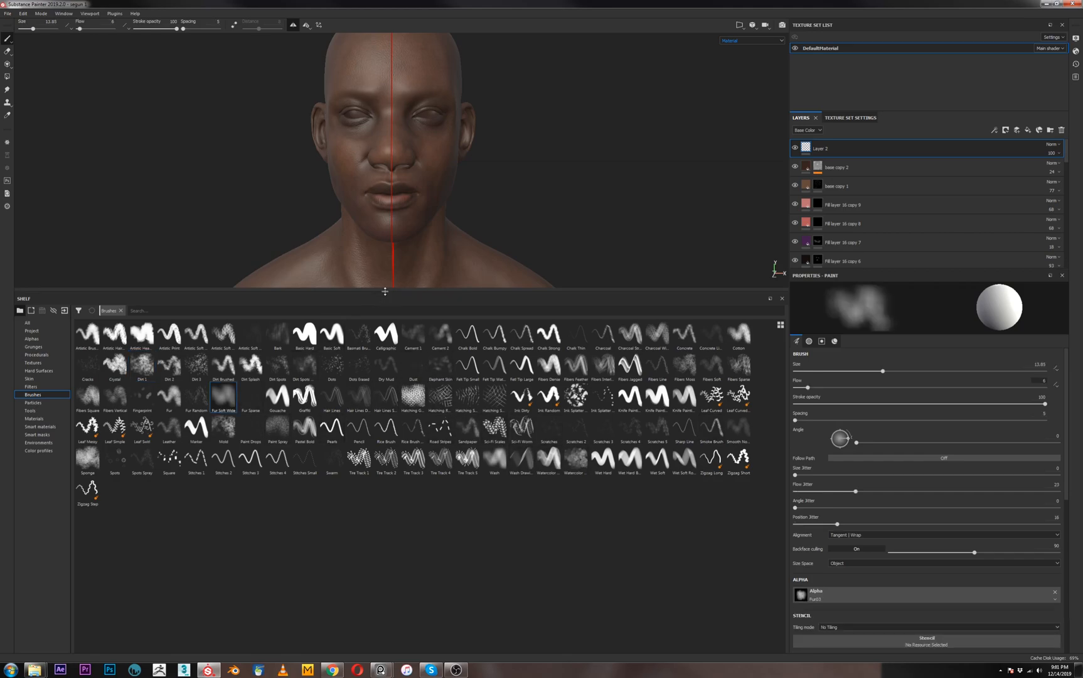
drag(384, 297, 389, 515)
scroll(637, 230, down, 5)
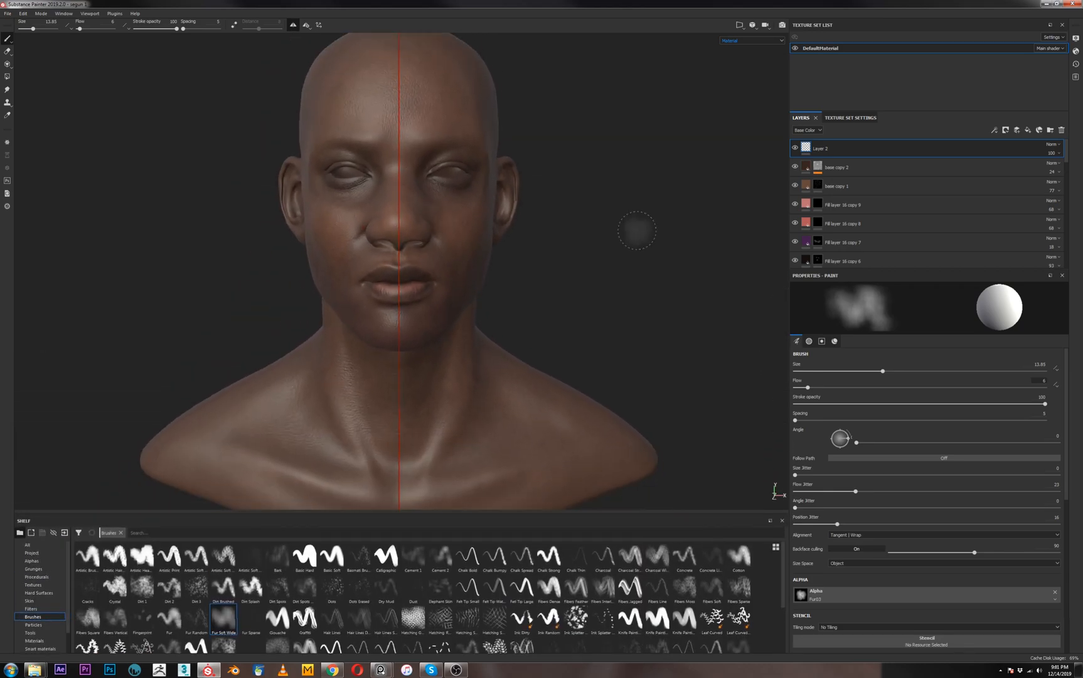
scroll(417, 201, up, 4)
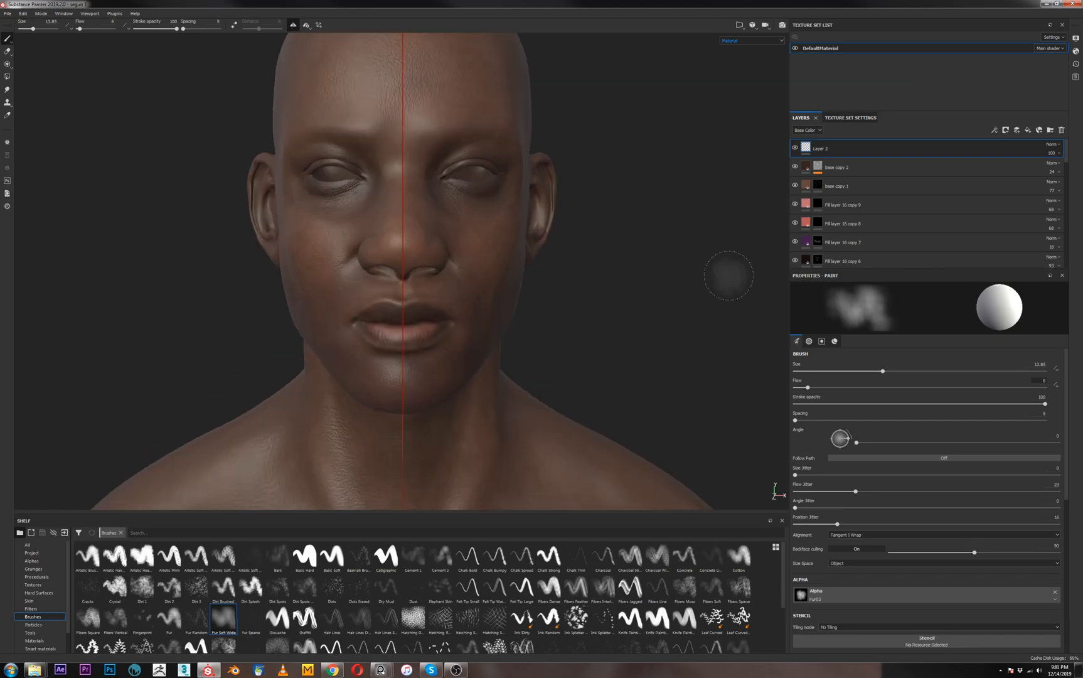
Set the brush's stroke opacity to 18 and sample the skin tone from just below the eye as paint color
drag(984, 408, 837, 408)
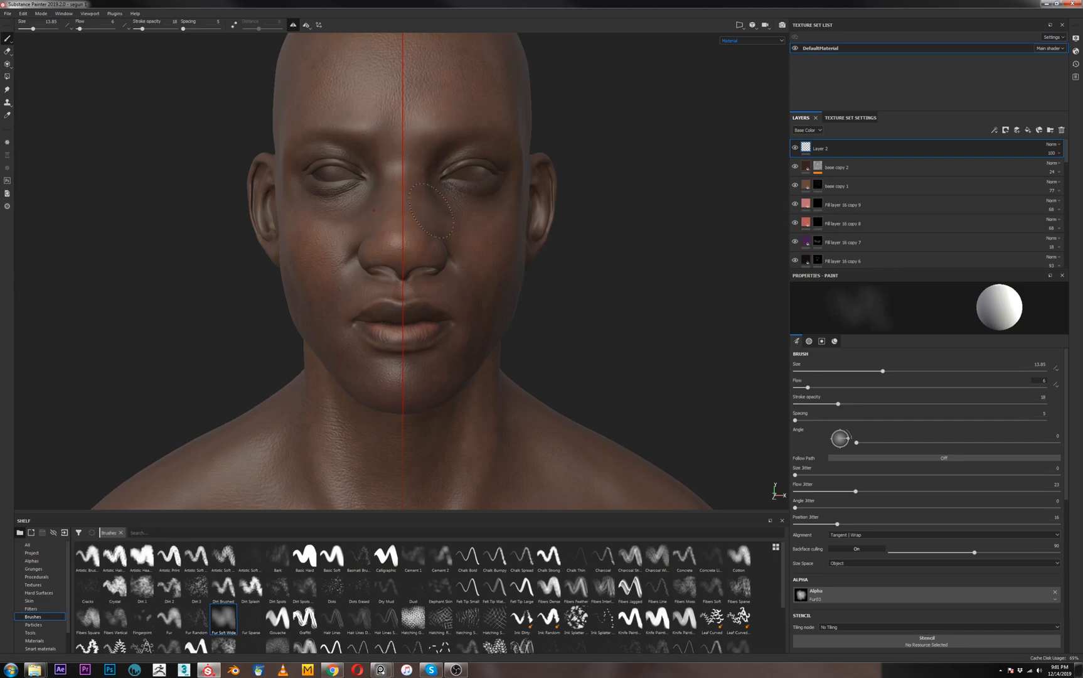
key(p)
click(464, 197)
scroll(468, 185, up, 6)
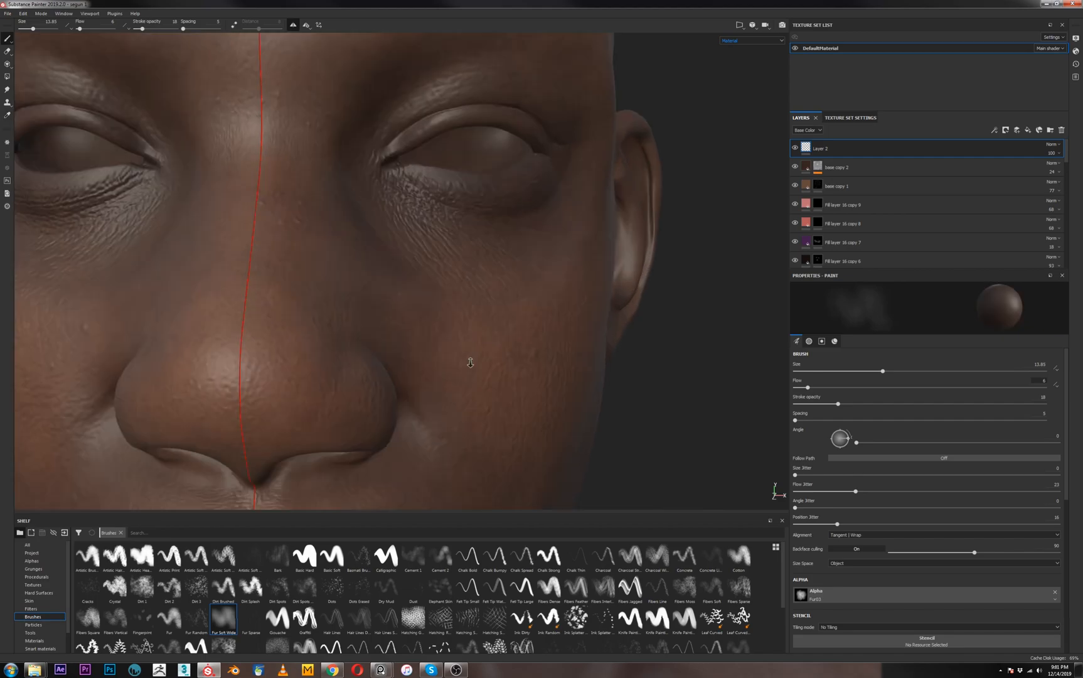
Reduce the brush size to 6.25 and set its flow to 9 and stroke opacity to 25
key(bracketleft)
key(bracketleft)
key(bracketleft)
key(bracketleft)
key(bracketleft)
key(bracketleft)
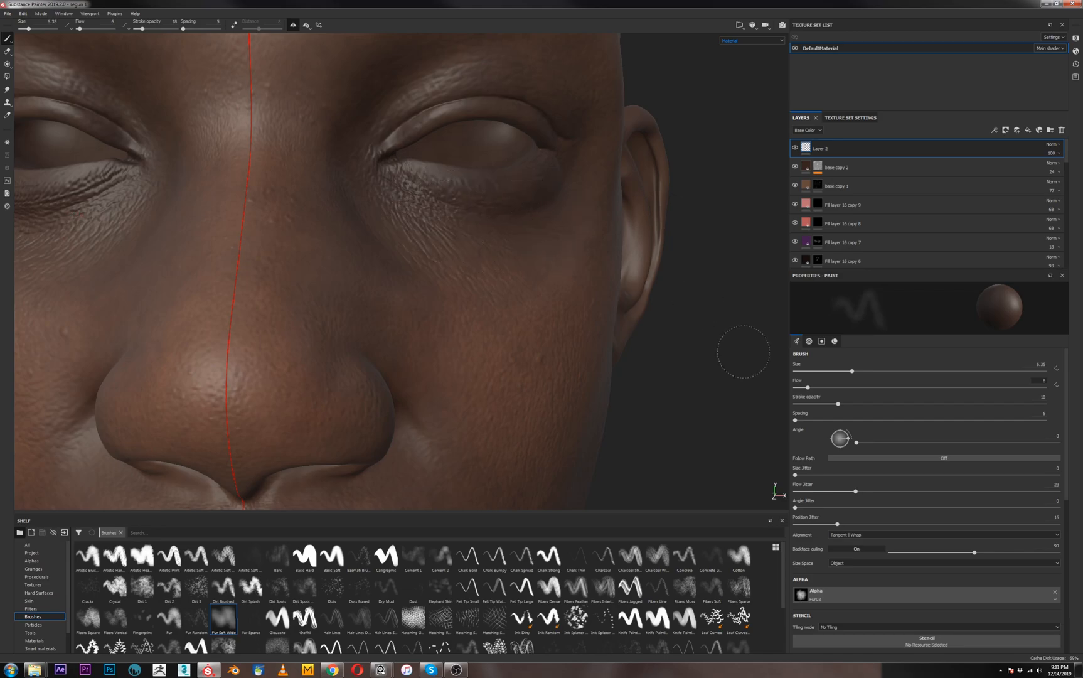
drag(808, 387, 857, 404)
Examine the skin color on the cheek and jaw from the front and three-quarter views
scroll(399, 212, down, 2)
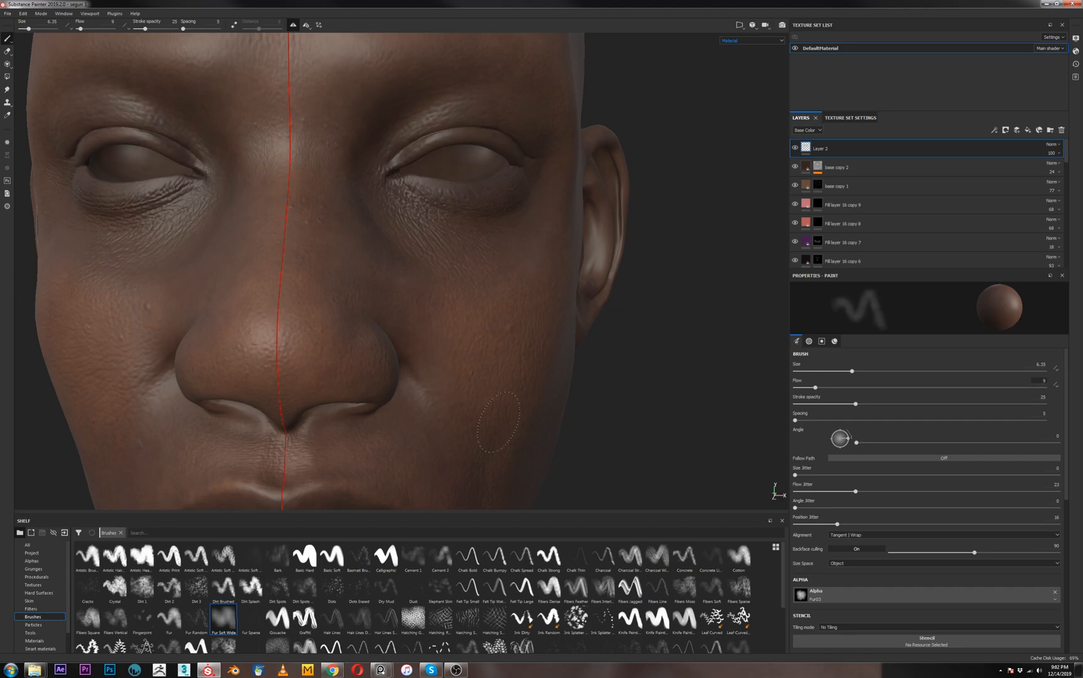
scroll(667, 302, down, 3)
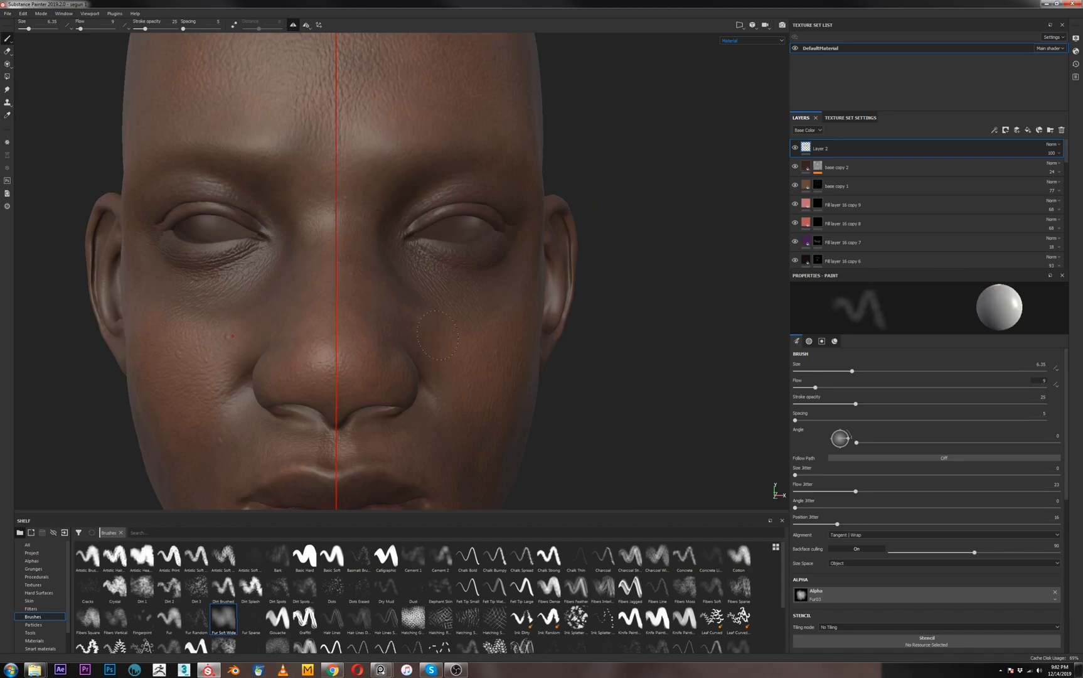
alt+drag(476, 418, 479, 393)
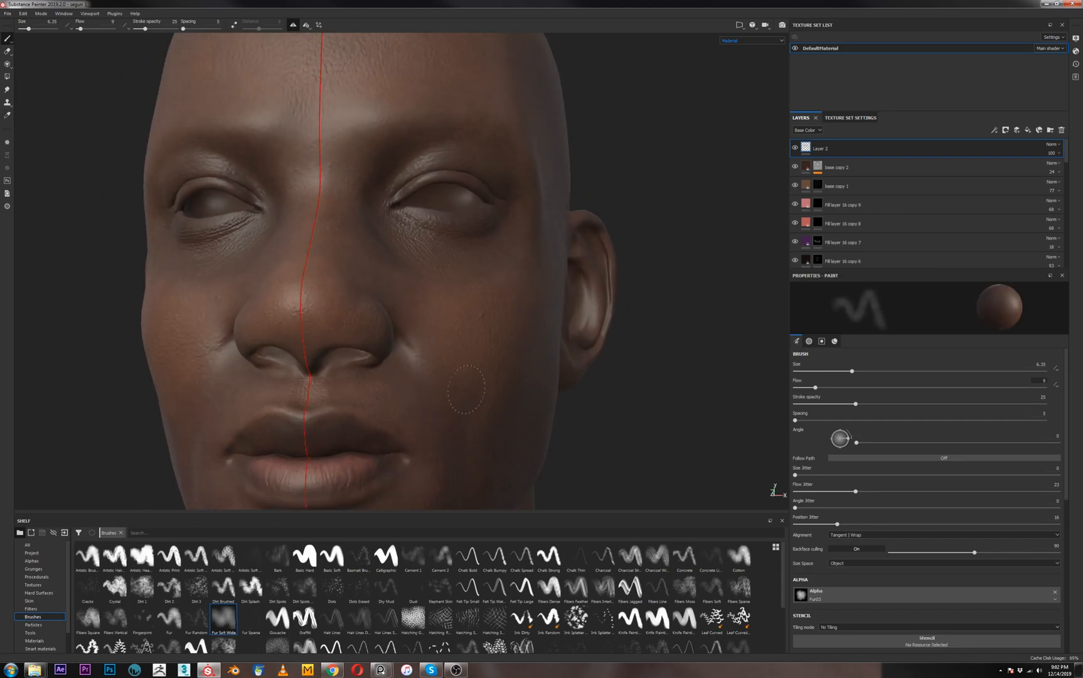
alt+drag(502, 271, 484, 355)
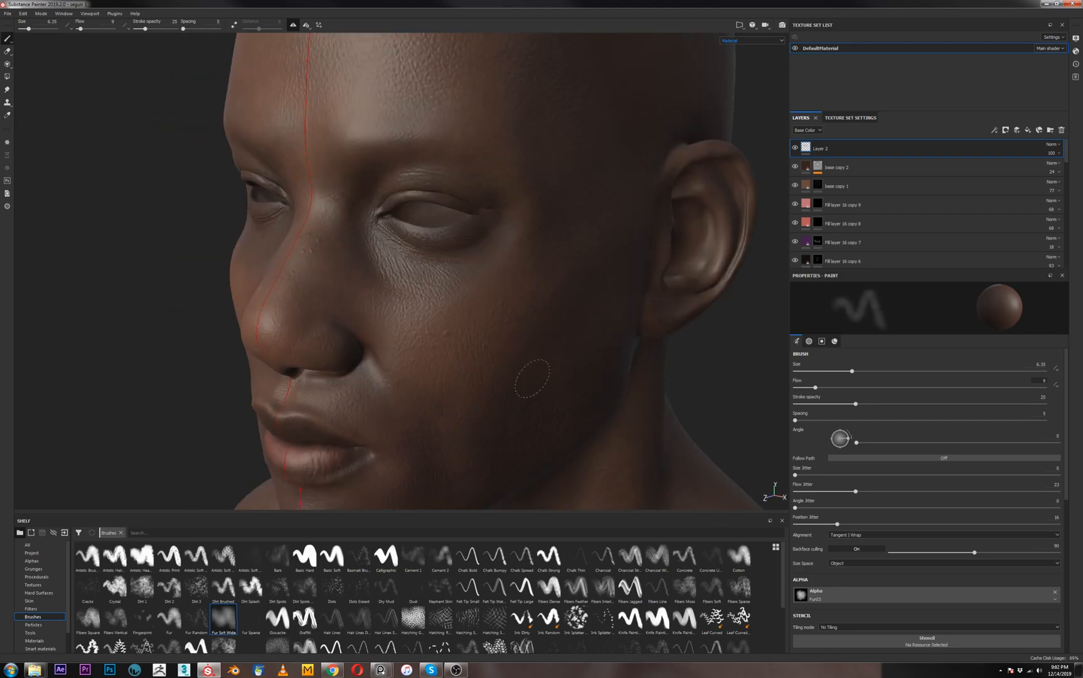
alt+drag(496, 370, 515, 369)
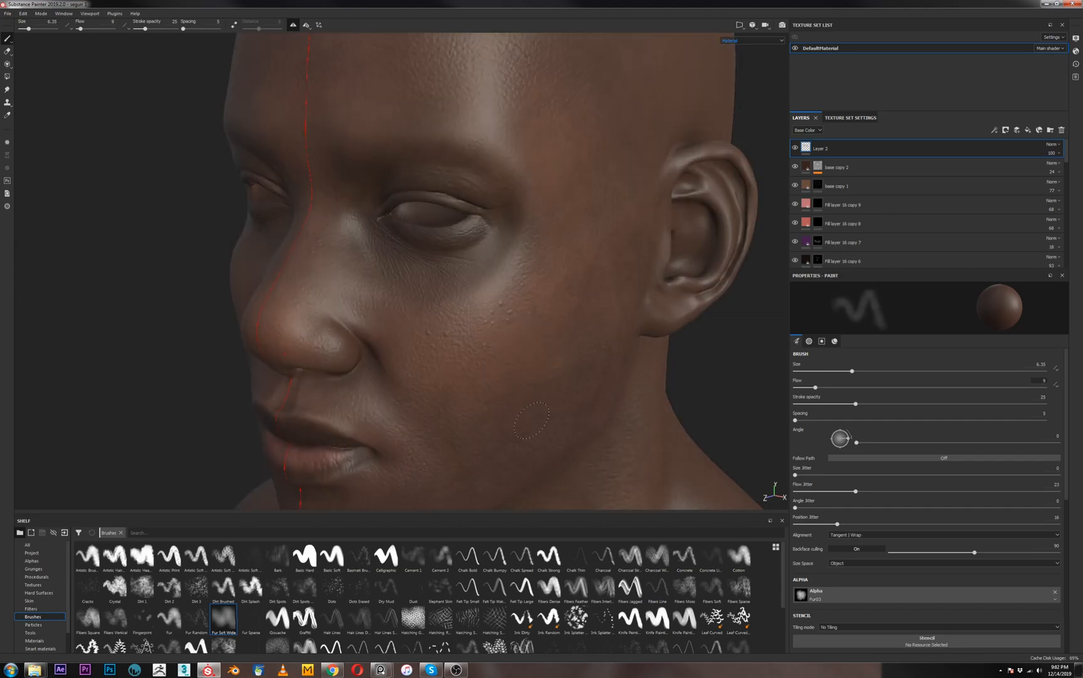
Set the brush's flow to 10 and stroke opacity to 30 for blending the skin on Layer 2
key(super)
key(super)
alt+drag(526, 418, 475, 396)
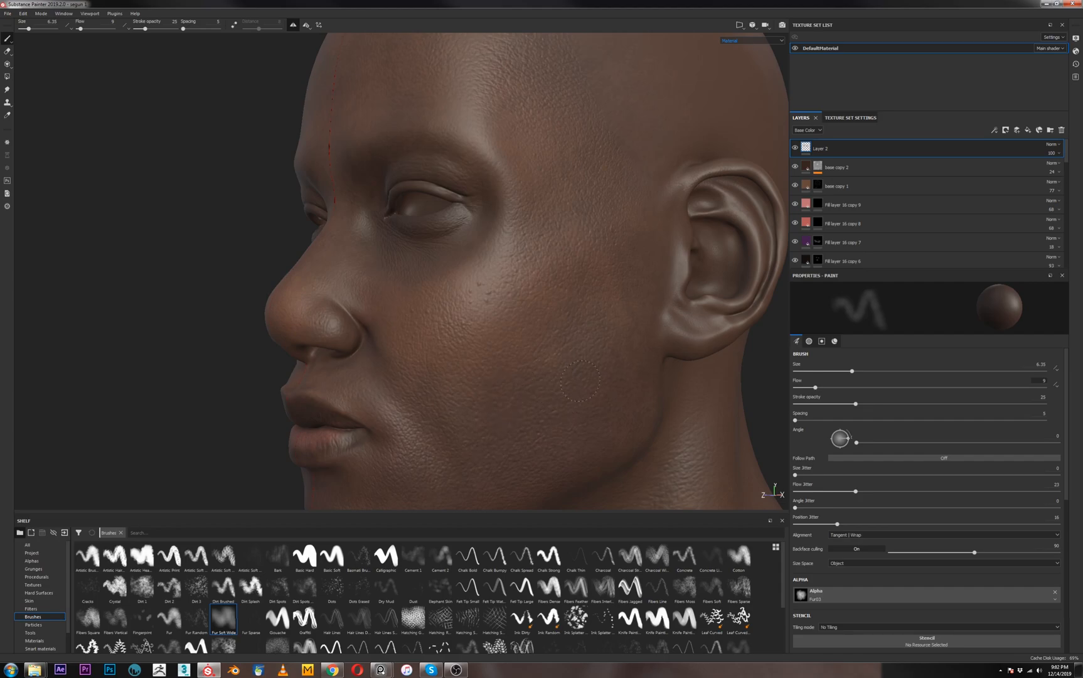
mouse_move(856, 403)
mouse_down()
mouse_move(817, 388)
mouse_move(868, 403)
mouse_up()
Examine the skin color blending across the face, forehead, scalp, lips and chin from front and three-quarter views
alt+drag(505, 353, 665, 350)
mouse_move(189, 352)
alt+mouse_down()
mouse_move(242, 362)
mouse_move(167, 431)
mouse_move(276, 386)
mouse_move(360, 368)
alt+mouse_up()
shift+right_drag(361, 368, 375, 372)
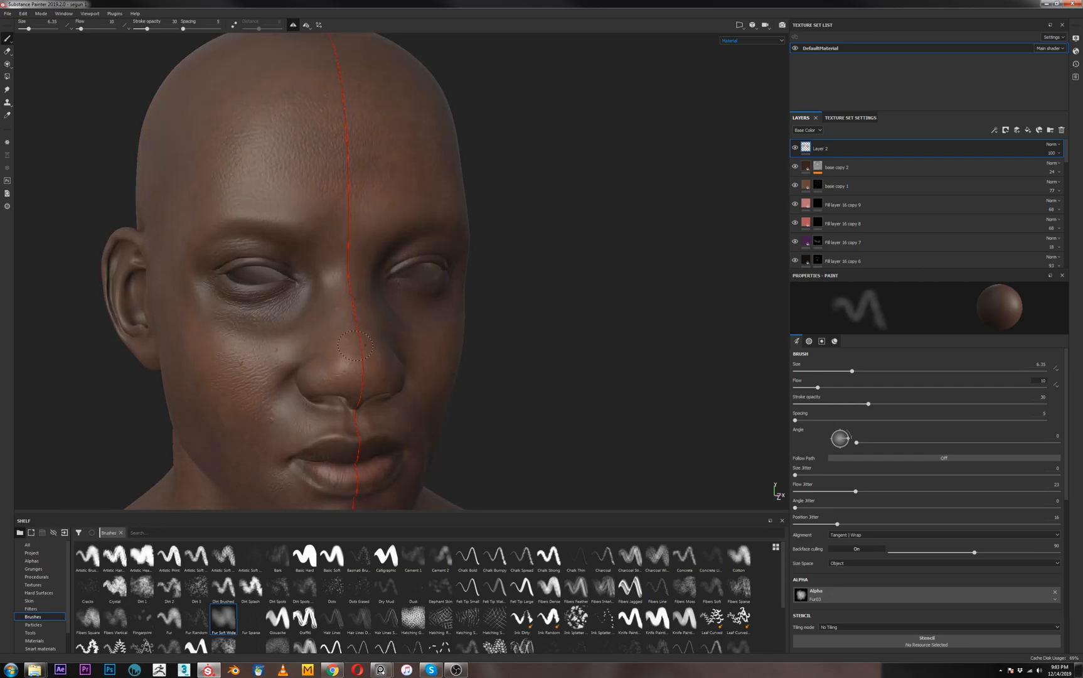
scroll(355, 346, up, 5)
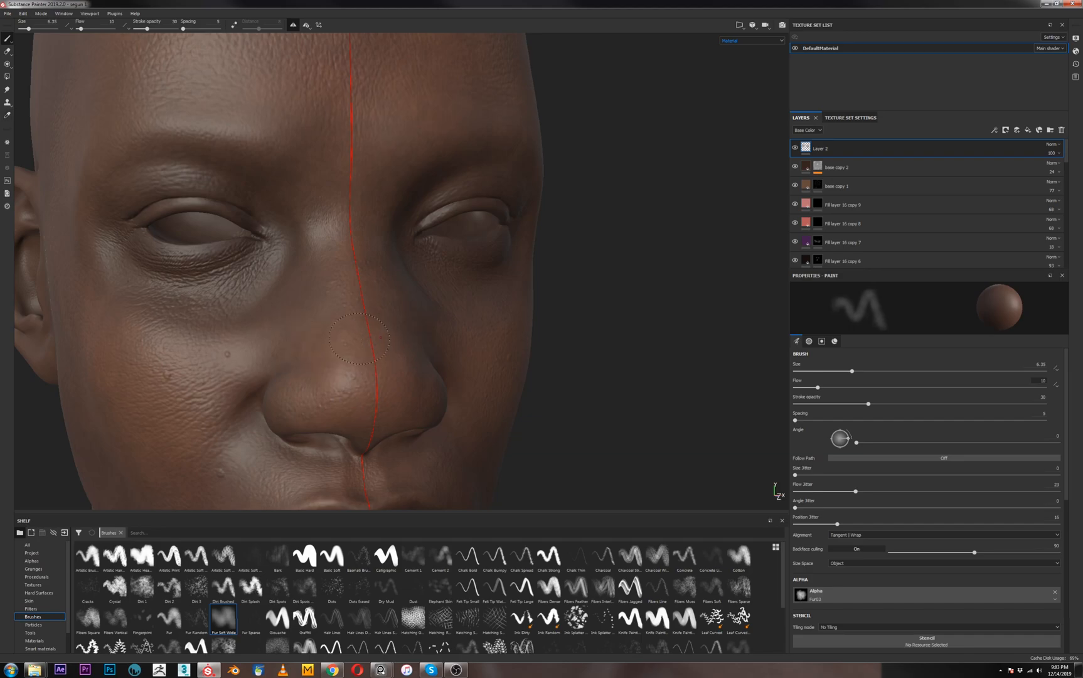
alt+drag(362, 338, 353, 277)
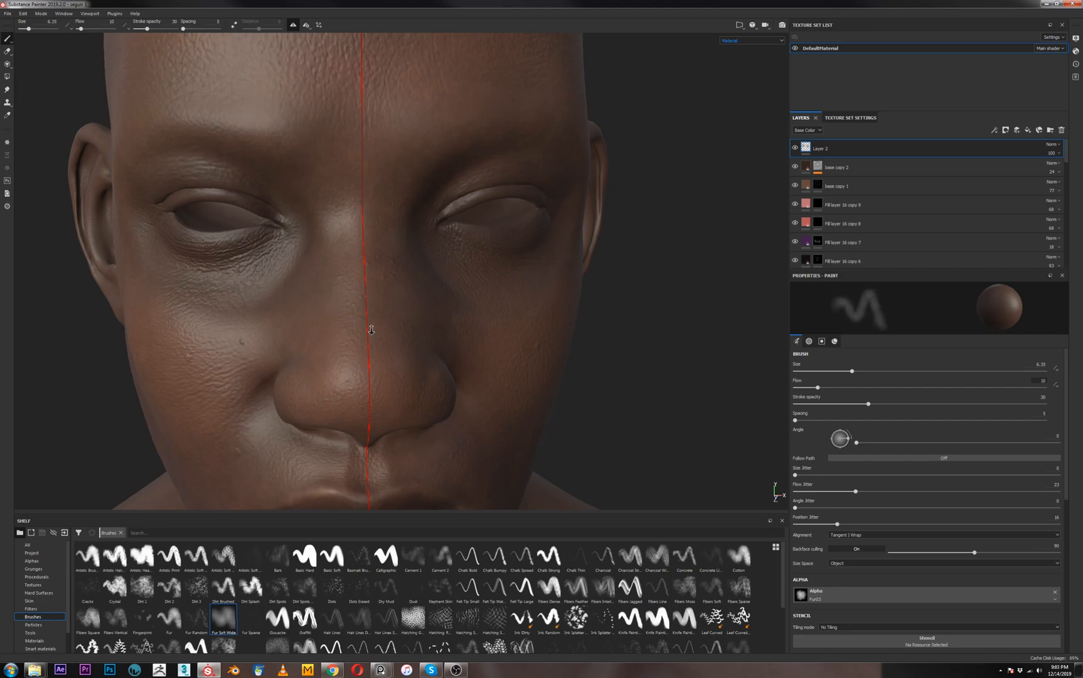
alt+drag(408, 328, 337, 224)
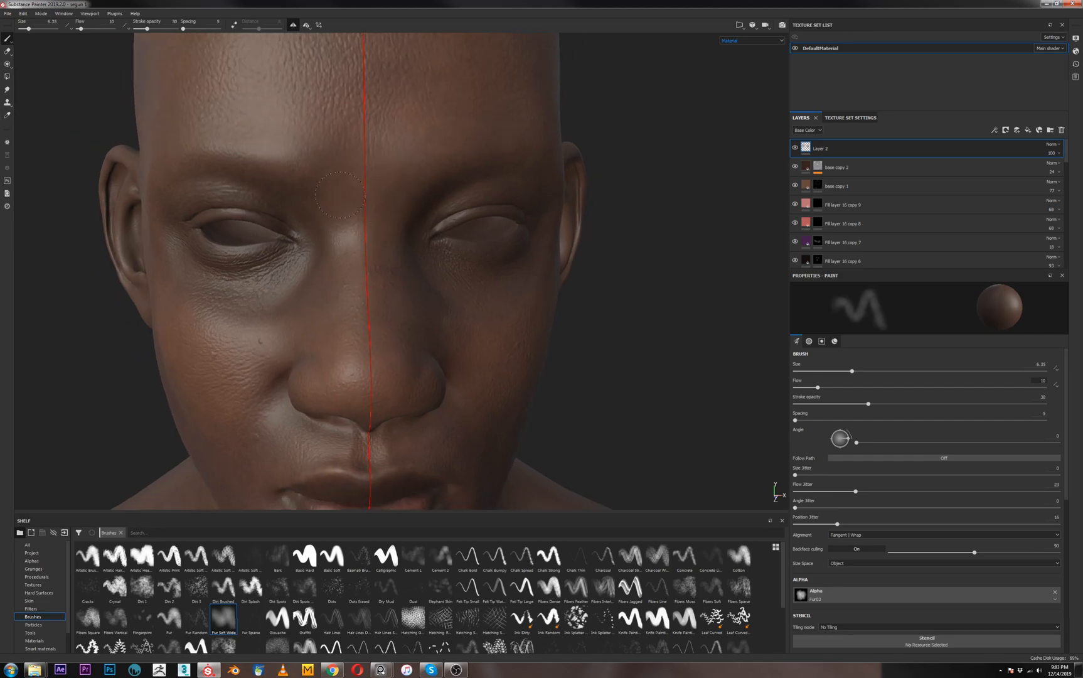
mouse_move(364, 256)
alt+mouse_down()
mouse_move(391, 171)
mouse_move(394, 181)
mouse_move(402, 120)
alt+mouse_up()
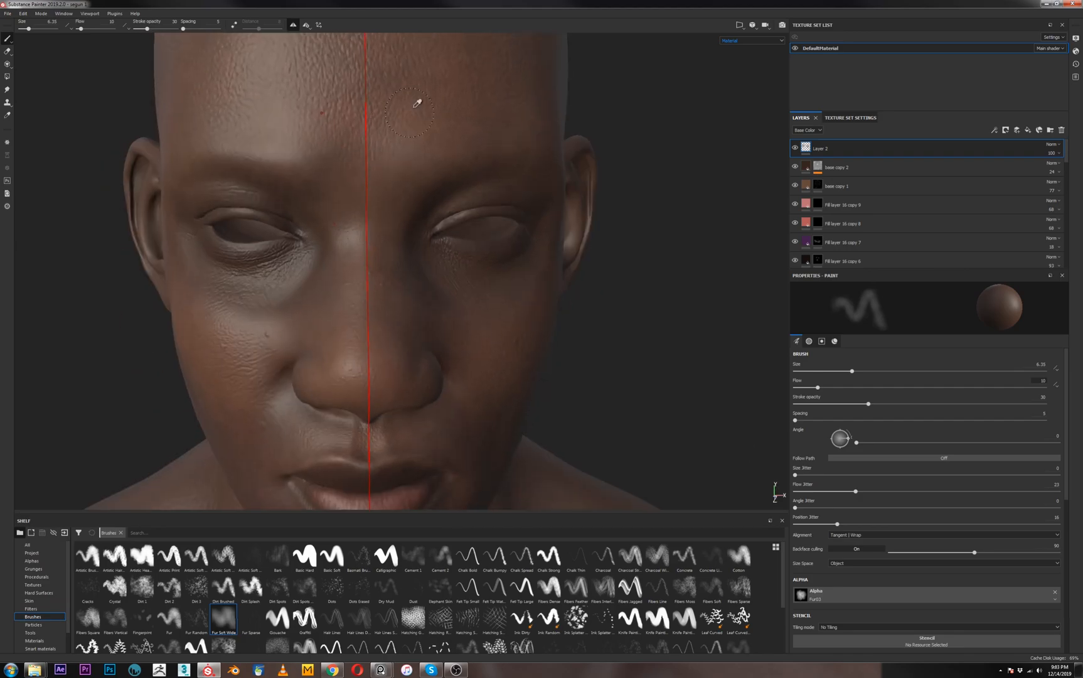
alt+drag(401, 159, 374, 283)
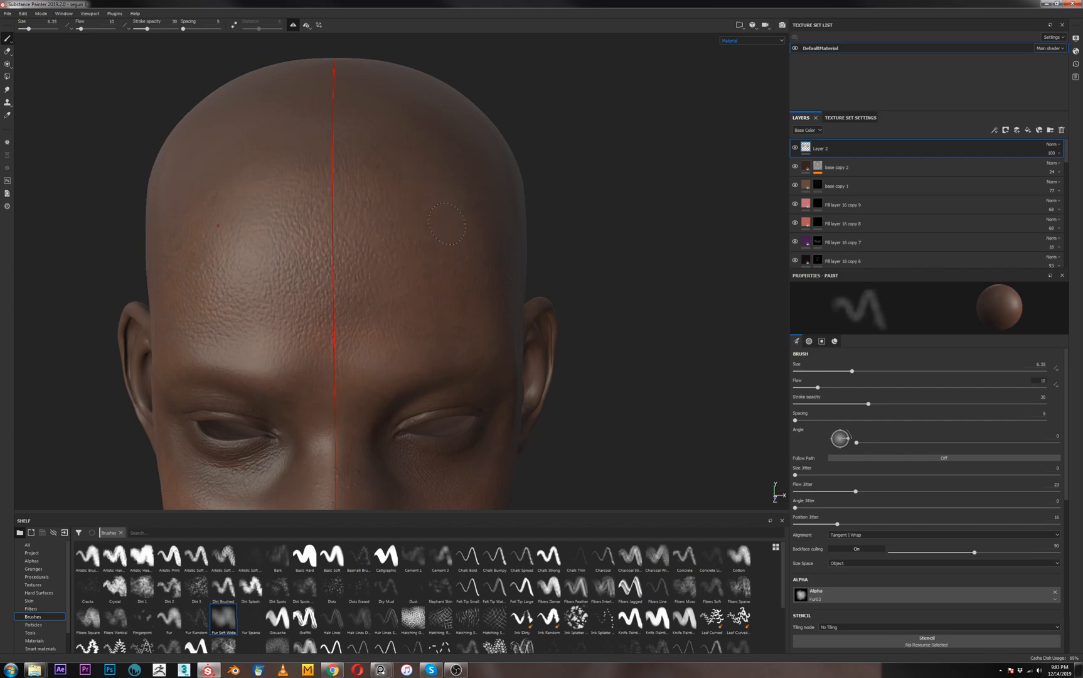
scroll(427, 400, down, 3)
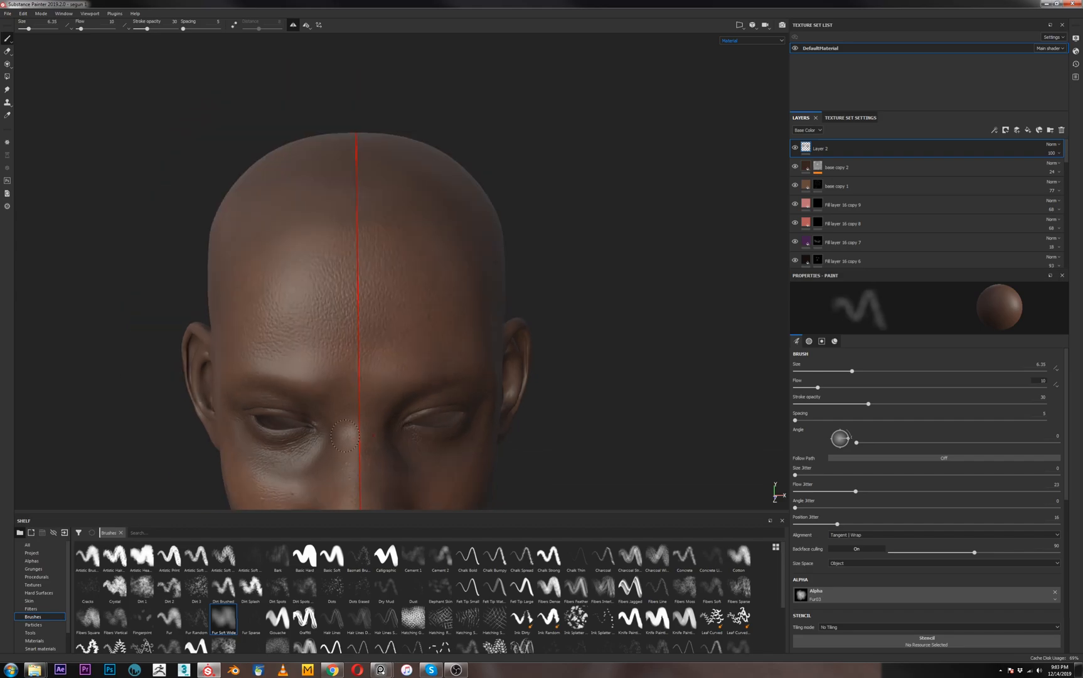
alt+middle_drag(414, 411, 431, 223)
alt+drag(383, 471, 339, 478)
alt+right_drag(339, 478, 387, 413)
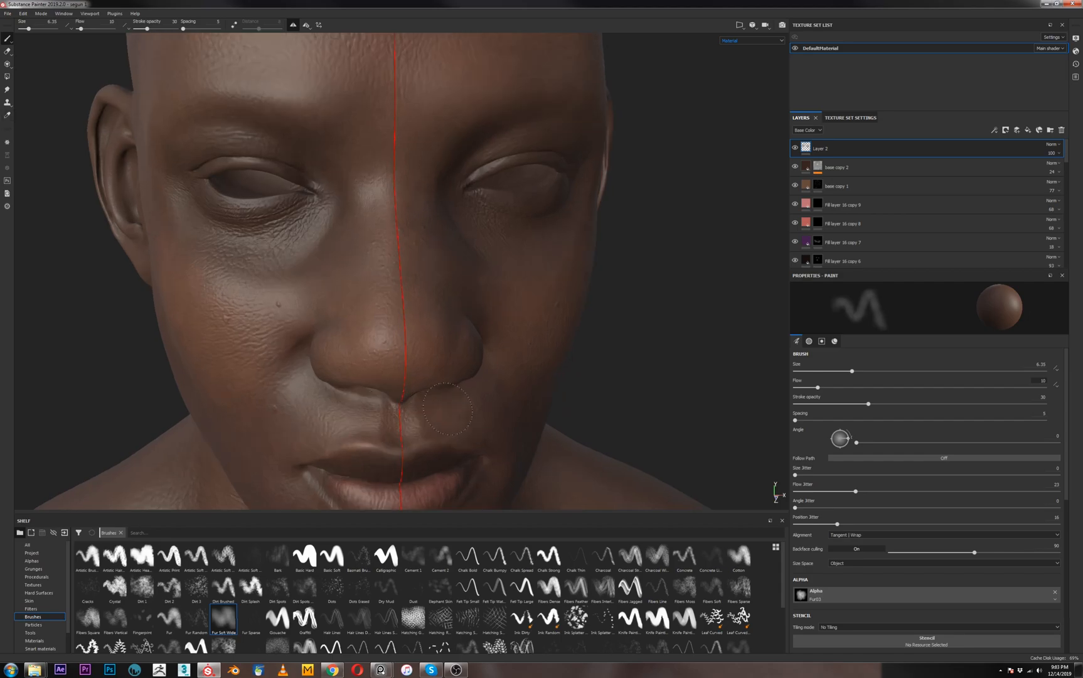
alt+drag(306, 422, 303, 383)
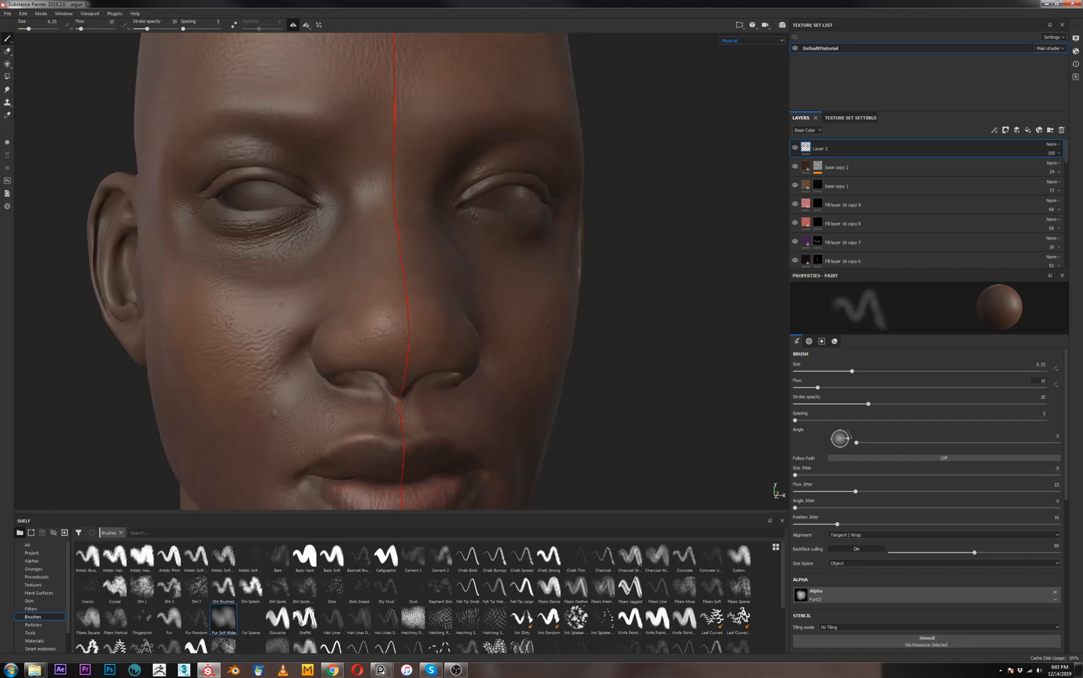
alt+middle_drag(302, 402, 298, 233)
alt+drag(188, 318, 223, 306)
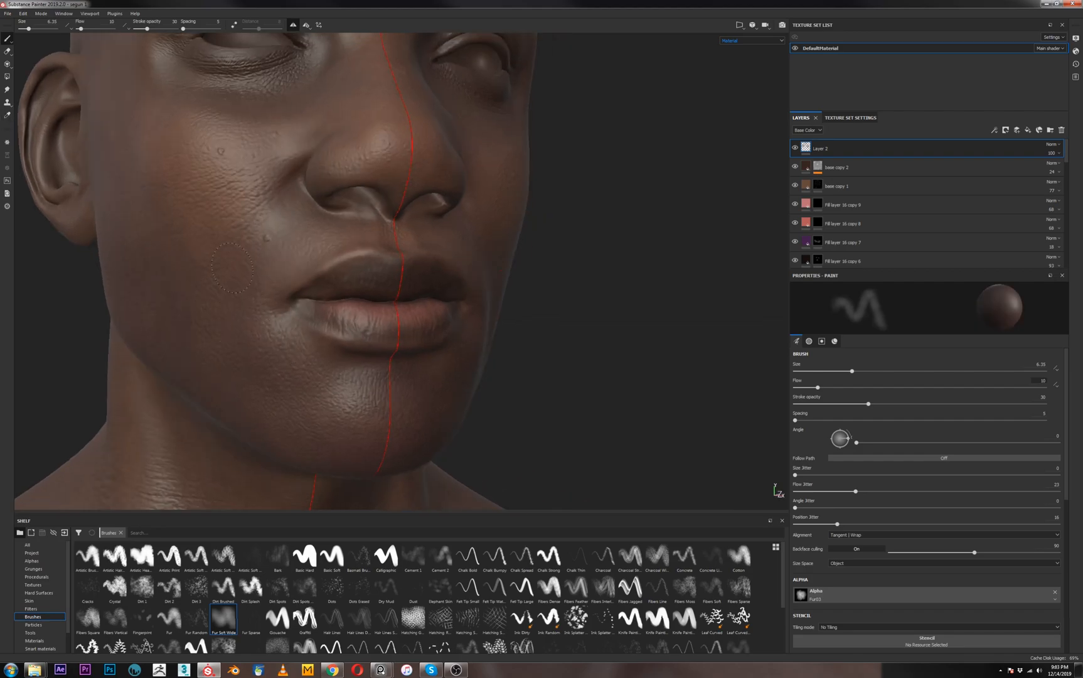
Sample the skin tone at the base of the neck as the paint color for Layer 2
scroll(336, 447, down, 5)
alt+drag(347, 375, 318, 341)
scroll(310, 407, down, 2)
alt+middle_drag(318, 341, 297, 179)
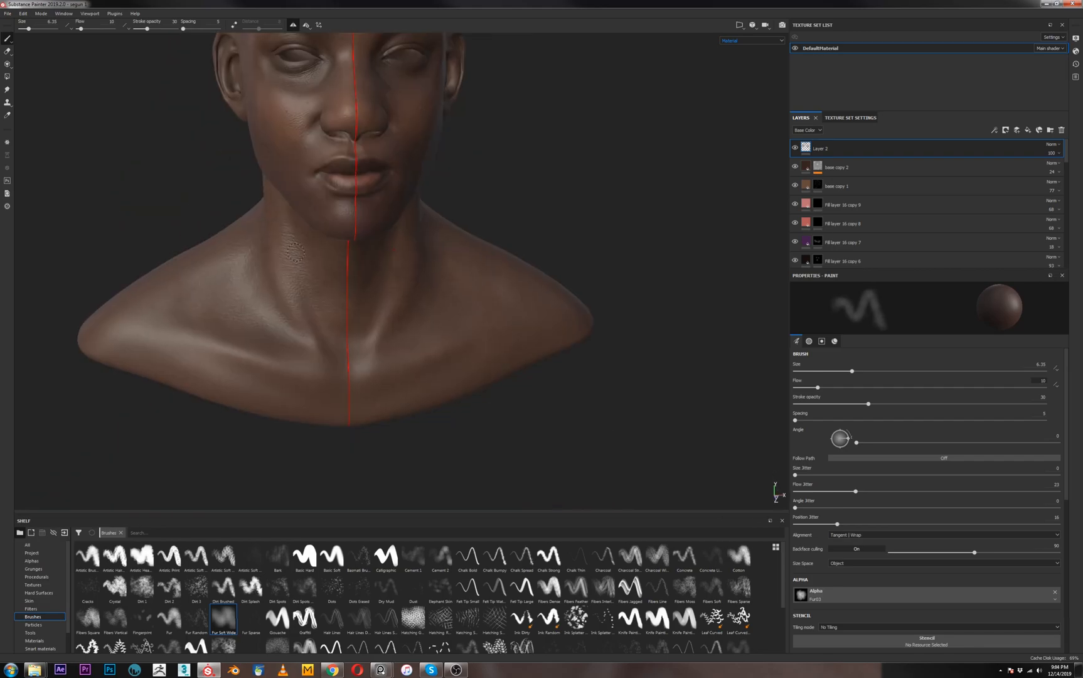
alt+drag(295, 323, 293, 288)
scroll(292, 286, up, 4)
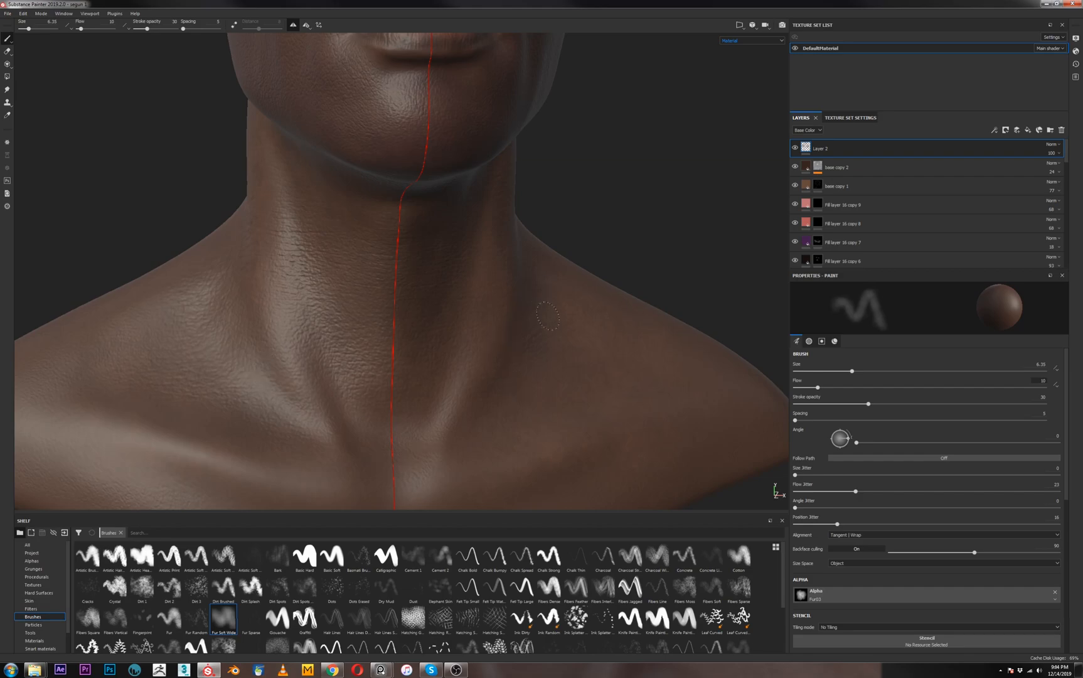
key(p)
click(539, 303)
Lower the opacity of the purple Fill layer 16 copy 7 to 14
scroll(496, 152, down, 5)
alt+drag(474, 160, 433, 182)
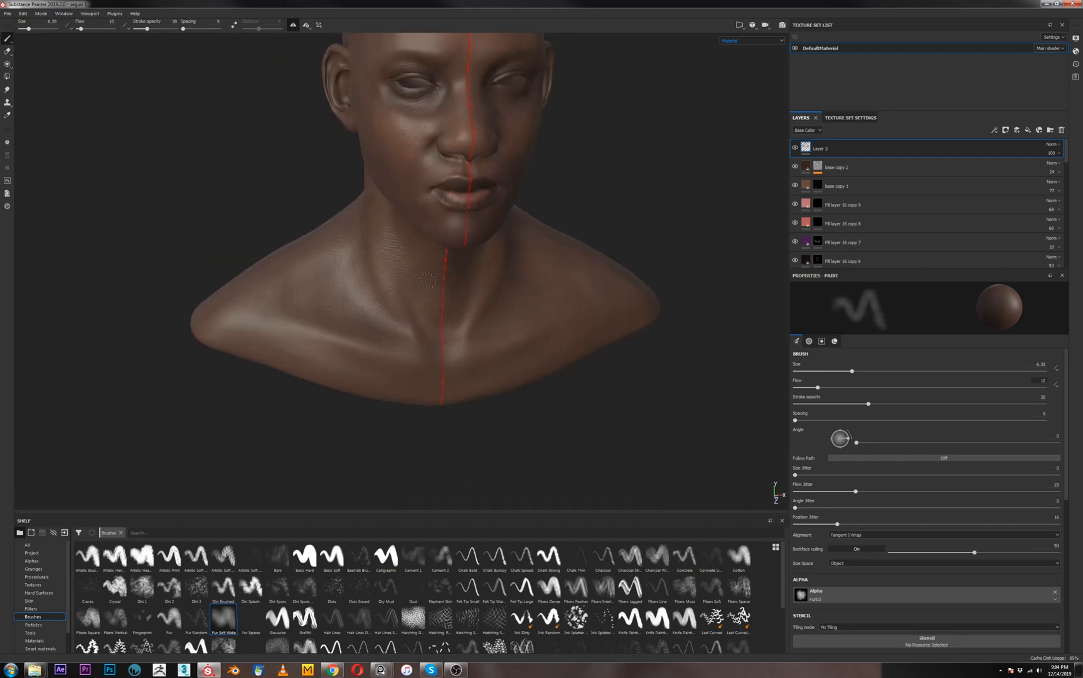
scroll(425, 183, down, 1)
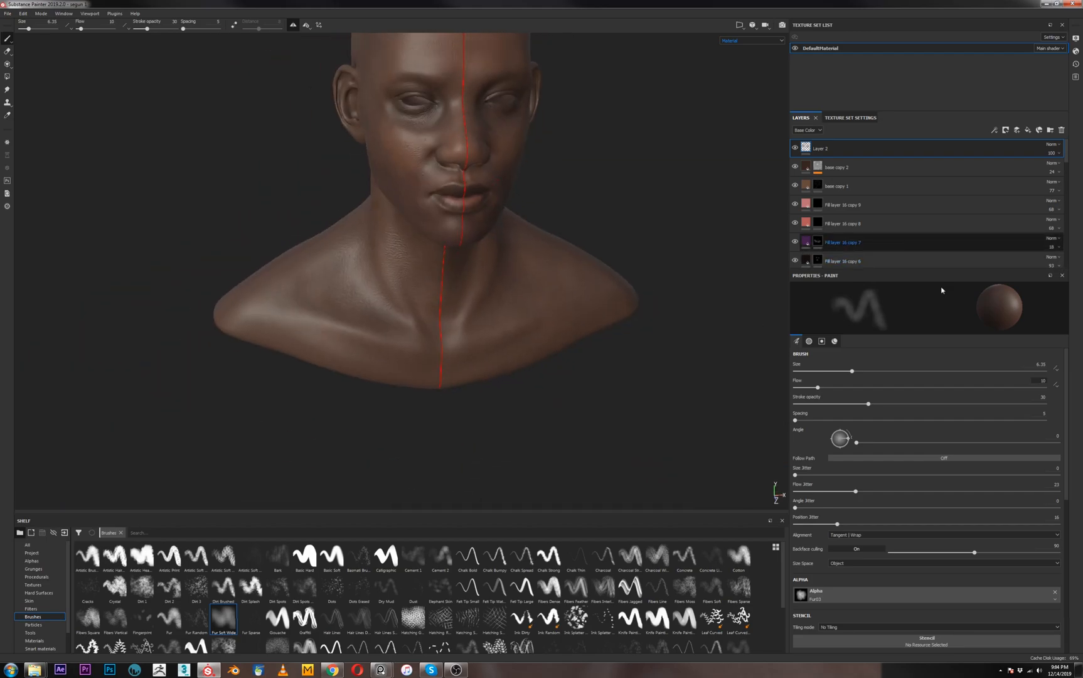
click(1042, 245)
click(1053, 247)
drag(1052, 262, 1050, 264)
Check the jaw and profile, and sample the skin tone at the temple between the ear and eye
alt+drag(675, 317, 604, 290)
scroll(561, 358, up, 10)
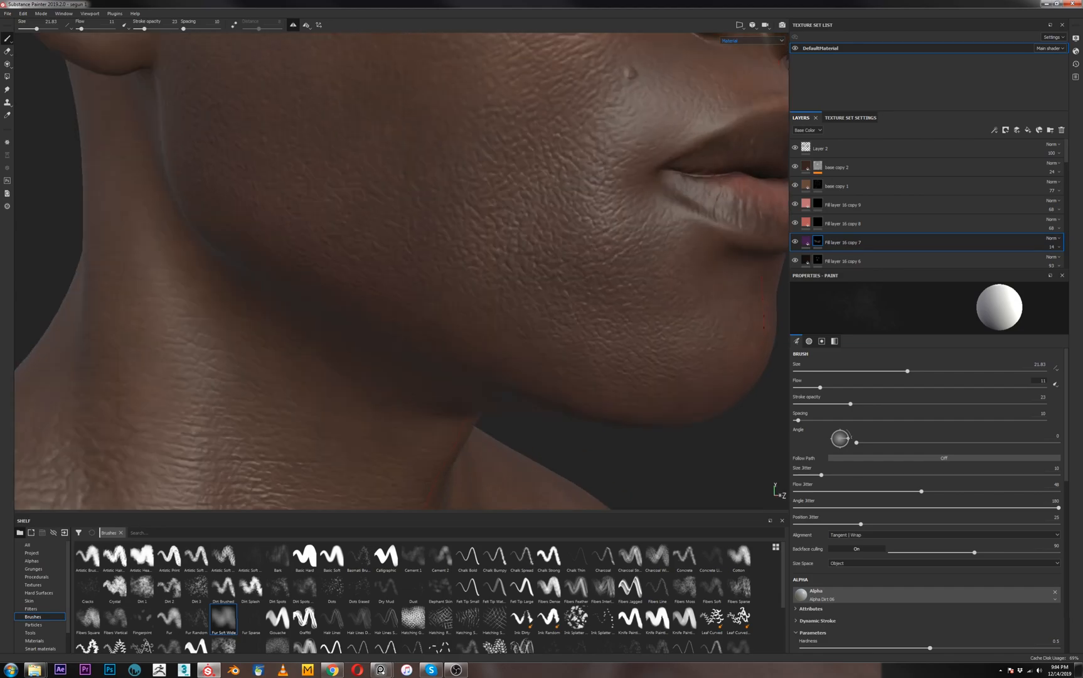
scroll(553, 224, down, 5)
alt+drag(503, 226, 553, 224)
scroll(553, 224, up, 3)
alt+right_drag(553, 225, 433, 221)
alt+drag(433, 221, 455, 220)
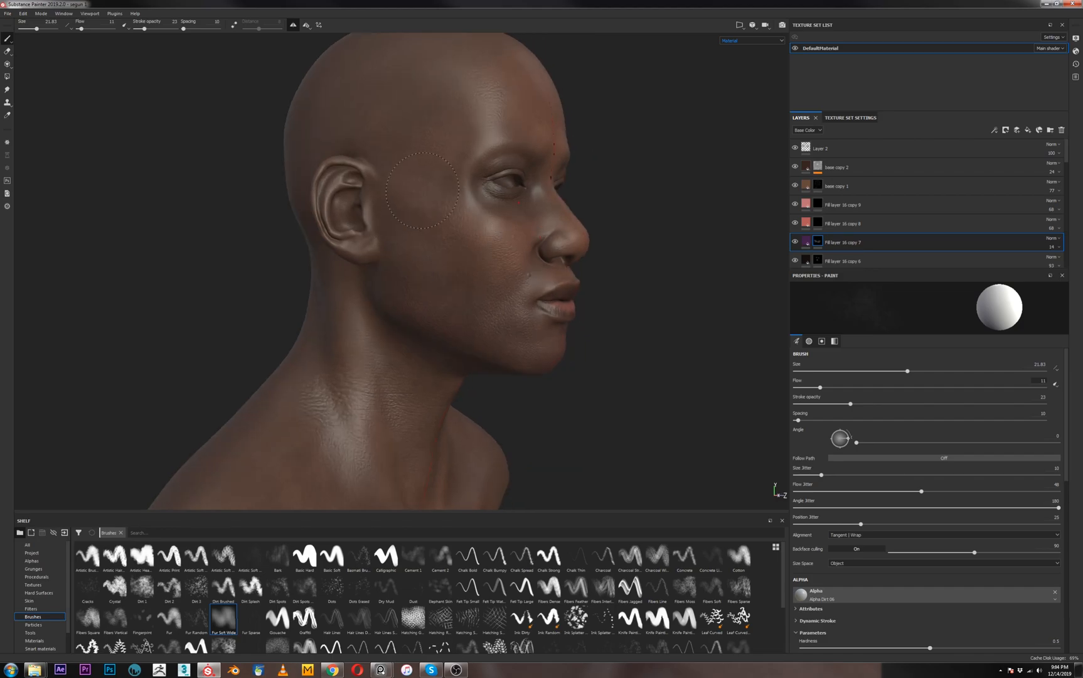
key(p)
click(418, 167)
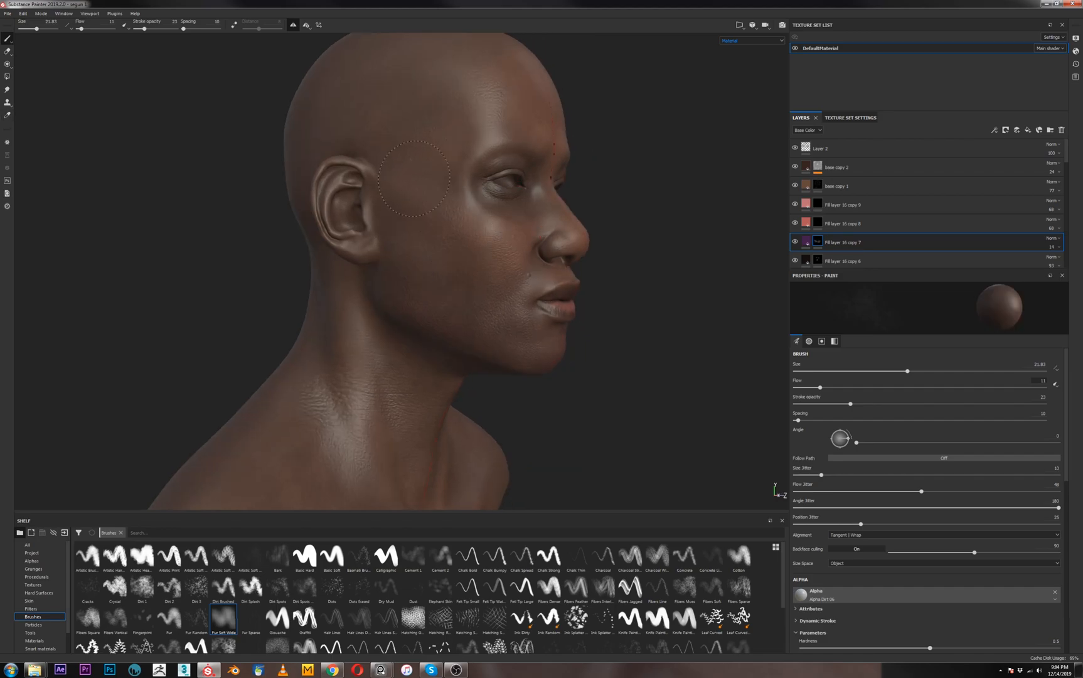
Lower the opacity of the Layer 2 paint layer to 65
mouse_move(444, 220)
alt+mouse_down()
mouse_move(445, 449)
mouse_move(382, 421)
alt+mouse_up()
alt+right_drag(382, 422, 339, 408)
alt+drag(392, 357, 427, 344)
alt+right_drag(455, 302, 577, 404)
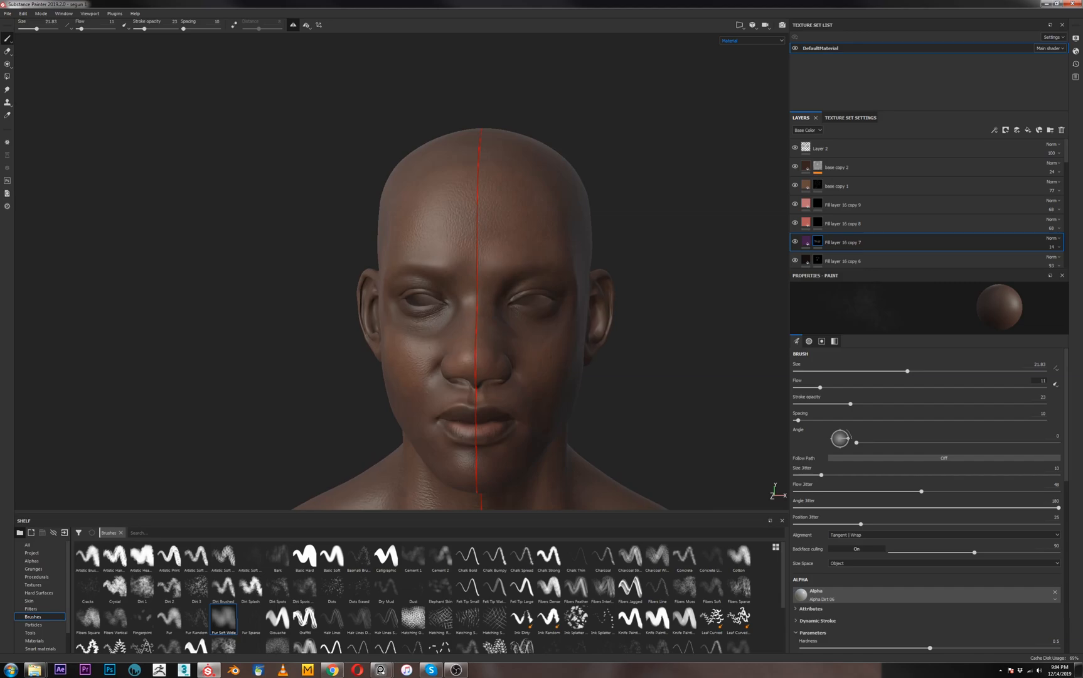
click(1060, 151)
click(1052, 152)
drag(1080, 168, 1067, 169)
alt+drag(647, 313, 658, 309)
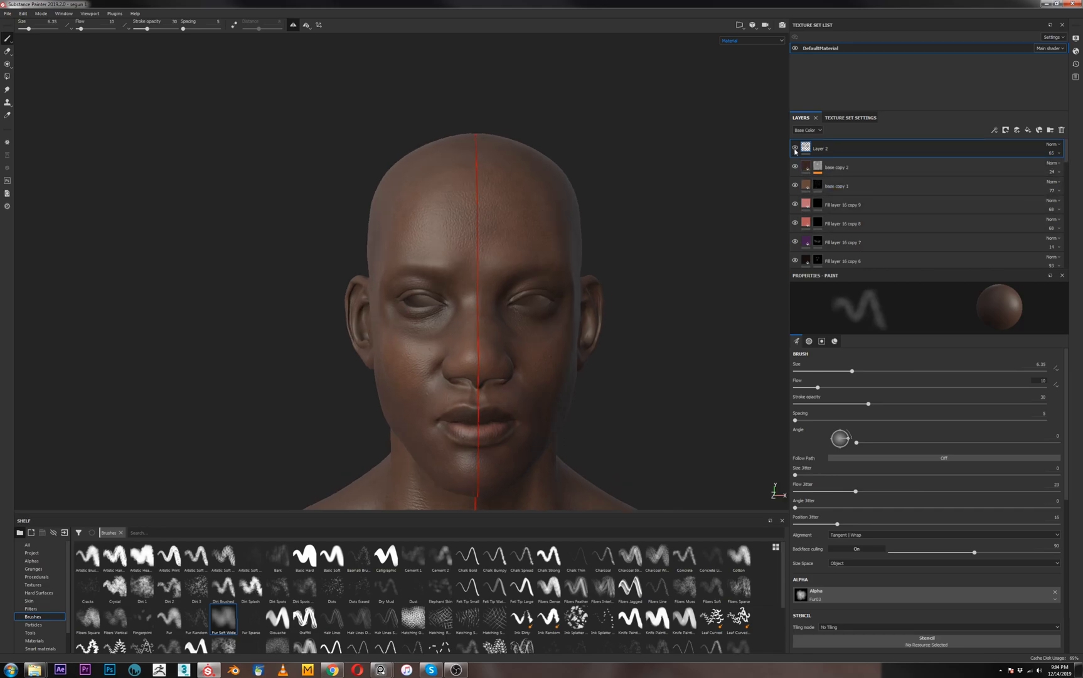
Lower the opacity of the base copy 2 fill layer to 18
alt+drag(653, 277, 675, 260)
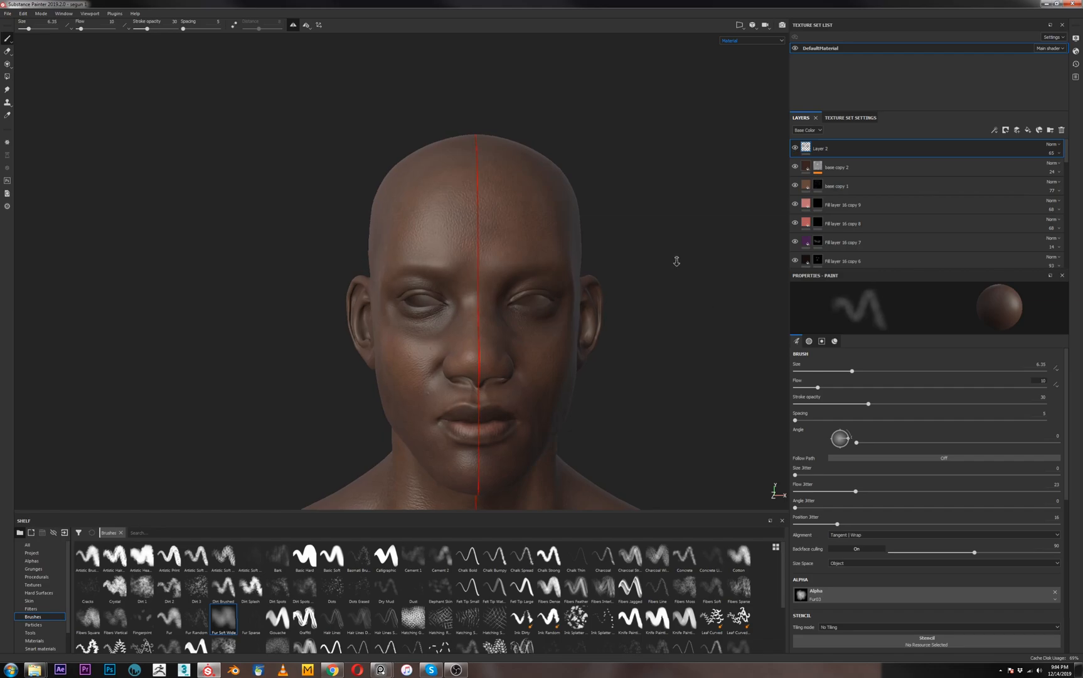
alt+right_drag(675, 259, 675, 336)
alt+middle_drag(675, 337, 718, 252)
click(924, 175)
click(1054, 172)
drag(1052, 188, 1049, 188)
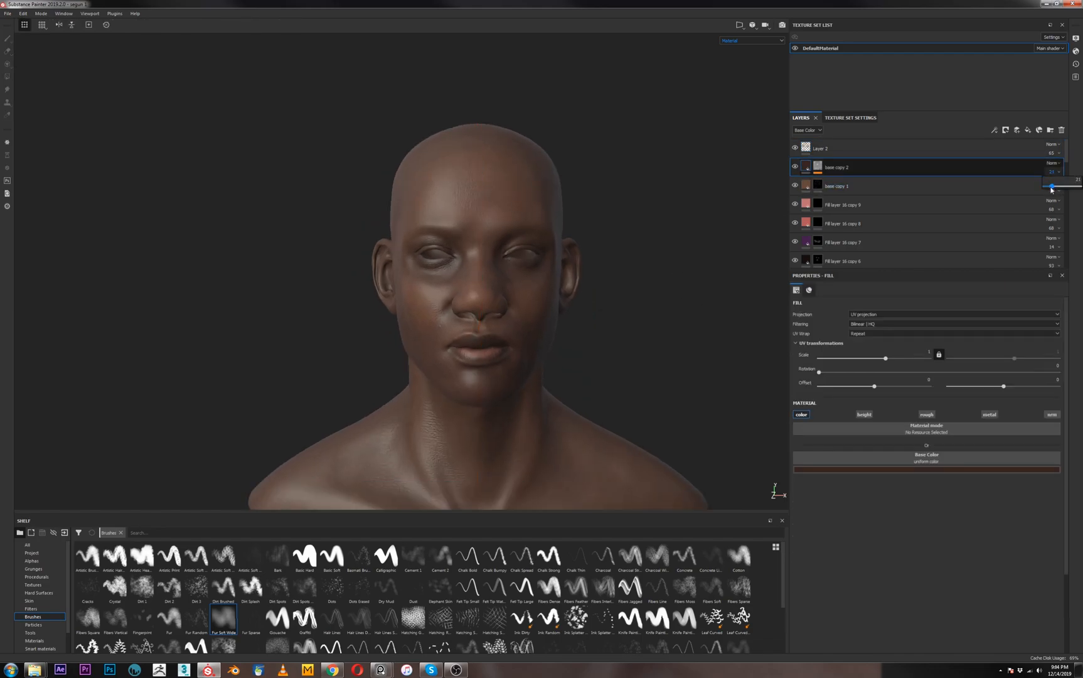
Examine the overall skin tone of the whole bust from the front at several slight angles
alt+drag(722, 383, 588, 320)
alt+right_drag(588, 320, 617, 334)
alt+middle_drag(617, 334, 589, 215)
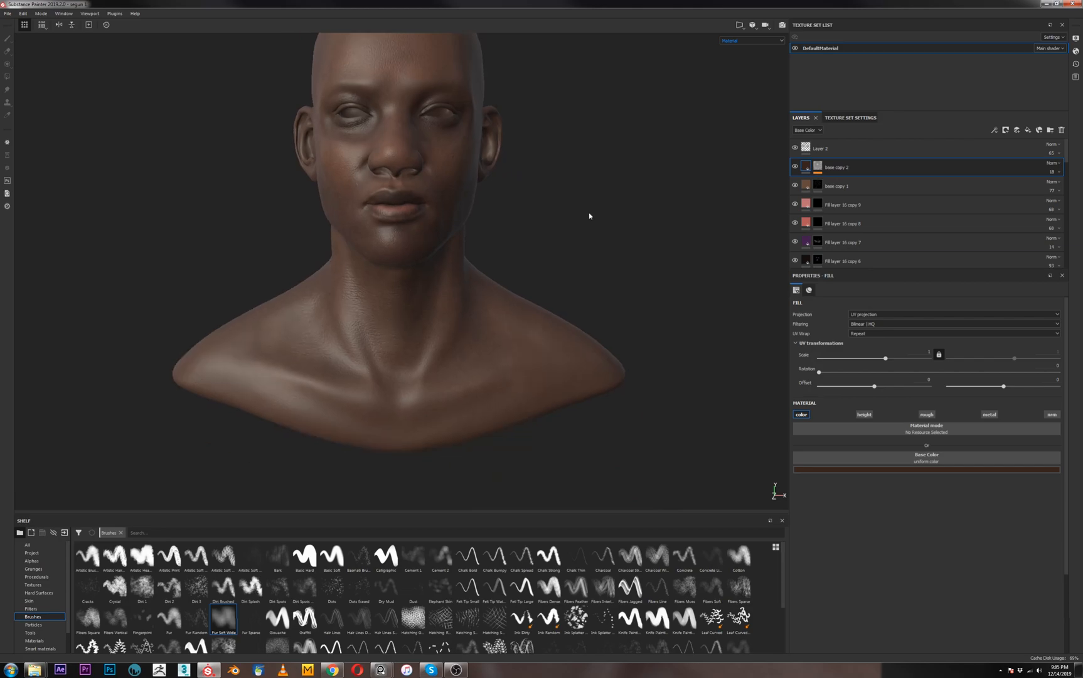
alt+drag(590, 215, 533, 256)
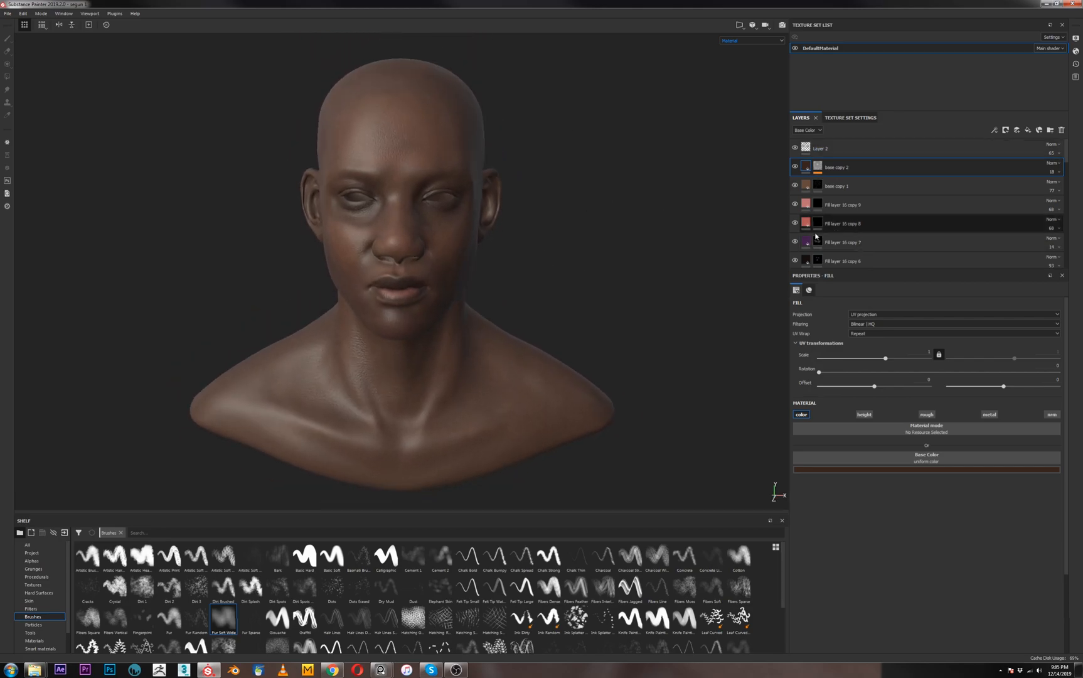
mouse_move(1082, 342)
right_down()
mouse_move(655, 380)
mouse_move(723, 304)
mouse_move(1082, 342)
right_up()
alt+drag(580, 346, 559, 285)
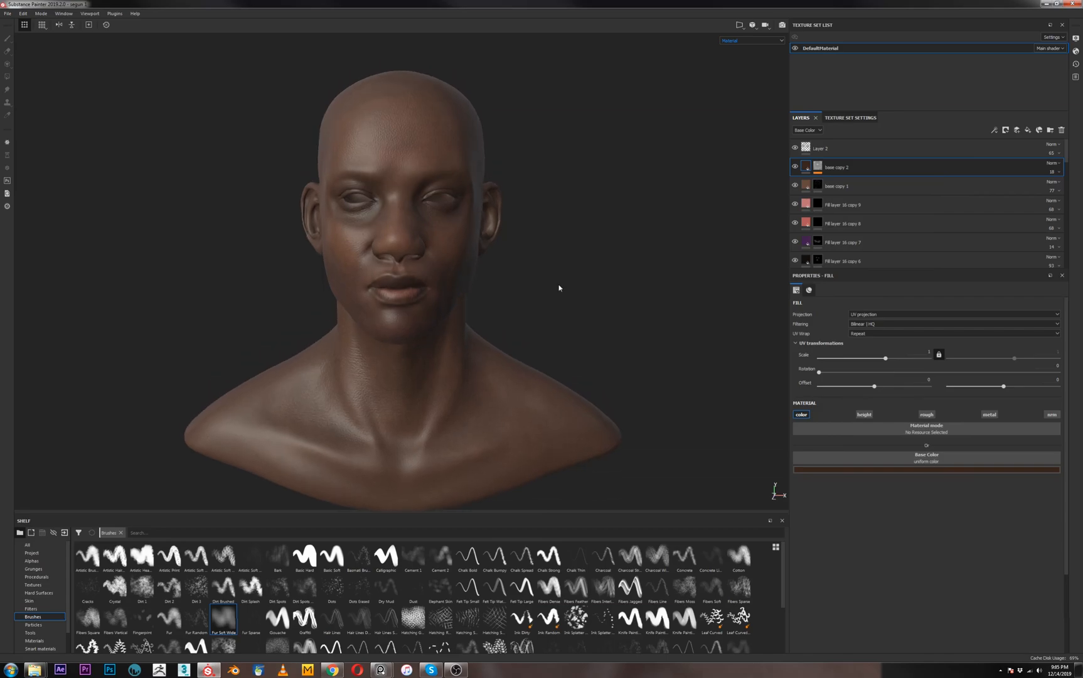
alt+middle_drag(559, 285, 544, 249)
mouse_move(610, 276)
alt+mouse_down()
mouse_move(583, 264)
mouse_move(612, 261)
alt+mouse_up()
mouse_move(516, 277)
alt+mouse_down()
mouse_move(534, 271)
mouse_move(527, 259)
alt+mouse_up()
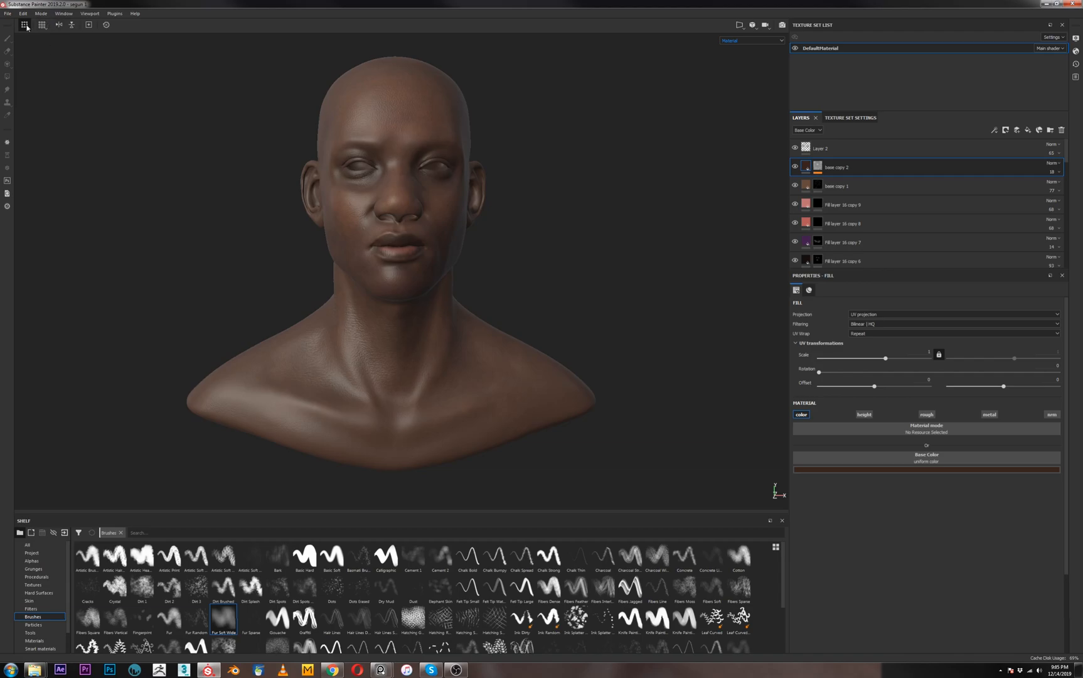
alt+drag(168, 125, 151, 118)
alt+drag(238, 201, 227, 196)
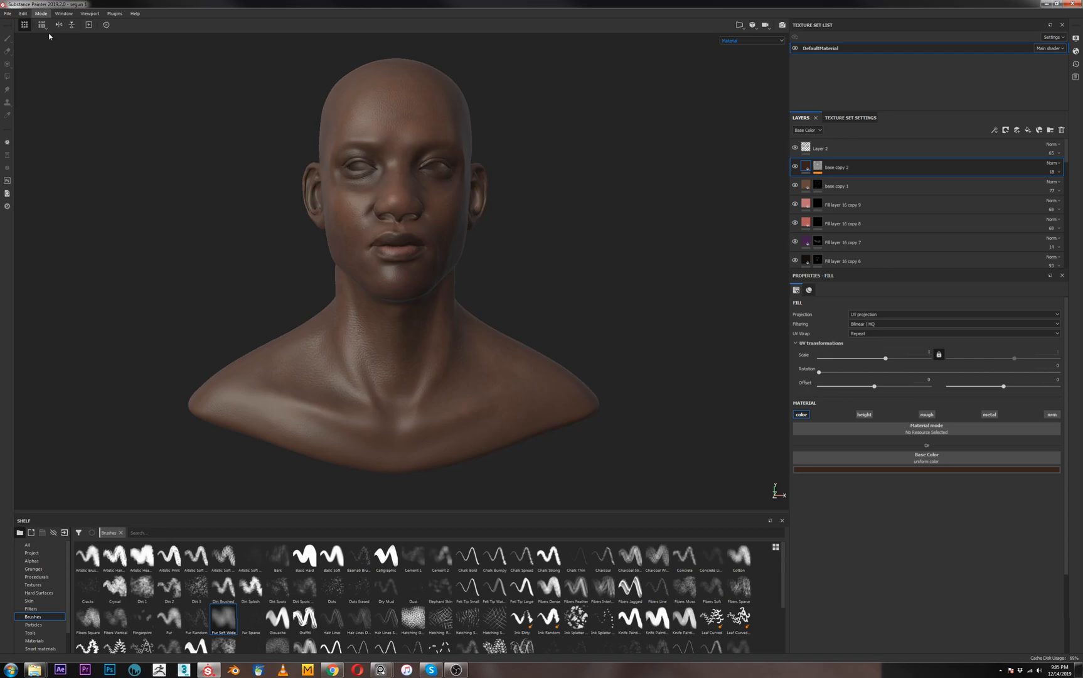
Render the bust in Iray with maximum samples set to 1348 and minimum samples to 830
key(F10)
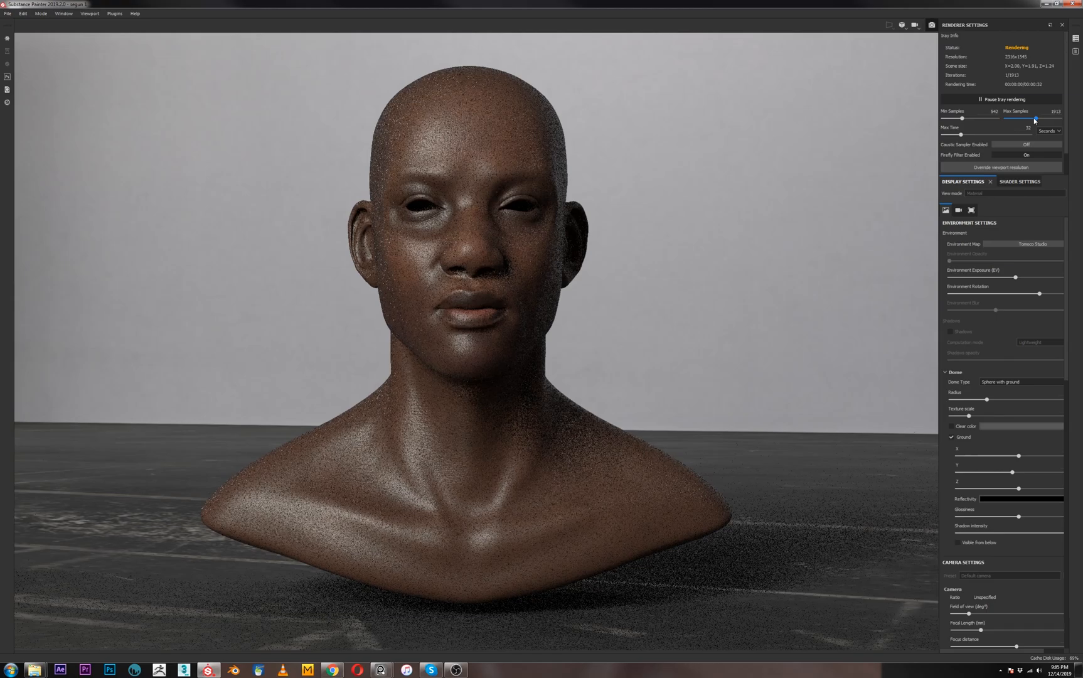
drag(1034, 117, 1031, 119)
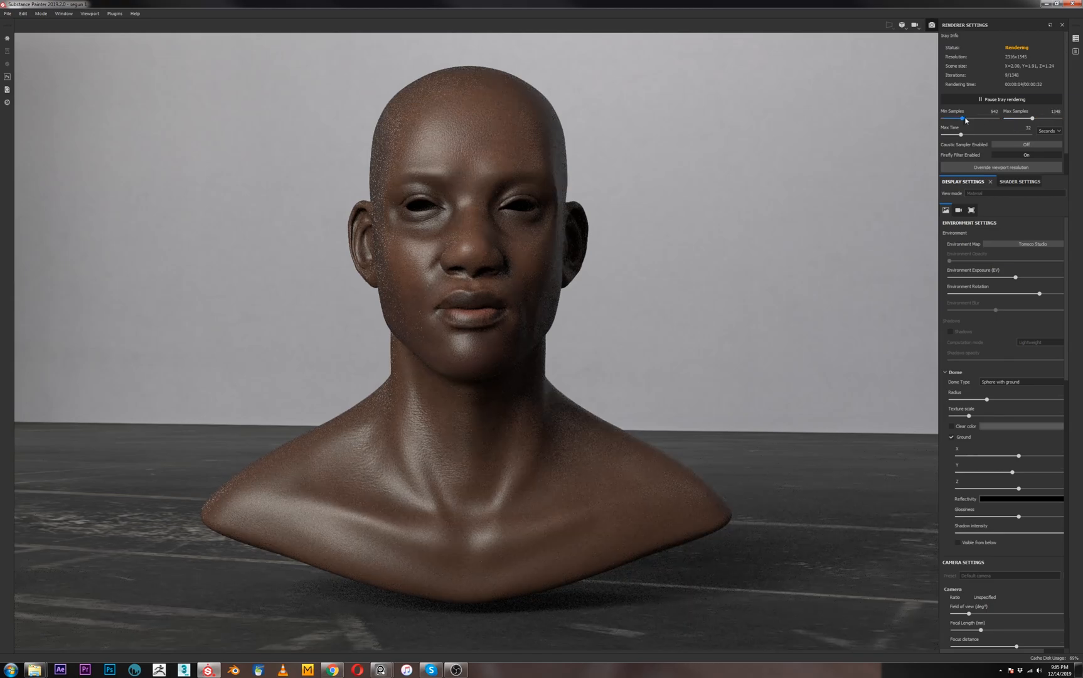
drag(966, 120, 966, 119)
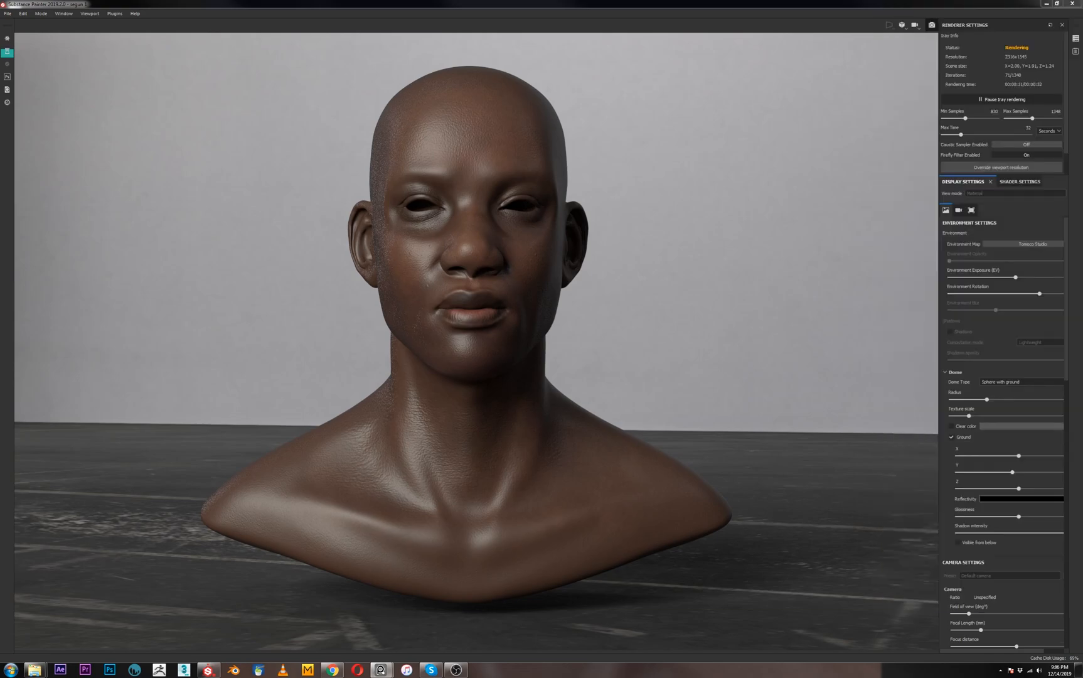
Switch to the reference image board and examine the finished bearded male portrait against the rendered bust
mouse_move(1082, 435)
right_down()
mouse_move(924, 430)
mouse_move(990, 414)
mouse_move(929, 390)
mouse_move(885, 390)
right_up()
scroll(844, 406, down, 4)
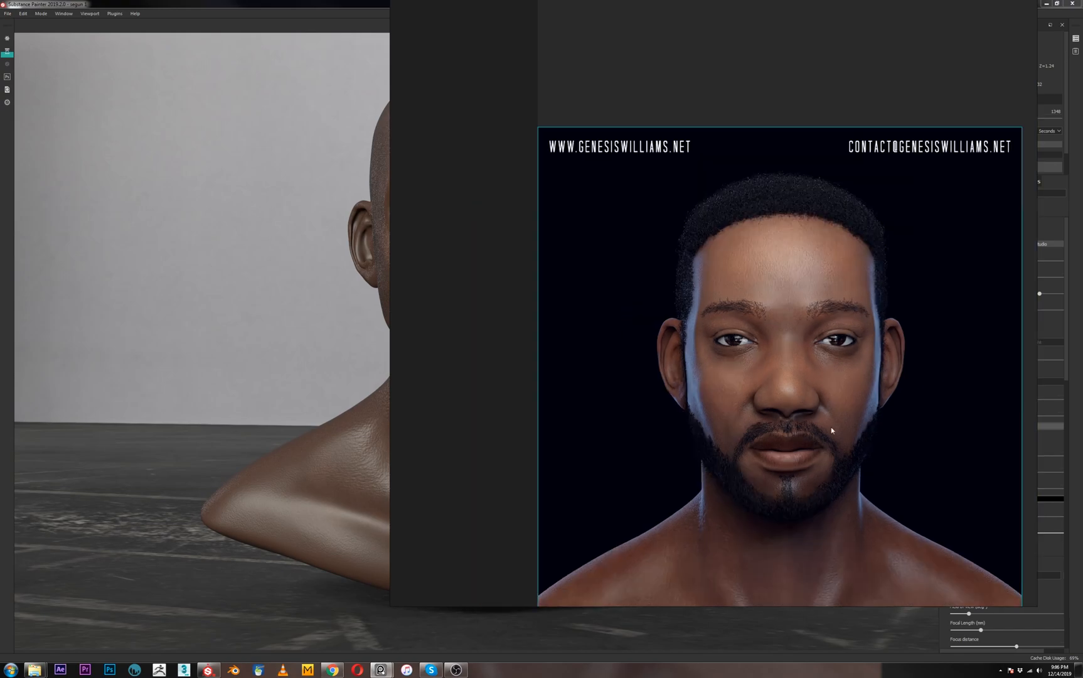
right_drag(528, 310, 554, 317)
scroll(766, 386, up, 8)
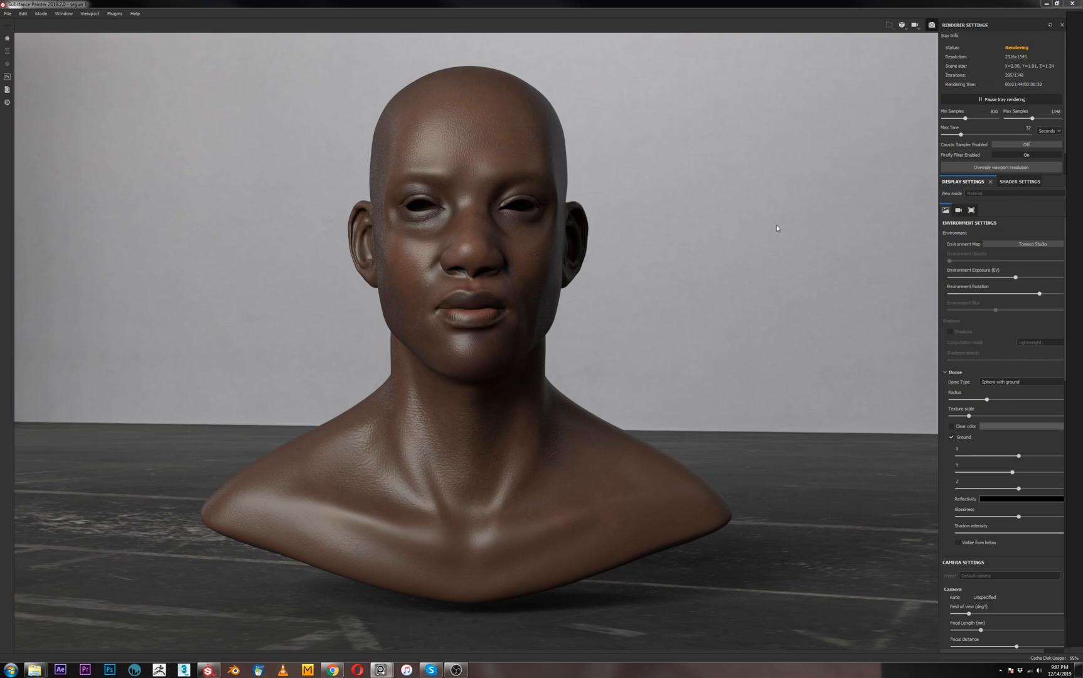
Return to painting mode and create a new folder at the top of the layer stack
click(44, 15)
click(59, 23)
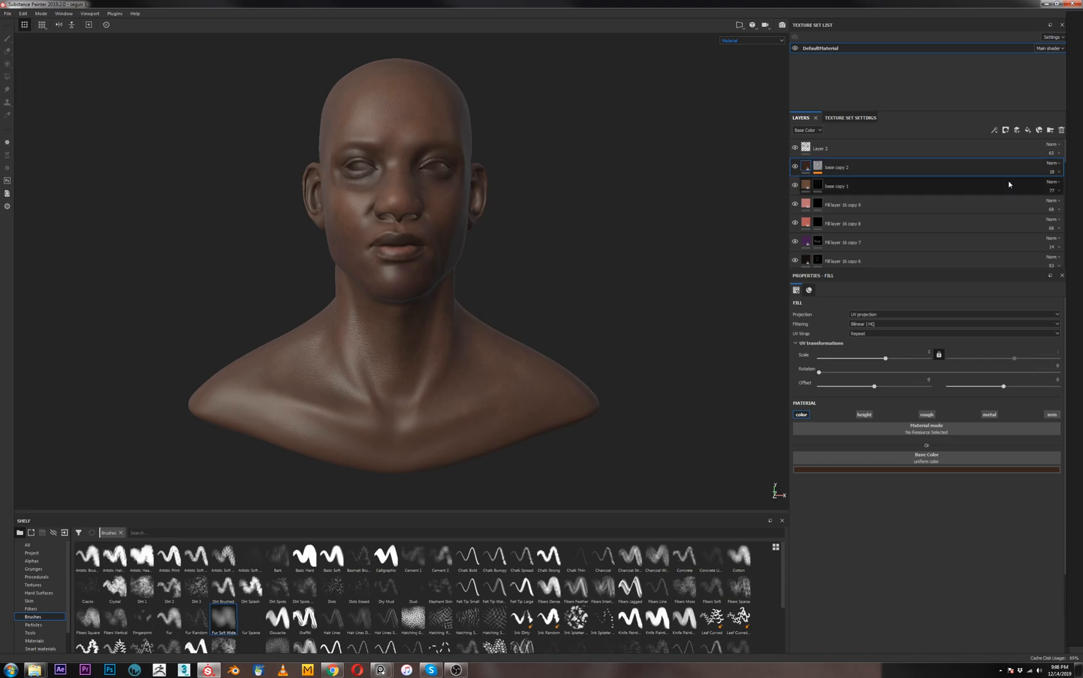
click(1050, 130)
drag(864, 170, 867, 152)
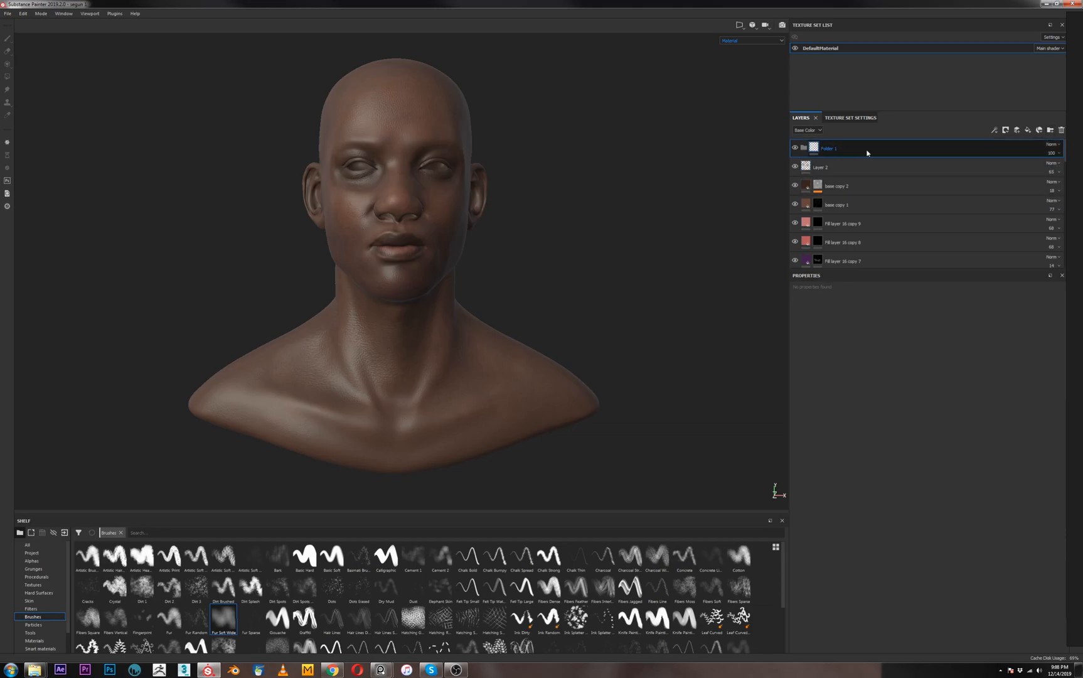
Move all the skin layers from Layer 2 down to Fill layer 12 into the new Folder 1
click(861, 184)
key(1)
scroll(850, 213, down, 5)
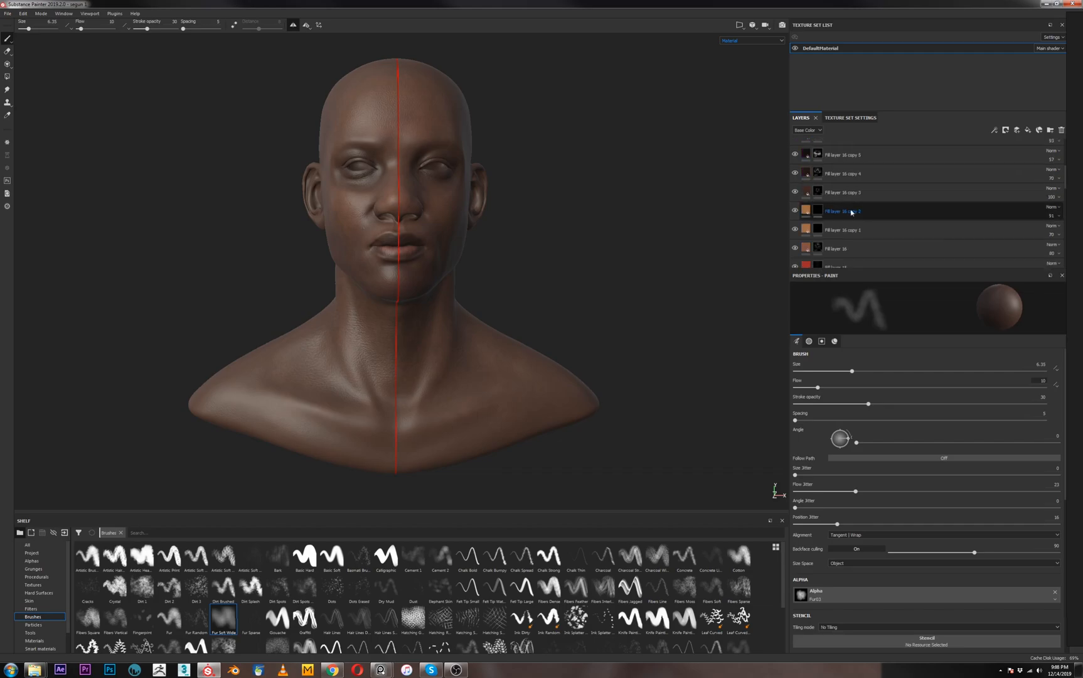
scroll(846, 229, down, 8)
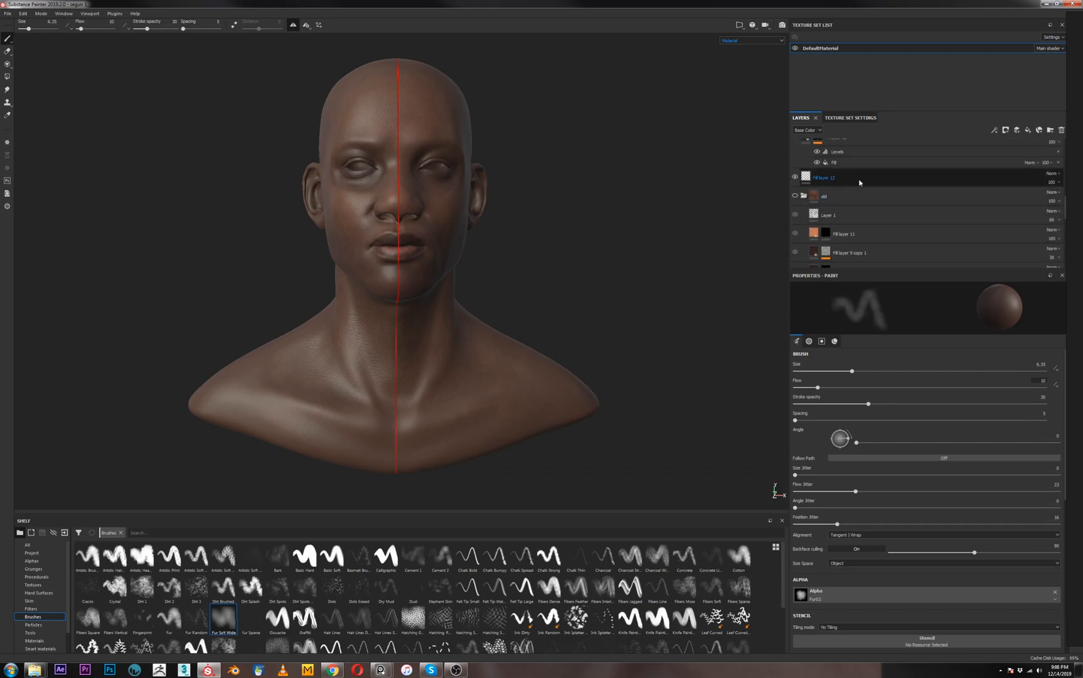
click(863, 181)
scroll(864, 192, up, 10)
shift+click(823, 166)
drag(823, 166, 829, 147)
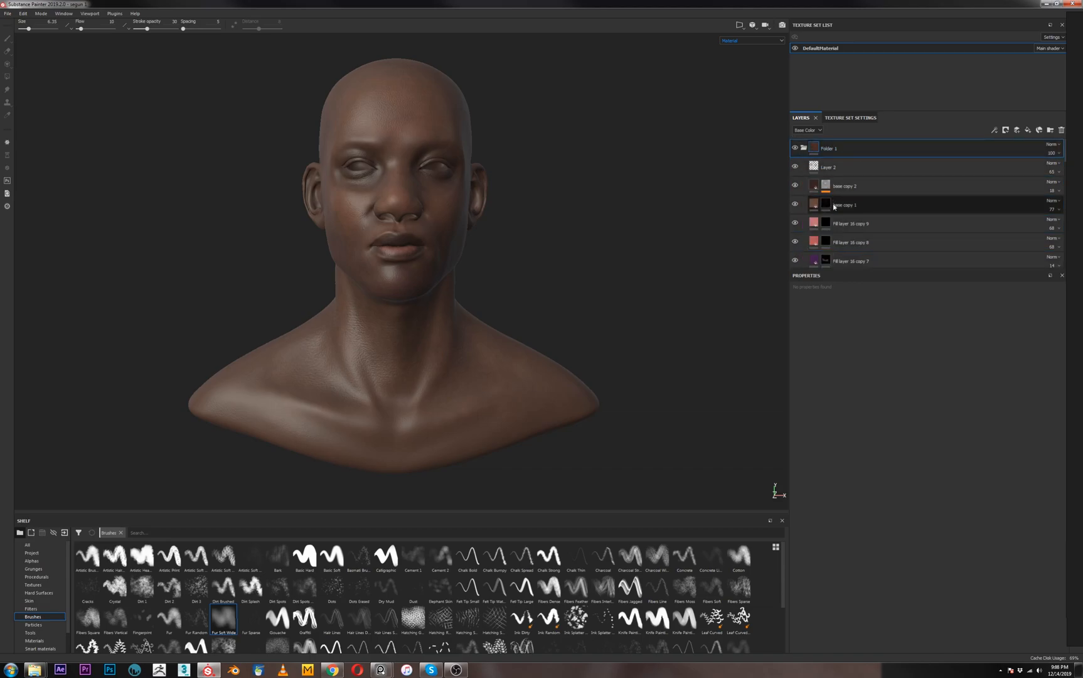
Hide Folder 1, show the folder named old instead, and examine the earlier skin version on the face
click(796, 148)
scroll(797, 201, down, 10)
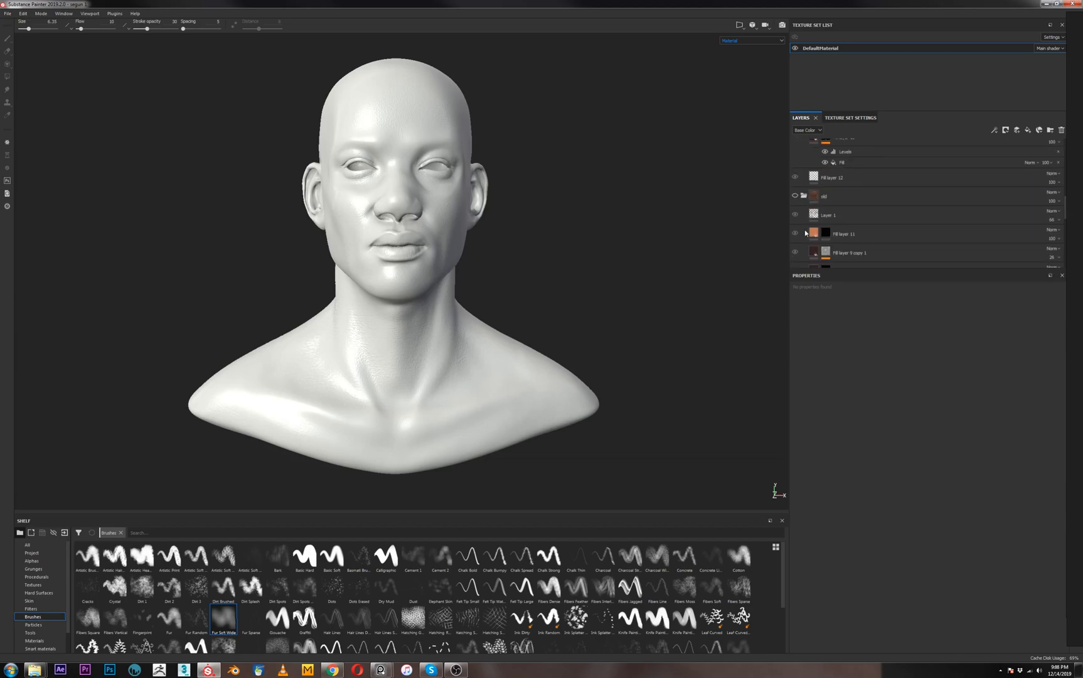
click(795, 196)
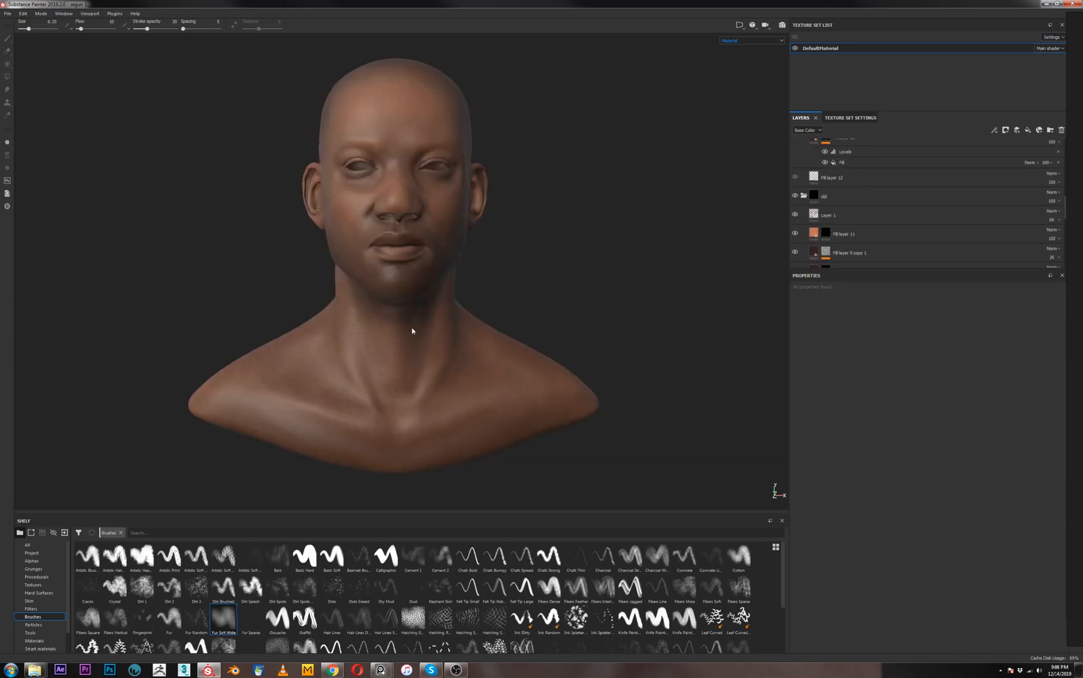
alt+drag(521, 269, 488, 287)
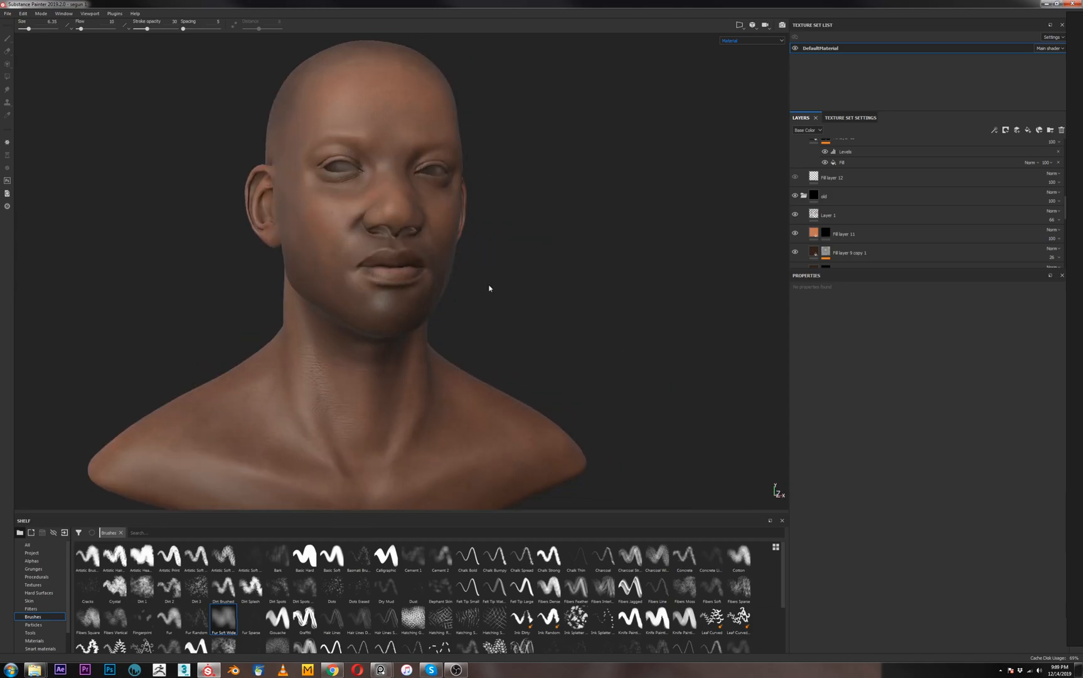
scroll(355, 268, up, 3)
mouse_move(367, 244)
alt+mouse_down()
mouse_move(345, 224)
mouse_move(374, 239)
alt+mouse_up()
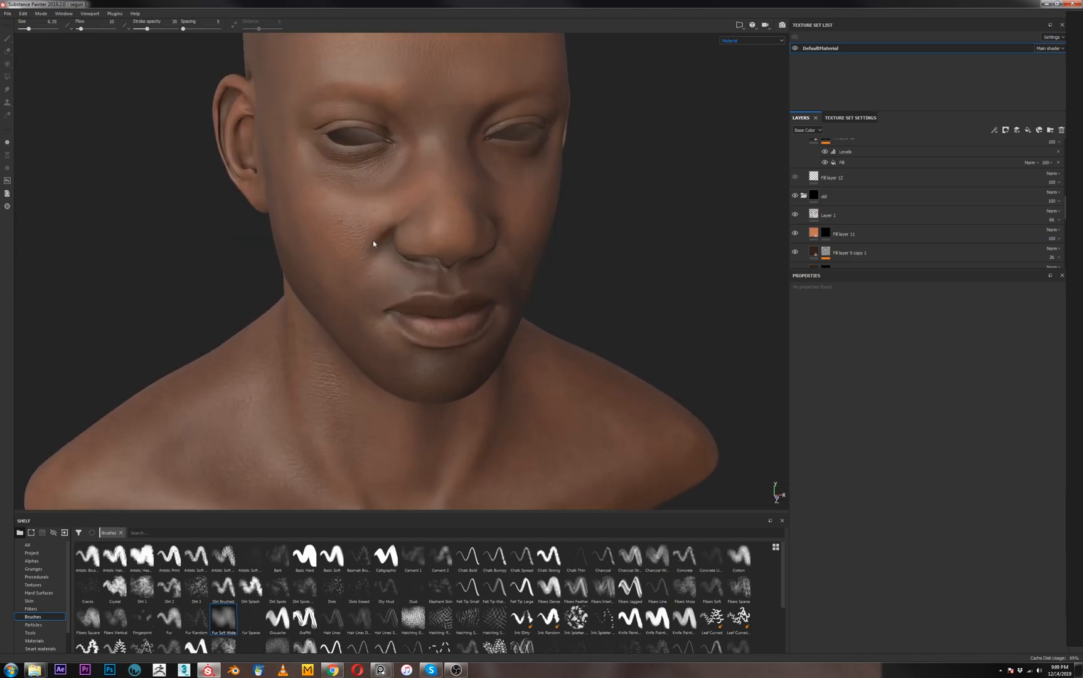
scroll(464, 262, up, 2)
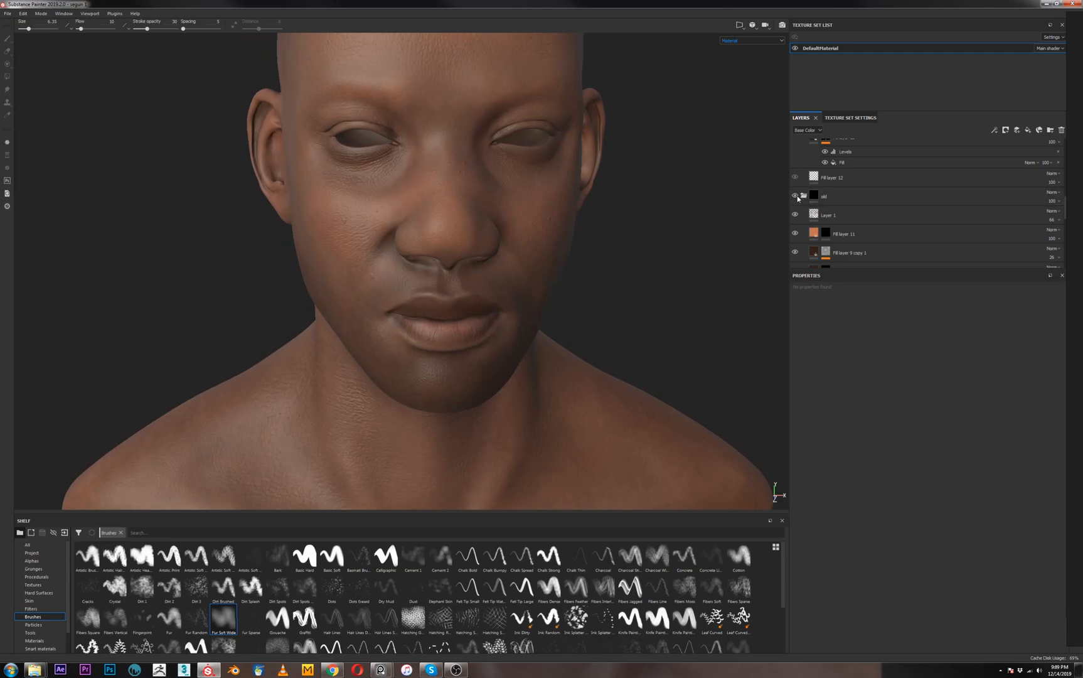
Compare the two skin versions on the face by repeatedly switching the visibility of Folder 1 on and off
scroll(827, 180, up, 4)
scroll(826, 180, up, 3)
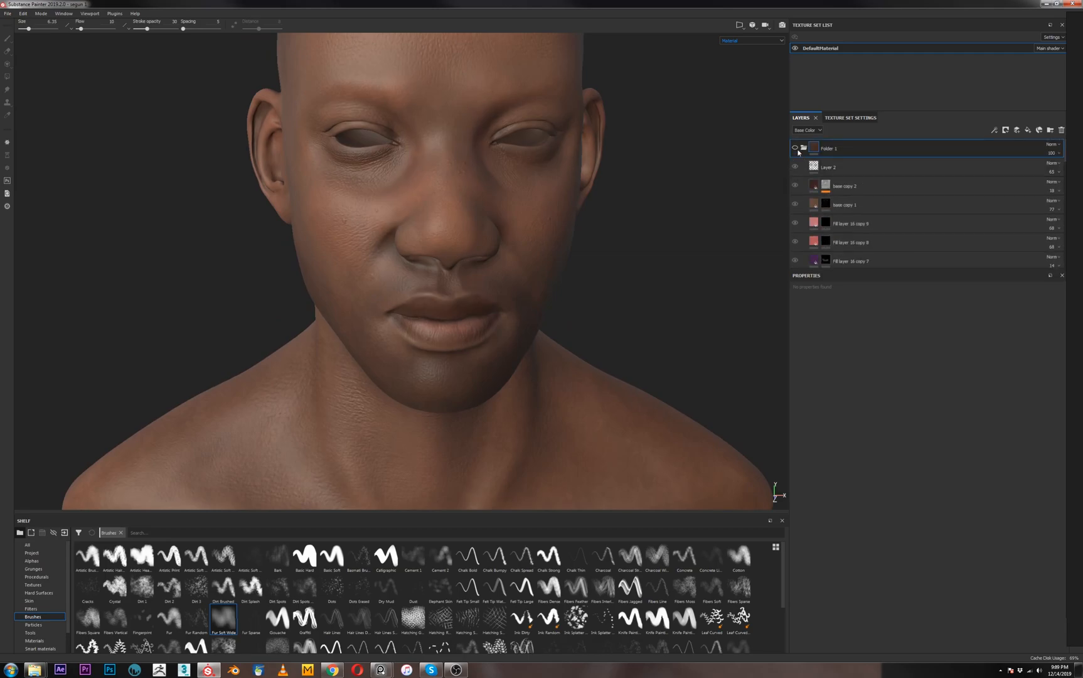
click(795, 148)
click(795, 148)
click(796, 148)
click(795, 148)
click(796, 148)
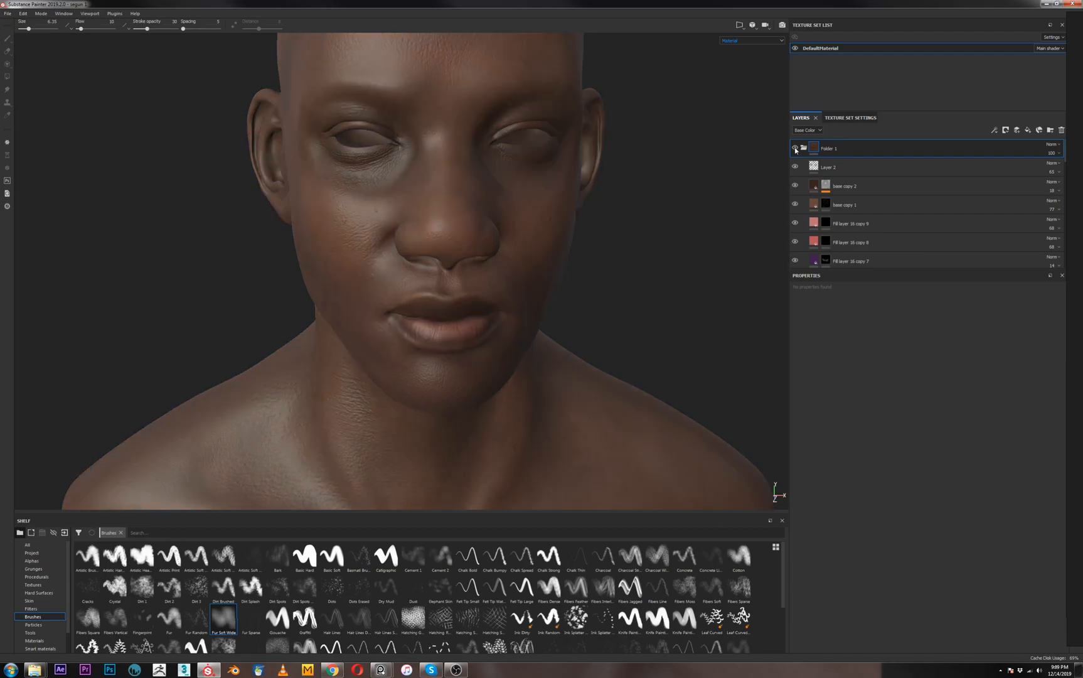
click(795, 148)
click(796, 148)
click(796, 148)
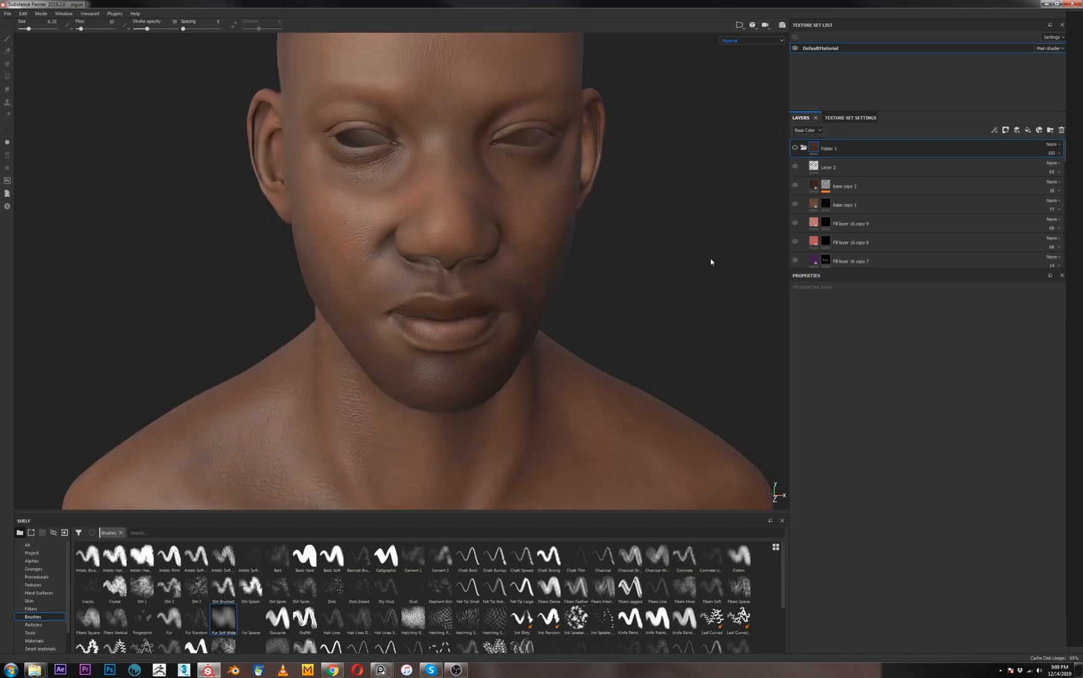
Check the reference image board, return to the bust, and view it with Folder 1 visible
key(alt+Tab)
mouse_move(796, 387)
right_down()
mouse_move(769, 389)
mouse_move(874, 356)
right_up()
key(alt+Tab)
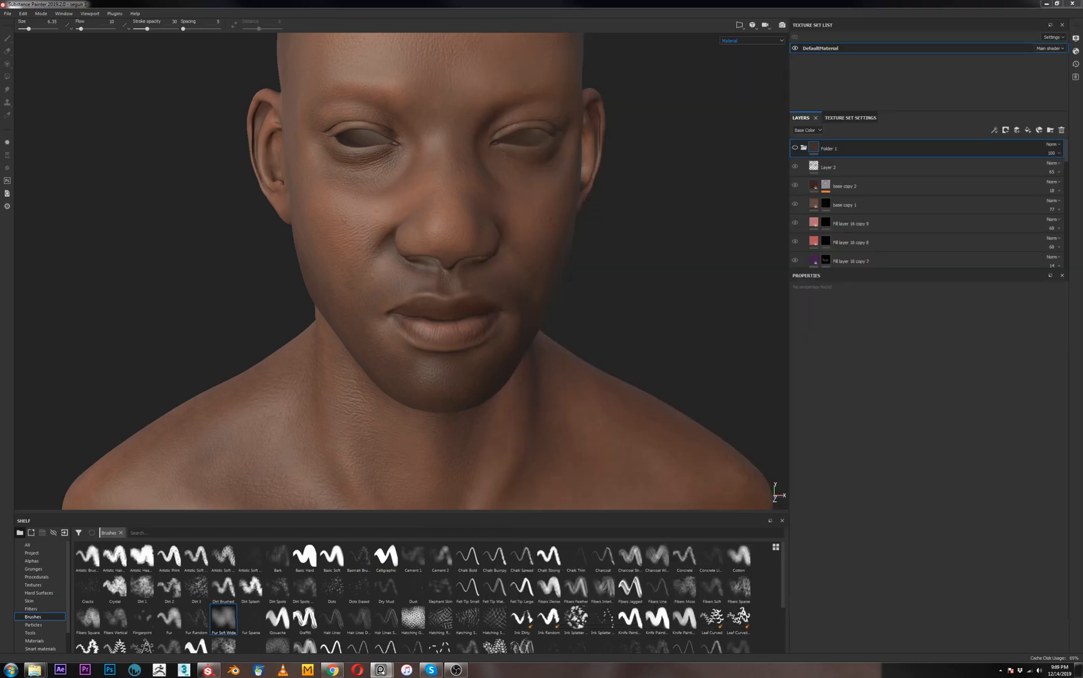
alt+drag(674, 233, 555, 302)
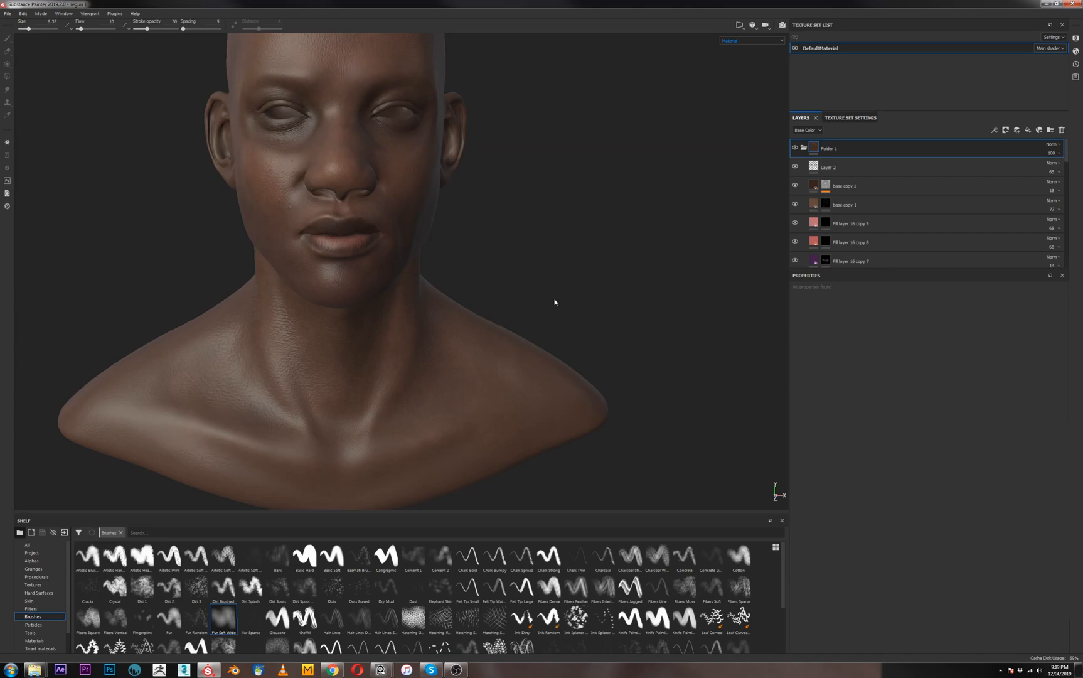
Review the mesh maps in the texture set settings and the maps available for the normal slot, leaving the assignments unchanged
click(851, 117)
scroll(991, 257, down, 1)
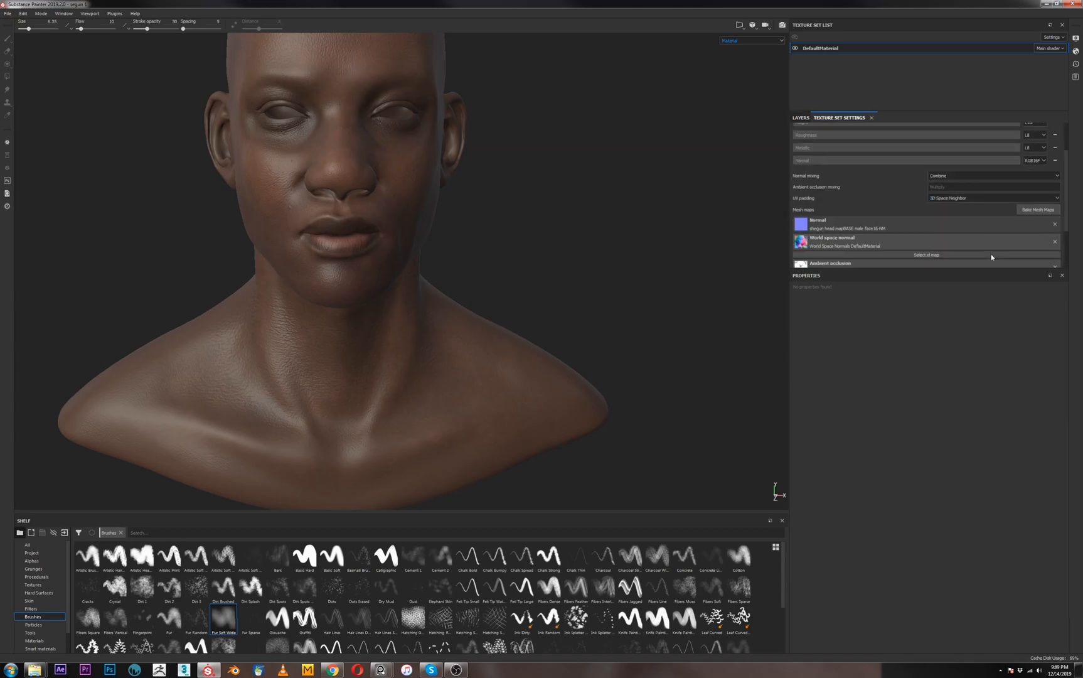
click(838, 227)
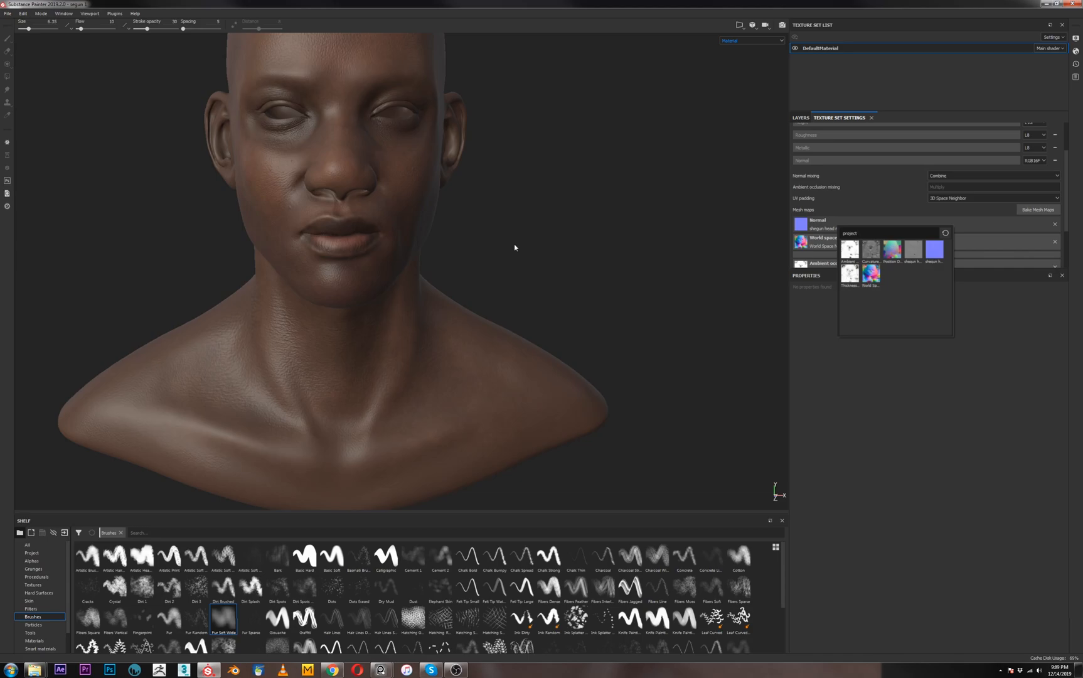
click(1018, 231)
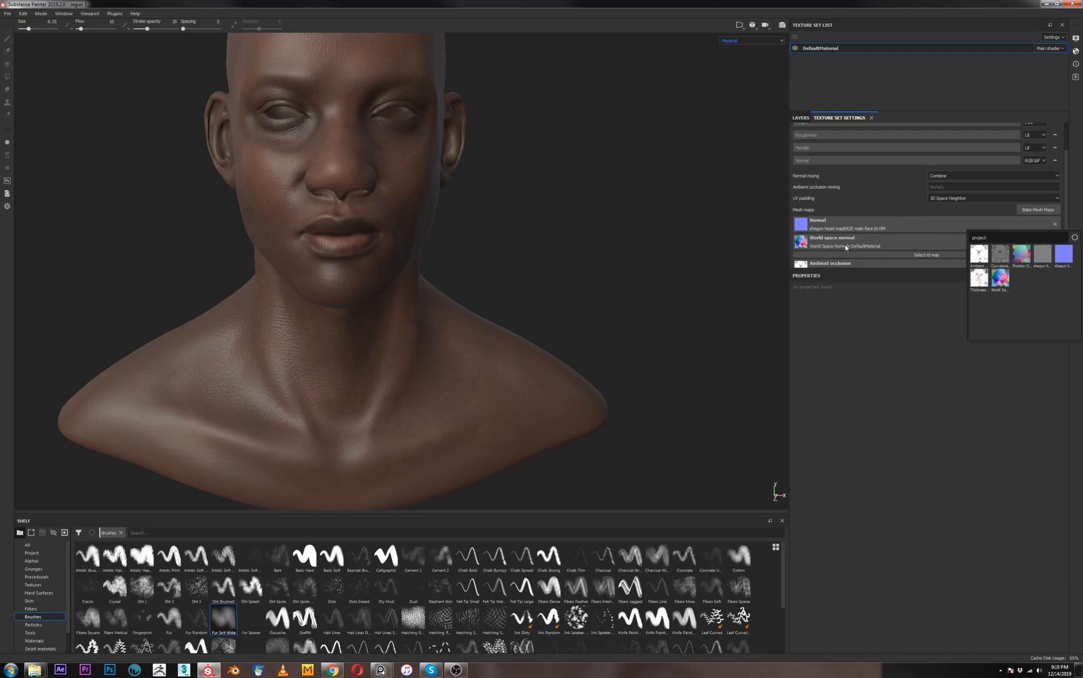
click(709, 287)
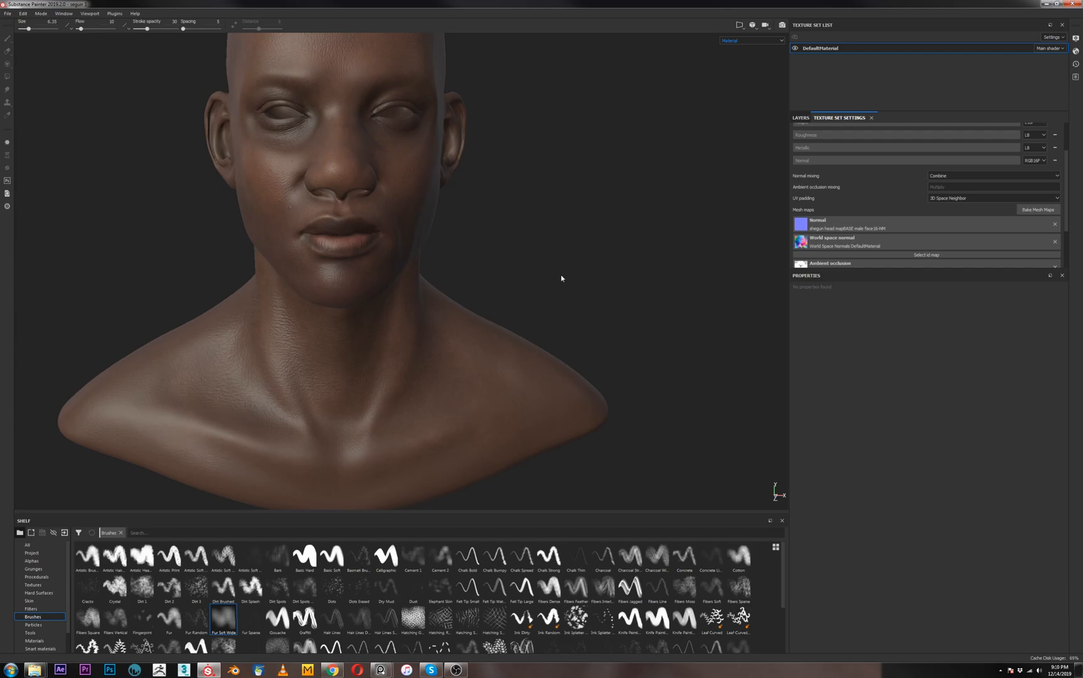
alt+drag(546, 295, 562, 336)
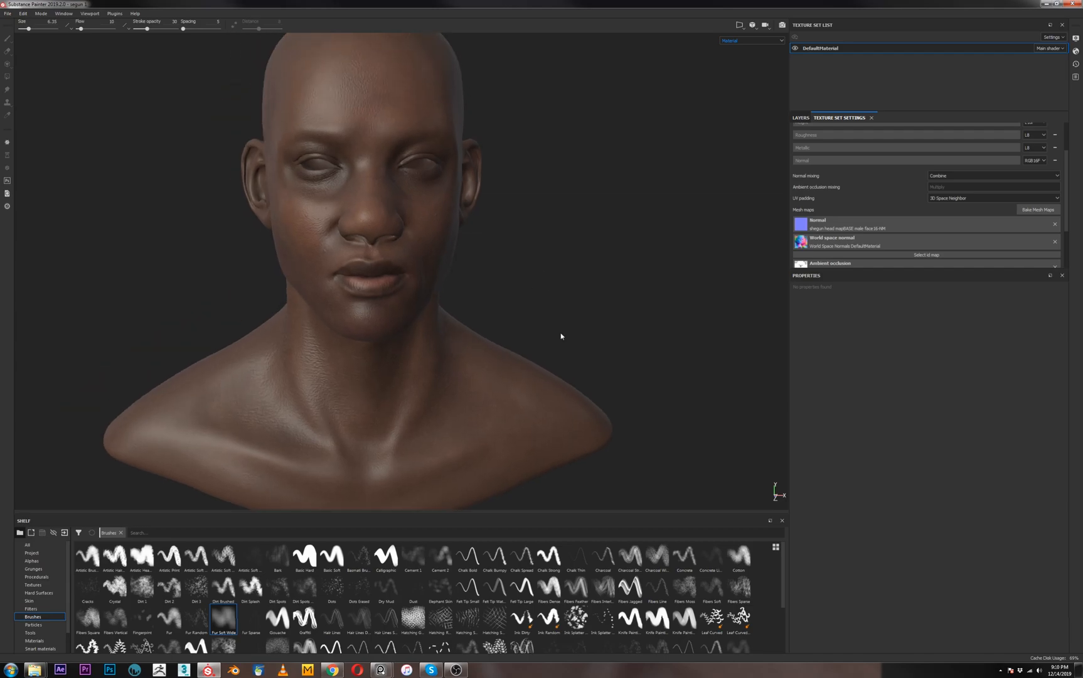
alt+drag(516, 304, 503, 300)
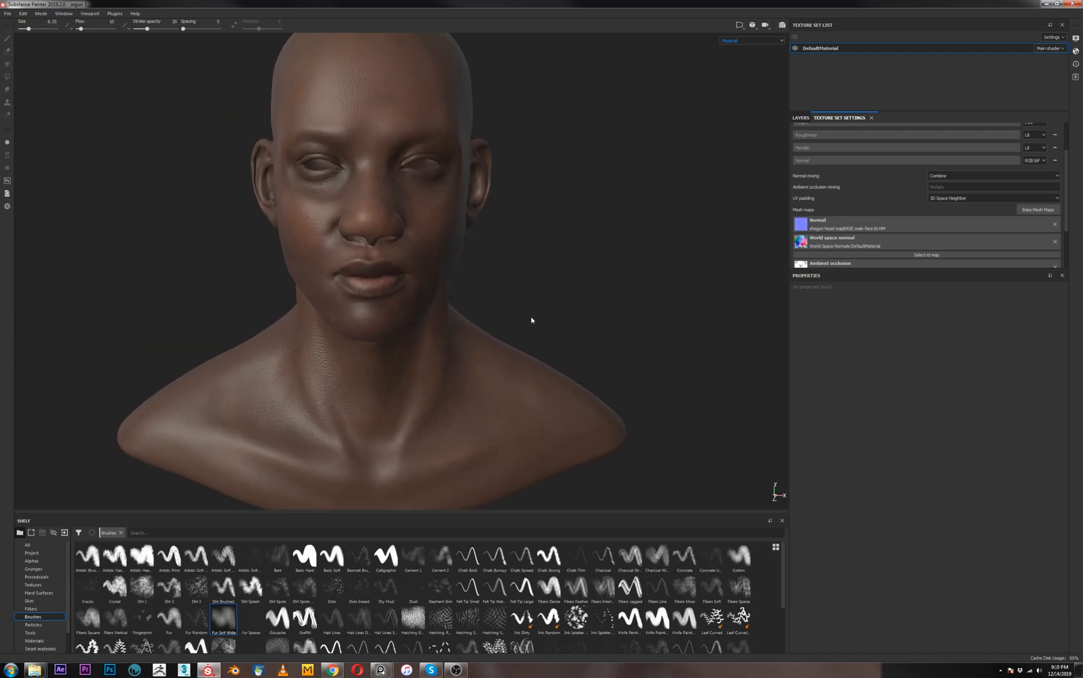
alt+drag(531, 320, 553, 299)
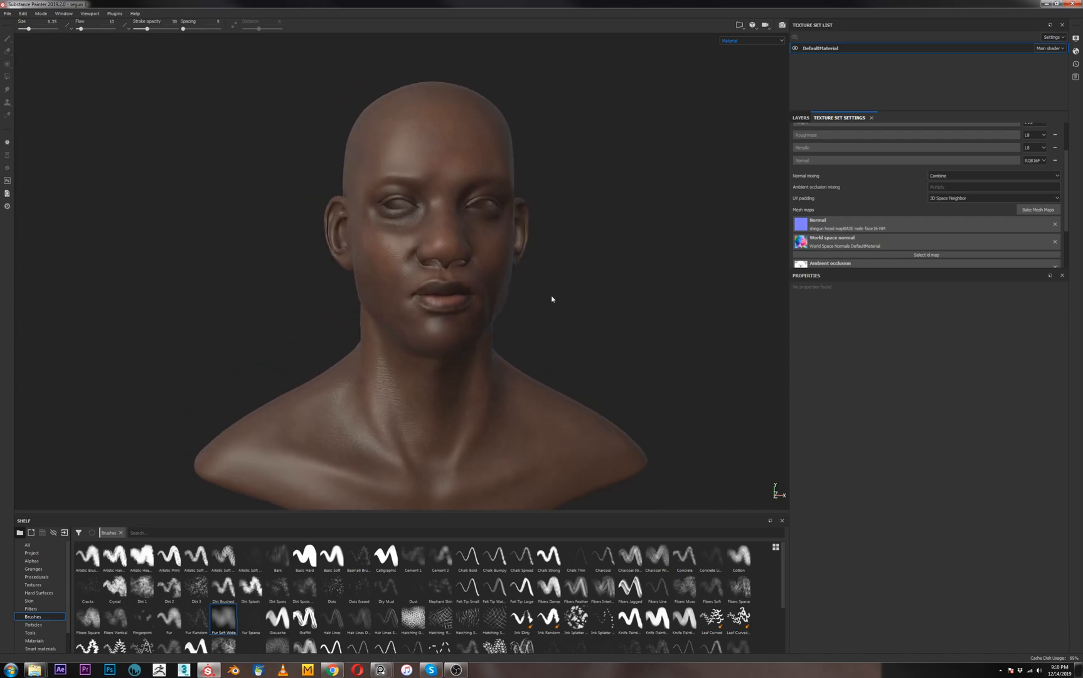
alt+drag(552, 299, 510, 299)
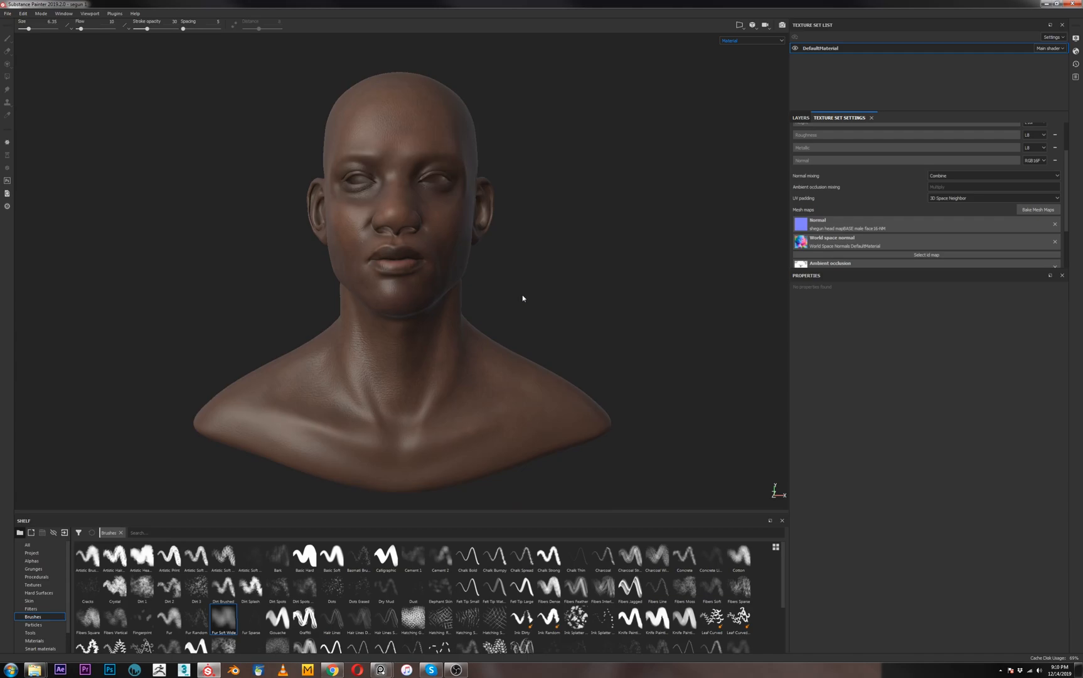